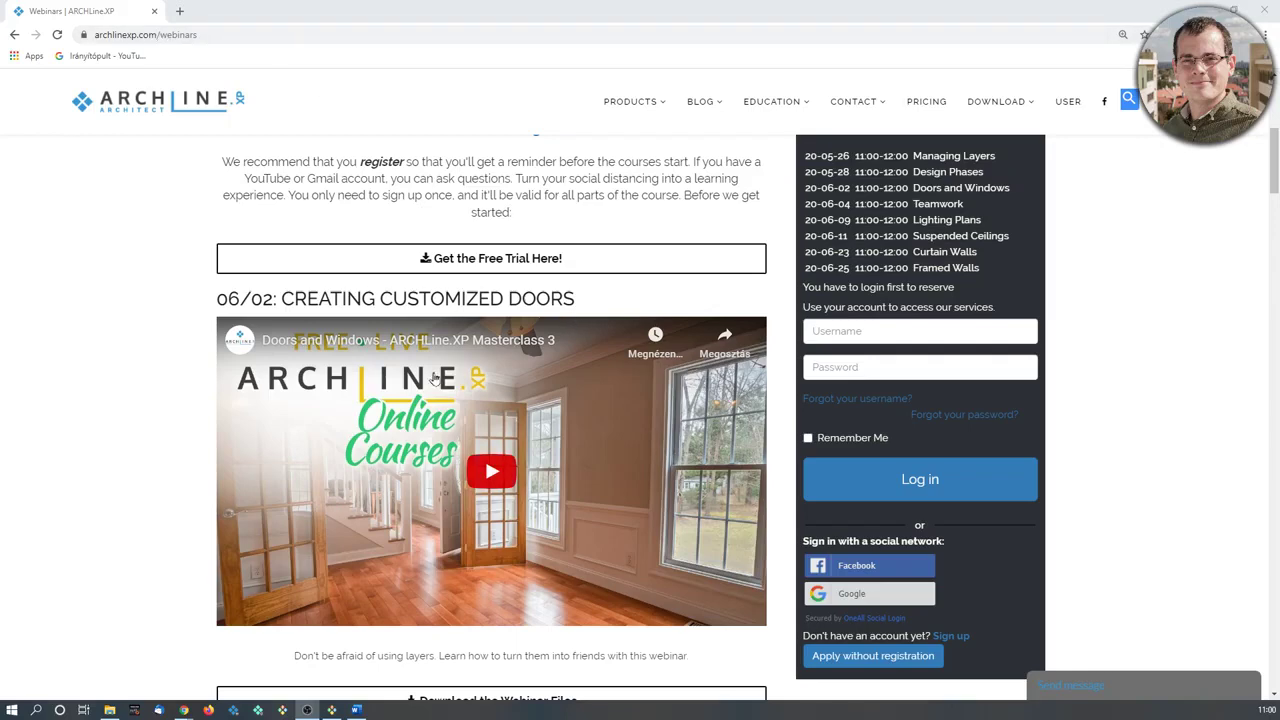
Look through the course listings on the webinars page, from the advanced courses to the interior design courses.
{"action": "scroll", "coordinate": [478, 381], "scroll_direction": "down", "scroll_amount": 2}
{"action": "scroll", "coordinate": [628, 447], "scroll_direction": "down", "scroll_amount": 3}
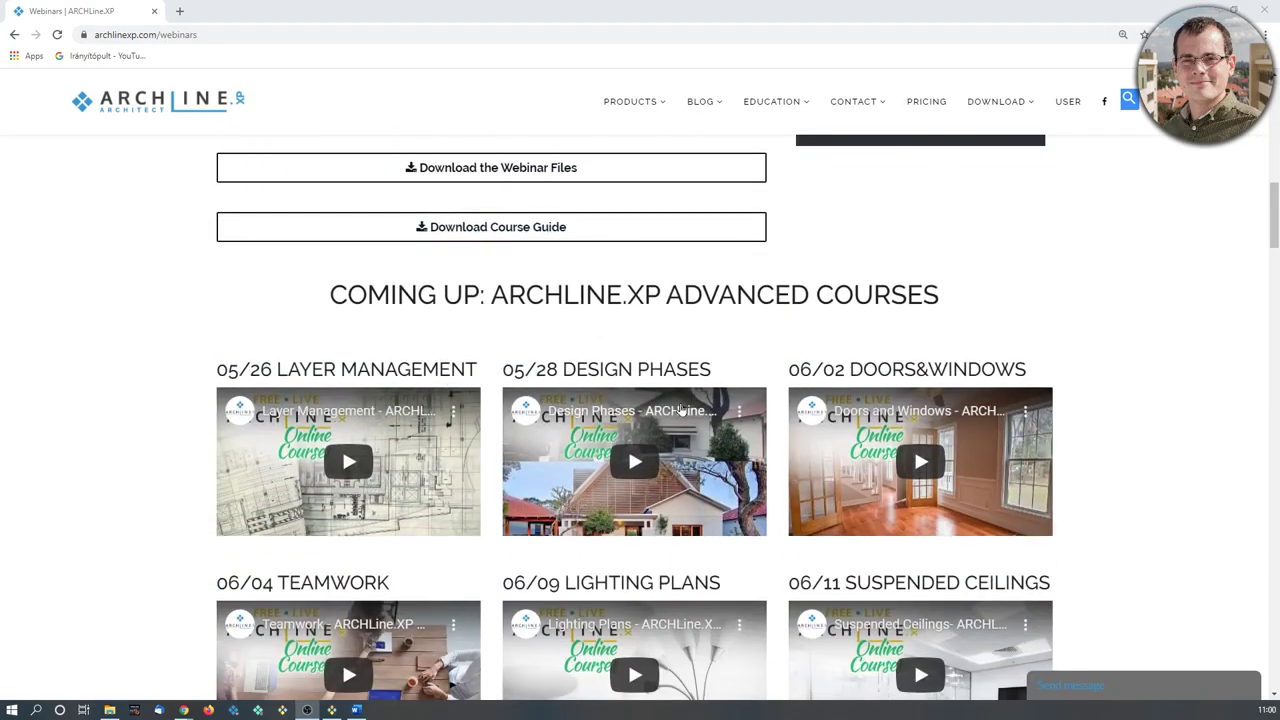
{"action": "scroll", "coordinate": [628, 423], "scroll_direction": "down", "scroll_amount": 3}
{"action": "scroll", "coordinate": [813, 412], "scroll_direction": "down", "scroll_amount": 7}
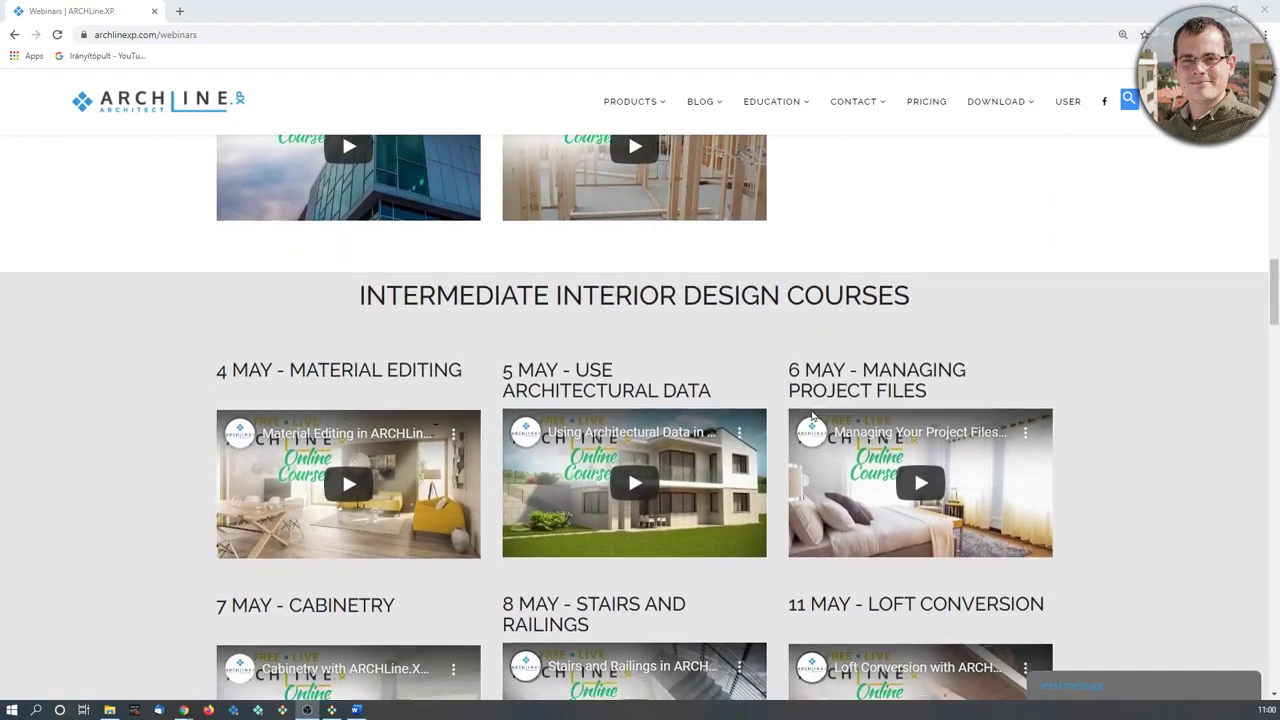
{"action": "scroll", "coordinate": [812, 412], "scroll_direction": "down", "scroll_amount": 8}
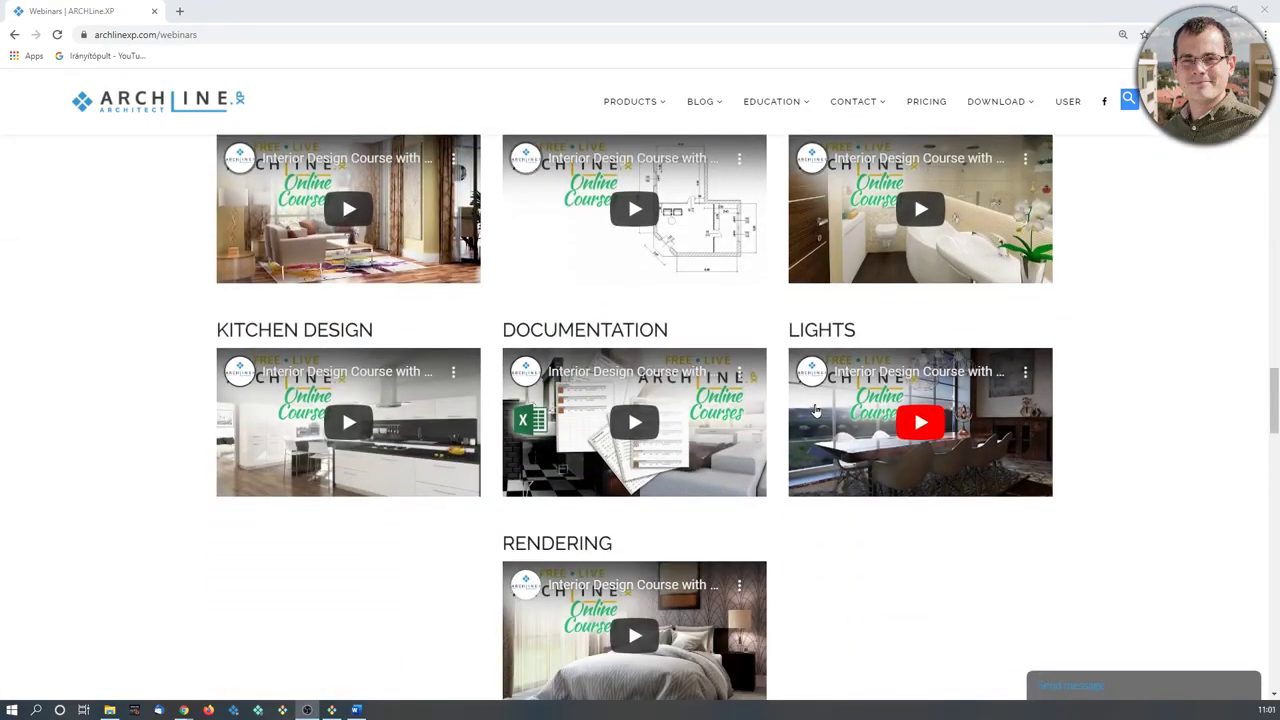
{"action": "scroll", "coordinate": [785, 398], "scroll_direction": "up", "scroll_amount": 1}
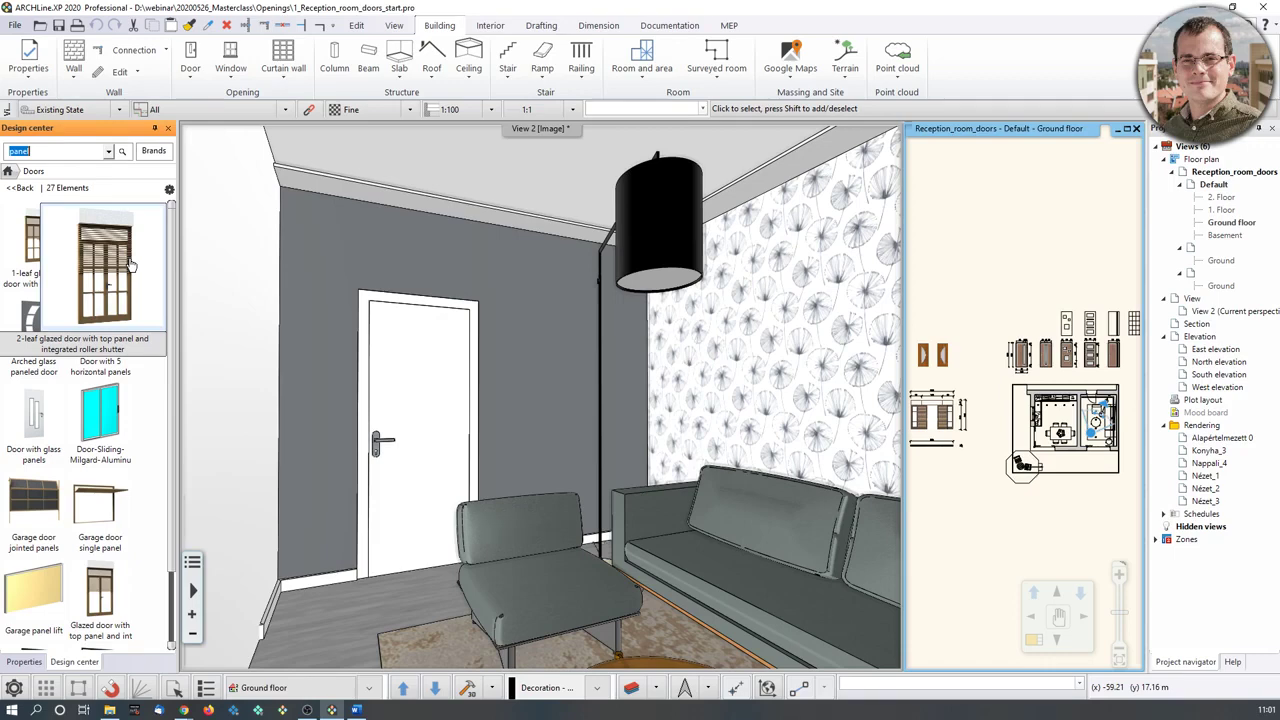
Make the ground floor plan the main view and examine the dimensioned door designs and outline drawings above the plan.
{"action": "left_click", "coordinate": [1032, 640]}
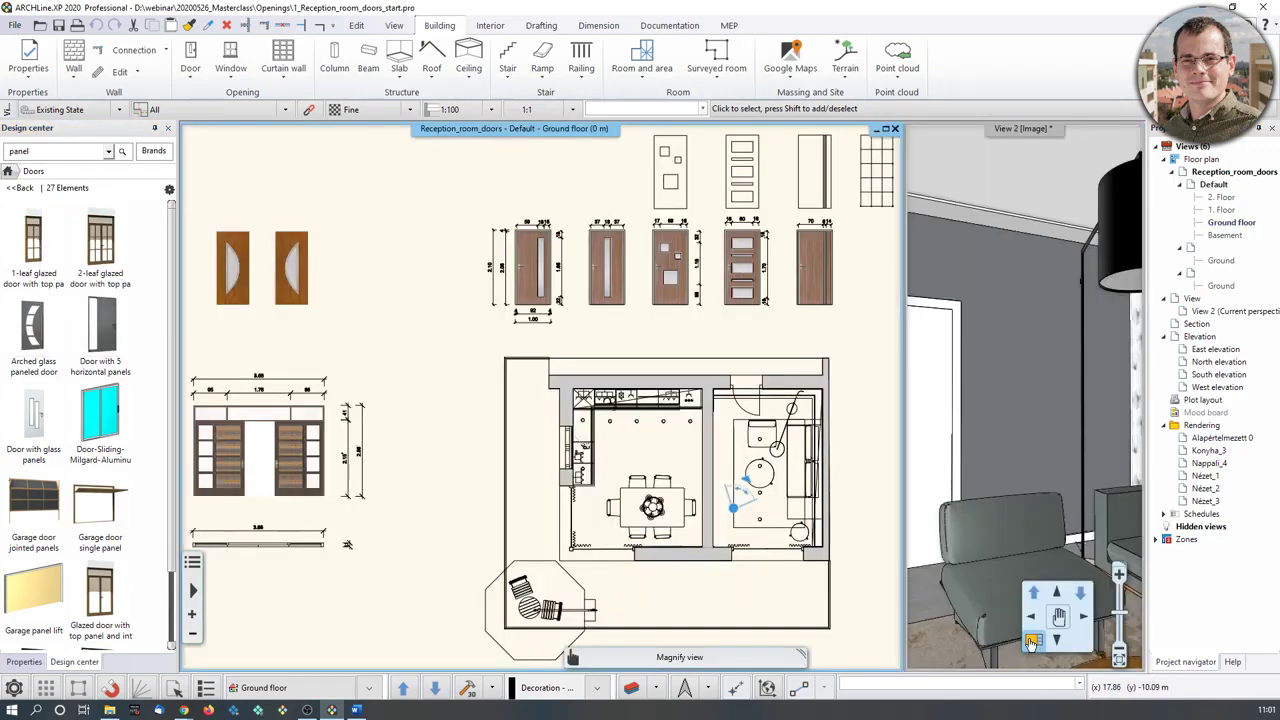
{"action": "scroll", "coordinate": [517, 200], "scroll_direction": "up", "scroll_amount": 5}
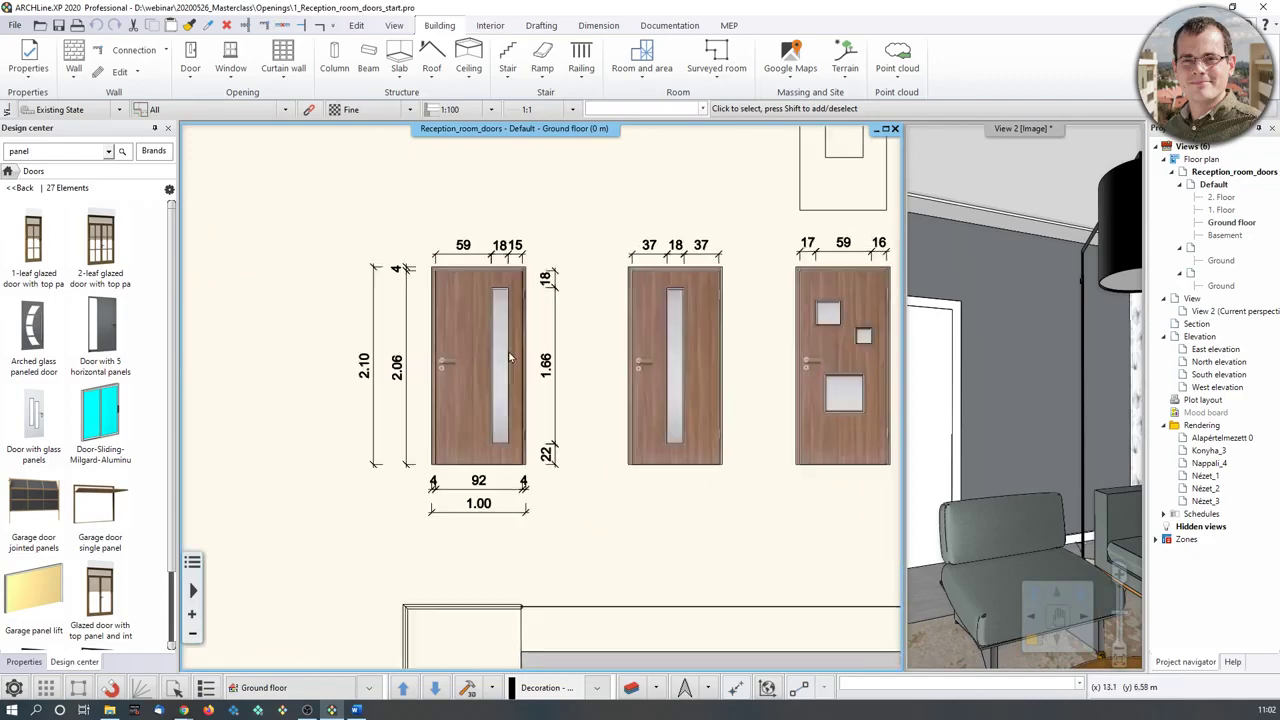
{"action": "middle_click_drag", "start_coordinate": [808, 362], "coordinate": [615, 375]}
{"action": "middle_click_drag", "start_coordinate": [661, 420], "coordinate": [465, 412]}
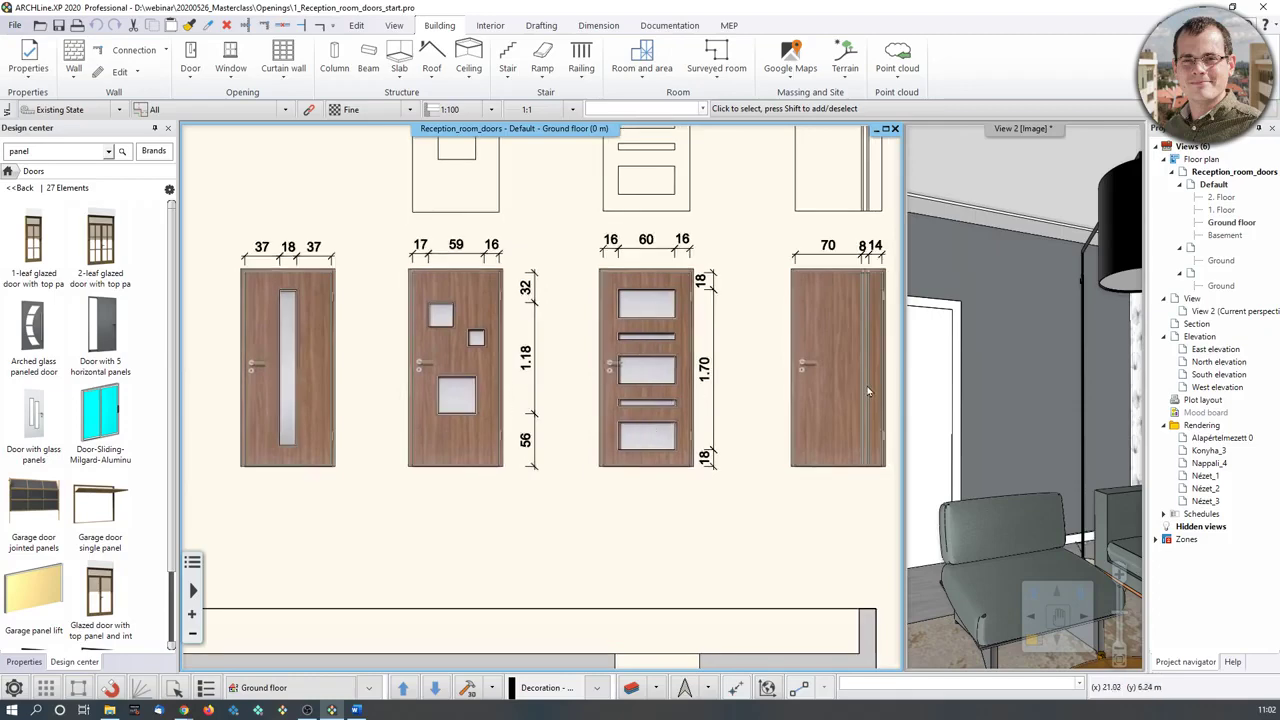
{"action": "middle_click_drag", "start_coordinate": [868, 391], "coordinate": [732, 388]}
{"action": "scroll", "coordinate": [722, 385], "scroll_direction": "up", "scroll_amount": 3}
{"action": "scroll", "coordinate": [608, 451], "scroll_direction": "down", "scroll_amount": 4}
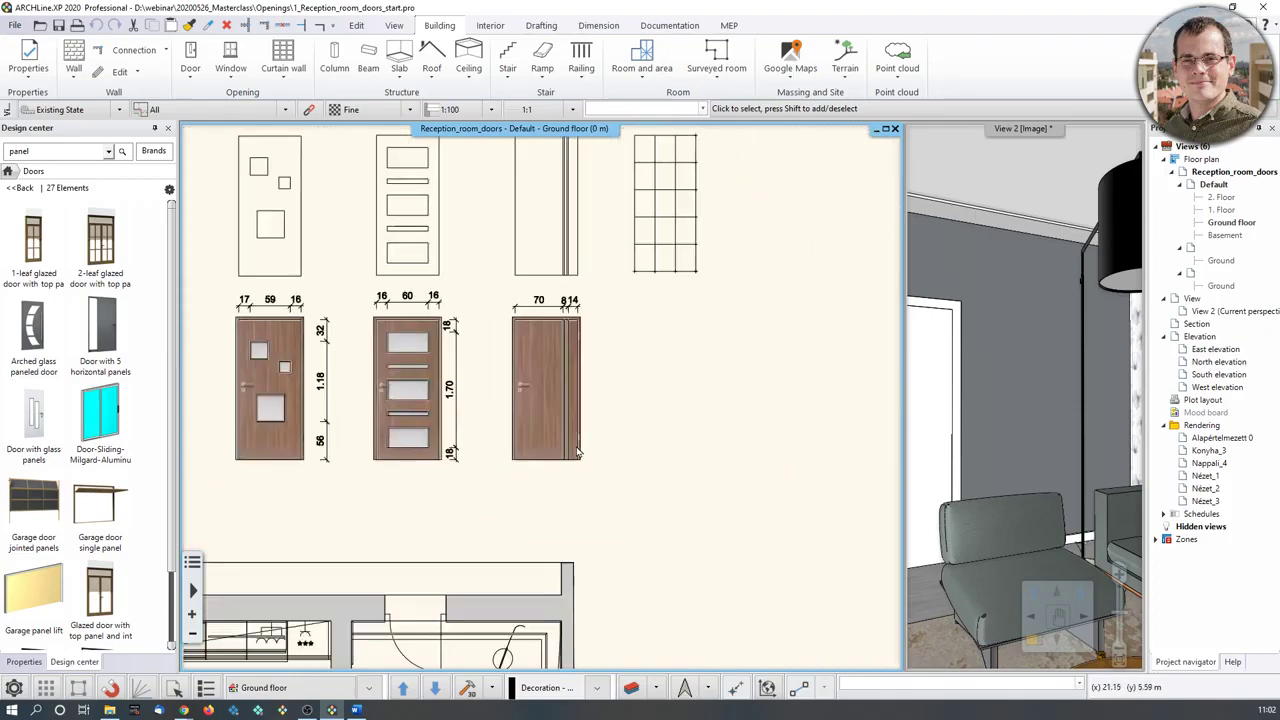
{"action": "scroll", "coordinate": [577, 452], "scroll_direction": "down", "scroll_amount": 3}
{"action": "middle_click_drag", "start_coordinate": [362, 422], "coordinate": [467, 427]}
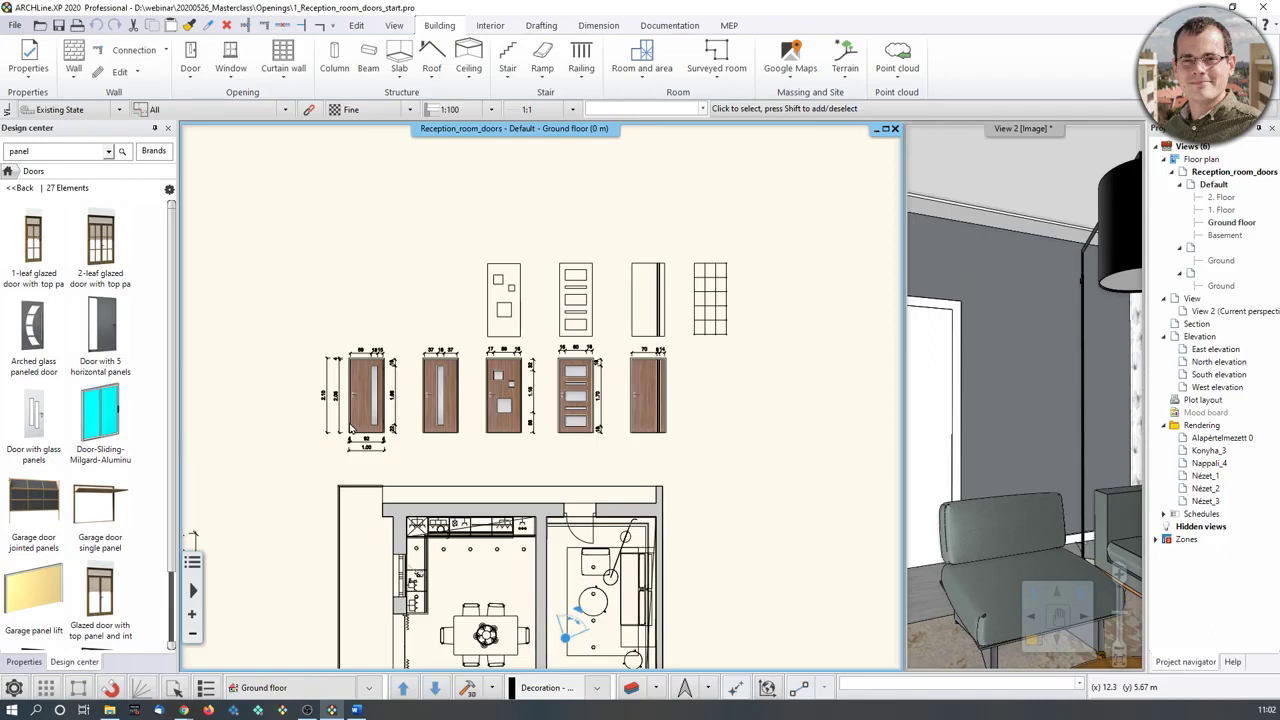
{"action": "mouse_move", "coordinate": [100, 250]}
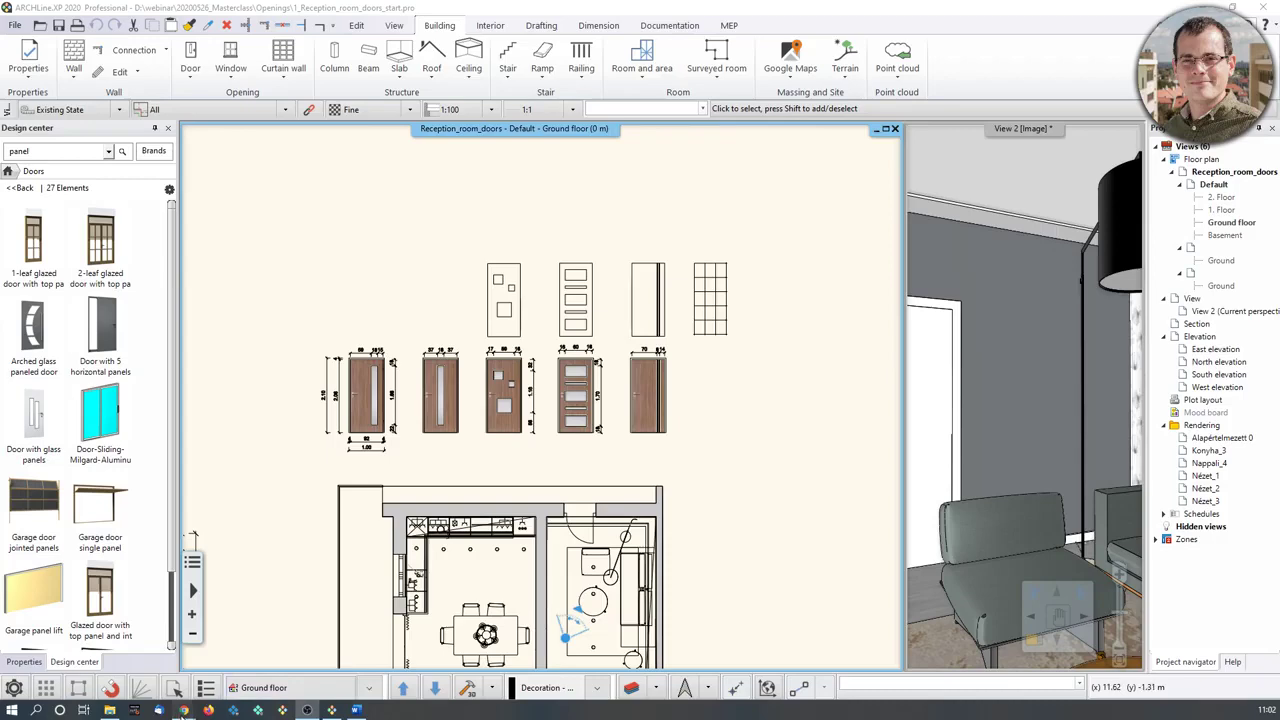
Switch to the webinars page in Chrome and review the Education section's contents and the webinar file and course guide downloads.
{"action": "mouse_move", "coordinate": [183, 710]}
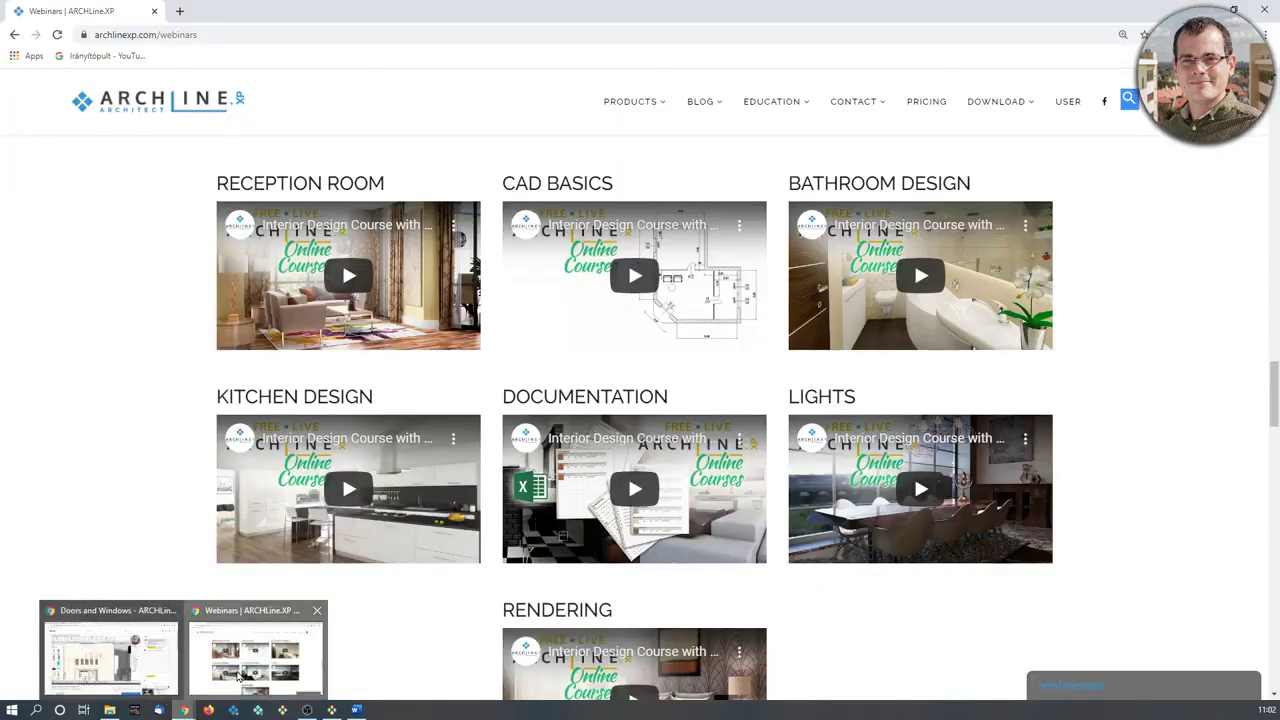
{"action": "left_click", "coordinate": [229, 676]}
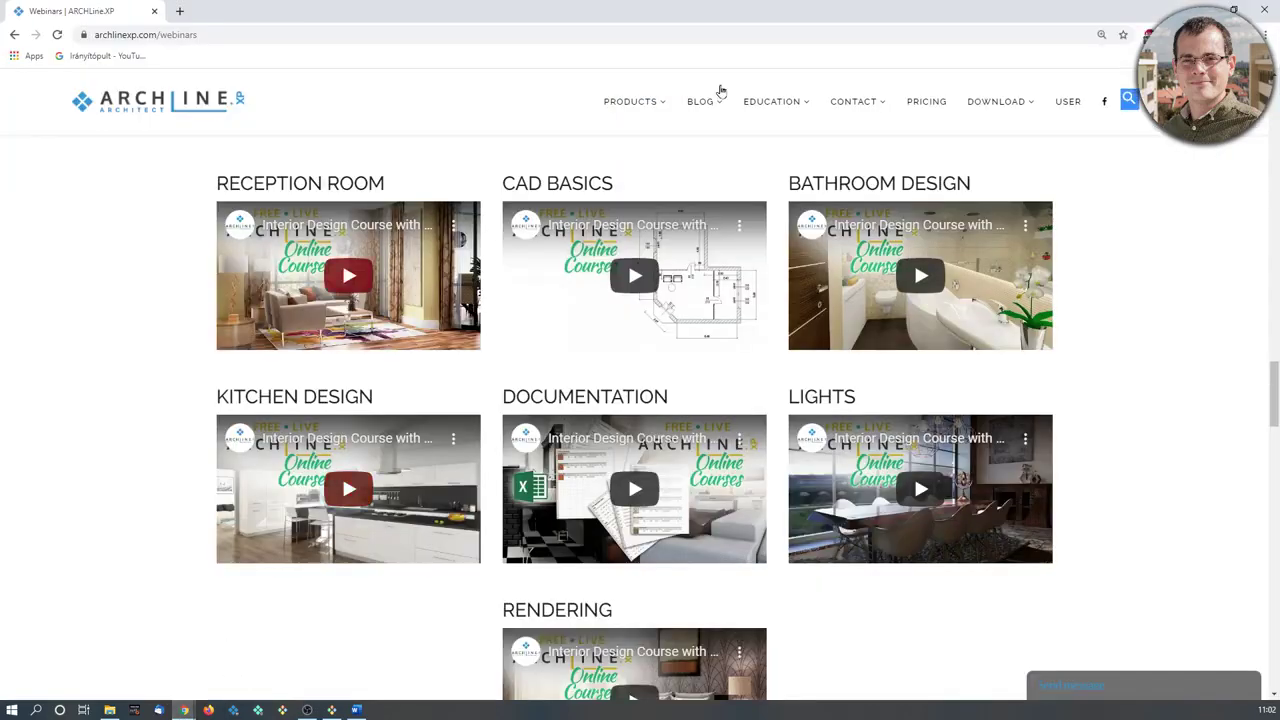
{"action": "scroll", "coordinate": [675, 422], "scroll_direction": "up", "scroll_amount": 1}
{"action": "scroll", "coordinate": [675, 422], "scroll_direction": "up", "scroll_amount": 8}
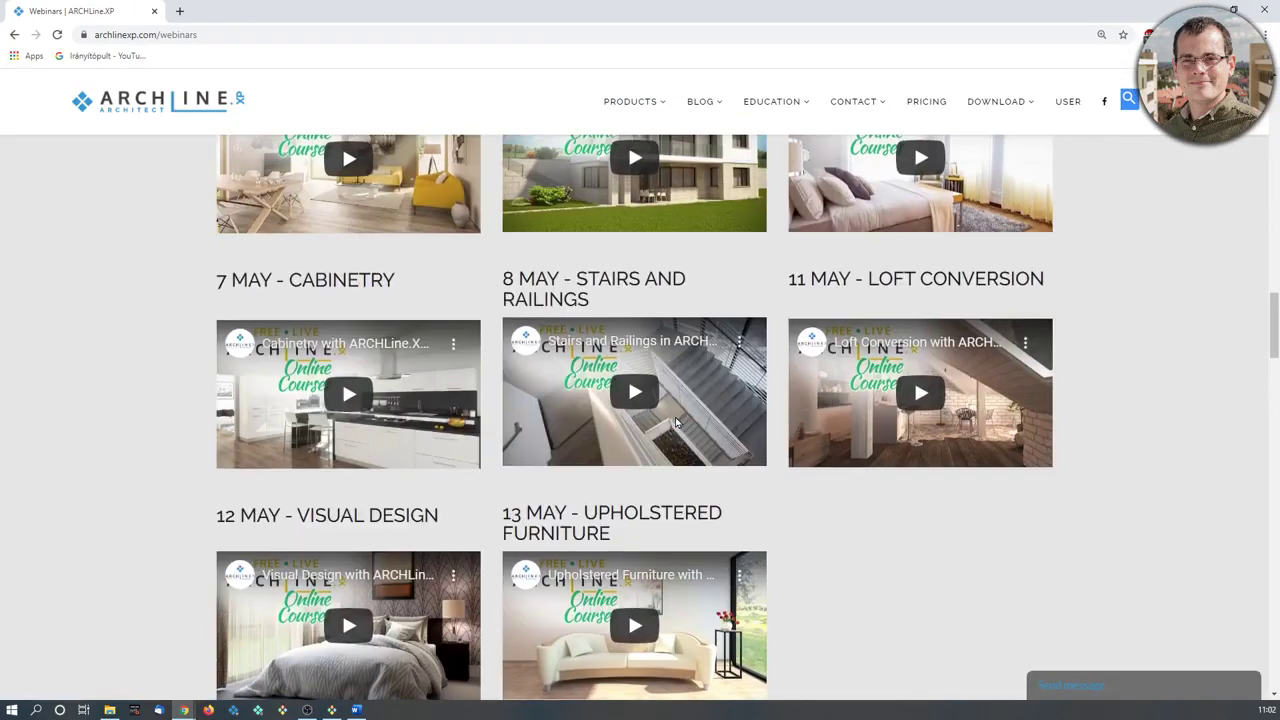
{"action": "scroll", "coordinate": [661, 418], "scroll_direction": "up", "scroll_amount": 8}
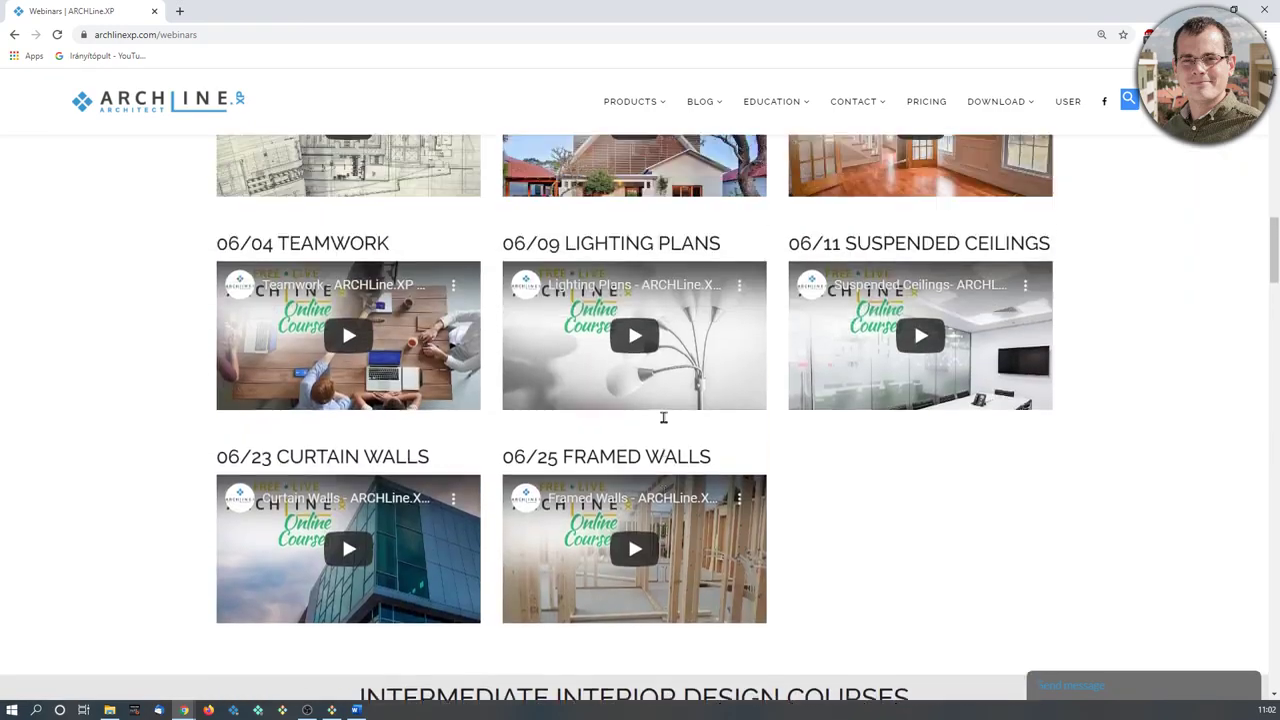
{"action": "scroll", "coordinate": [663, 420], "scroll_direction": "up", "scroll_amount": 5}
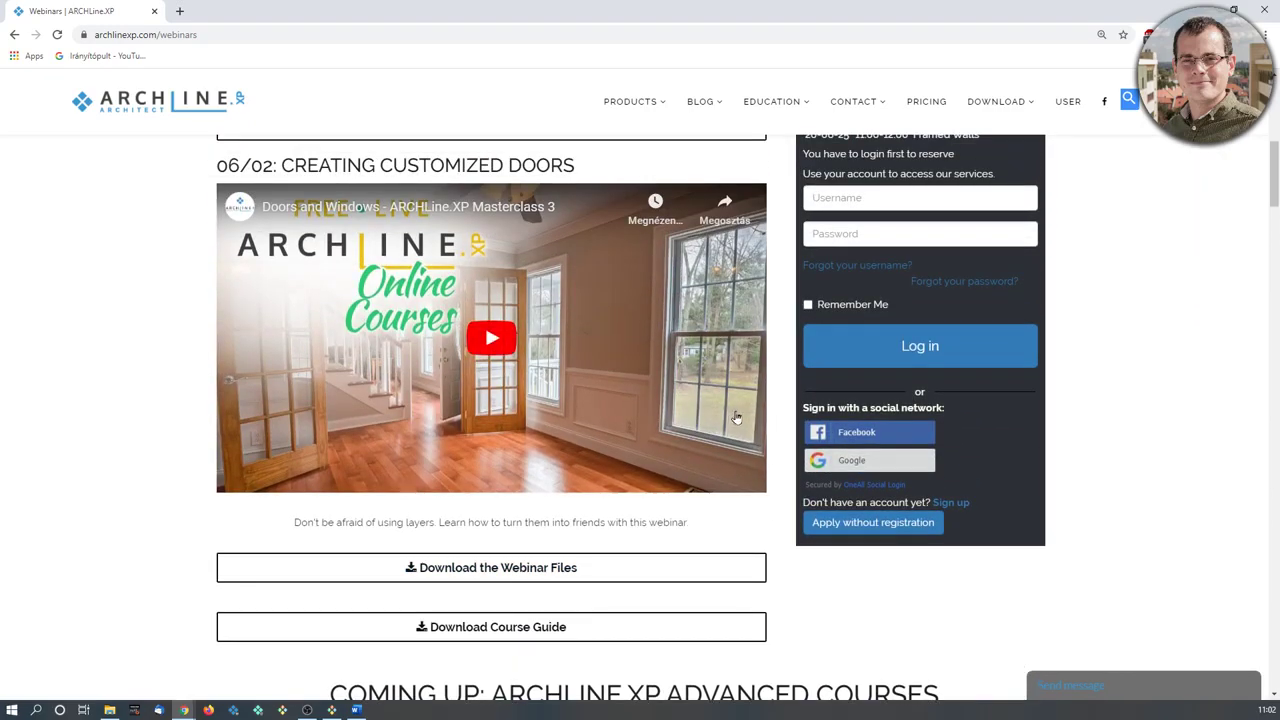
{"action": "mouse_move", "coordinate": [800, 93]}
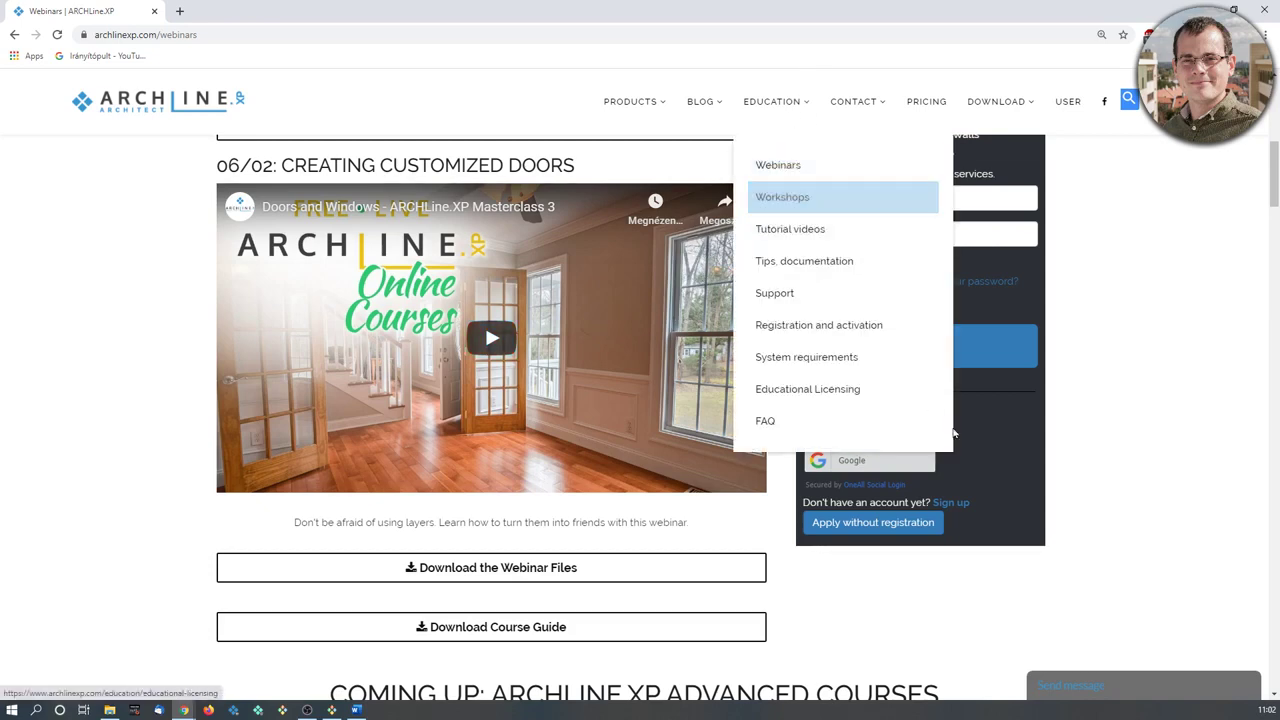
{"action": "scroll", "coordinate": [1143, 506], "scroll_direction": "down", "scroll_amount": 3}
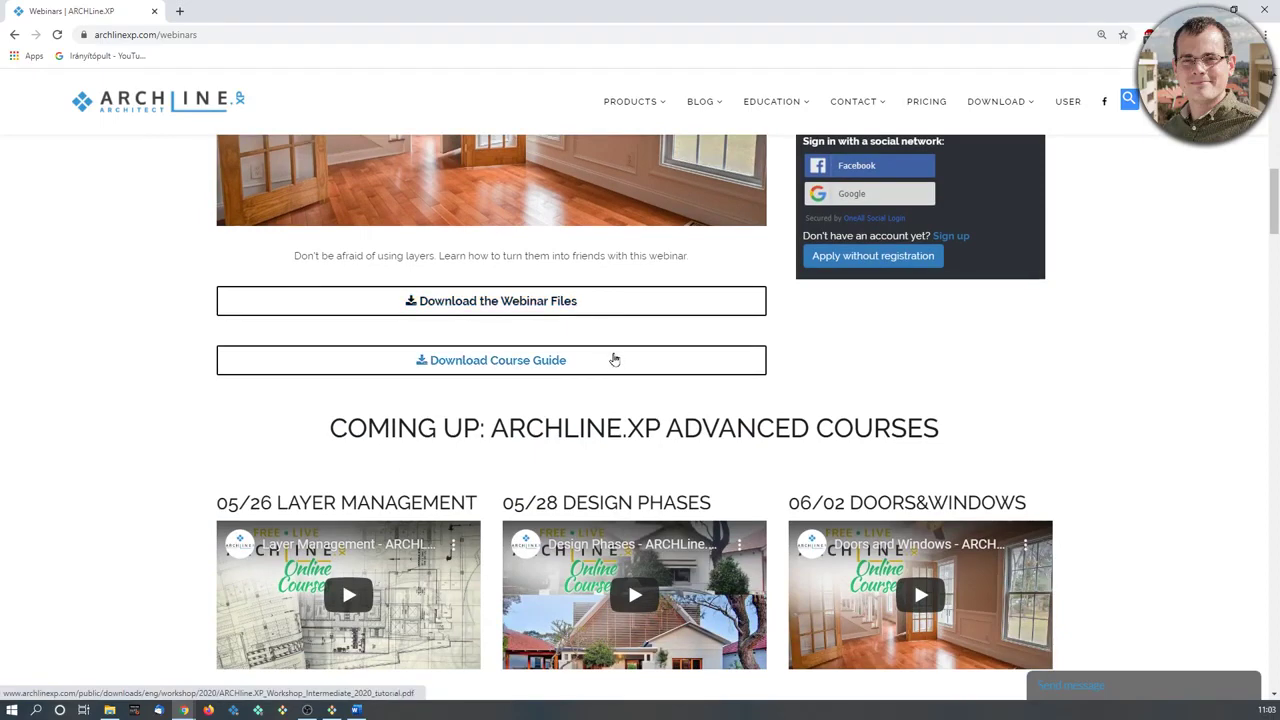
{"action": "scroll", "coordinate": [608, 357], "scroll_direction": "down", "scroll_amount": 1}
Open the doors course guide in Word, read the section on converting a downloaded object to a door/window, and move the document off screen.
{"action": "left_click", "coordinate": [357, 710]}
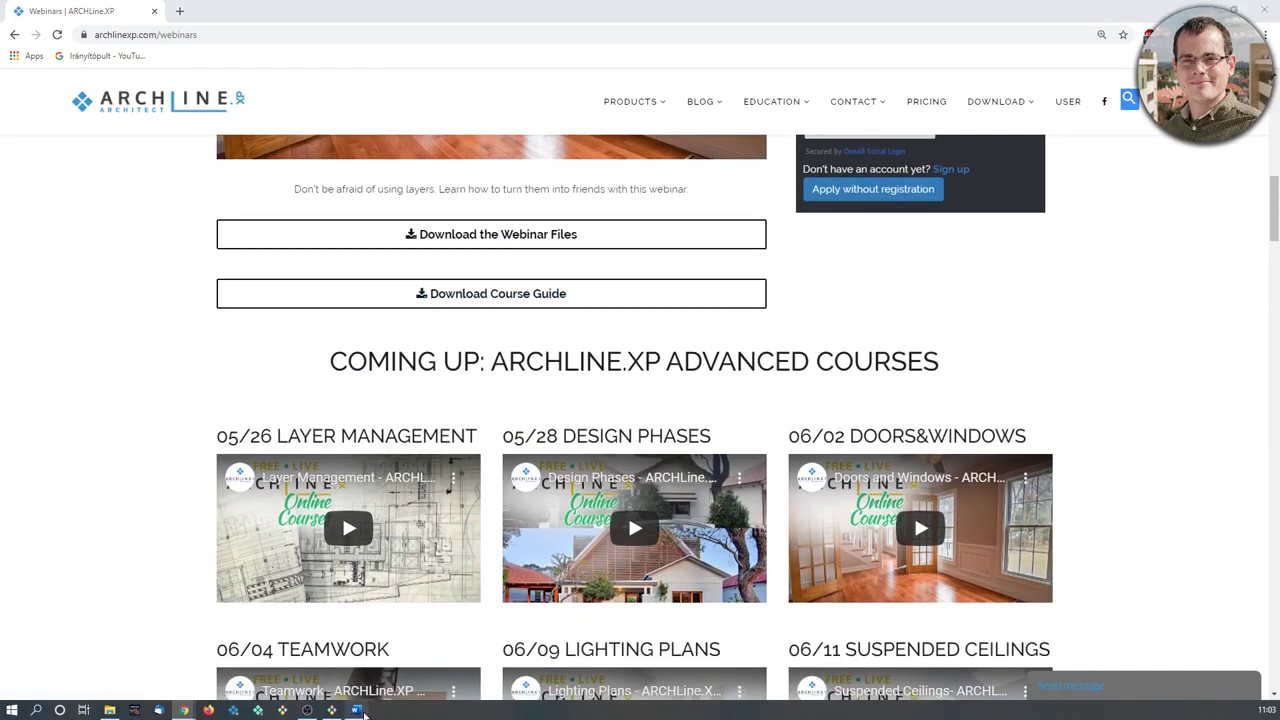
{"action": "left_click_drag", "start_coordinate": [0, 131], "coordinate": [571, 114]}
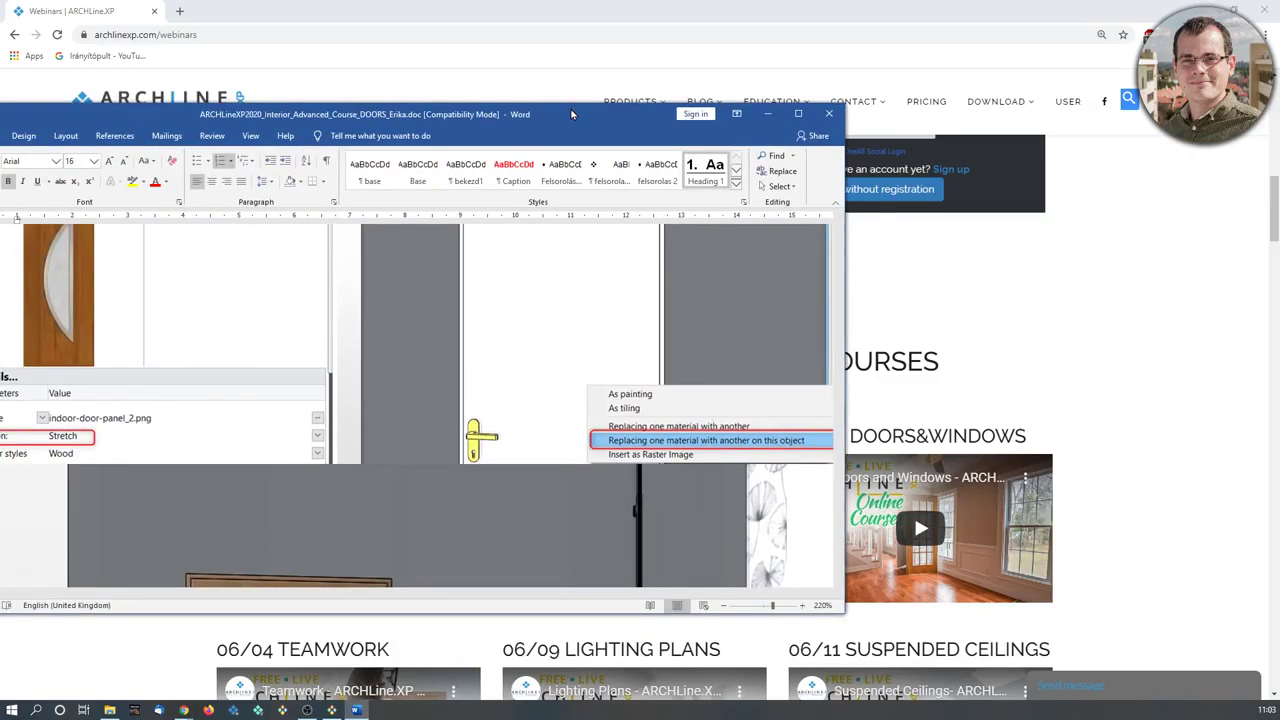
{"action": "double_click", "coordinate": [571, 114]}
{"action": "scroll", "coordinate": [759, 312], "scroll_direction": "down", "scroll_amount": 15}
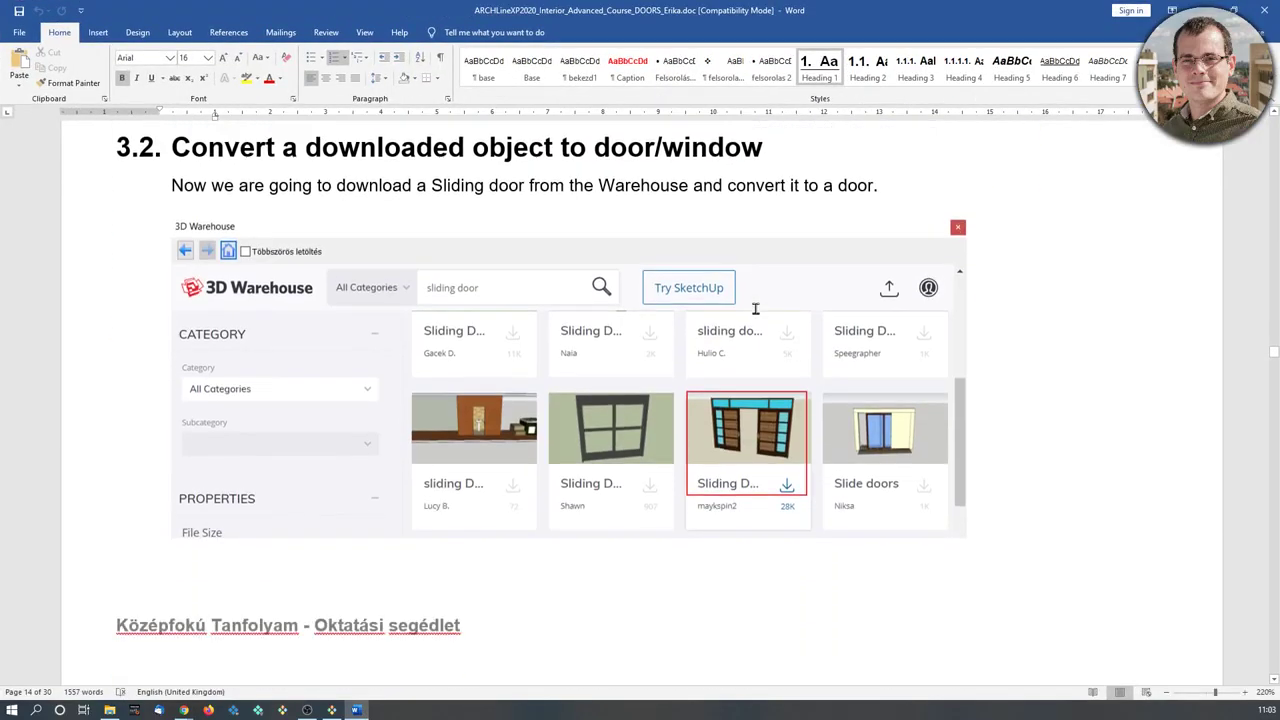
{"action": "scroll", "coordinate": [733, 306], "scroll_direction": "down", "scroll_amount": 6}
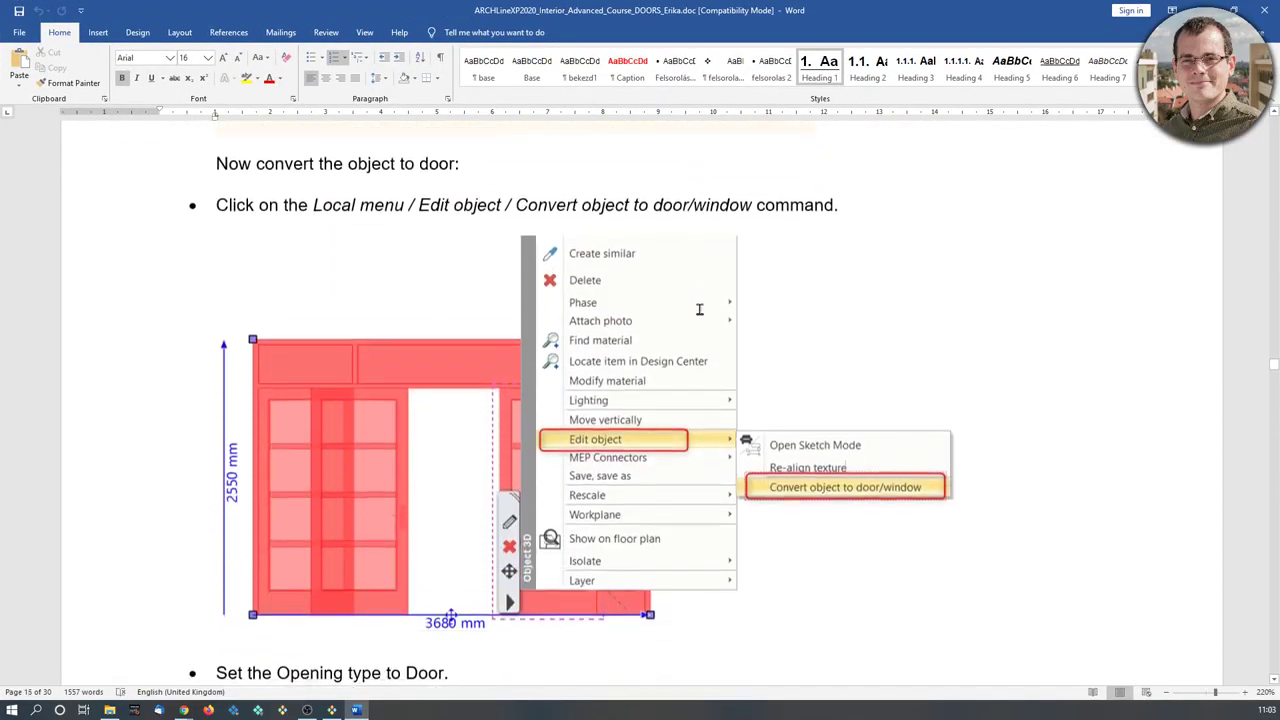
{"action": "scroll", "coordinate": [705, 310], "scroll_direction": "down", "scroll_amount": 1}
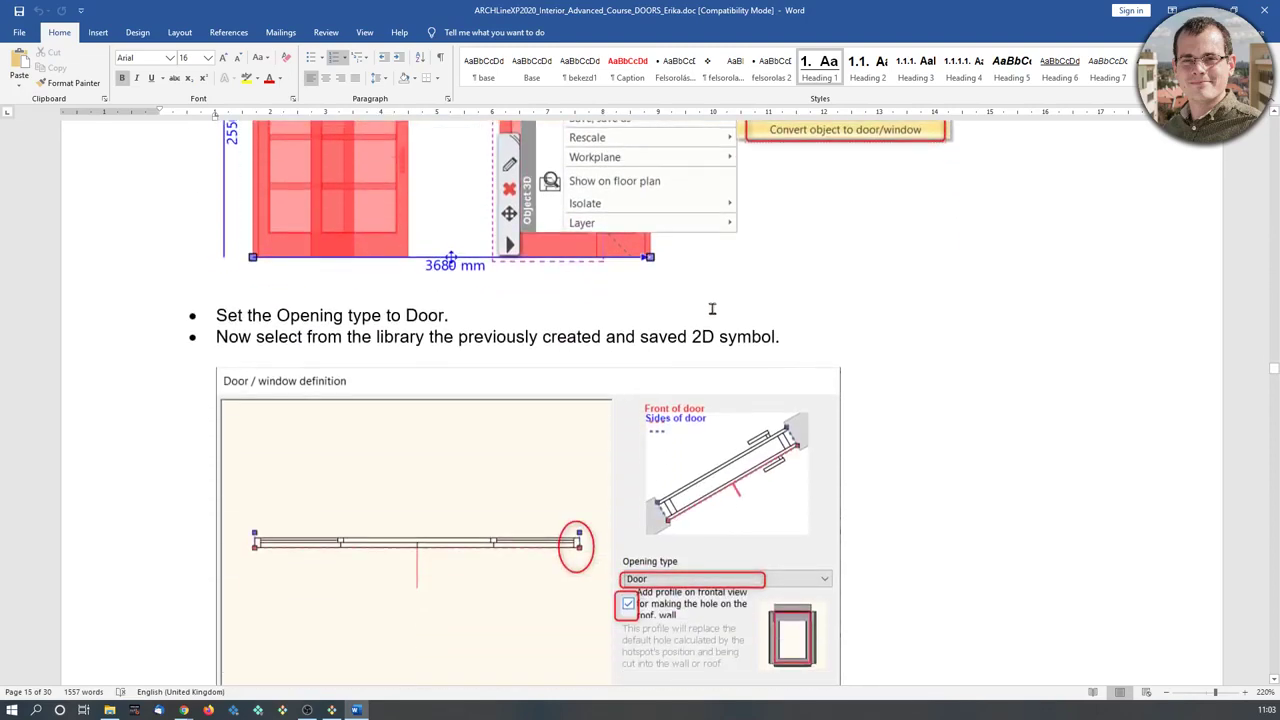
{"action": "scroll", "coordinate": [712, 309], "scroll_direction": "down", "scroll_amount": 2}
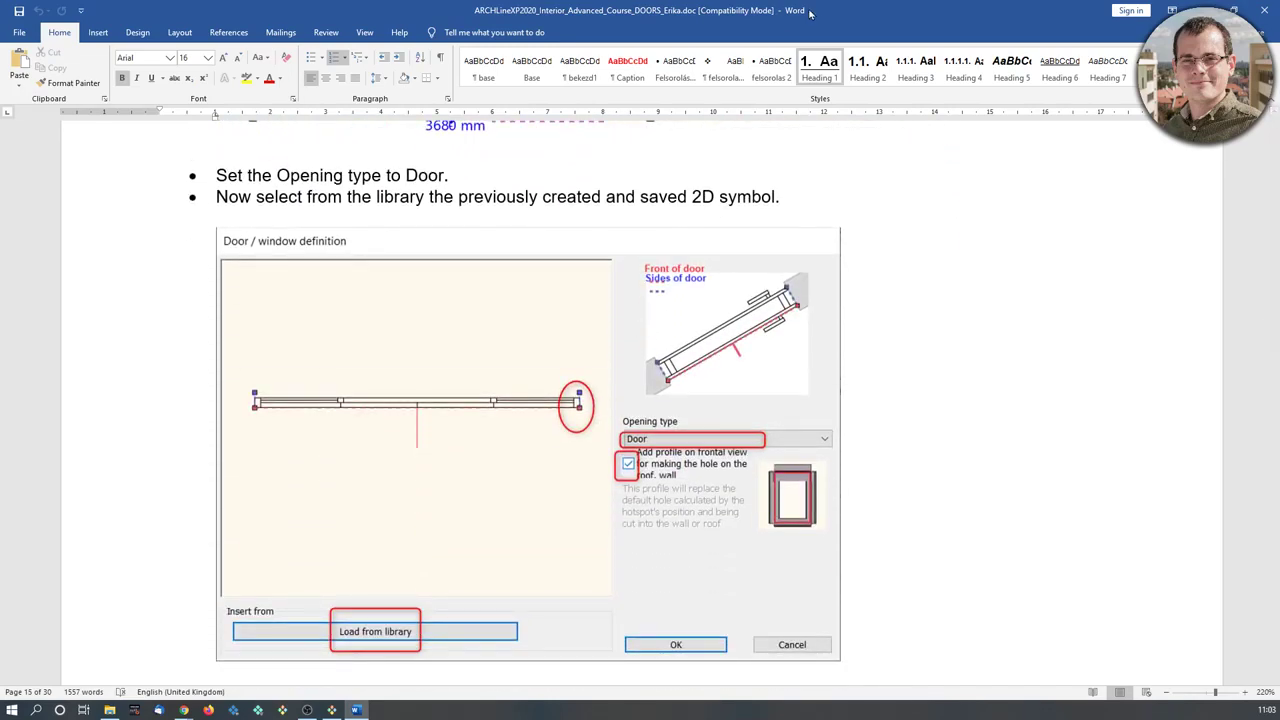
{"action": "left_click_drag", "start_coordinate": [809, 13], "coordinate": [0, 66]}
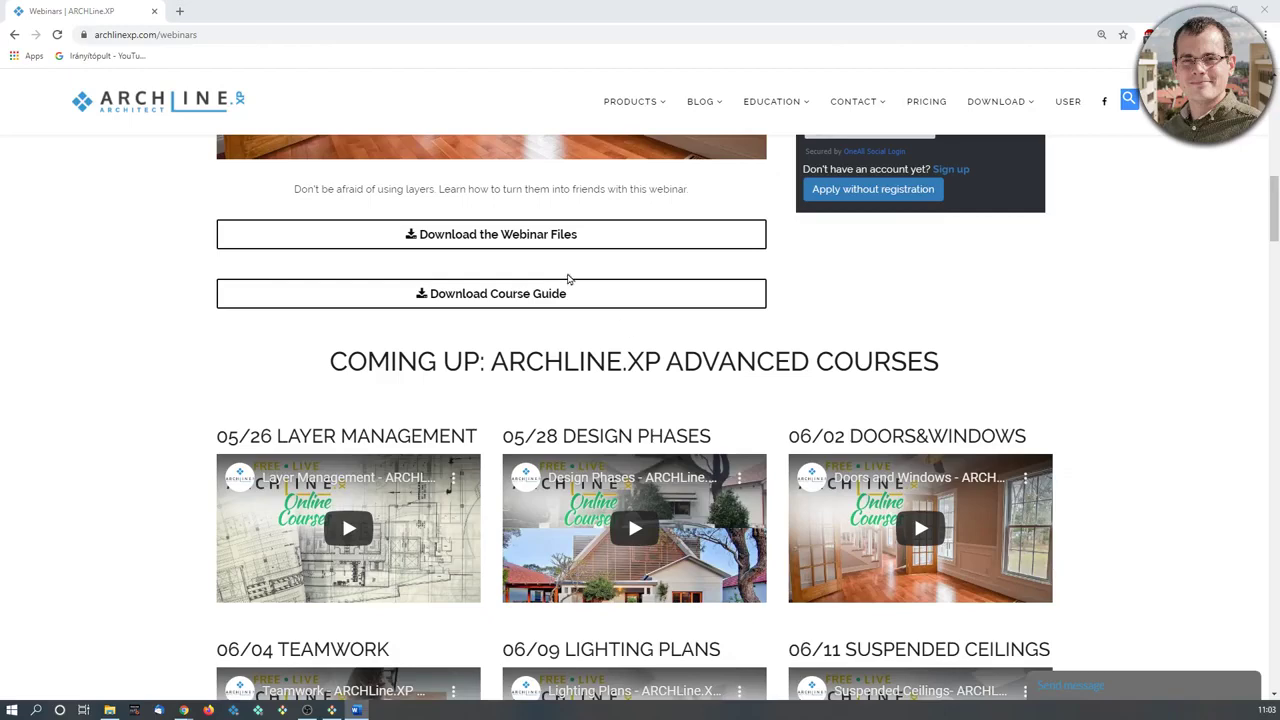
Return to ARCHLine.XP and draw a straight horizontal wall in the empty area to the right of the floor plan.
{"action": "left_click", "coordinate": [354, 710]}
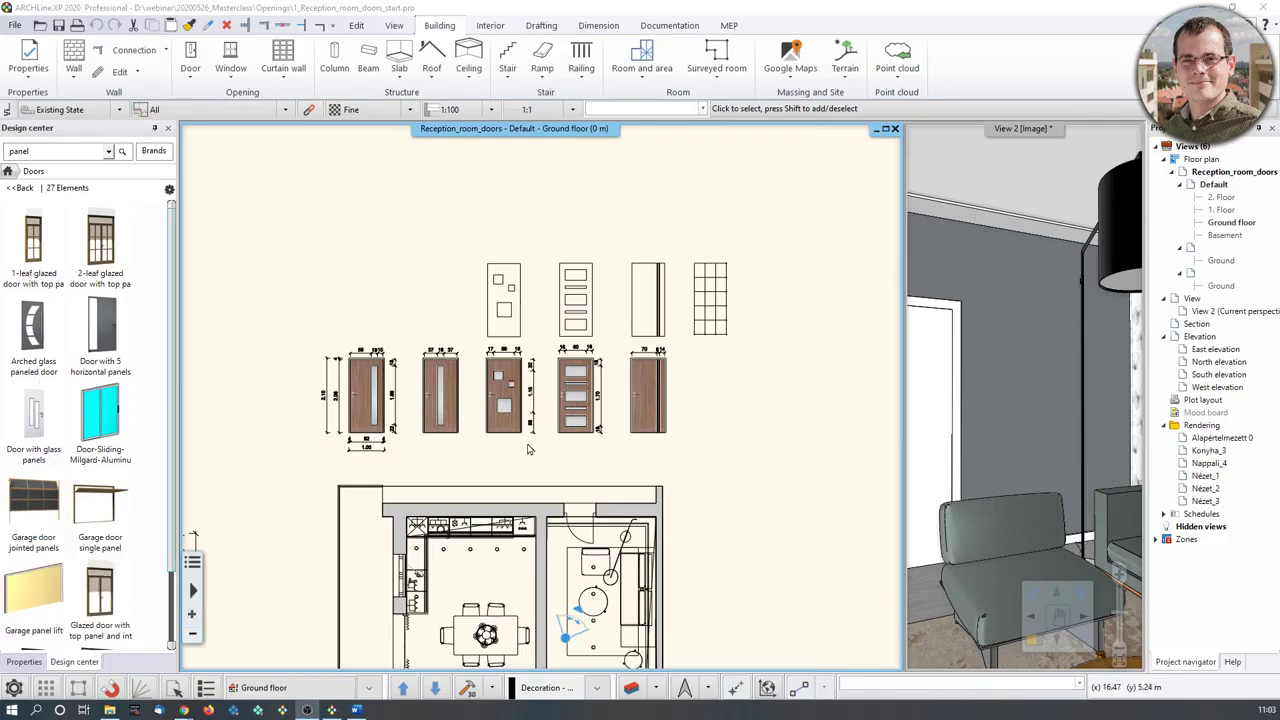
{"action": "scroll", "coordinate": [640, 450], "scroll_direction": "down", "scroll_amount": 1}
{"action": "scroll", "coordinate": [646, 459], "scroll_direction": "down", "scroll_amount": 1}
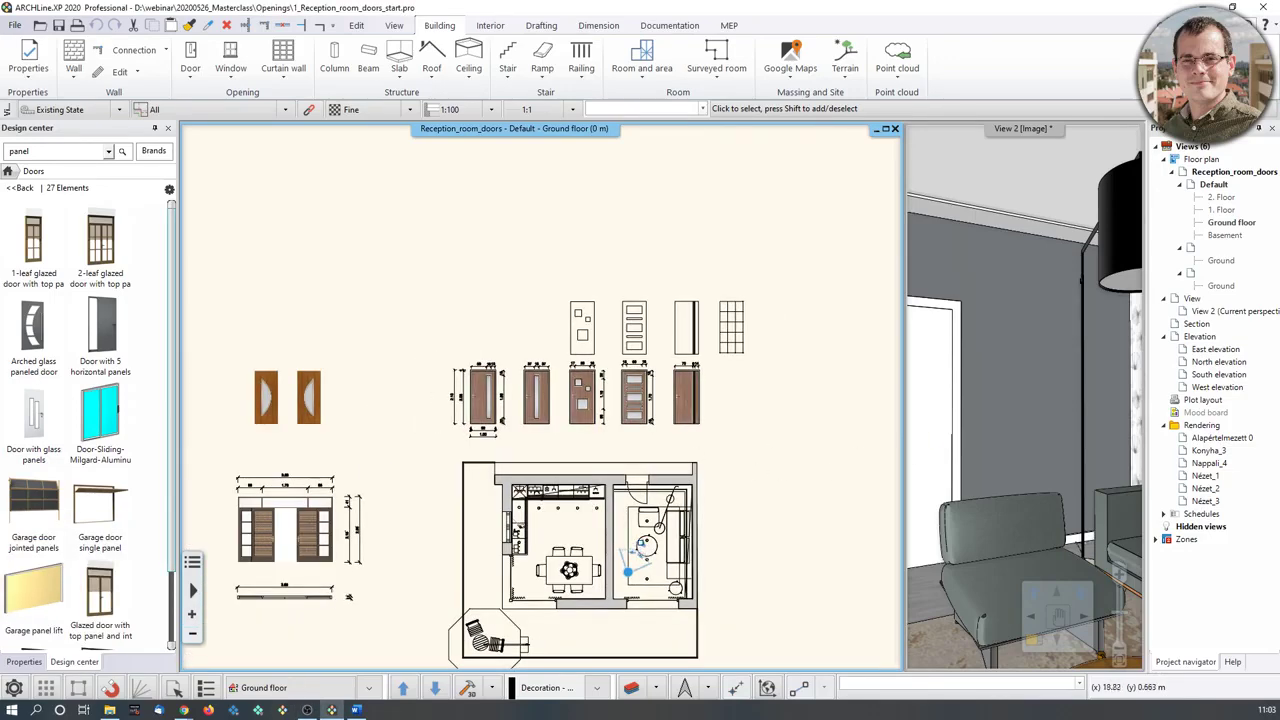
{"action": "scroll", "coordinate": [789, 460], "scroll_direction": "up", "scroll_amount": 2}
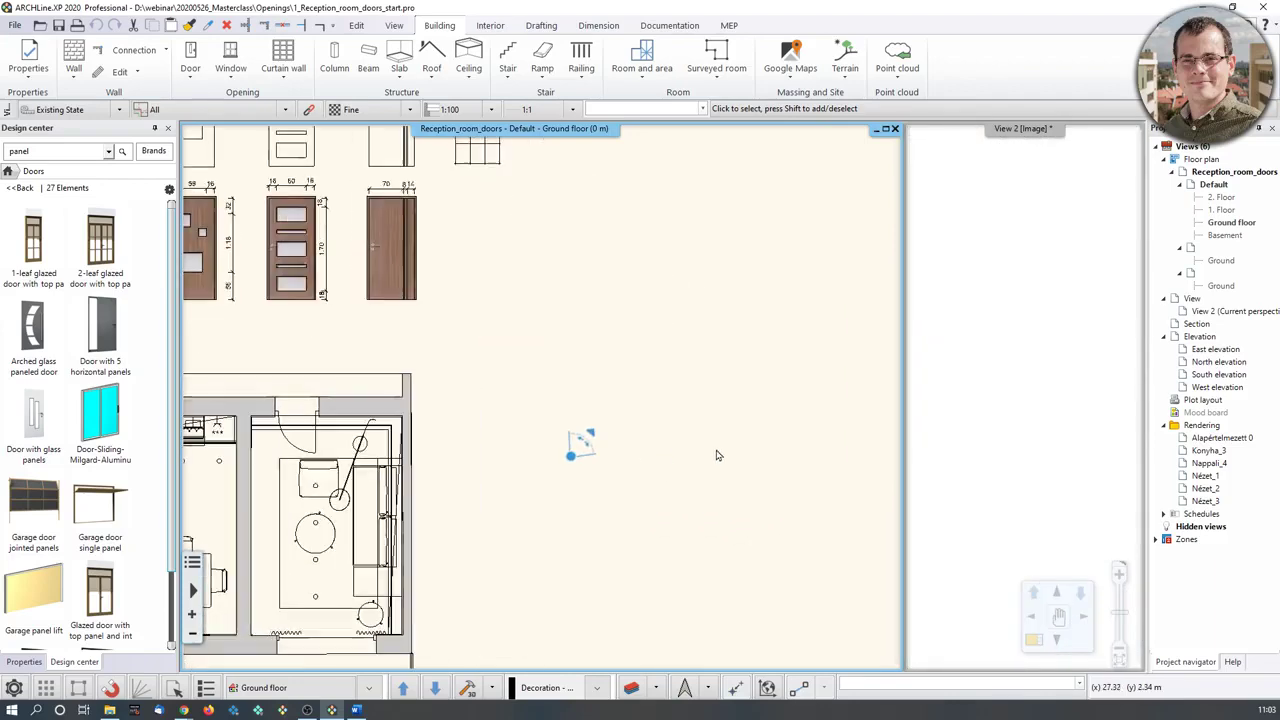
{"action": "left_click", "coordinate": [72, 78]}
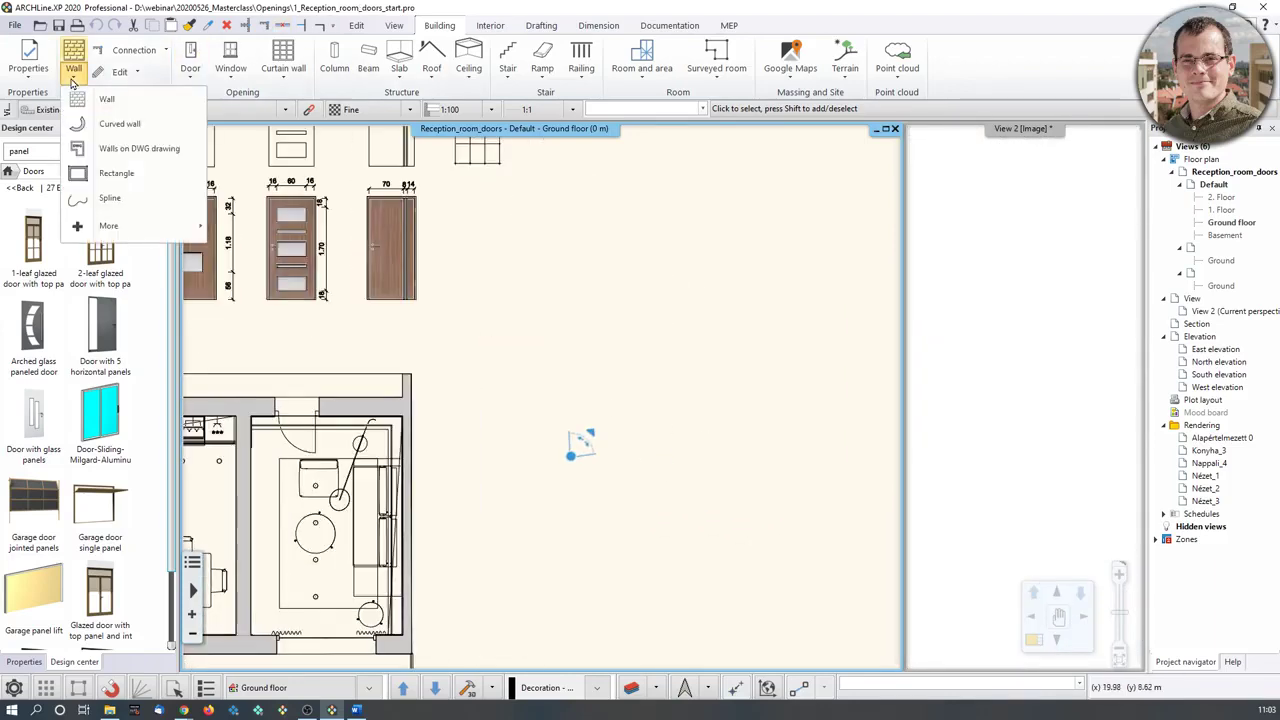
{"action": "left_click", "coordinate": [105, 99]}
{"action": "left_click", "coordinate": [459, 365]}
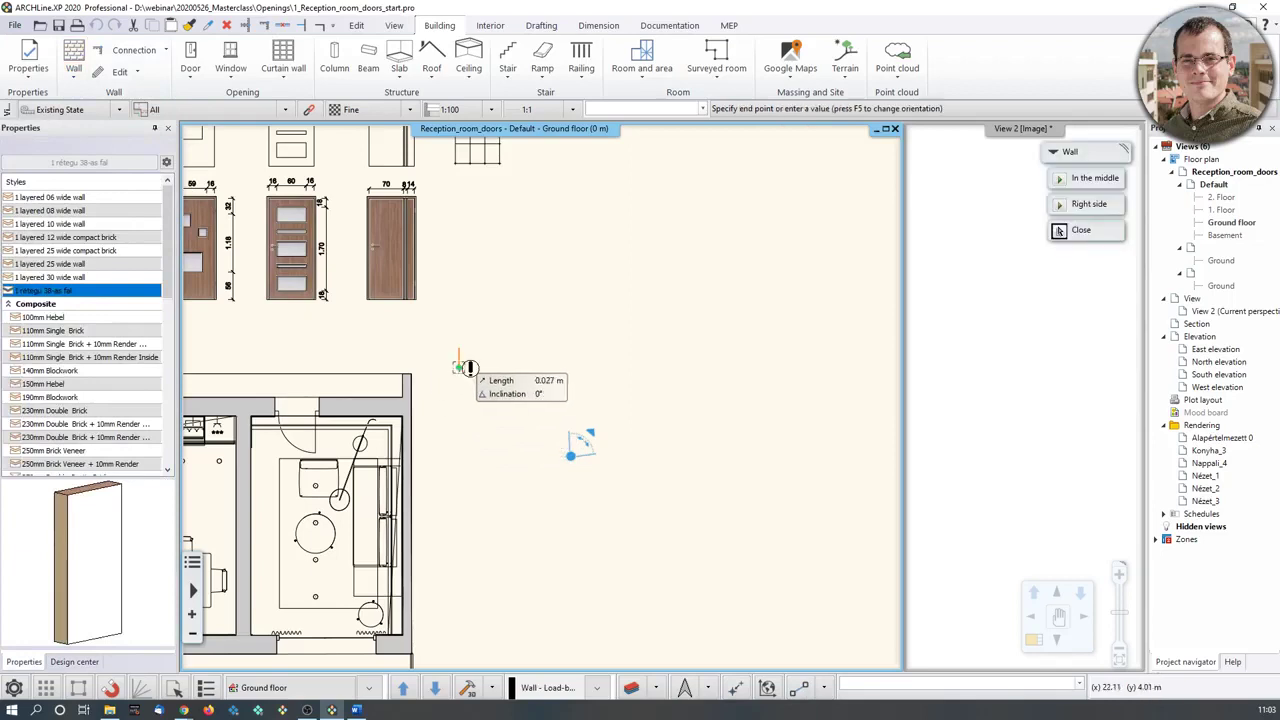
{"action": "left_click", "coordinate": [859, 365]}
{"action": "key", "text": "Escape"}
Place a plain single door, 0.9 m wide and 2.1 m high, on the new wall's face in the 3D view.
{"action": "left_click", "coordinate": [1081, 400]}
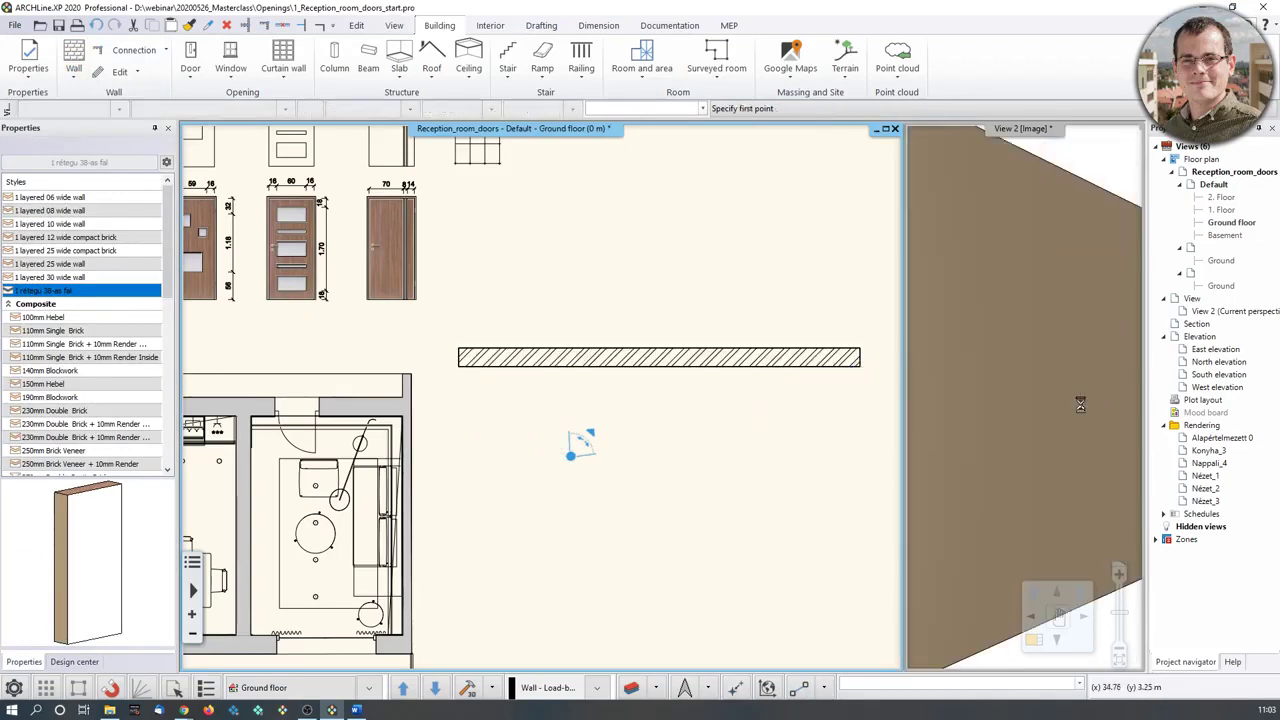
{"action": "scroll", "coordinate": [1081, 398], "scroll_direction": "down", "scroll_amount": 3}
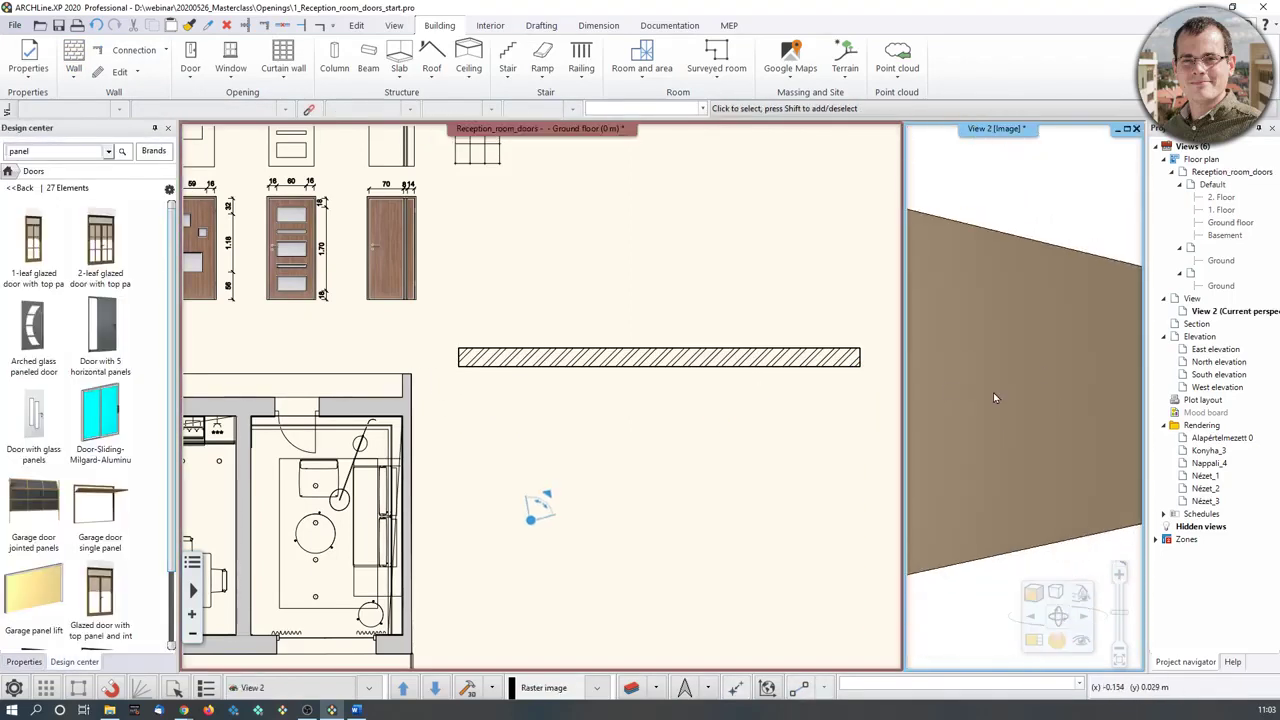
{"action": "left_click", "coordinate": [188, 80]}
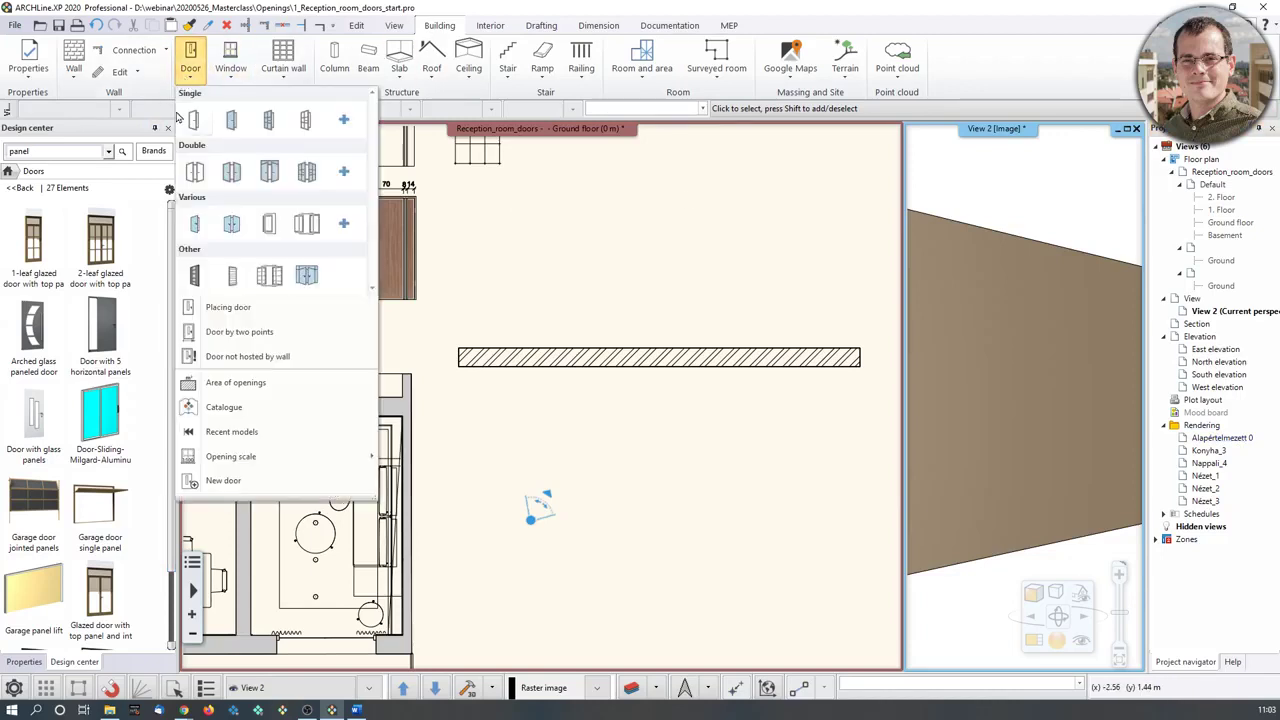
{"action": "left_click", "coordinate": [193, 121]}
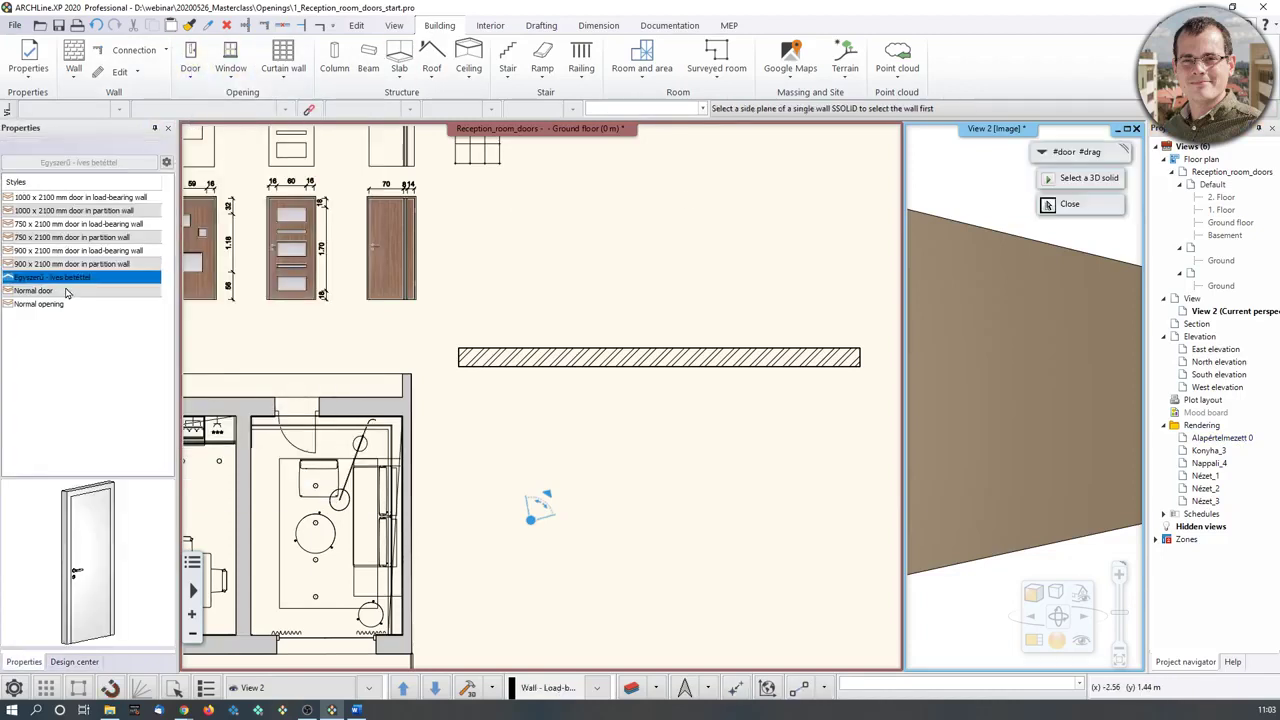
{"action": "left_click", "coordinate": [1066, 462]}
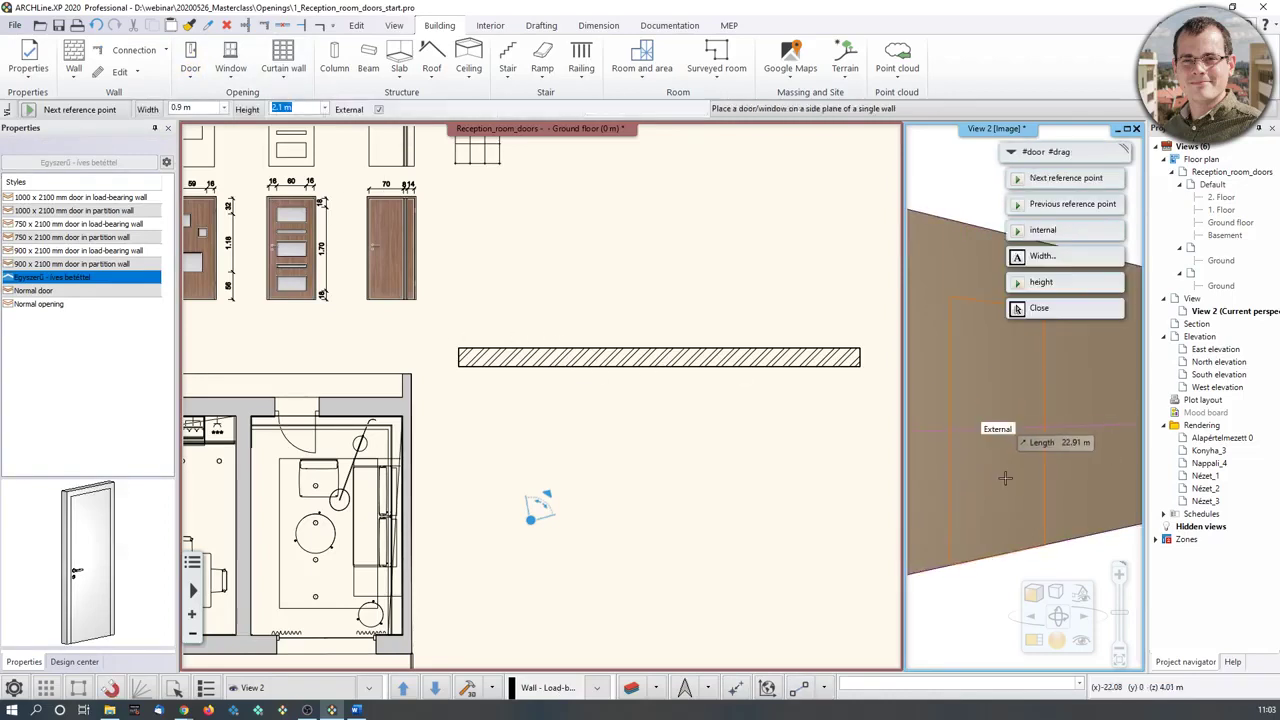
{"action": "key", "text": "Escape"}
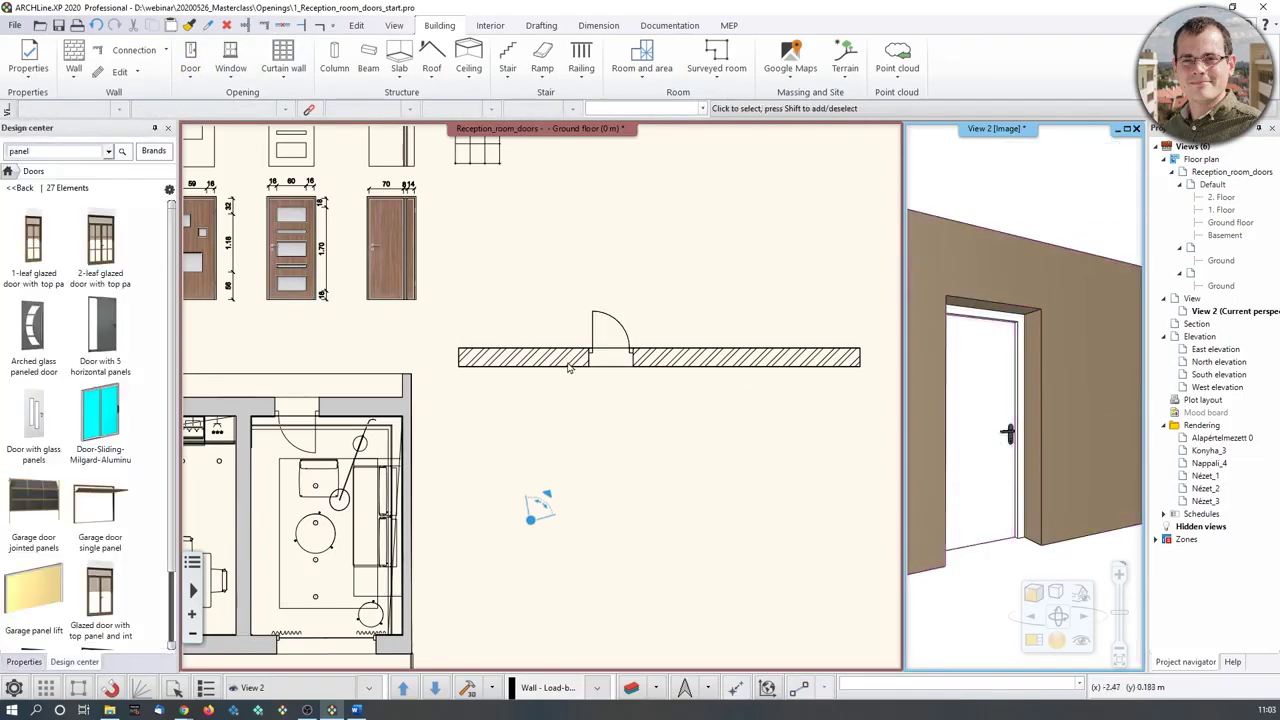
Place a second door by two points on the test wall, right of the first door, hinged on its right and swinging above the wall.
{"action": "left_click", "coordinate": [652, 300]}
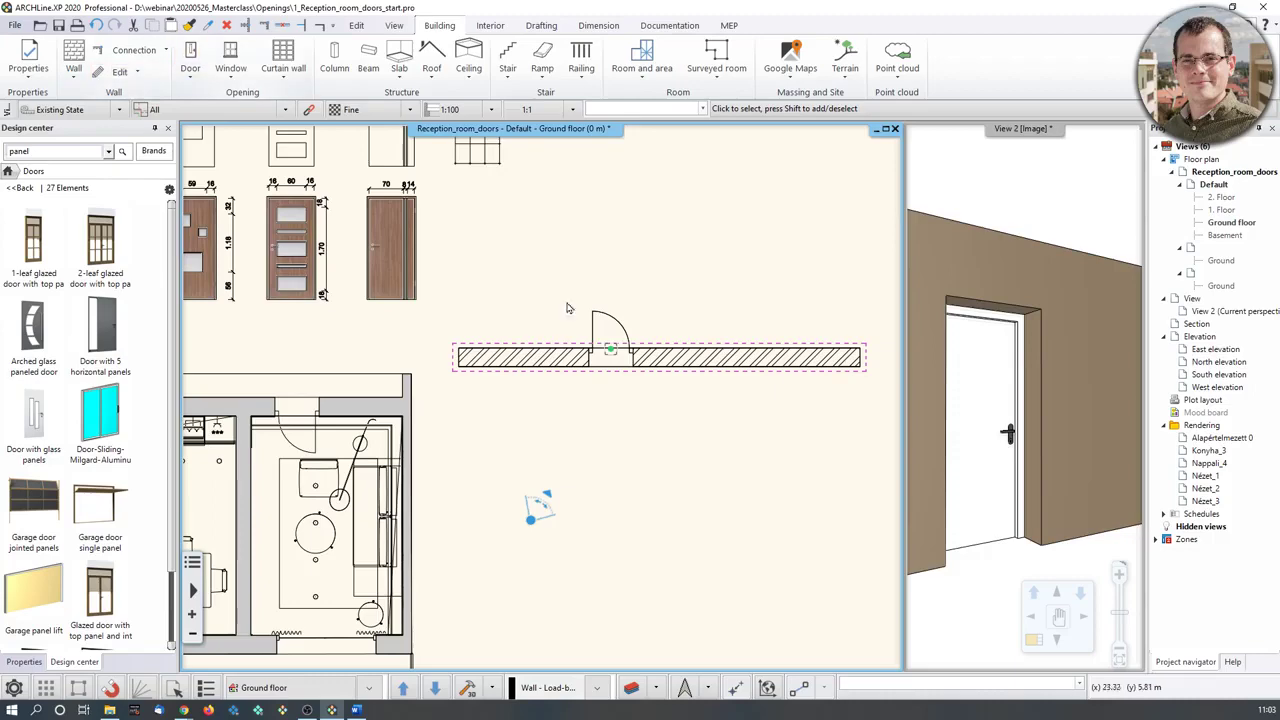
{"action": "left_click", "coordinate": [575, 366]}
{"action": "left_click", "coordinate": [190, 58]}
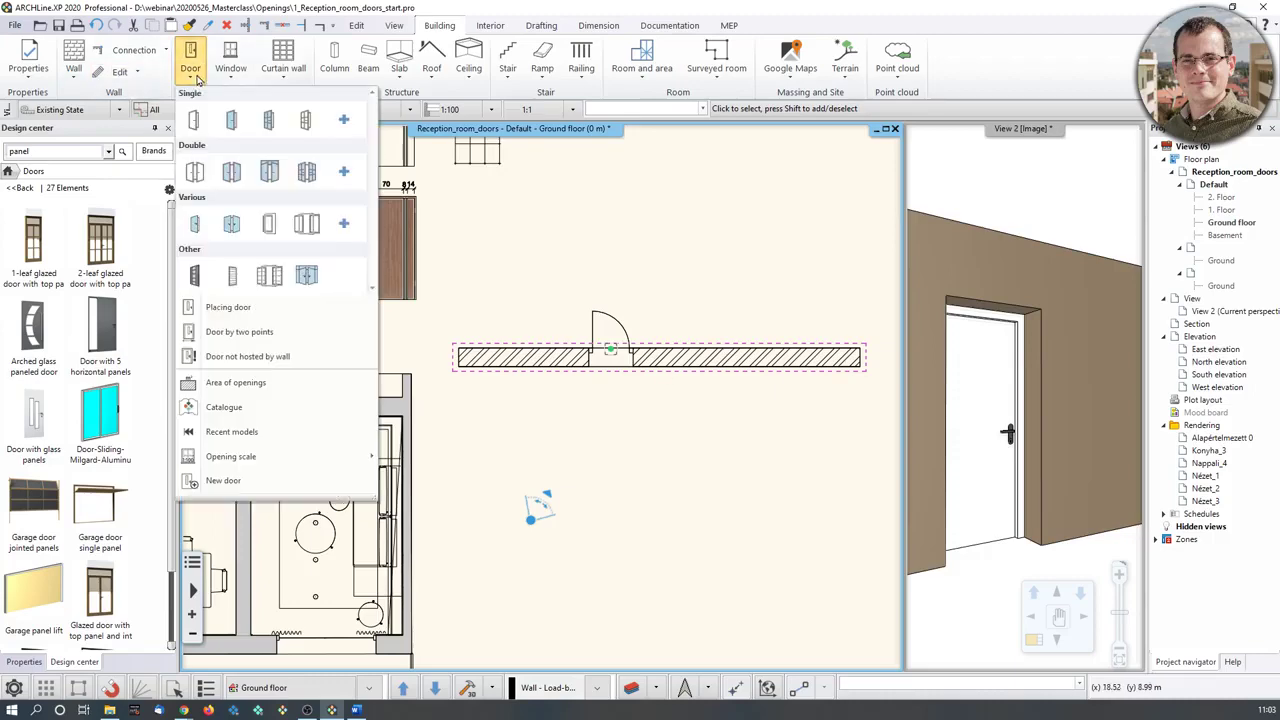
{"action": "left_click", "coordinate": [239, 331]}
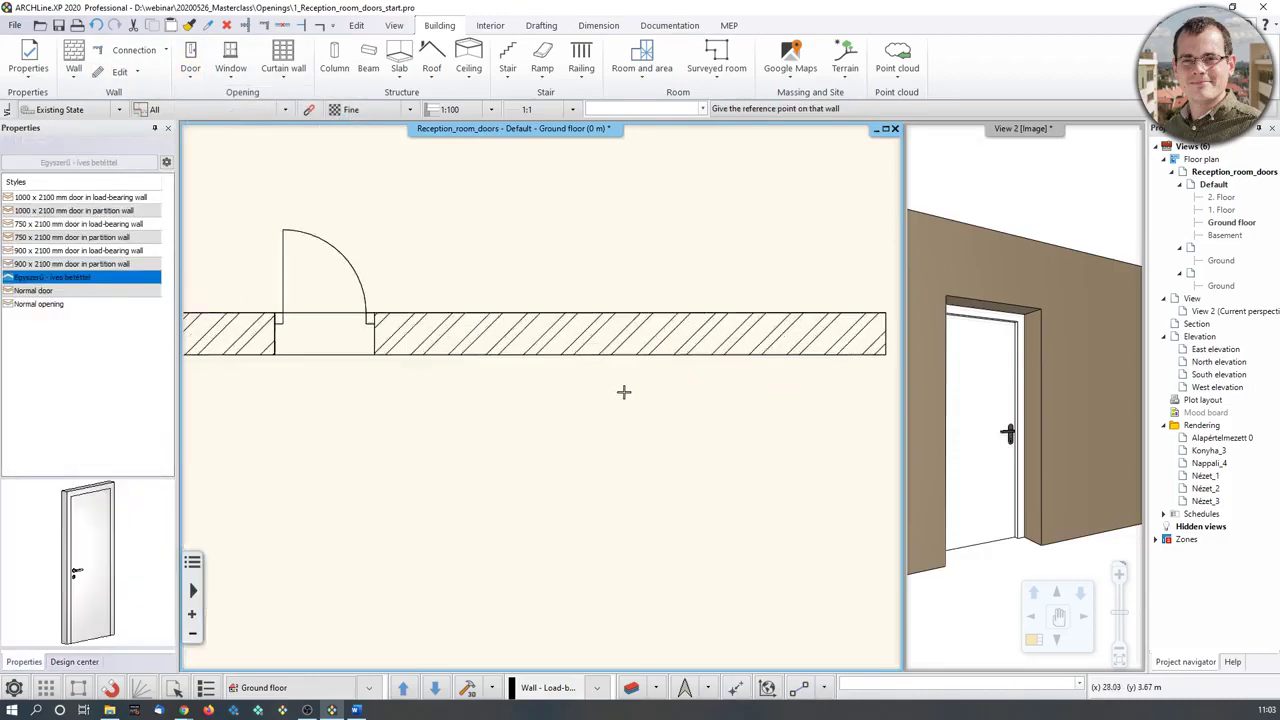
{"action": "left_click", "coordinate": [468, 352]}
{"action": "left_click", "coordinate": [598, 352]}
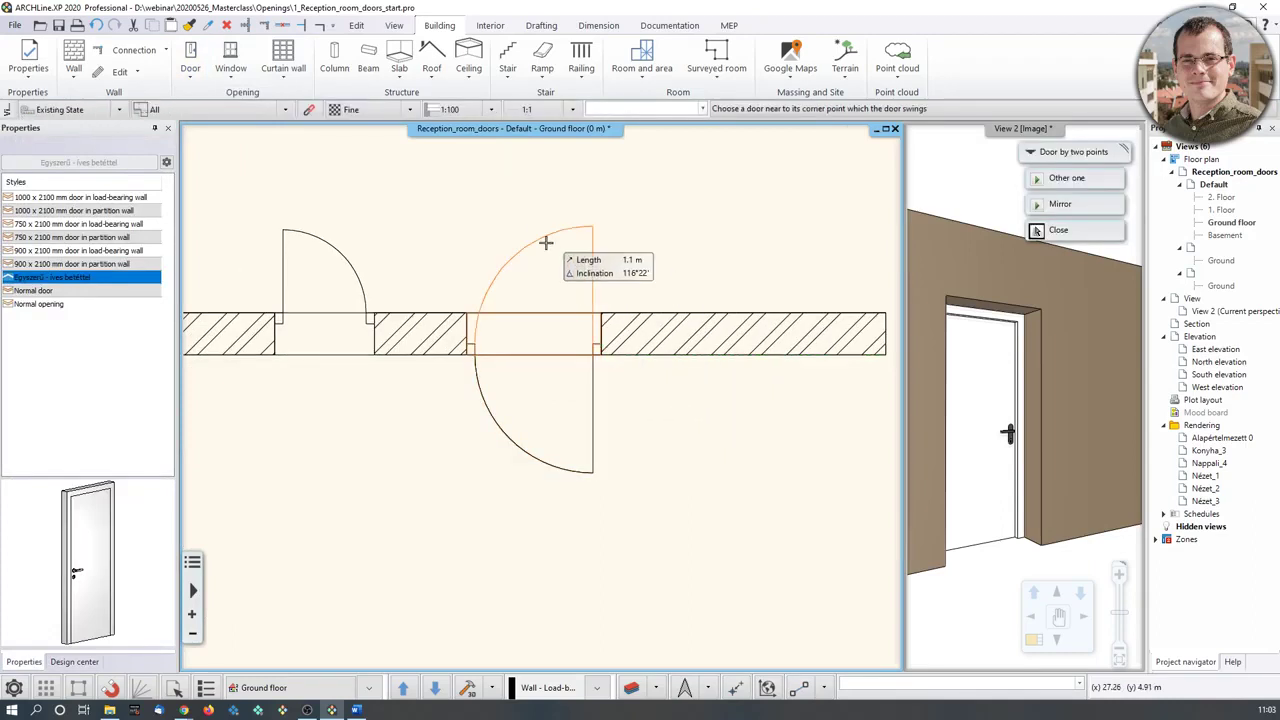
{"action": "left_click", "coordinate": [586, 265]}
{"action": "scroll", "coordinate": [590, 262], "scroll_direction": "down", "scroll_amount": 2}
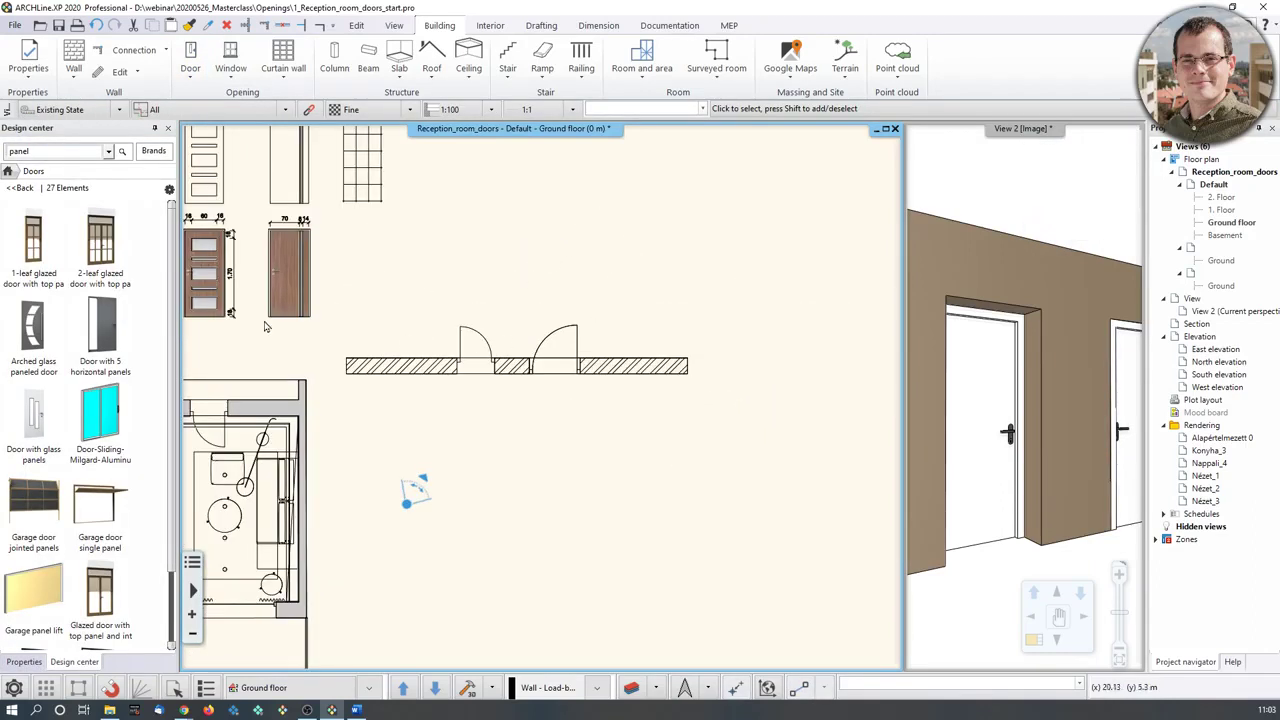
Delete the test wall together with its two doors from the floor plan.
{"action": "middle_click_drag", "start_coordinate": [265, 326], "coordinate": [383, 328]}
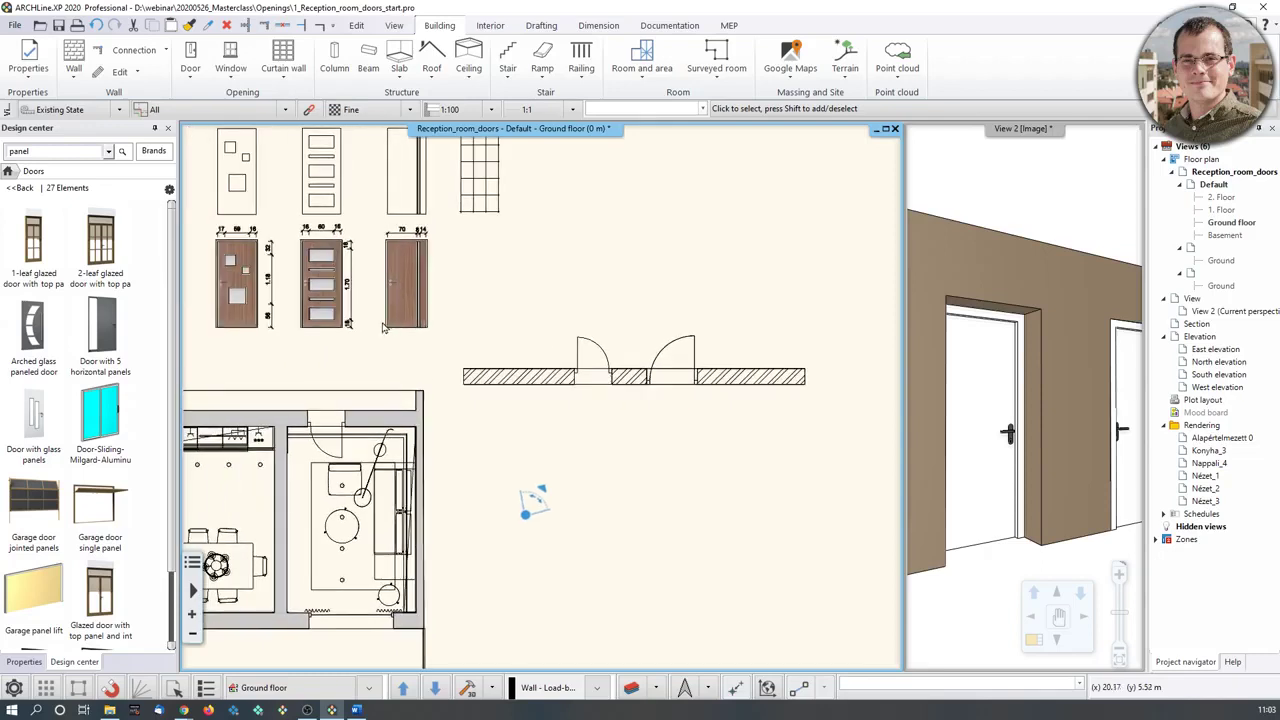
{"action": "left_click", "coordinate": [541, 381]}
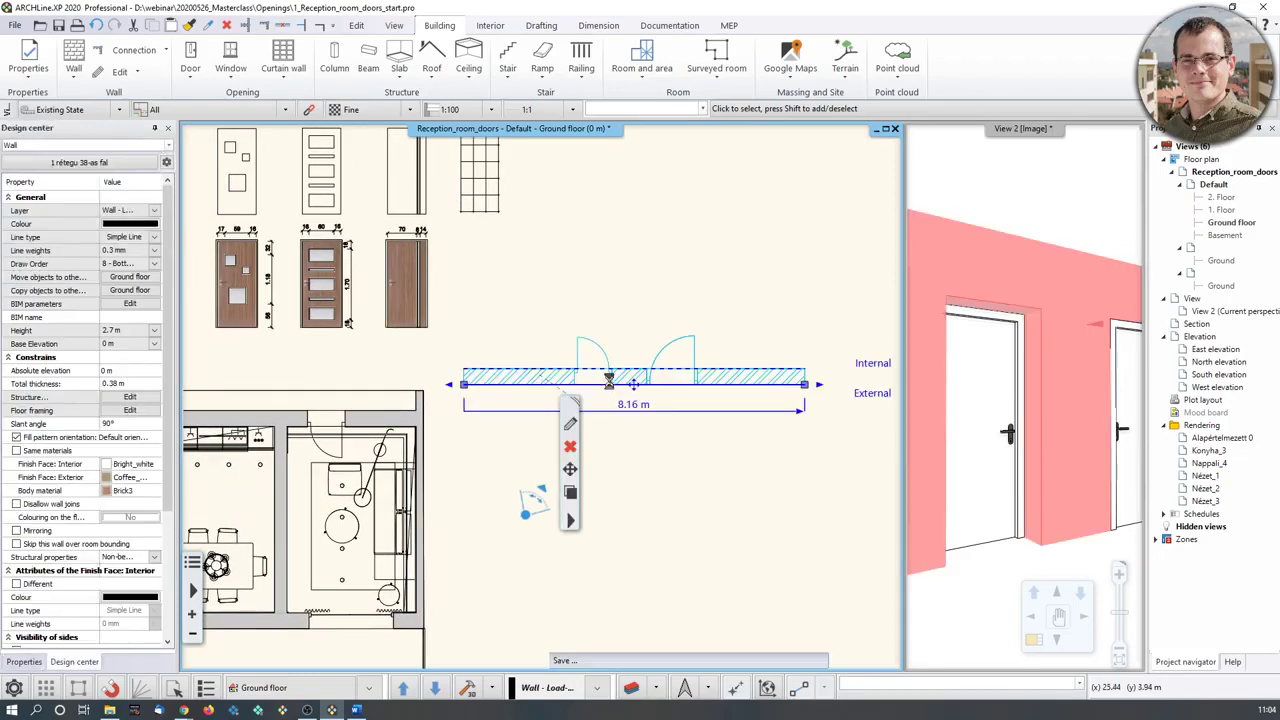
{"action": "key", "text": "Delete"}
Move the camera of View 2 into the furnished right-hand room of the floor plan and frame its white door in 3D.
{"action": "middle_click_drag", "start_coordinate": [282, 382], "coordinate": [551, 434]}
{"action": "scroll", "coordinate": [497, 401], "scroll_direction": "down", "scroll_amount": 1}
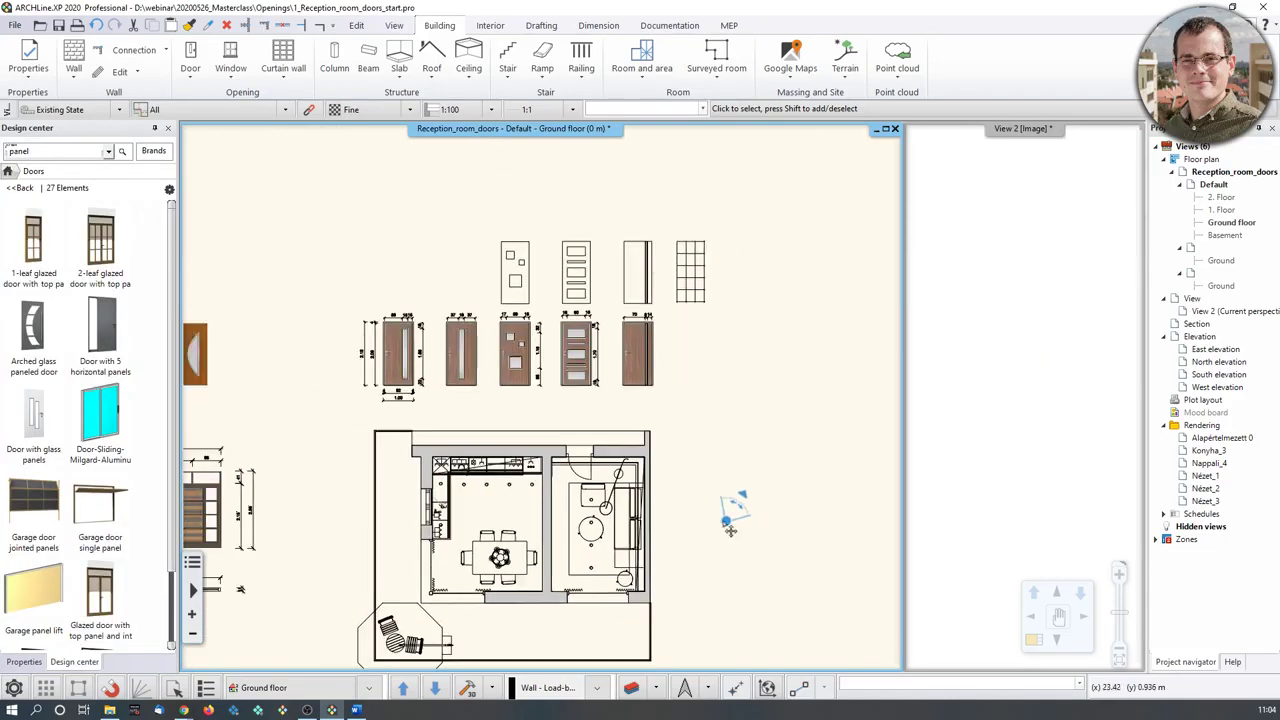
{"action": "left_click_drag", "start_coordinate": [727, 520], "coordinate": [561, 542]}
{"action": "middle_click_drag", "start_coordinate": [1047, 390], "coordinate": [1011, 395]}
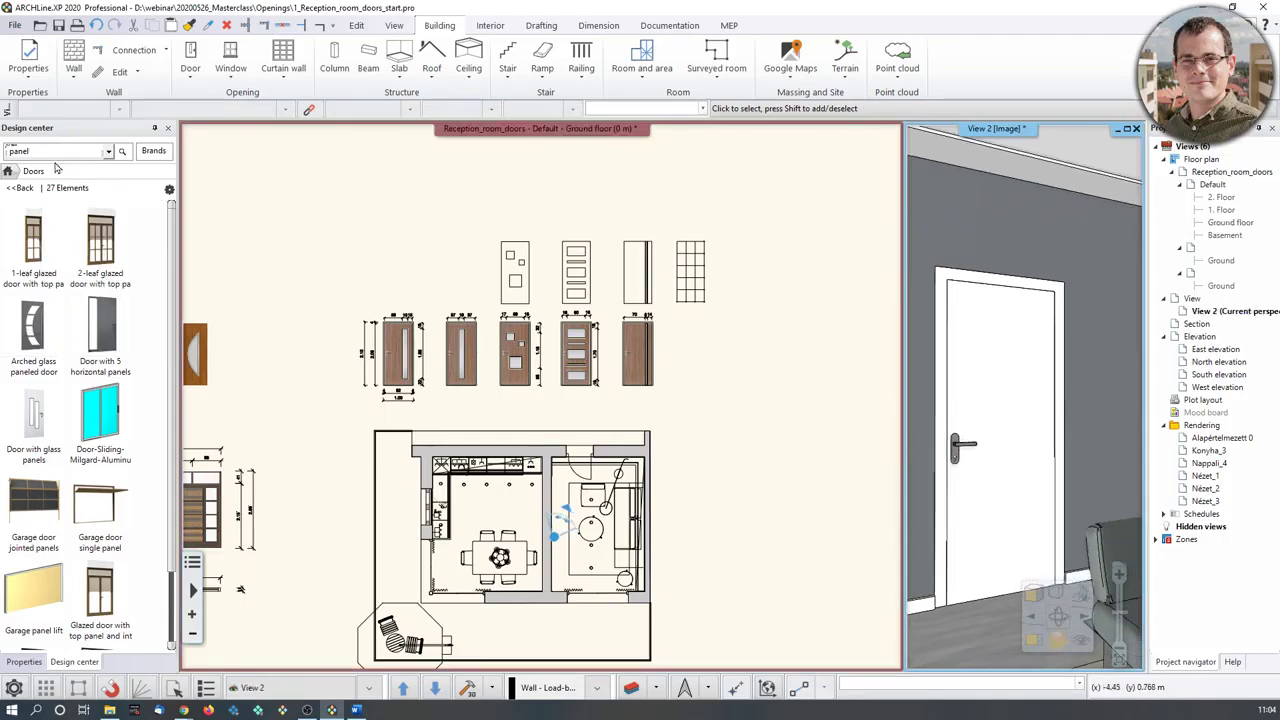
Open the Indoor Paneled category of the door library and examine the previews of the available paneled doors.
{"action": "left_click", "coordinate": [9, 172]}
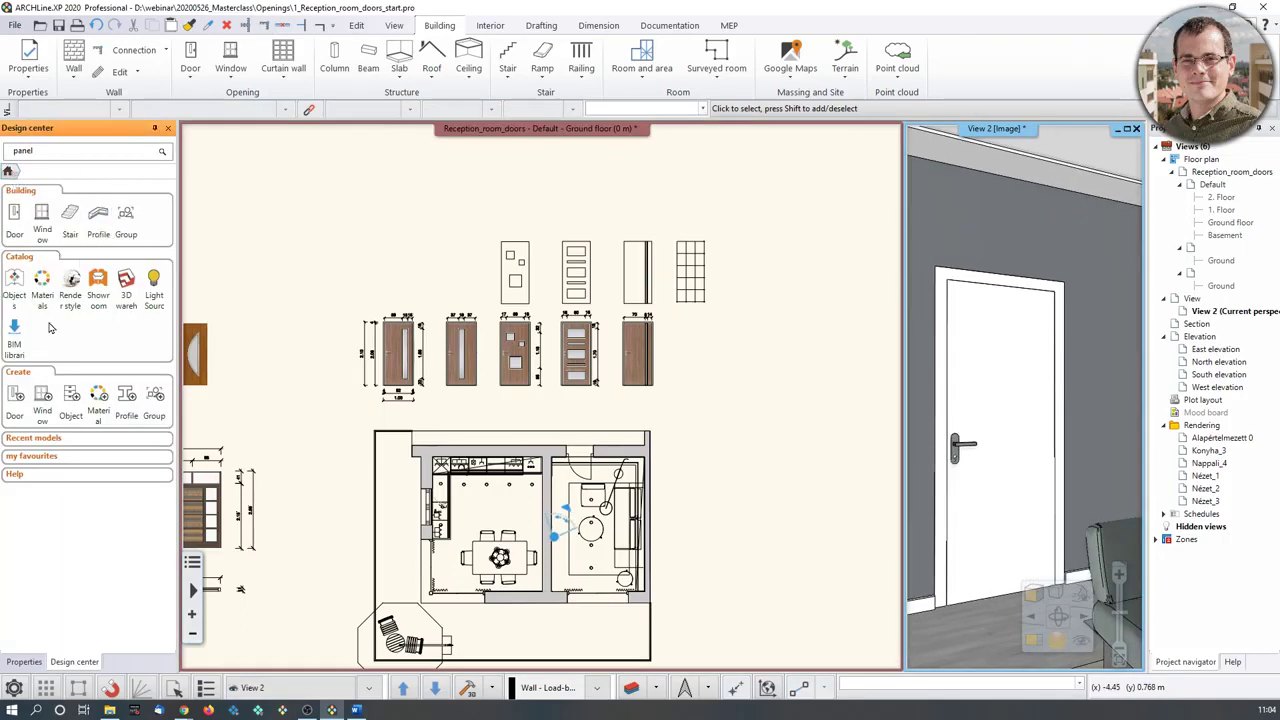
{"action": "left_click", "coordinate": [16, 224]}
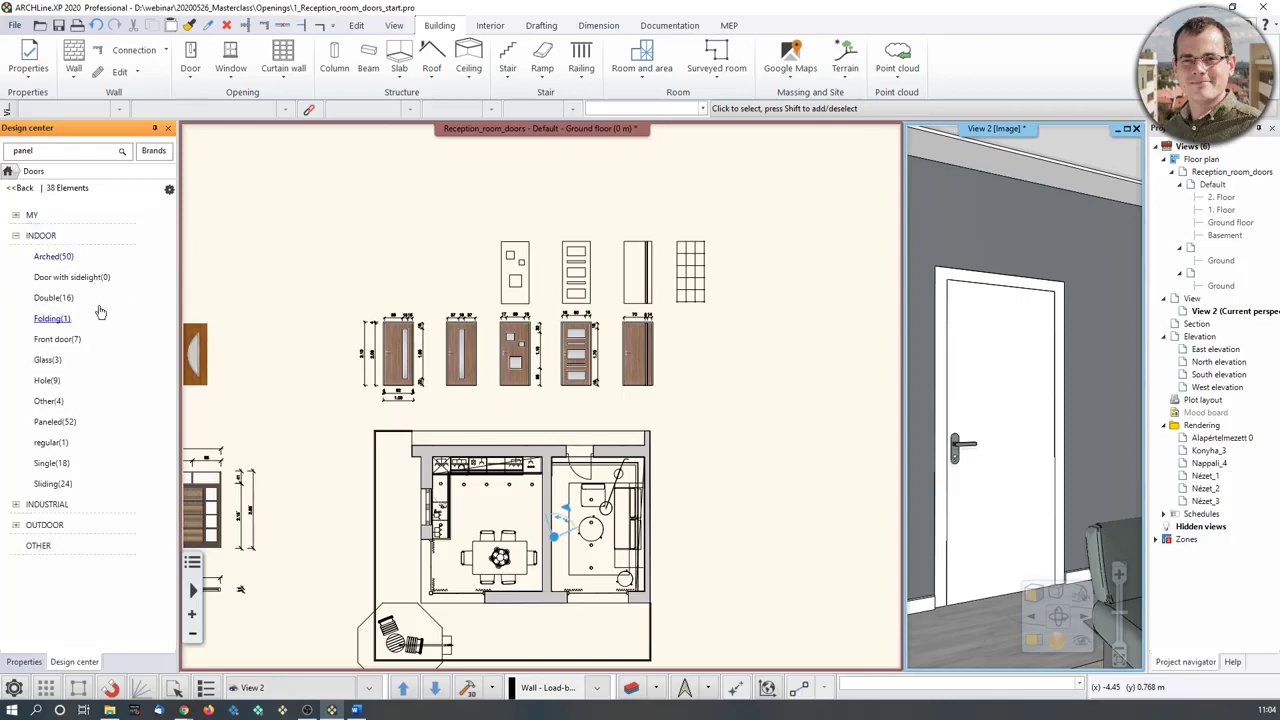
{"action": "left_click", "coordinate": [55, 421]}
{"action": "mouse_move", "coordinate": [126, 282]}
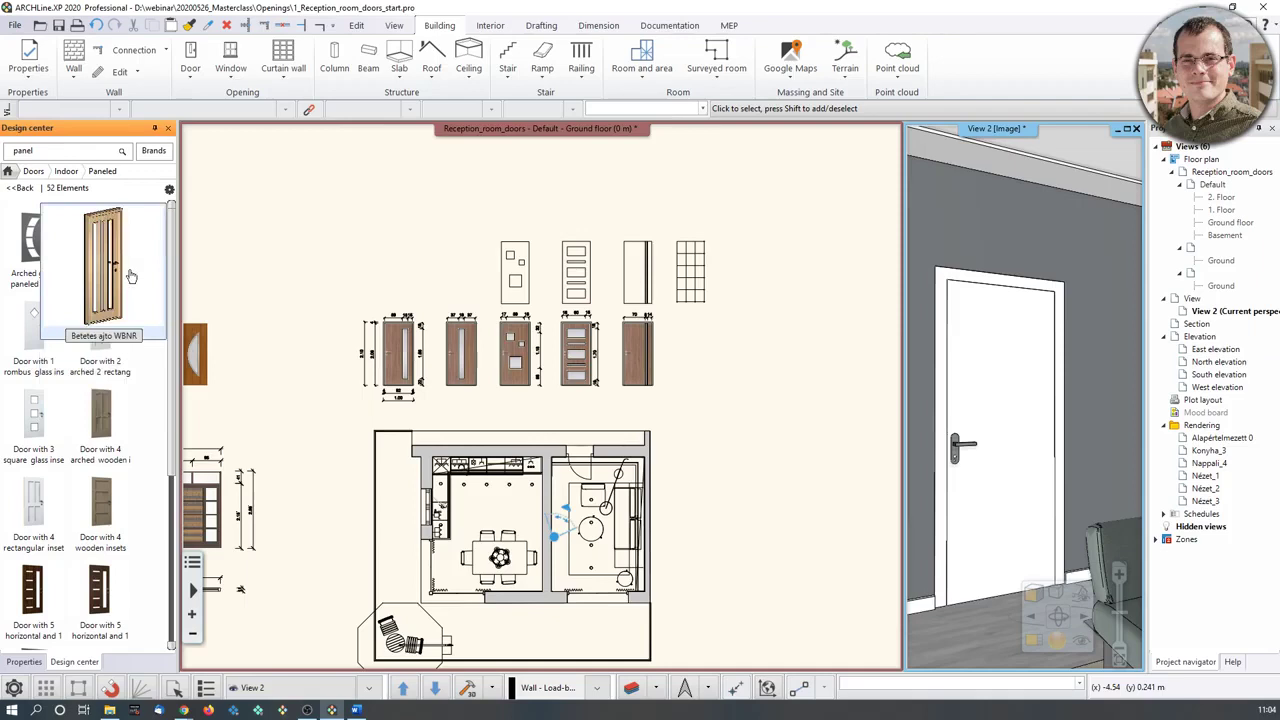
{"action": "mouse_move", "coordinate": [63, 422]}
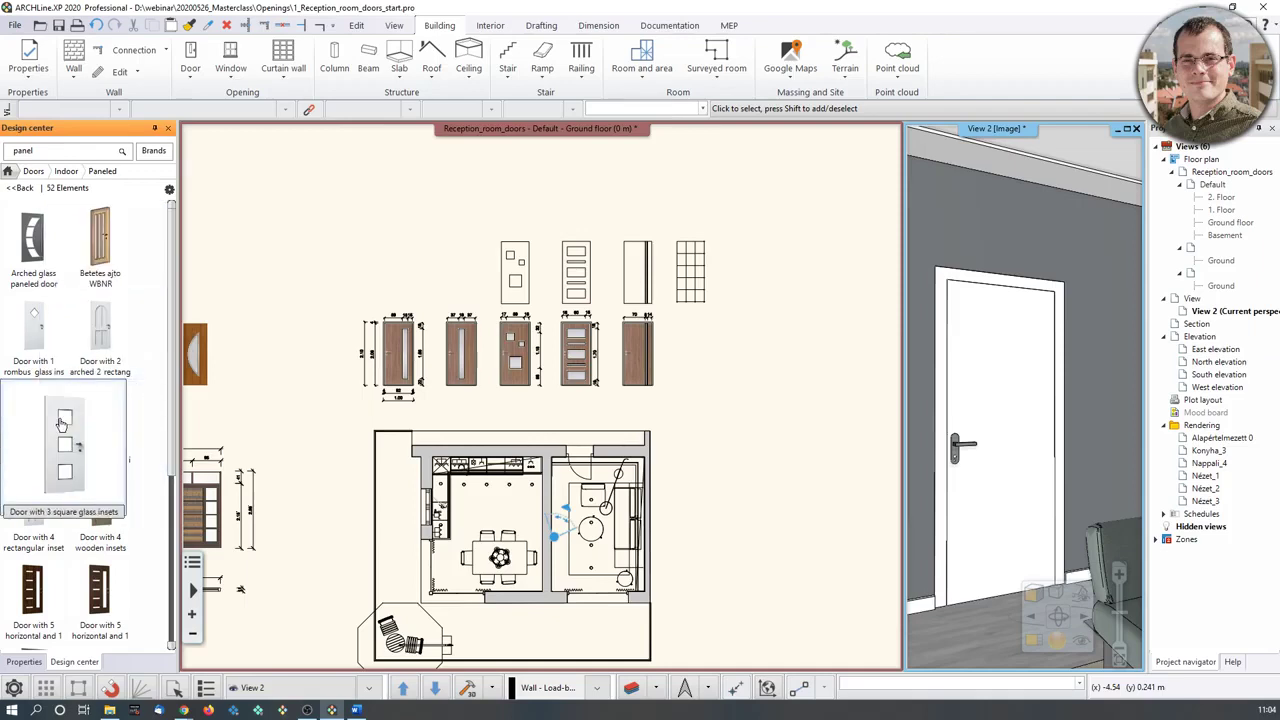
{"action": "scroll", "coordinate": [115, 567], "scroll_direction": "down", "scroll_amount": 4}
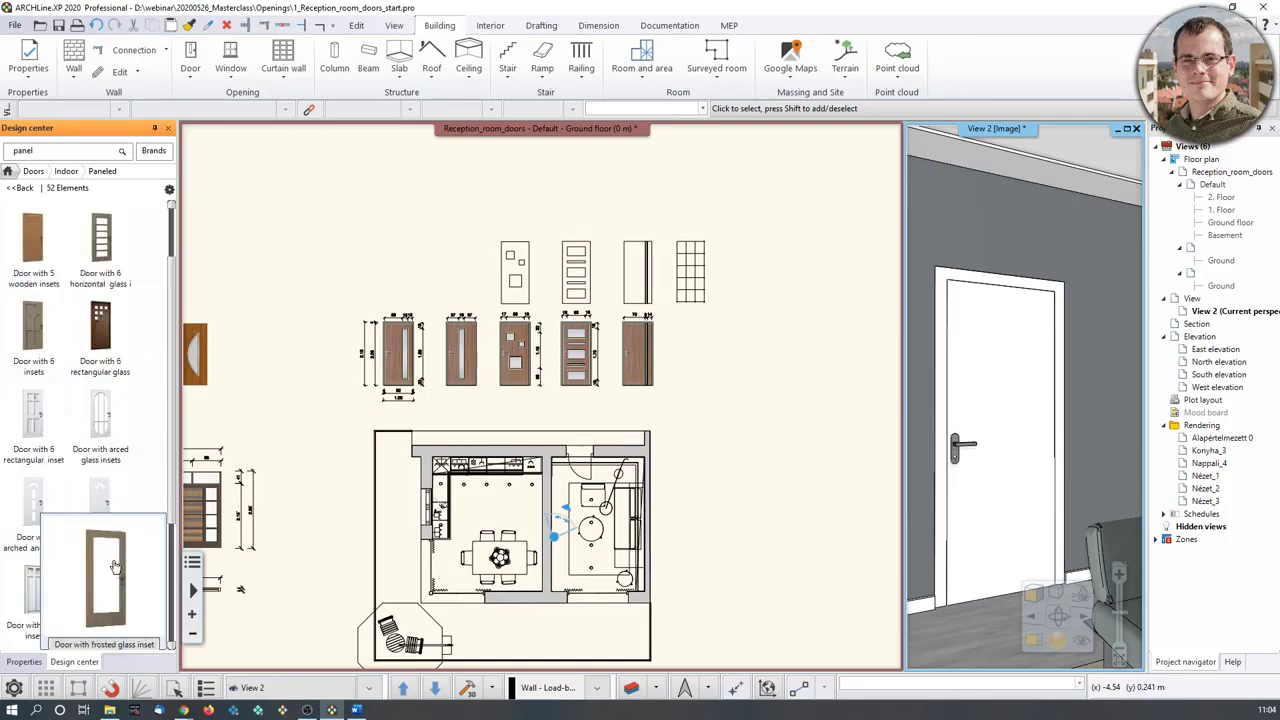
{"action": "mouse_move", "coordinate": [100, 340]}
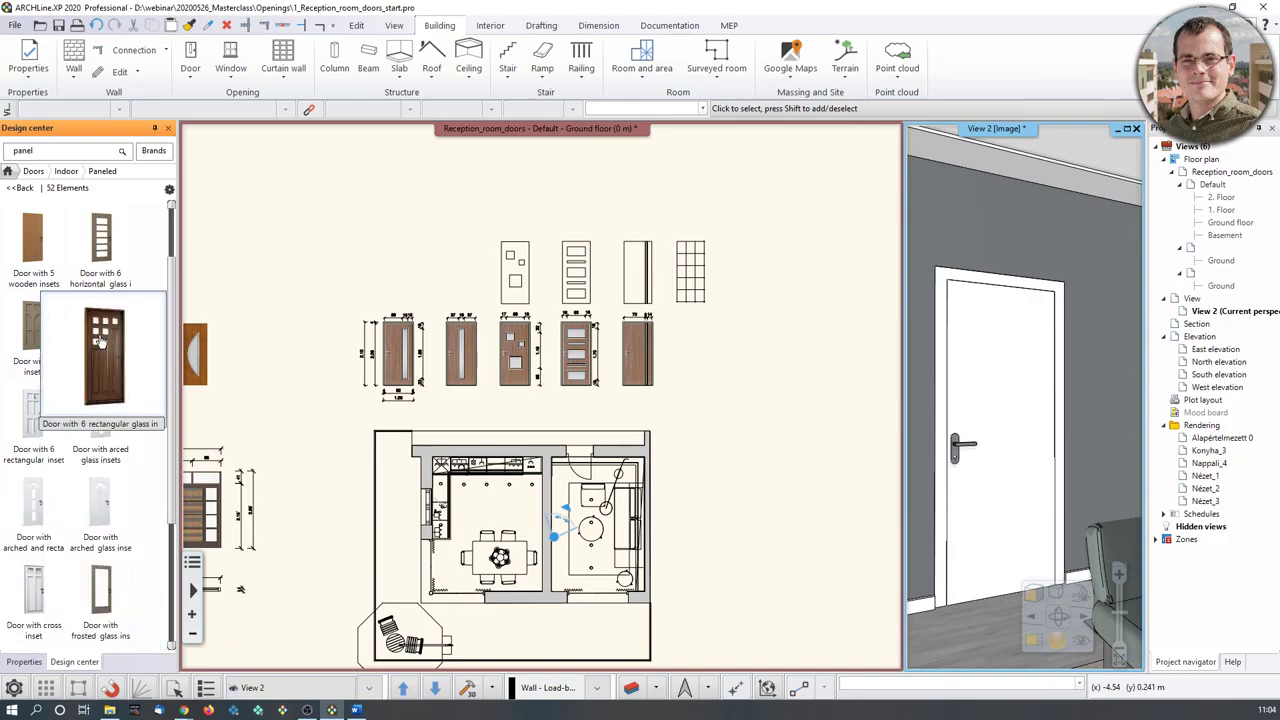
{"action": "scroll", "coordinate": [100, 340], "scroll_direction": "up", "scroll_amount": 4}
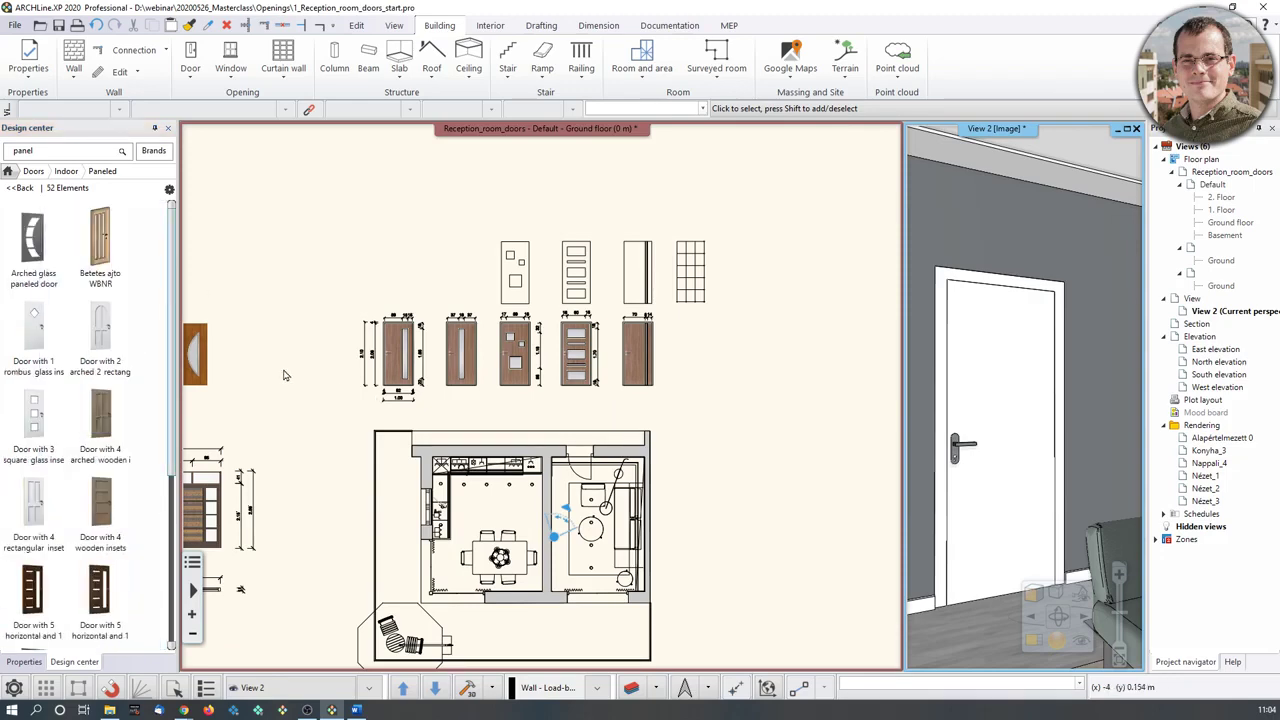
Switch to File Explorer and insert Indoor-door-panel_1.png from the Images folder beside the two existing door pictures, about 1.1 m wide and 2.74 m high.
{"action": "scroll", "coordinate": [283, 375], "scroll_direction": "up", "scroll_amount": 6}
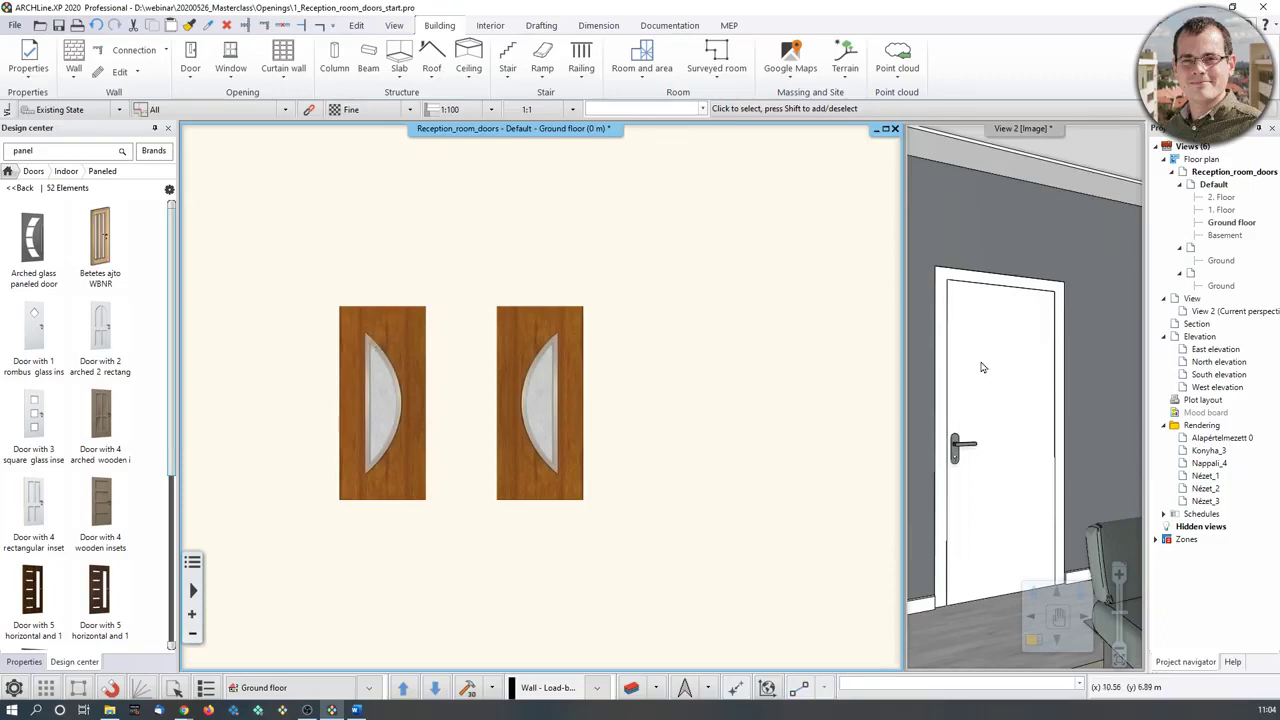
{"action": "middle_click_drag", "start_coordinate": [353, 468], "coordinate": [384, 462]}
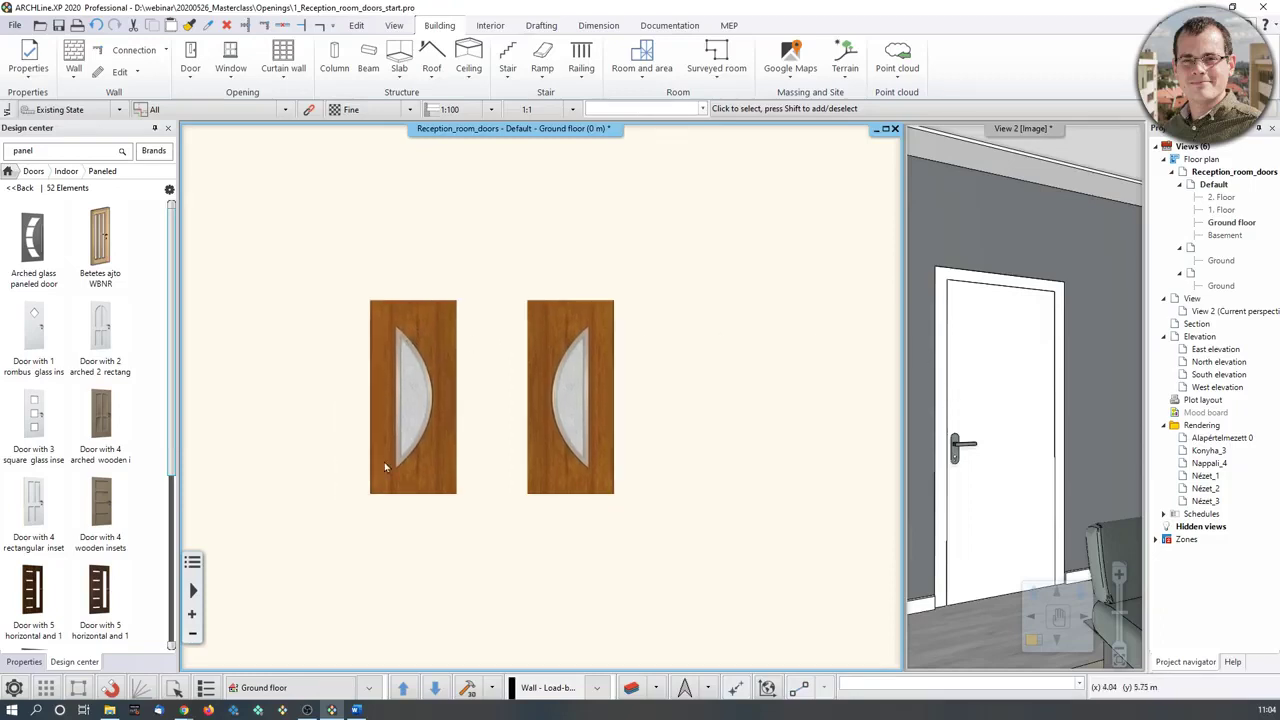
{"action": "left_click", "coordinate": [115, 714]}
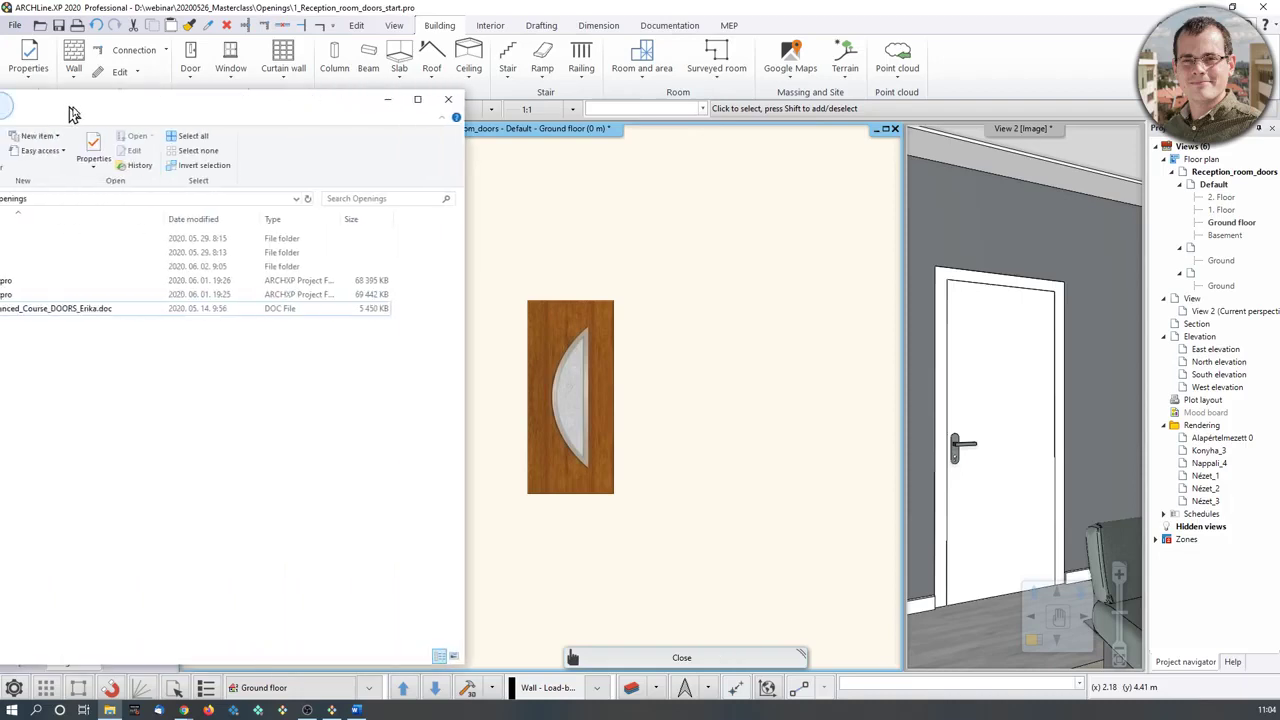
{"action": "double_click", "coordinate": [94, 241]}
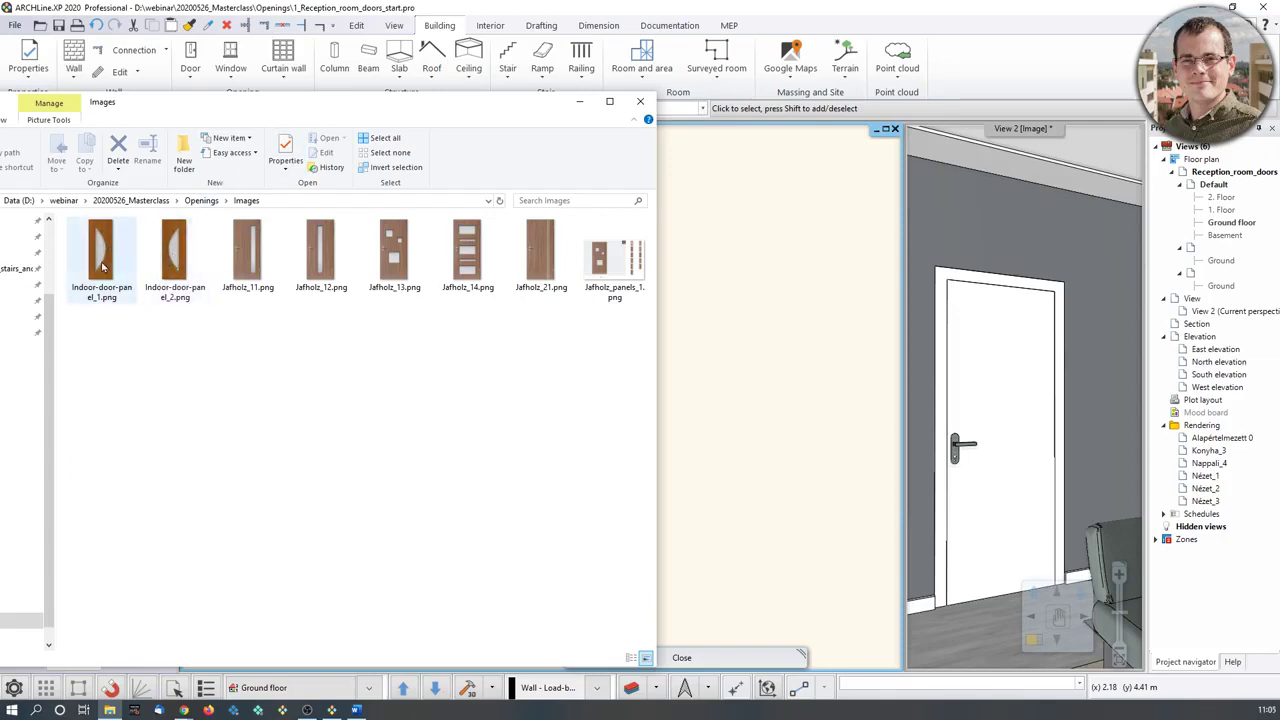
{"action": "left_click_drag", "start_coordinate": [104, 265], "coordinate": [740, 392]}
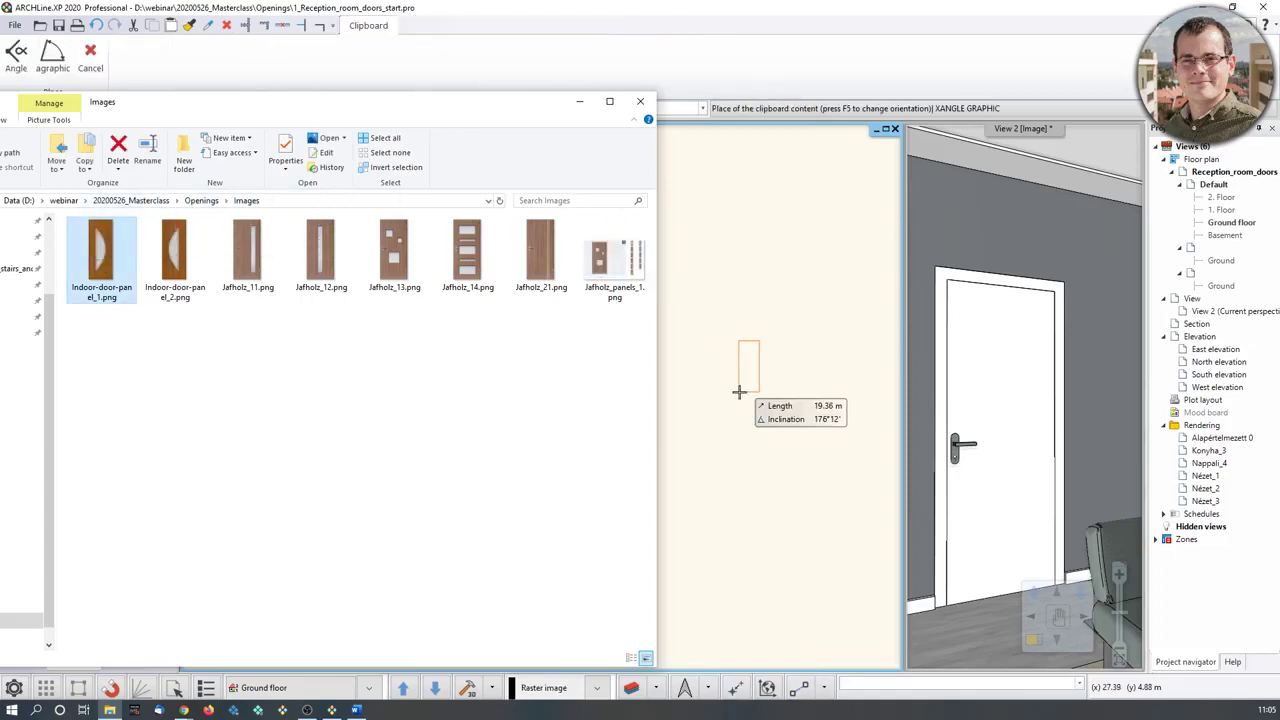
{"action": "left_click", "coordinate": [701, 433]}
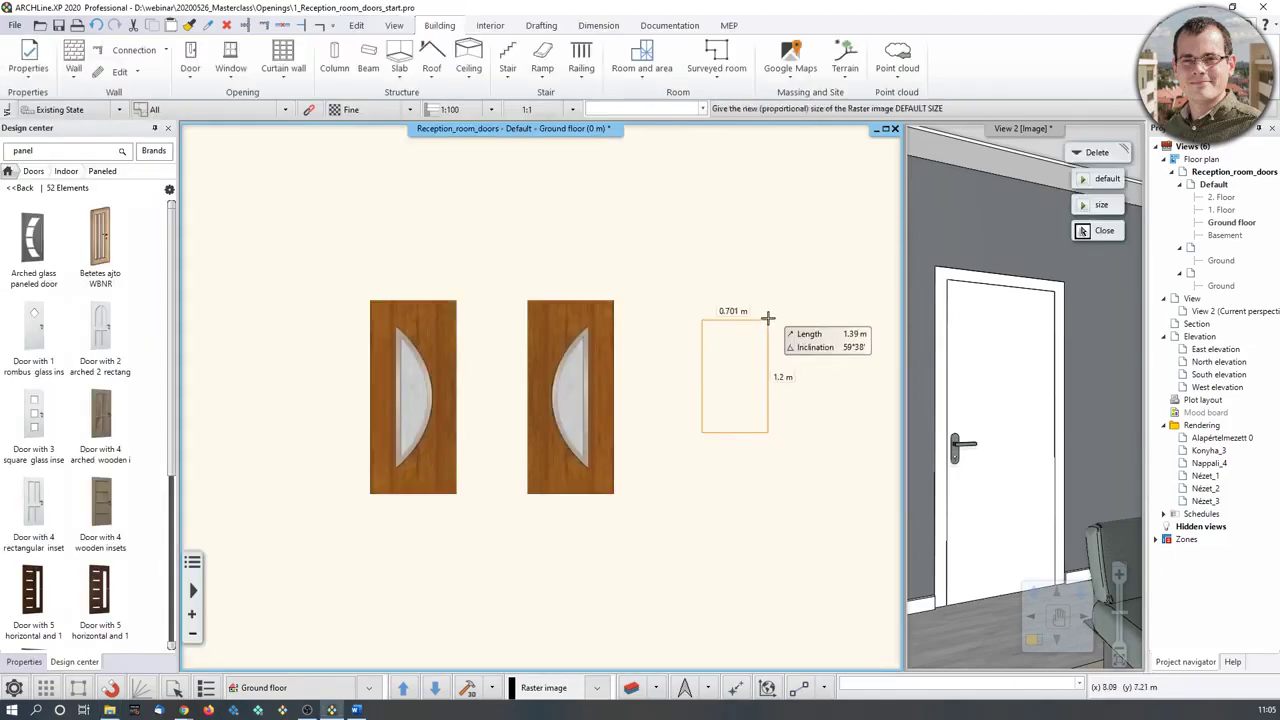
{"action": "left_click", "coordinate": [805, 231]}
{"action": "middle_click_drag", "start_coordinate": [530, 315], "coordinate": [466, 334]}
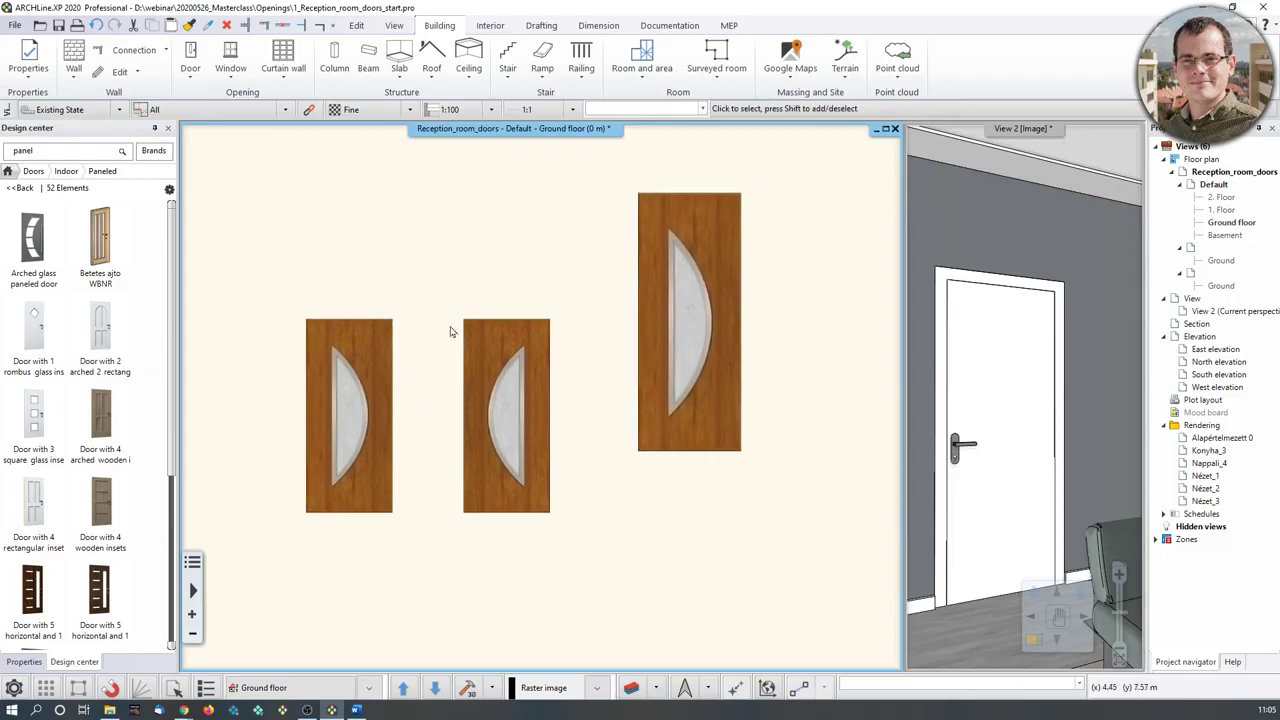
{"action": "scroll", "coordinate": [495, 410], "scroll_direction": "up", "scroll_amount": 5}
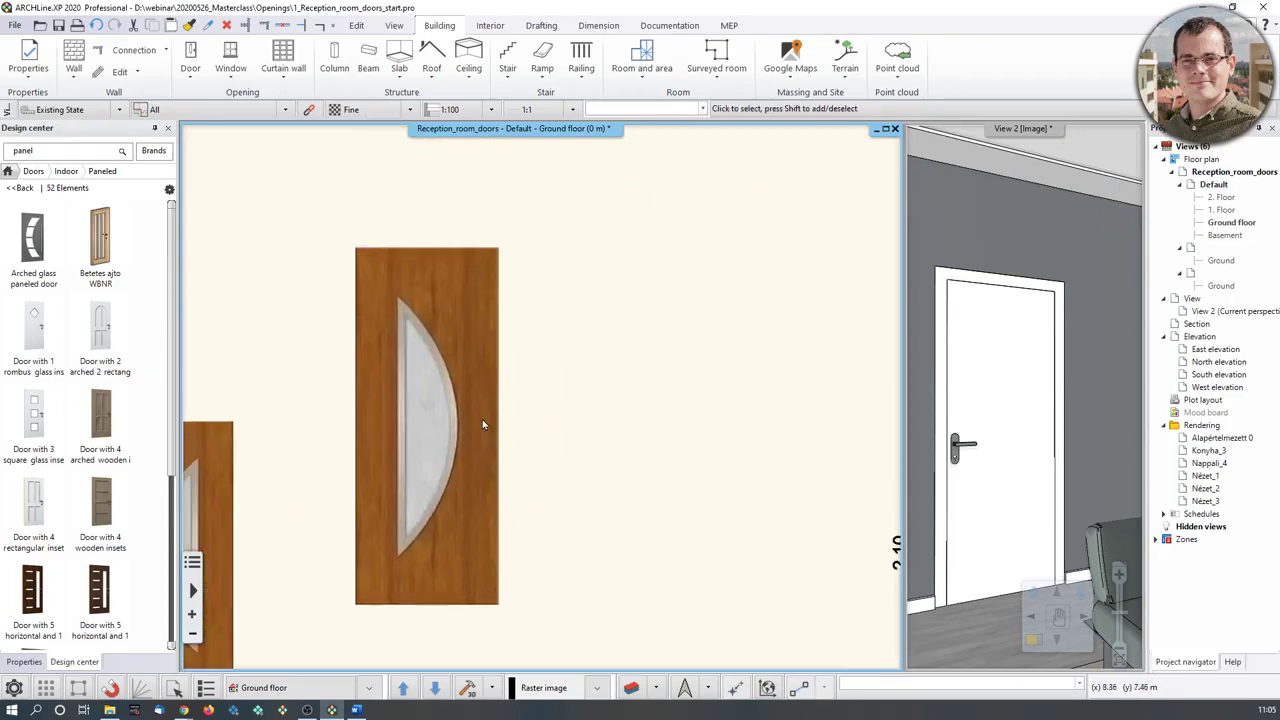
{"action": "left_click", "coordinate": [110, 709]}
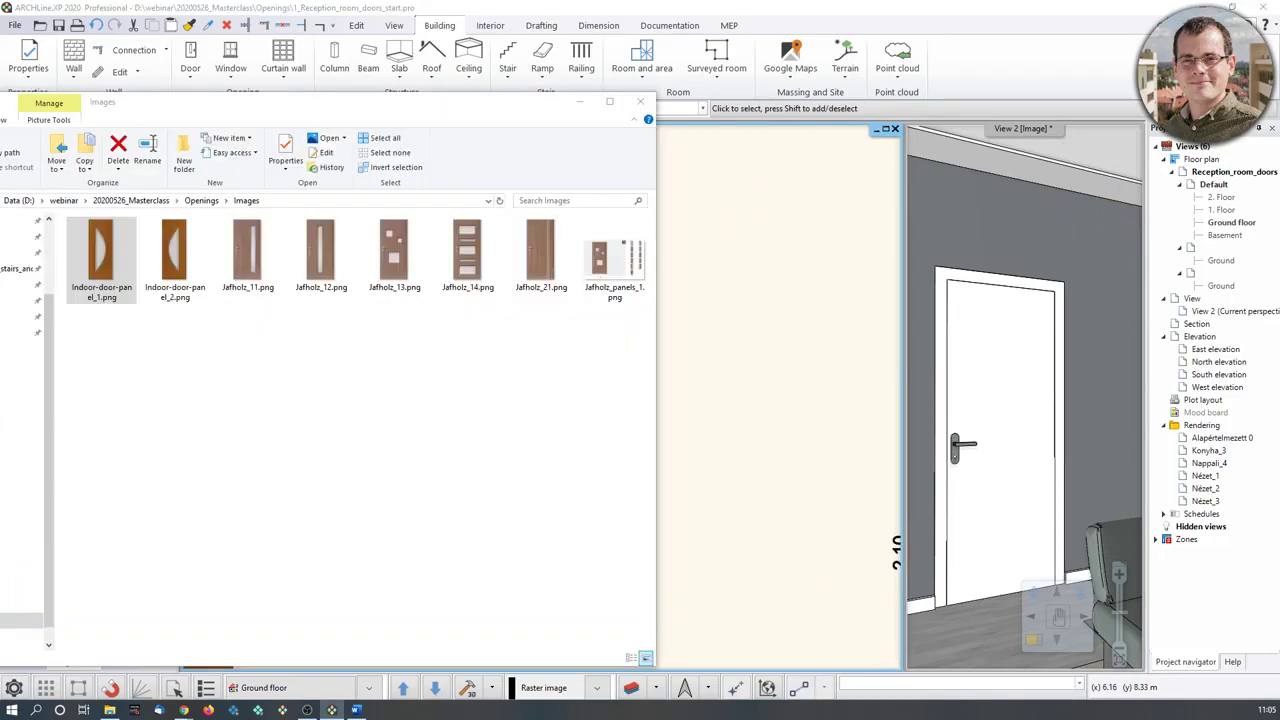
{"action": "left_click", "coordinate": [110, 709]}
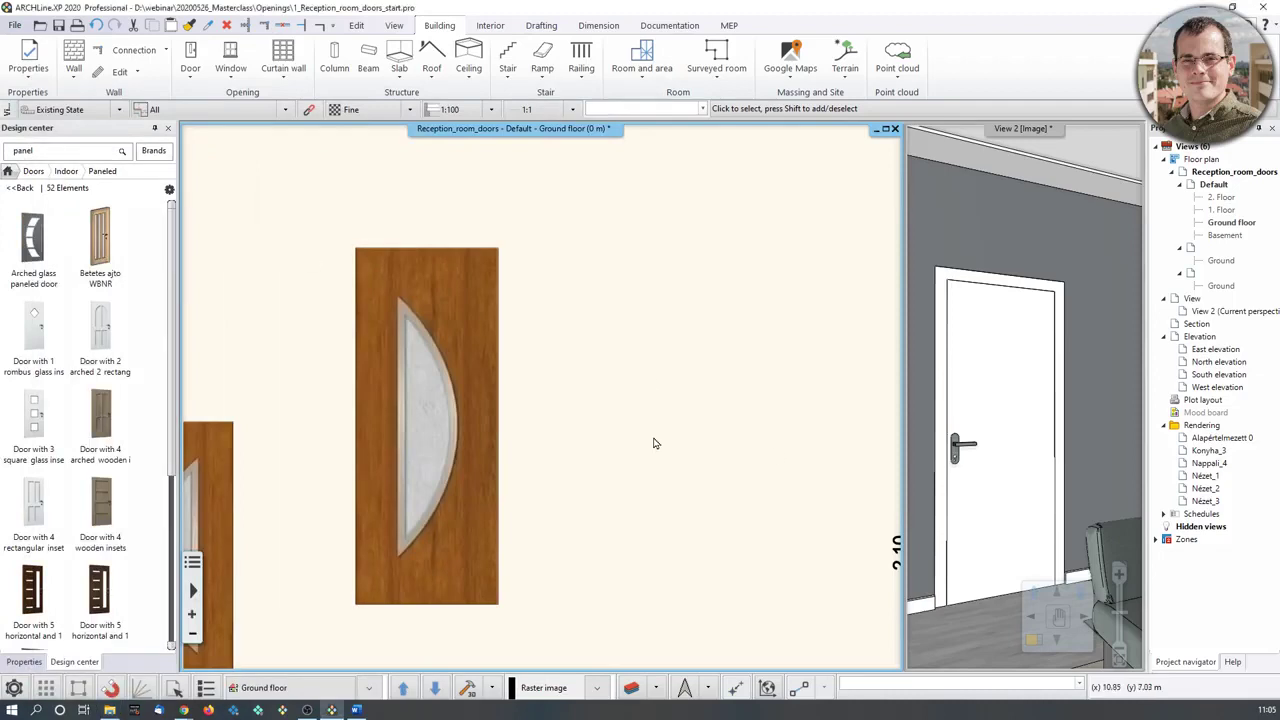
{"action": "left_click", "coordinate": [1012, 382]}
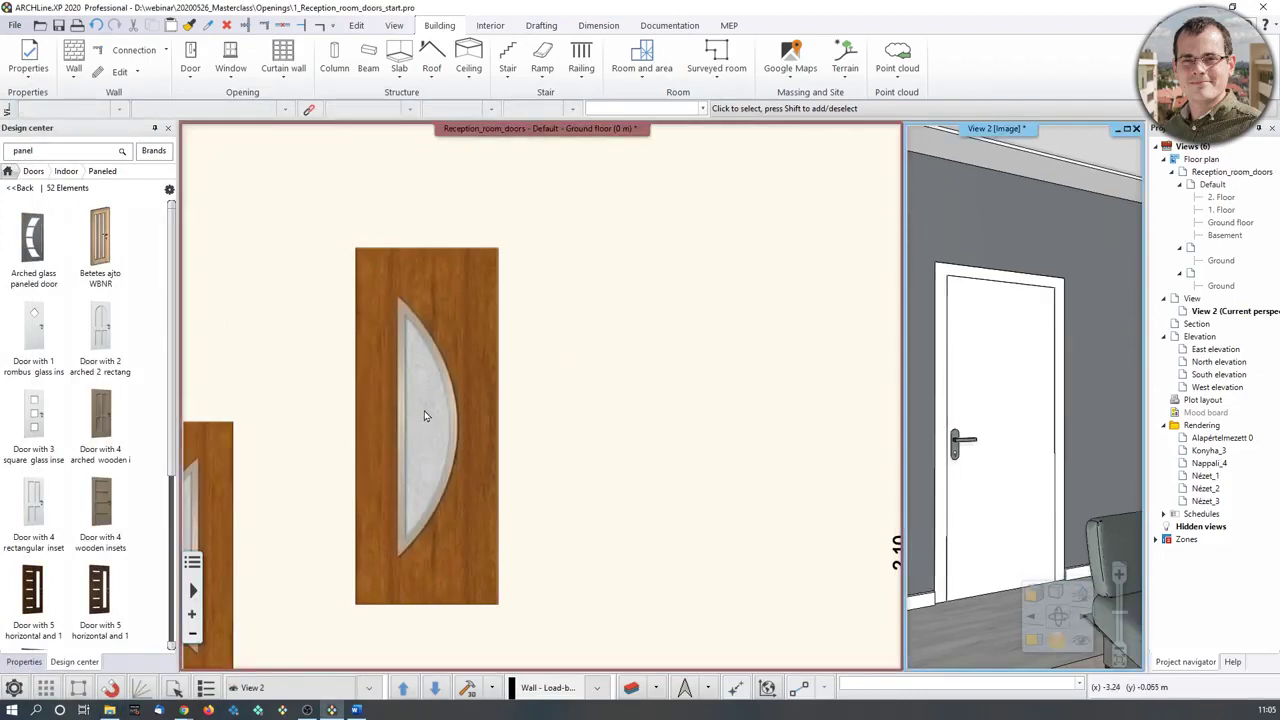
Draw a rectangle 1 m wide and 2.1 m high to the right of the inserted door image.
{"action": "left_click", "coordinate": [495, 443]}
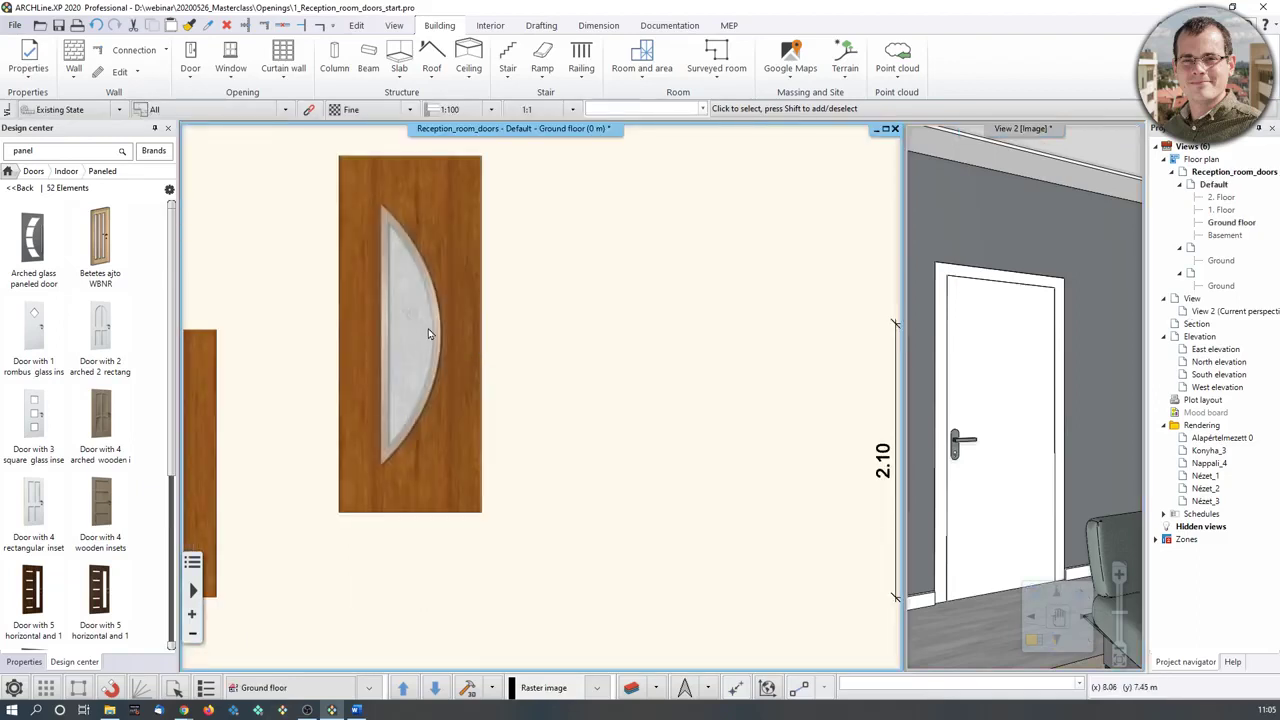
{"action": "left_click", "coordinate": [541, 25]}
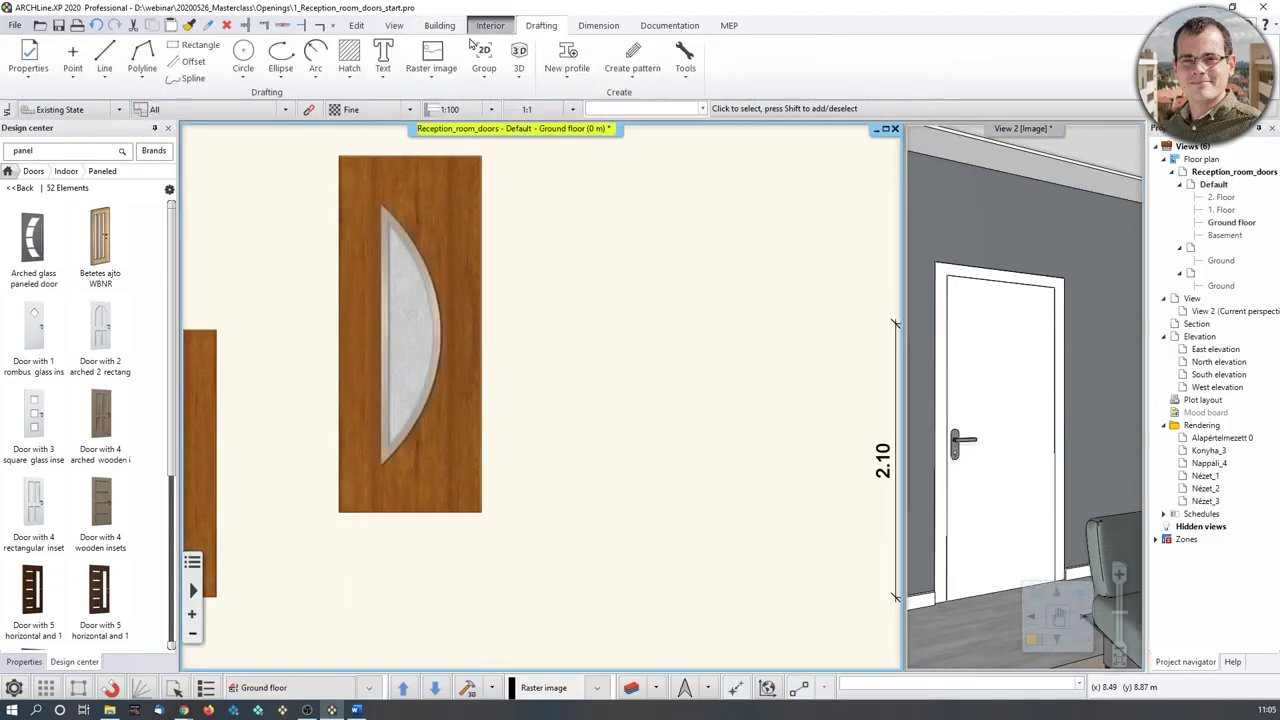
{"action": "left_click", "coordinate": [200, 45]}
{"action": "left_click", "coordinate": [541, 513]}
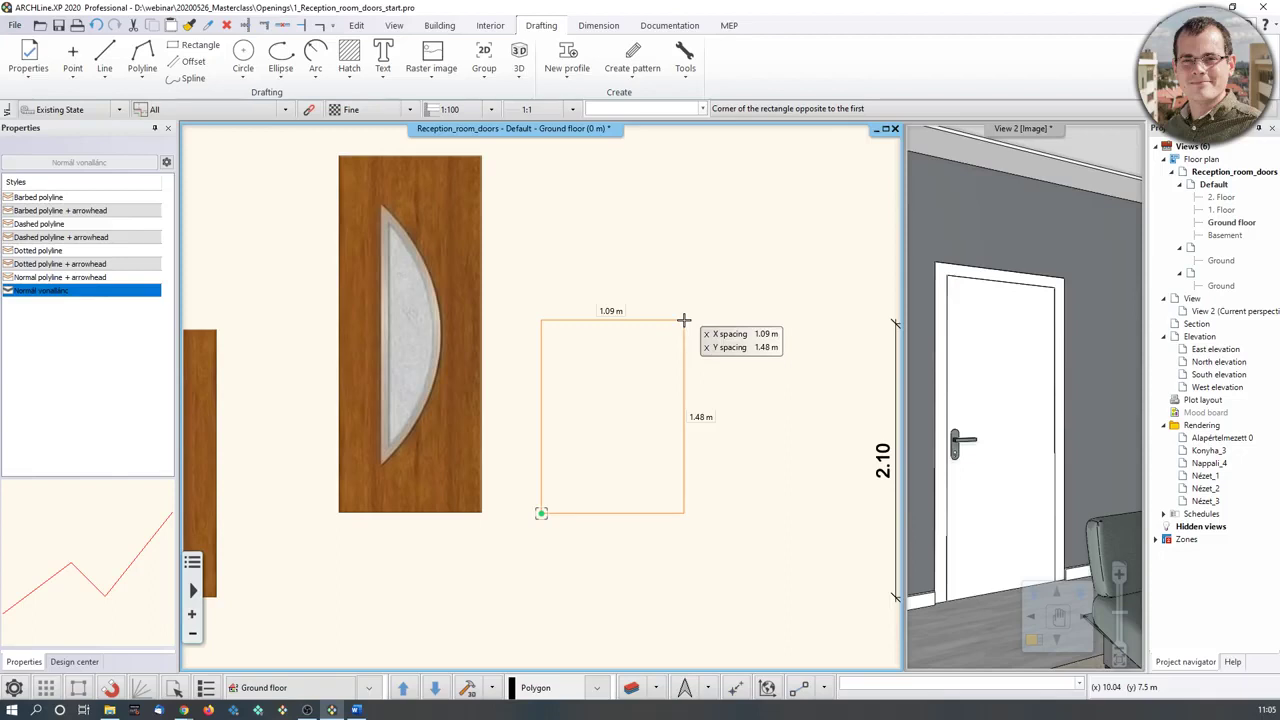
{"action": "key", "text": "Tab"}
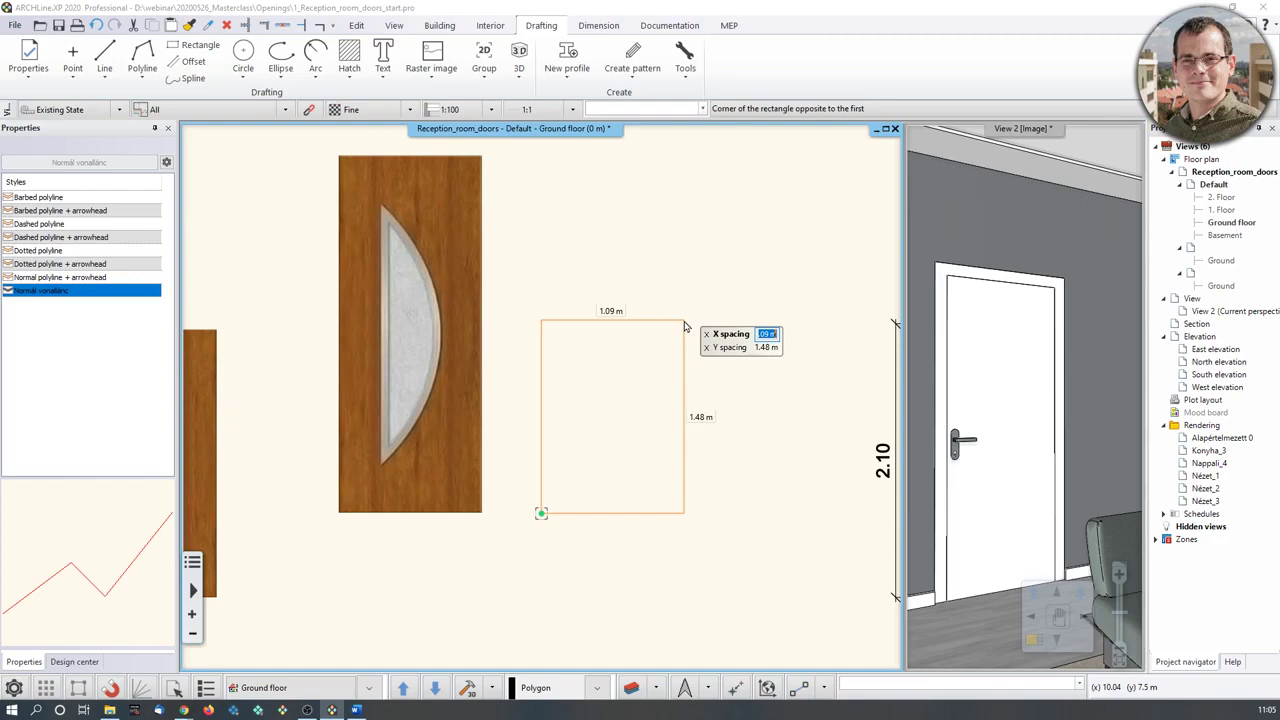
{"action": "type", "text": "1"}
{"action": "key", "text": "Return"}
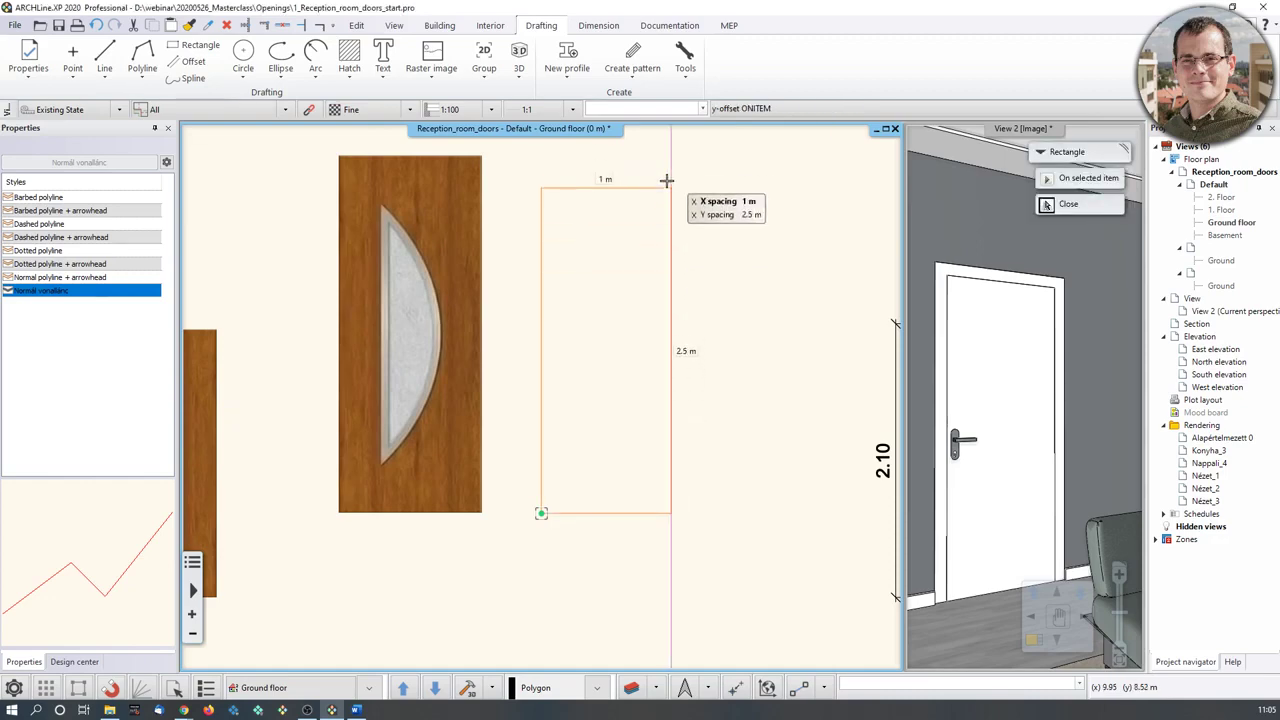
{"action": "key", "text": "y"}
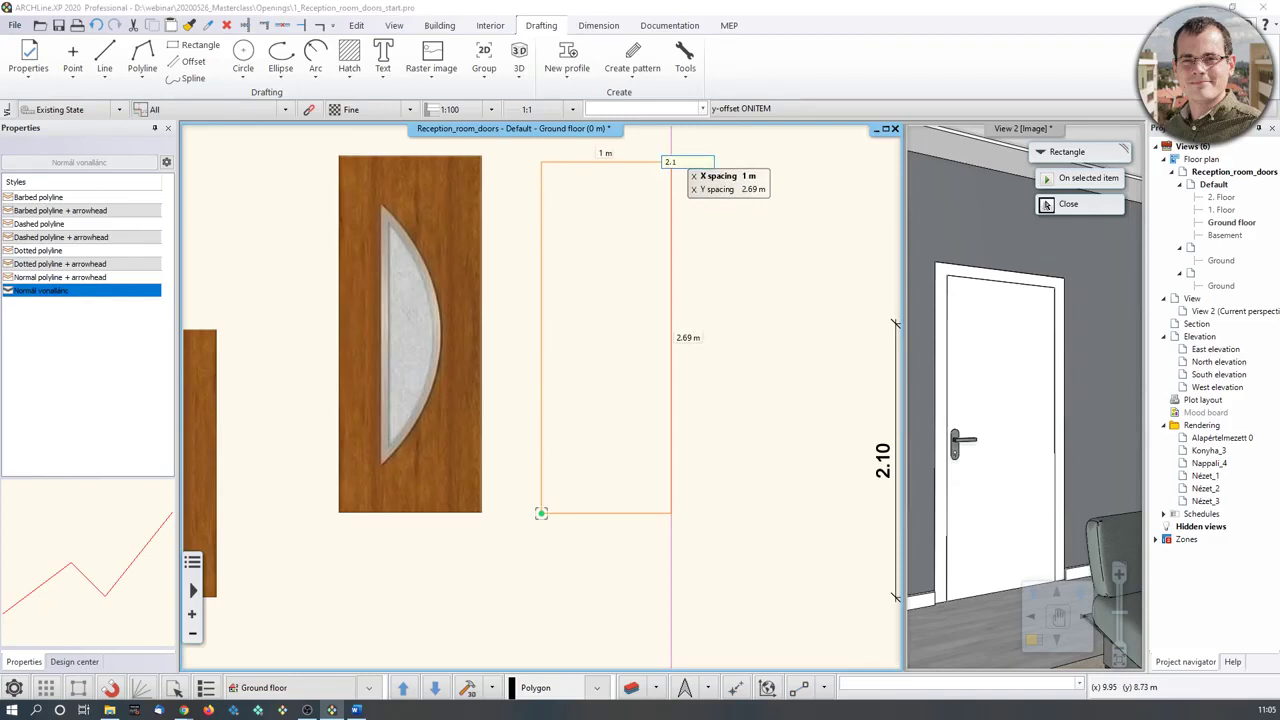
{"action": "key", "text": "Return"}
{"action": "key", "text": "Escape"}
Move the inserted door image so its lower-left corner sits on the lower-left corner of the 1 × 2.1 m rectangle.
{"action": "left_click", "coordinate": [440, 455]}
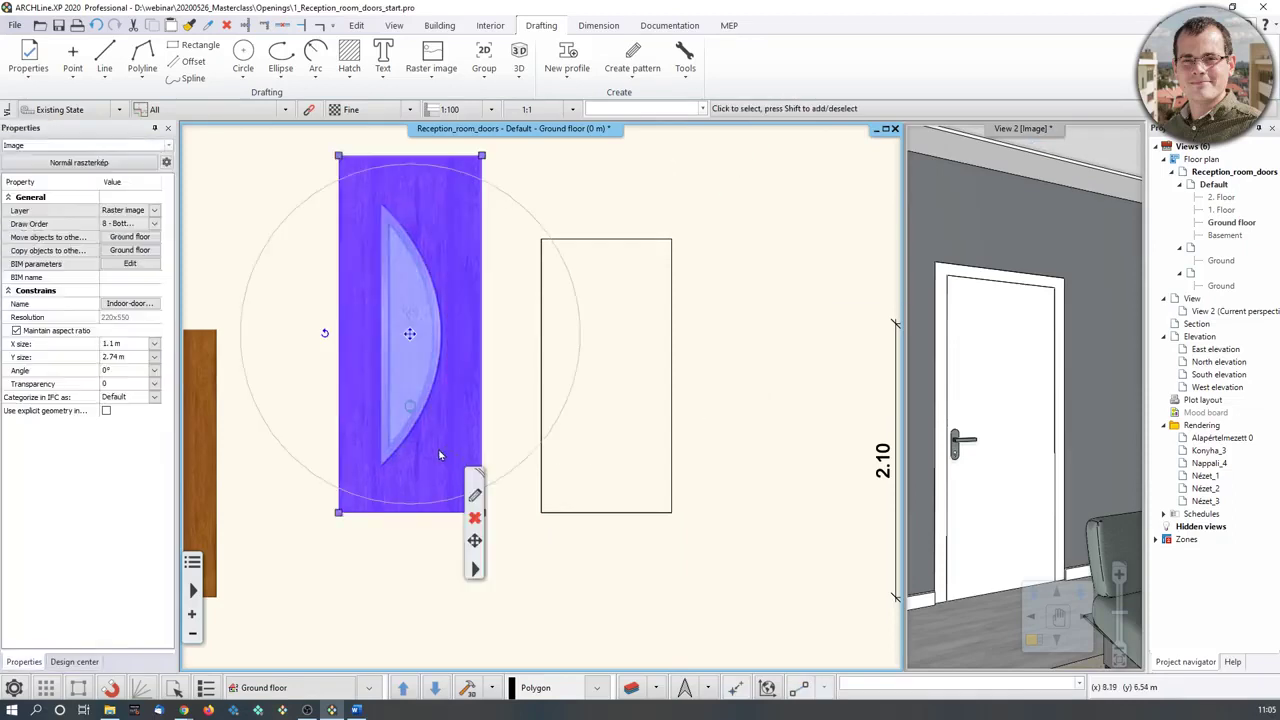
{"action": "left_click", "coordinate": [338, 512]}
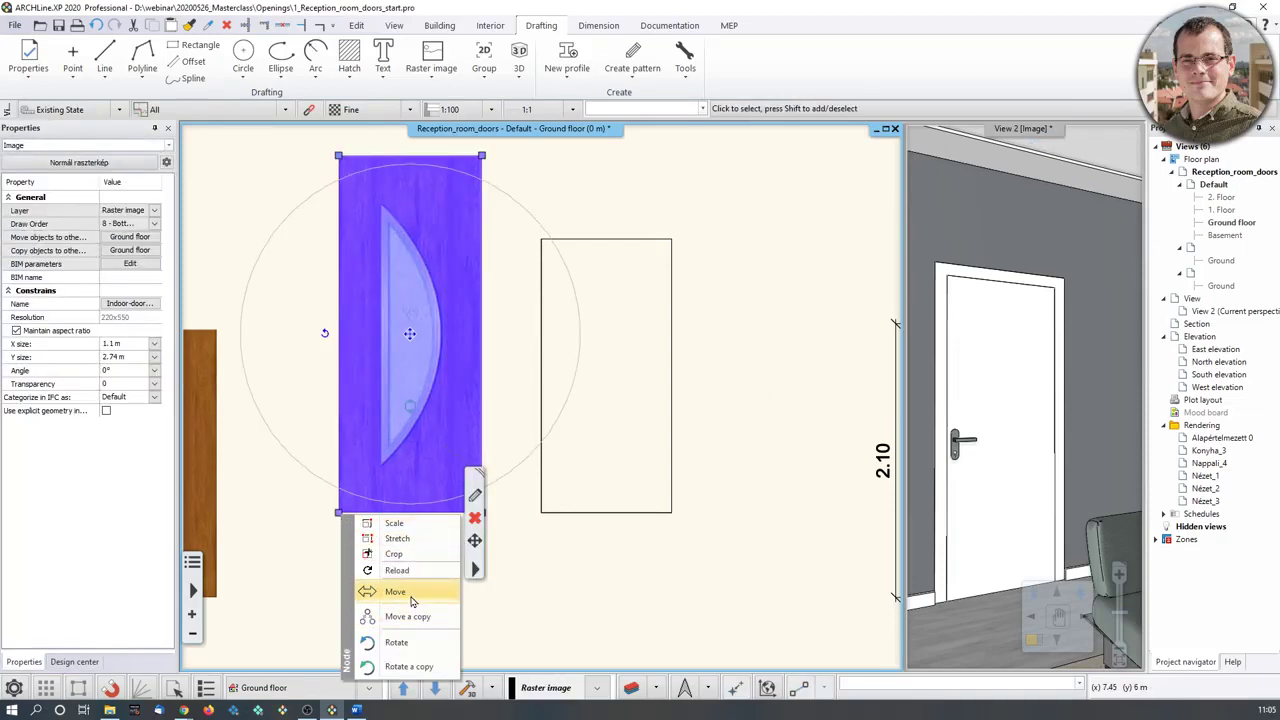
{"action": "left_click", "coordinate": [395, 591]}
{"action": "left_click", "coordinate": [541, 512]}
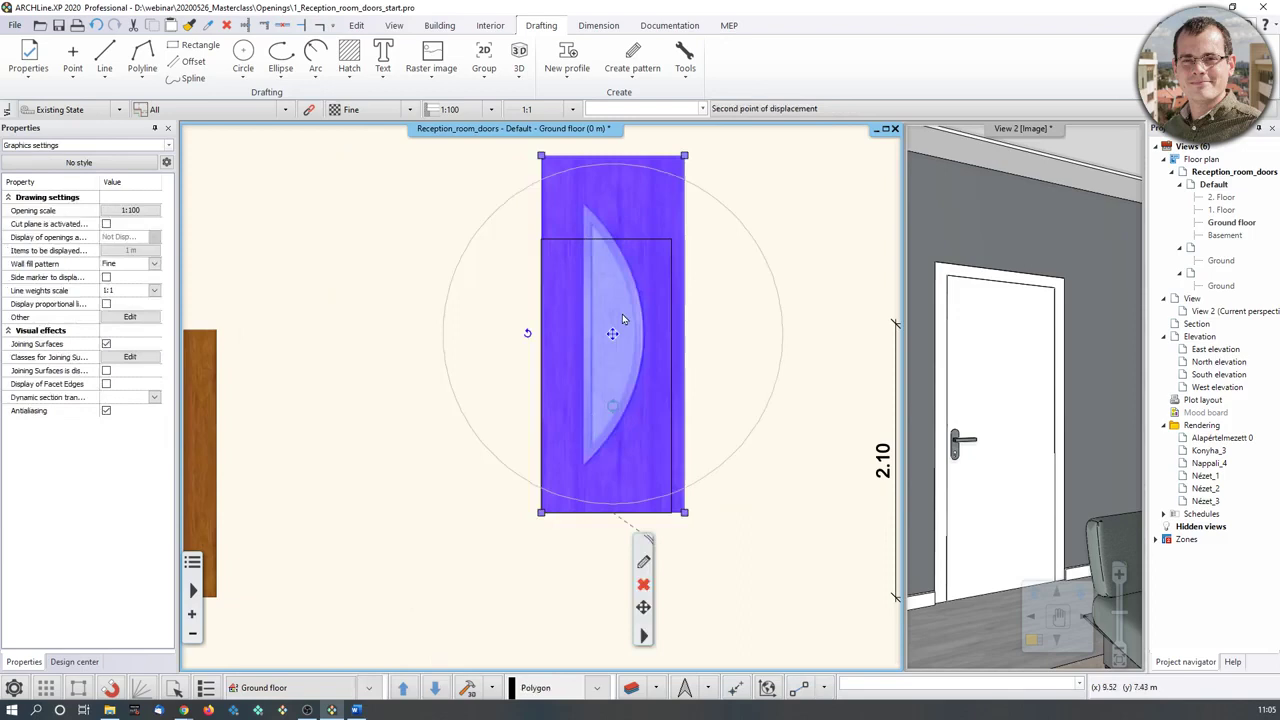
Stretch the door image to the rectangle's upper-right corner so it fills the 1 × 2.1 m outline.
{"action": "left_click", "coordinate": [686, 155]}
{"action": "left_click", "coordinate": [728, 185]}
{"action": "scroll", "coordinate": [770, 165], "scroll_direction": "up", "scroll_amount": 2}
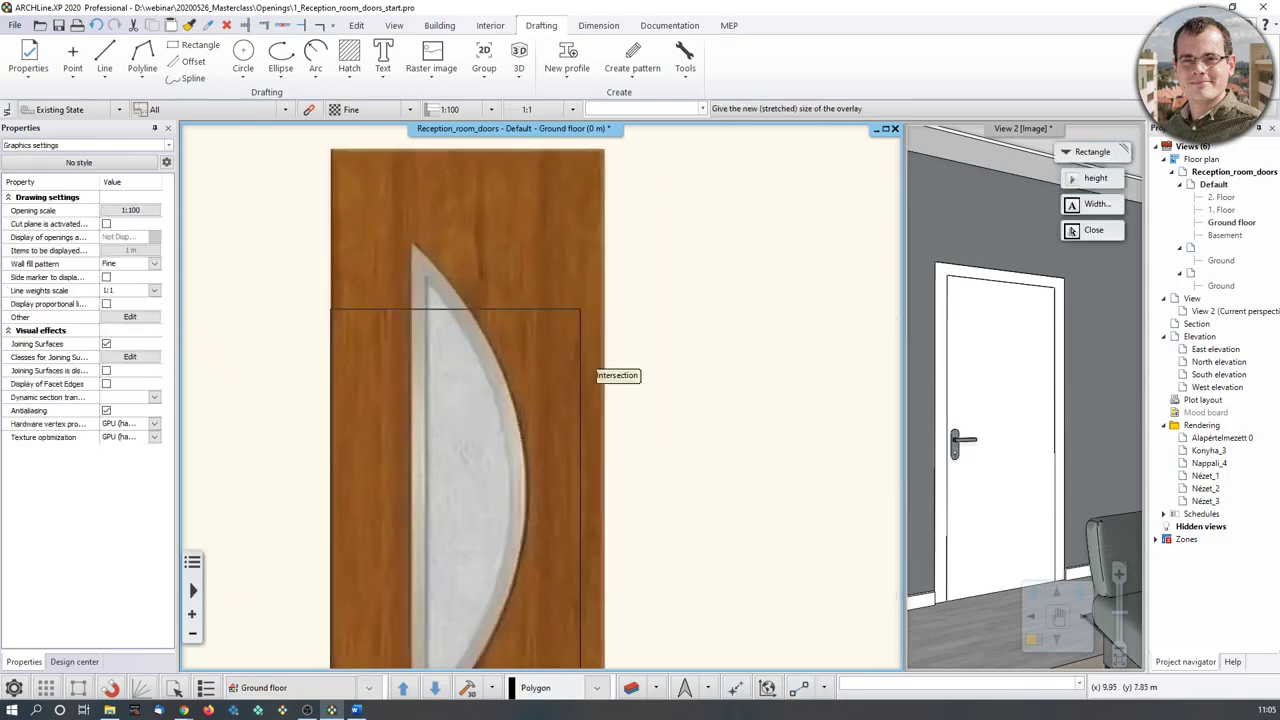
{"action": "left_click", "coordinate": [580, 309]}
{"action": "scroll", "coordinate": [652, 355], "scroll_direction": "down", "scroll_amount": 3}
{"action": "middle_click_drag", "start_coordinate": [576, 398], "coordinate": [590, 336]}
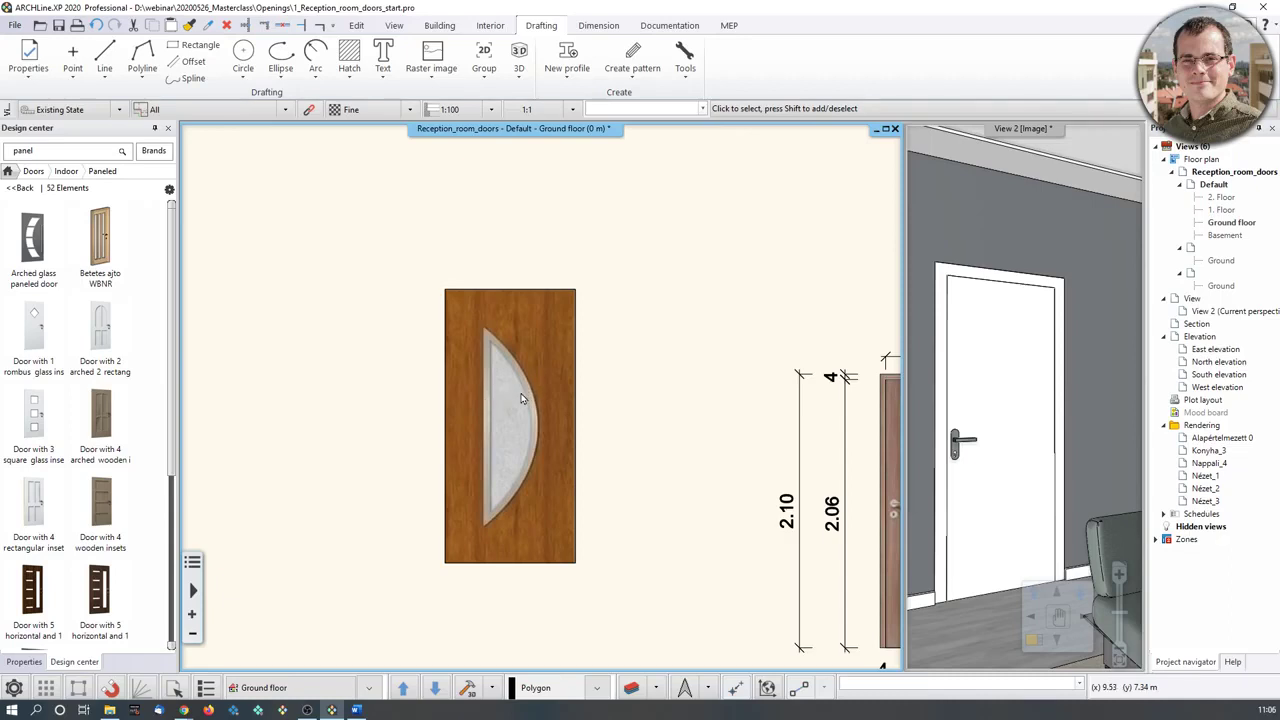
Save the fitted door image as the material Indoor-door-panel_1 in category BUILDING, sub category doors, producer generic.
{"action": "left_click", "coordinate": [8, 171]}
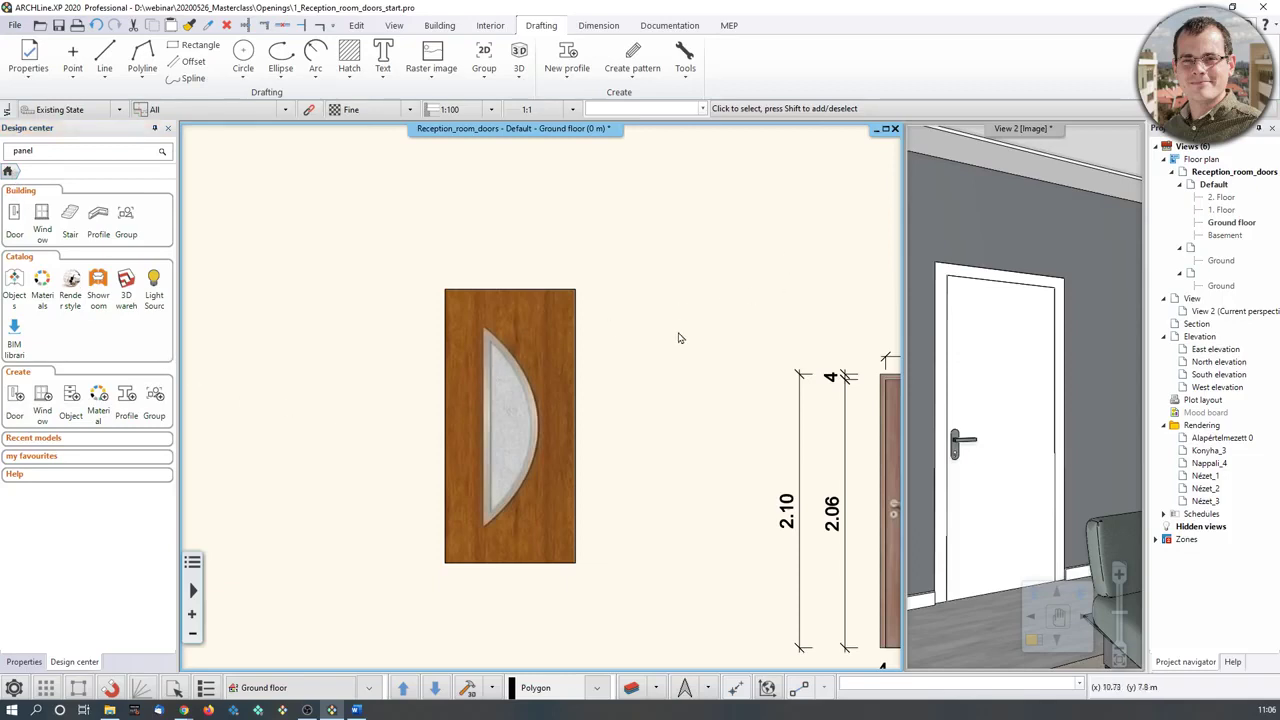
{"action": "right_click", "coordinate": [546, 404]}
{"action": "mouse_move", "coordinate": [605, 346]}
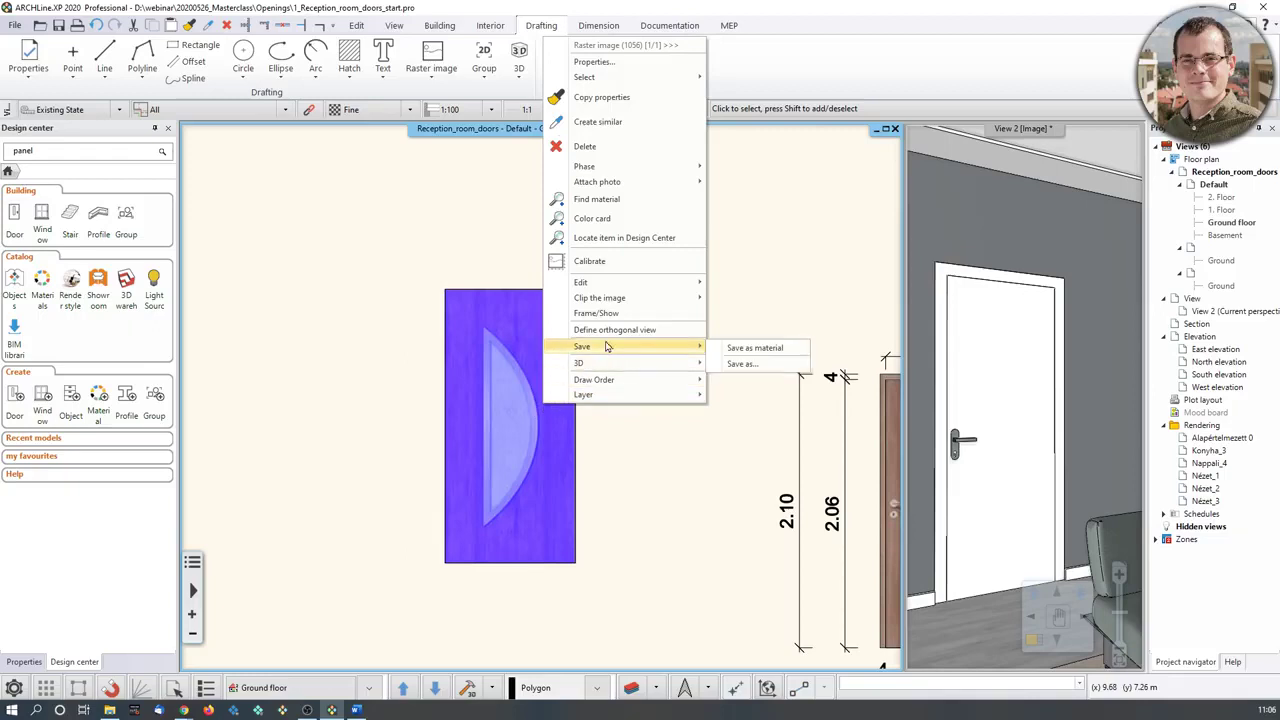
{"action": "left_click", "coordinate": [755, 347]}
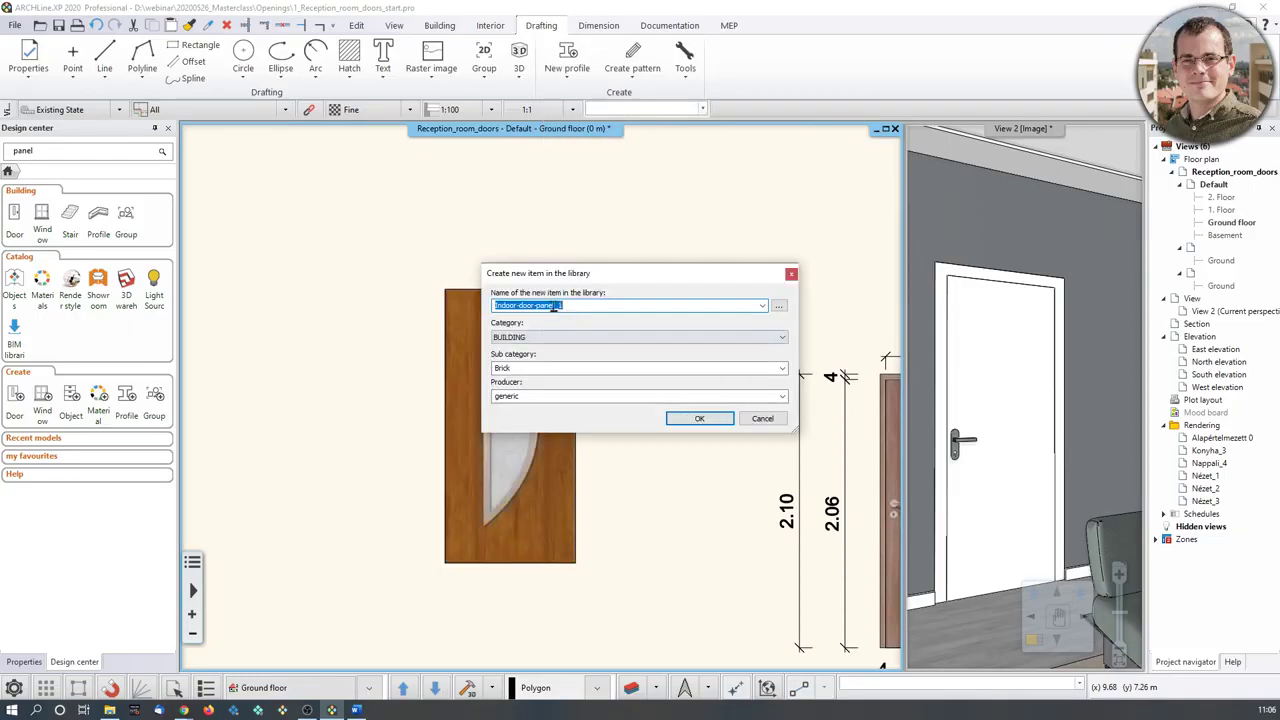
{"action": "left_click", "coordinate": [598, 338]}
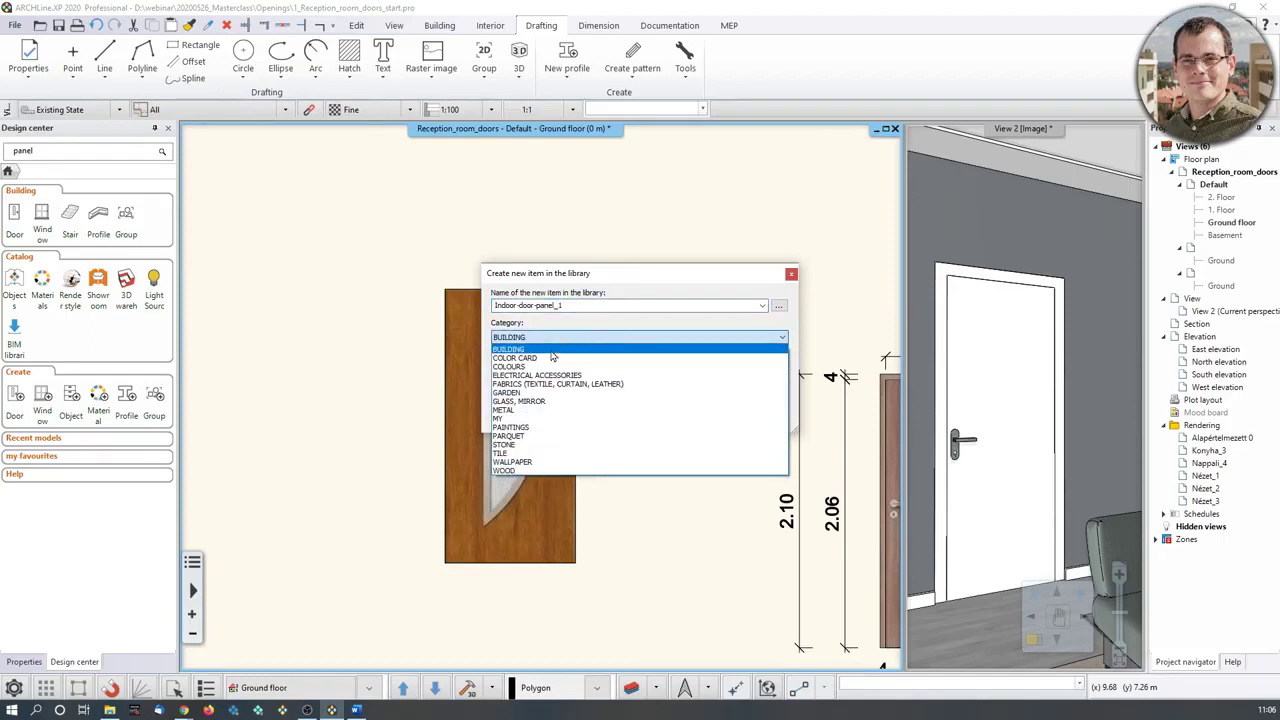
{"action": "left_click", "coordinate": [551, 350]}
{"action": "double_click", "coordinate": [562, 370]}
{"action": "type", "text": "doors"}
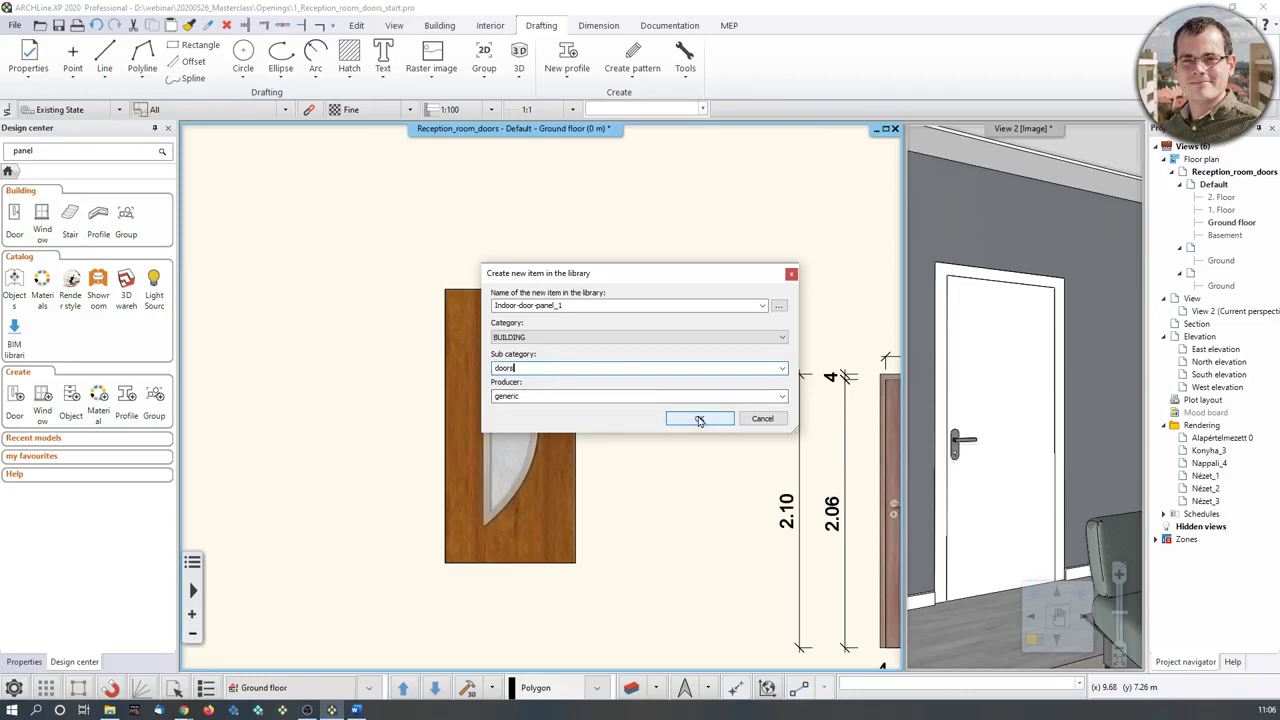
{"action": "left_click", "coordinate": [699, 419]}
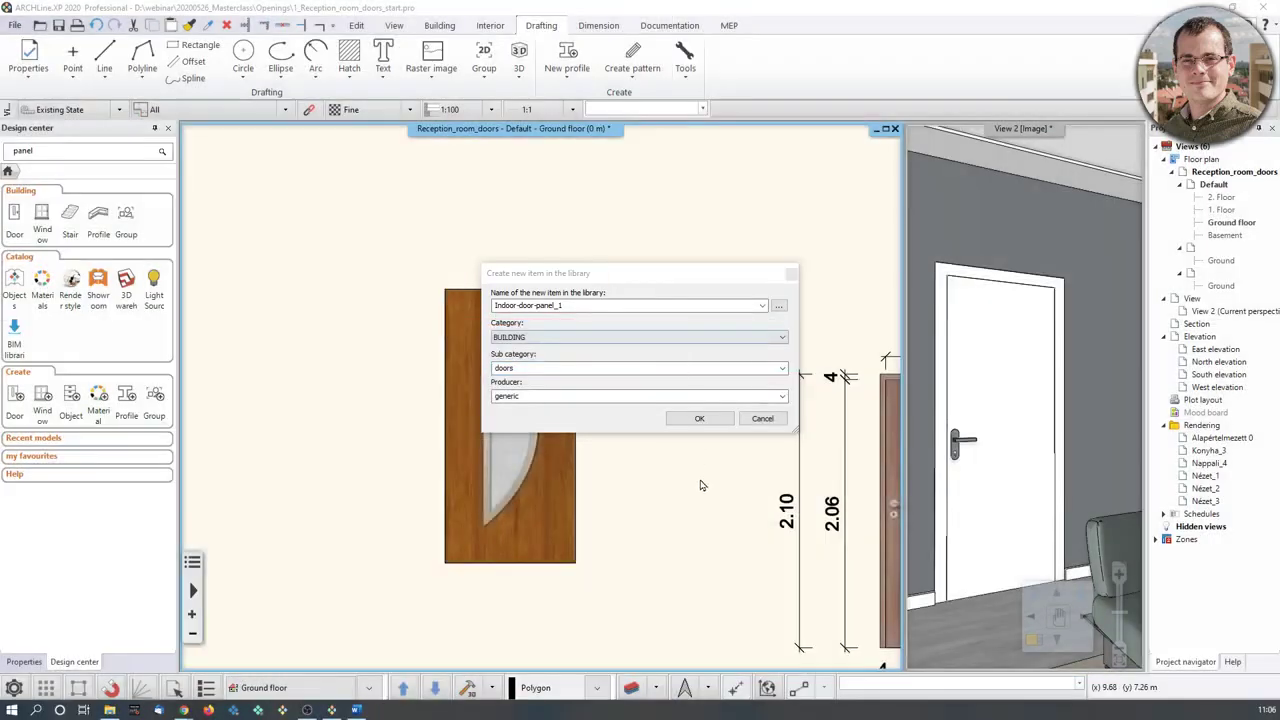
{"action": "left_click", "coordinate": [703, 420]}
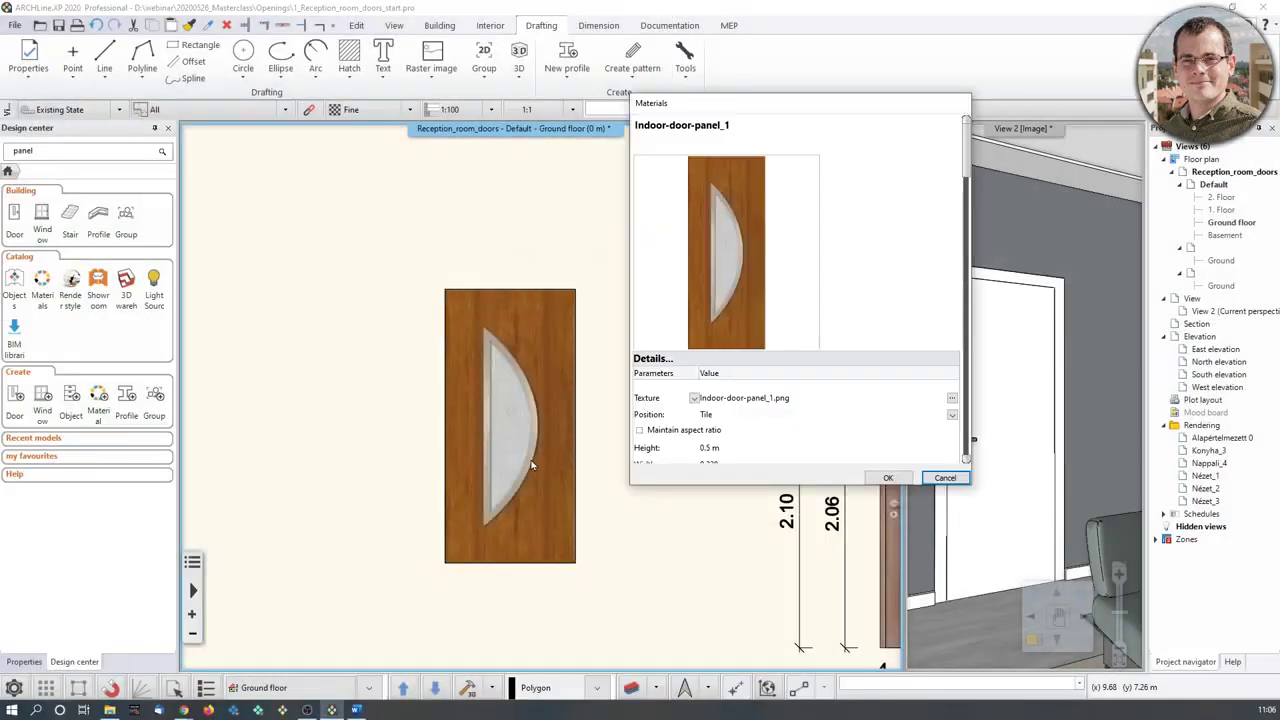
Set the texture position of the Indoor-door-panel_1 material to Stretch and accept the material settings.
{"action": "scroll", "coordinate": [854, 280], "scroll_direction": "down", "scroll_amount": 1}
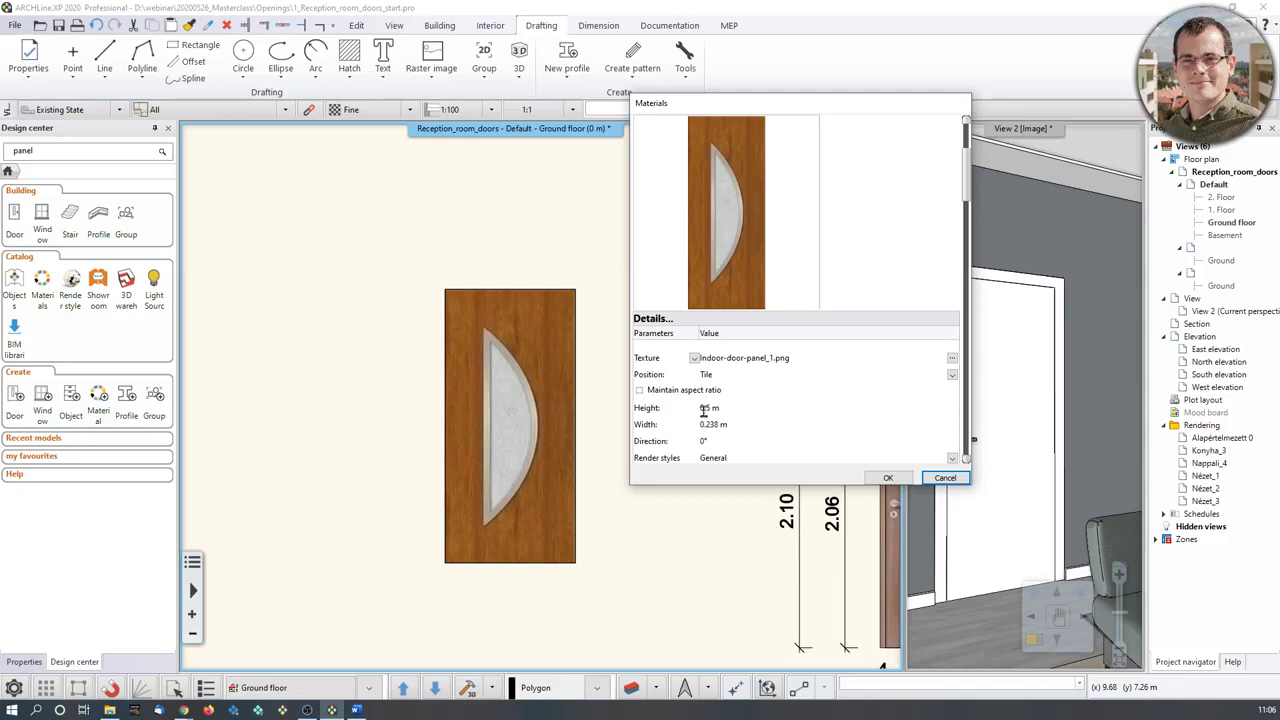
{"action": "scroll", "coordinate": [740, 420], "scroll_direction": "down", "scroll_amount": 2}
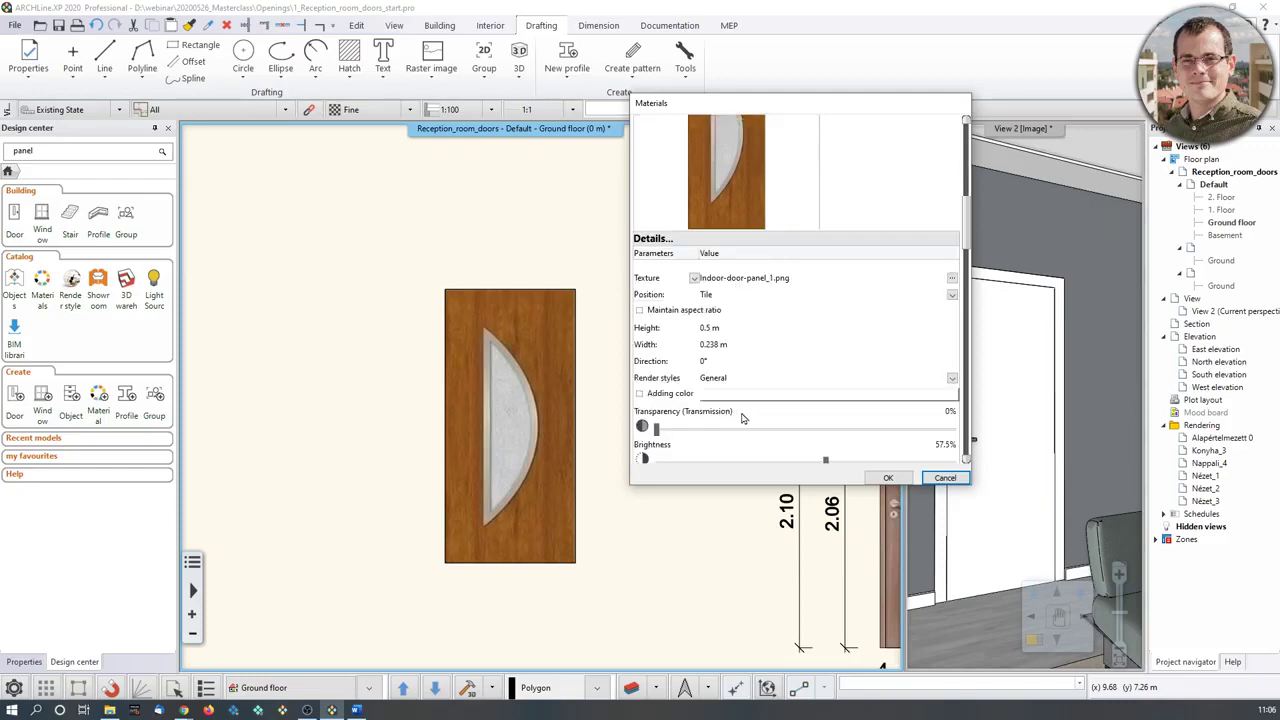
{"action": "scroll", "coordinate": [853, 450], "scroll_direction": "up", "scroll_amount": 3}
{"action": "scroll", "coordinate": [860, 450], "scroll_direction": "down", "scroll_amount": 3}
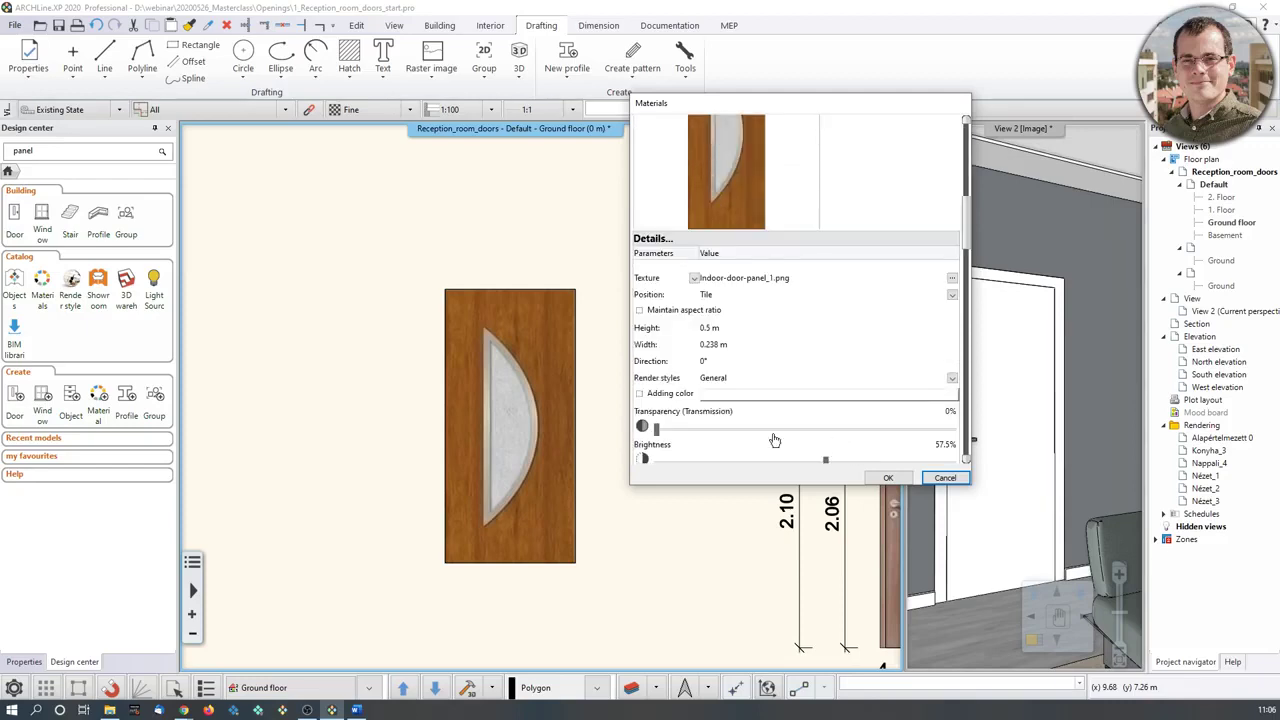
{"action": "left_click", "coordinate": [707, 298]}
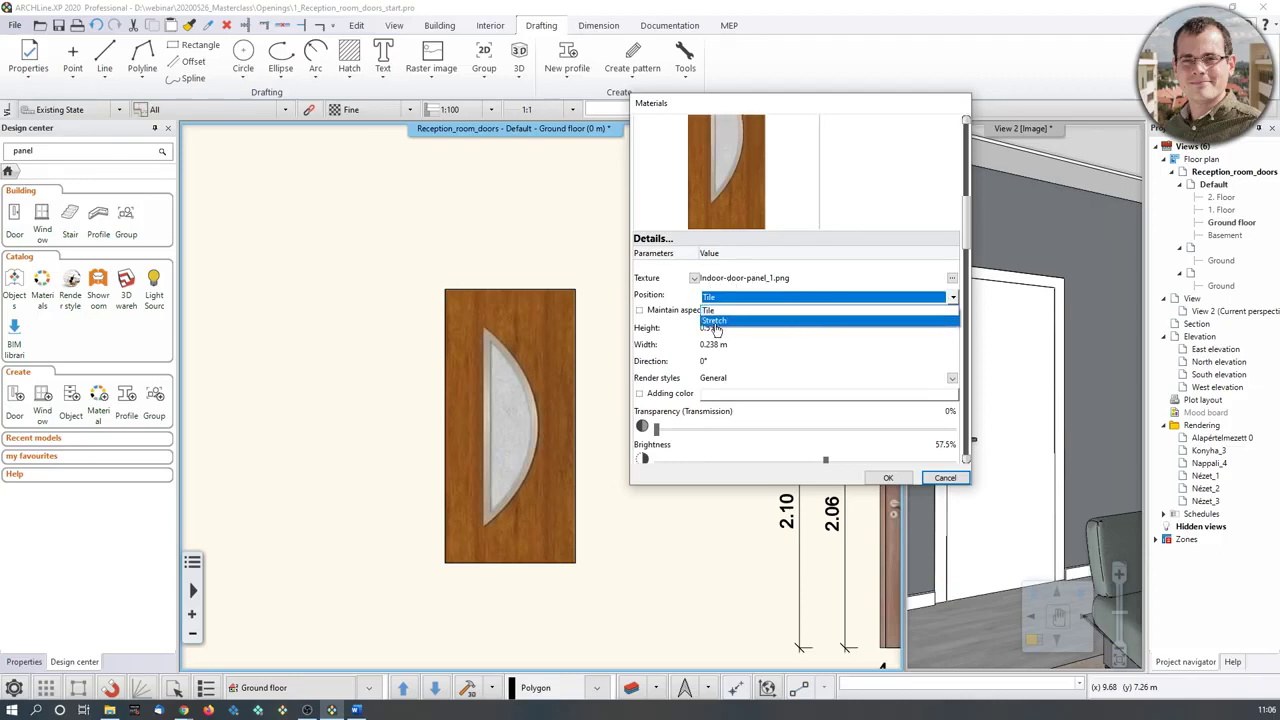
{"action": "left_click", "coordinate": [712, 322]}
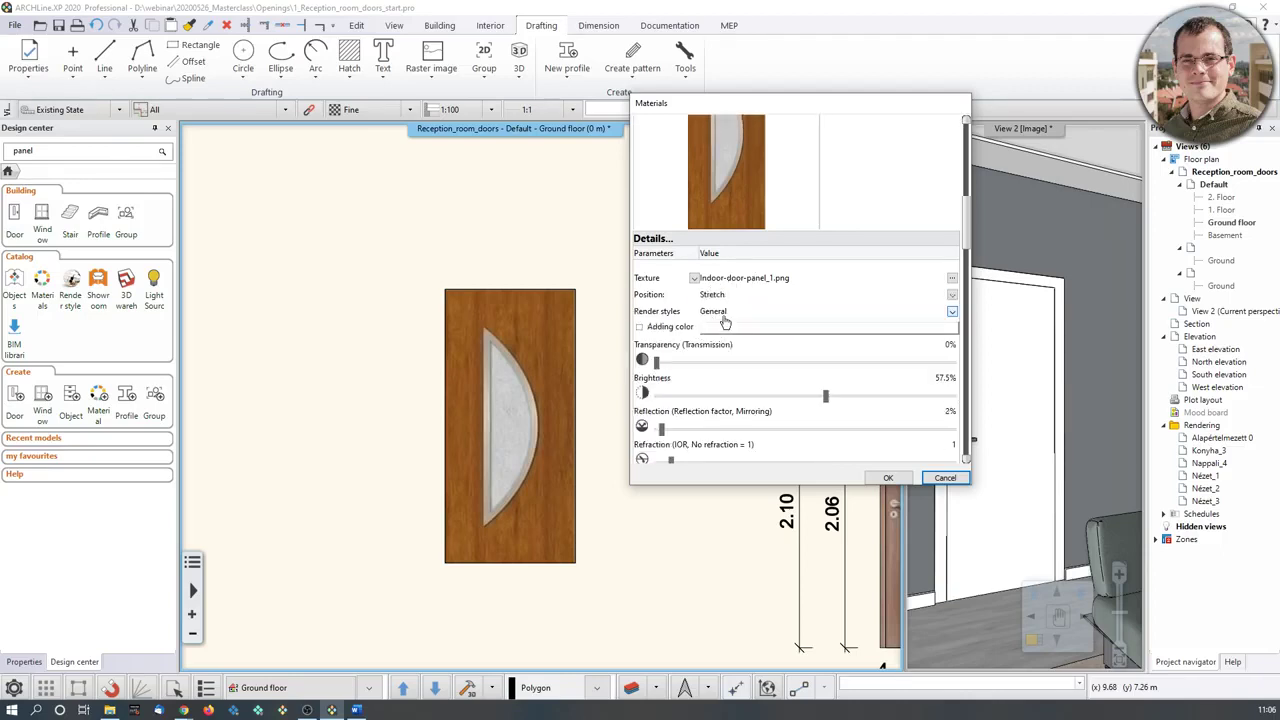
{"action": "left_click", "coordinate": [889, 478]}
Search the Design Center for "indoor-" and apply the Indoor-door-panel_1 material to the white door in View 2.
{"action": "left_click", "coordinate": [42, 156]}
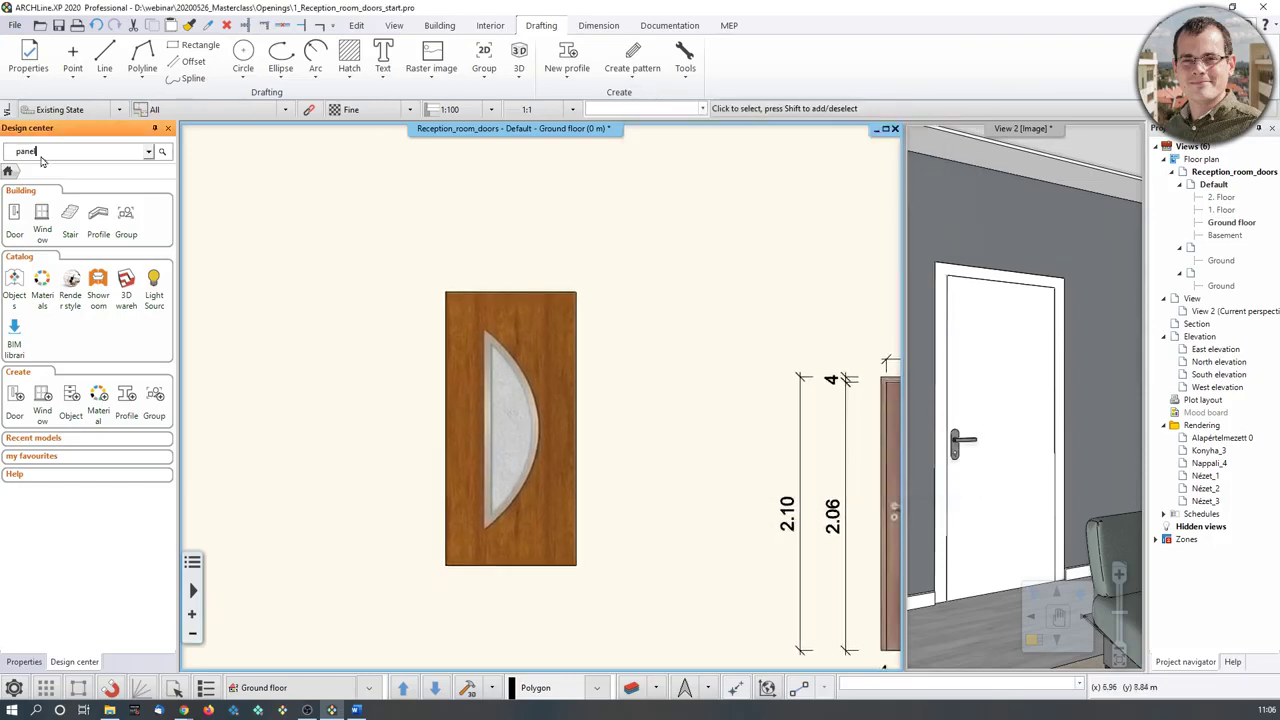
{"action": "type", "text": "indoor-"}
{"action": "key", "text": "Return"}
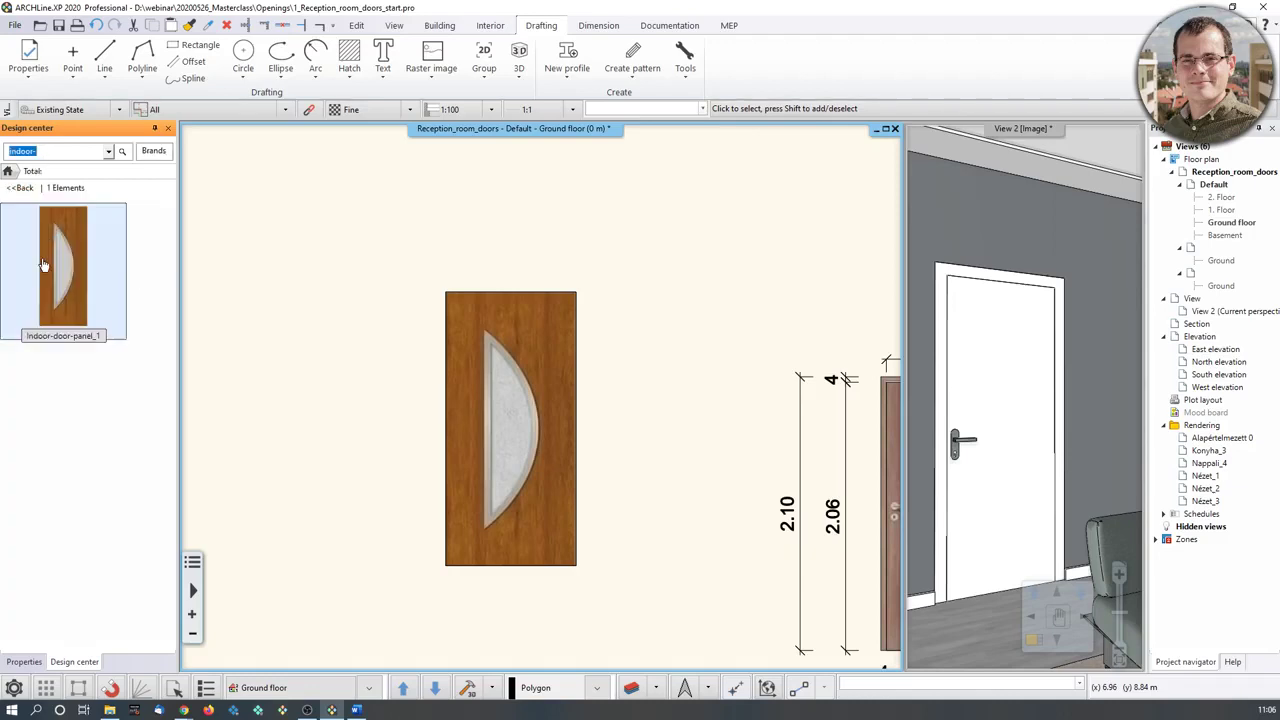
{"action": "left_click_drag", "start_coordinate": [43, 268], "coordinate": [1005, 407]}
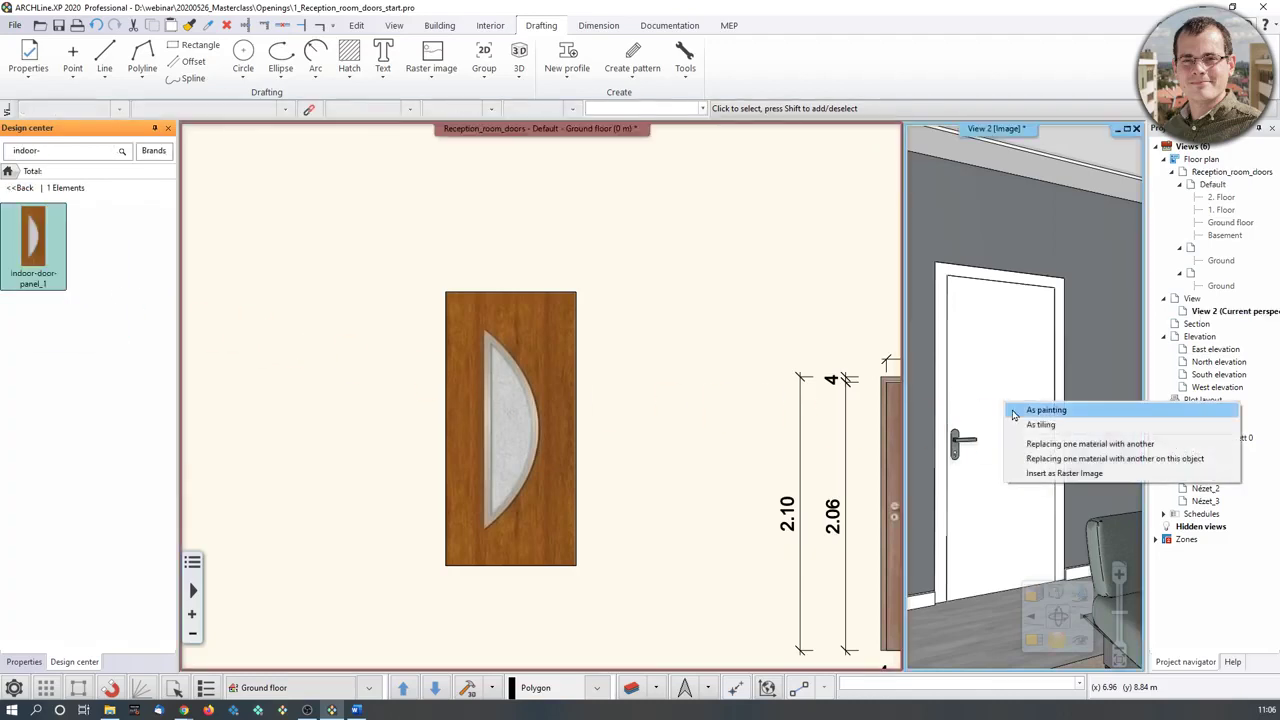
{"action": "left_click", "coordinate": [1036, 472]}
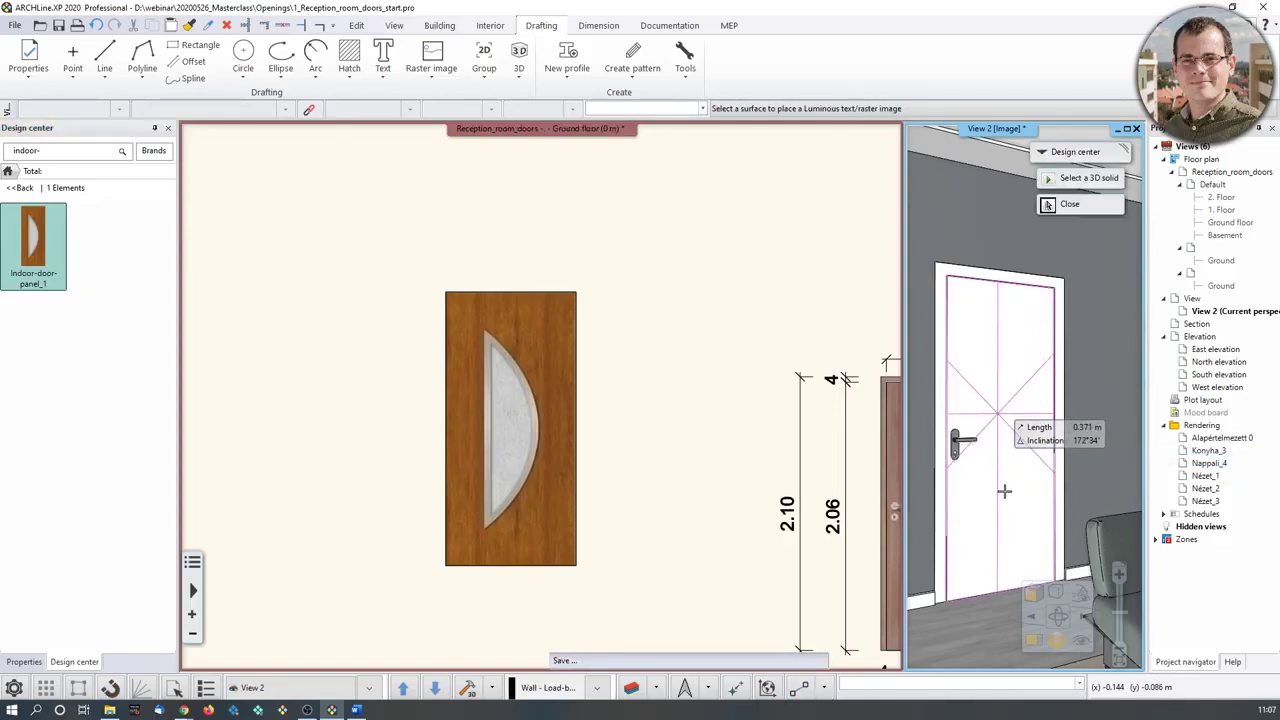
{"action": "left_click", "coordinate": [1012, 414]}
{"action": "key", "text": "Escape"}
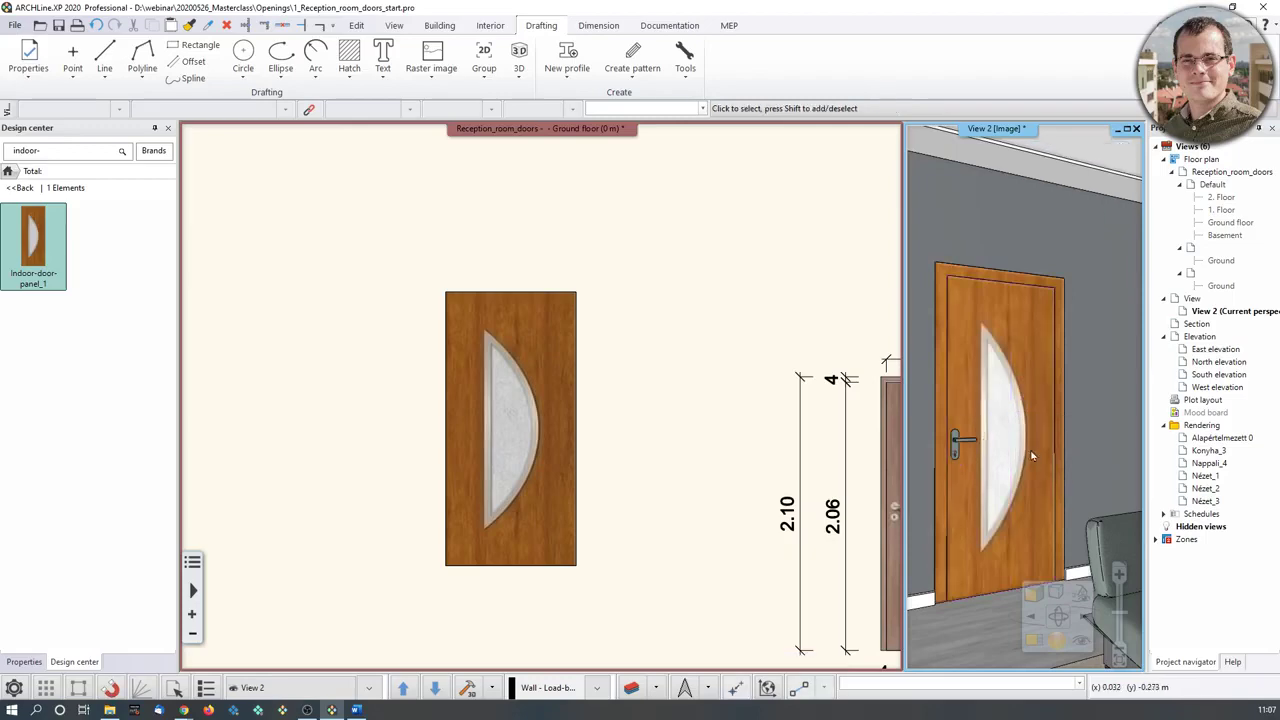
Enlarge View 2 and examine the textured door from inside the room and from the other side of the wall.
{"action": "middle_click_drag", "start_coordinate": [1008, 448], "coordinate": [1005, 454]}
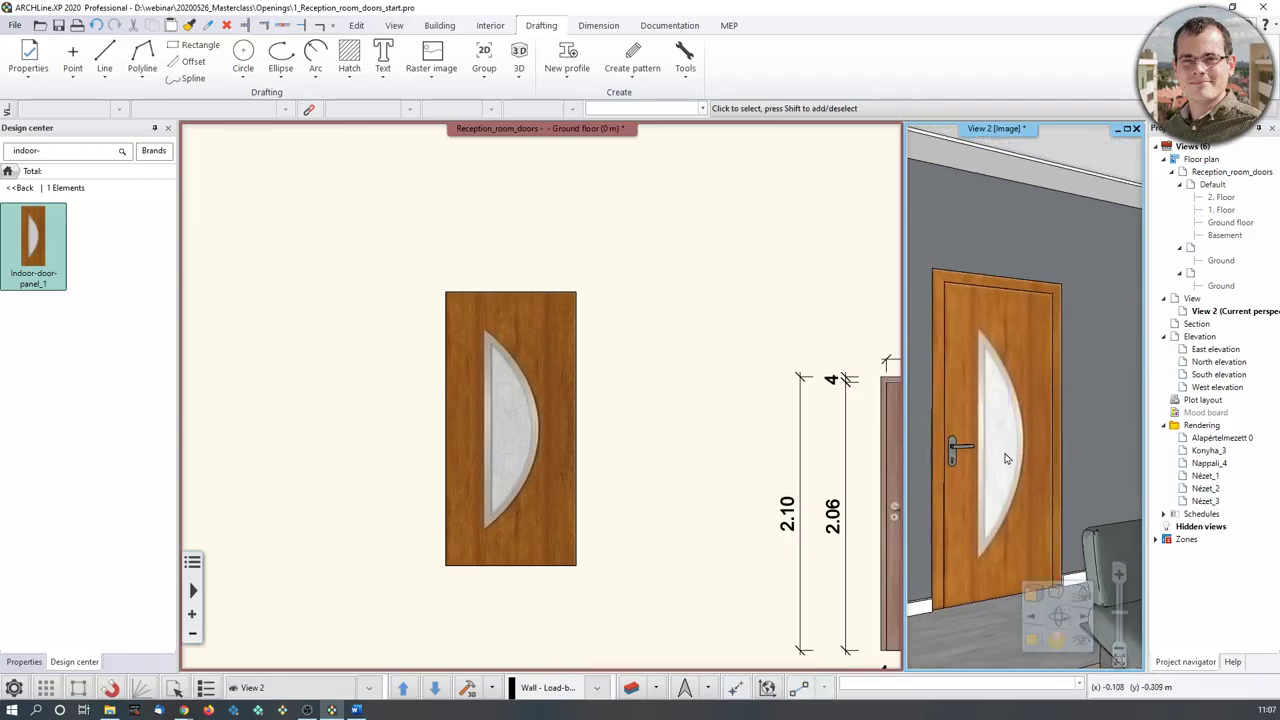
{"action": "left_click", "coordinate": [1033, 640]}
{"action": "scroll", "coordinate": [521, 431], "scroll_direction": "up", "scroll_amount": 2}
{"action": "scroll", "coordinate": [521, 431], "scroll_direction": "up", "scroll_amount": 2}
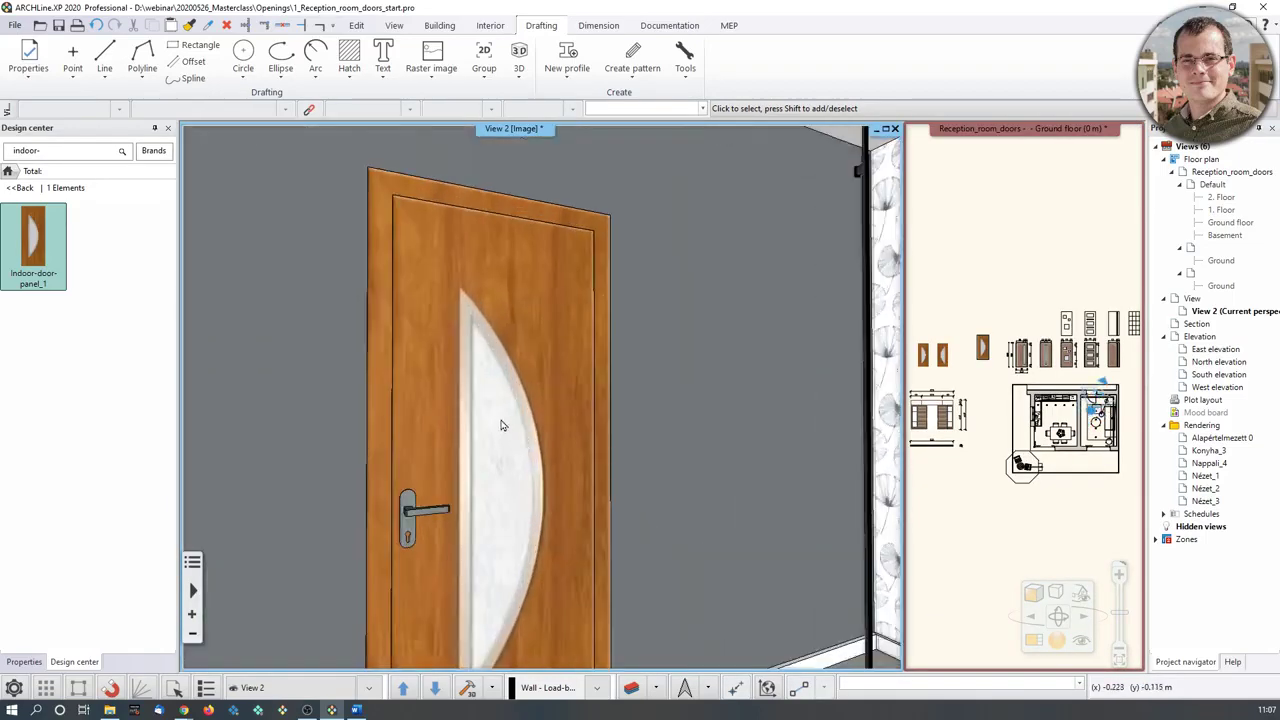
{"action": "scroll", "coordinate": [500, 423], "scroll_direction": "down", "scroll_amount": 1}
{"action": "middle_click_drag", "start_coordinate": [491, 411], "coordinate": [460, 377]}
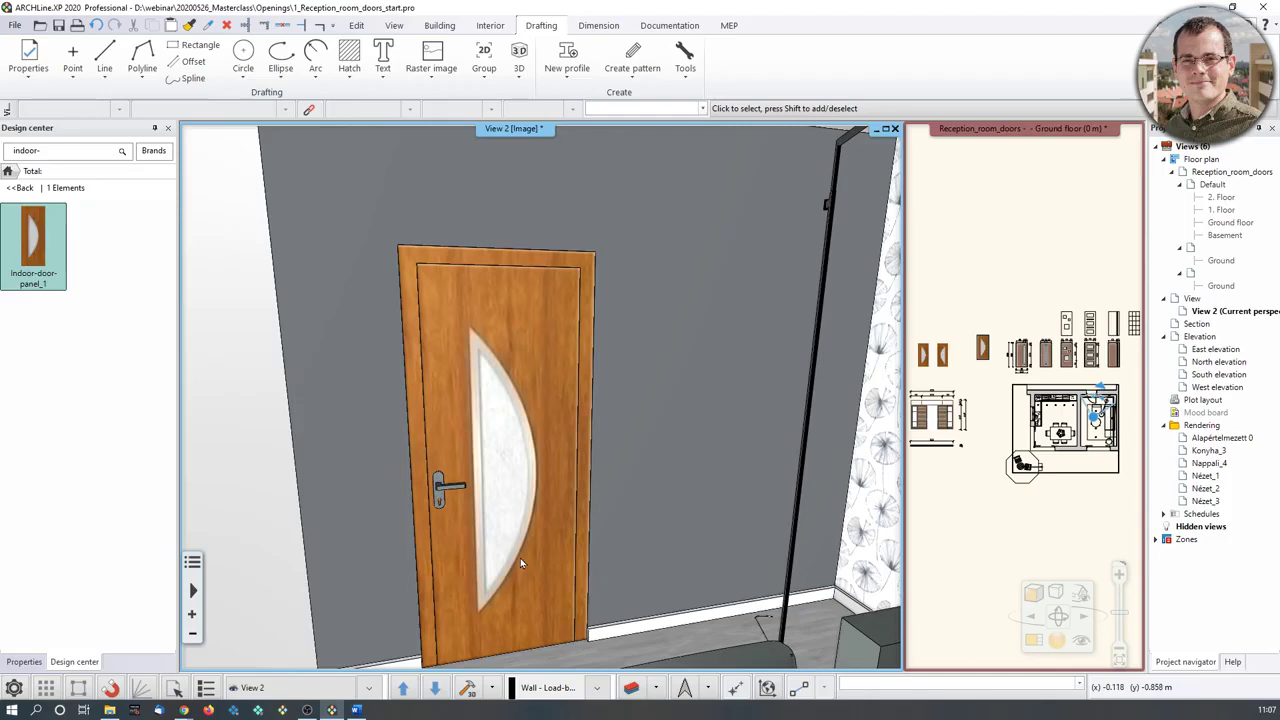
{"action": "middle_click_drag", "start_coordinate": [520, 563], "coordinate": [447, 476]}
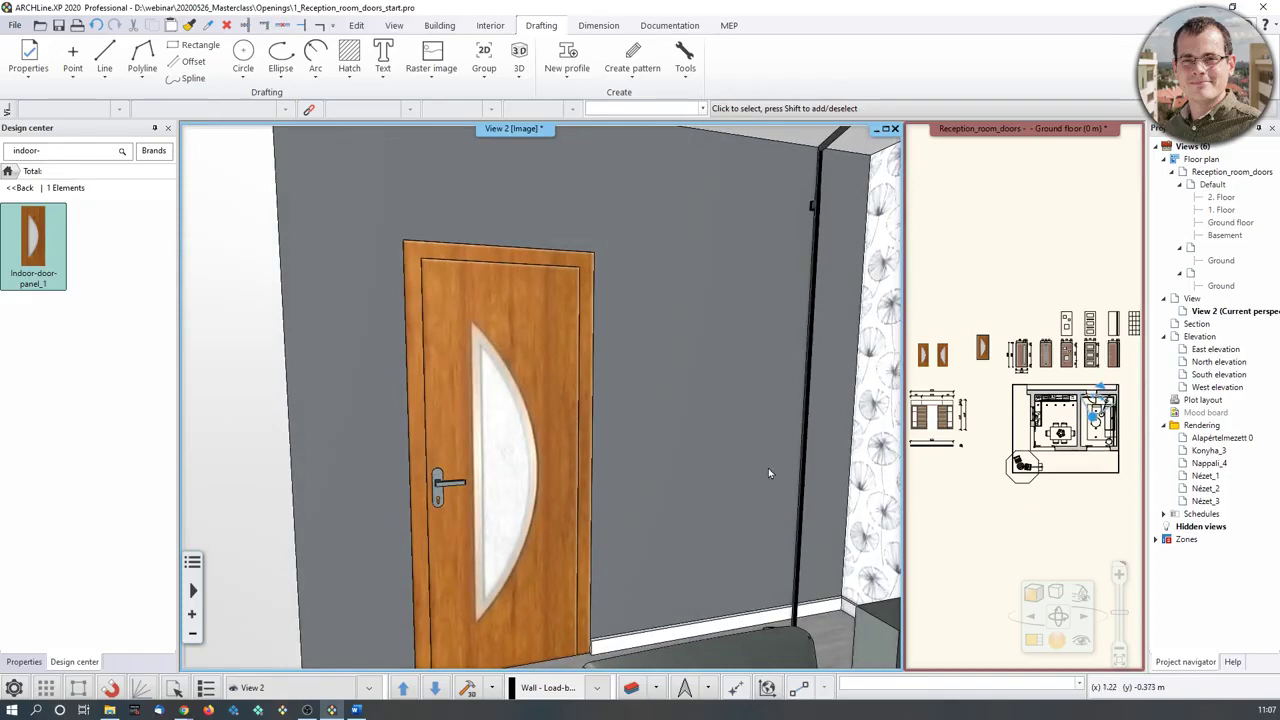
{"action": "middle_click_drag", "start_coordinate": [458, 439], "coordinate": [590, 446]}
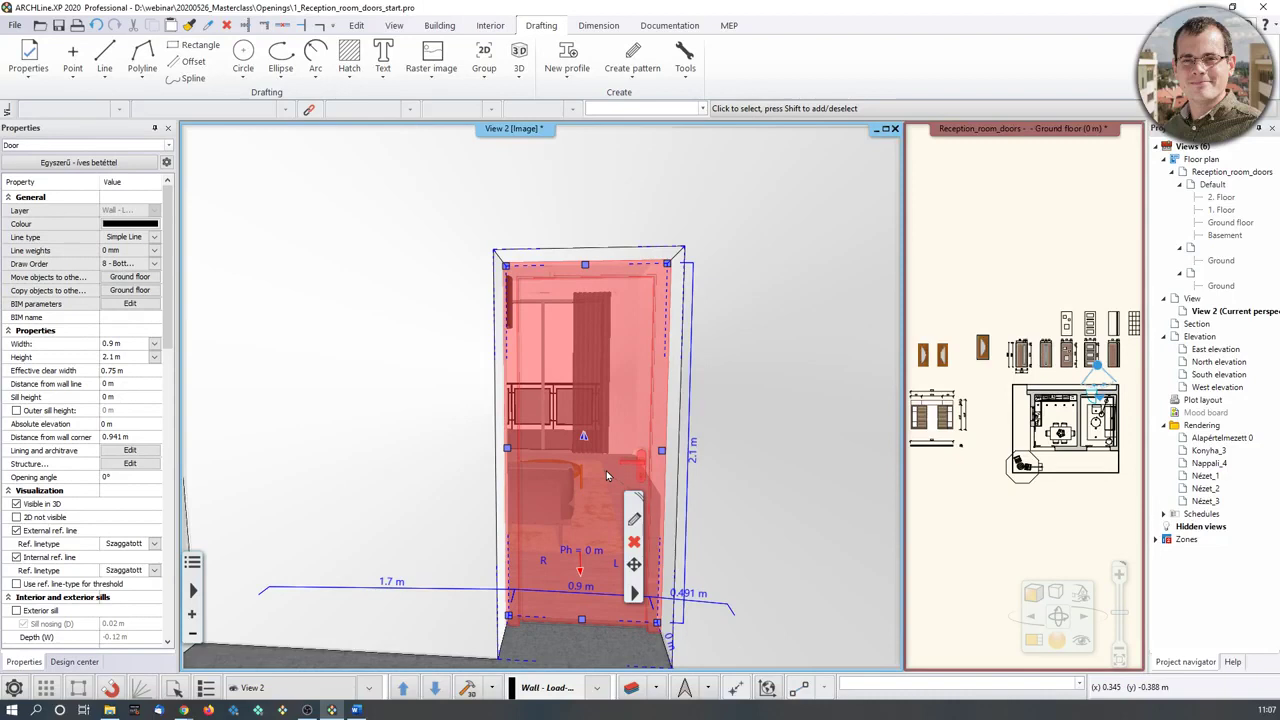
Open the textured door's properties, inspect both faces in the 3D preview, and close the dialog without changes.
{"action": "left_click", "coordinate": [634, 519]}
{"action": "left_click_drag", "start_coordinate": [1050, 390], "coordinate": [1103, 251]}
{"action": "scroll", "coordinate": [1170, 405], "scroll_direction": "up", "scroll_amount": 3}
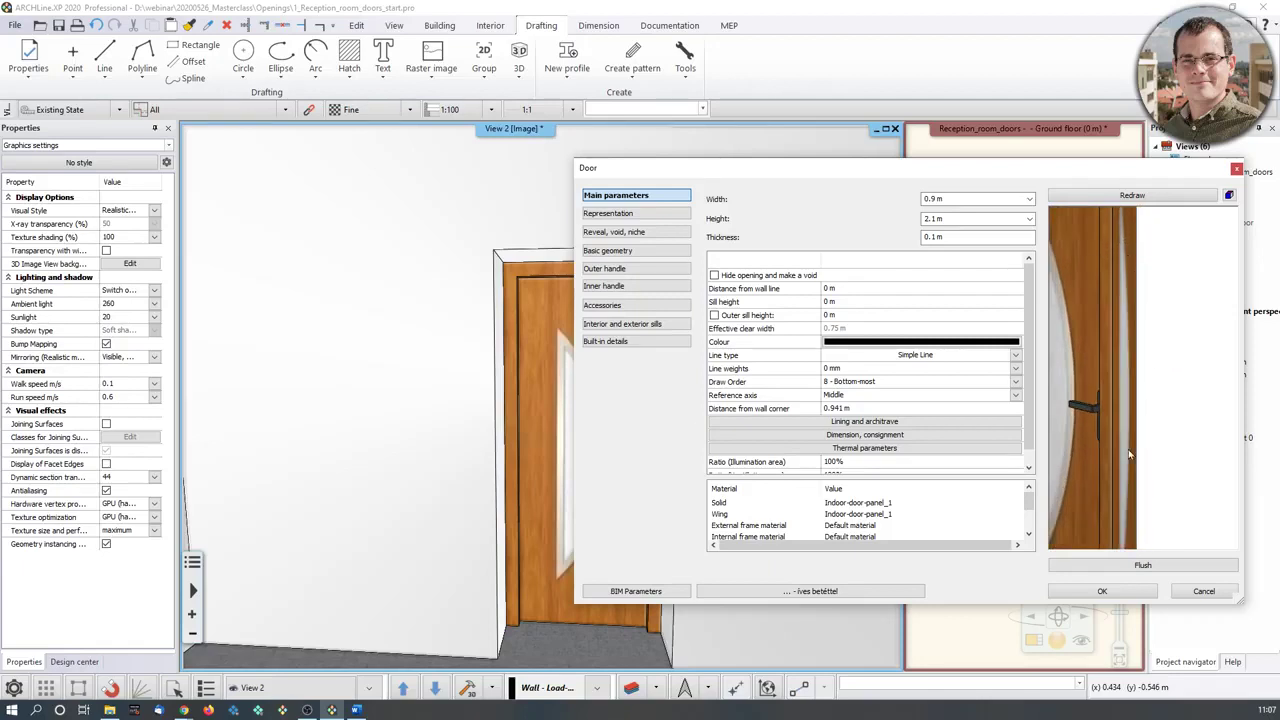
{"action": "scroll", "coordinate": [1128, 449], "scroll_direction": "down", "scroll_amount": 5}
{"action": "left_click_drag", "start_coordinate": [1160, 425], "coordinate": [1056, 422]}
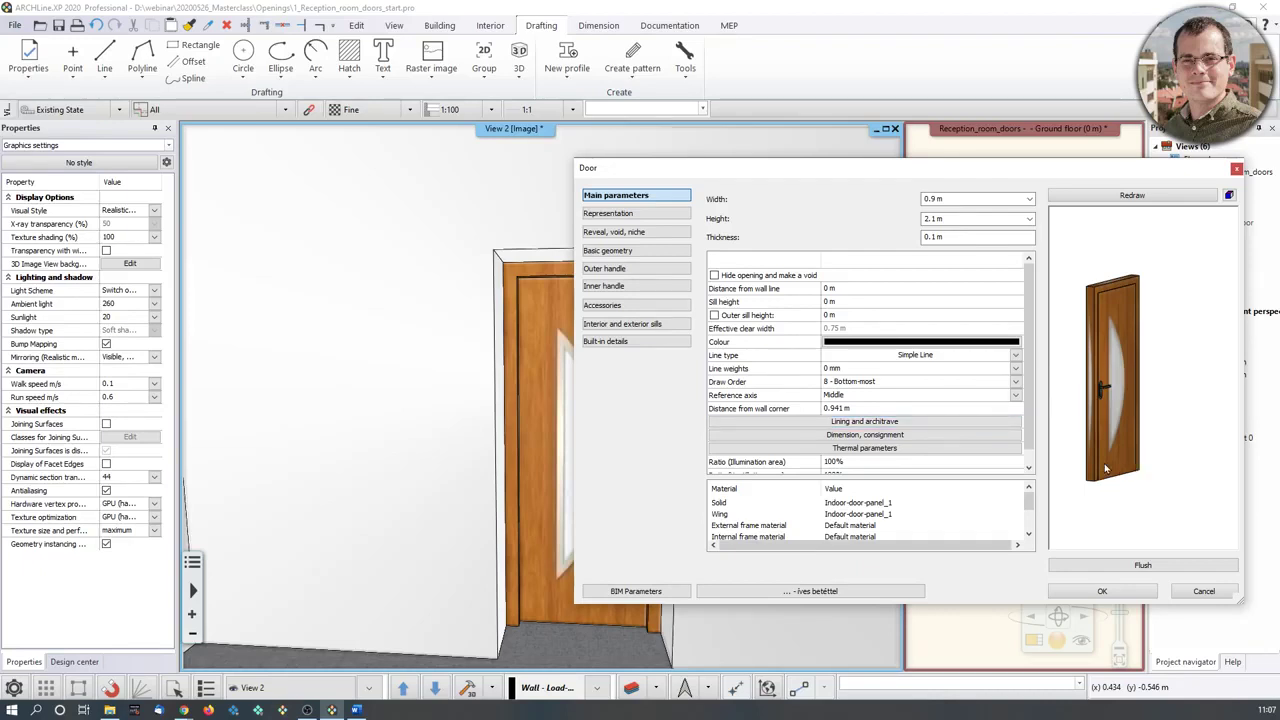
{"action": "left_click", "coordinate": [1236, 171]}
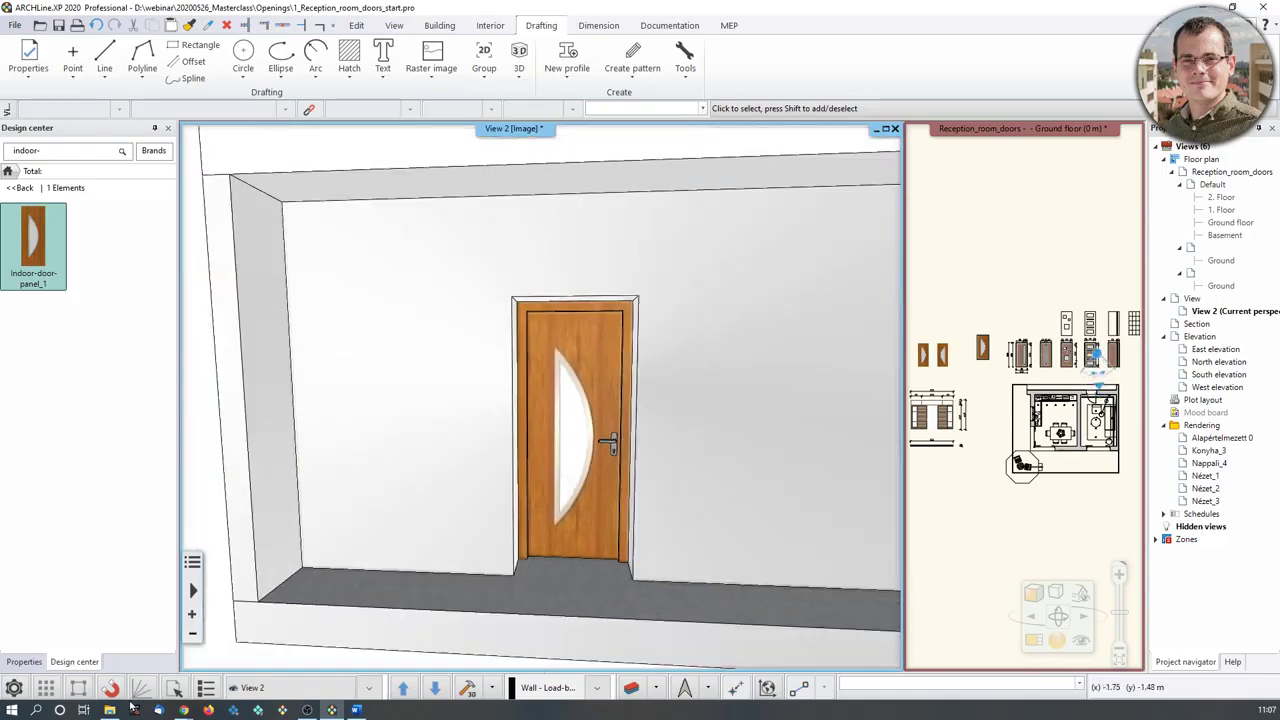
Bring Indoor-door-panel_2.png from the Images folder into the Design Center to create a new material.
{"action": "left_click_drag", "start_coordinate": [0, 180], "coordinate": [346, 134]}
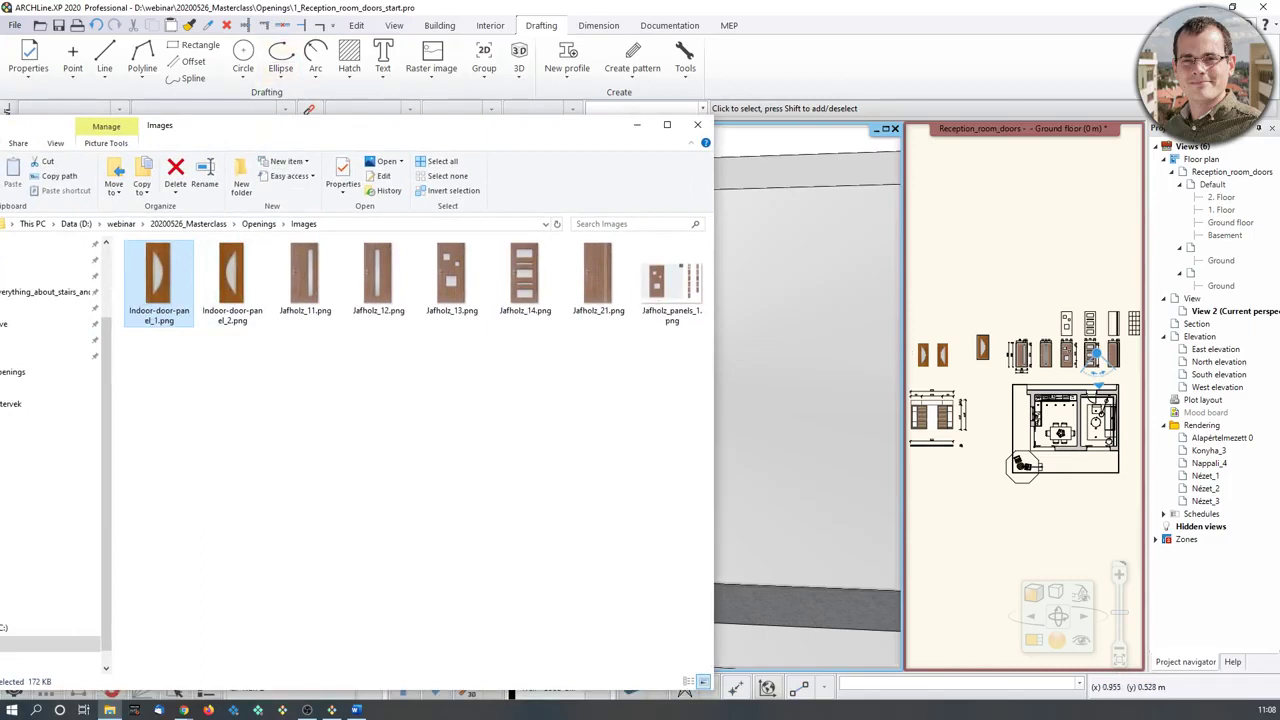
{"action": "left_click_drag", "start_coordinate": [224, 133], "coordinate": [0, 121]}
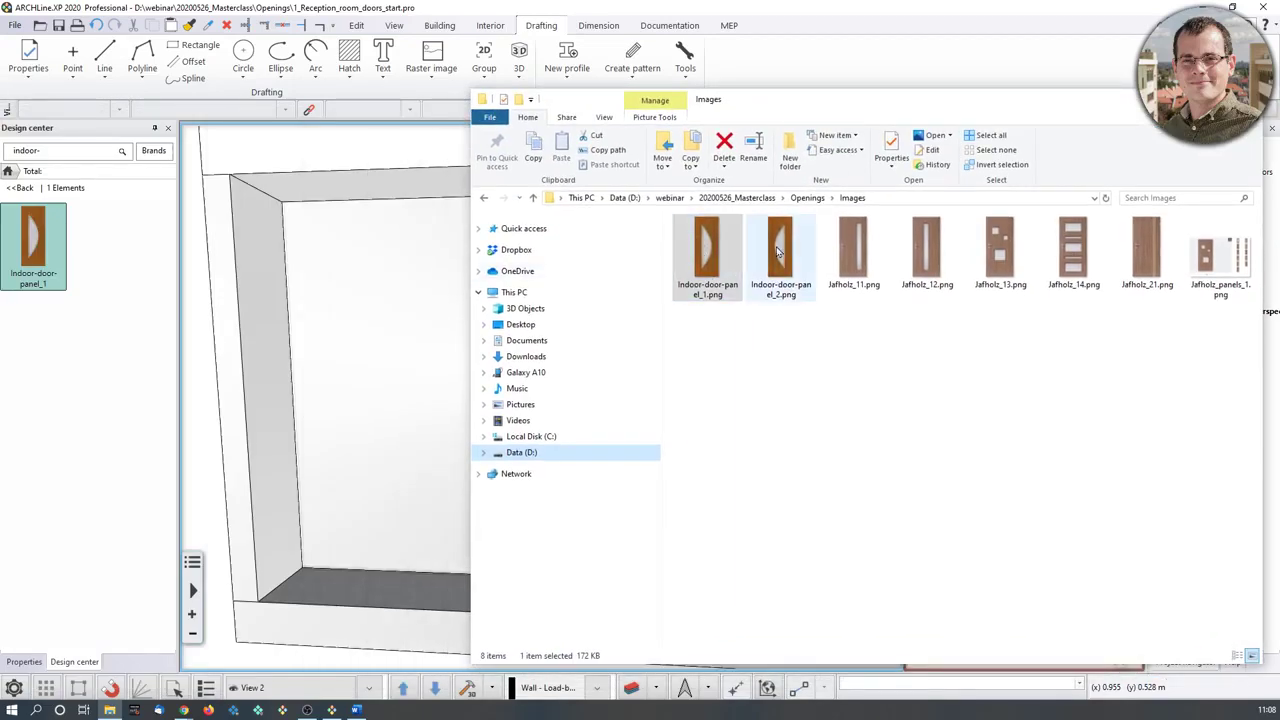
{"action": "left_click", "coordinate": [779, 252]}
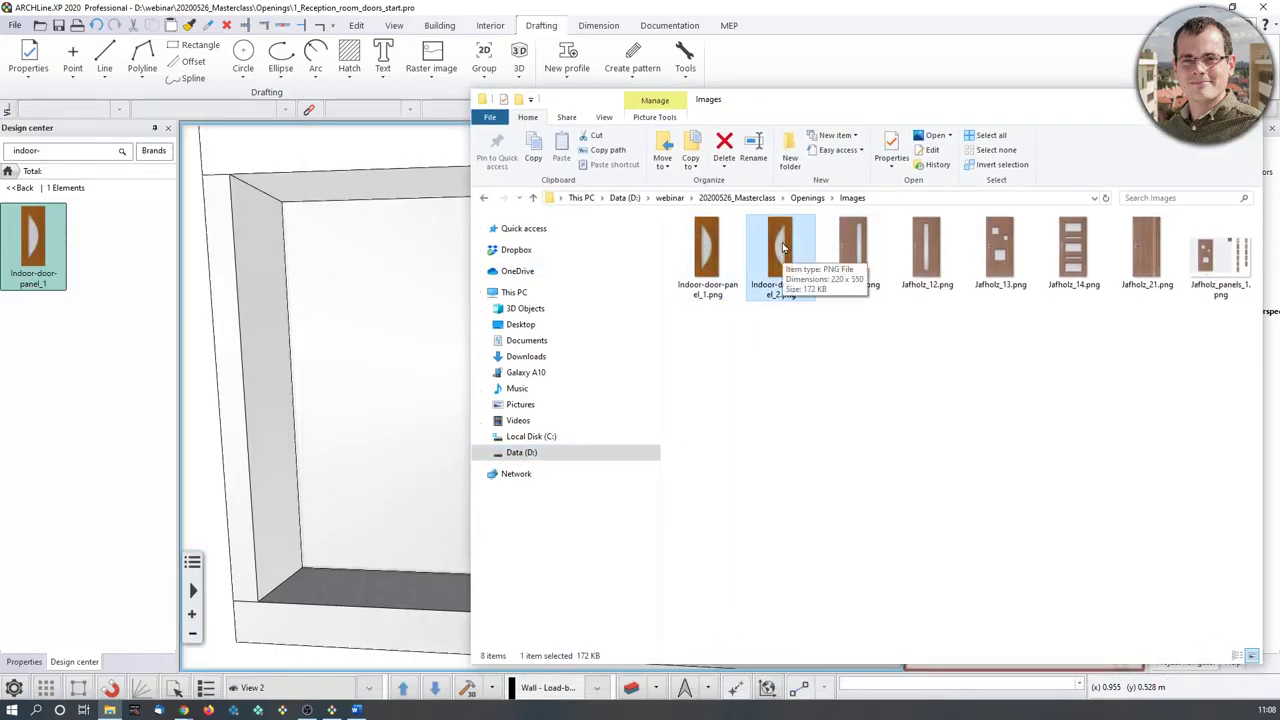
{"action": "left_click_drag", "start_coordinate": [784, 248], "coordinate": [90, 213]}
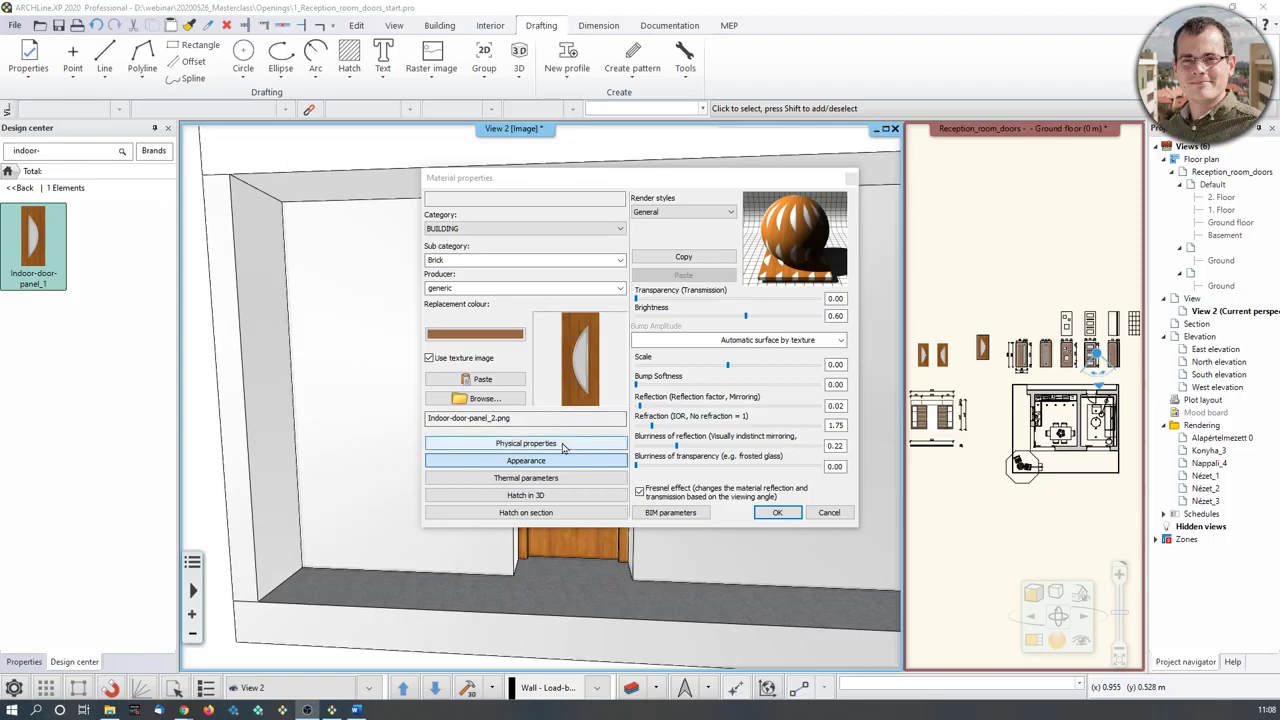
Set the Indoor-door-panel_2 material's texture position to Stretch and its render style to Wood, and accept the material settings.
{"action": "left_click", "coordinate": [603, 442]}
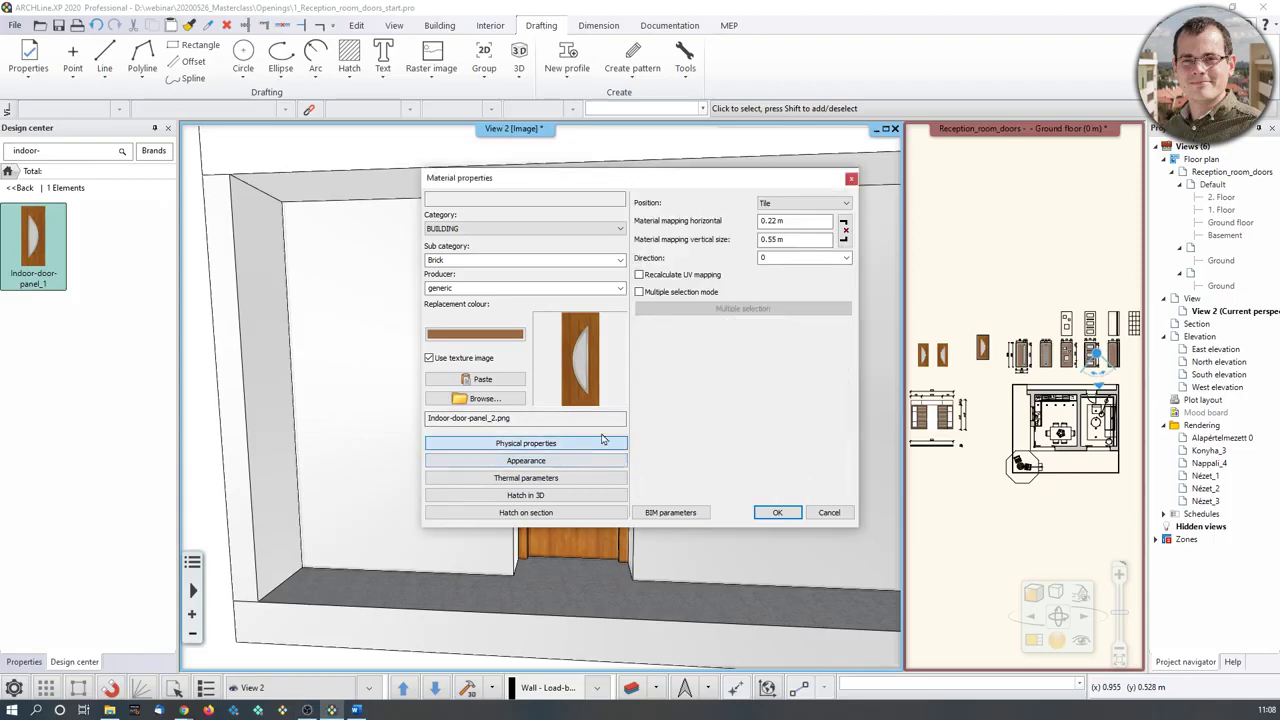
{"action": "left_click", "coordinate": [791, 205]}
{"action": "left_click", "coordinate": [801, 224]}
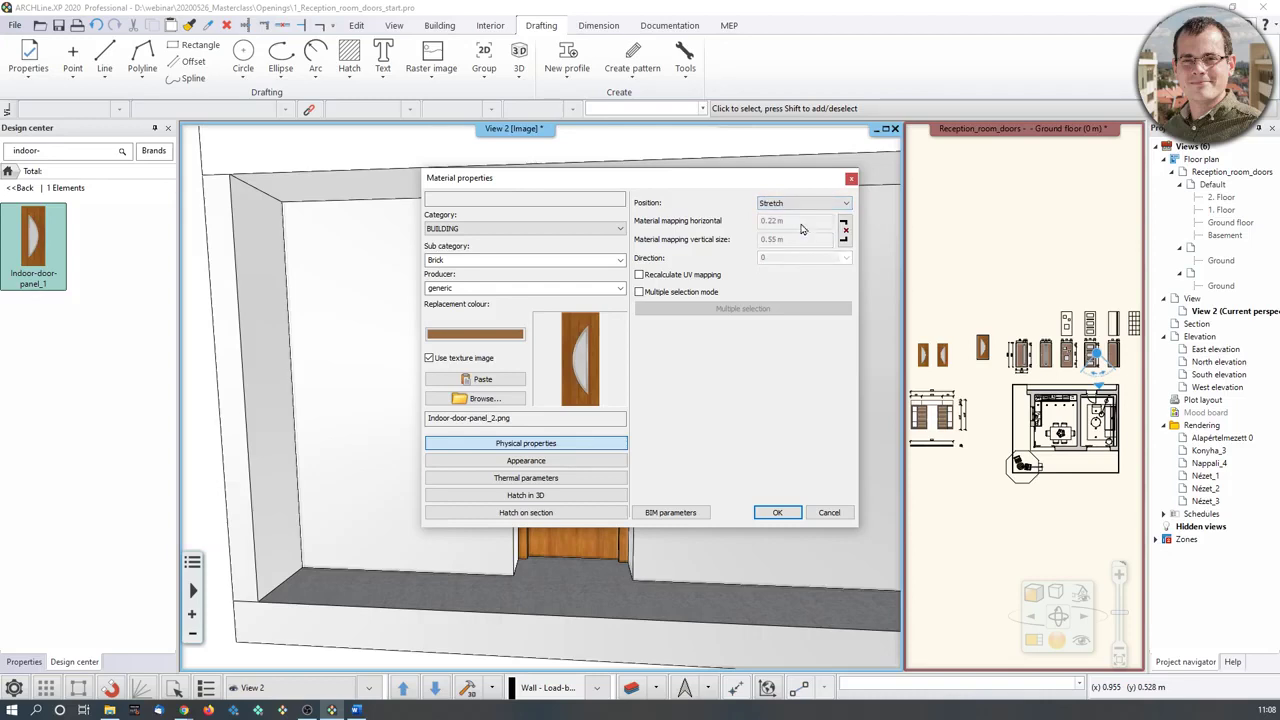
{"action": "left_click", "coordinate": [518, 461]}
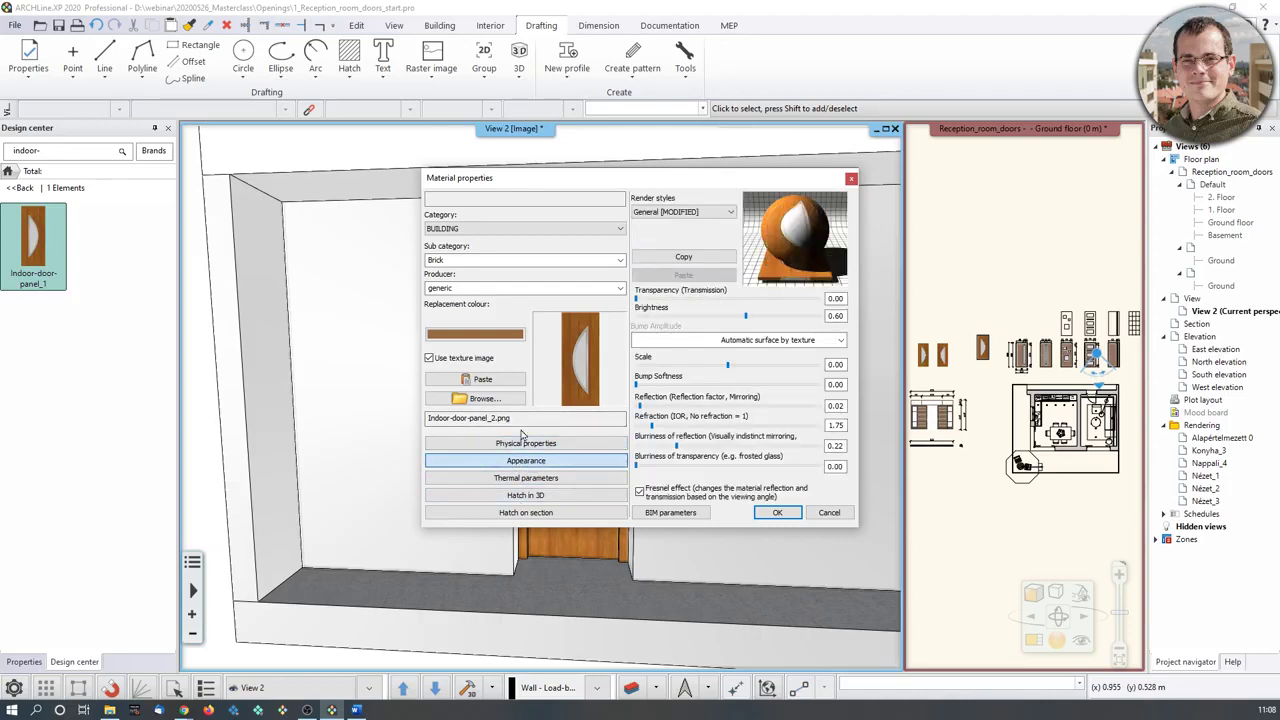
{"action": "left_click", "coordinate": [699, 212]}
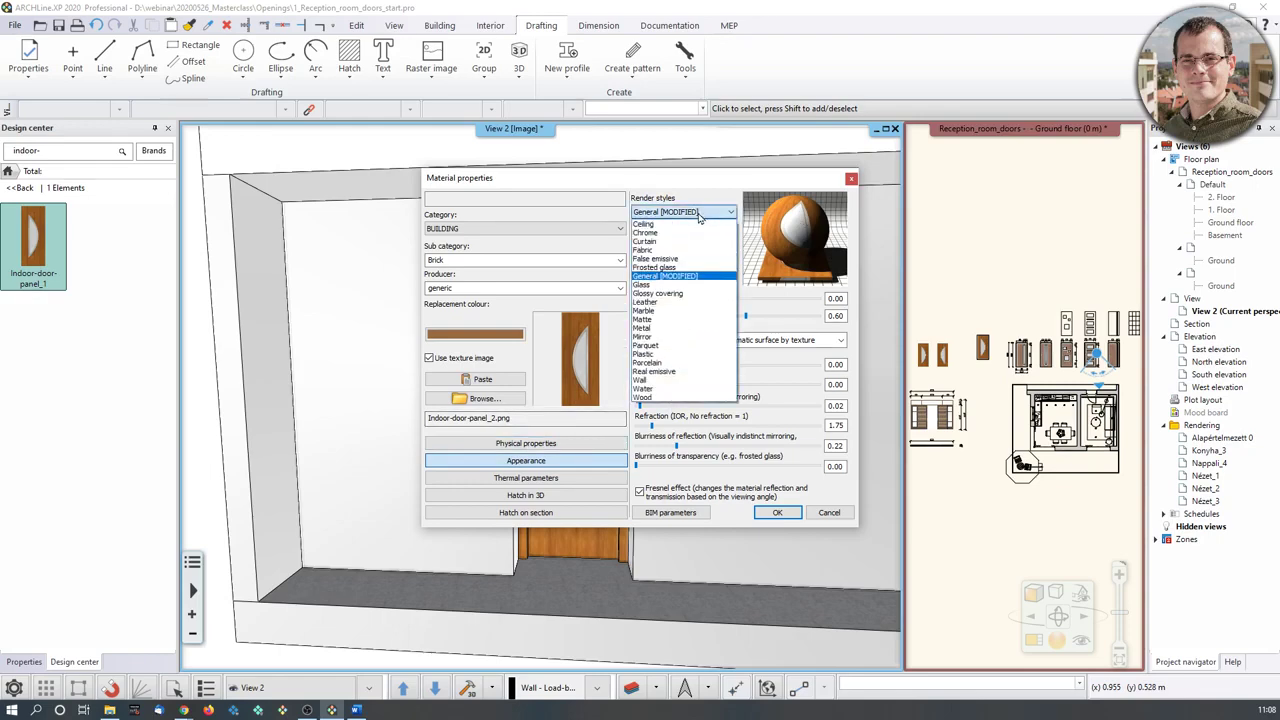
{"action": "left_click", "coordinate": [658, 397]}
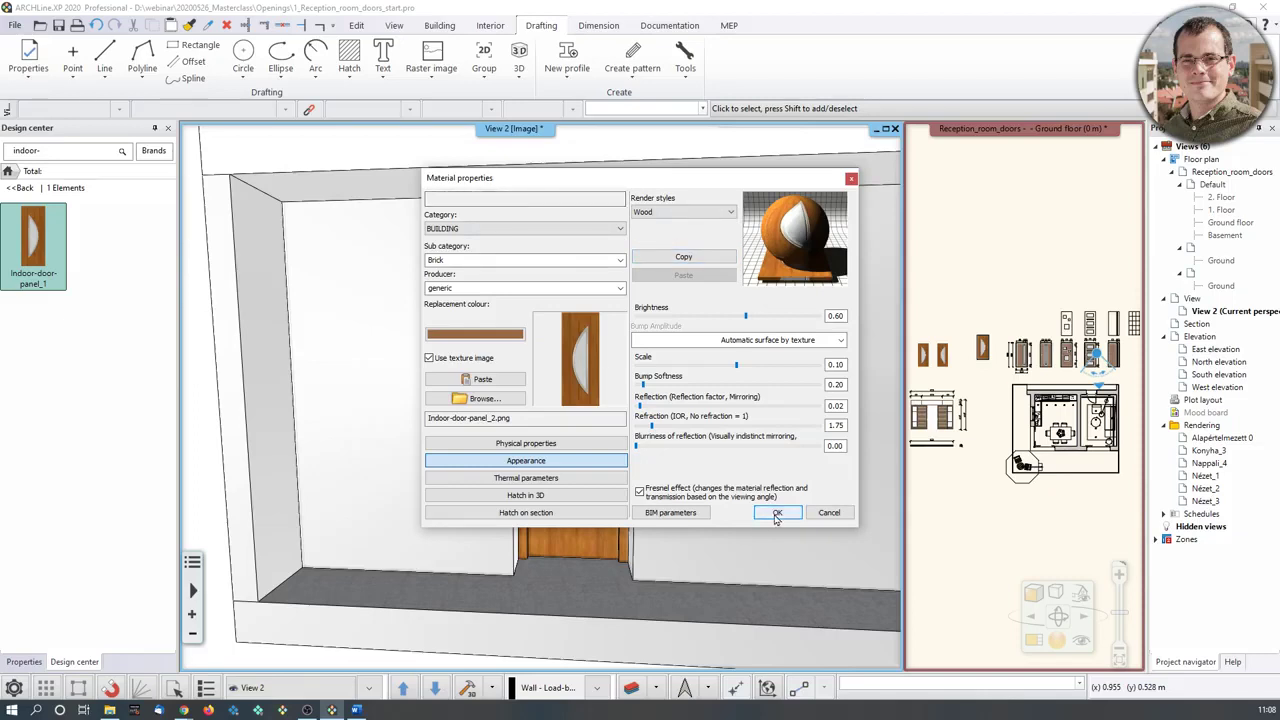
{"action": "left_click", "coordinate": [776, 514]}
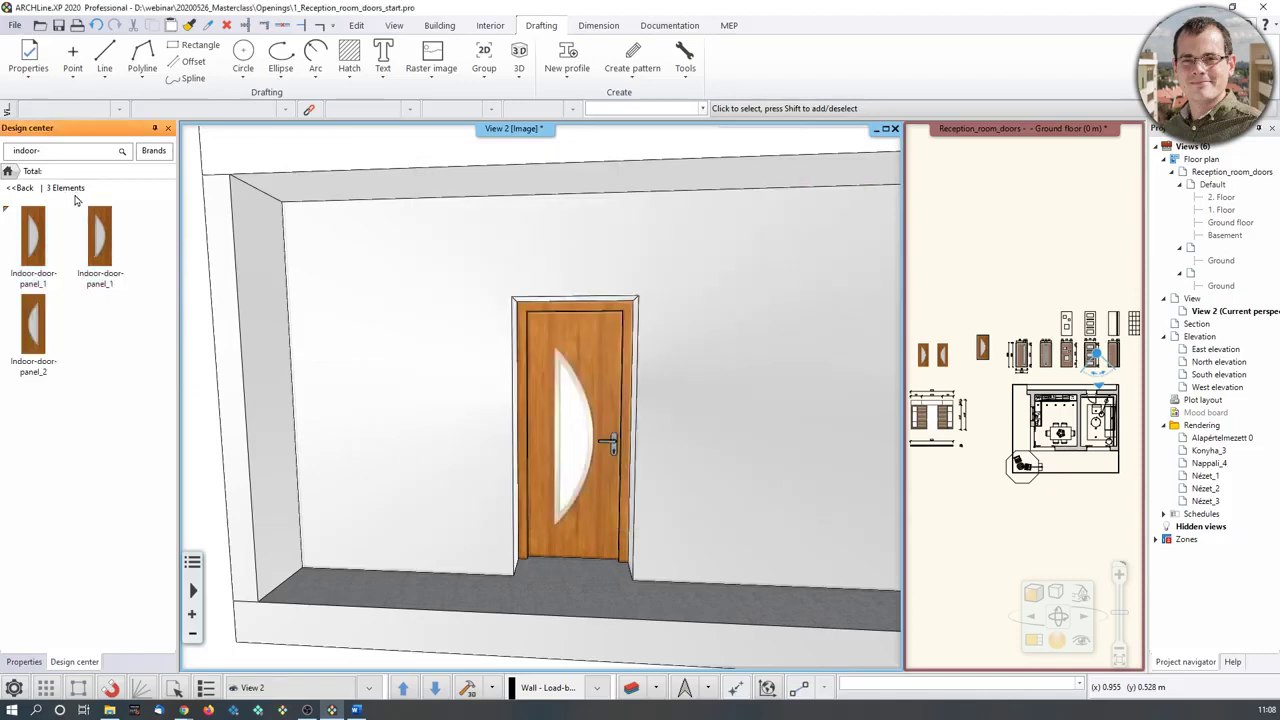
Open the properties of the textured door in View 2 and examine its frame and leaf closely in the 3D preview.
{"action": "mouse_move", "coordinate": [50, 350]}
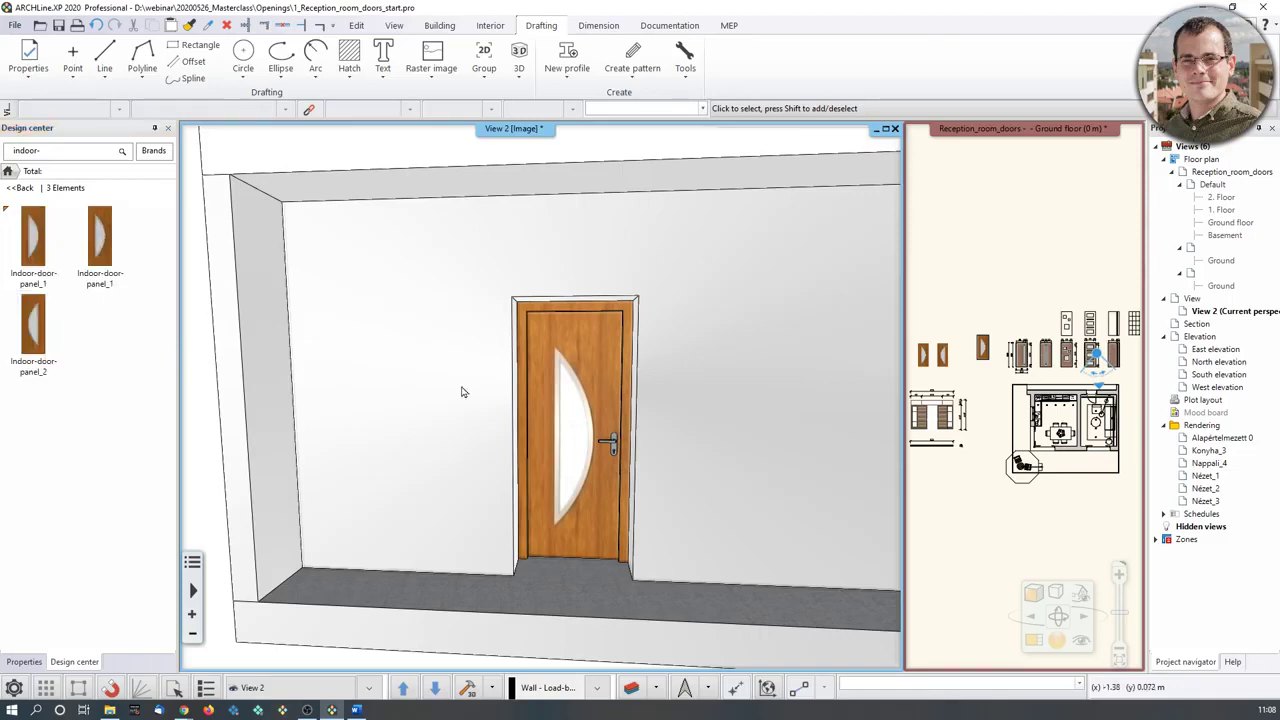
{"action": "left_click", "coordinate": [614, 394]}
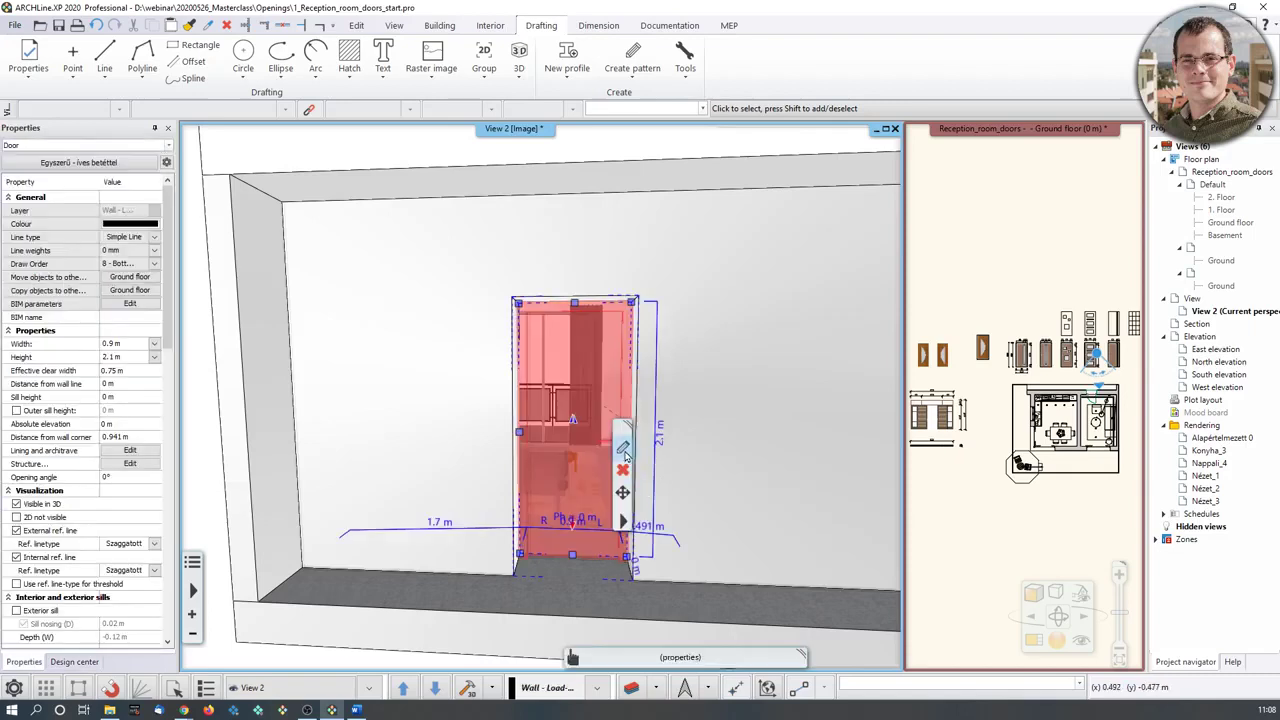
{"action": "left_click", "coordinate": [622, 448]}
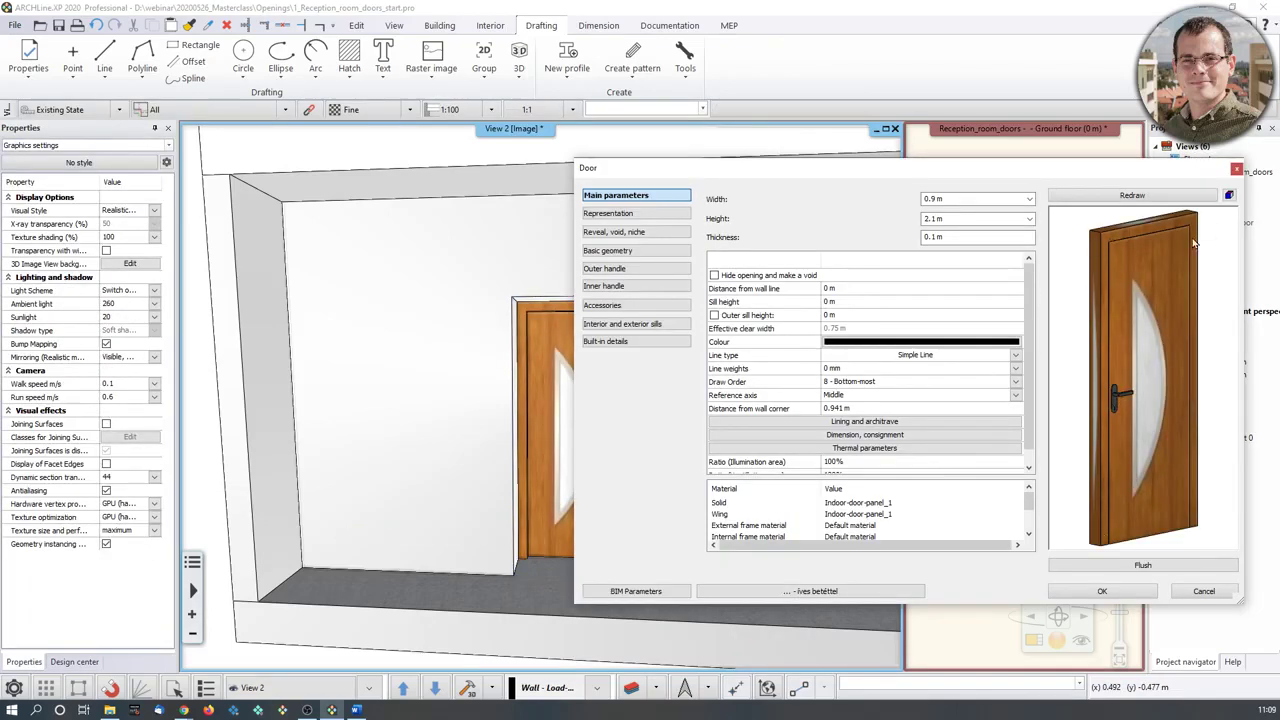
{"action": "left_click_drag", "start_coordinate": [1099, 289], "coordinate": [1111, 303]}
{"action": "scroll", "coordinate": [1111, 303], "scroll_direction": "up", "scroll_amount": 3}
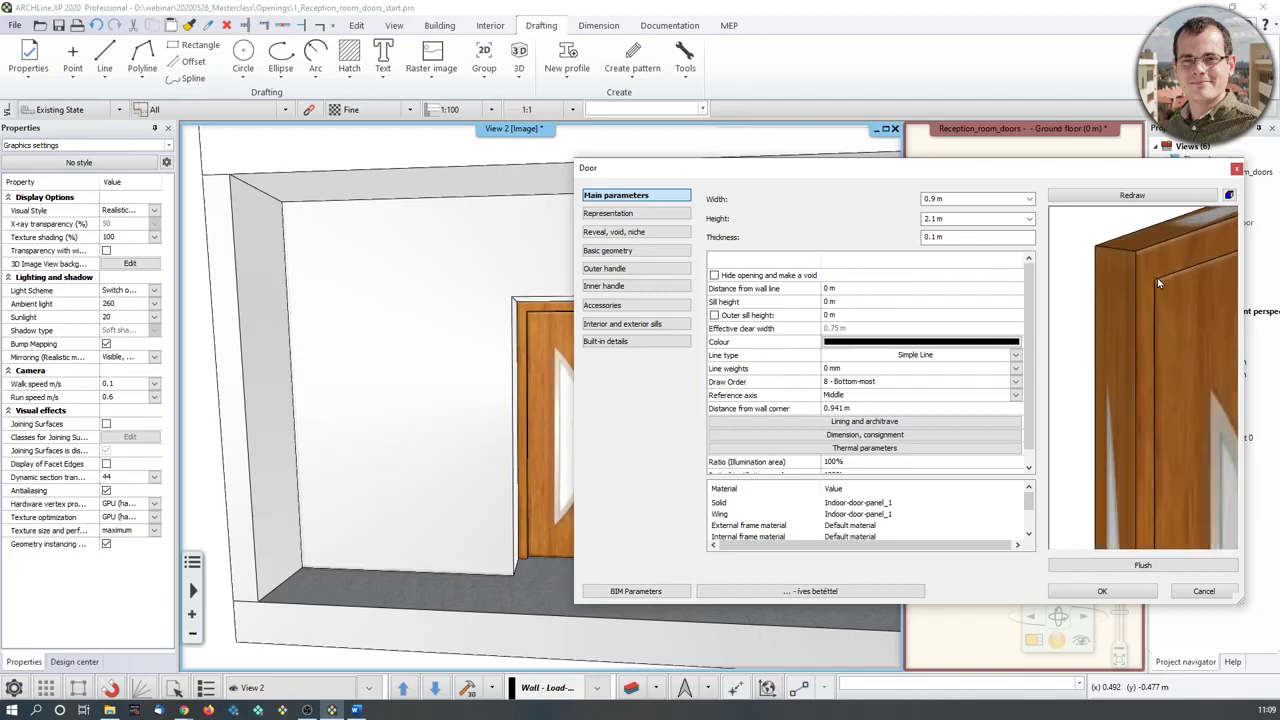
{"action": "scroll", "coordinate": [1118, 448], "scroll_direction": "down", "scroll_amount": 1}
{"action": "scroll", "coordinate": [1118, 448], "scroll_direction": "down", "scroll_amount": 2}
{"action": "middle_click_drag", "start_coordinate": [1118, 448], "coordinate": [1117, 341]}
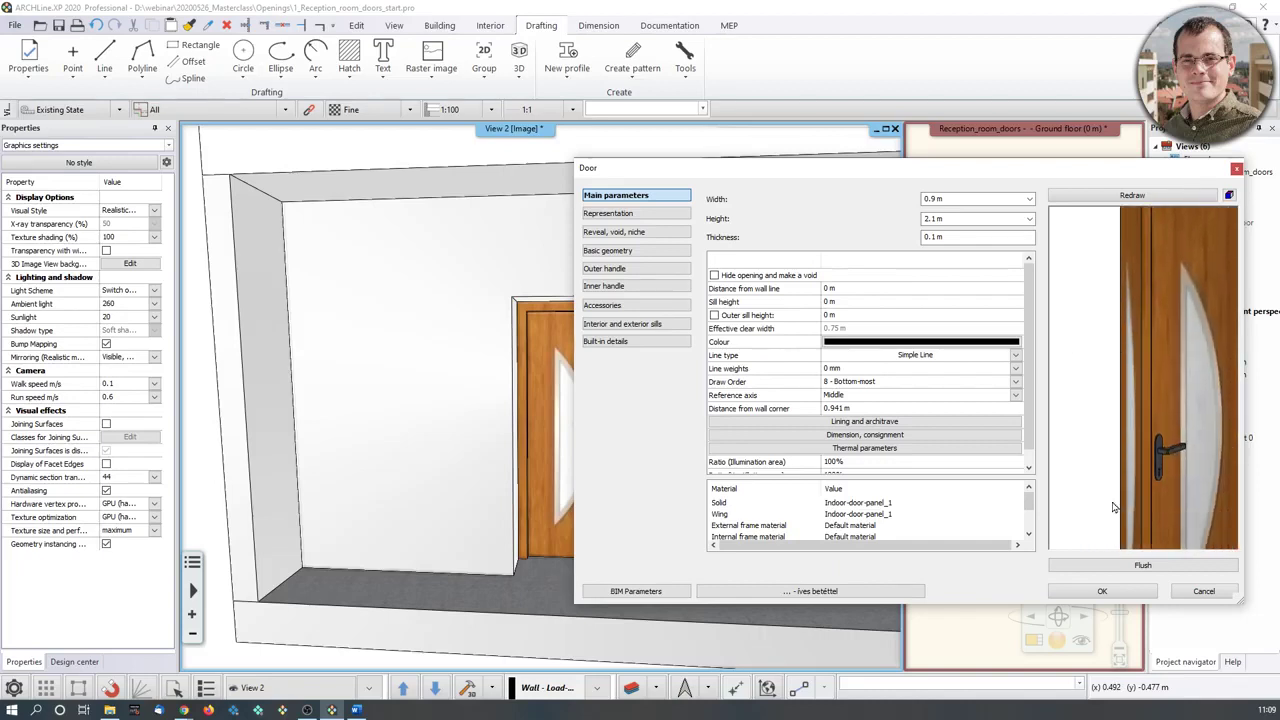
{"action": "scroll", "coordinate": [1139, 326], "scroll_direction": "down", "scroll_amount": 5}
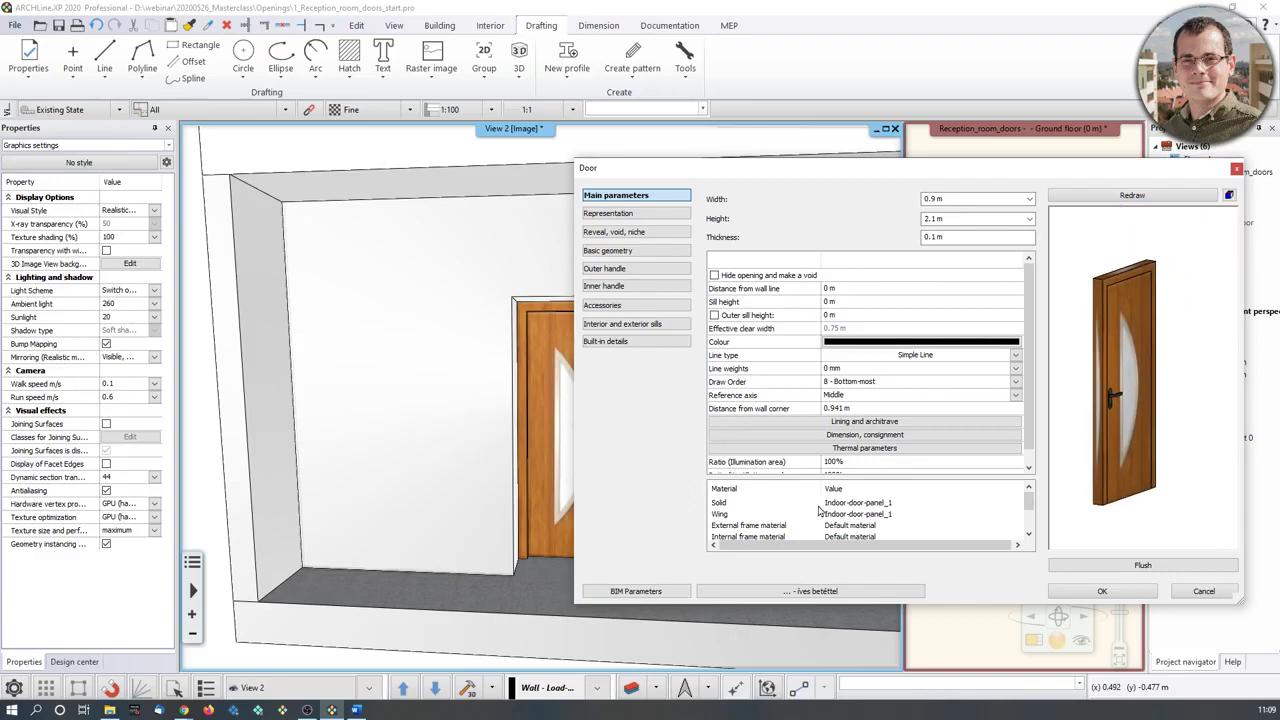
Search the whole material library for "beech" and assign Beech-tree as the door's Solid material.
{"action": "double_click", "coordinate": [875, 506]}
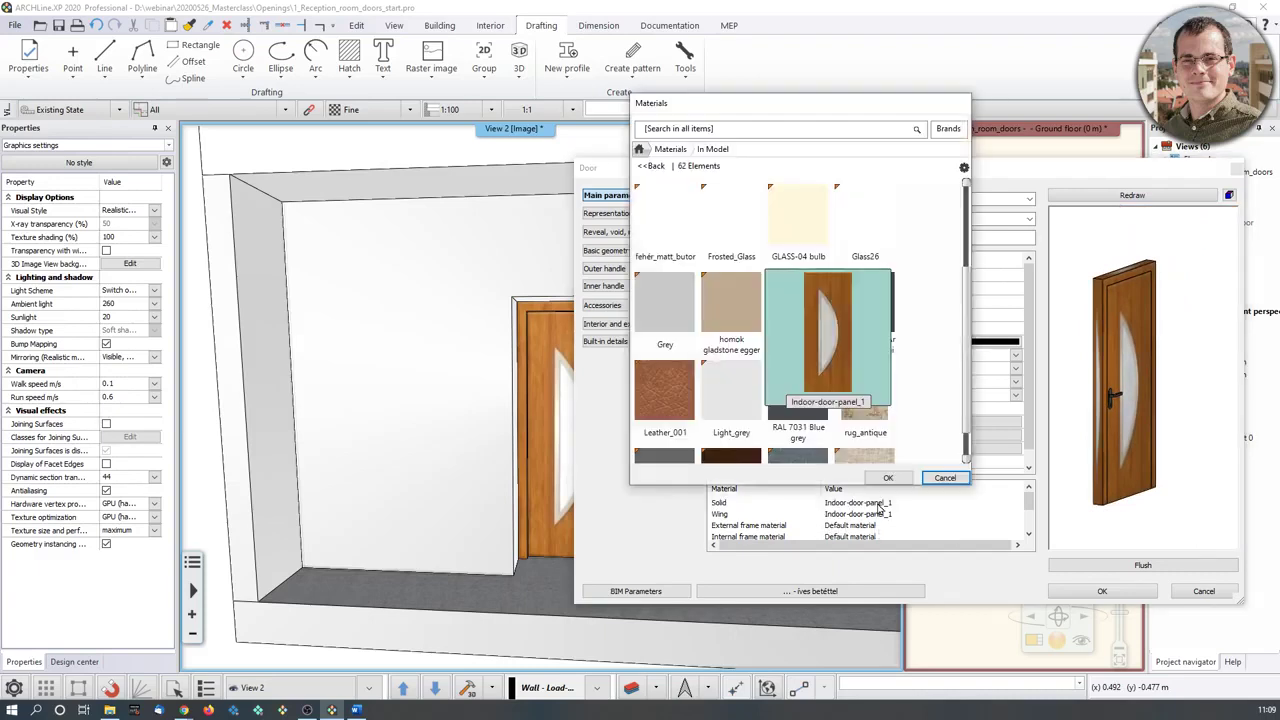
{"action": "scroll", "coordinate": [957, 279], "scroll_direction": "down", "scroll_amount": 5}
{"action": "scroll", "coordinate": [908, 400], "scroll_direction": "down", "scroll_amount": 10}
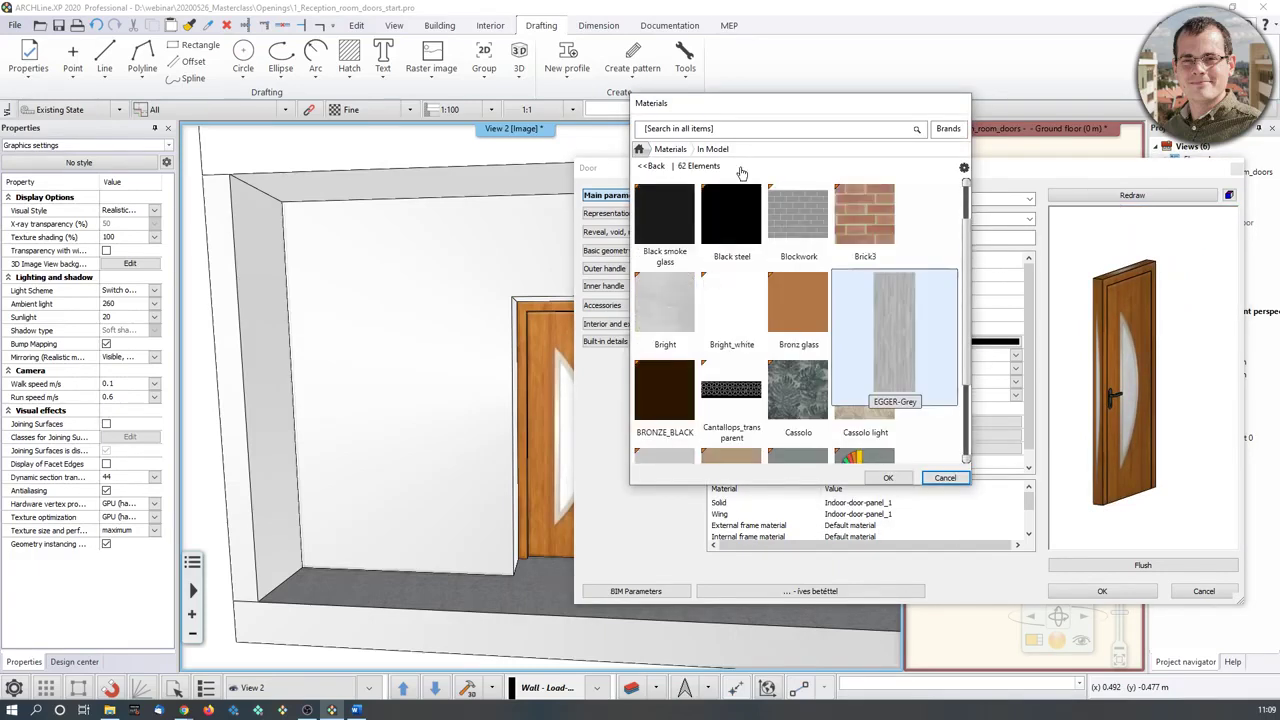
{"action": "left_click", "coordinate": [640, 149]}
{"action": "left_click", "coordinate": [684, 128]}
{"action": "type", "text": "beec"}
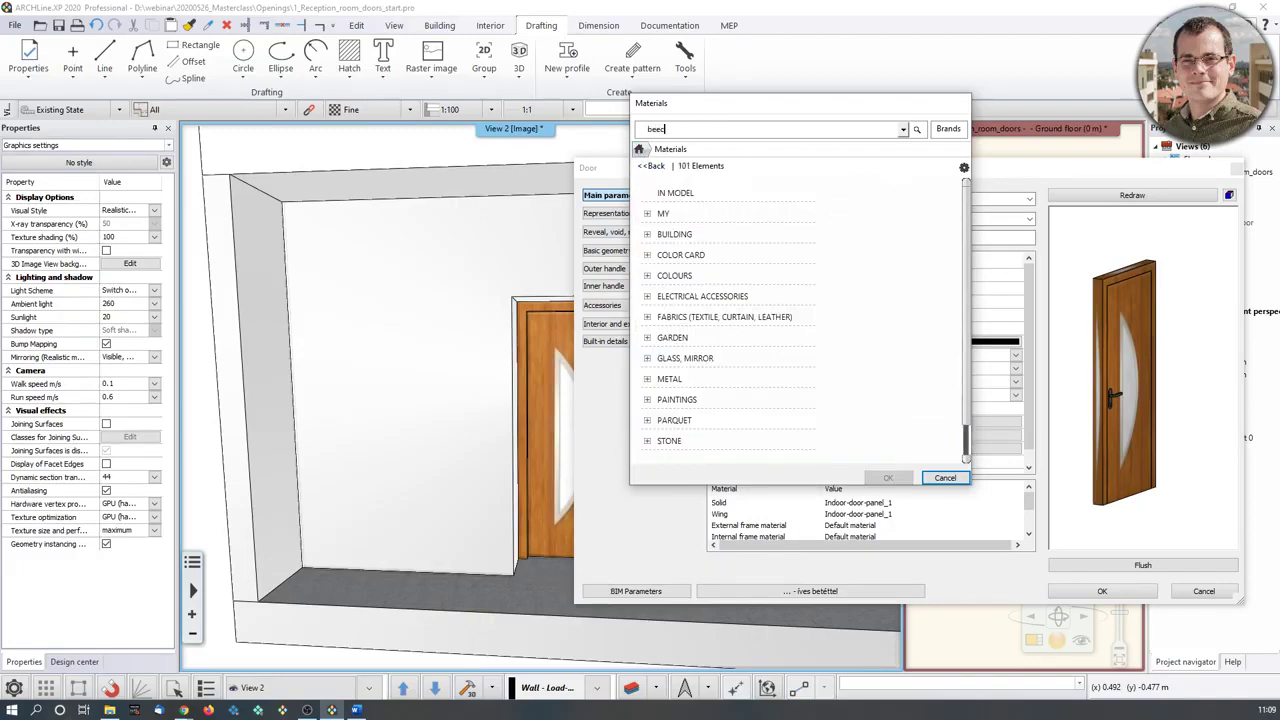
{"action": "type", "text": "h"}
{"action": "key", "text": "Return"}
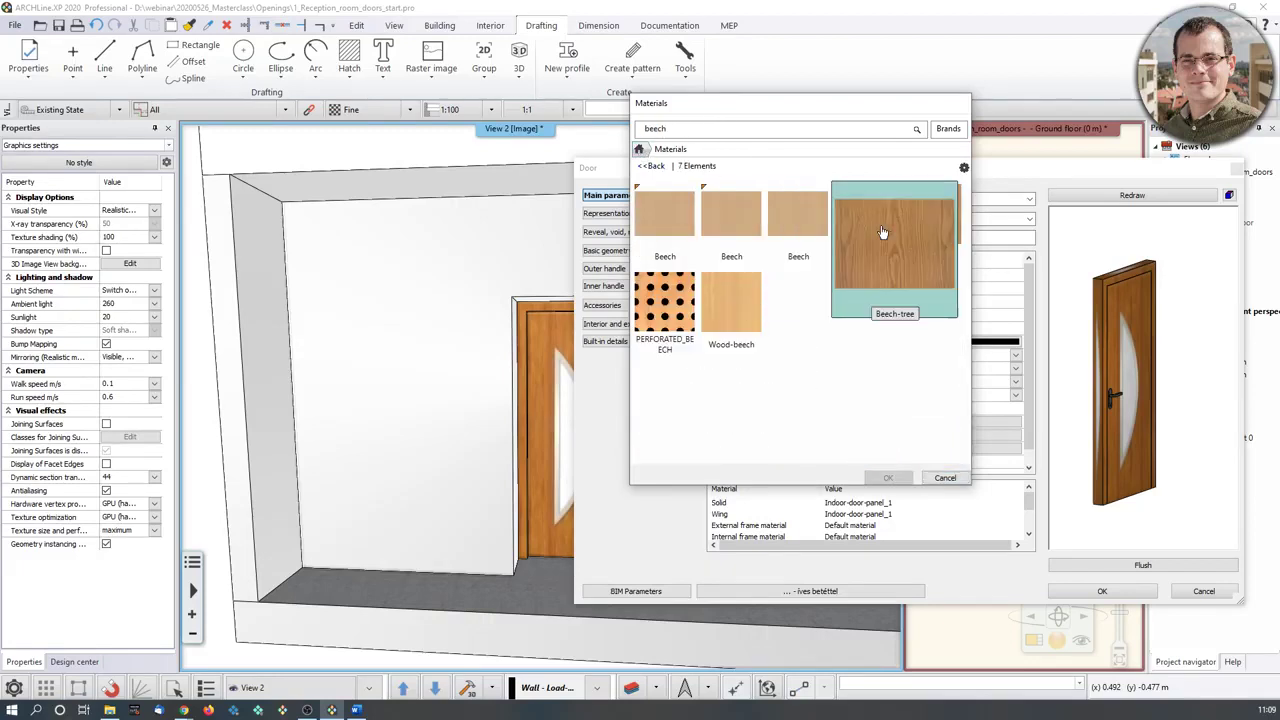
{"action": "left_click", "coordinate": [882, 232]}
{"action": "left_click", "coordinate": [888, 477]}
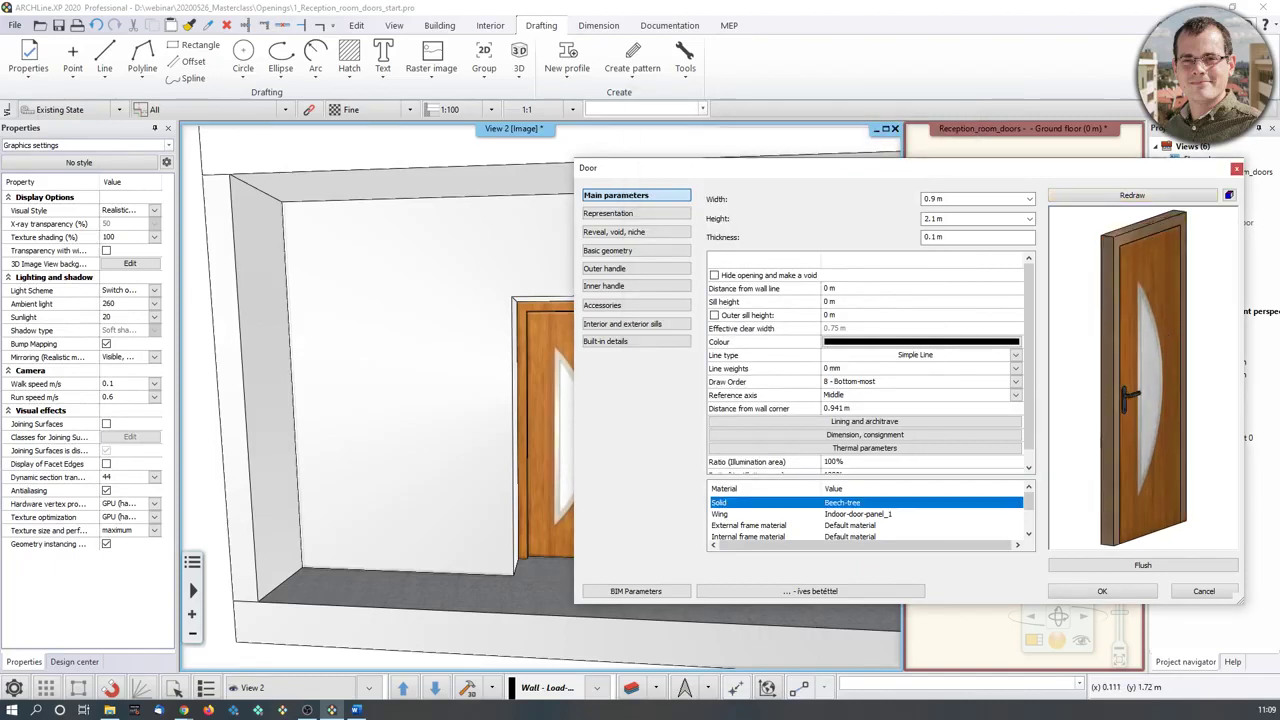
Examine the door's frame and leaf with the new Solid material from different angles in the 3D preview.
{"action": "mouse_move", "coordinate": [1130, 330]}
{"action": "left_mouse_down"}
{"action": "mouse_move", "coordinate": [1144, 325]}
{"action": "mouse_move", "coordinate": [1128, 346]}
{"action": "left_mouse_up"}
{"action": "scroll", "coordinate": [1144, 325], "scroll_direction": "up", "scroll_amount": 3}
{"action": "scroll", "coordinate": [1137, 309], "scroll_direction": "down", "scroll_amount": 3}
{"action": "scroll", "coordinate": [1128, 346], "scroll_direction": "up", "scroll_amount": 2}
{"action": "scroll", "coordinate": [1144, 380], "scroll_direction": "down", "scroll_amount": 2}
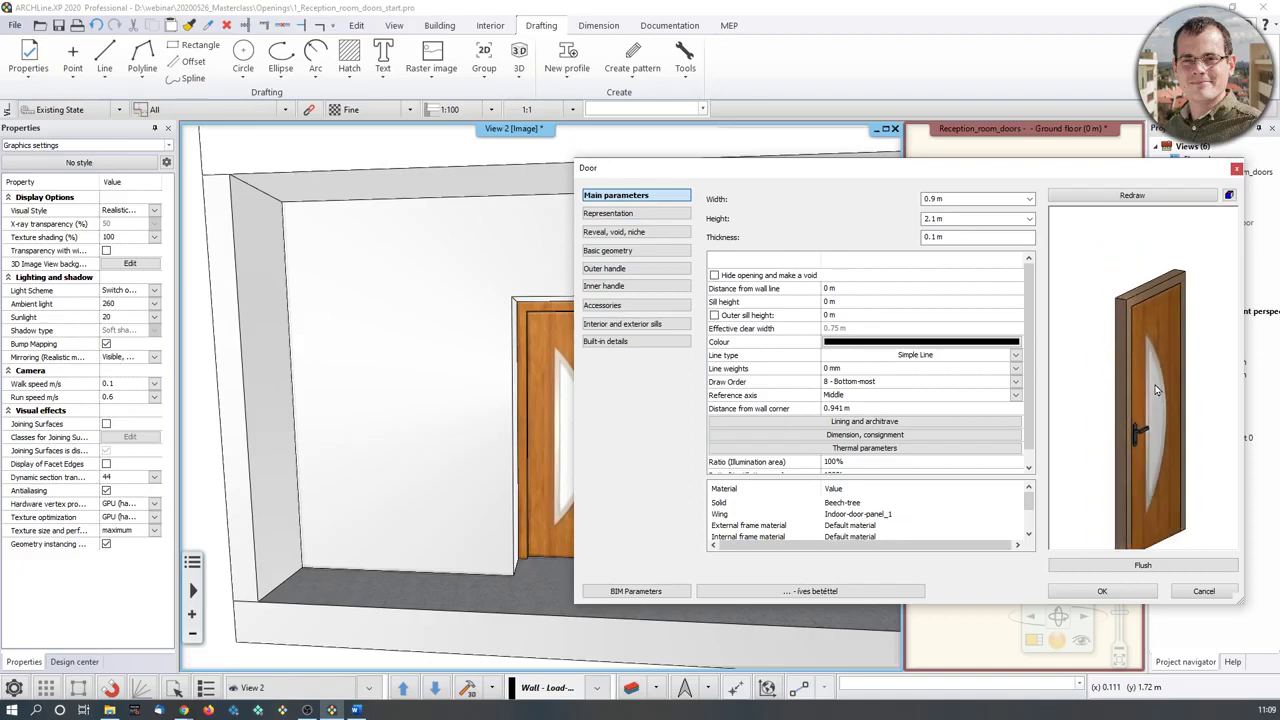
{"action": "left_click_drag", "start_coordinate": [1155, 390], "coordinate": [1133, 331]}
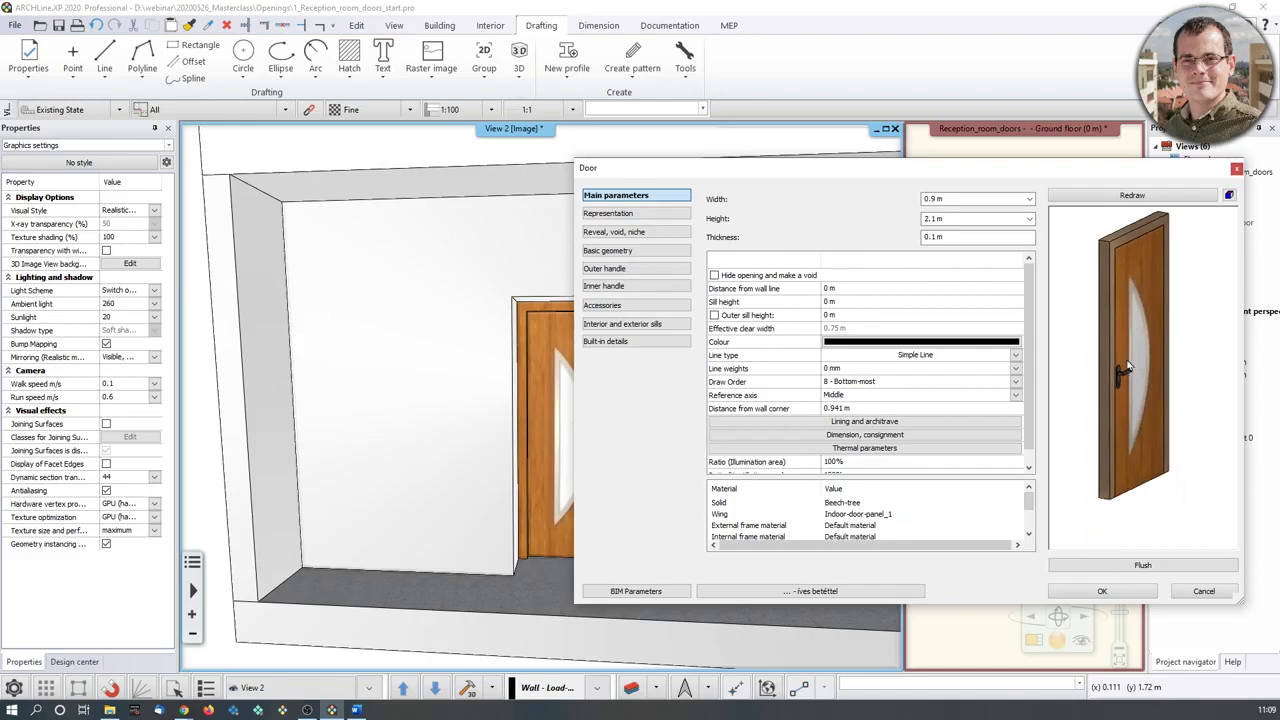
{"action": "left_click_drag", "start_coordinate": [1114, 359], "coordinate": [1166, 363]}
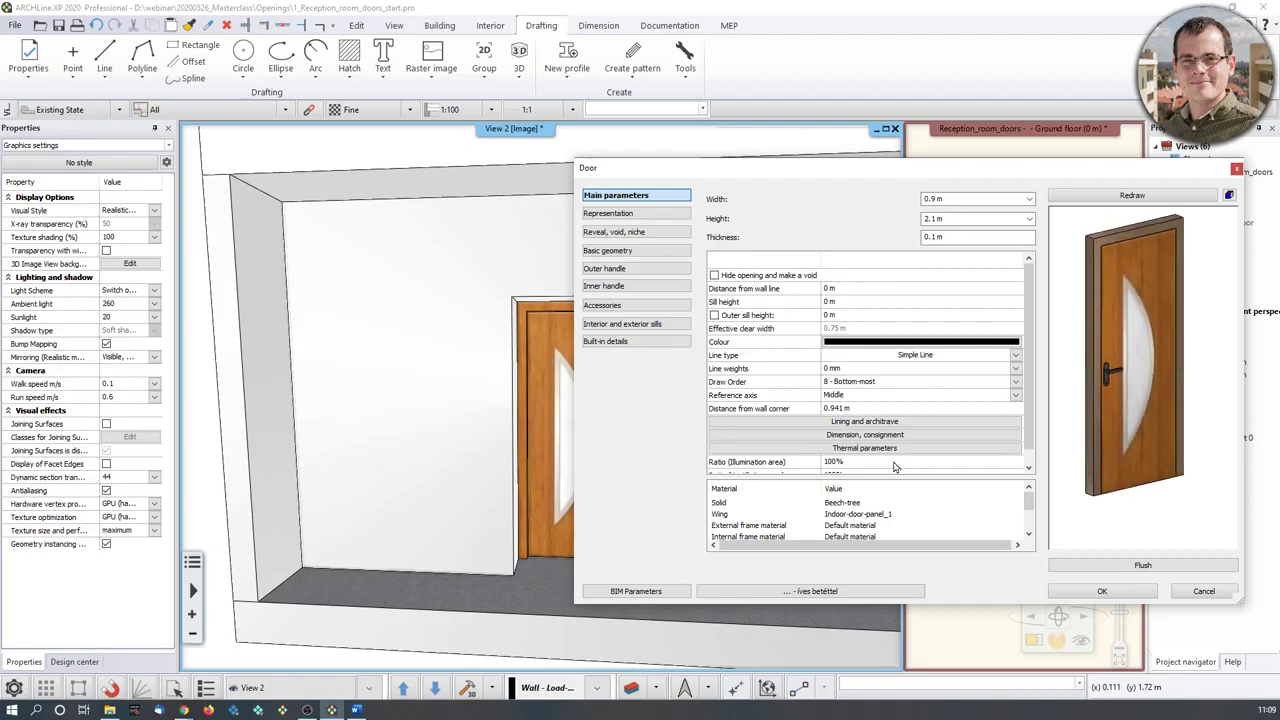
Search the in-model materials for "indoor" and assign Indoor-door-panel_1 as the door's external leaf frame material.
{"action": "scroll", "coordinate": [866, 536], "scroll_direction": "down", "scroll_amount": 2}
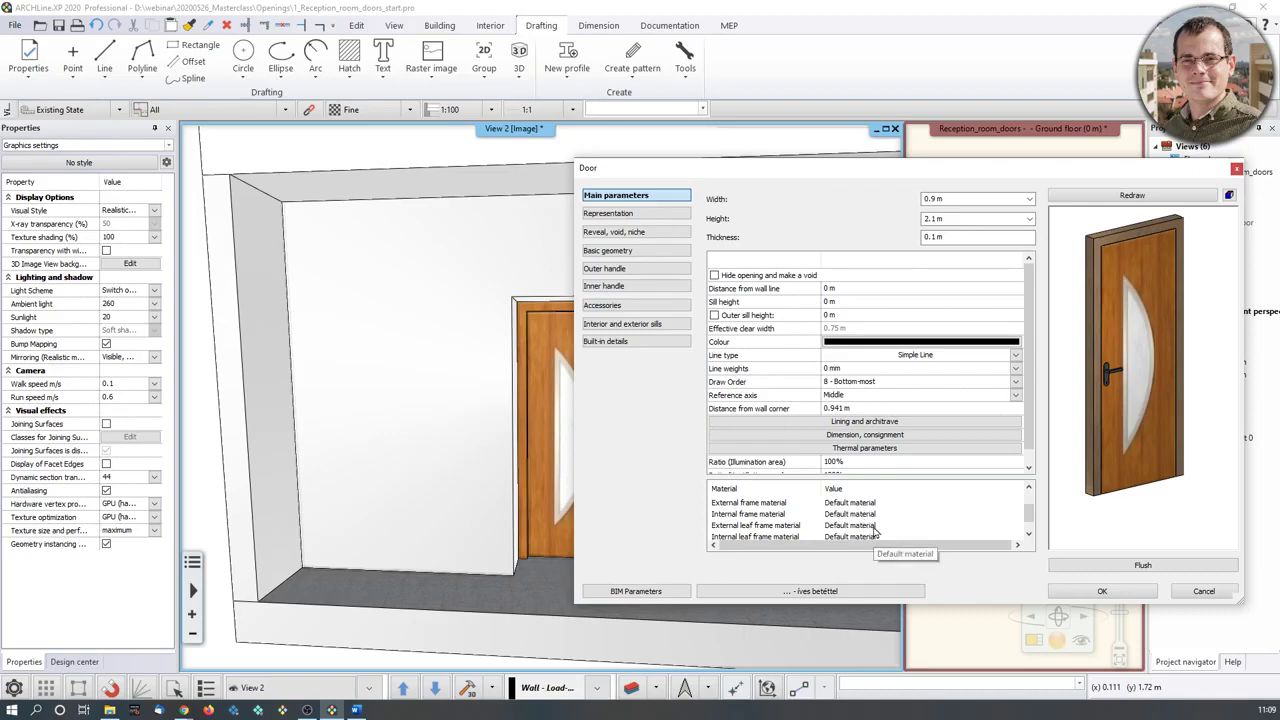
{"action": "scroll", "coordinate": [873, 531], "scroll_direction": "down", "scroll_amount": 1}
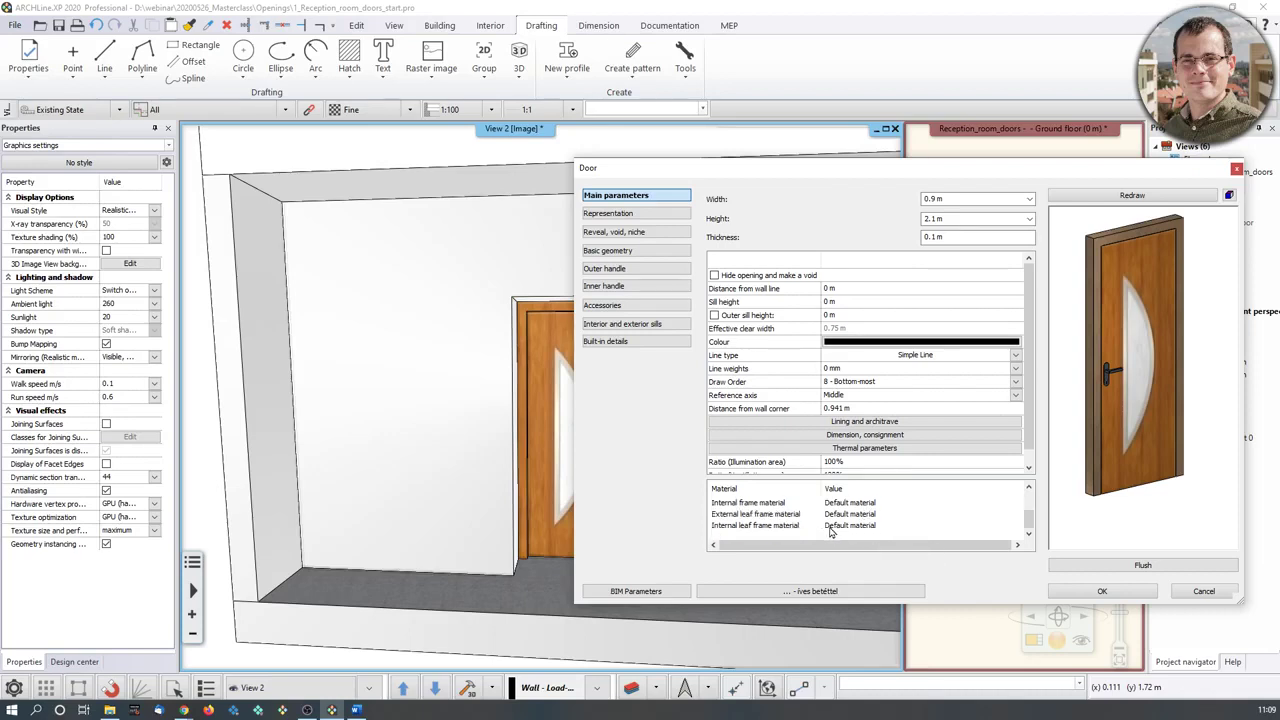
{"action": "scroll", "coordinate": [853, 530], "scroll_direction": "up", "scroll_amount": 3}
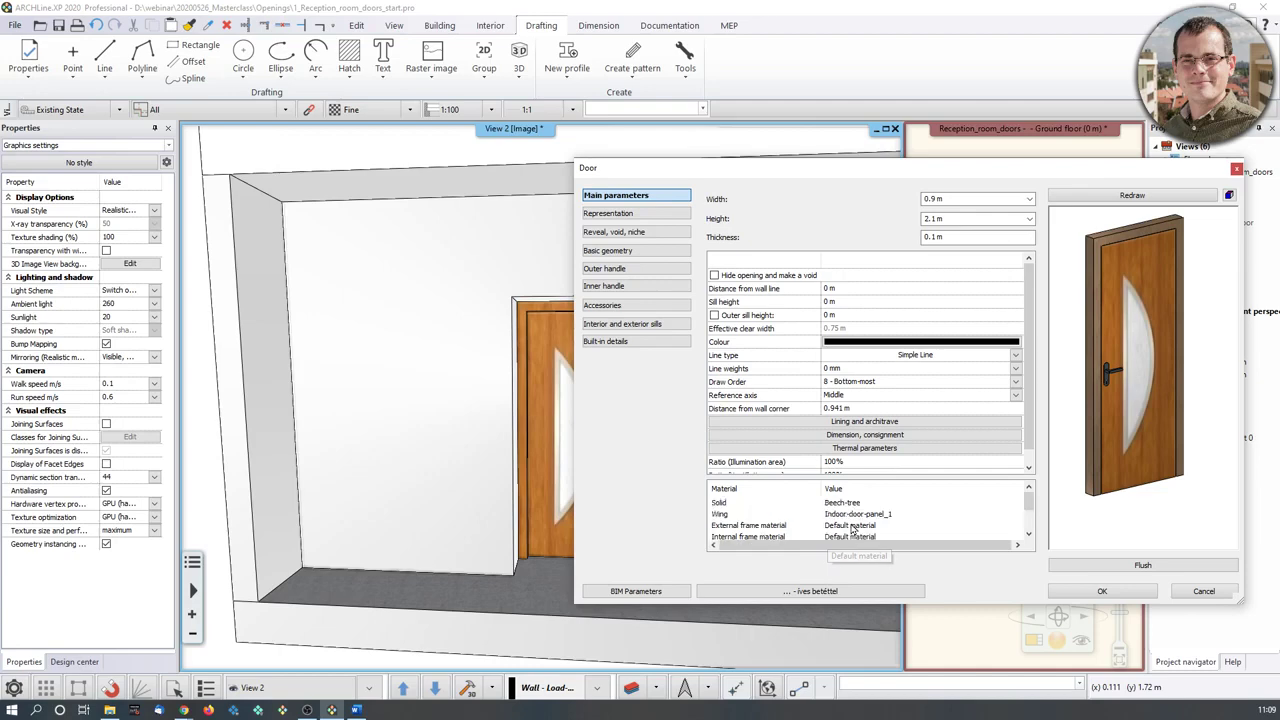
{"action": "scroll", "coordinate": [872, 517], "scroll_direction": "down", "scroll_amount": 2}
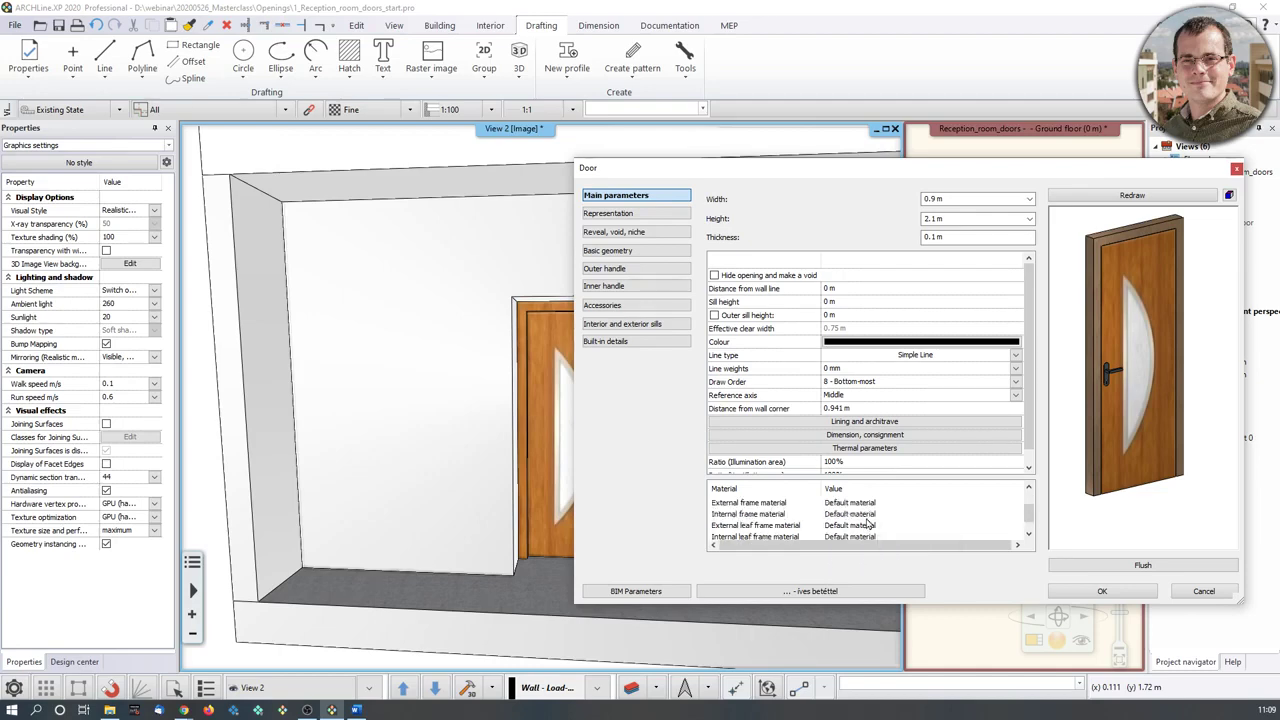
{"action": "double_click", "coordinate": [865, 526]}
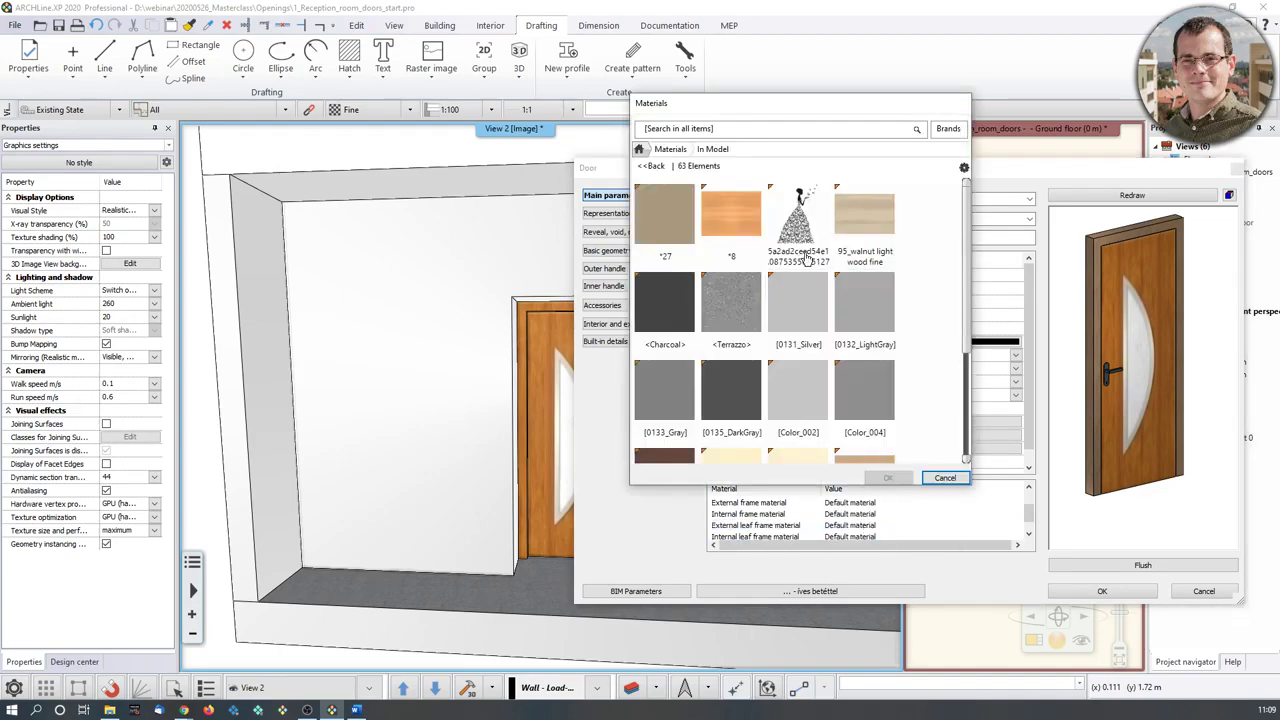
{"action": "left_click", "coordinate": [685, 130]}
{"action": "key", "text": "Return"}
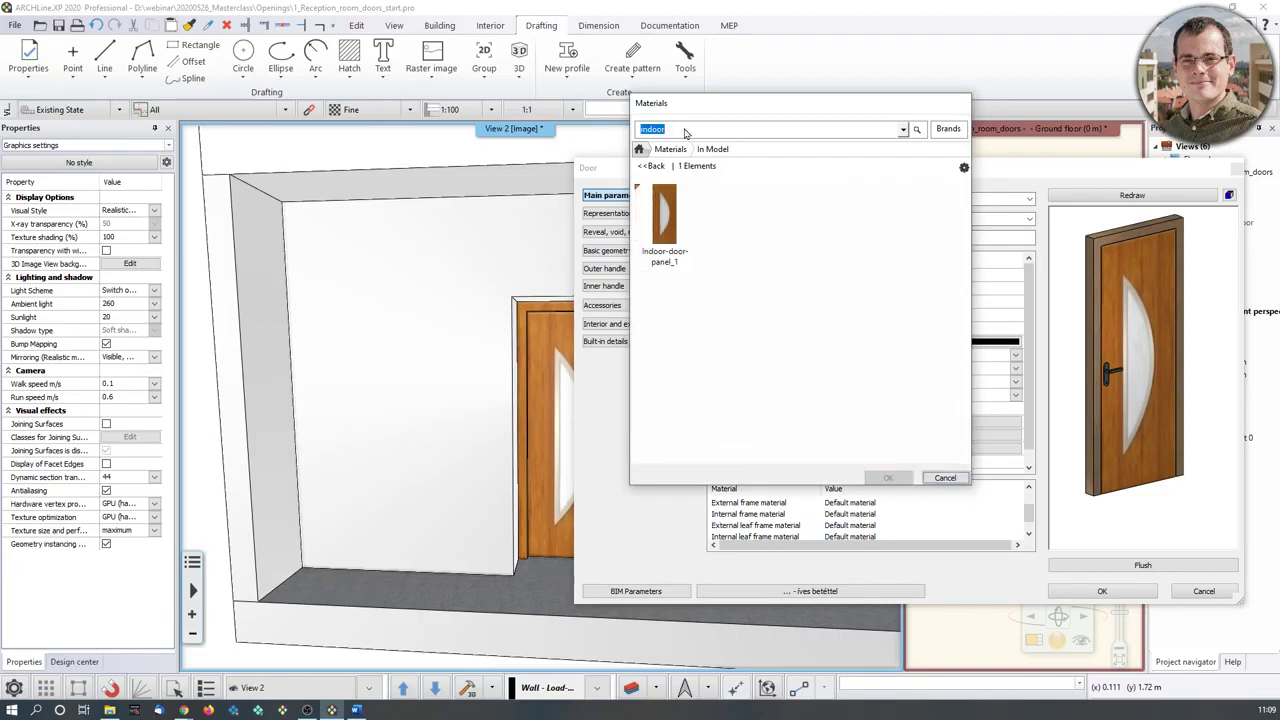
{"action": "left_click", "coordinate": [668, 220]}
{"action": "left_click", "coordinate": [888, 478]}
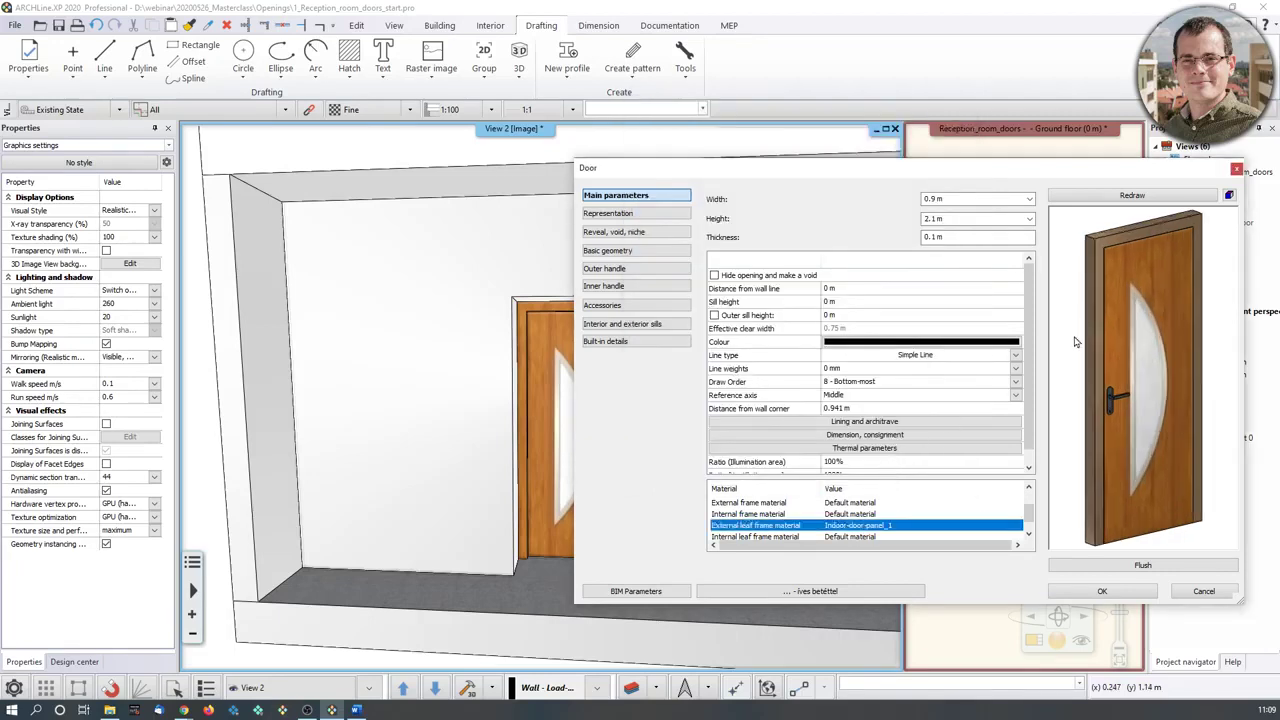
Search the whole material library for "indoor" and assign Indoor-door-panel_2 as the door's internal leaf frame material.
{"action": "mouse_move", "coordinate": [1120, 394]}
{"action": "left_mouse_down"}
{"action": "mouse_move", "coordinate": [1278, 393]}
{"action": "mouse_move", "coordinate": [1127, 393]}
{"action": "left_mouse_up"}
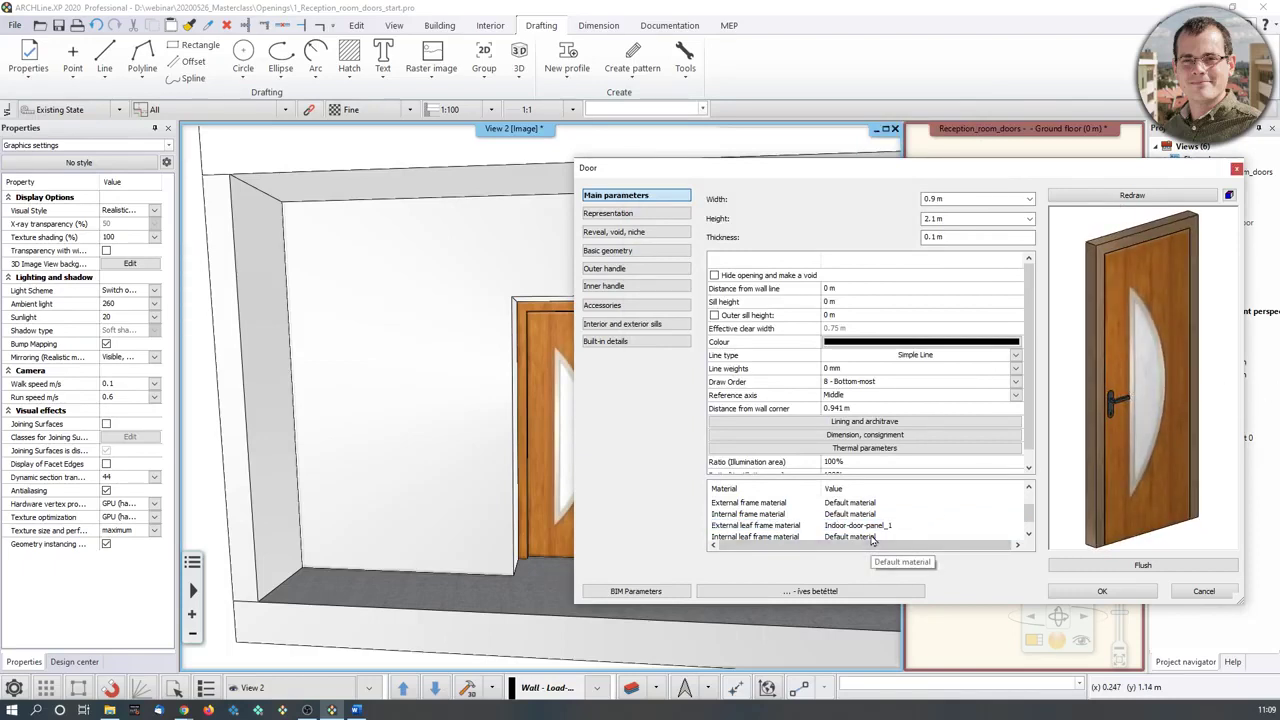
{"action": "double_click", "coordinate": [872, 538]}
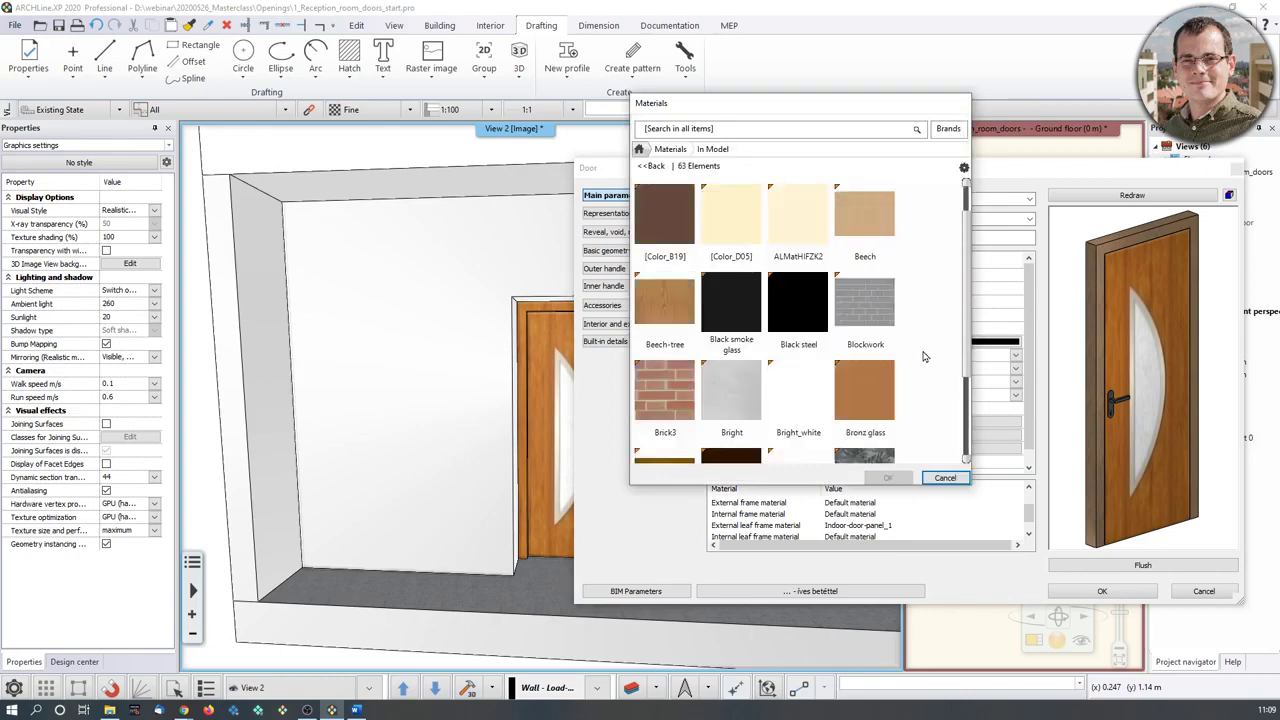
{"action": "scroll", "coordinate": [924, 357], "scroll_direction": "down", "scroll_amount": 10}
{"action": "scroll", "coordinate": [920, 365], "scroll_direction": "up", "scroll_amount": 5}
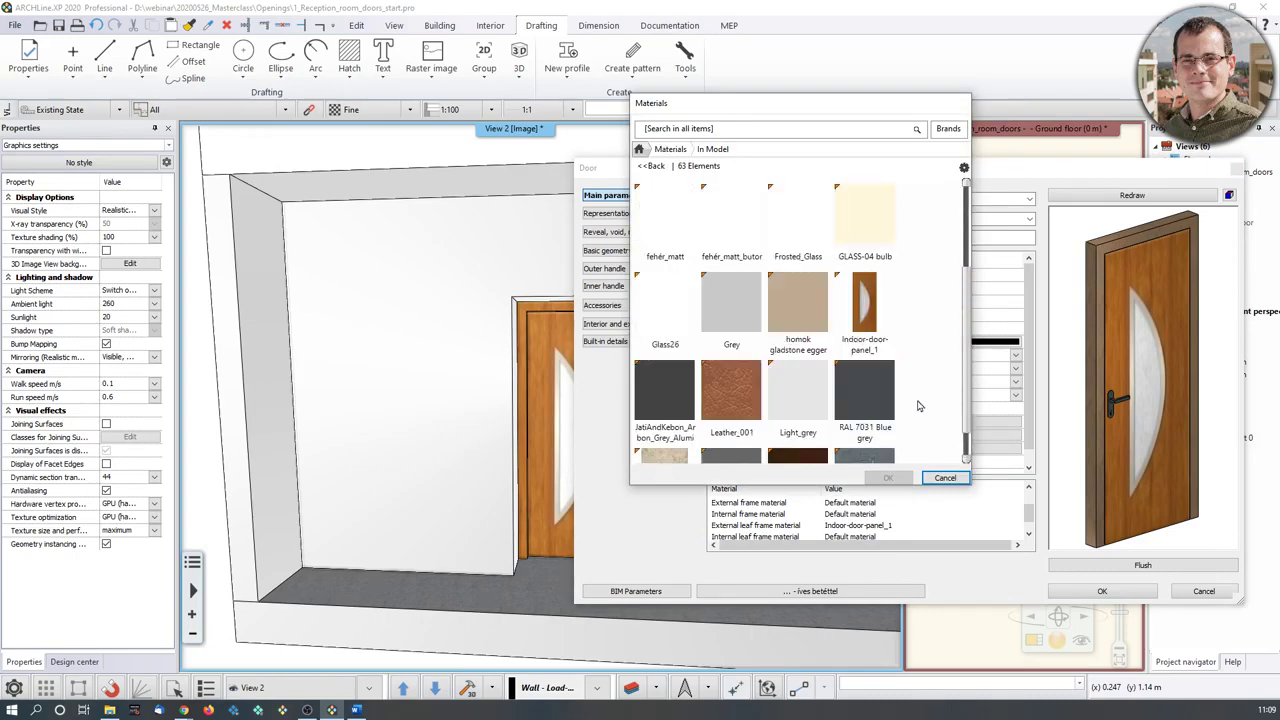
{"action": "scroll", "coordinate": [740, 300], "scroll_direction": "up", "scroll_amount": 5}
{"action": "left_click", "coordinate": [723, 130]}
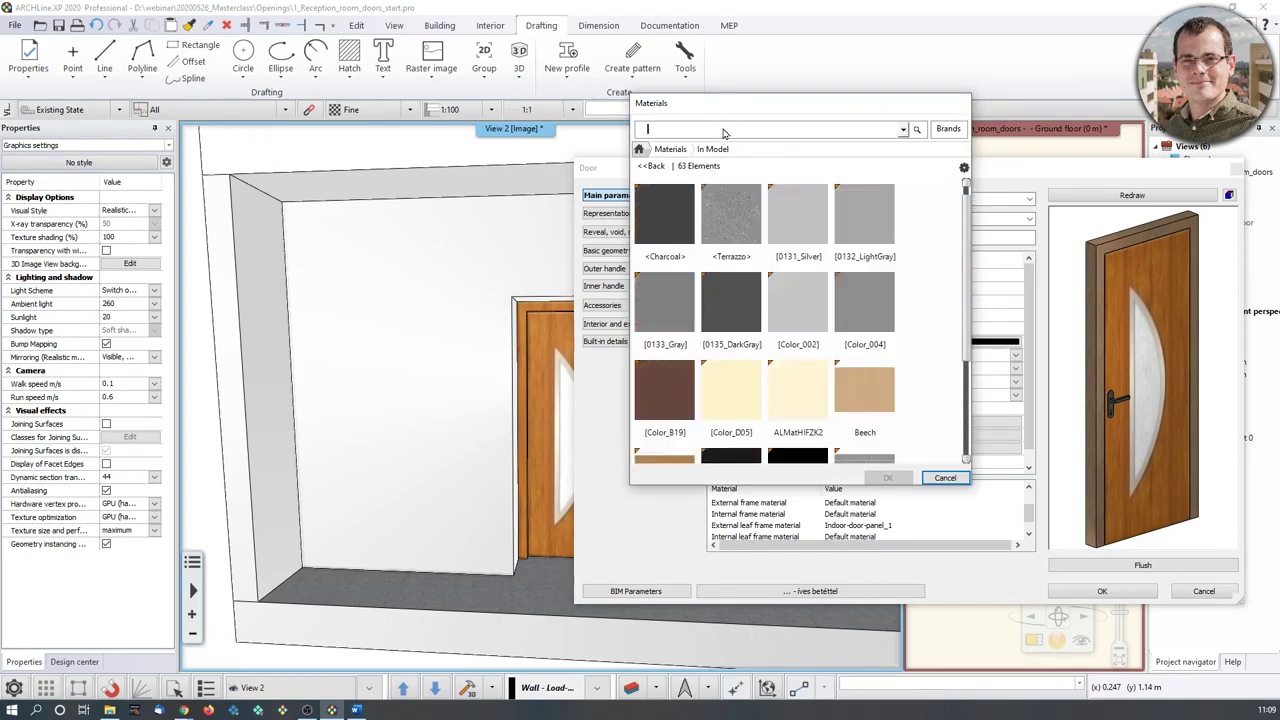
{"action": "left_click", "coordinate": [643, 148]}
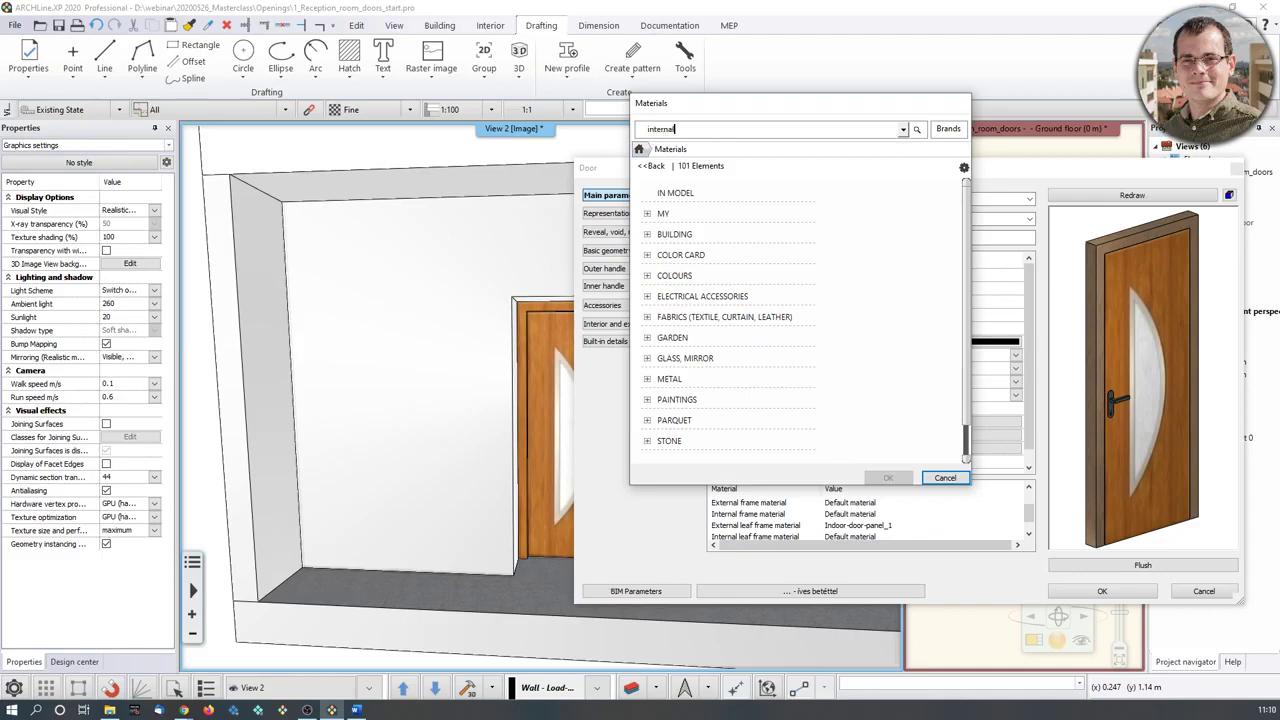
{"action": "key", "text": "Return"}
{"action": "left_click", "coordinate": [688, 131]}
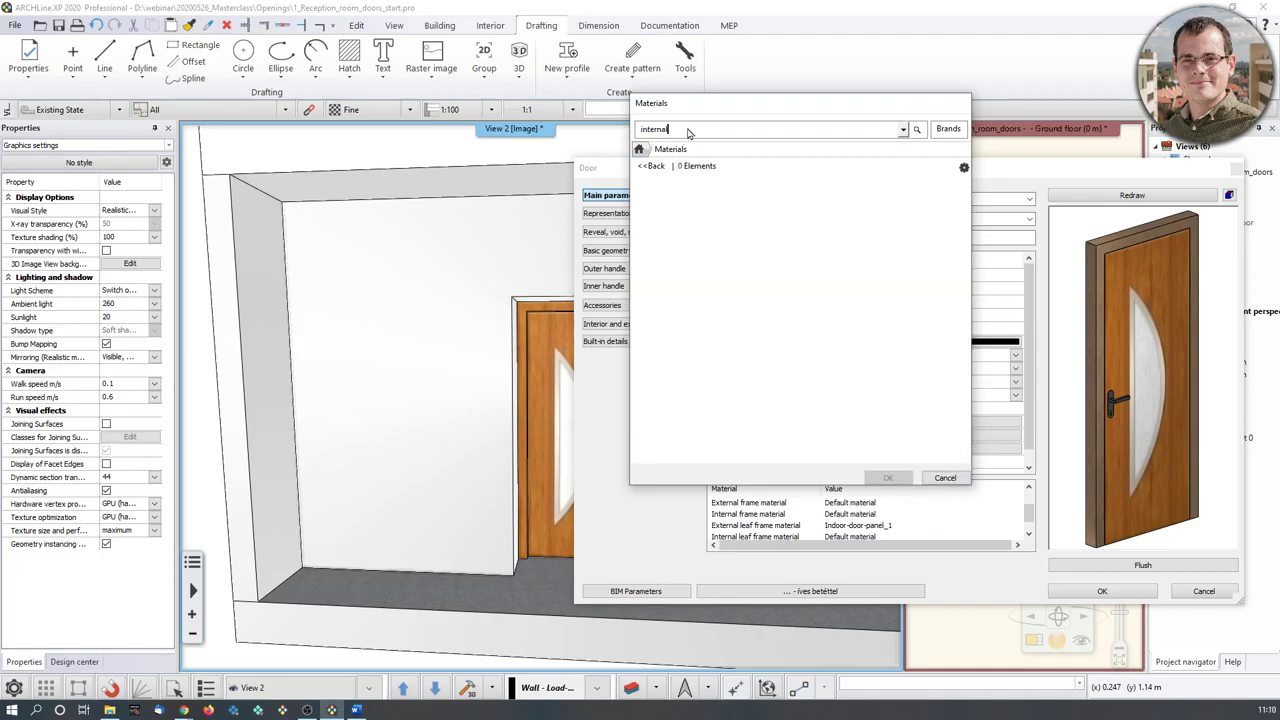
{"action": "key", "text": "ctrl+a"}
{"action": "type", "text": "indoor"}
{"action": "key", "text": "Return"}
{"action": "left_click", "coordinate": [797, 222]}
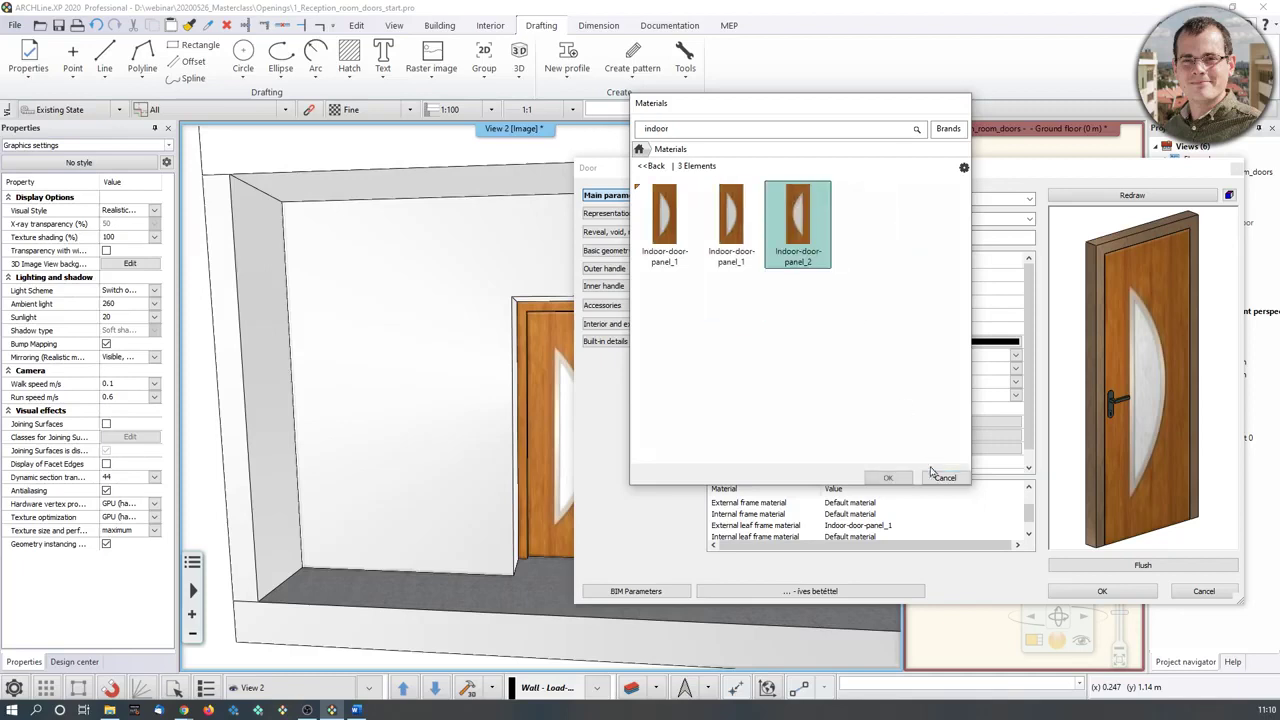
{"action": "left_click", "coordinate": [887, 477]}
Examine both faces of the door leaf in the 3D preview and apply the material settings to the door.
{"action": "left_click_drag", "start_coordinate": [1118, 371], "coordinate": [1138, 390]}
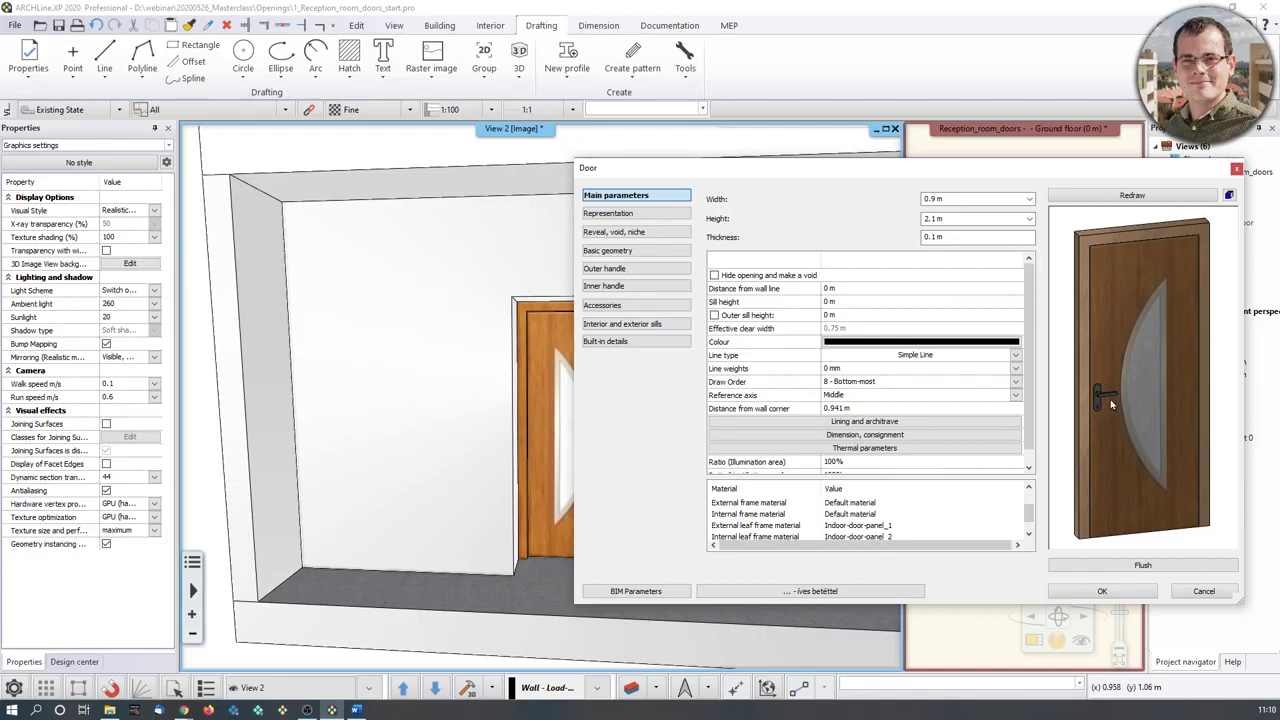
{"action": "left_click_drag", "start_coordinate": [1110, 403], "coordinate": [1150, 247]}
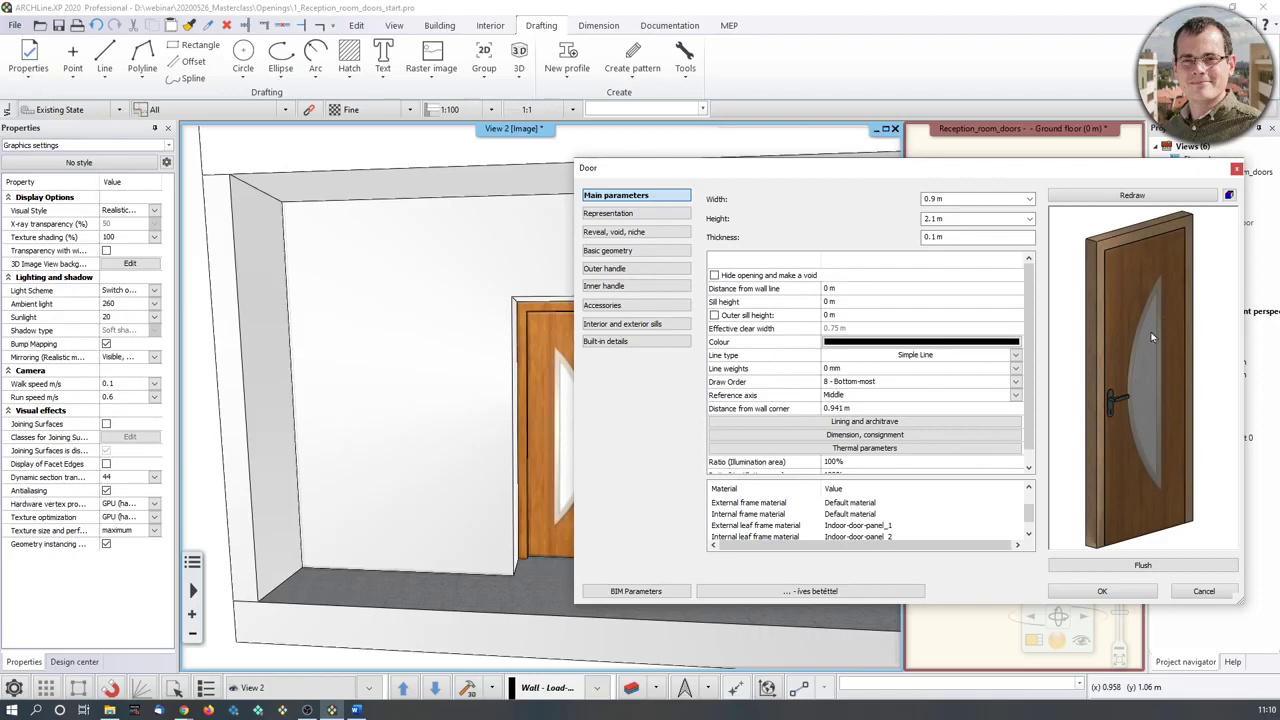
{"action": "left_click_drag", "start_coordinate": [1142, 335], "coordinate": [1087, 359]}
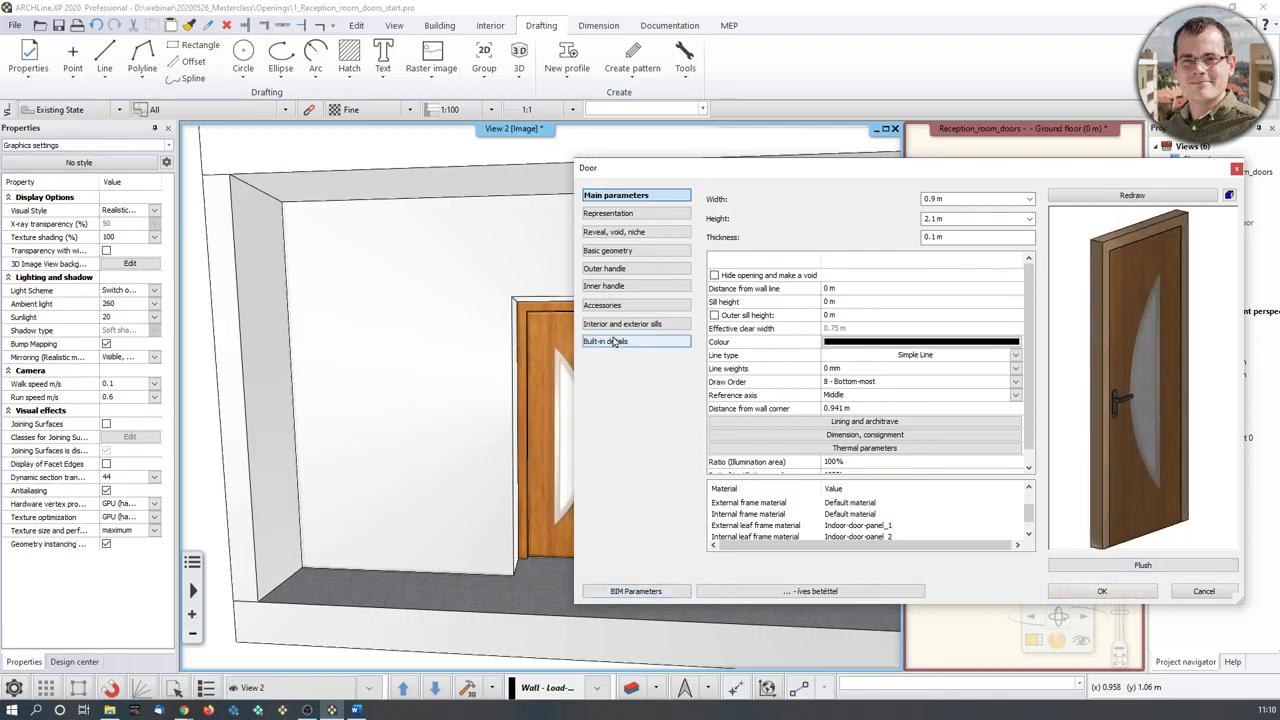
{"action": "left_click", "coordinate": [1102, 591]}
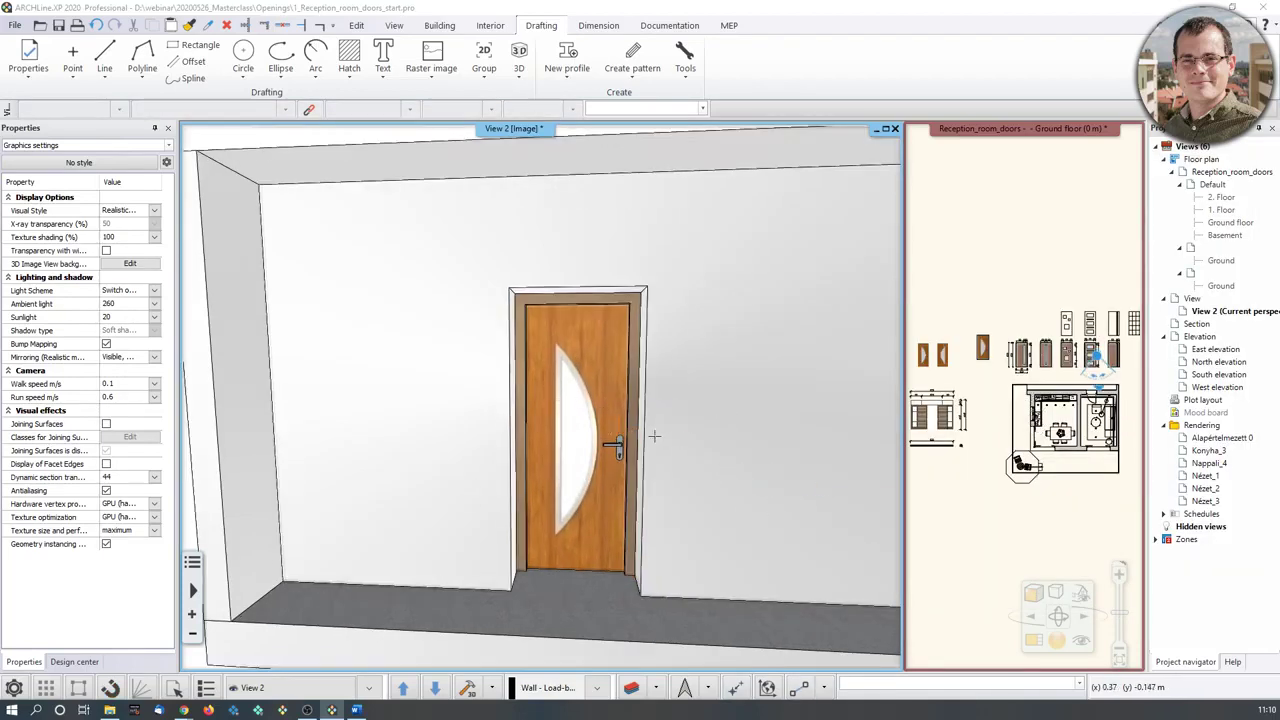
Examine the door in View 2 from both sides of the wall and review its properties without changing them.
{"action": "double_click", "coordinate": [622, 440]}
{"action": "left_click", "coordinate": [1204, 590]}
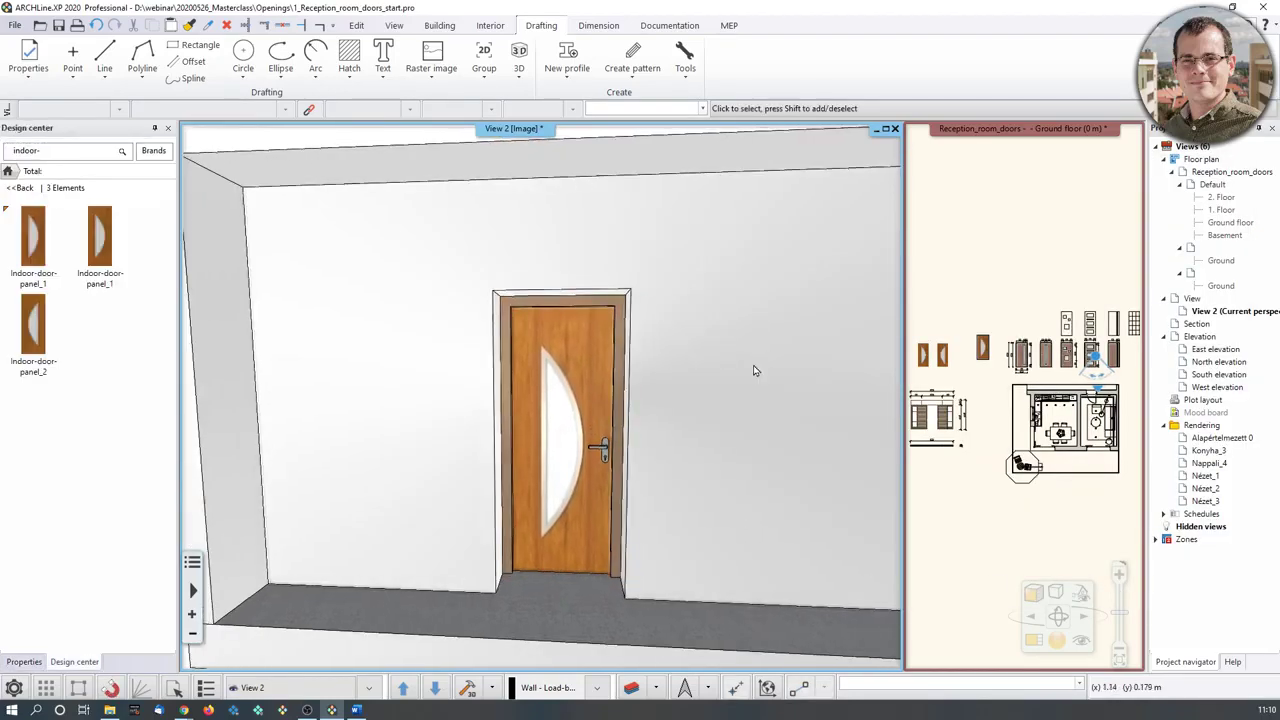
{"action": "scroll", "coordinate": [506, 374], "scroll_direction": "up", "scroll_amount": 5}
{"action": "scroll", "coordinate": [437, 365], "scroll_direction": "down", "scroll_amount": 5}
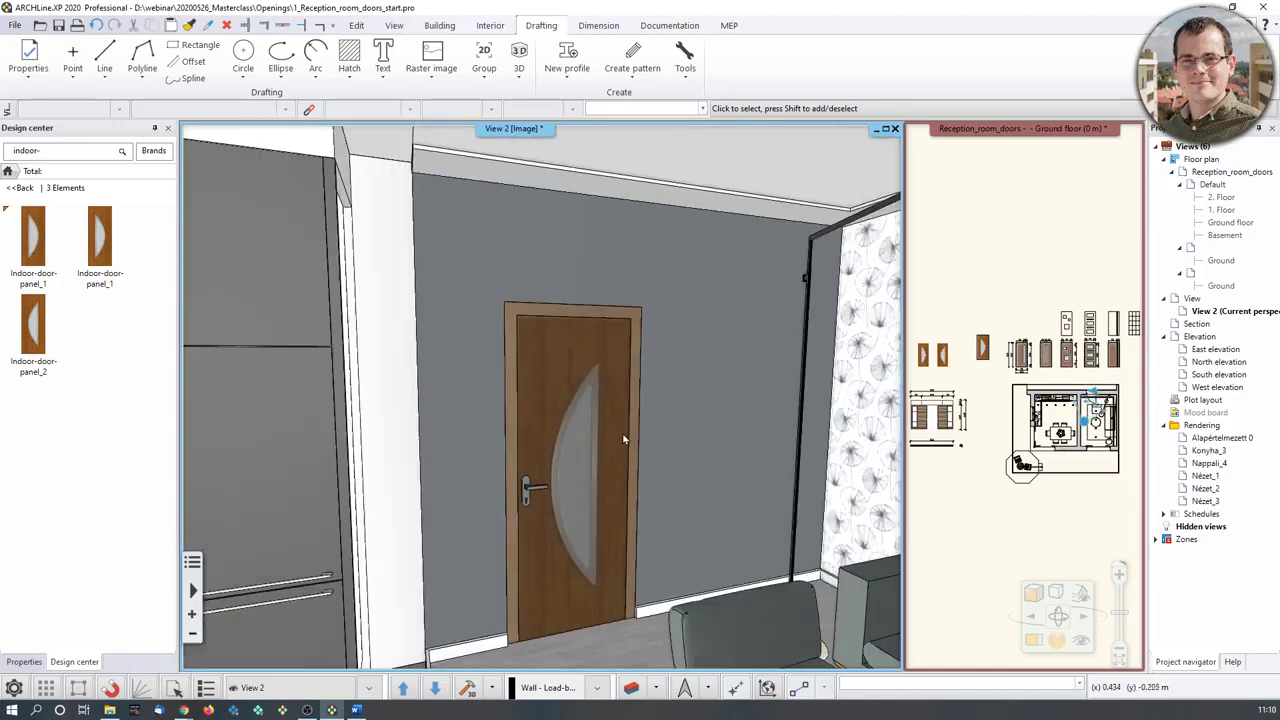
{"action": "left_click", "coordinate": [493, 468]}
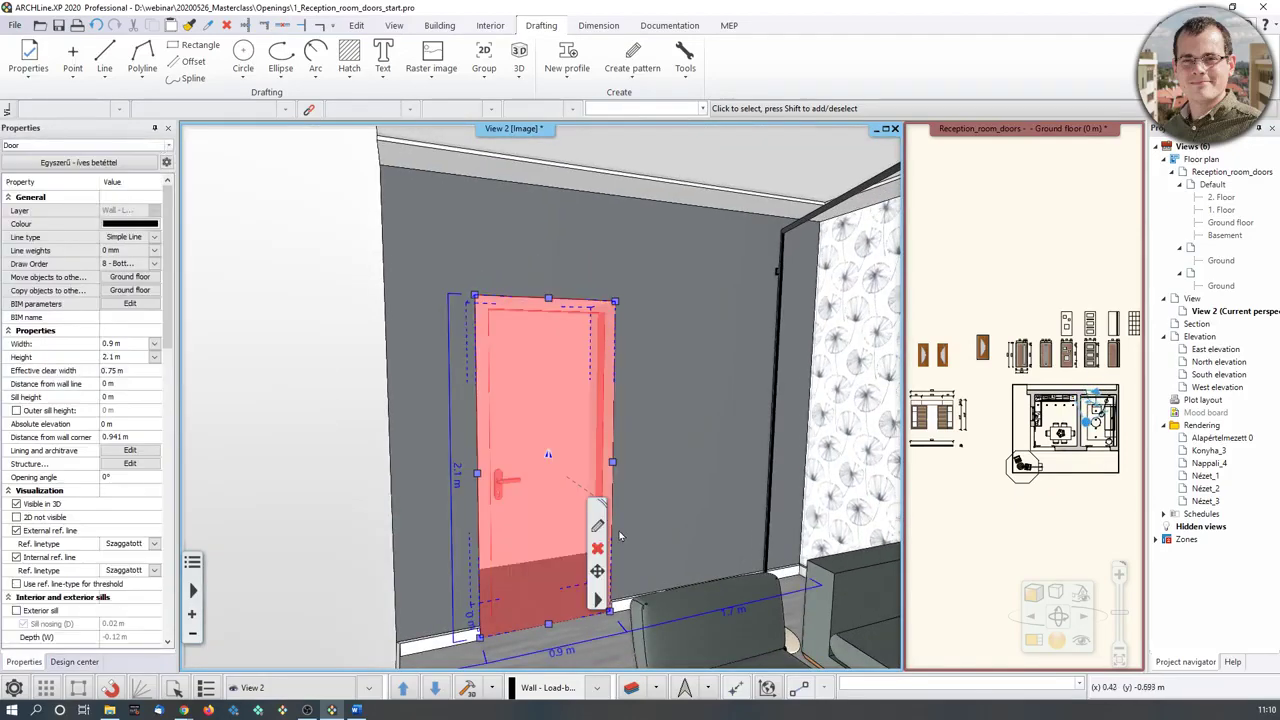
{"action": "left_click", "coordinate": [597, 525]}
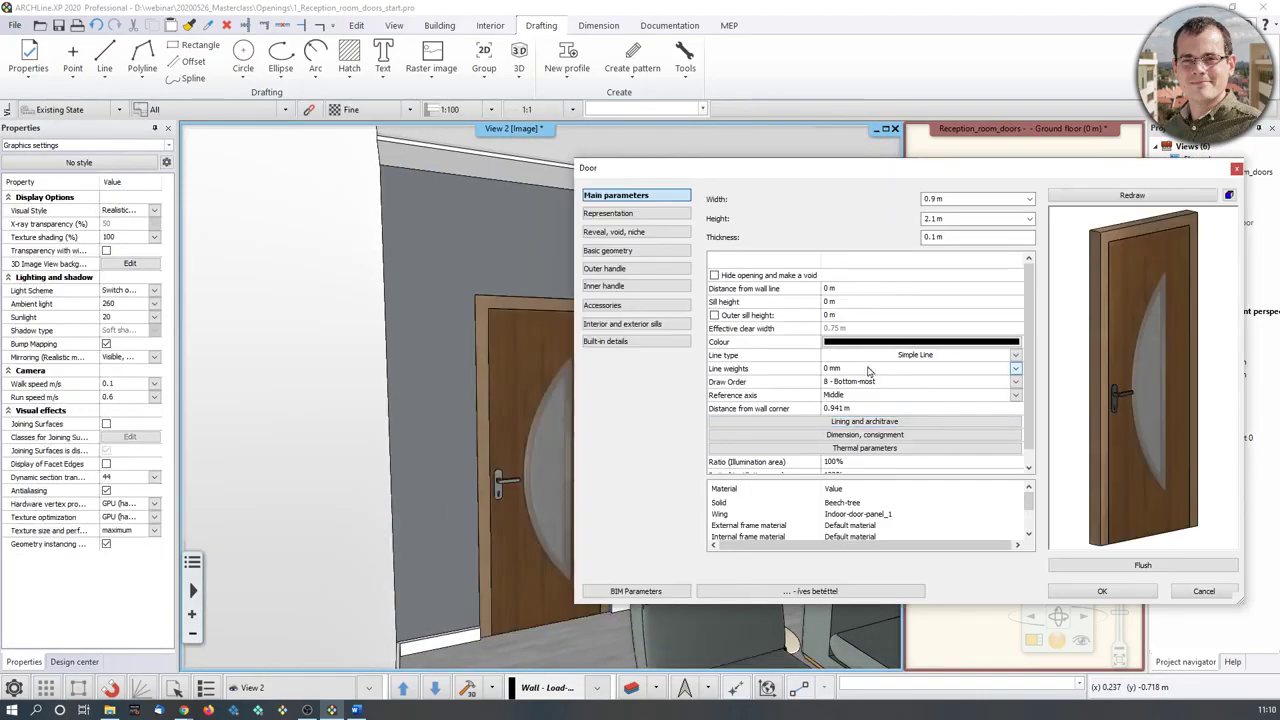
{"action": "left_click", "coordinate": [1237, 168]}
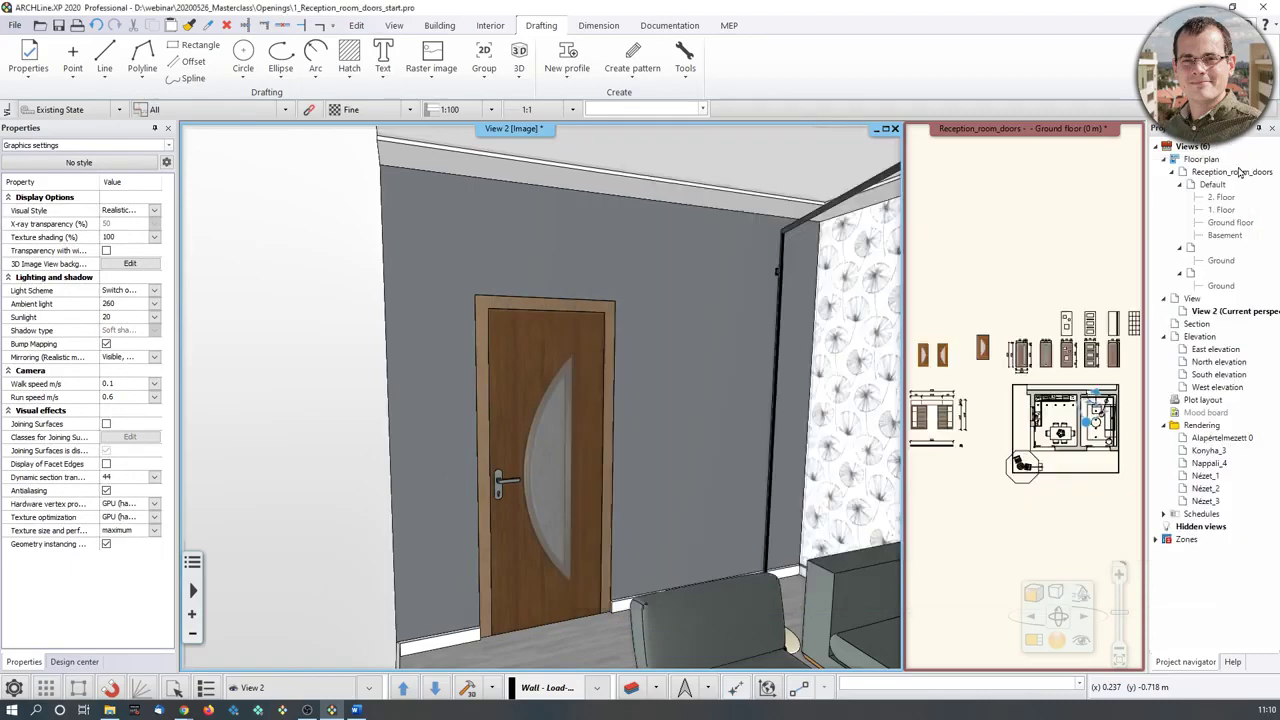
{"action": "scroll", "coordinate": [498, 542], "scroll_direction": "up", "scroll_amount": 2}
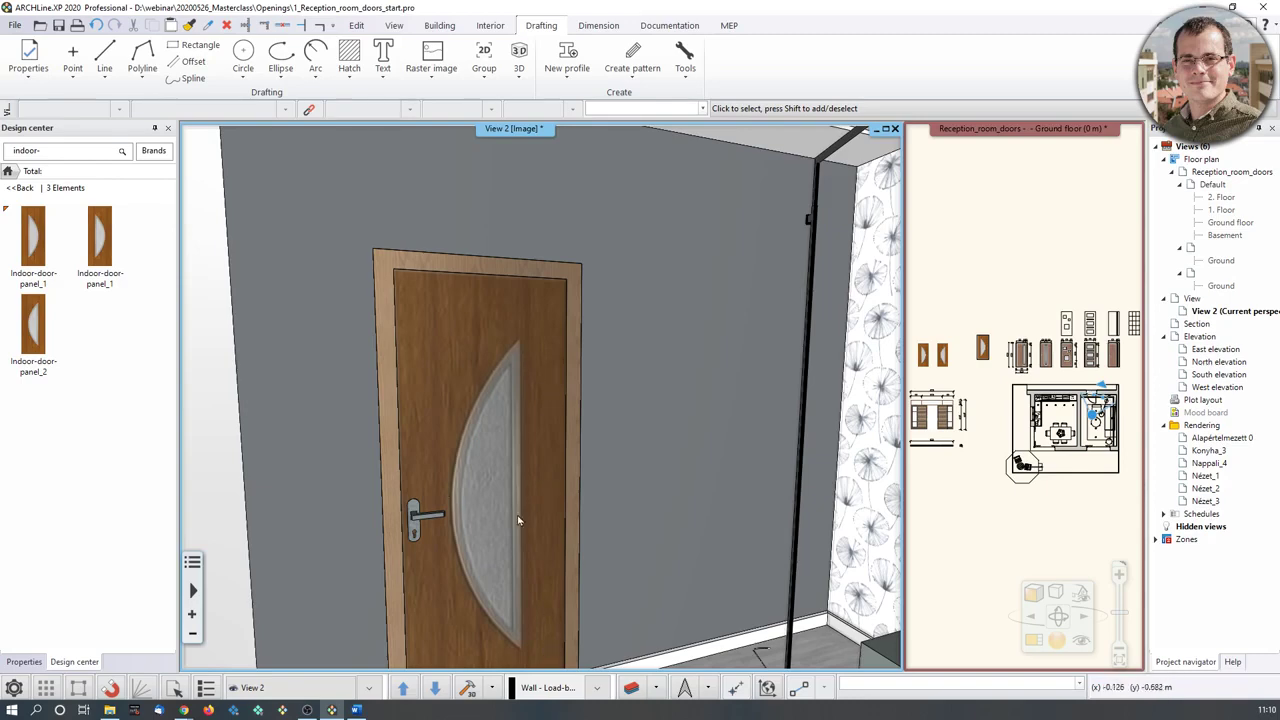
{"action": "middle_click_drag", "start_coordinate": [464, 436], "coordinate": [500, 402]}
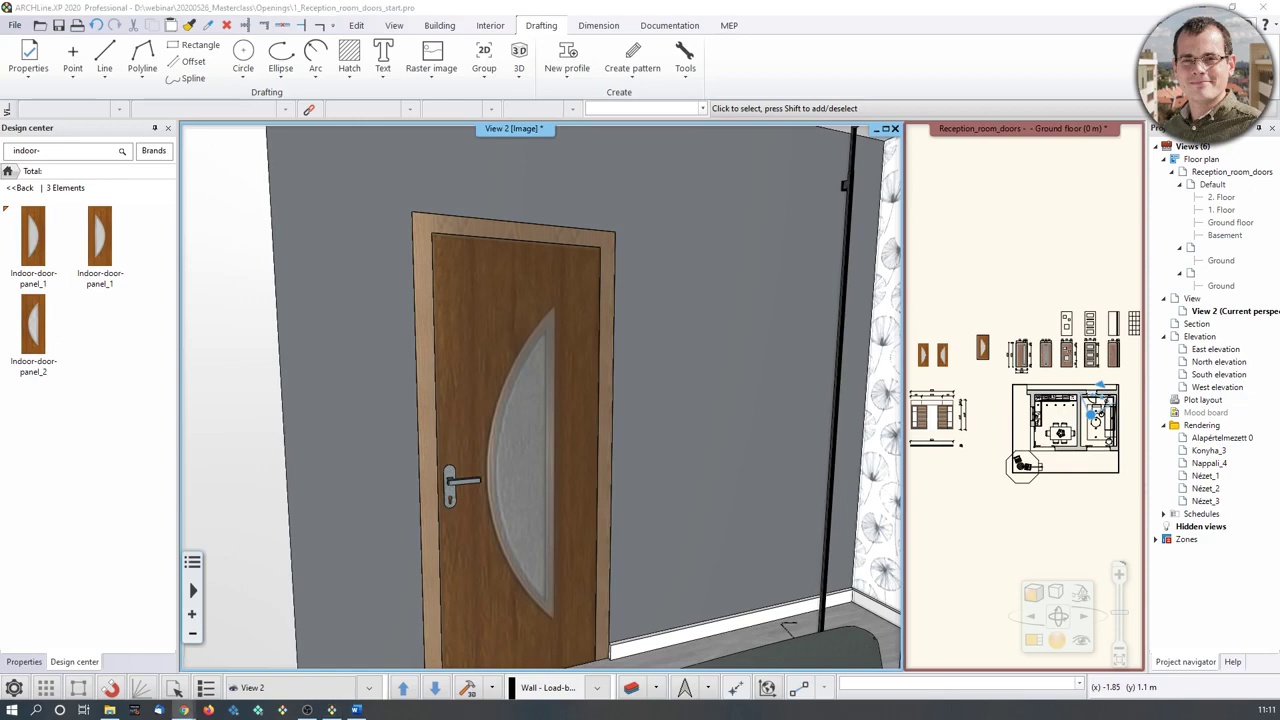
Open the 3D Warehouse browser and look through the featured models and collections on its home page.
{"action": "left_click", "coordinate": [441, 27]}
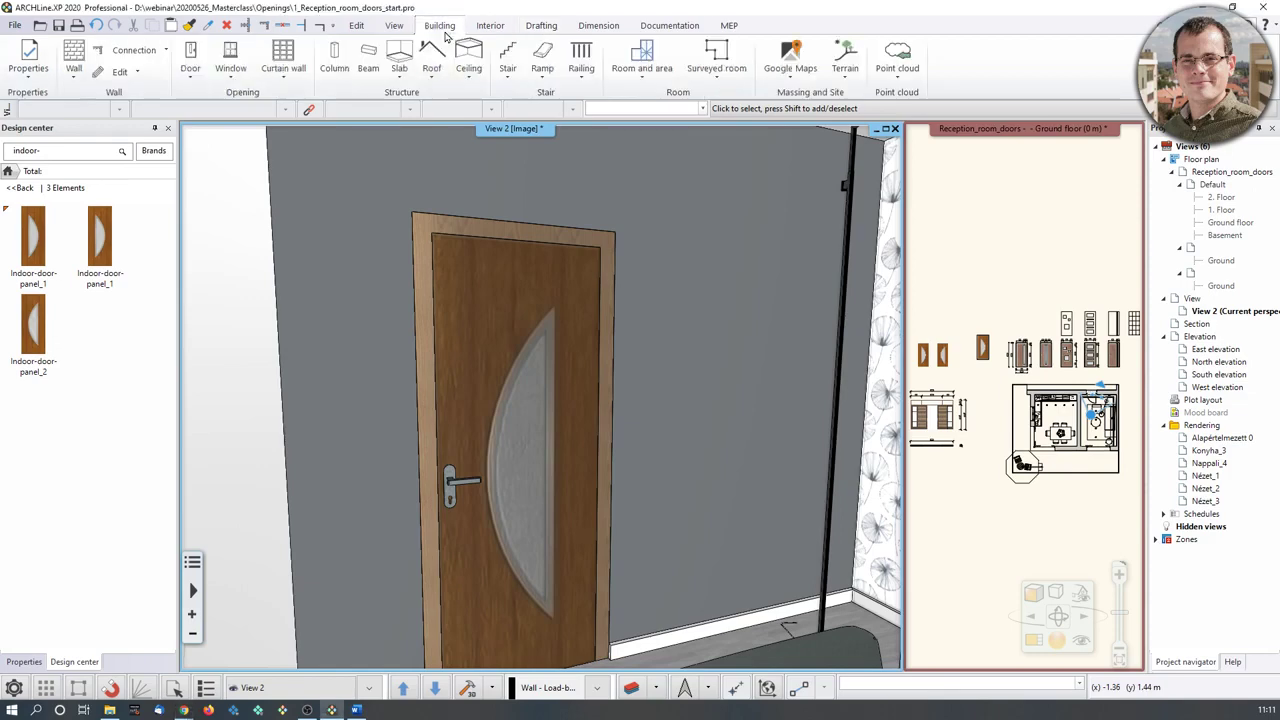
{"action": "left_click", "coordinate": [490, 26]}
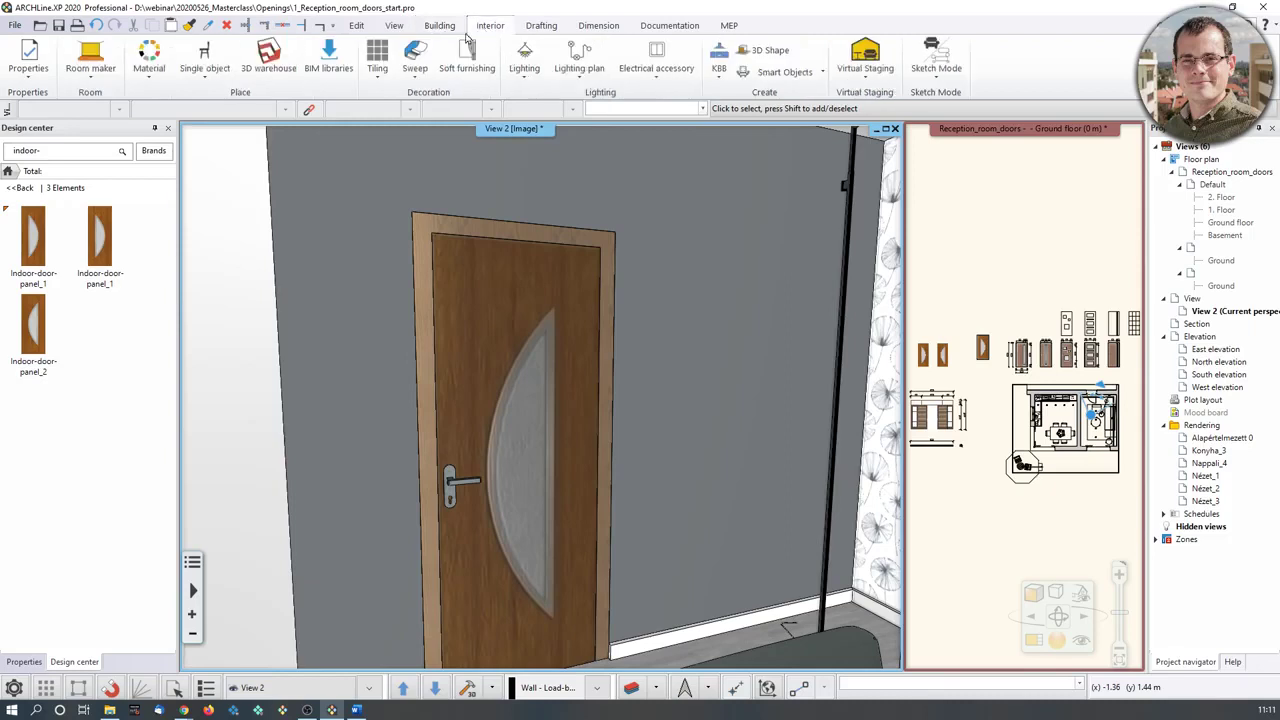
{"action": "left_click", "coordinate": [264, 66]}
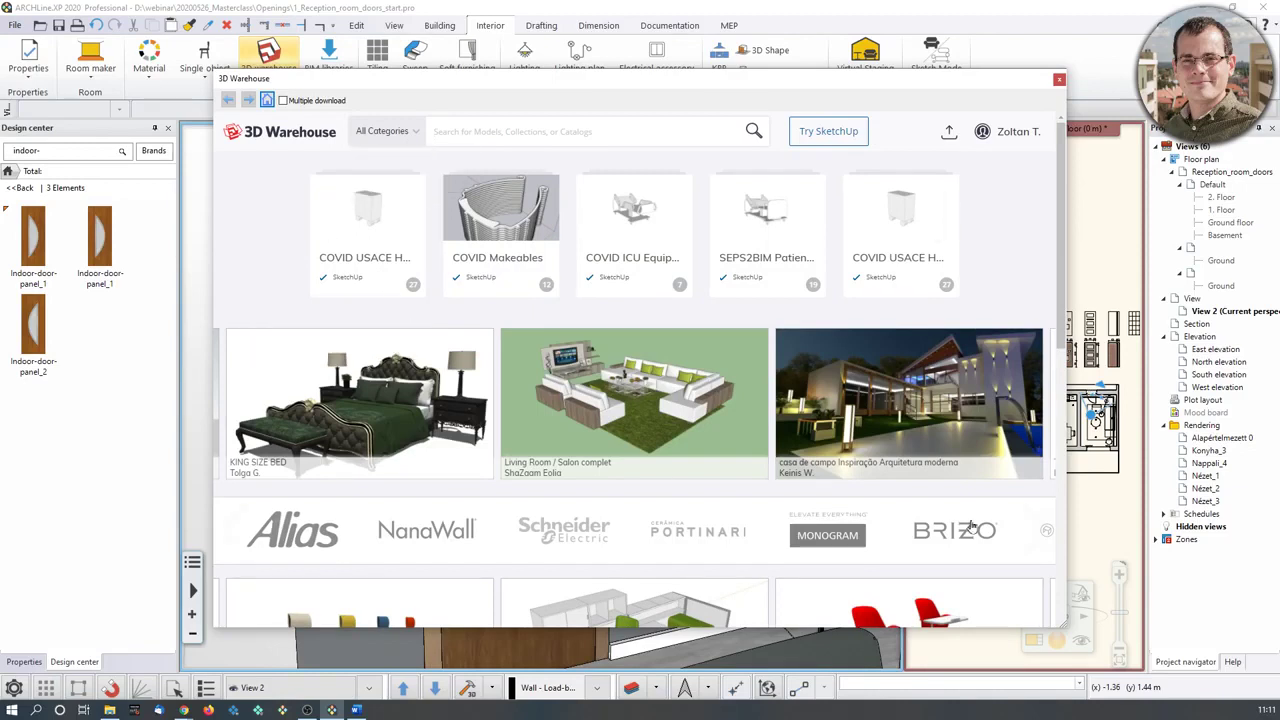
{"action": "scroll", "coordinate": [970, 528], "scroll_direction": "down", "scroll_amount": 3}
{"action": "scroll", "coordinate": [935, 463], "scroll_direction": "down", "scroll_amount": 2}
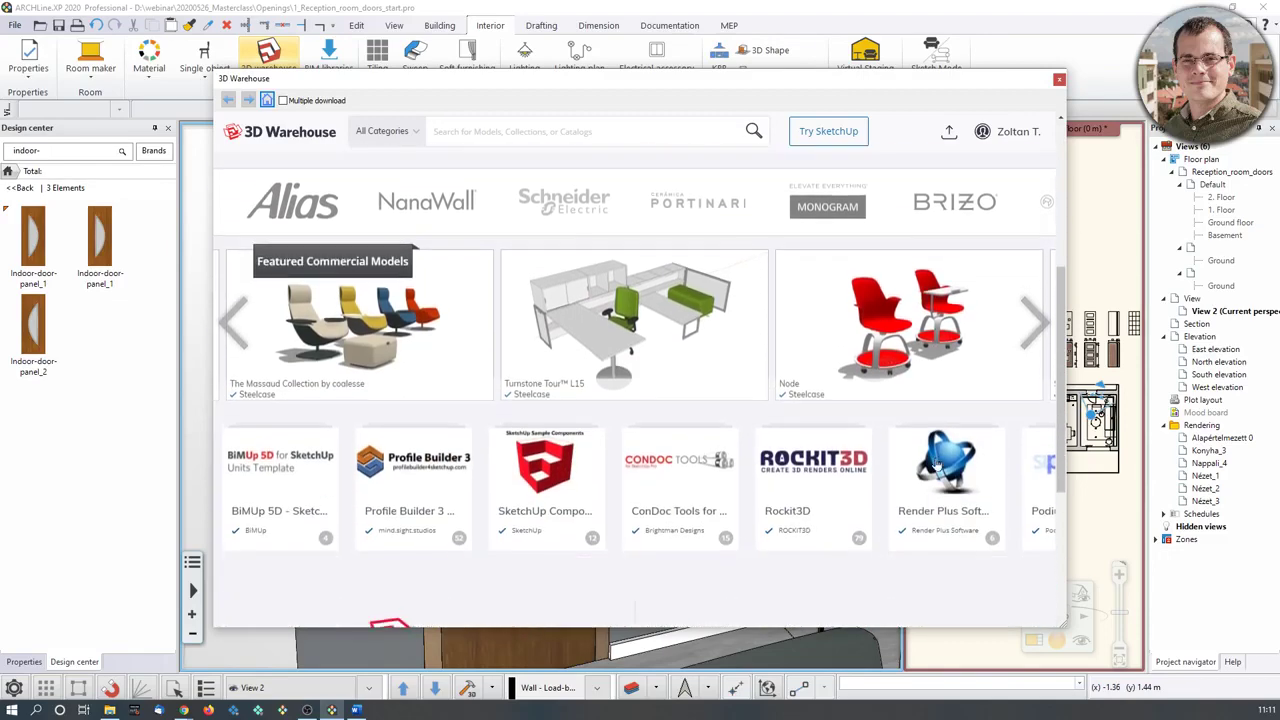
{"action": "scroll", "coordinate": [925, 450], "scroll_direction": "up", "scroll_amount": 5}
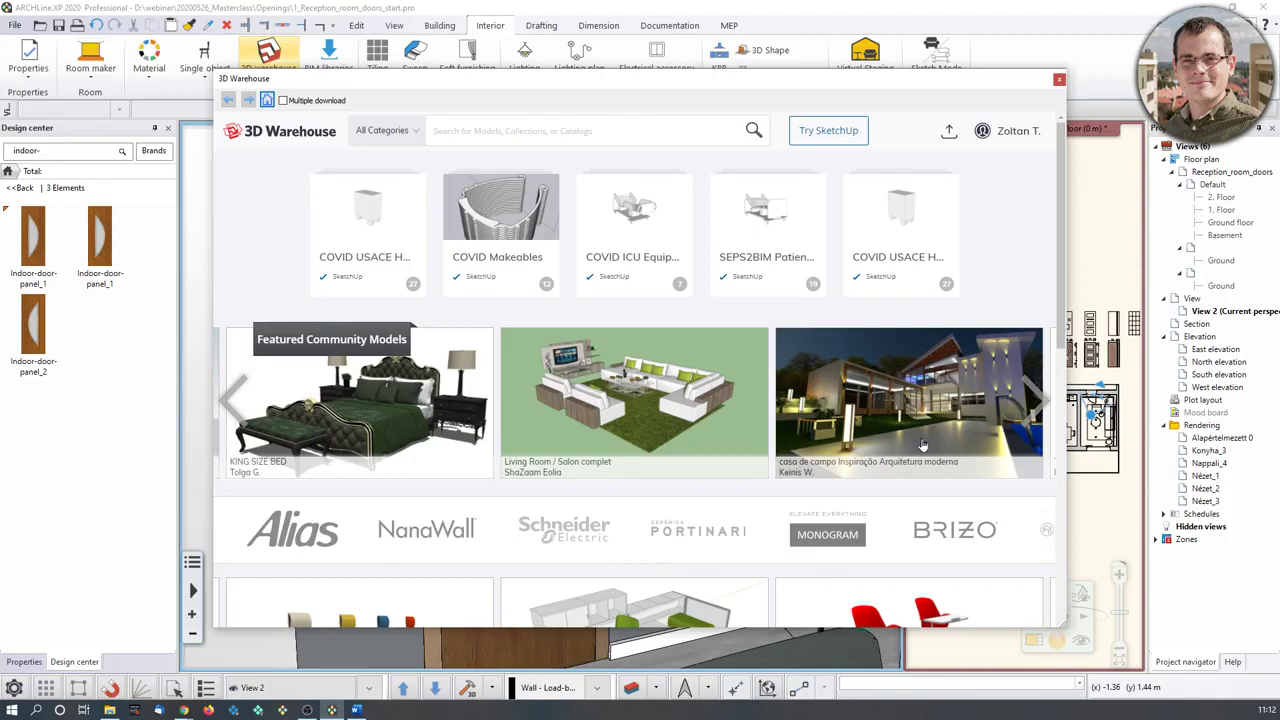
Search 3D Warehouse for "sliding door" and browse the listed models.
{"action": "type", "text": "sliding"}
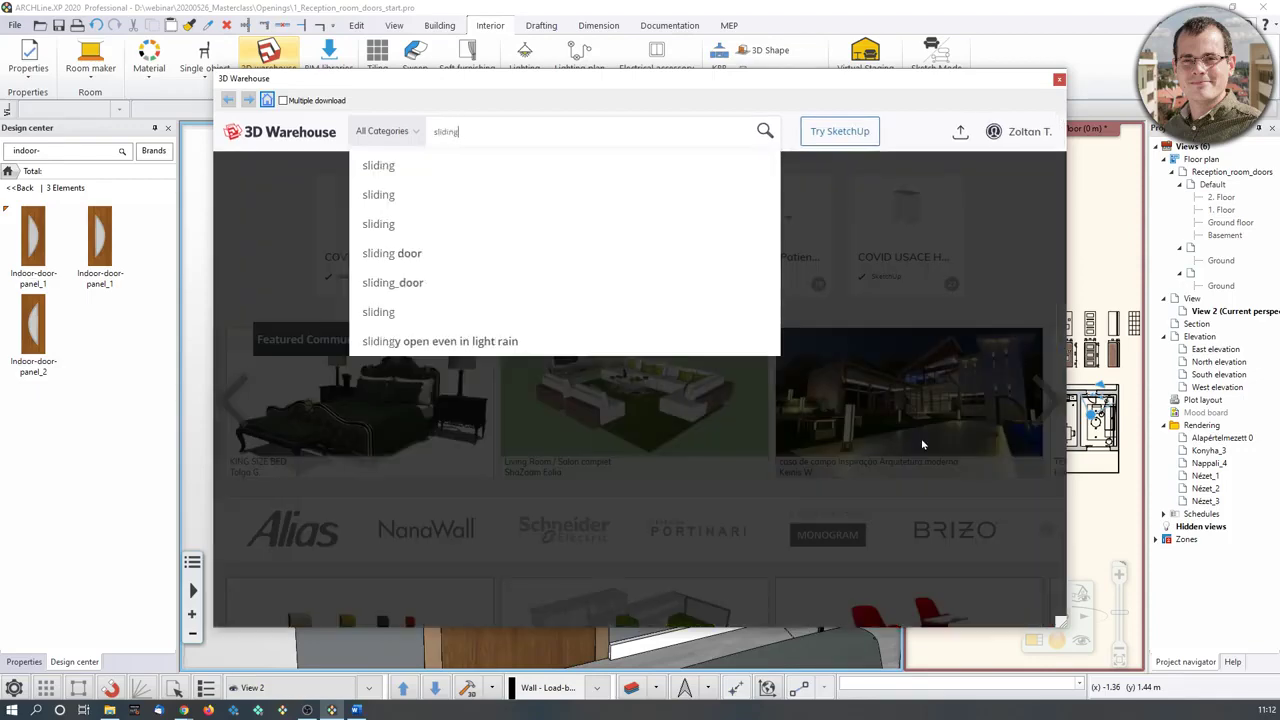
{"action": "type", "text": " door"}
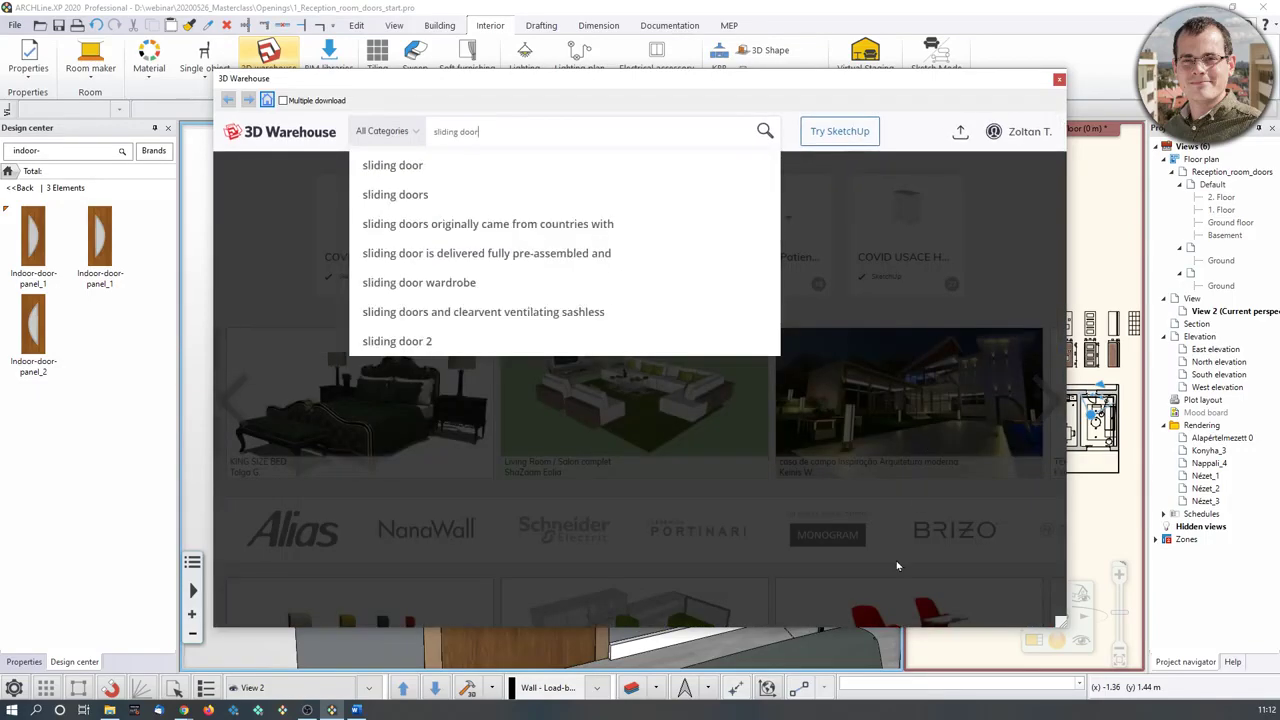
{"action": "key", "text": "Return"}
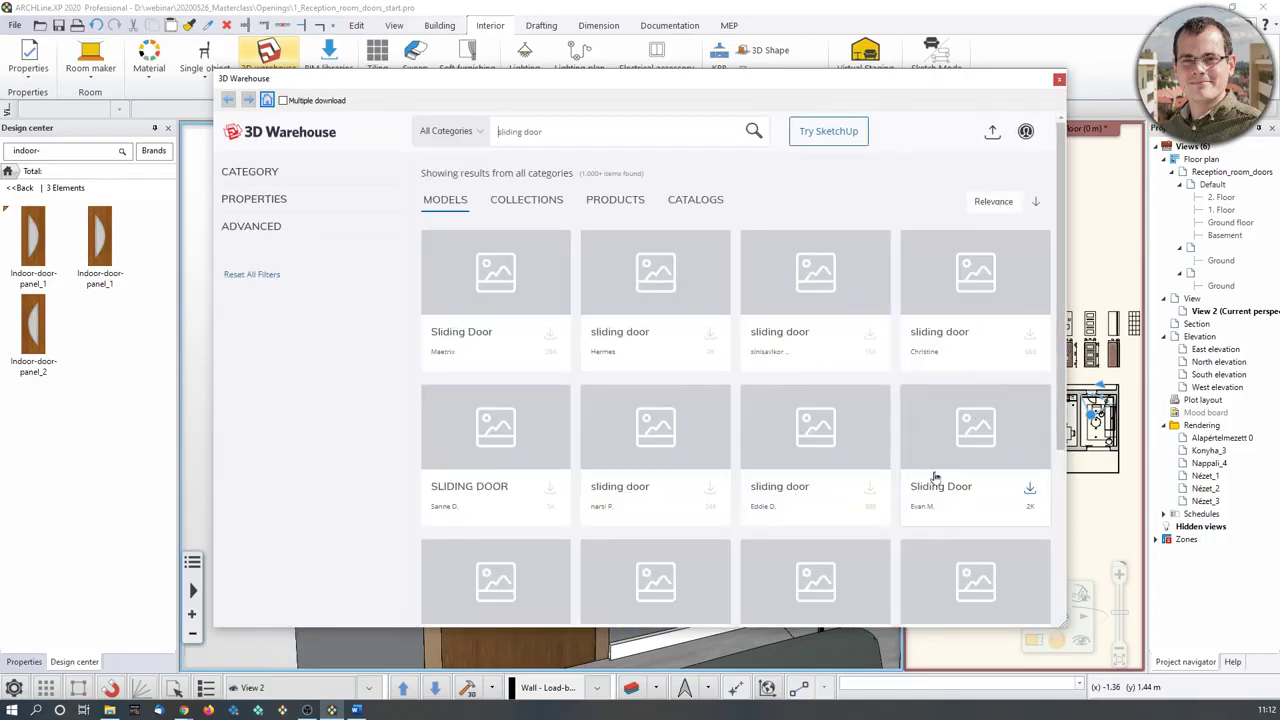
{"action": "scroll", "coordinate": [930, 472], "scroll_direction": "down", "scroll_amount": 10}
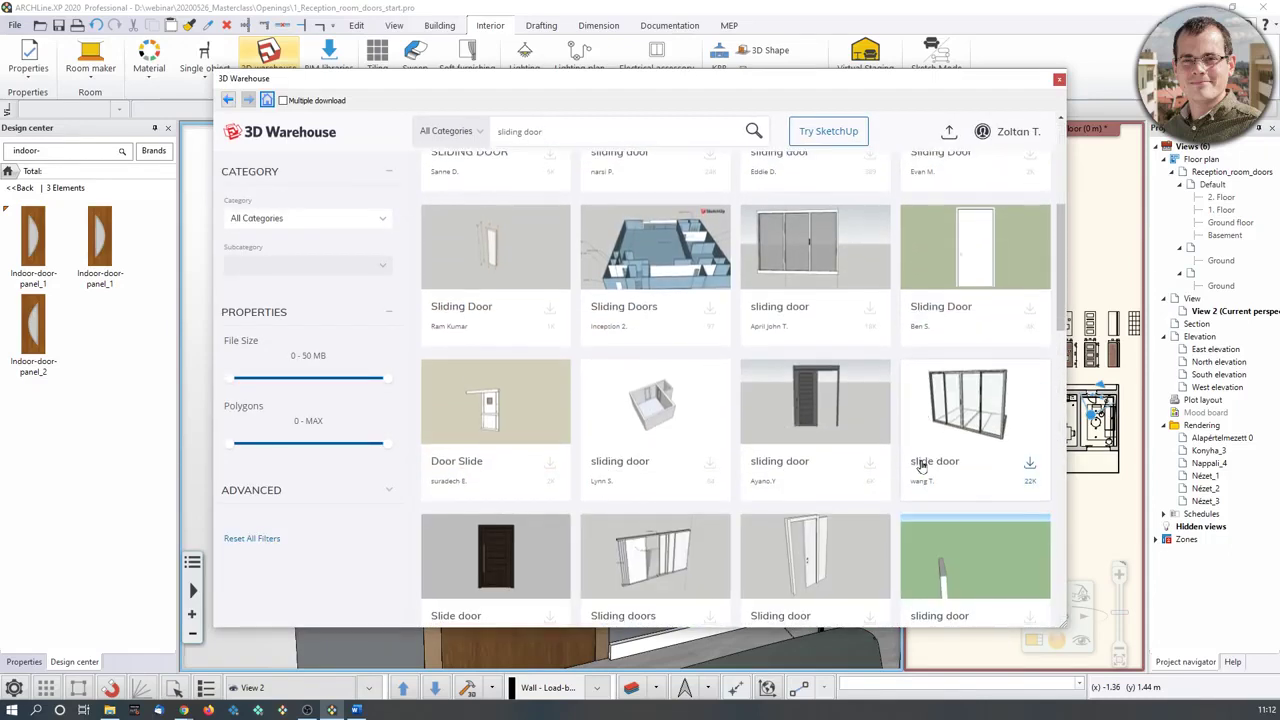
{"action": "scroll", "coordinate": [922, 467], "scroll_direction": "down", "scroll_amount": 10}
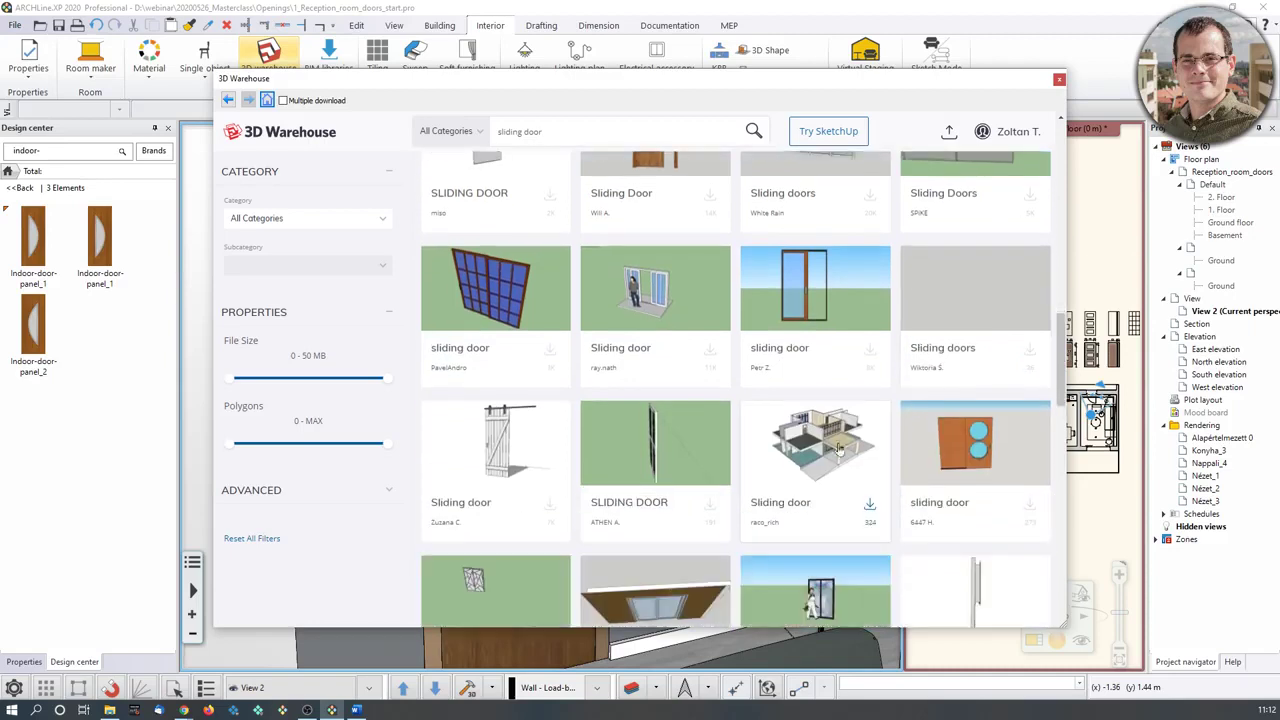
Search 3D Warehouse for "maykspin2" and open the details of the Sliding Door model with two leaves and blue glazing.
{"action": "left_click", "coordinate": [610, 134]}
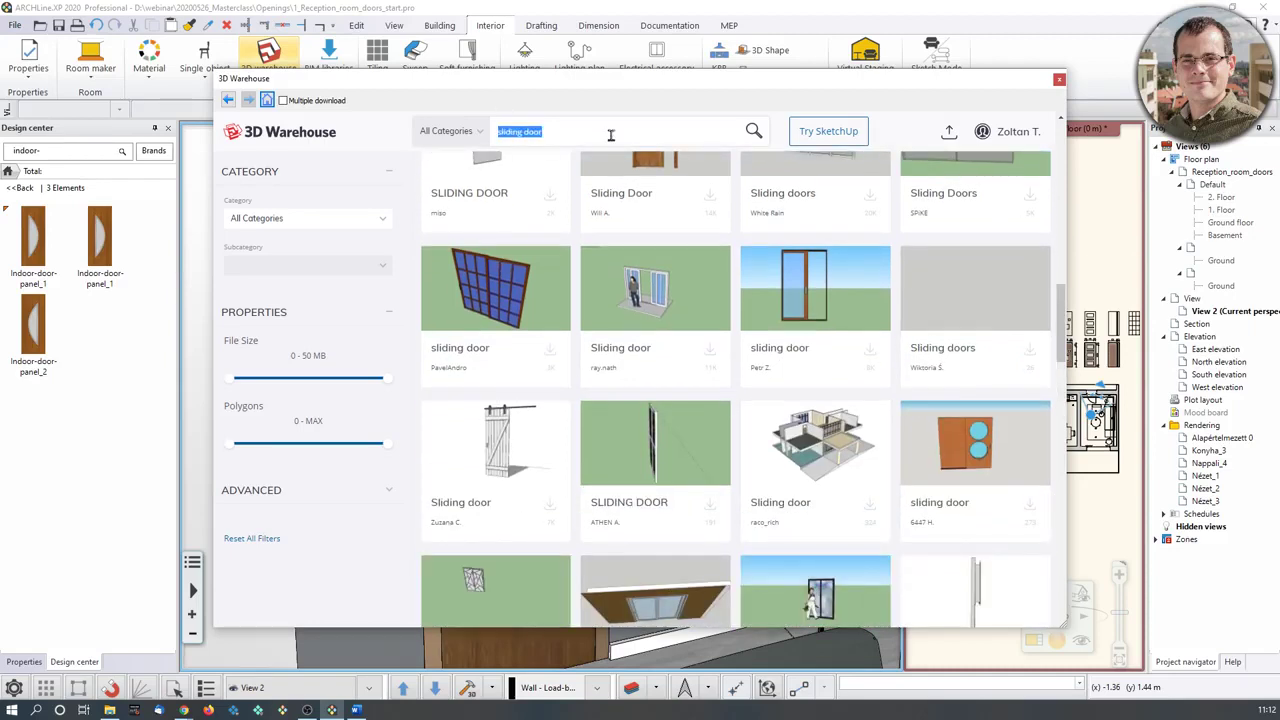
{"action": "type", "text": "may"}
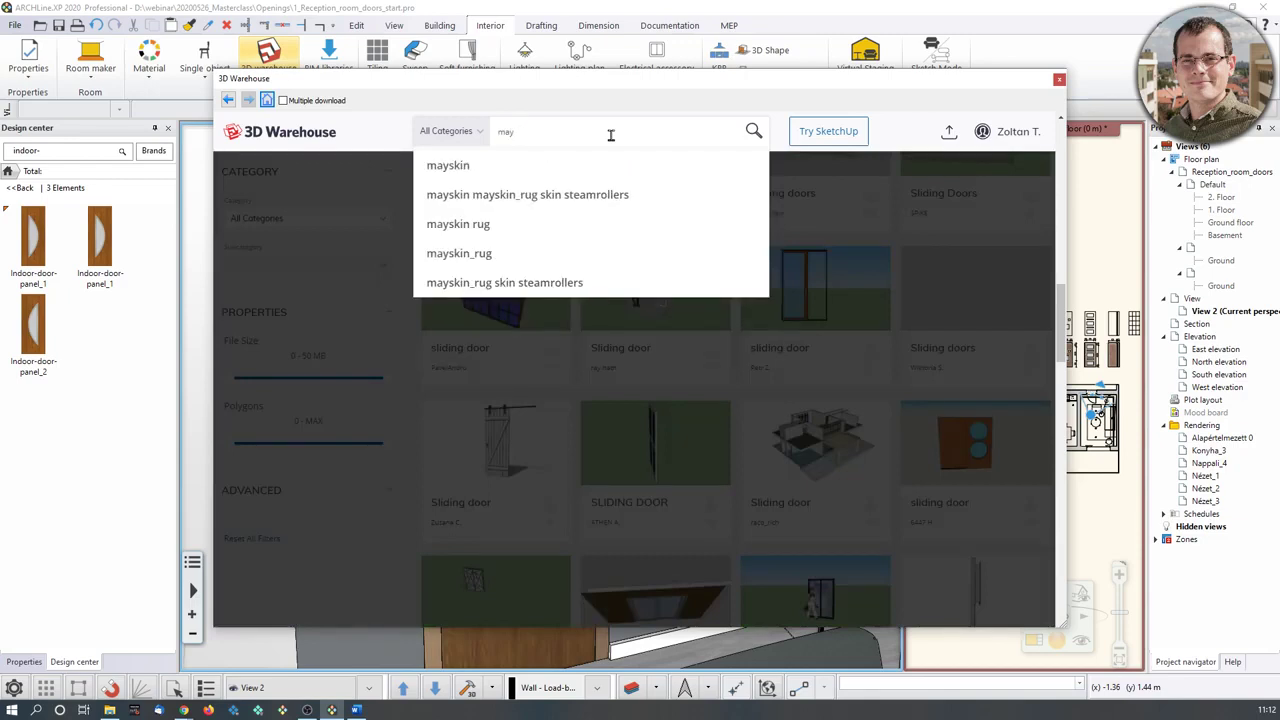
{"action": "type", "text": "skkspin"}
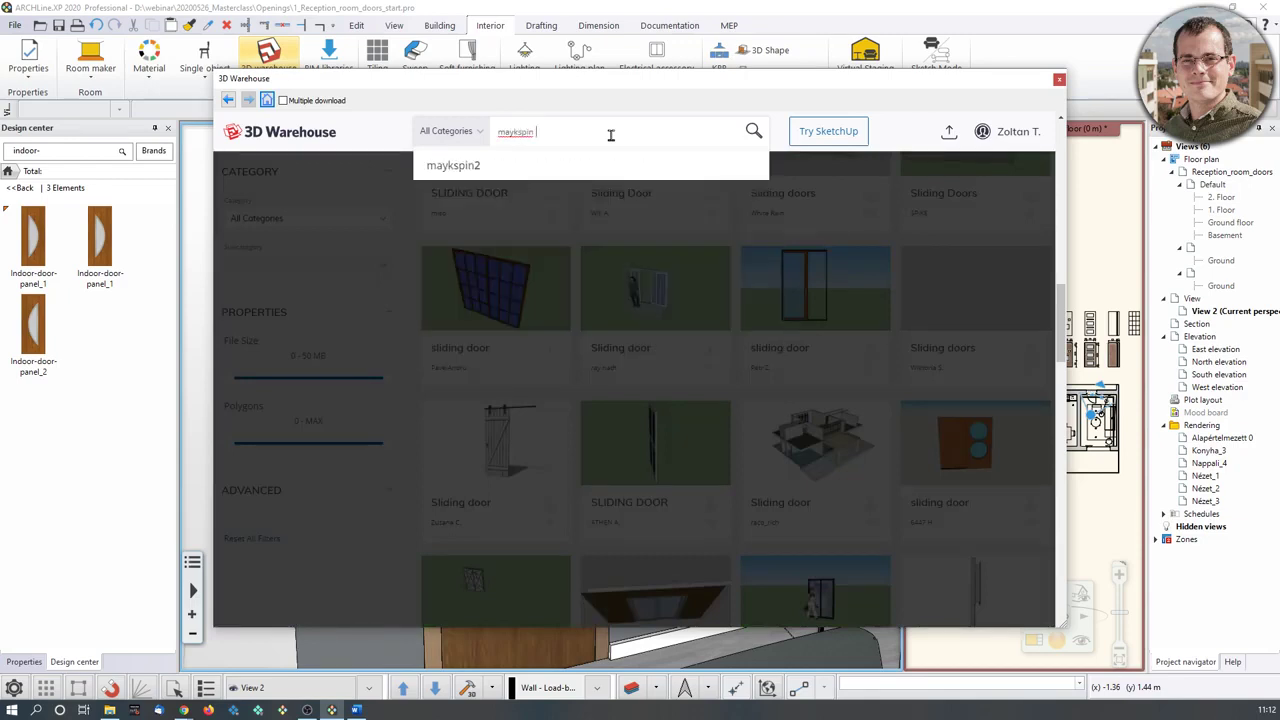
{"action": "left_click", "coordinate": [640, 172]}
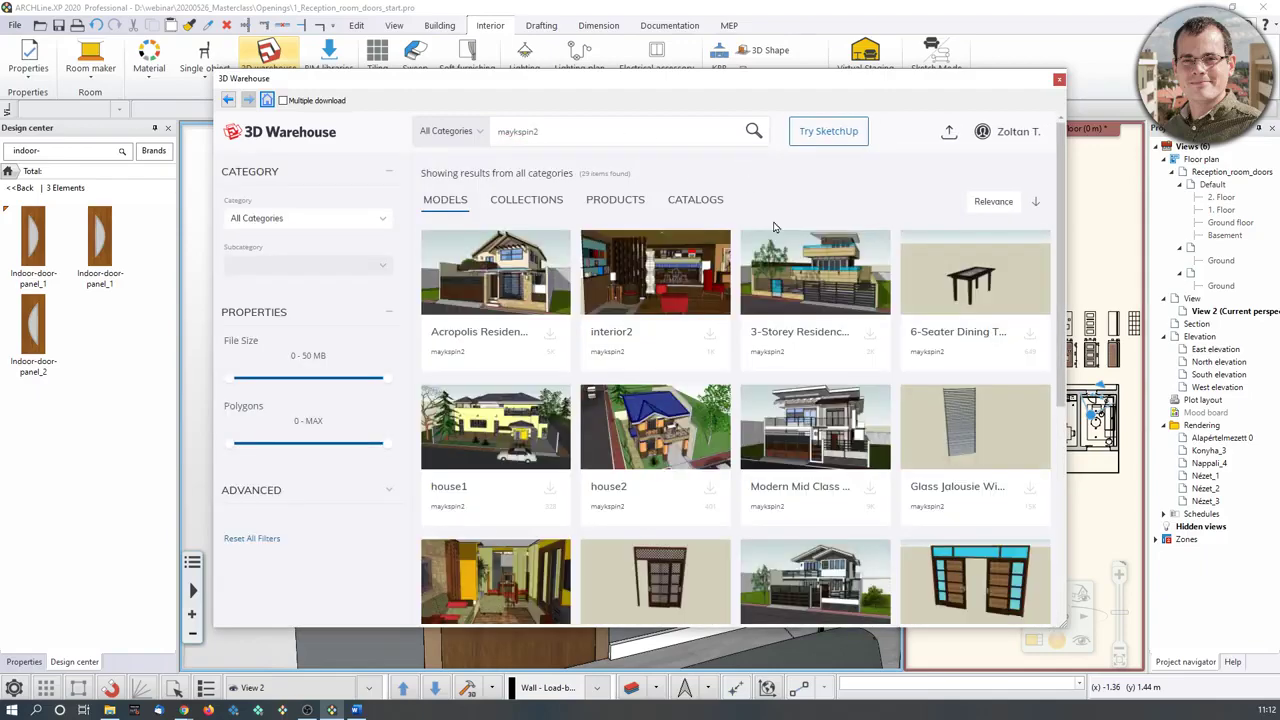
{"action": "scroll", "coordinate": [1010, 435], "scroll_direction": "down", "scroll_amount": 2}
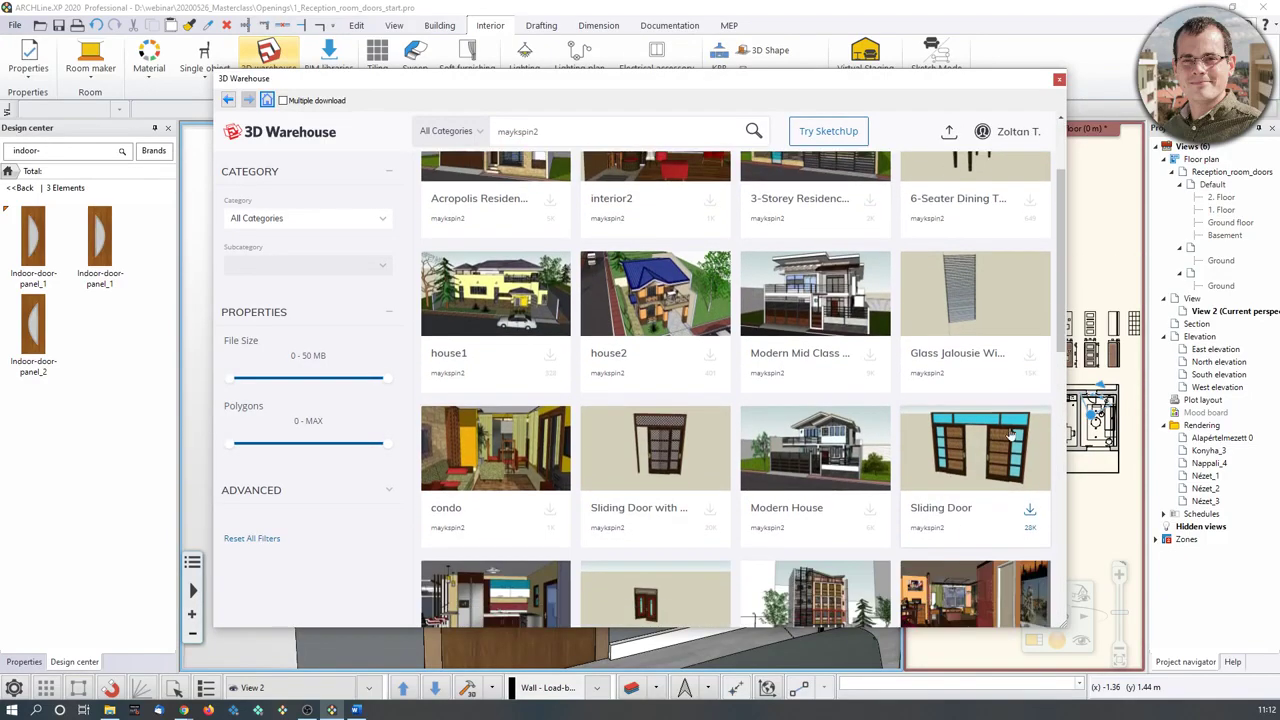
{"action": "left_click", "coordinate": [1000, 440]}
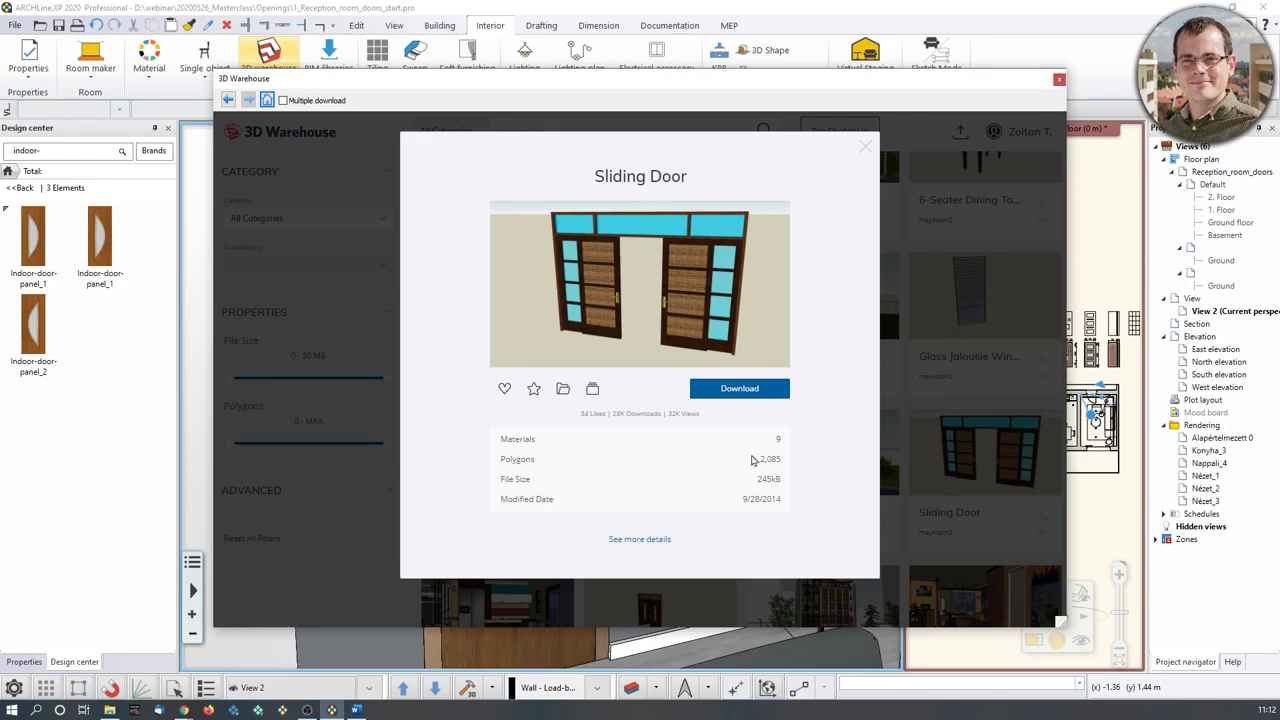
Review the Sliding Door model's polygon count and download the model into the project.
{"action": "left_click_drag", "start_coordinate": [762, 460], "coordinate": [768, 461]}
{"action": "left_click", "coordinate": [796, 464]}
{"action": "left_click", "coordinate": [776, 389]}
{"action": "left_click", "coordinate": [727, 418]}
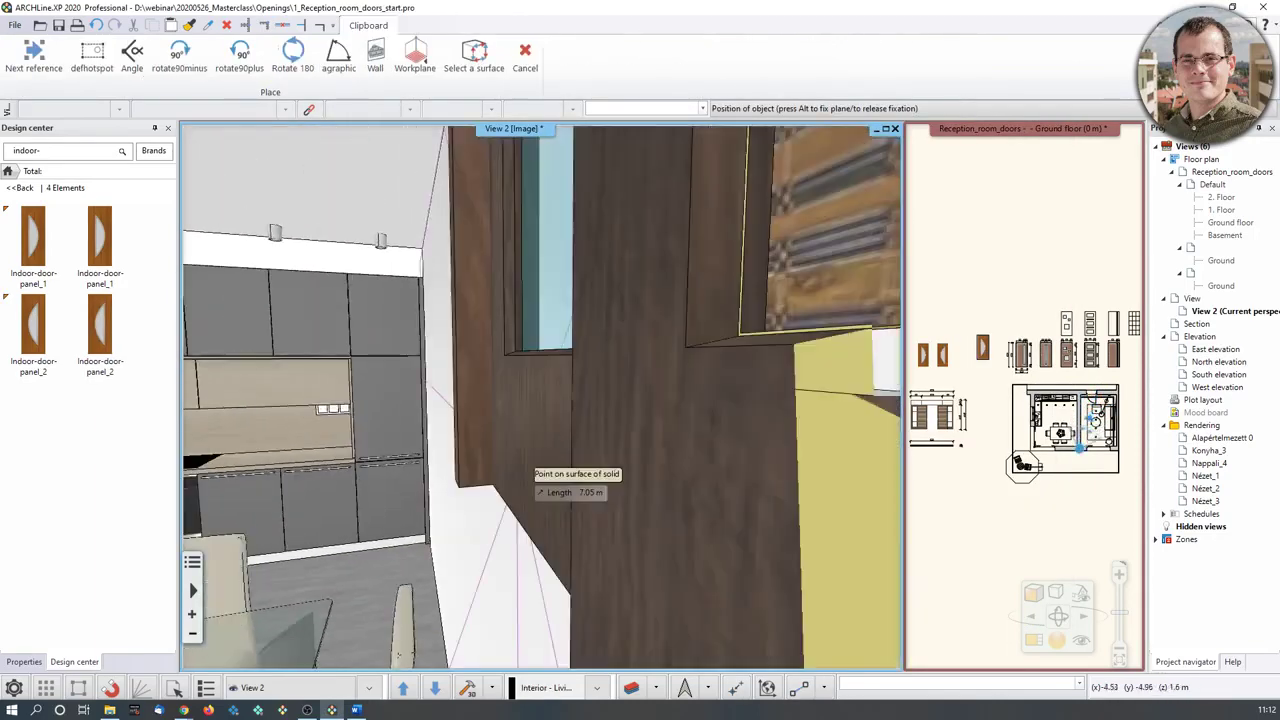
Place the downloaded sliding door model in the empty space outside the house, beside the terrace railing.
{"action": "scroll", "coordinate": [436, 480], "scroll_direction": "down", "scroll_amount": 5}
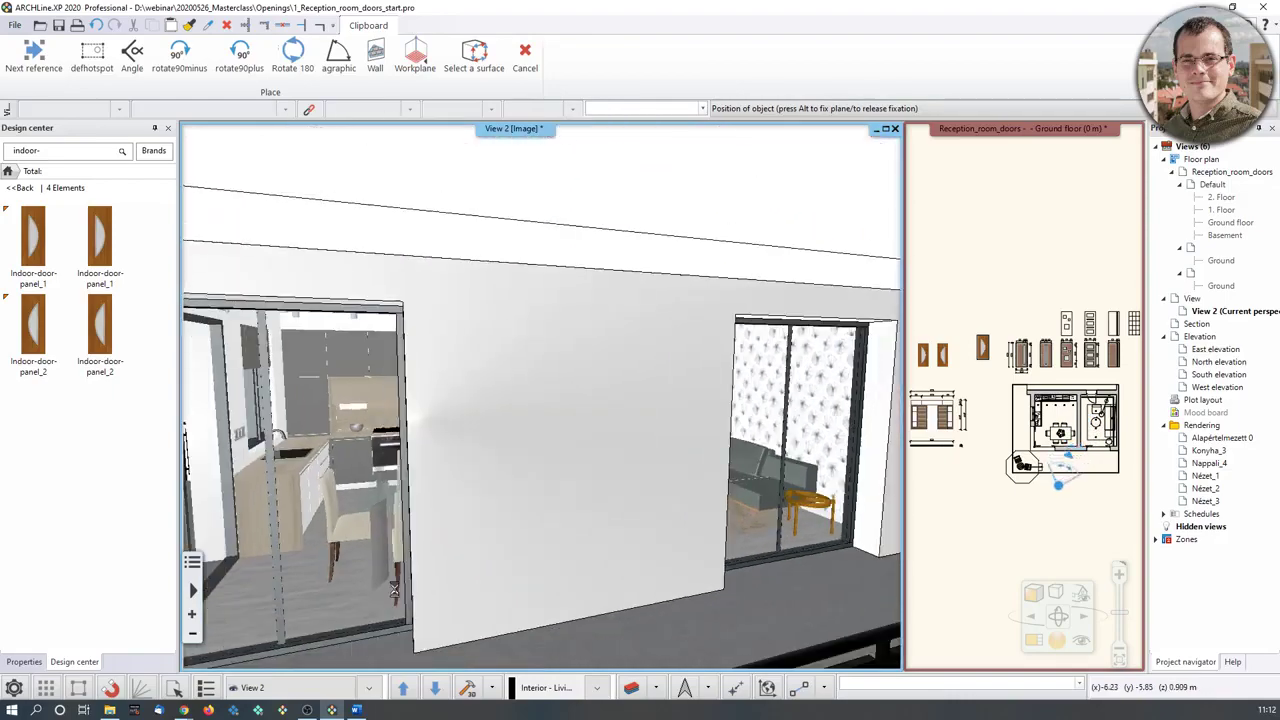
{"action": "scroll", "coordinate": [432, 550], "scroll_direction": "down", "scroll_amount": 5}
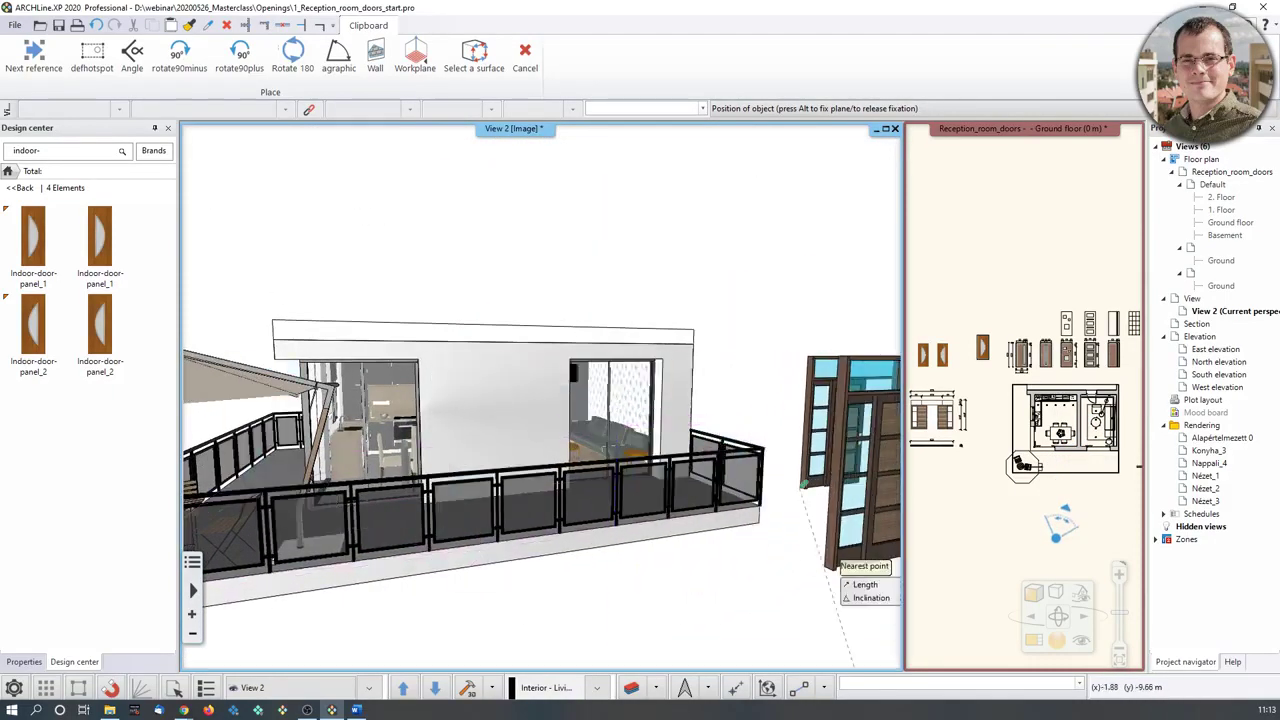
{"action": "left_click", "coordinate": [801, 492]}
{"action": "scroll", "coordinate": [803, 550], "scroll_direction": "up", "scroll_amount": 5}
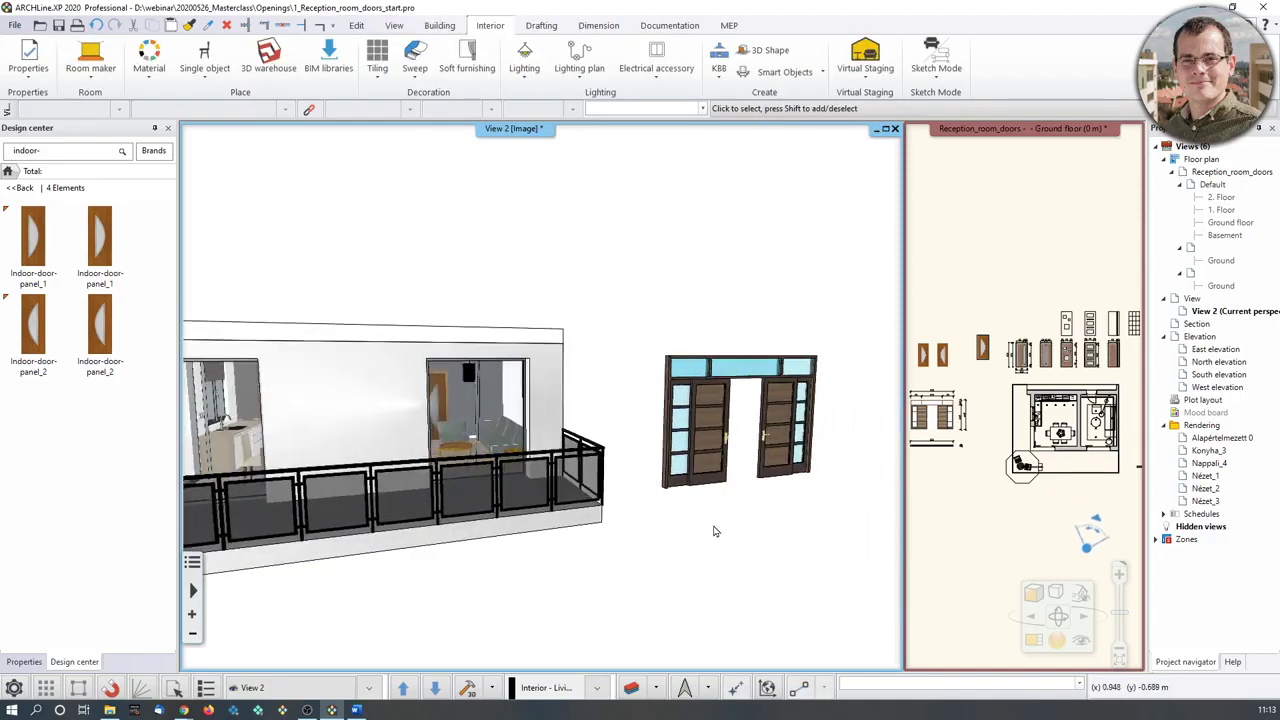
Review the placed sliding door's object placement settings and close them without changing anything.
{"action": "scroll", "coordinate": [790, 490], "scroll_direction": "up", "scroll_amount": 5}
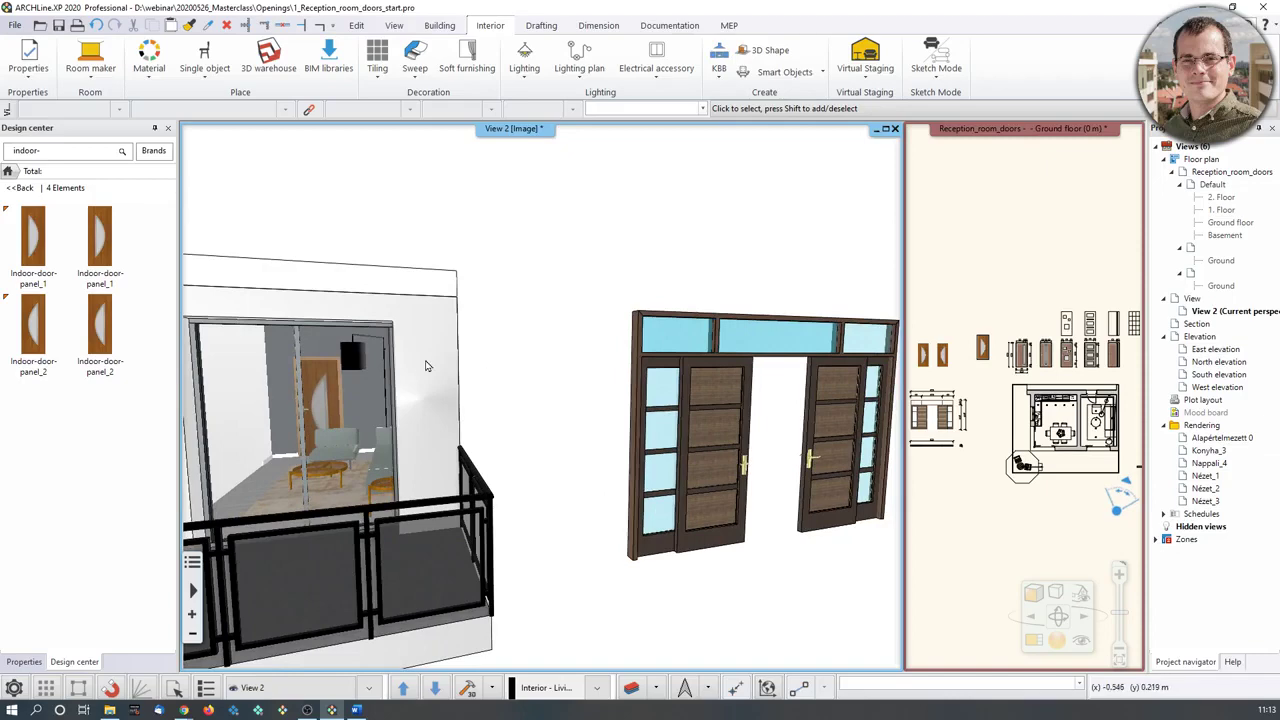
{"action": "scroll", "coordinate": [506, 406], "scroll_direction": "up", "scroll_amount": 5}
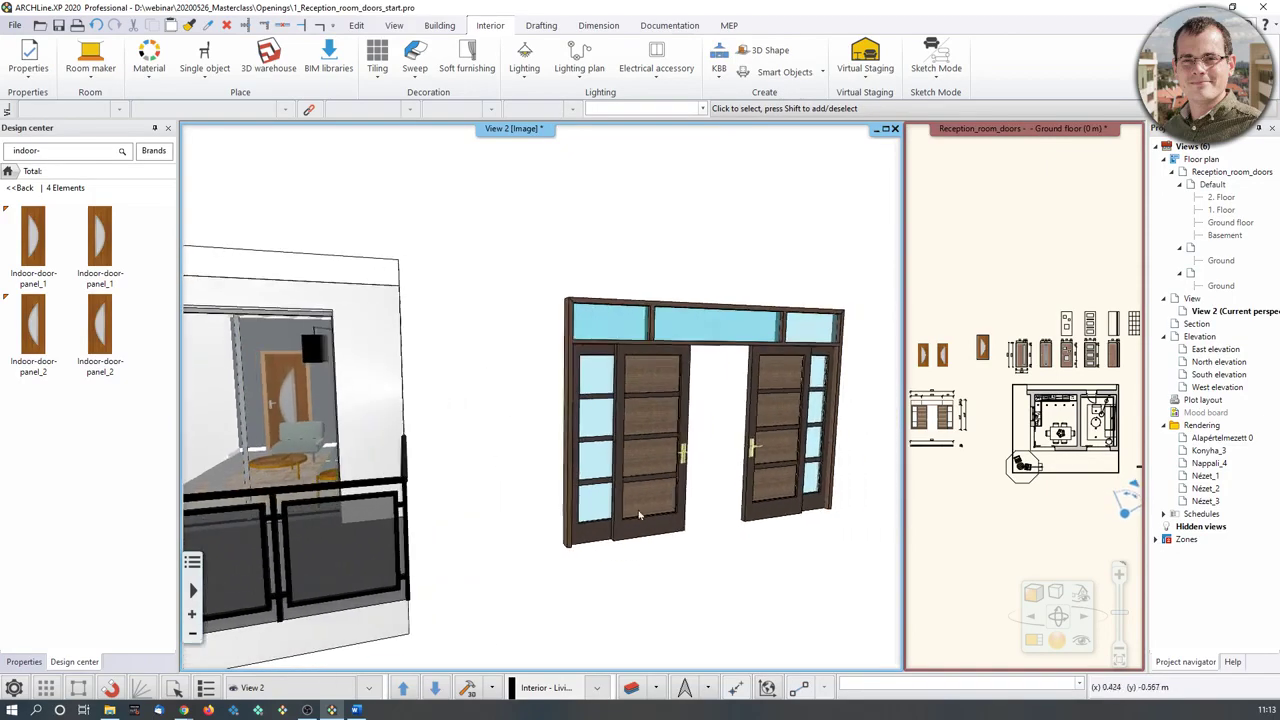
{"action": "scroll", "coordinate": [655, 495], "scroll_direction": "up", "scroll_amount": 2}
{"action": "left_click", "coordinate": [680, 515]}
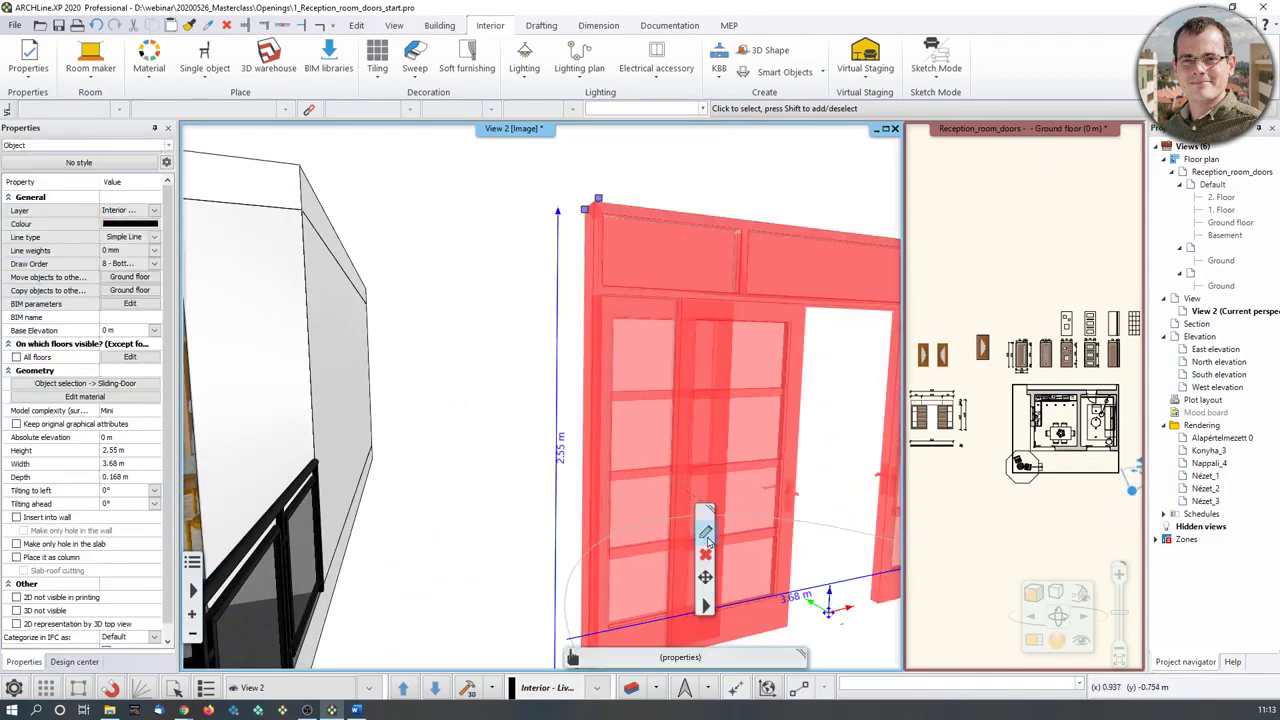
{"action": "left_click", "coordinate": [705, 532]}
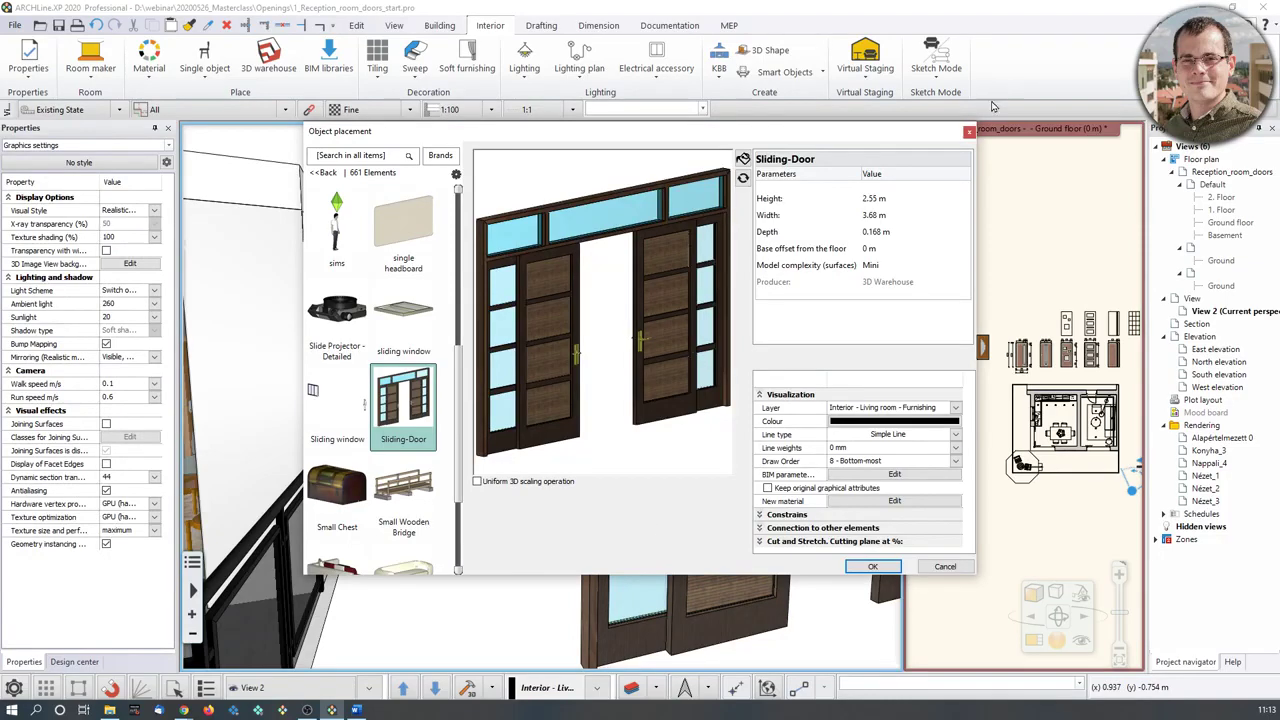
{"action": "left_click", "coordinate": [970, 135]}
{"action": "scroll", "coordinate": [686, 337], "scroll_direction": "down", "scroll_amount": 2}
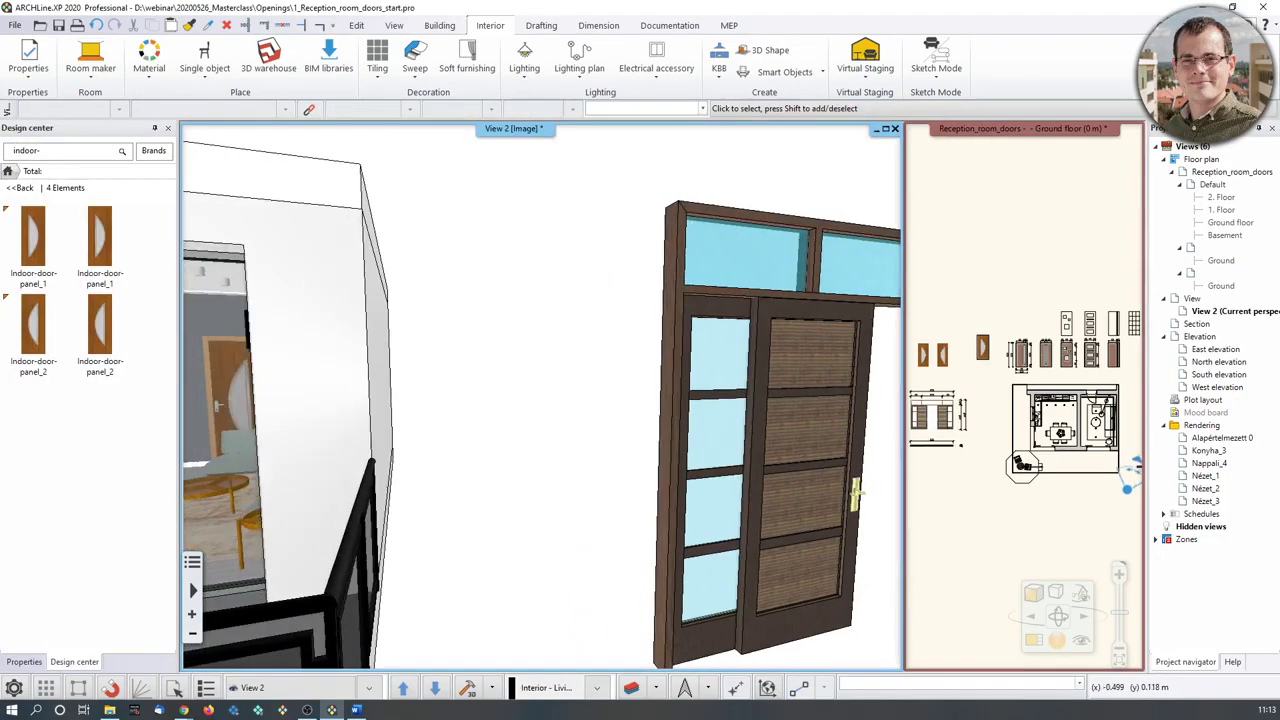
Draw a straight wall about 6.49 m long behind the sliding door on the ground floor plan, using the 1 rétegu 38-as fal style.
{"action": "middle_click_drag", "start_coordinate": [1068, 482], "coordinate": [1020, 472]}
{"action": "scroll", "coordinate": [697, 450], "scroll_direction": "down", "scroll_amount": 2}
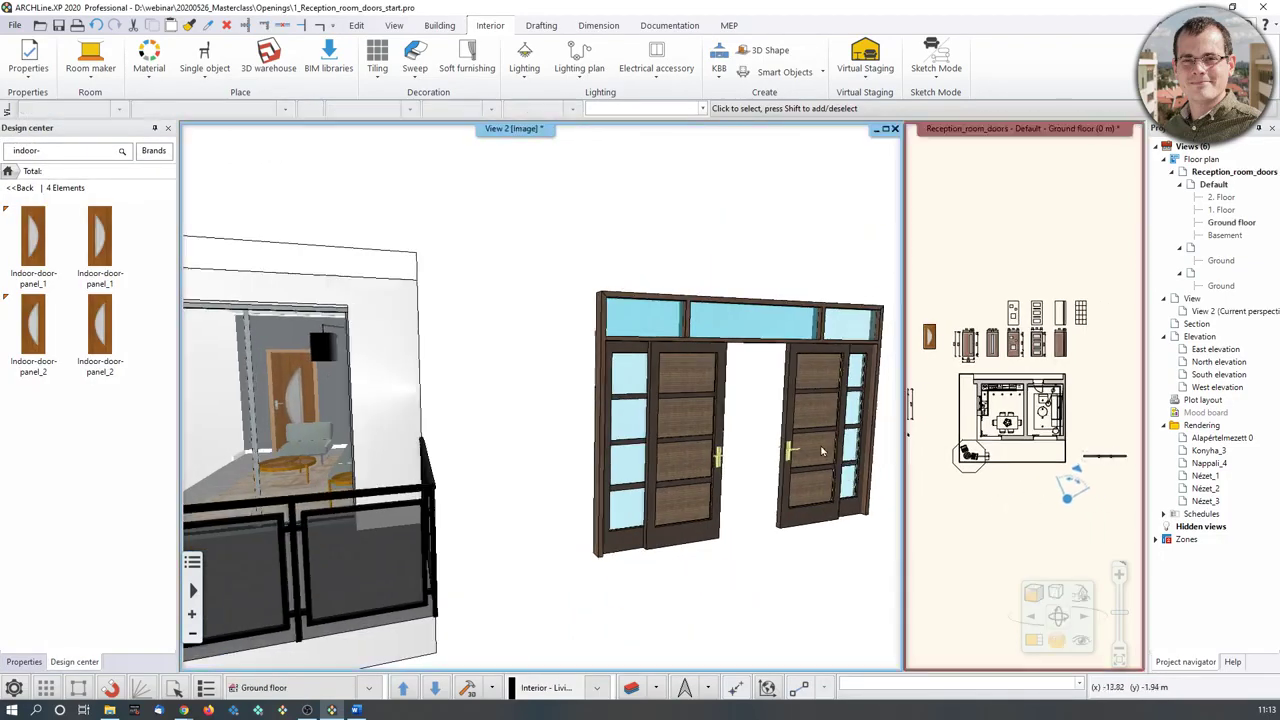
{"action": "middle_click_drag", "start_coordinate": [1082, 444], "coordinate": [1028, 436]}
{"action": "scroll", "coordinate": [1074, 457], "scroll_direction": "up", "scroll_amount": 3}
{"action": "middle_click_drag", "start_coordinate": [946, 370], "coordinate": [1017, 377]}
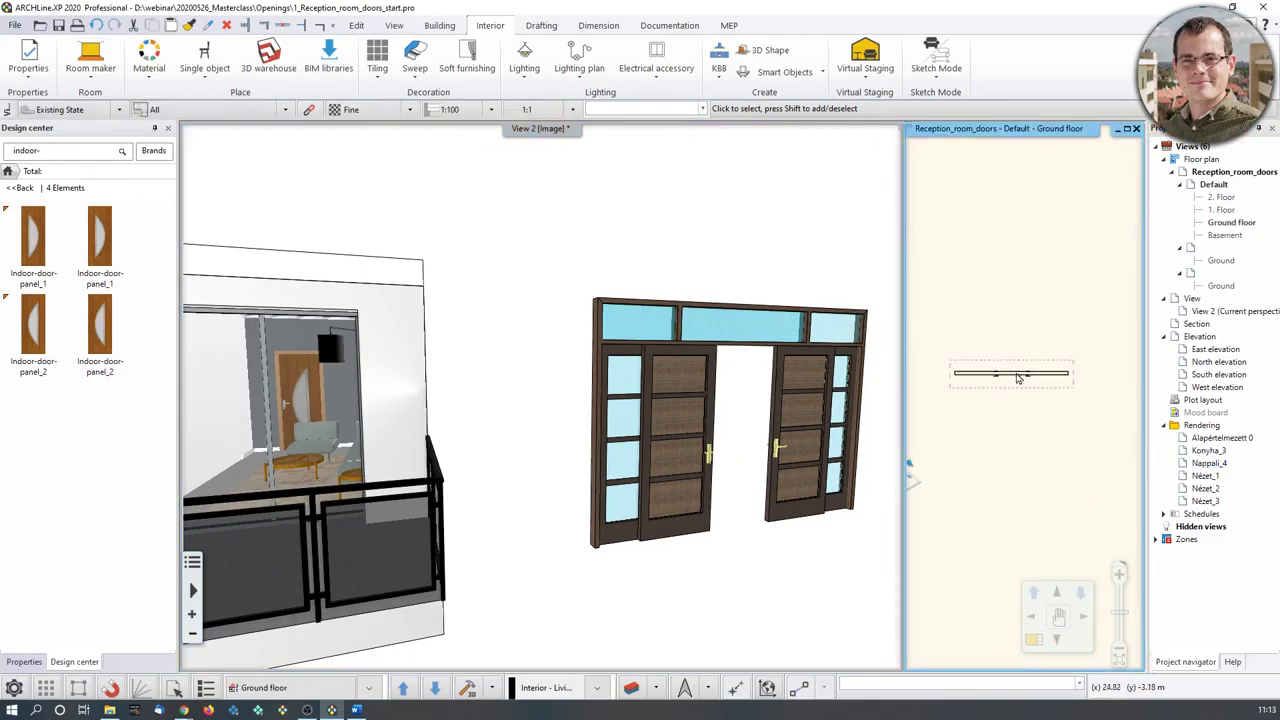
{"action": "left_click", "coordinate": [439, 25]}
{"action": "left_click", "coordinate": [73, 58]}
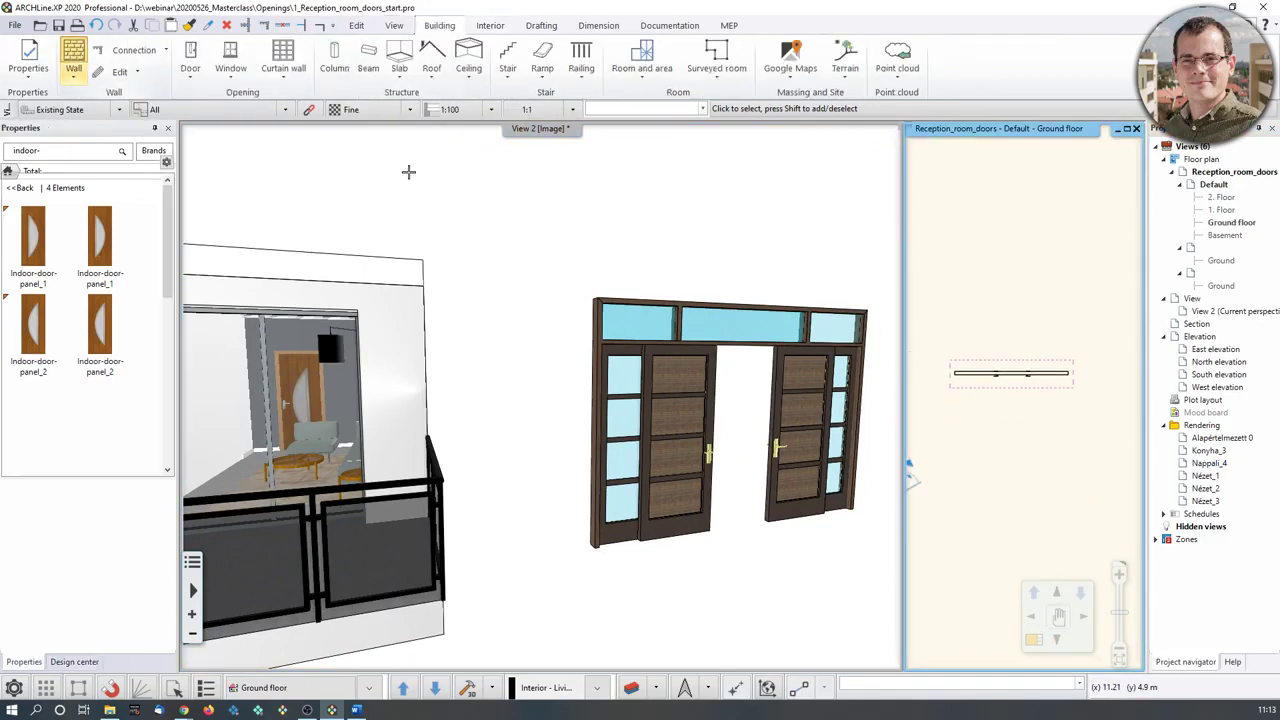
{"action": "left_click", "coordinate": [927, 349]}
{"action": "left_click", "coordinate": [1130, 344]}
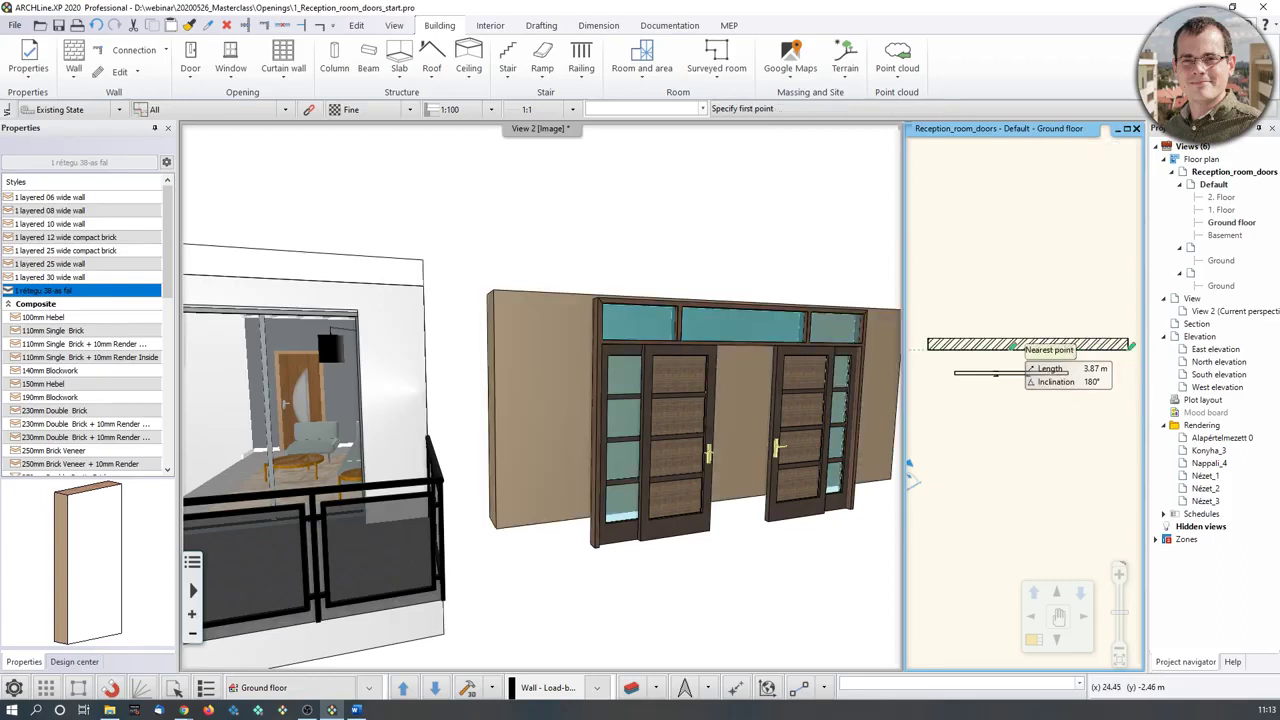
{"action": "key", "text": "Escape"}
Move the sliding door object into the new wall so its front edge lines up with the wall face.
{"action": "left_click", "coordinate": [996, 382]}
{"action": "scroll", "coordinate": [1010, 440], "scroll_direction": "up", "scroll_amount": 2}
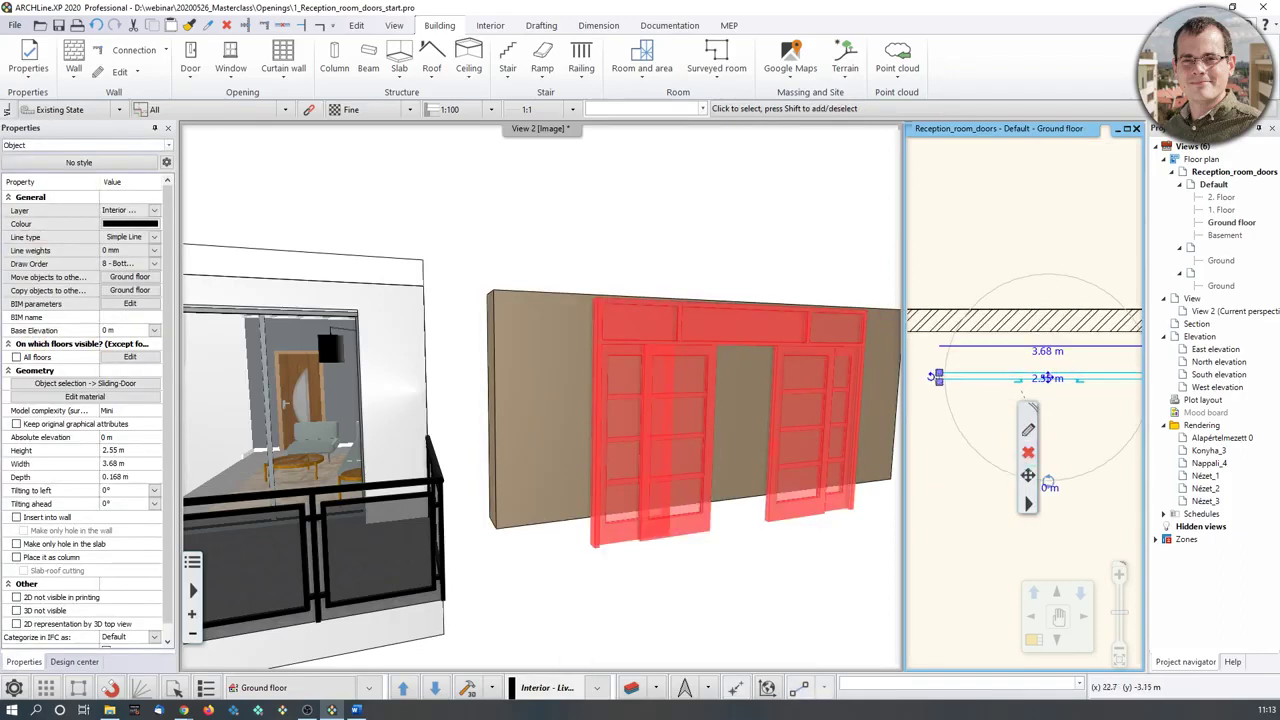
{"action": "left_click", "coordinate": [937, 377]}
{"action": "scroll", "coordinate": [1017, 392], "scroll_direction": "up", "scroll_amount": 1}
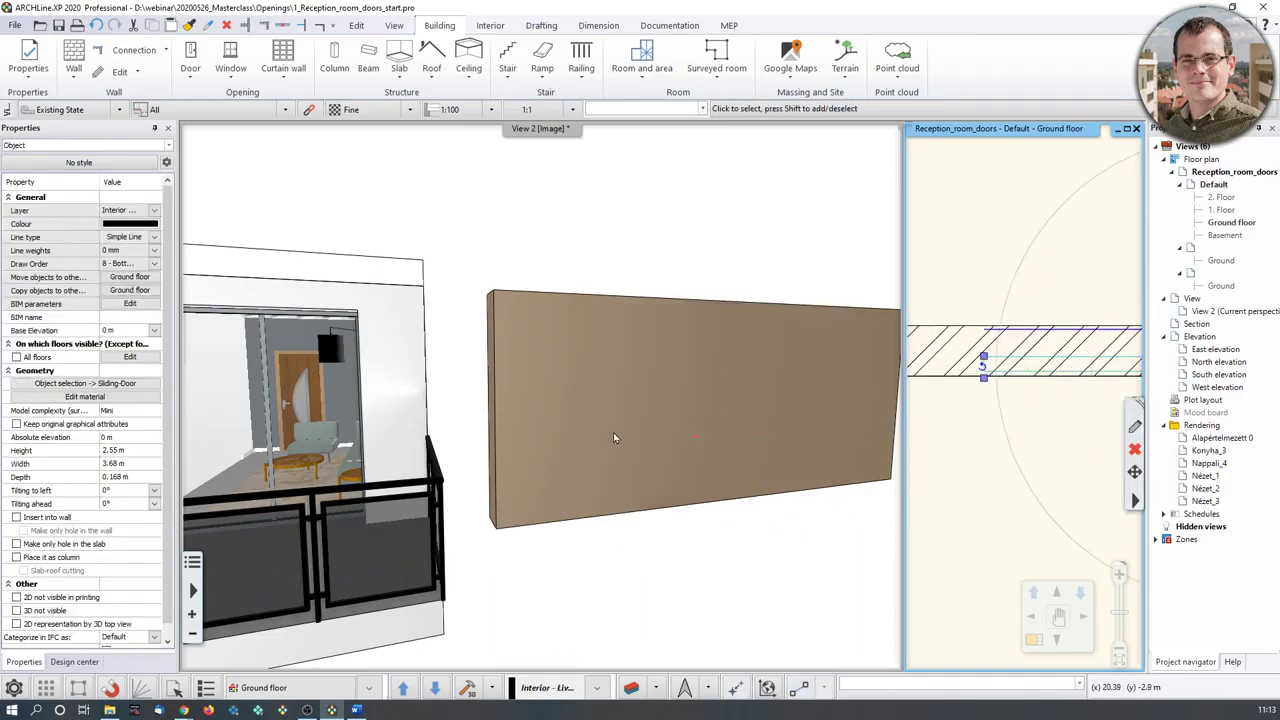
Delete the wall enclosing the sliding door.
{"action": "left_click", "coordinate": [585, 457]}
{"action": "left_click", "coordinate": [534, 390]}
{"action": "scroll", "coordinate": [693, 398], "scroll_direction": "up", "scroll_amount": 2}
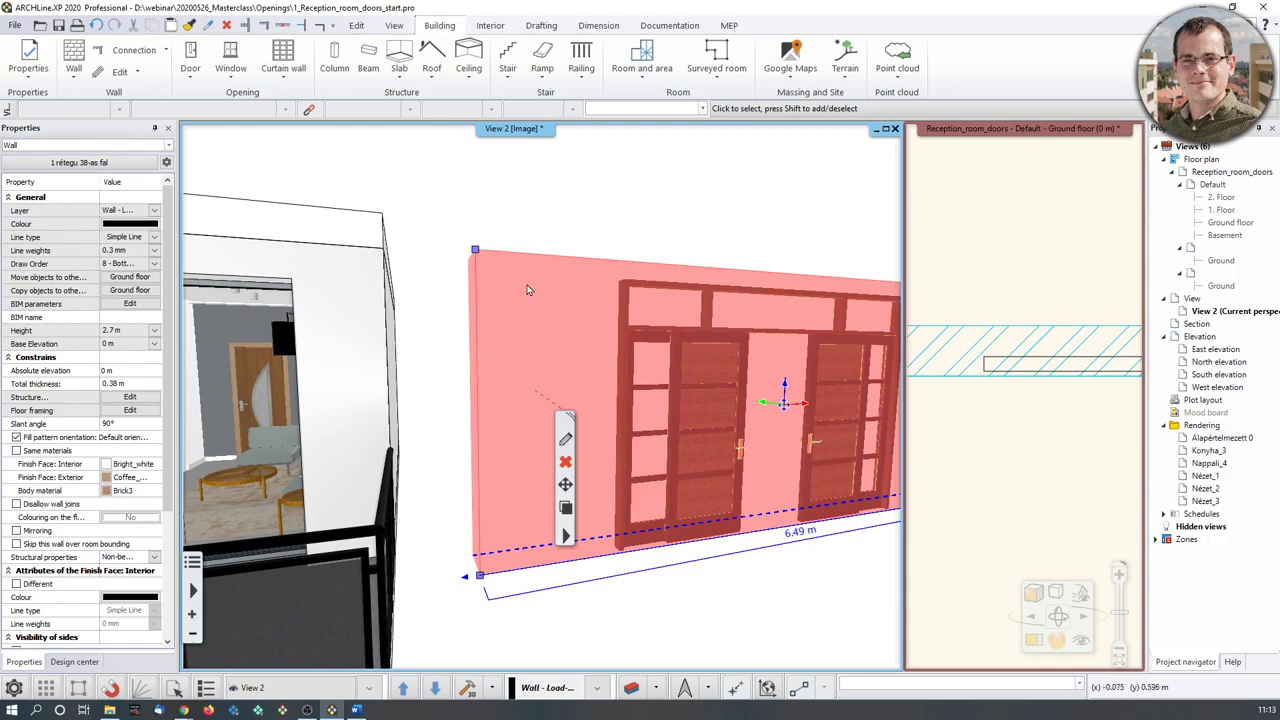
{"action": "left_click", "coordinate": [565, 397]}
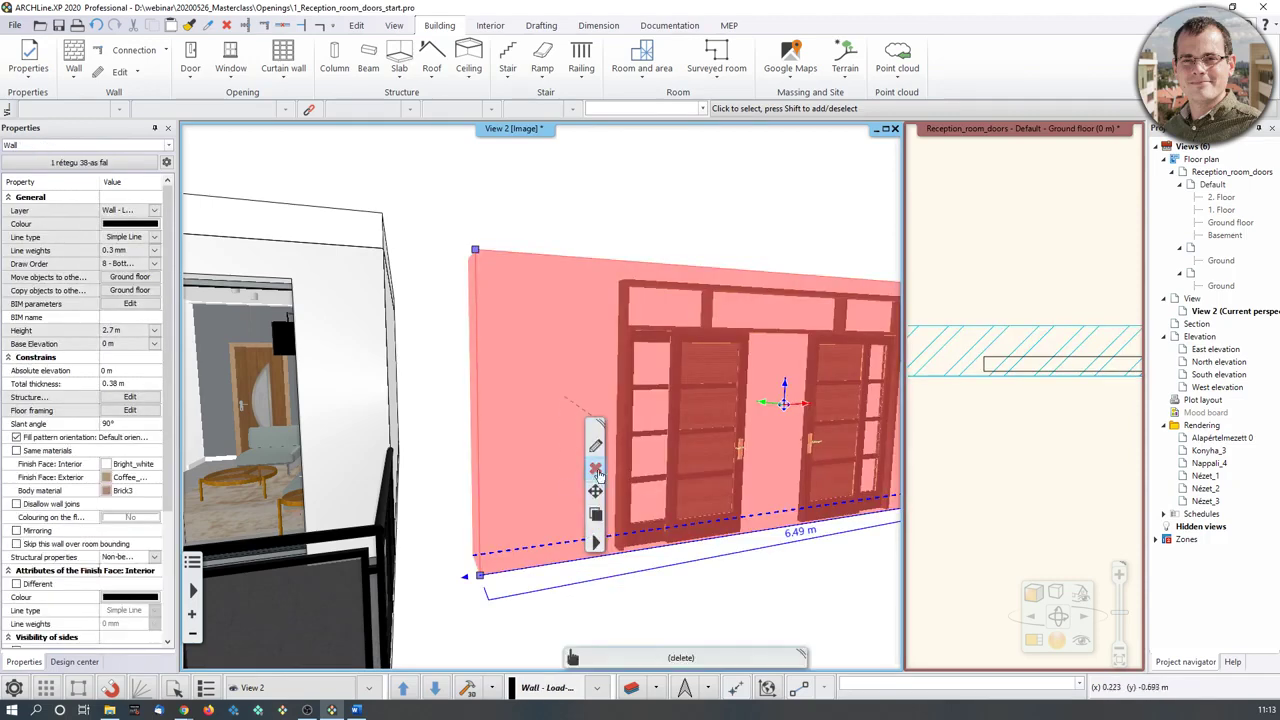
{"action": "left_click", "coordinate": [596, 472]}
Swap the views so the ground floor plan takes the large window, and focus it on the sliding door's plan symbol.
{"action": "left_click", "coordinate": [722, 450]}
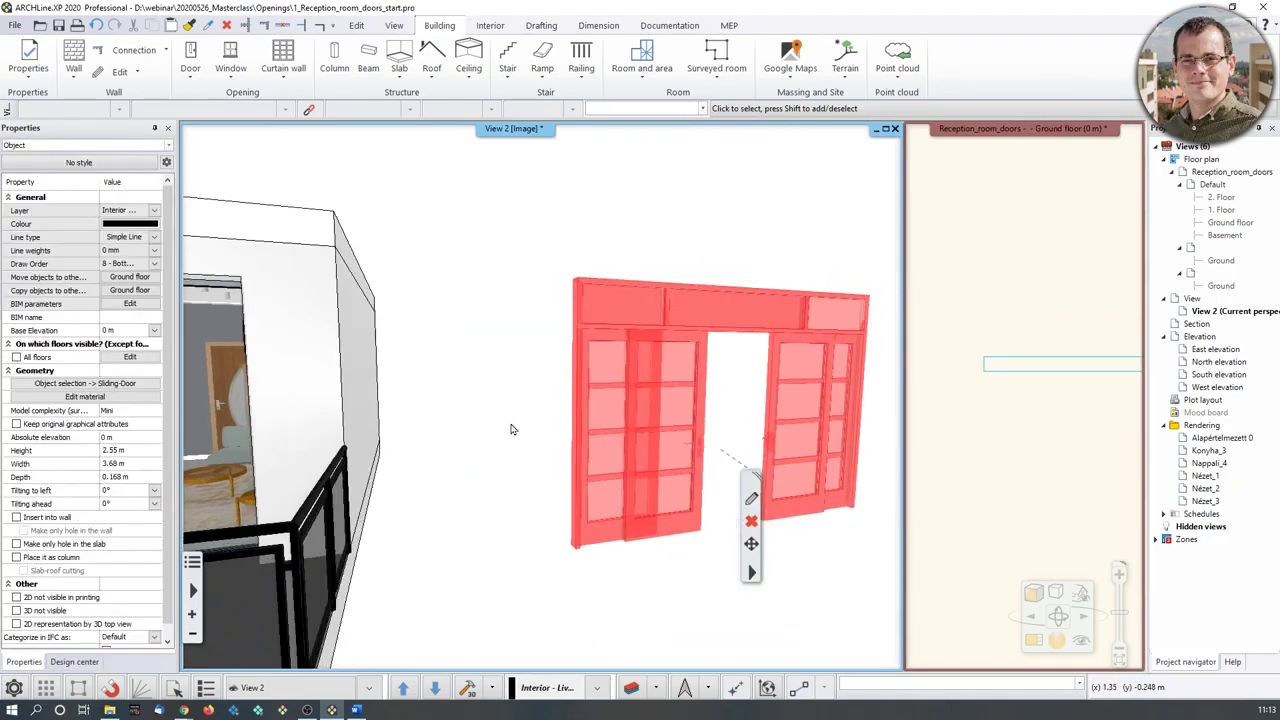
{"action": "middle_click_drag", "start_coordinate": [511, 429], "coordinate": [456, 429]}
{"action": "left_click", "coordinate": [1051, 462]}
{"action": "scroll", "coordinate": [1040, 465], "scroll_direction": "down", "scroll_amount": 5}
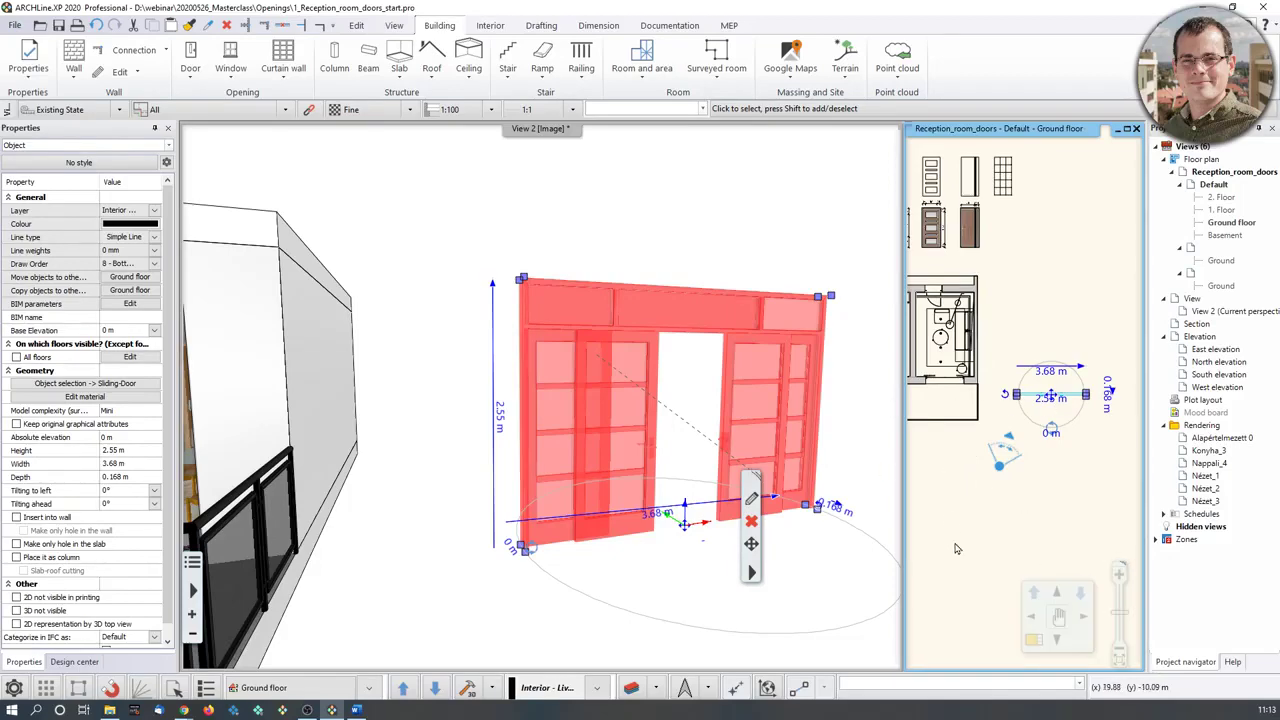
{"action": "left_click", "coordinate": [990, 617]}
{"action": "left_click", "coordinate": [1035, 642]}
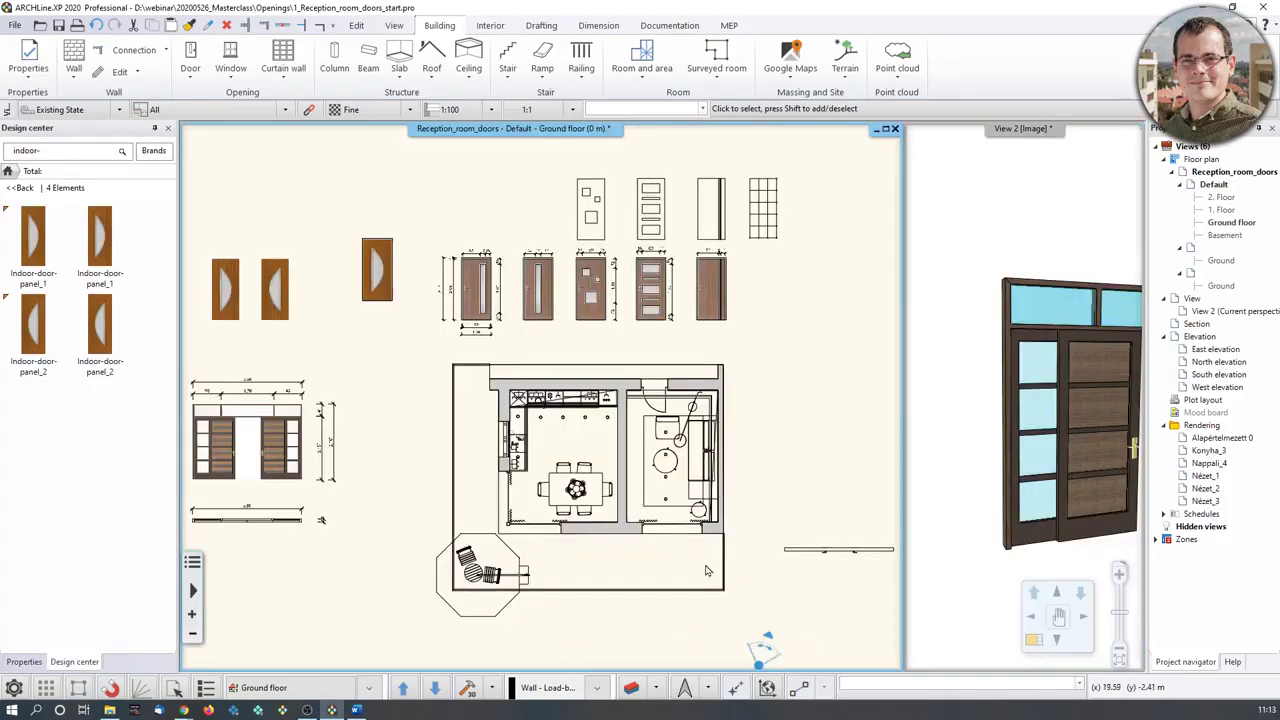
{"action": "middle_click_drag", "start_coordinate": [768, 508], "coordinate": [598, 445]}
{"action": "scroll", "coordinate": [608, 480], "scroll_direction": "up", "scroll_amount": 6}
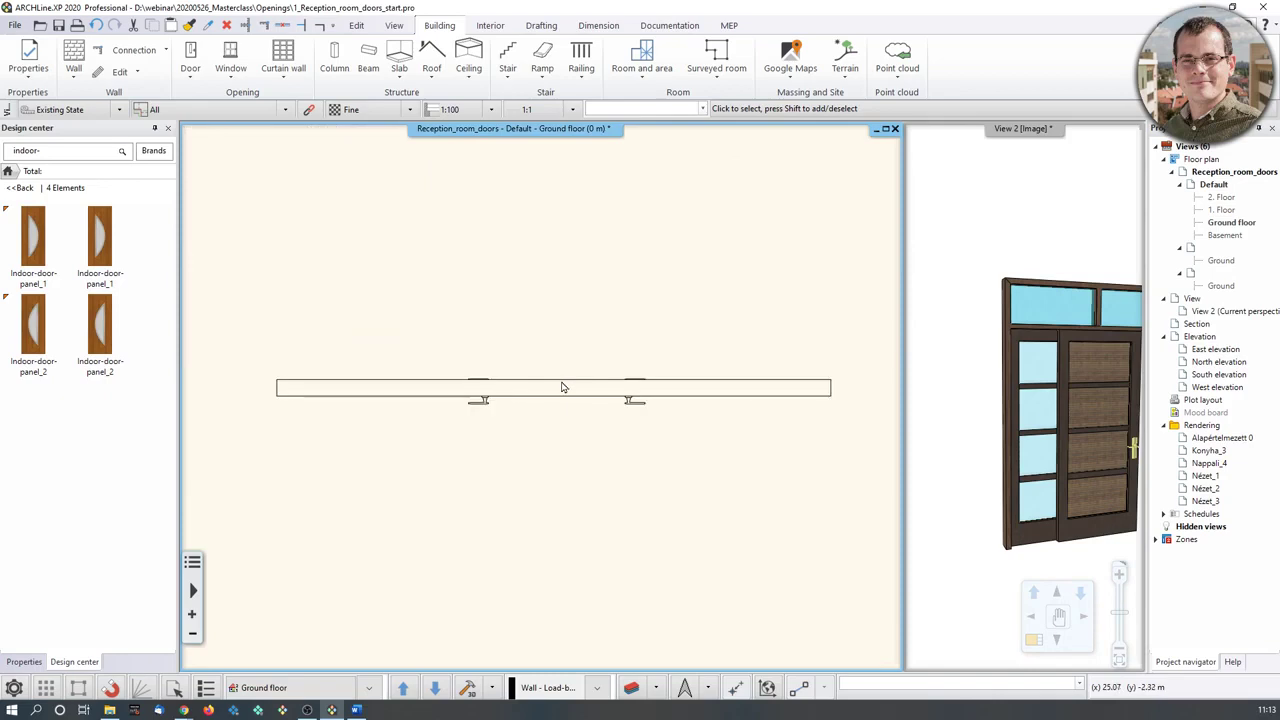
Move the sliding door object on the floor plan to directly below its 2D plan drawing with the 3.68 dimension, and clear the selection.
{"action": "left_click", "coordinate": [567, 401]}
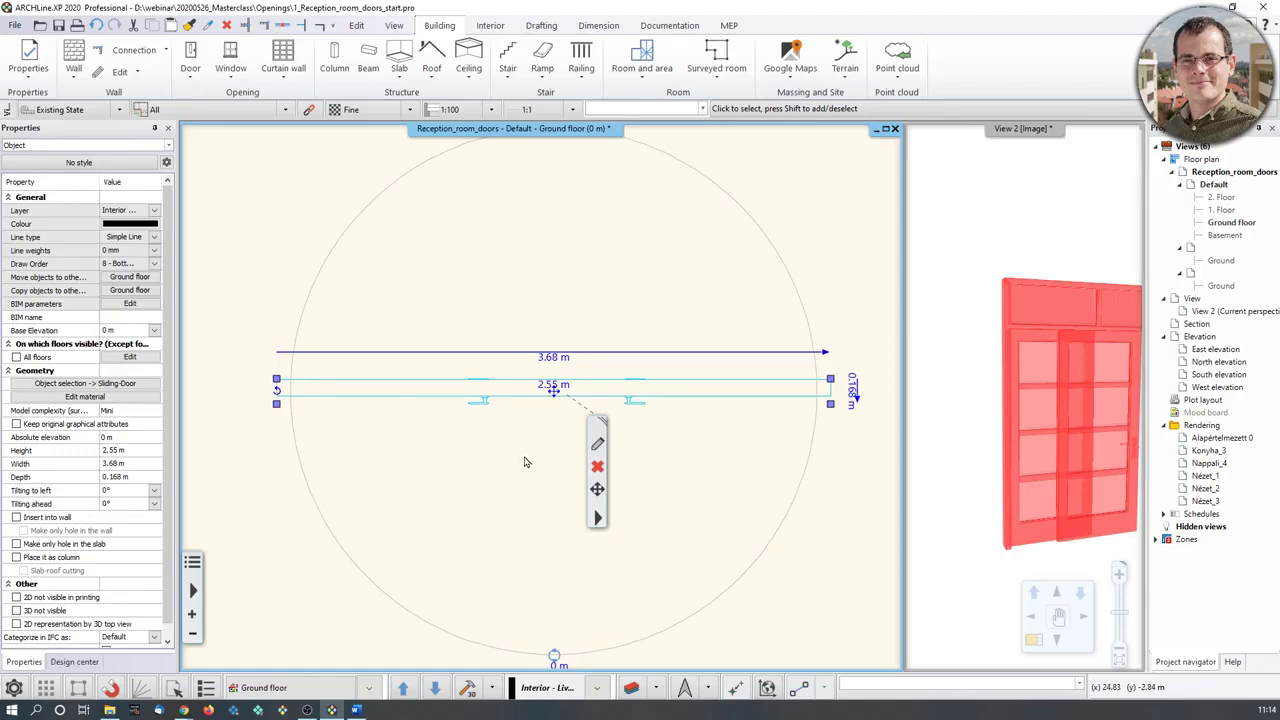
{"action": "scroll", "coordinate": [525, 461], "scroll_direction": "down", "scroll_amount": 3}
{"action": "scroll", "coordinate": [556, 356], "scroll_direction": "up", "scroll_amount": 4}
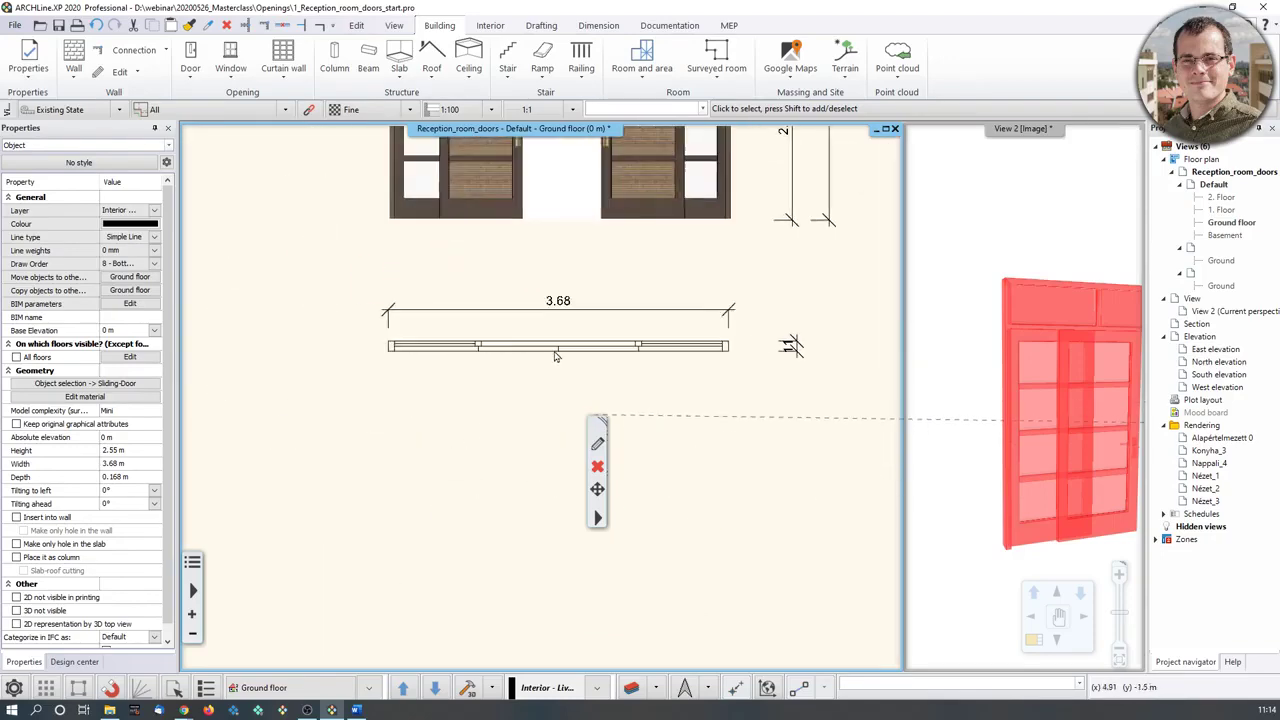
{"action": "scroll", "coordinate": [720, 367], "scroll_direction": "down", "scroll_amount": 3}
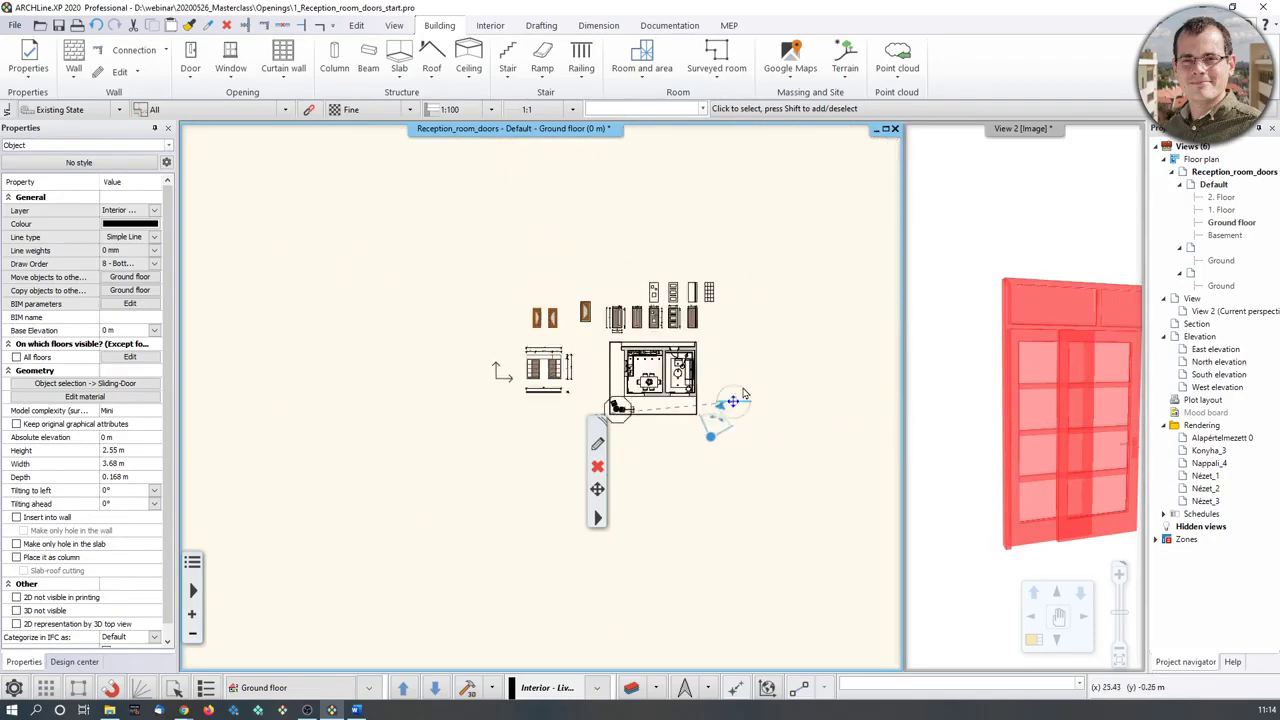
{"action": "scroll", "coordinate": [548, 429], "scroll_direction": "up", "scroll_amount": 3}
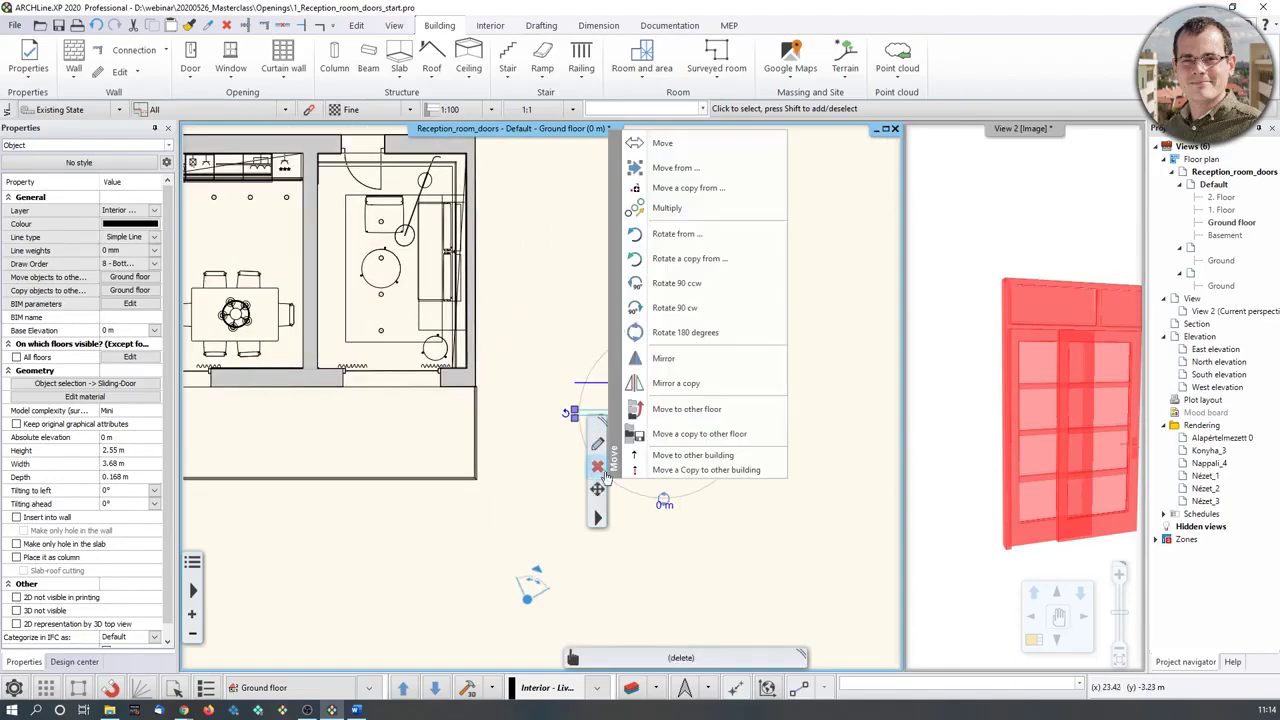
{"action": "left_click", "coordinate": [663, 414]}
{"action": "scroll", "coordinate": [541, 400], "scroll_direction": "down", "scroll_amount": 4}
{"action": "middle_click_drag", "start_coordinate": [360, 422], "coordinate": [655, 422]}
{"action": "scroll", "coordinate": [465, 428], "scroll_direction": "up", "scroll_amount": 5}
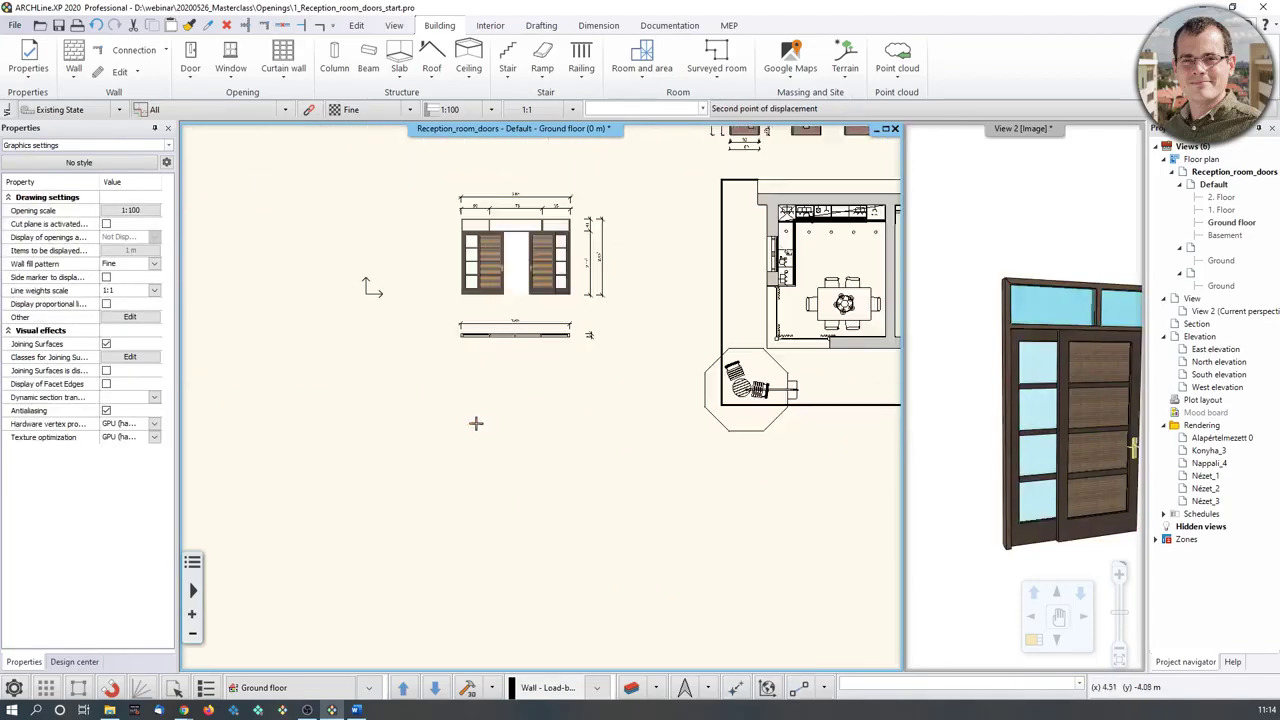
{"action": "left_click", "coordinate": [594, 289]}
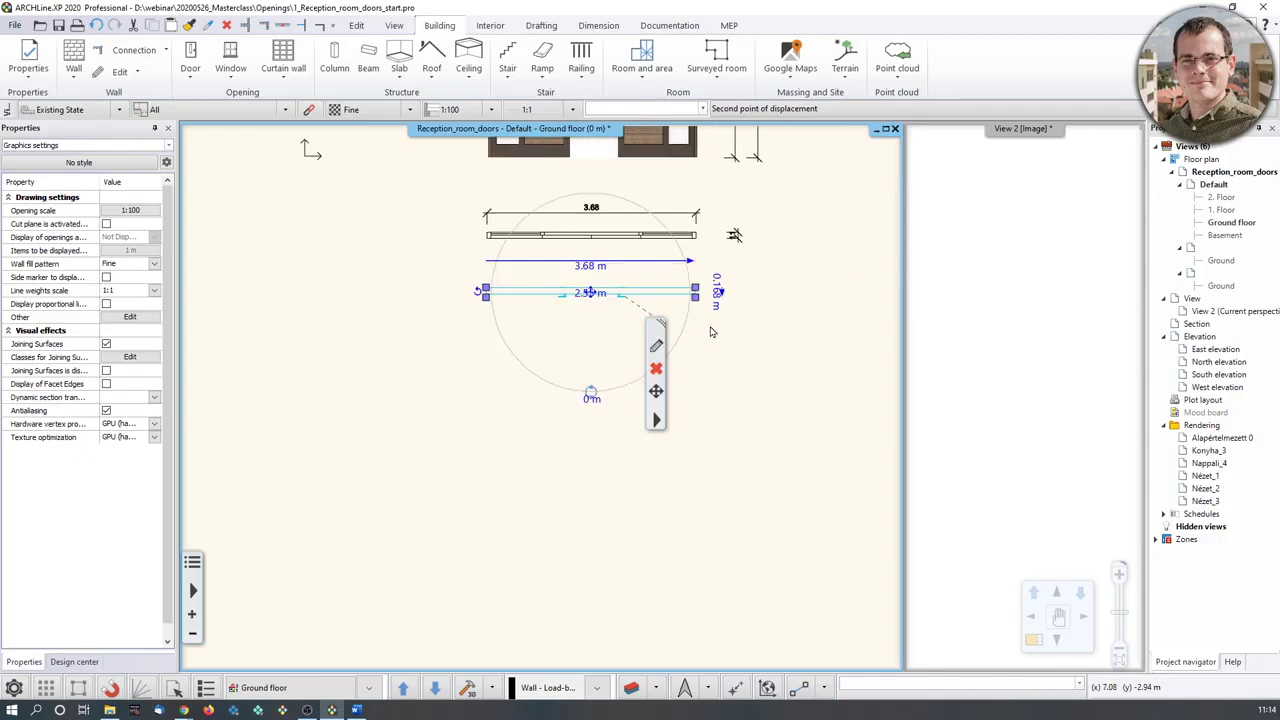
{"action": "left_click", "coordinate": [749, 277]}
{"action": "left_click", "coordinate": [788, 302]}
{"action": "scroll", "coordinate": [527, 361], "scroll_direction": "up", "scroll_amount": 3}
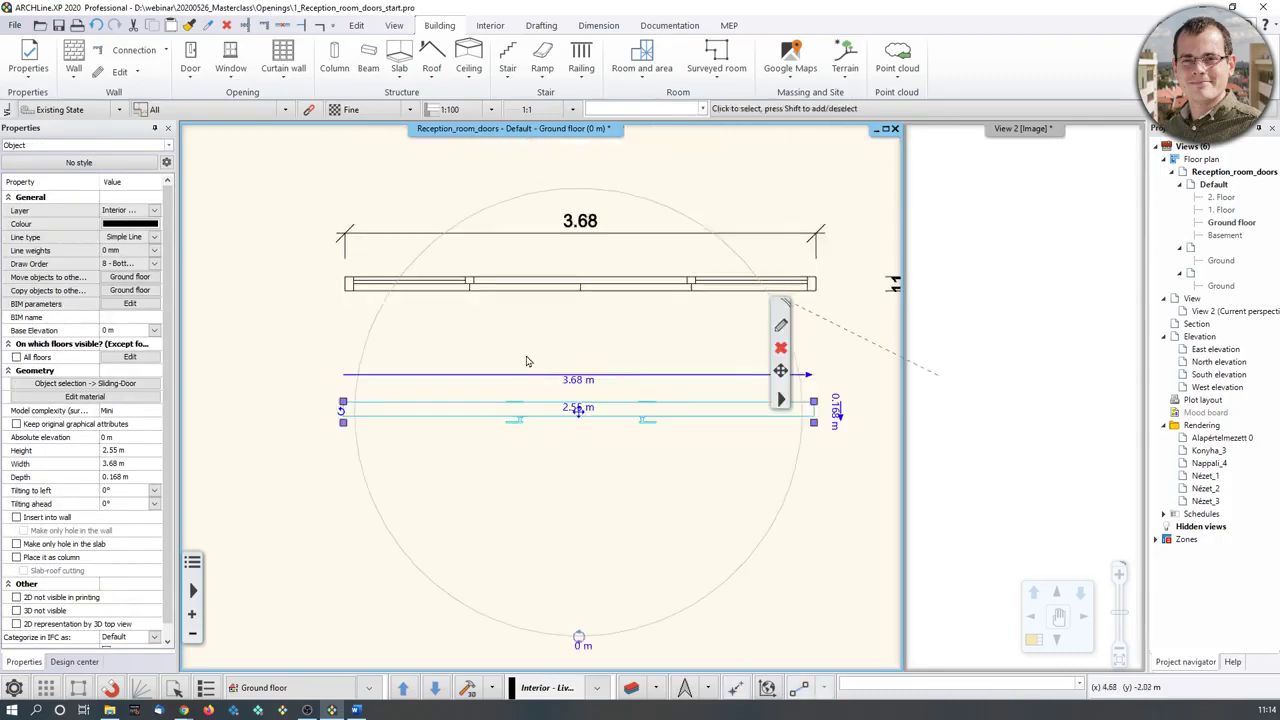
{"action": "left_click", "coordinate": [274, 310]}
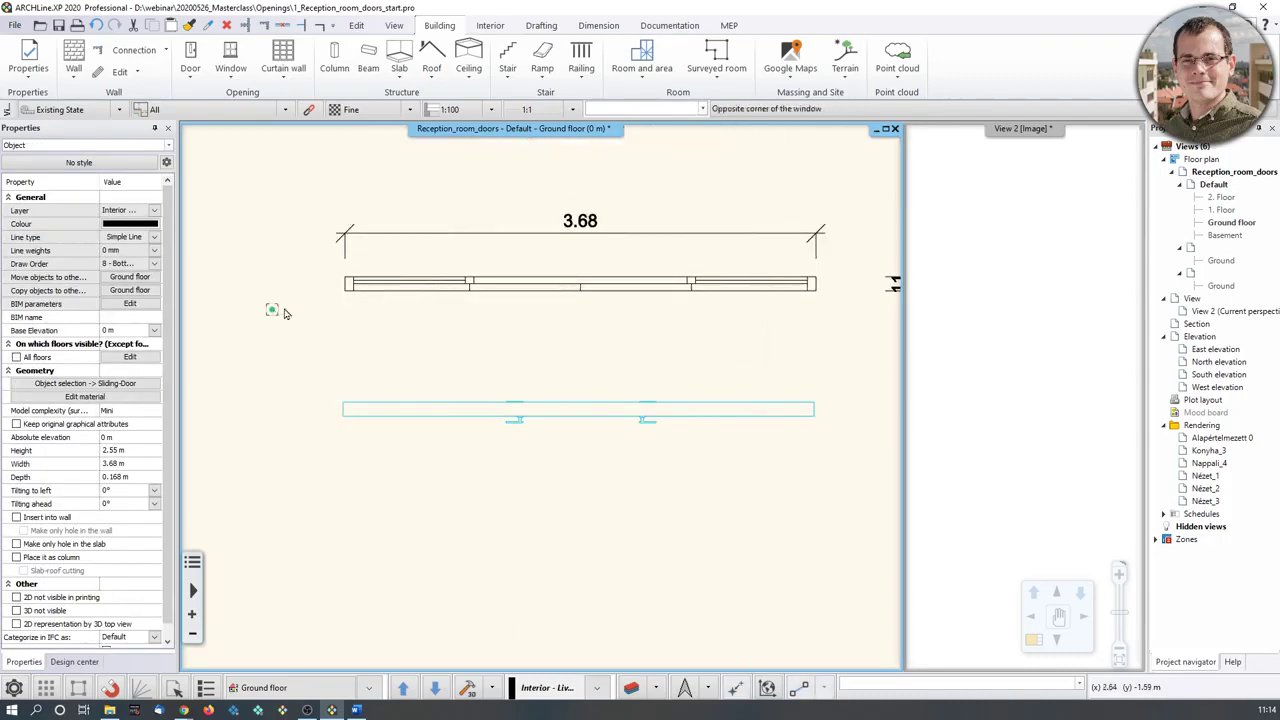
{"action": "left_click", "coordinate": [1030, 385]}
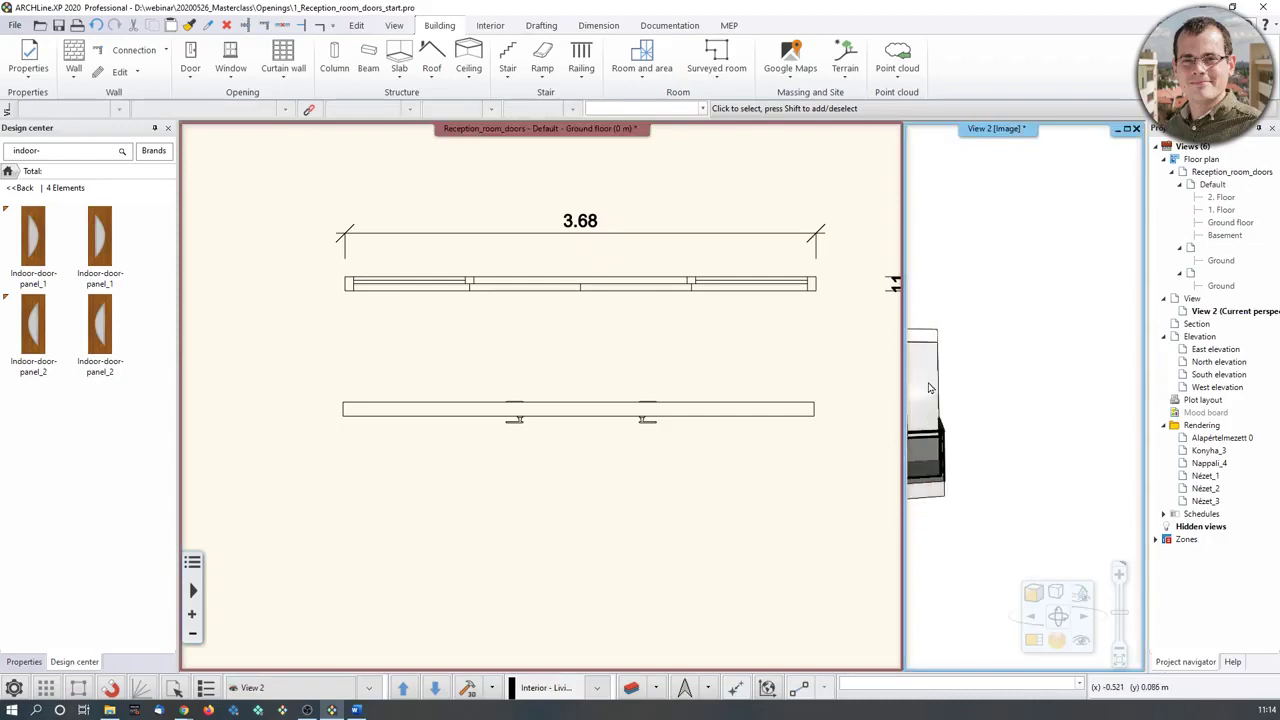
Reposition the 3D view's camera on the floor plan so it stands in front of the relocated sliding door.
{"action": "left_click", "coordinate": [781, 378]}
{"action": "scroll", "coordinate": [790, 385], "scroll_direction": "down", "scroll_amount": 5}
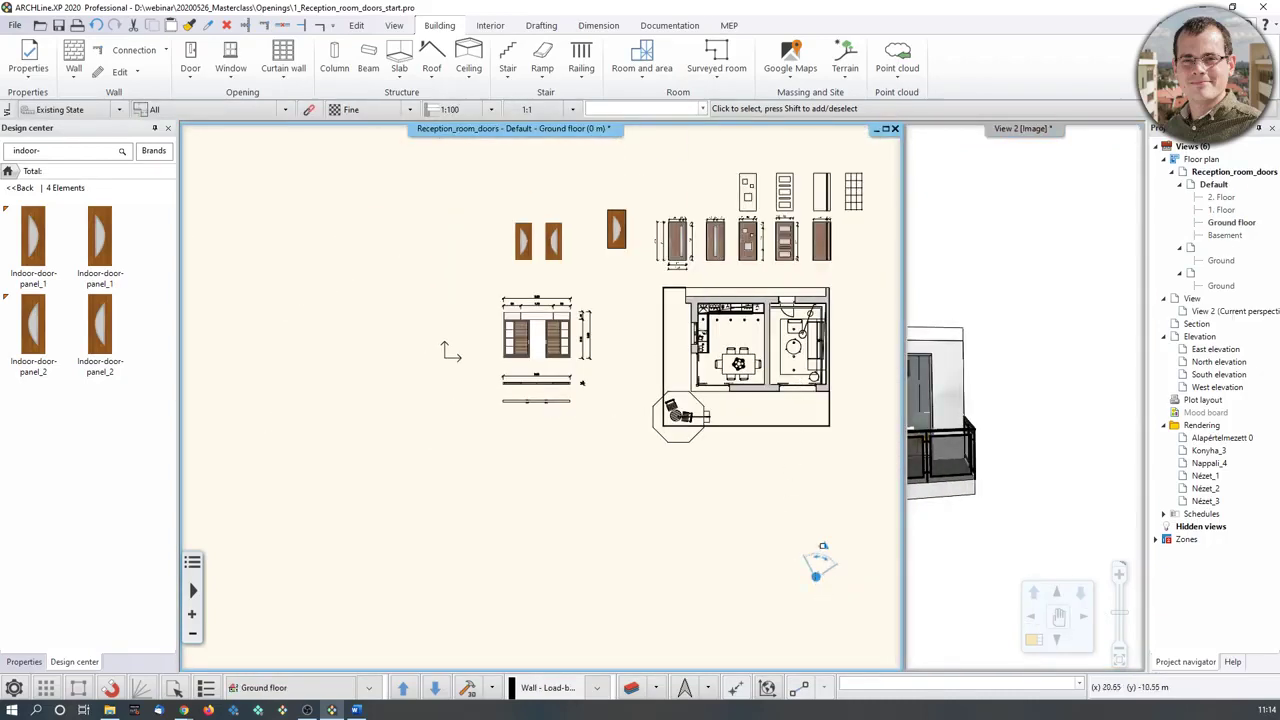
{"action": "left_click_drag", "start_coordinate": [816, 575], "coordinate": [531, 441]}
{"action": "scroll", "coordinate": [580, 388], "scroll_direction": "up", "scroll_amount": 5}
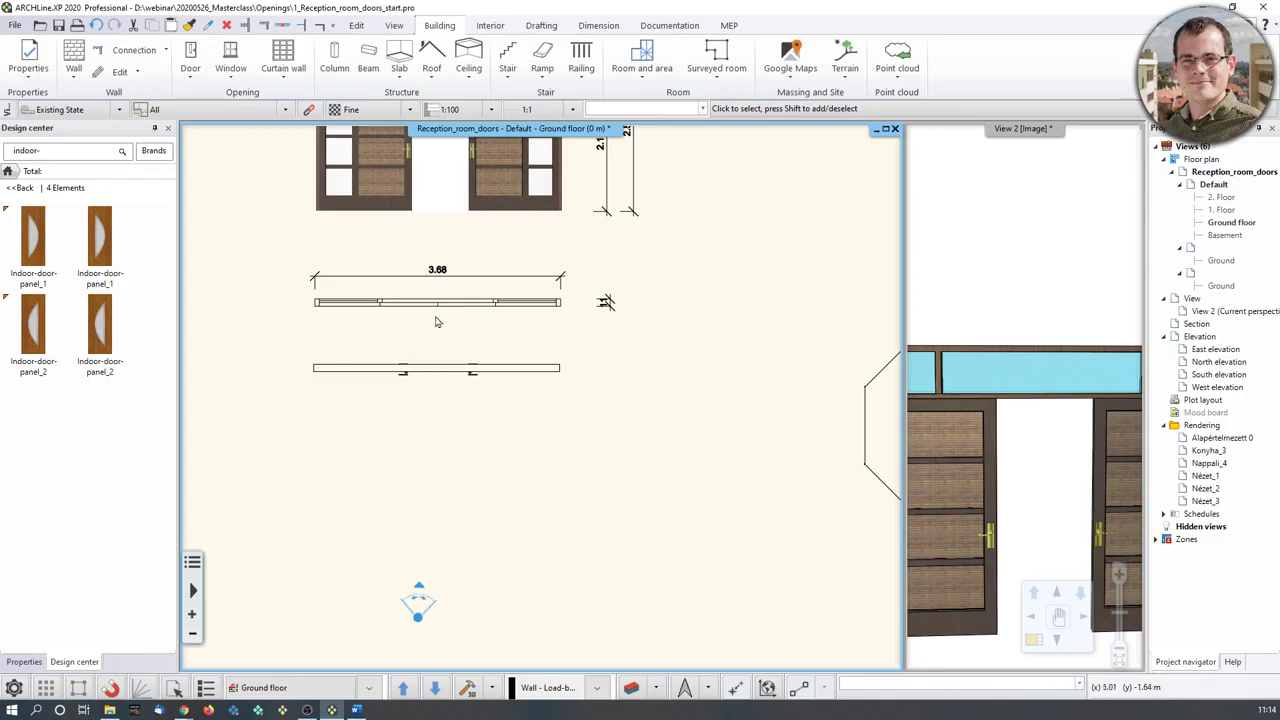
Swap the views so the 3D view takes the large window, framing the whole sliding door from the front.
{"action": "left_click", "coordinate": [379, 369]}
{"action": "left_click", "coordinate": [623, 472]}
{"action": "left_click", "coordinate": [969, 264]}
{"action": "left_click", "coordinate": [1034, 640]}
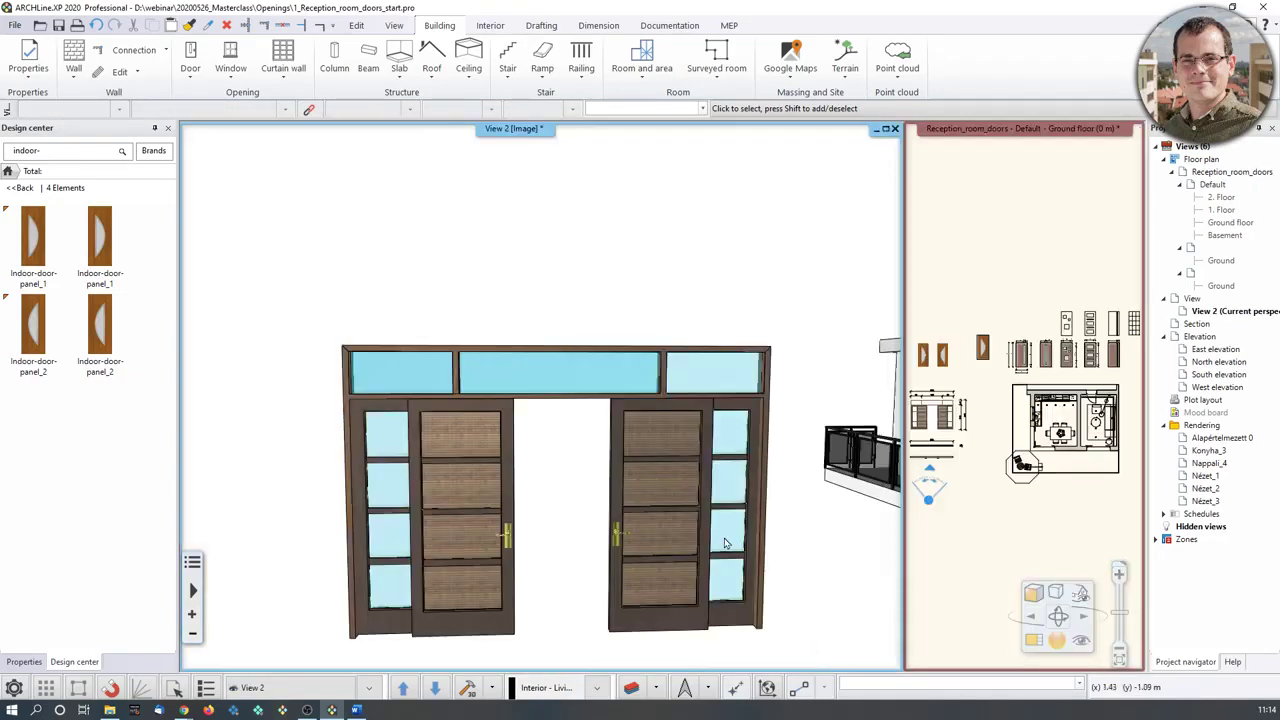
{"action": "middle_click_drag", "start_coordinate": [701, 577], "coordinate": [703, 503]}
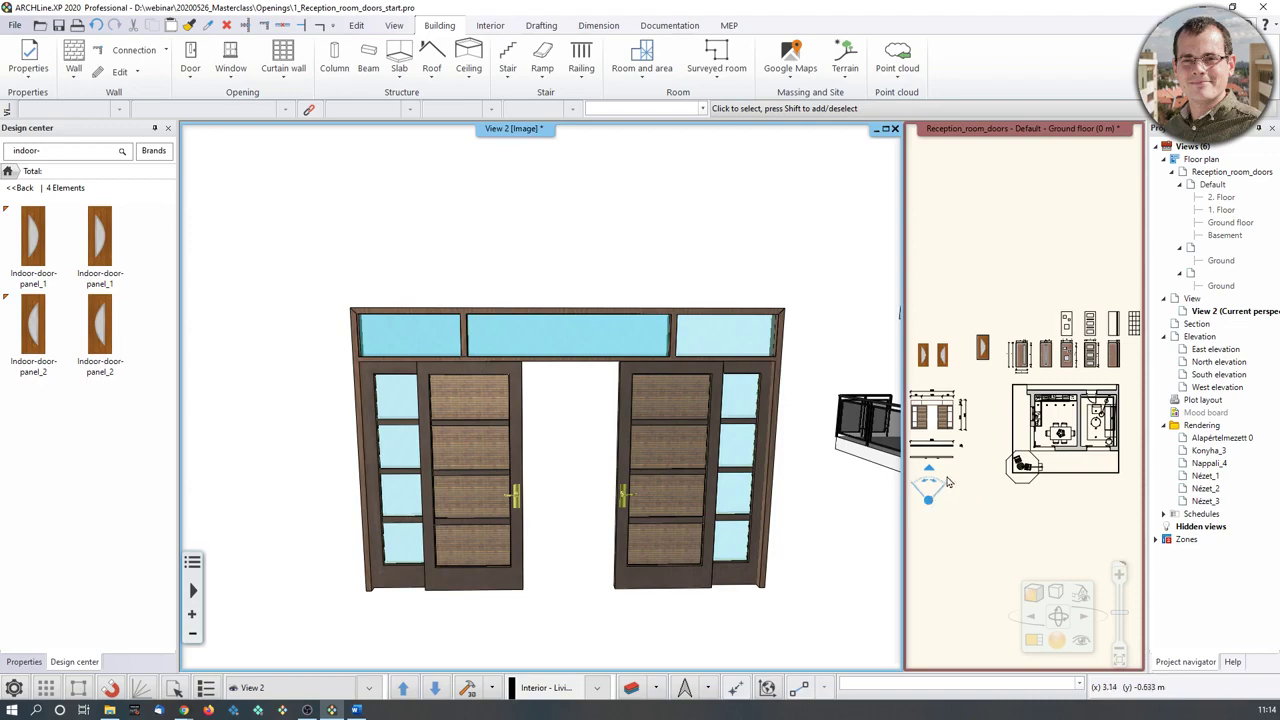
Relocate the 3D camera into the kitchen, facing the grey cabinets and the hob.
{"action": "left_click_drag", "start_coordinate": [931, 474], "coordinate": [1055, 413]}
{"action": "middle_click_drag", "start_coordinate": [707, 530], "coordinate": [697, 440]}
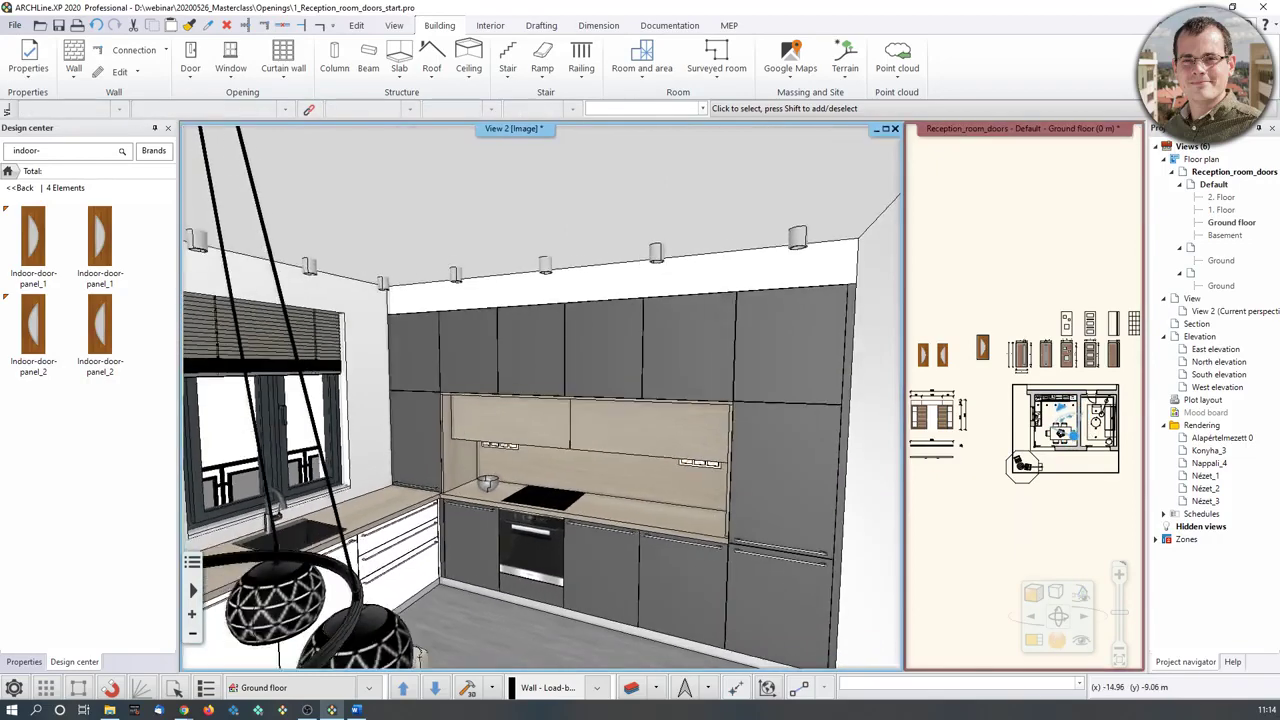
{"action": "scroll", "coordinate": [697, 436], "scroll_direction": "up", "scroll_amount": 3}
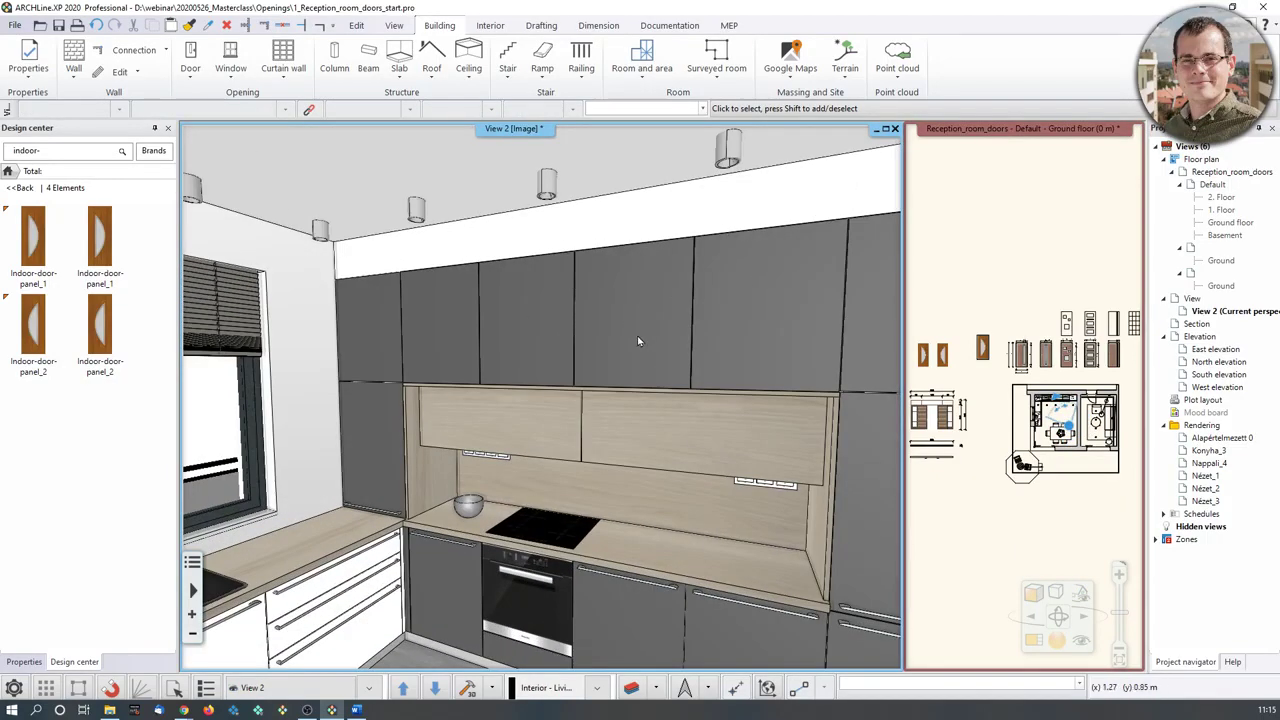
Find the material of a grey upper kitchen cabinet, and move the 3D camera back in front of the sliding door.
{"action": "right_click", "coordinate": [658, 317]}
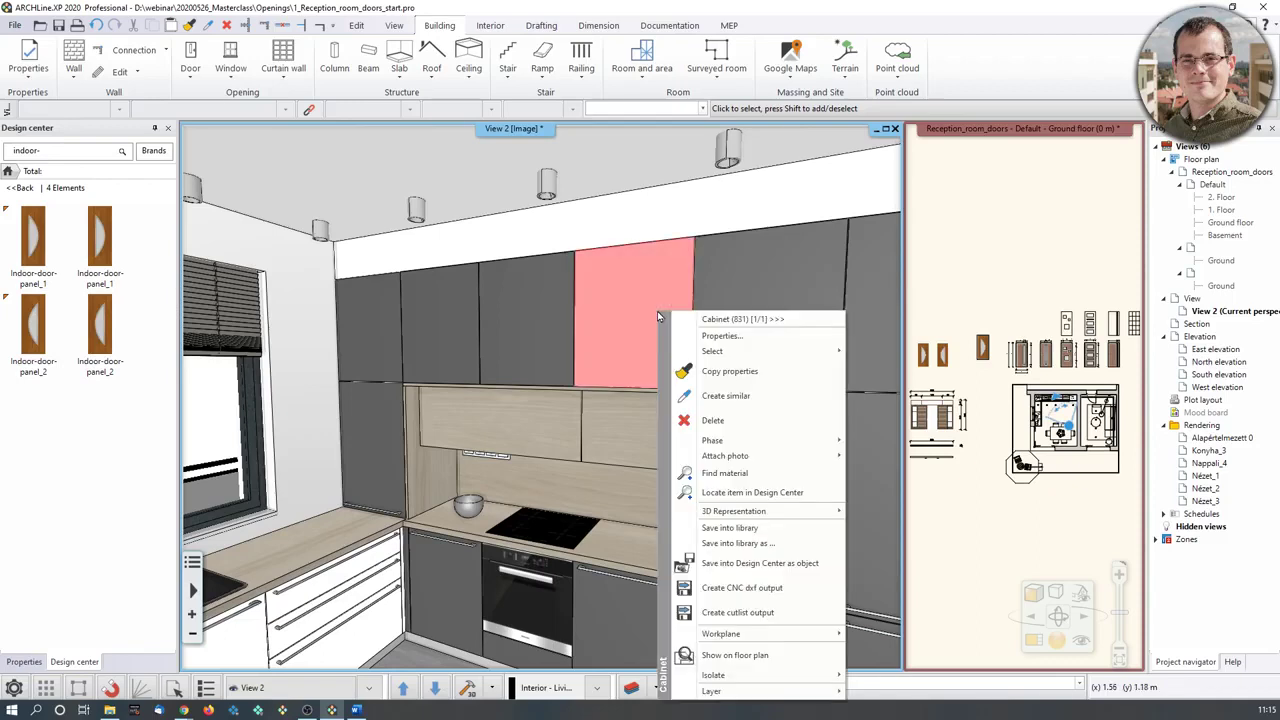
{"action": "left_click", "coordinate": [724, 473]}
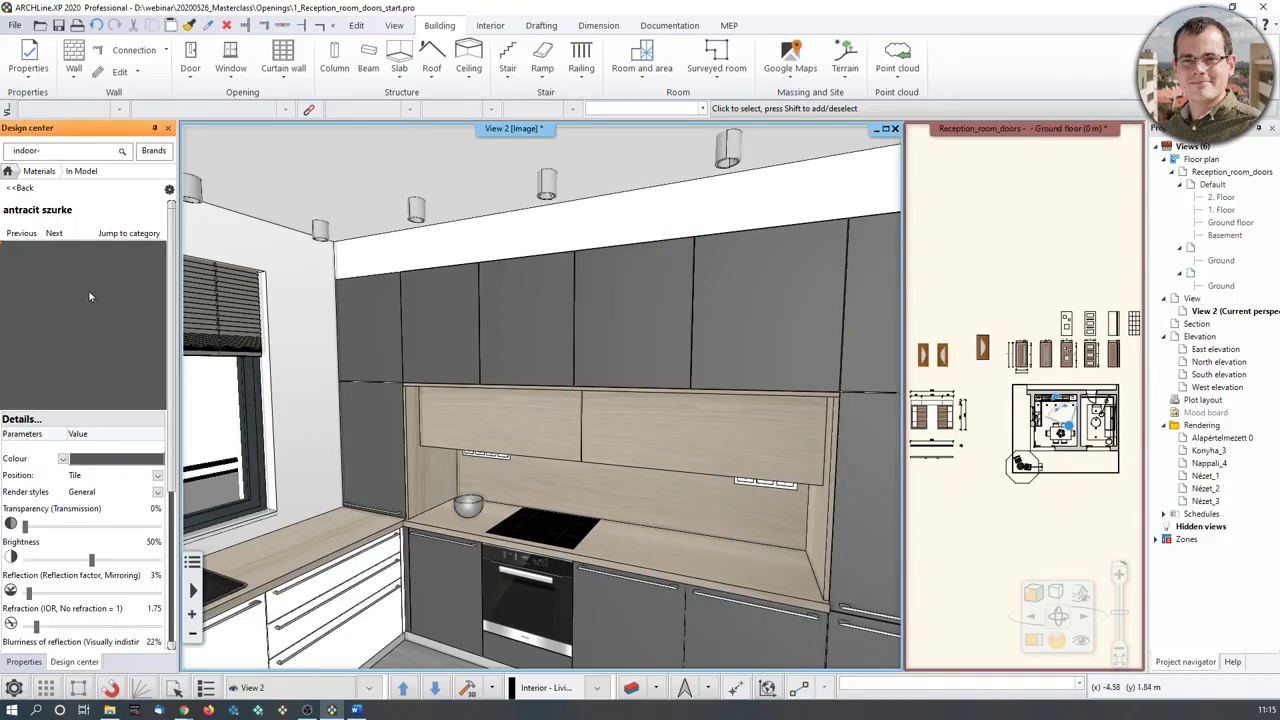
{"action": "middle_click_drag", "start_coordinate": [977, 417], "coordinate": [1022, 383]}
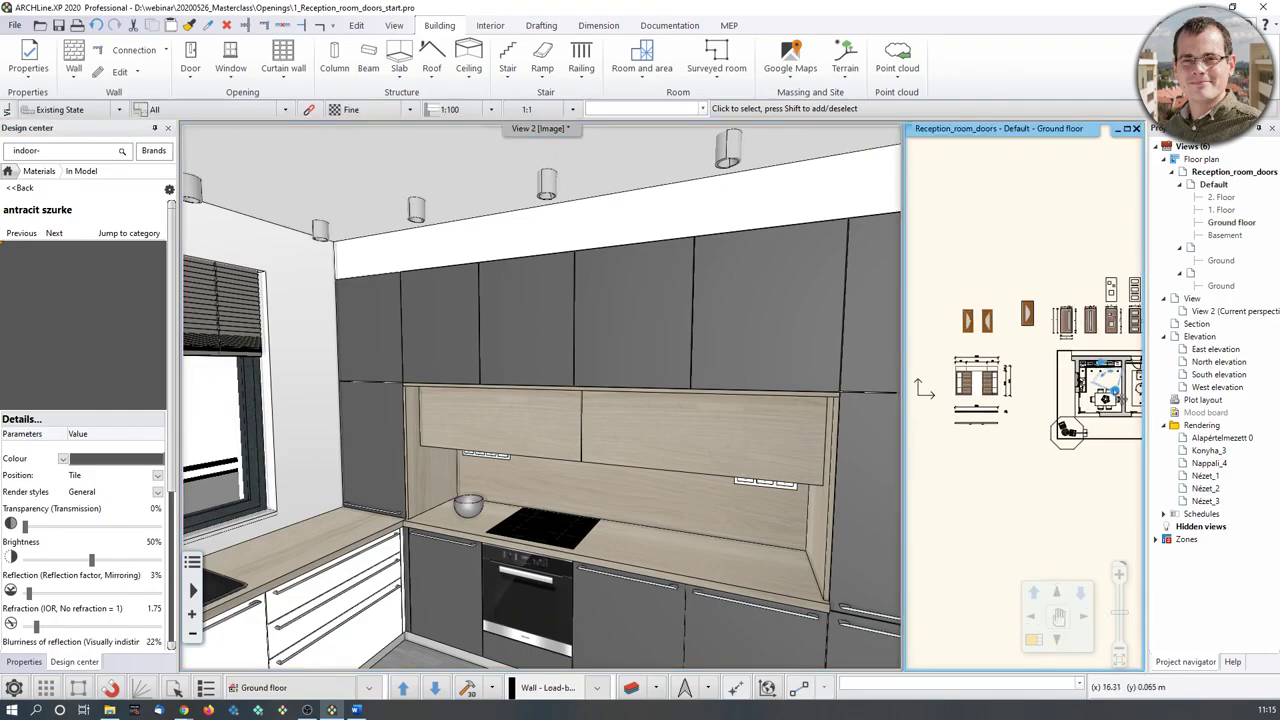
{"action": "left_click_drag", "start_coordinate": [1115, 391], "coordinate": [988, 453]}
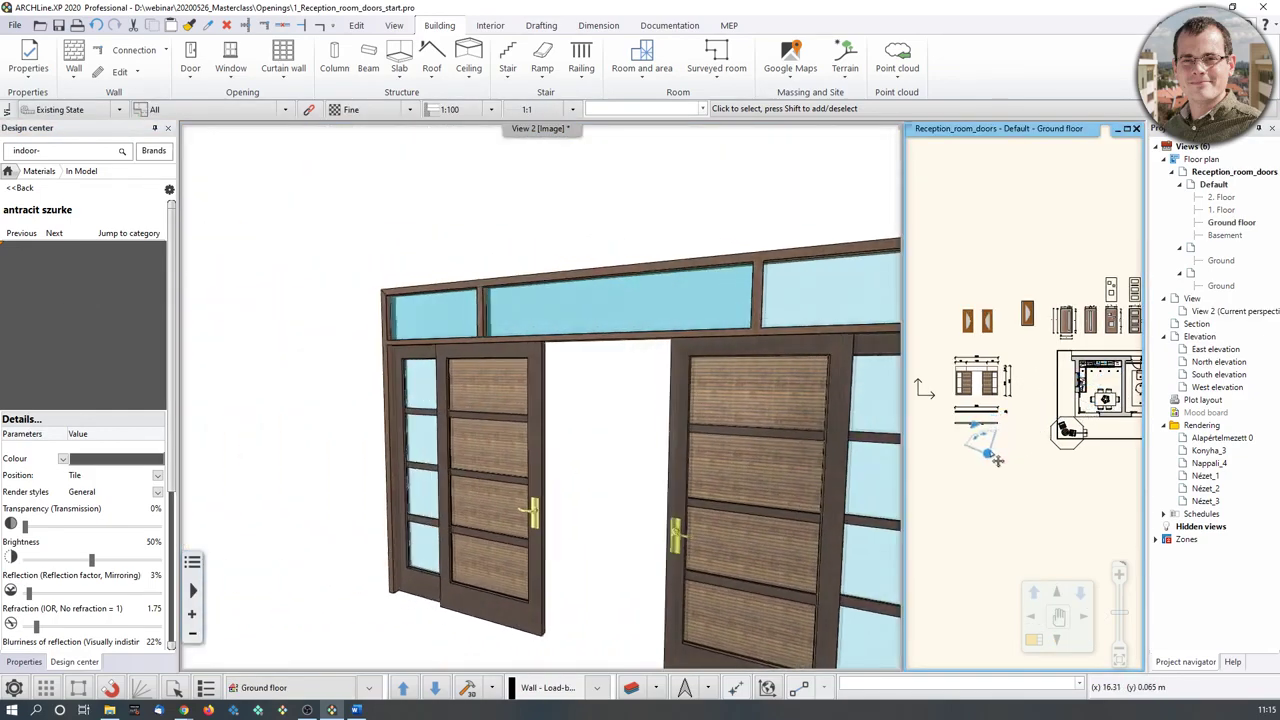
{"action": "middle_click_drag", "start_coordinate": [722, 453], "coordinate": [510, 346]}
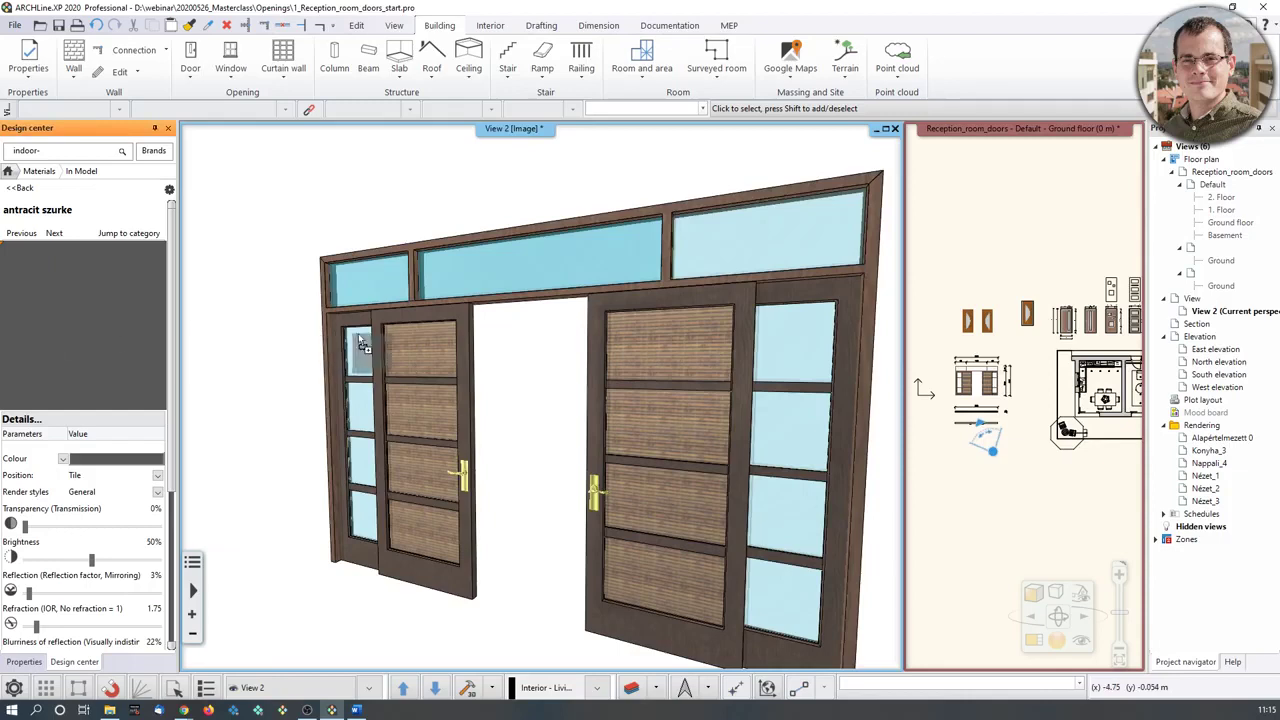
Replace the sliding door's dark brown frame material with antracit szurke on this object only.
{"action": "left_click_drag", "start_coordinate": [448, 313], "coordinate": [448, 314]}
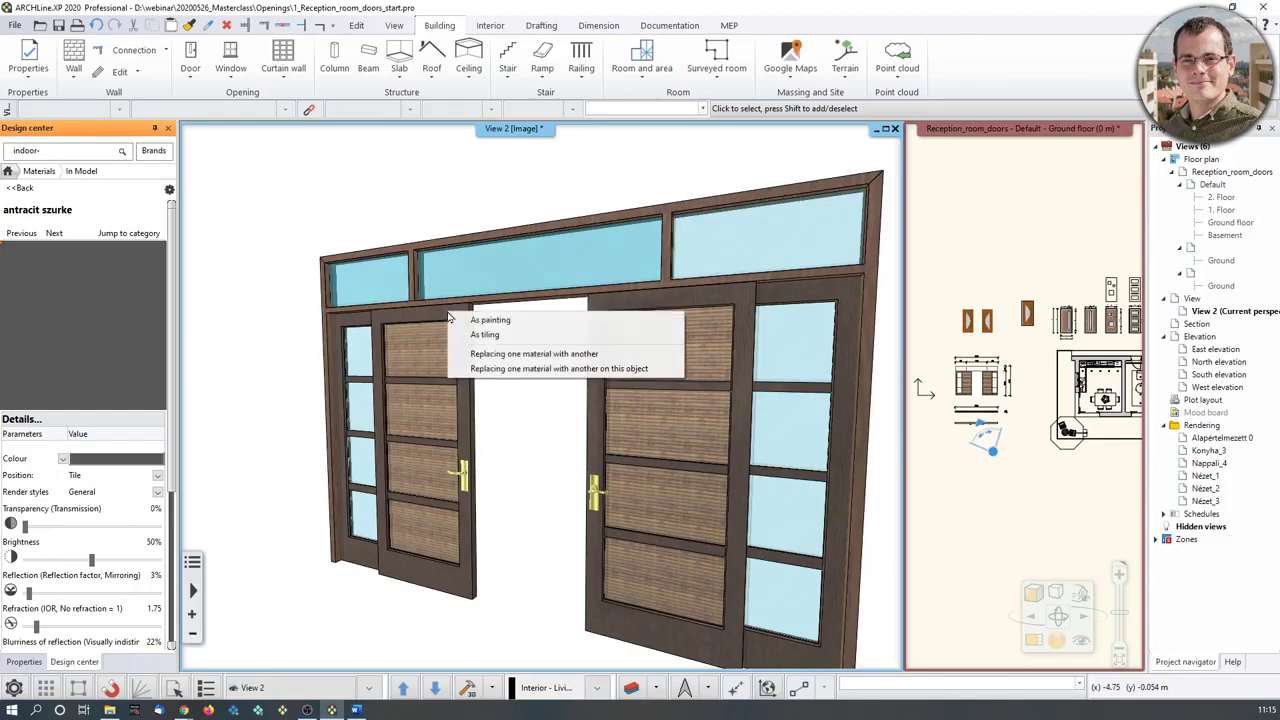
{"action": "left_click", "coordinate": [510, 369]}
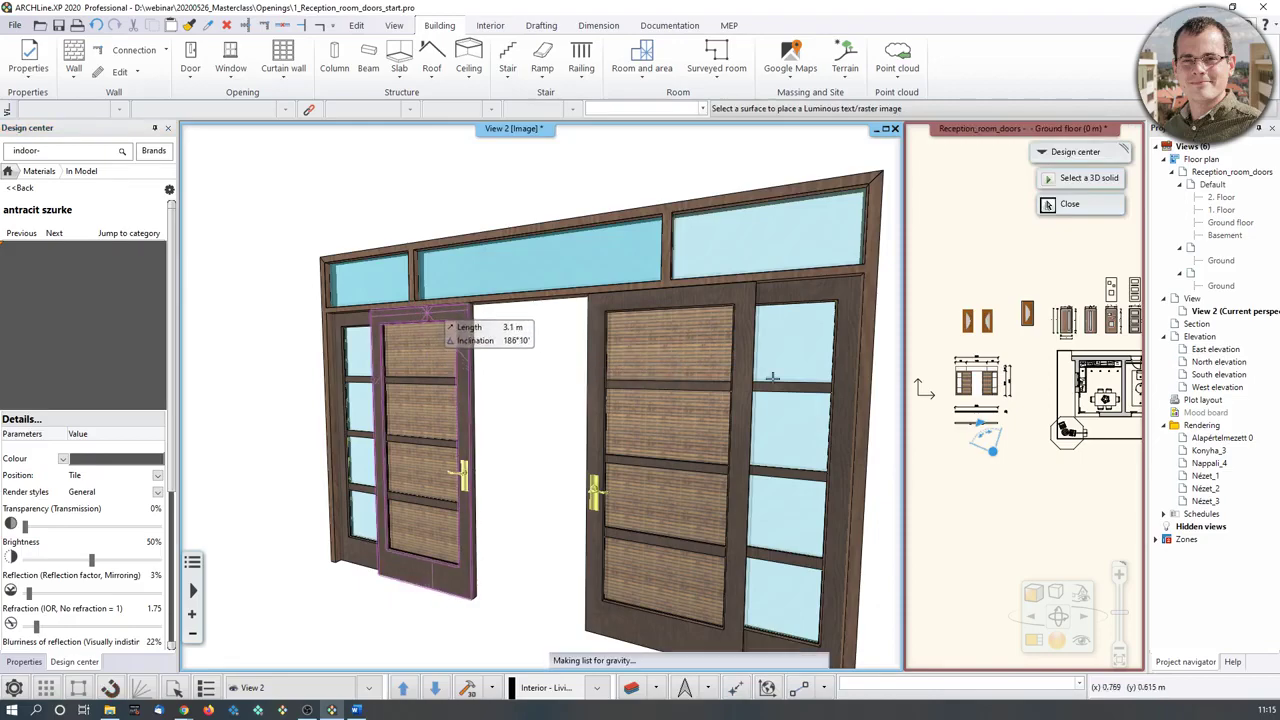
{"action": "scroll", "coordinate": [455, 313], "scroll_direction": "up", "scroll_amount": 3}
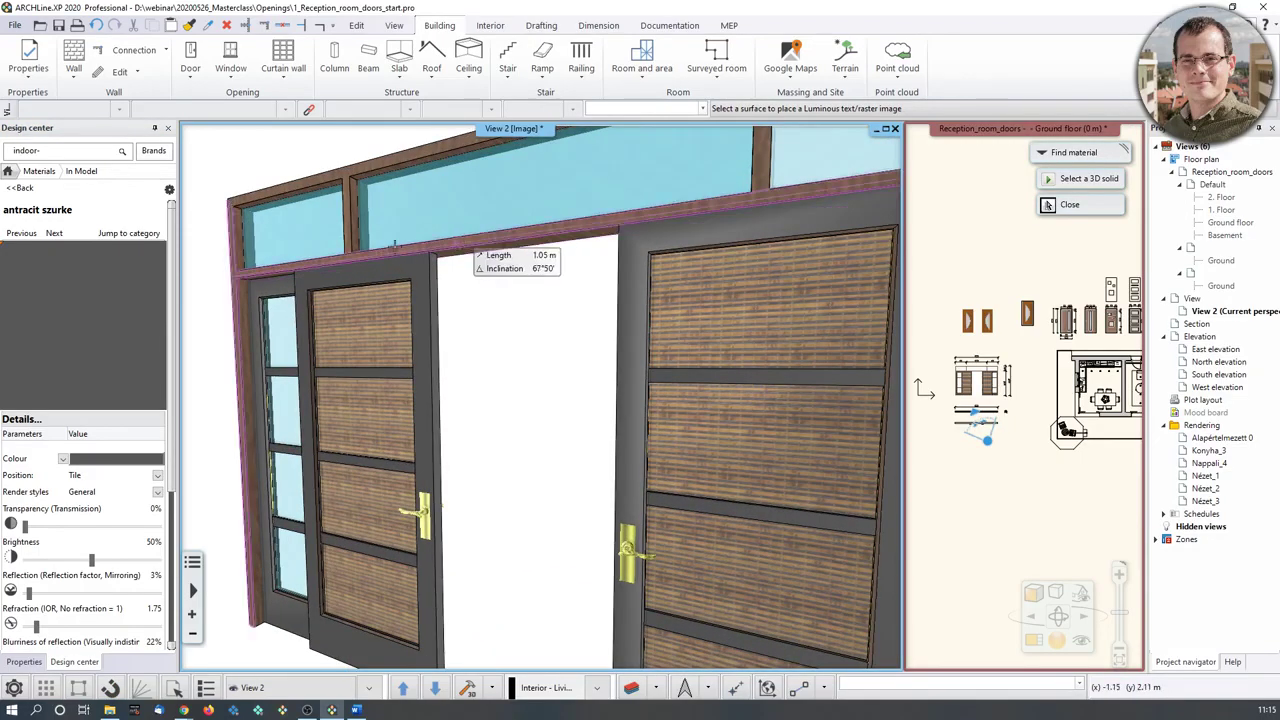
Inspect the sliding door's frame and panels up close and from the front, leaving the material replacement command.
{"action": "scroll", "coordinate": [431, 406], "scroll_direction": "up", "scroll_amount": 2}
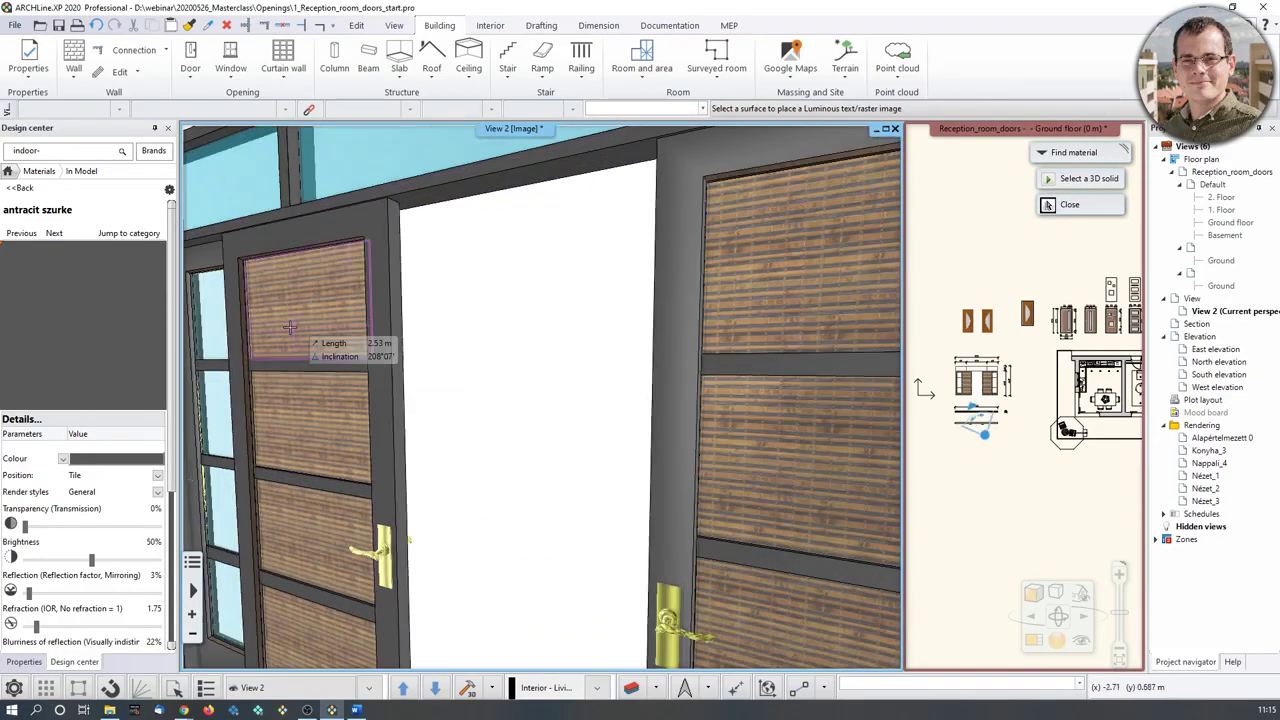
{"action": "middle_click_drag", "start_coordinate": [228, 280], "coordinate": [535, 309]}
{"action": "scroll", "coordinate": [536, 309], "scroll_direction": "up", "scroll_amount": 2}
{"action": "middle_click_drag", "start_coordinate": [566, 228], "coordinate": [489, 380]}
{"action": "scroll", "coordinate": [477, 466], "scroll_direction": "up", "scroll_amount": 1}
{"action": "scroll", "coordinate": [477, 485], "scroll_direction": "down", "scroll_amount": 1}
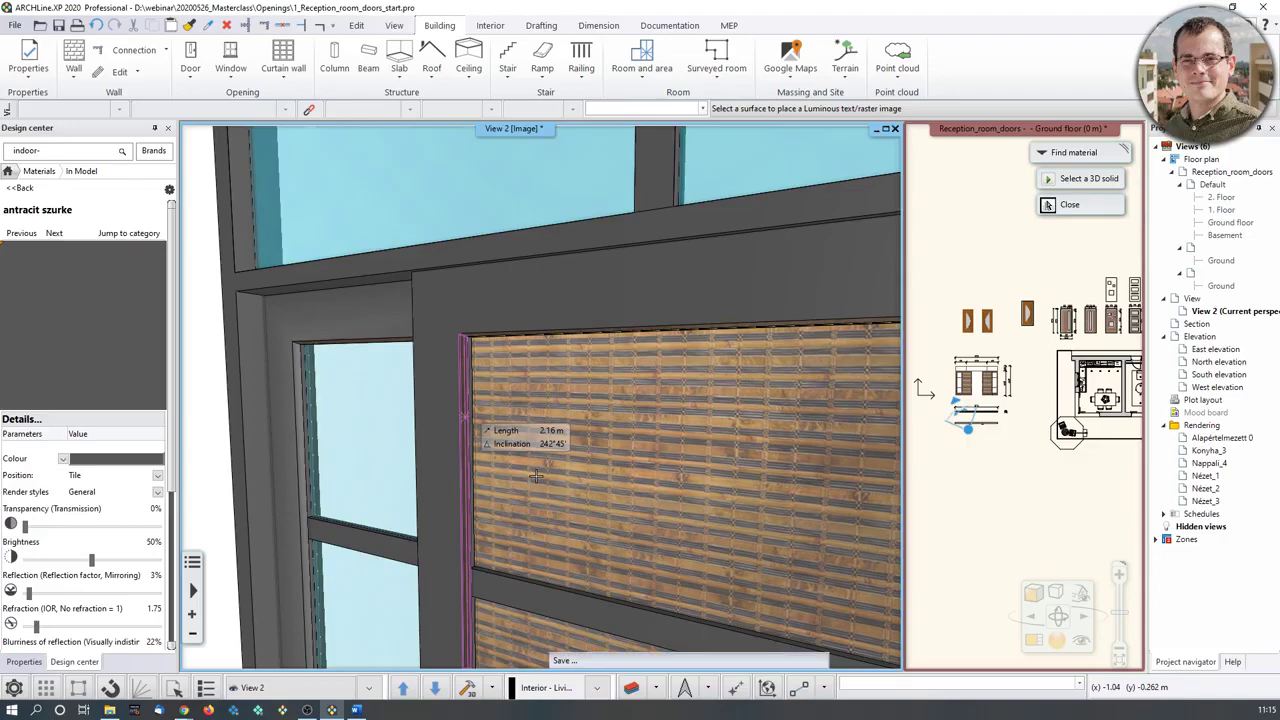
{"action": "scroll", "coordinate": [548, 434], "scroll_direction": "down", "scroll_amount": 3}
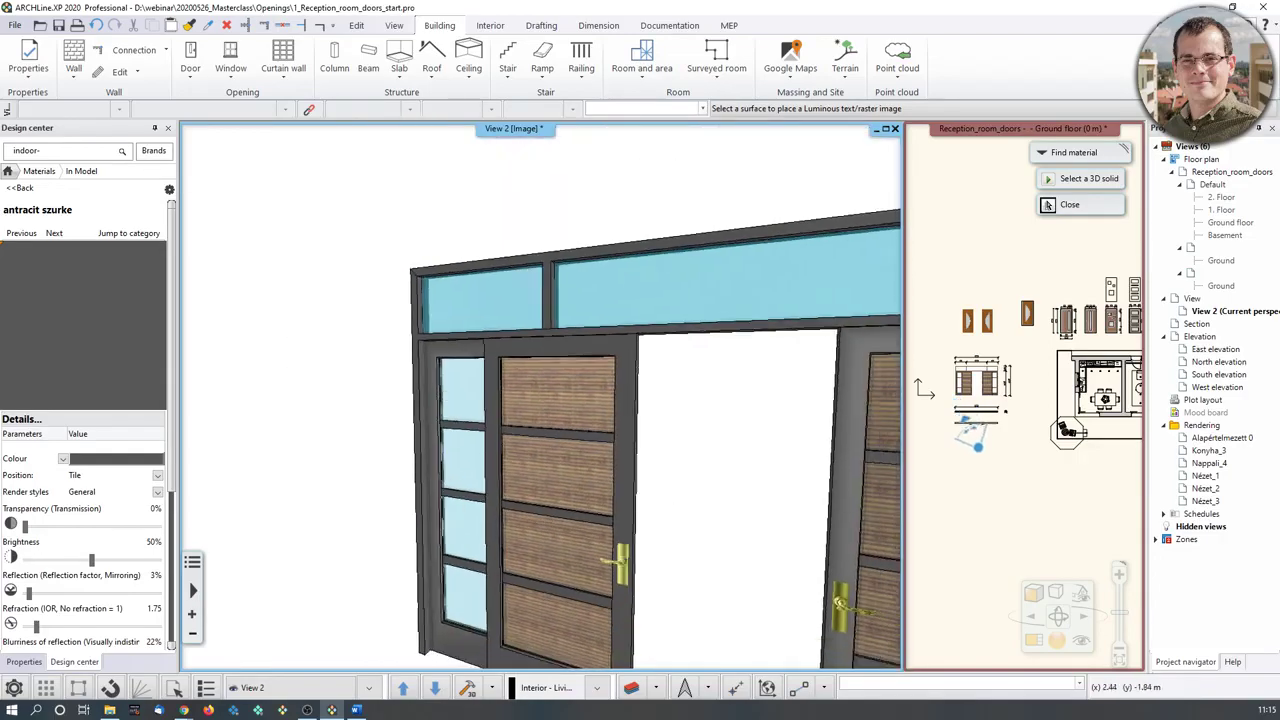
{"action": "key", "text": "Escape"}
{"action": "middle_click_drag", "start_coordinate": [748, 508], "coordinate": [785, 455], "text": "shift"}
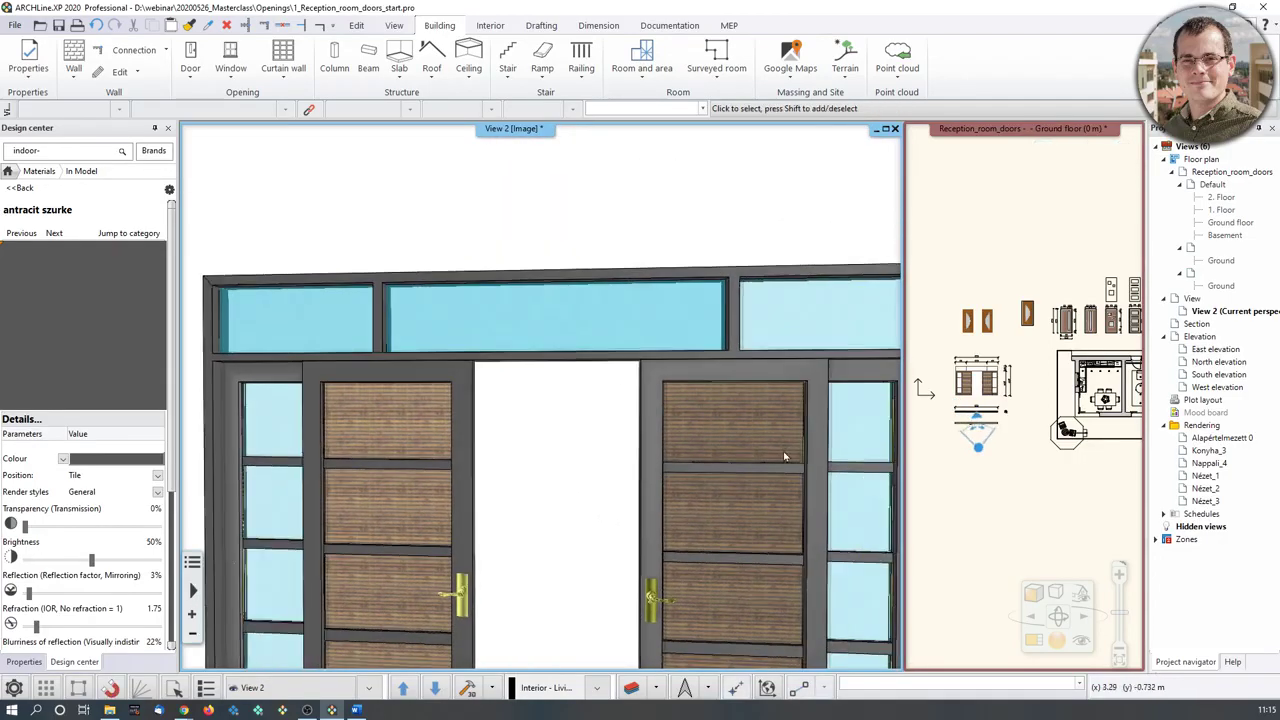
{"action": "scroll", "coordinate": [733, 440], "scroll_direction": "down", "scroll_amount": 2}
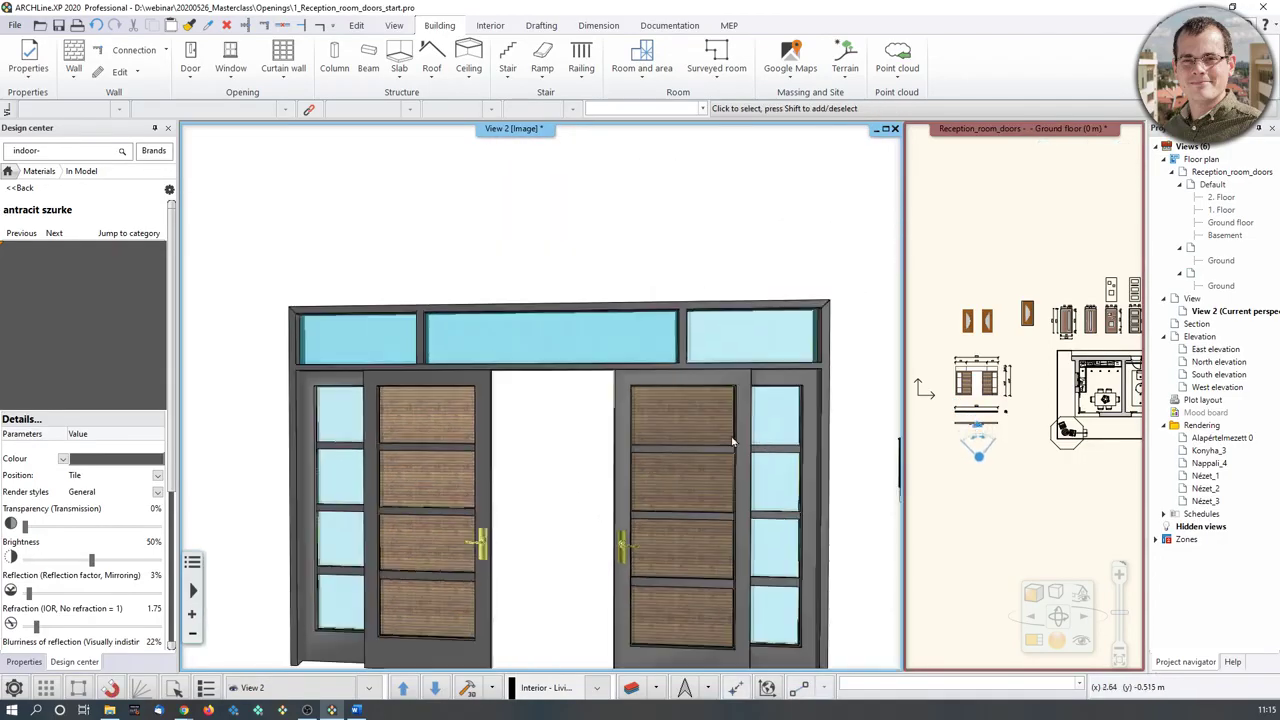
Search the Design Center for glass and list all the matching materials.
{"action": "left_click", "coordinate": [8, 171]}
{"action": "left_click", "coordinate": [42, 154]}
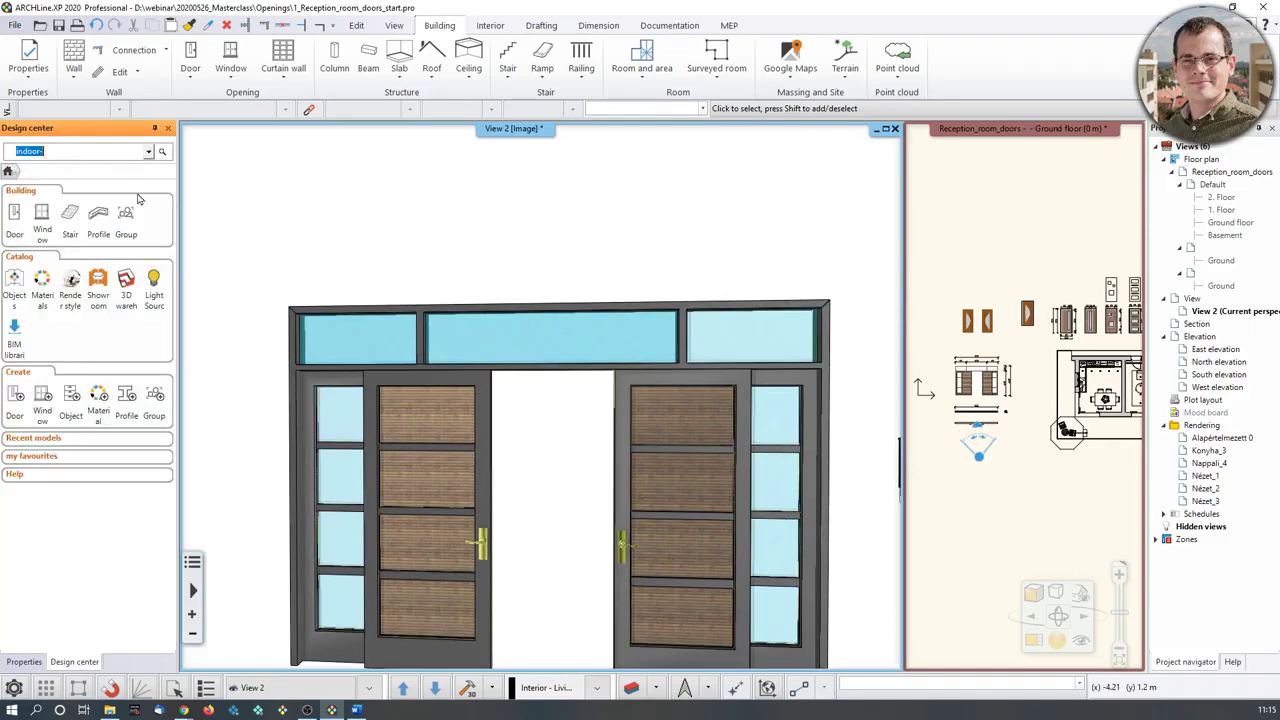
{"action": "type", "text": "glass"}
{"action": "key", "text": "Return"}
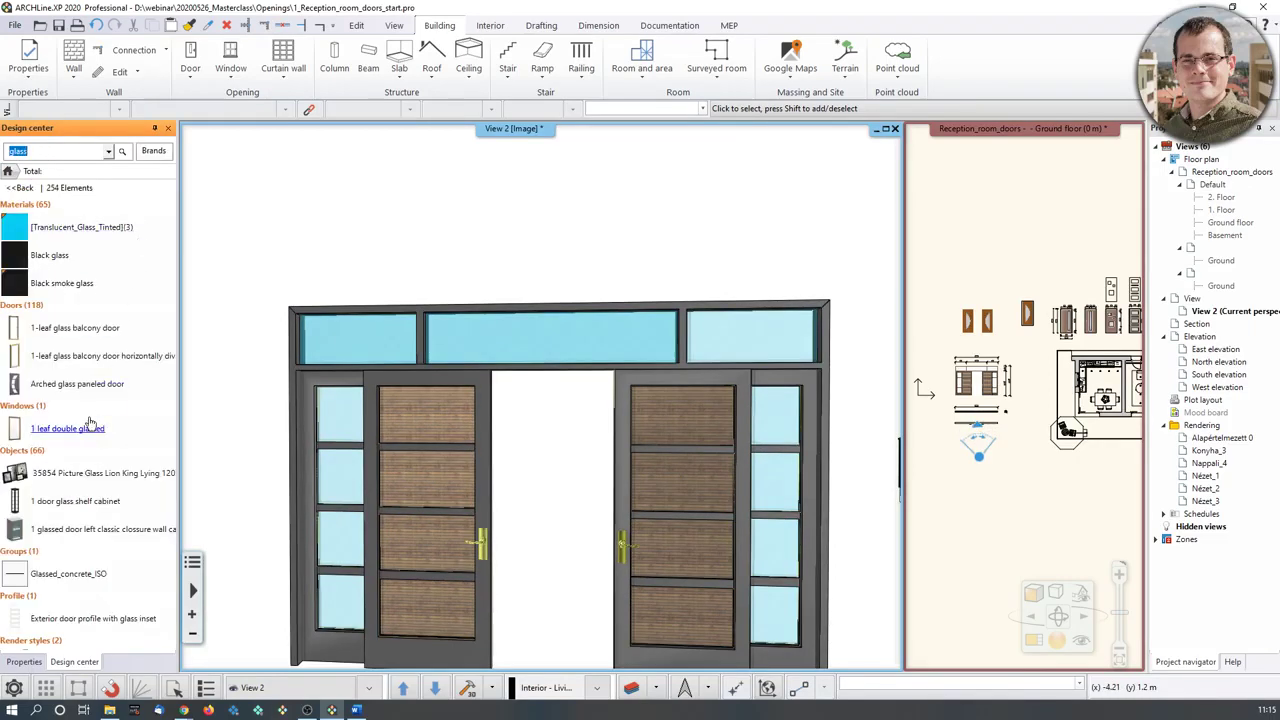
{"action": "left_click", "coordinate": [25, 204]}
Replace the sliding door's light blue glazing with the Blue glass 02 material on this object only.
{"action": "mouse_move", "coordinate": [110, 431]}
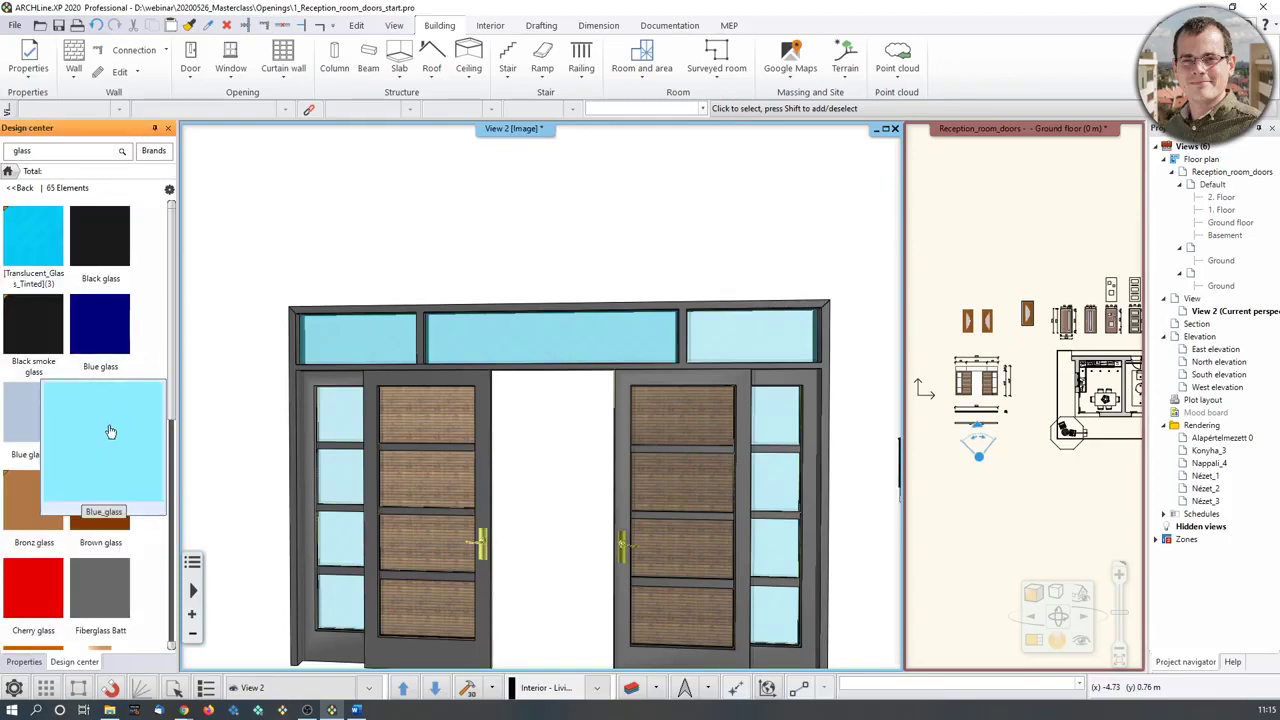
{"action": "left_click_drag", "start_coordinate": [34, 428], "coordinate": [360, 343]}
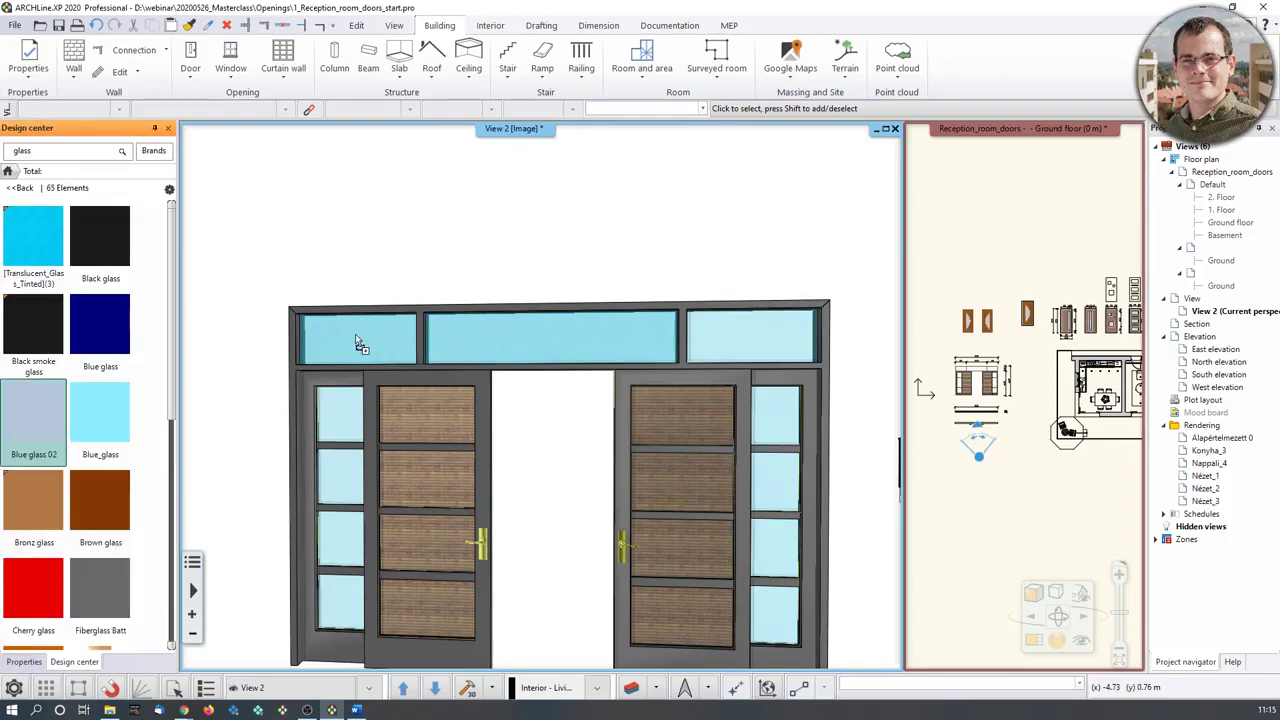
{"action": "left_click", "coordinate": [686, 391]}
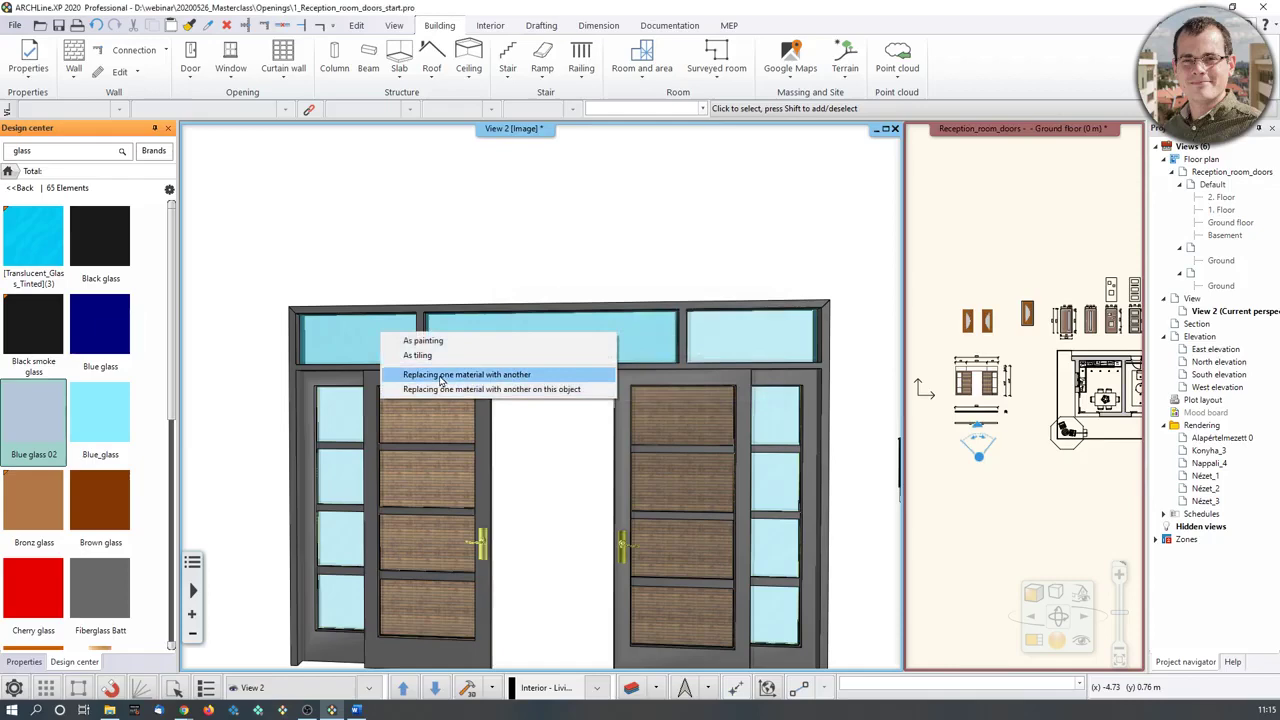
{"action": "left_click", "coordinate": [551, 390]}
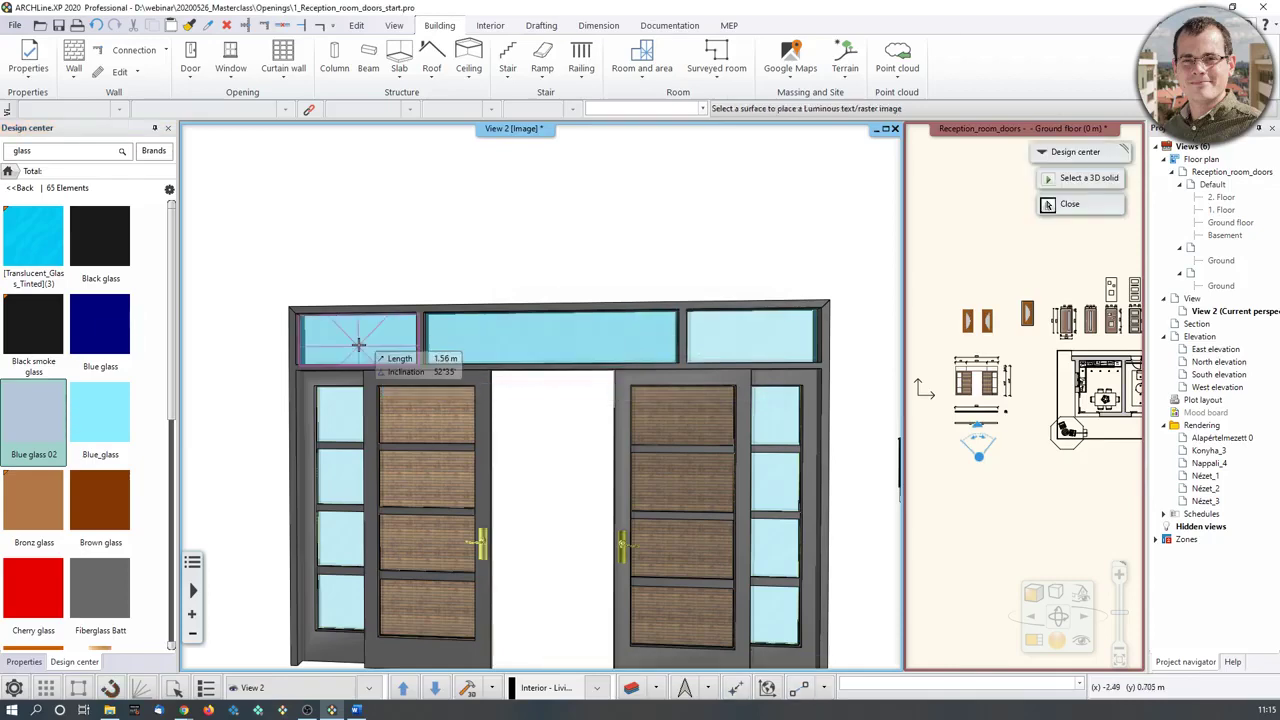
{"action": "left_click", "coordinate": [609, 377]}
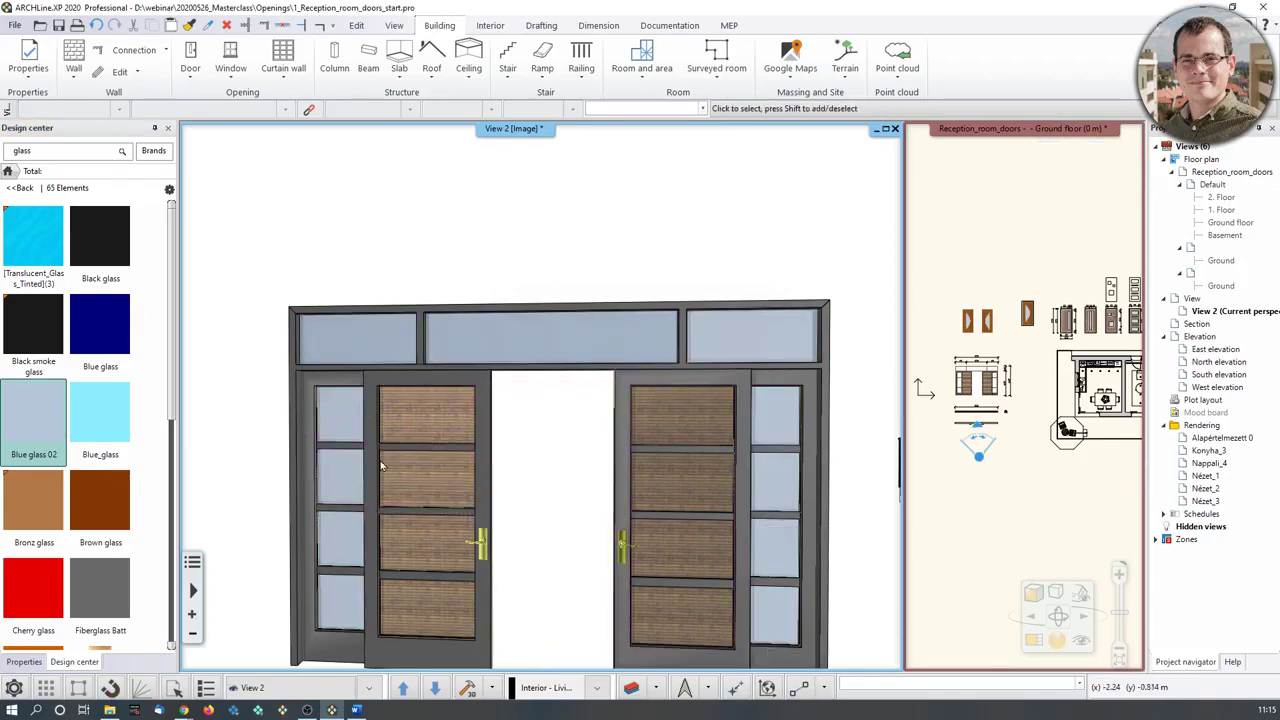
Search the Design Center for gray and list the matching materials for the door's wooden panels.
{"action": "scroll", "coordinate": [495, 419], "scroll_direction": "up", "scroll_amount": 4}
{"action": "scroll", "coordinate": [444, 500], "scroll_direction": "down", "scroll_amount": 3}
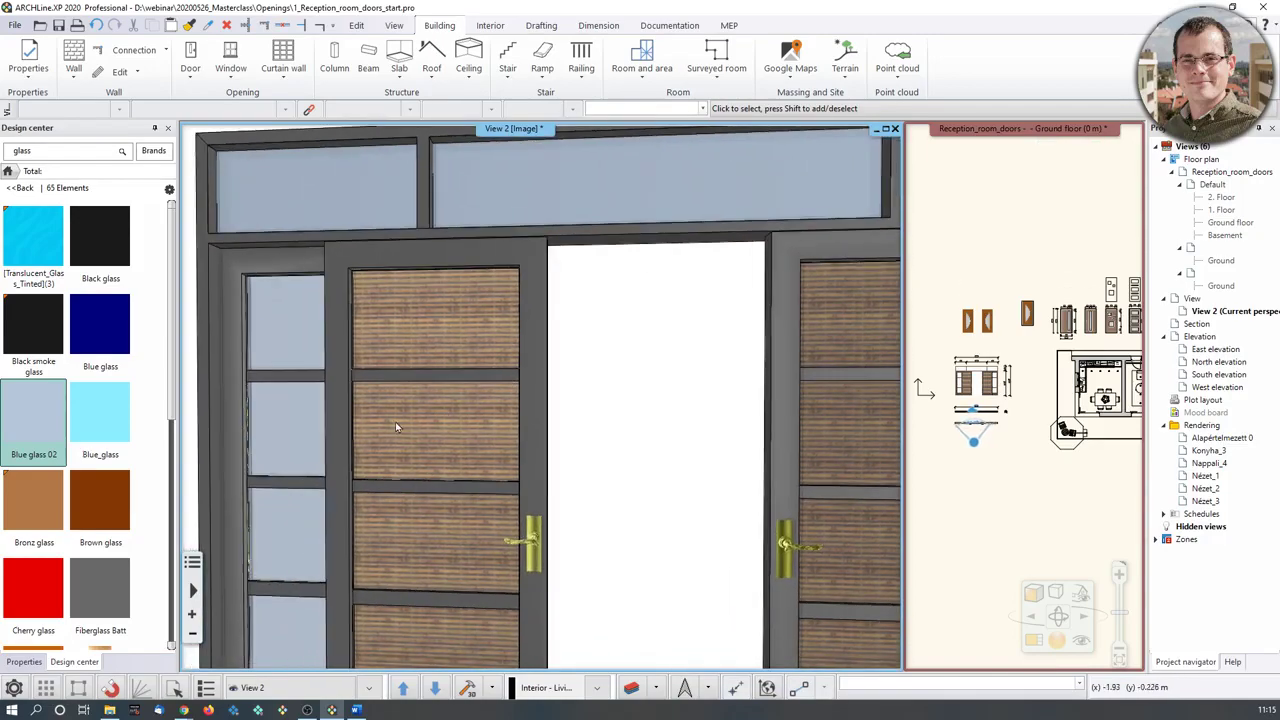
{"action": "scroll", "coordinate": [411, 445], "scroll_direction": "up", "scroll_amount": 5}
{"action": "scroll", "coordinate": [455, 423], "scroll_direction": "down", "scroll_amount": 5}
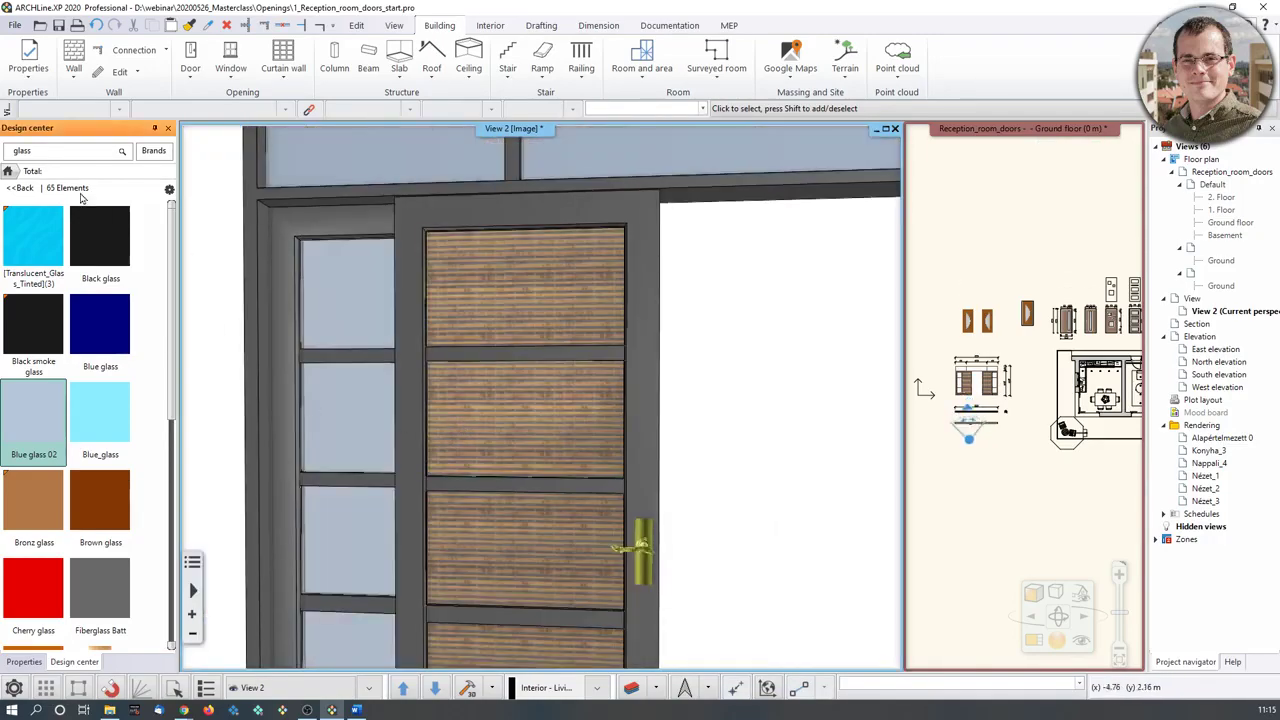
{"action": "left_click", "coordinate": [24, 187]}
{"action": "left_click", "coordinate": [35, 157]}
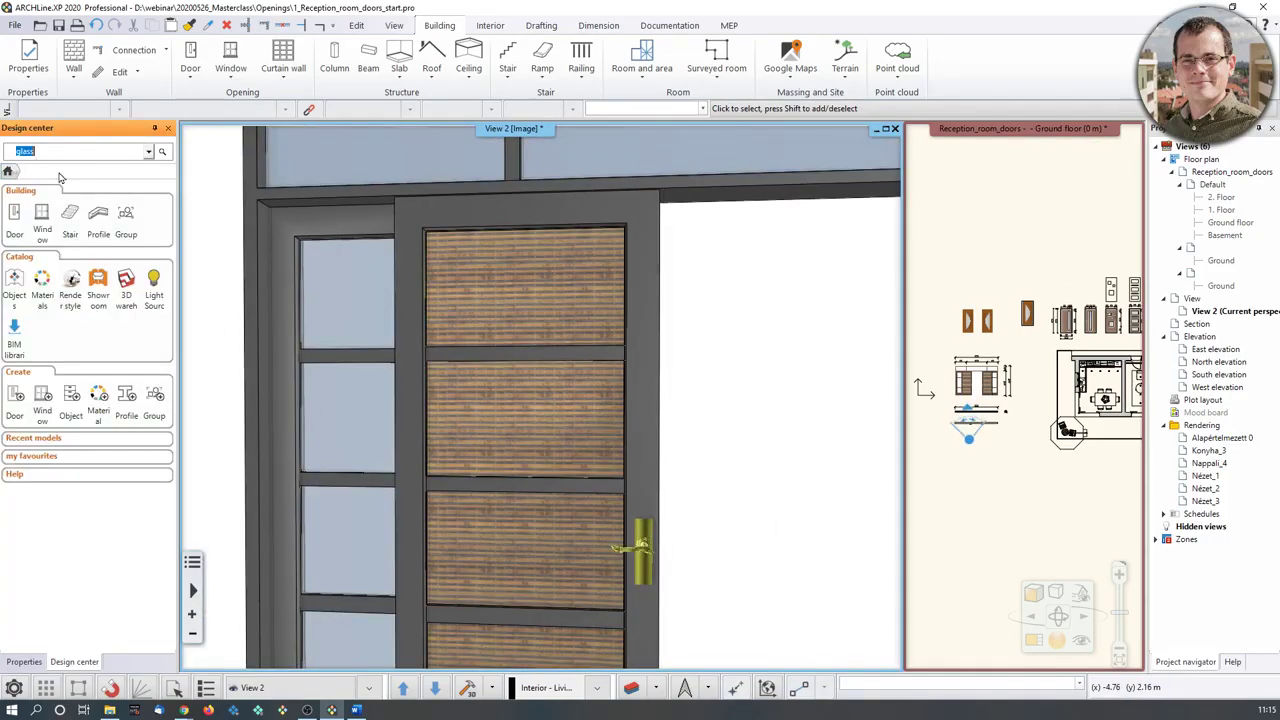
{"action": "type", "text": "glay"}
{"action": "key", "text": "Return"}
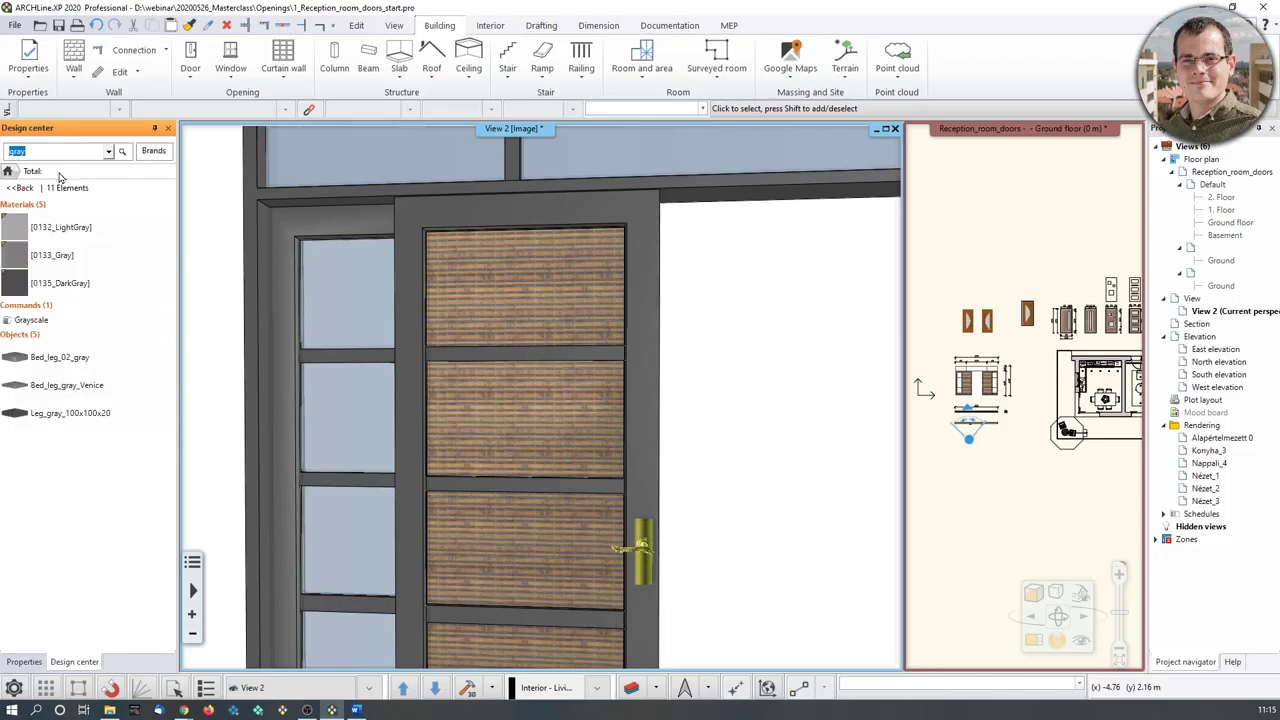
{"action": "left_click", "coordinate": [22, 204]}
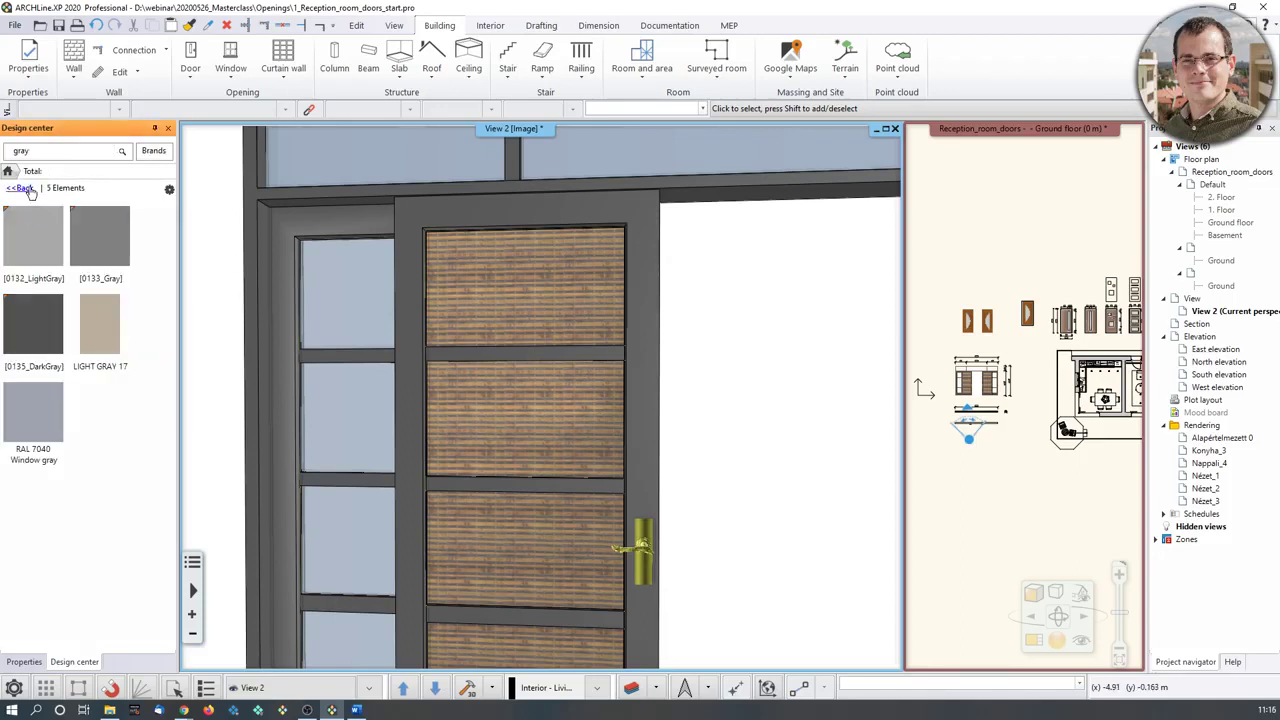
Search the Design Center materials for grey and browse to the grey_stone material.
{"action": "left_click", "coordinate": [25, 153]}
{"action": "type", "text": "ey"}
{"action": "key", "text": "Return"}
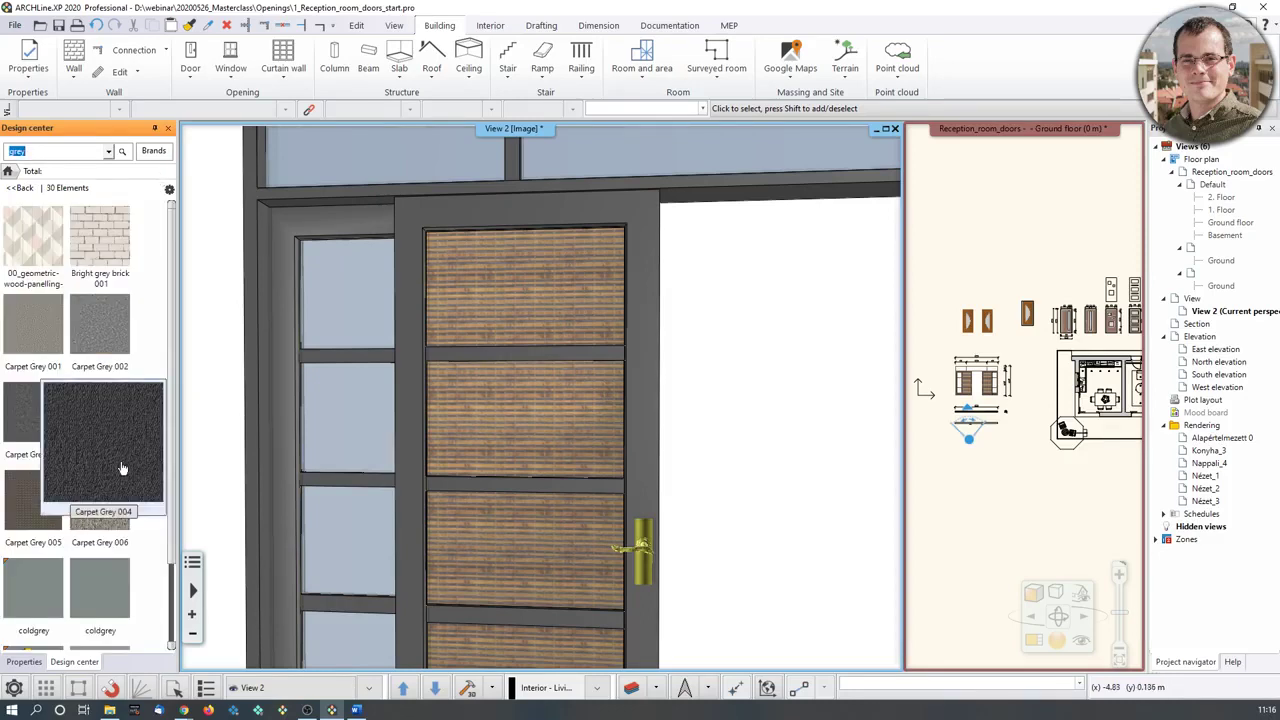
{"action": "scroll", "coordinate": [113, 590], "scroll_direction": "down", "scroll_amount": 3}
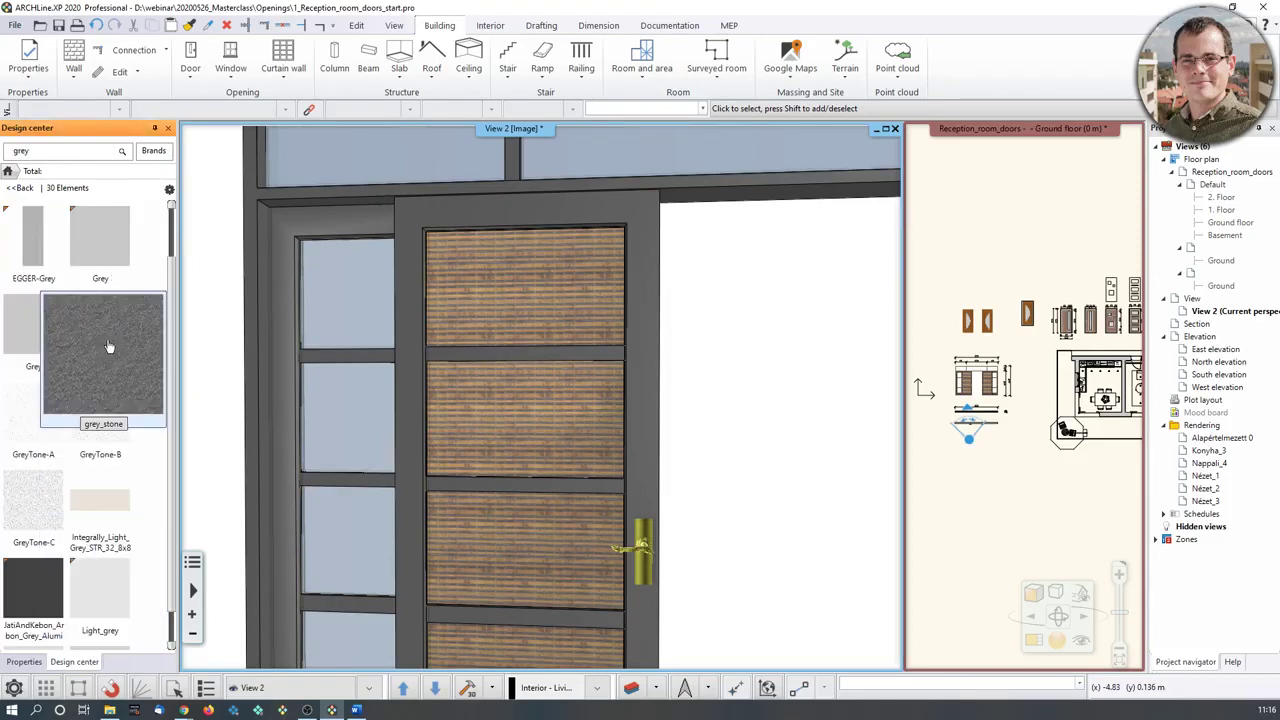
Replace the wooden infill of the sliding door's panels with grey_stone on this object only, and finish the command.
{"action": "left_click_drag", "start_coordinate": [110, 350], "coordinate": [560, 414]}
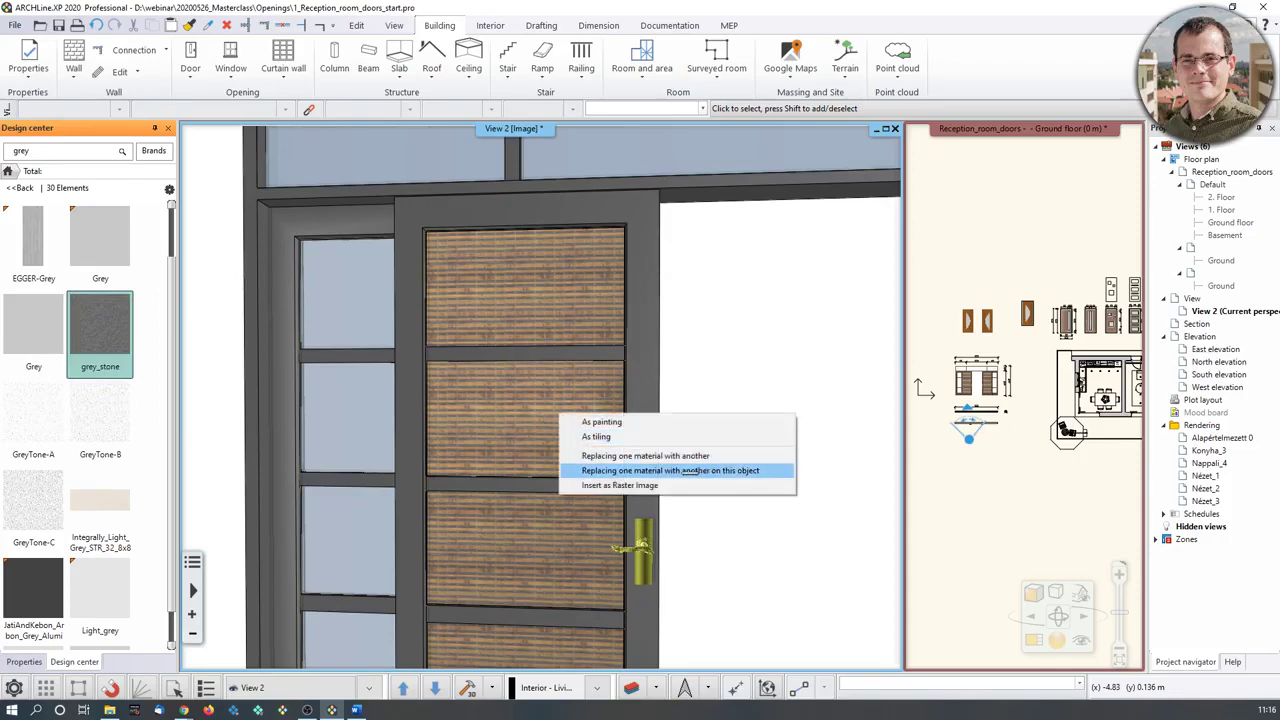
{"action": "left_click", "coordinate": [688, 470]}
{"action": "scroll", "coordinate": [669, 534], "scroll_direction": "down", "scroll_amount": 5}
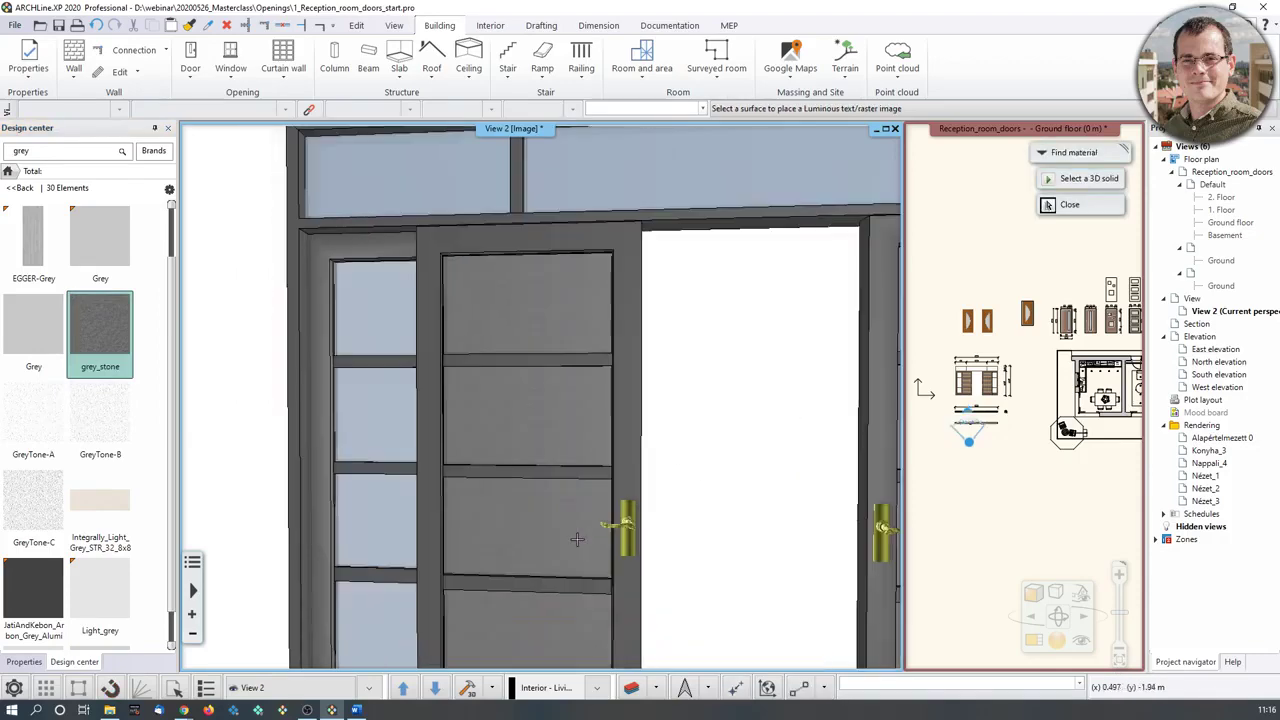
{"action": "key", "text": "Escape"}
{"action": "scroll", "coordinate": [669, 534], "scroll_direction": "up", "scroll_amount": 10}
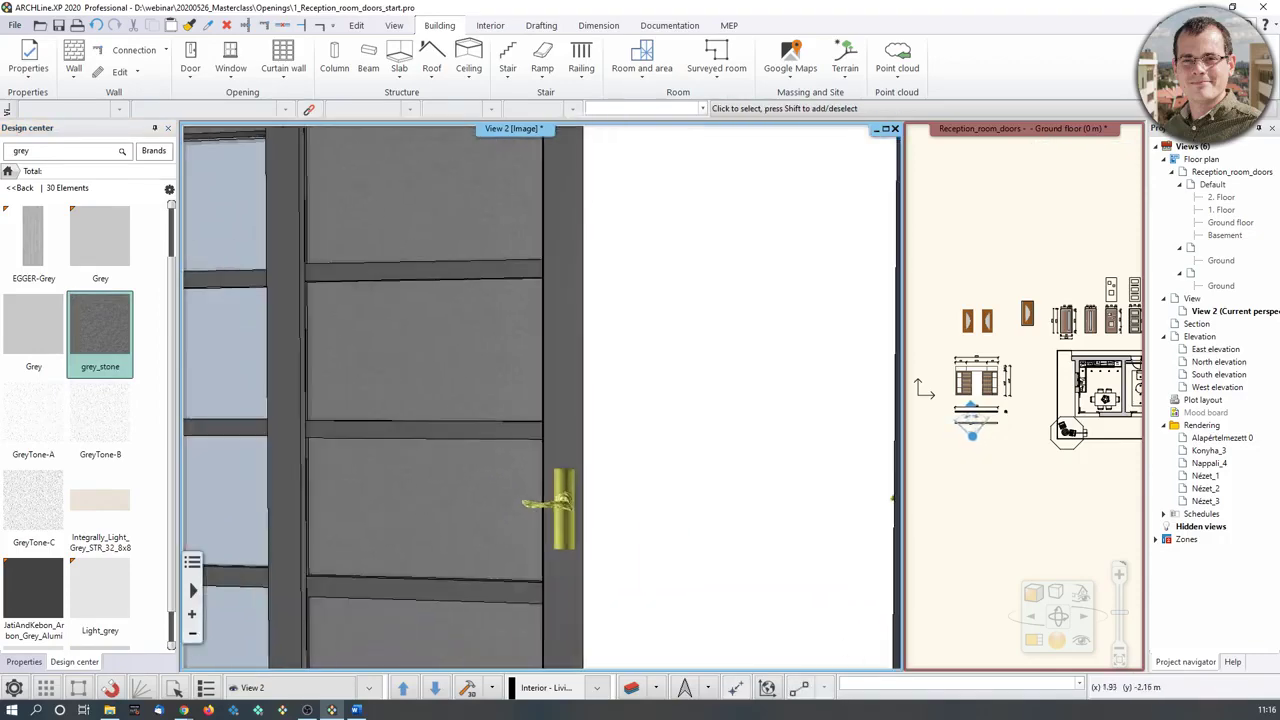
{"action": "scroll", "coordinate": [585, 527], "scroll_direction": "down", "scroll_amount": 10}
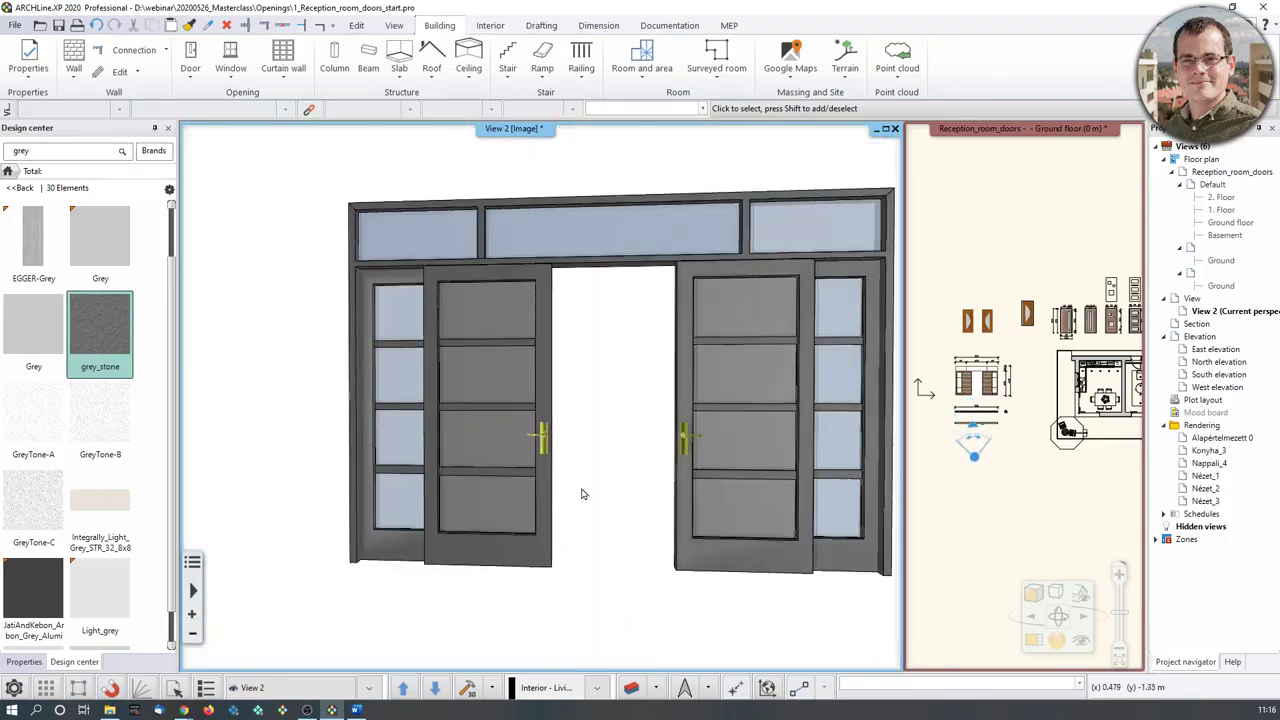
{"action": "scroll", "coordinate": [538, 480], "scroll_direction": "down", "scroll_amount": 2}
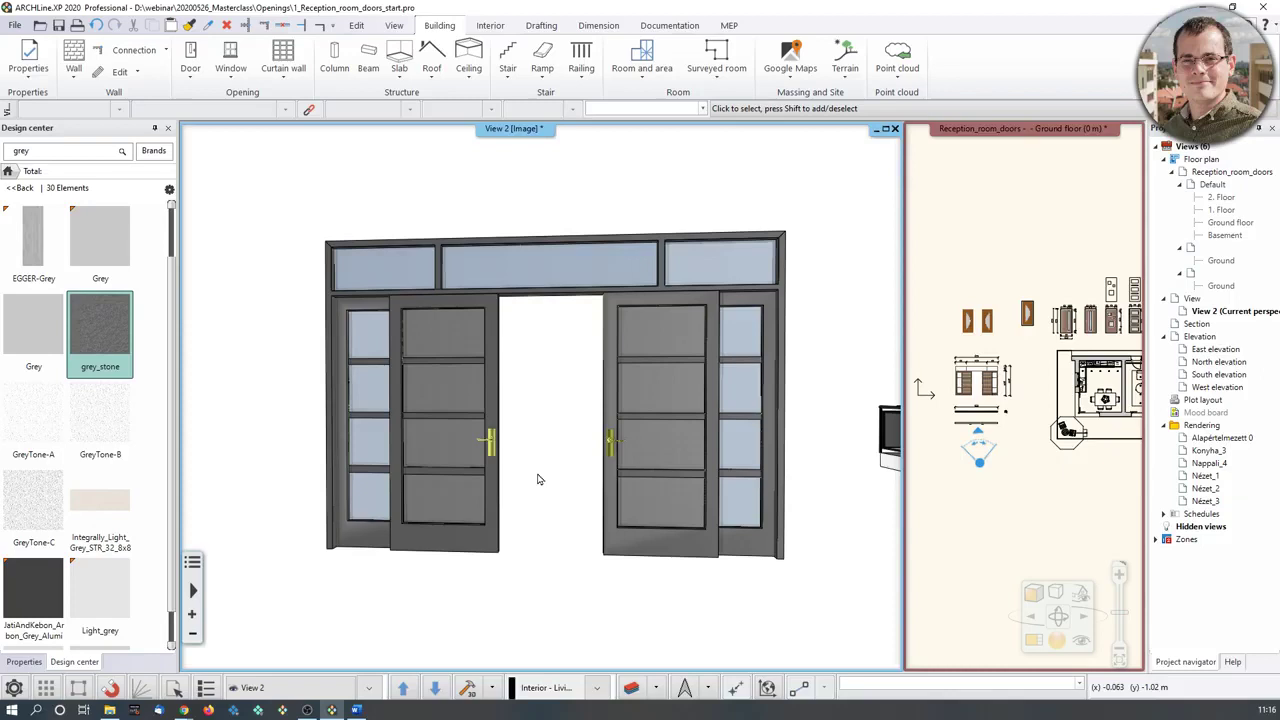
Select the sliding door object below its 2D drawing on the floor plan, and clear the selection.
{"action": "left_click", "coordinate": [474, 414]}
{"action": "left_click", "coordinate": [860, 455]}
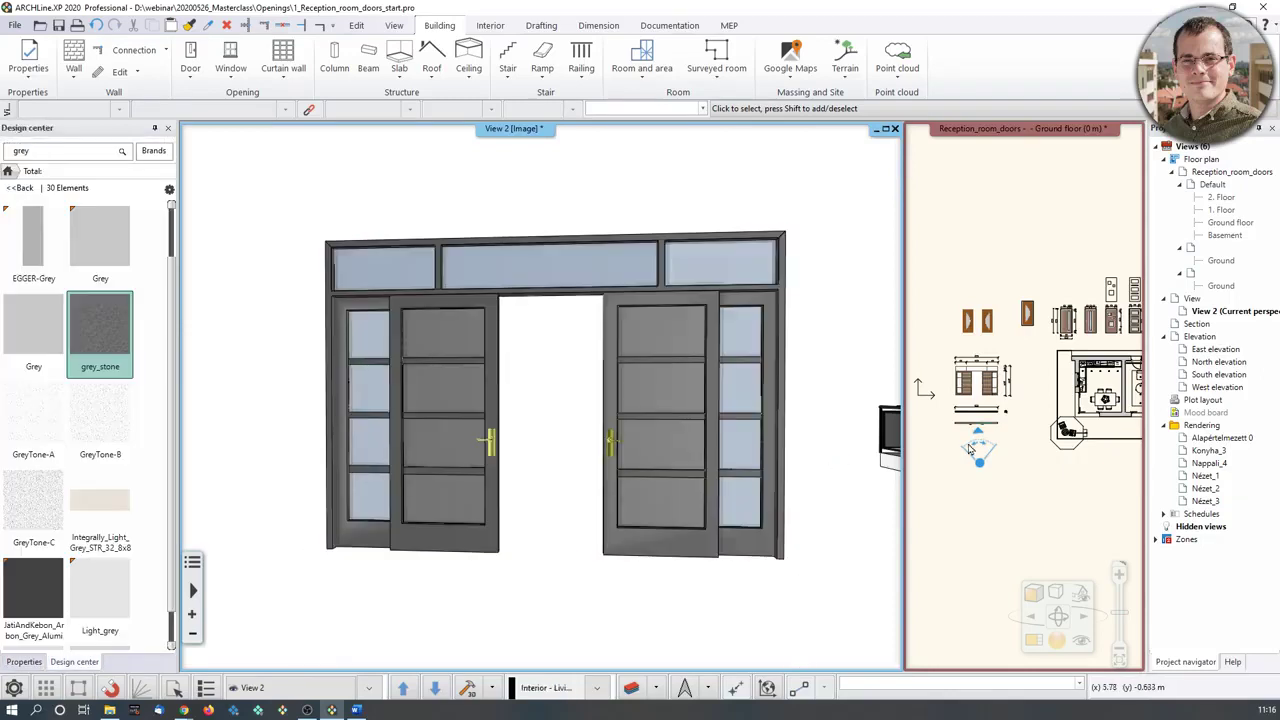
{"action": "scroll", "coordinate": [968, 450], "scroll_direction": "up", "scroll_amount": 6}
{"action": "left_click", "coordinate": [1015, 390]}
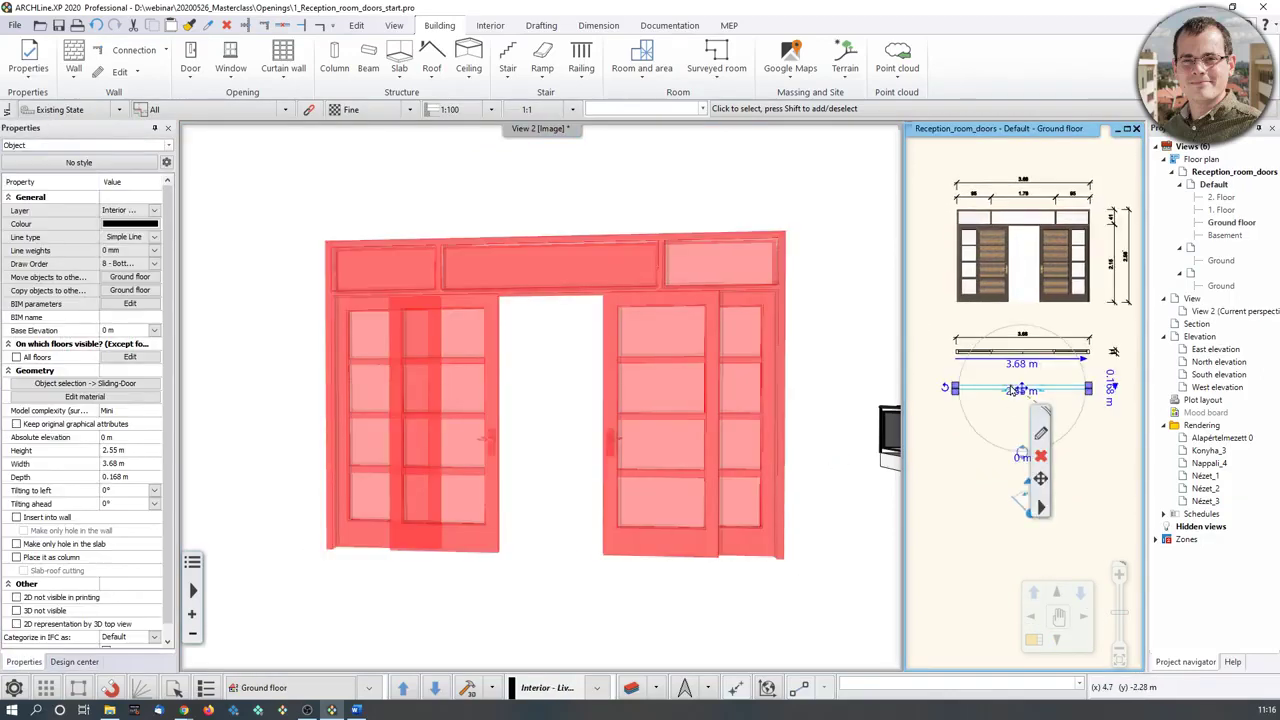
{"action": "left_click", "coordinate": [1040, 510]}
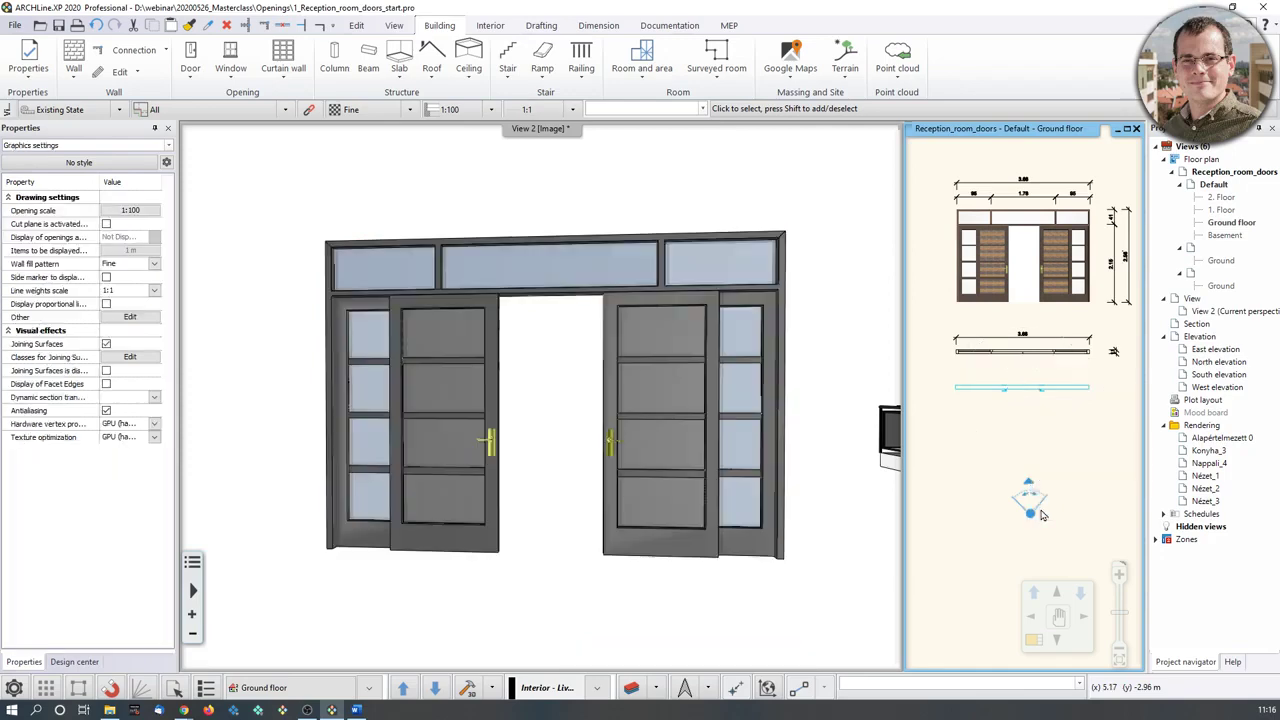
Convert the sliding door object to a door/window and load Sliding_Door_2D from the library as its 2D symbol.
{"action": "mouse_move", "coordinate": [1122, 425]}
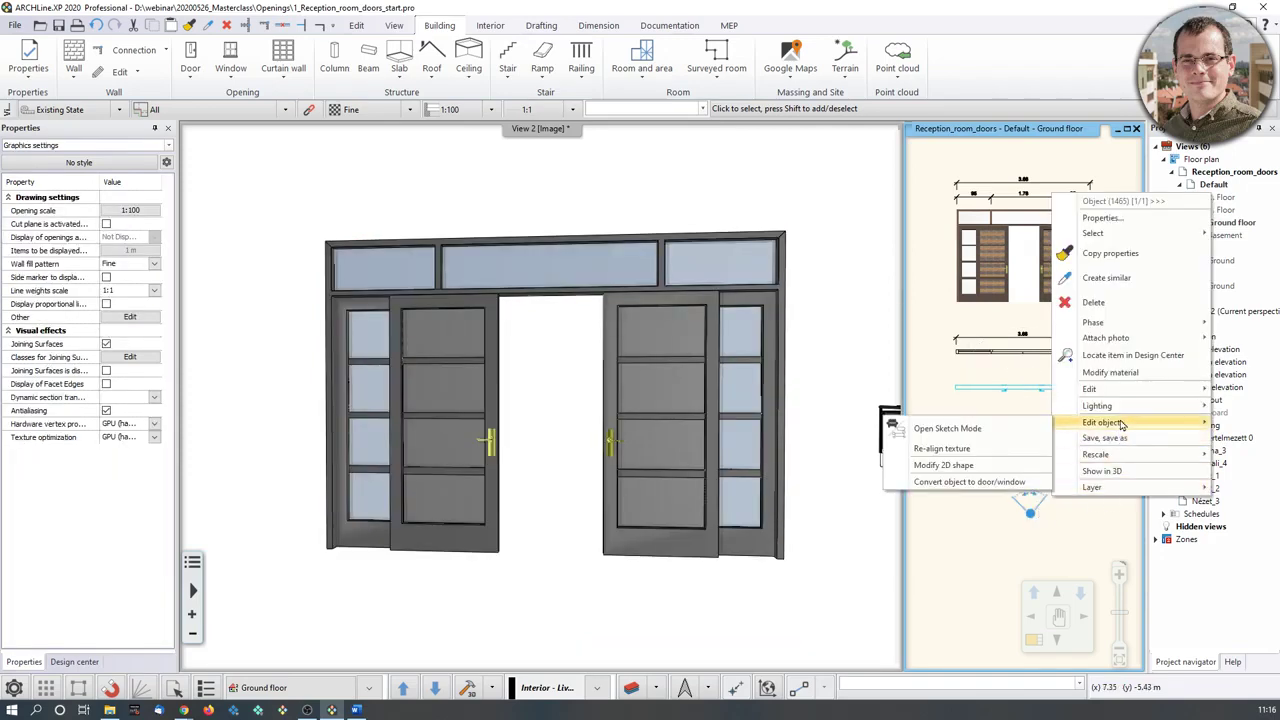
{"action": "left_click", "coordinate": [1005, 483]}
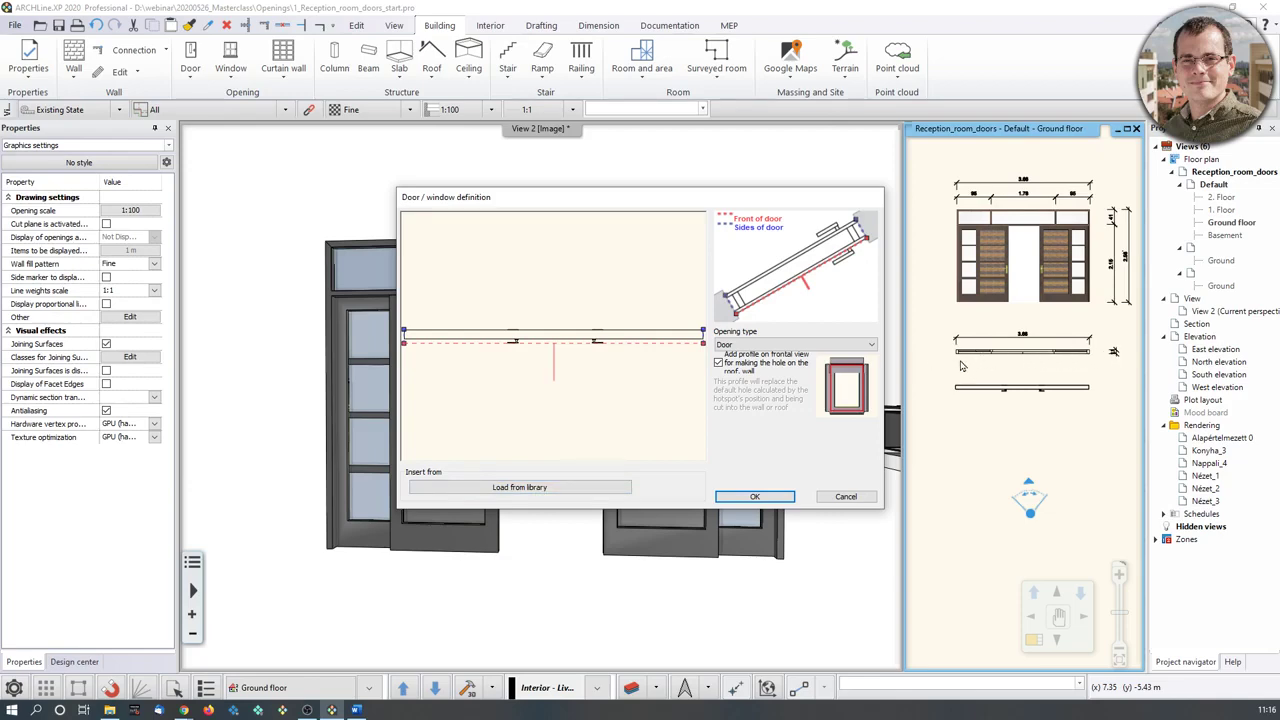
{"action": "left_click", "coordinate": [575, 490]}
{"action": "left_click", "coordinate": [640, 152]}
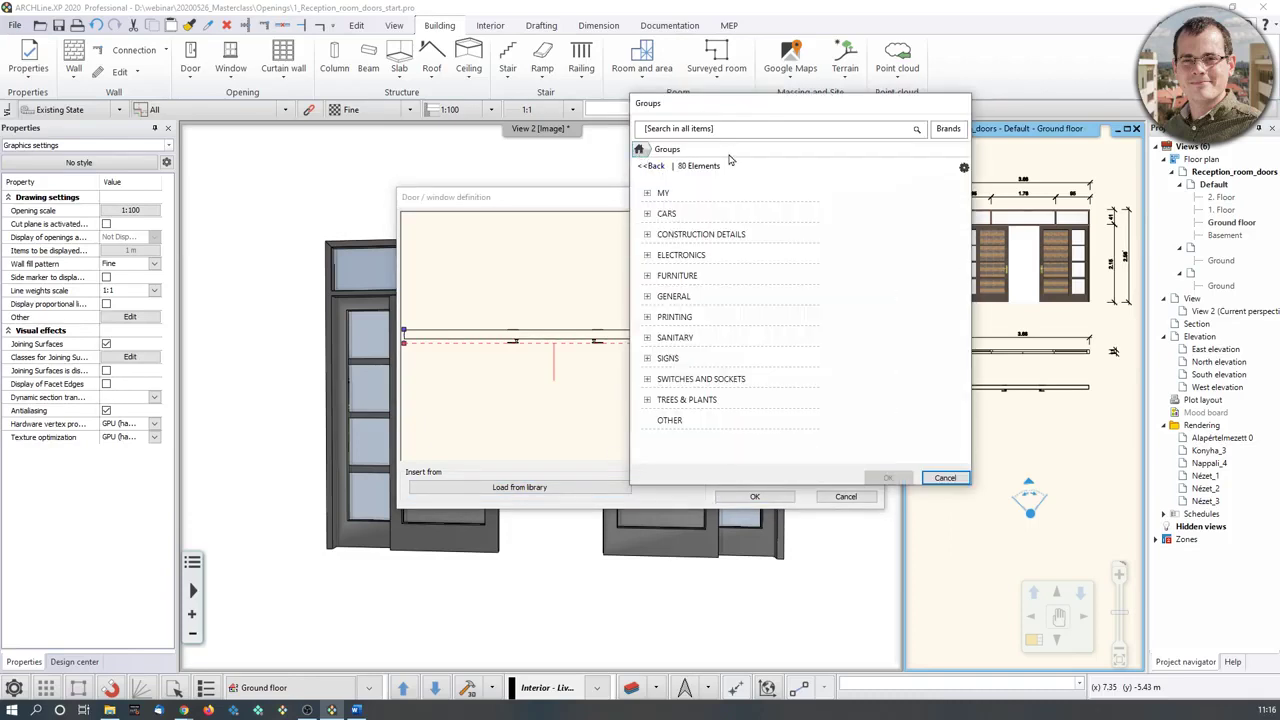
{"action": "left_click", "coordinate": [706, 130]}
{"action": "type", "text": "sli"}
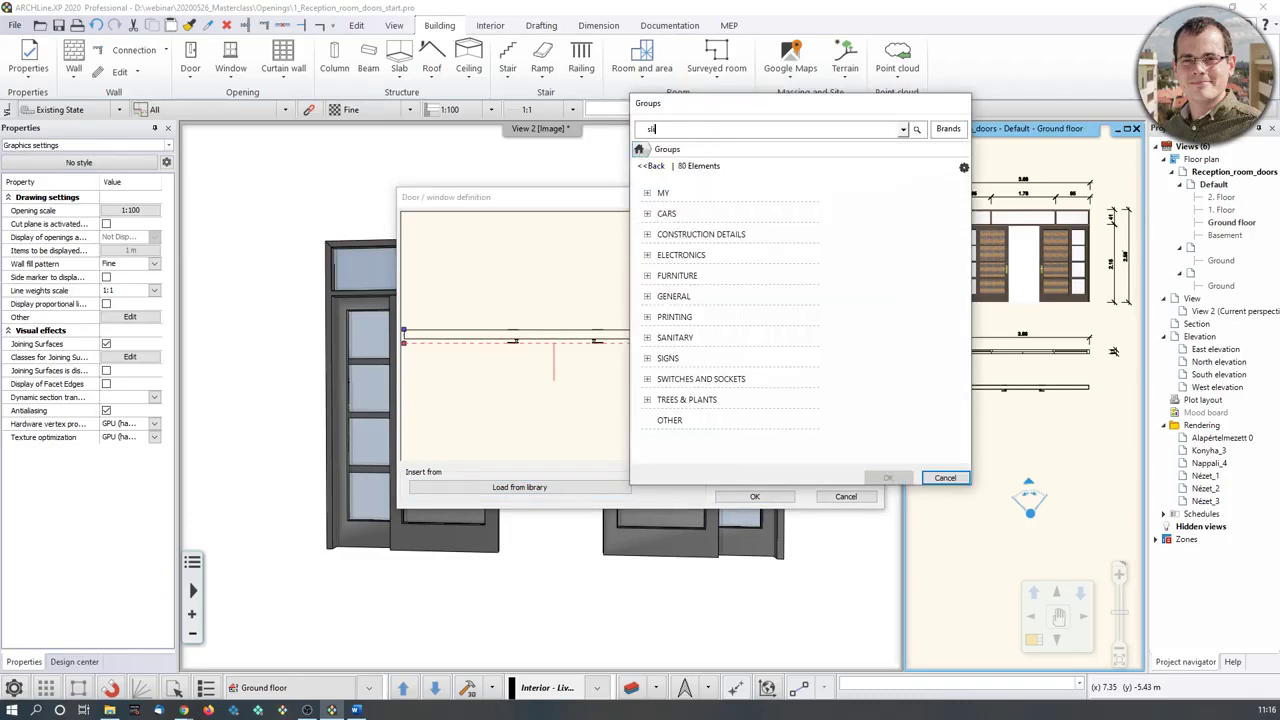
{"action": "type", "text": "ding"}
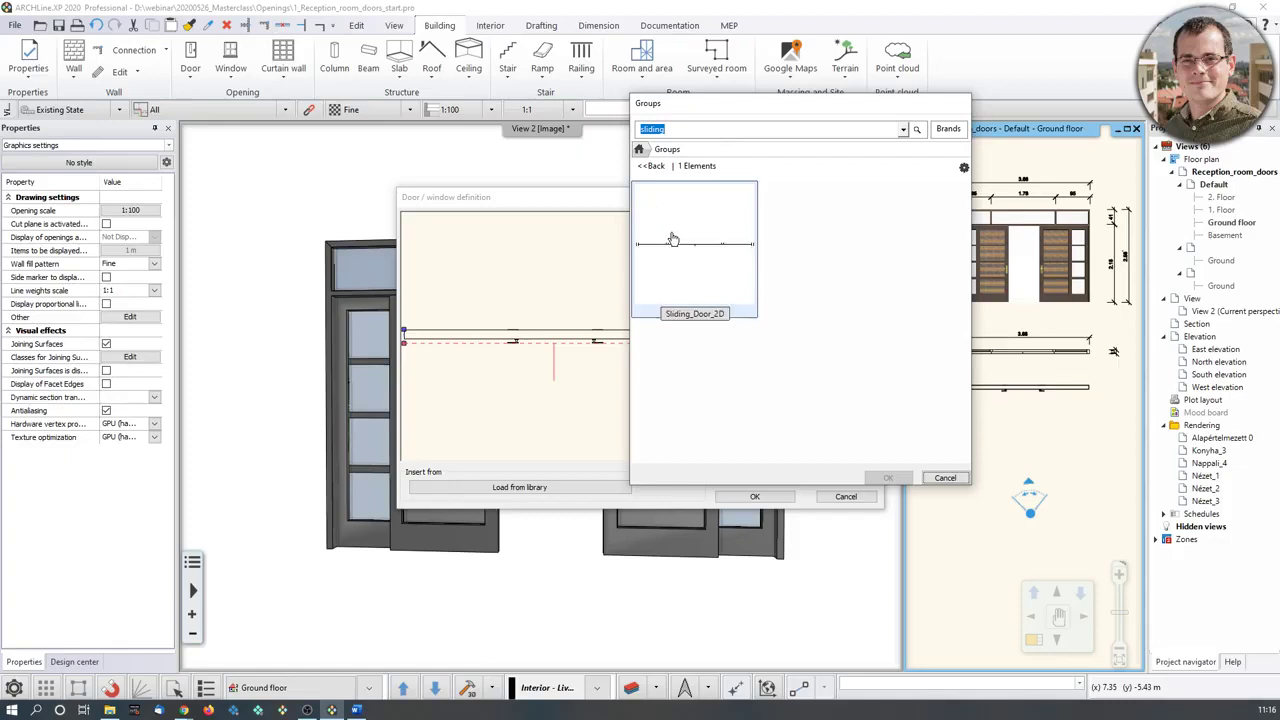
{"action": "left_click", "coordinate": [669, 241]}
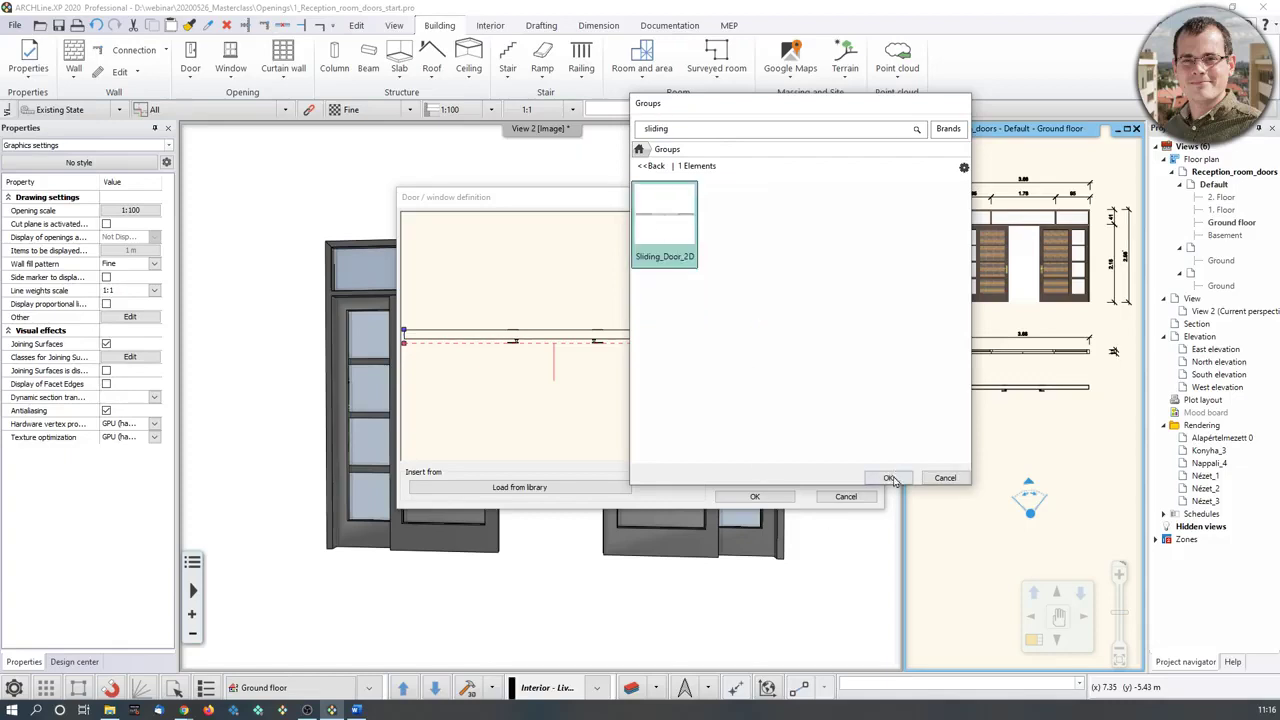
{"action": "left_click", "coordinate": [890, 478]}
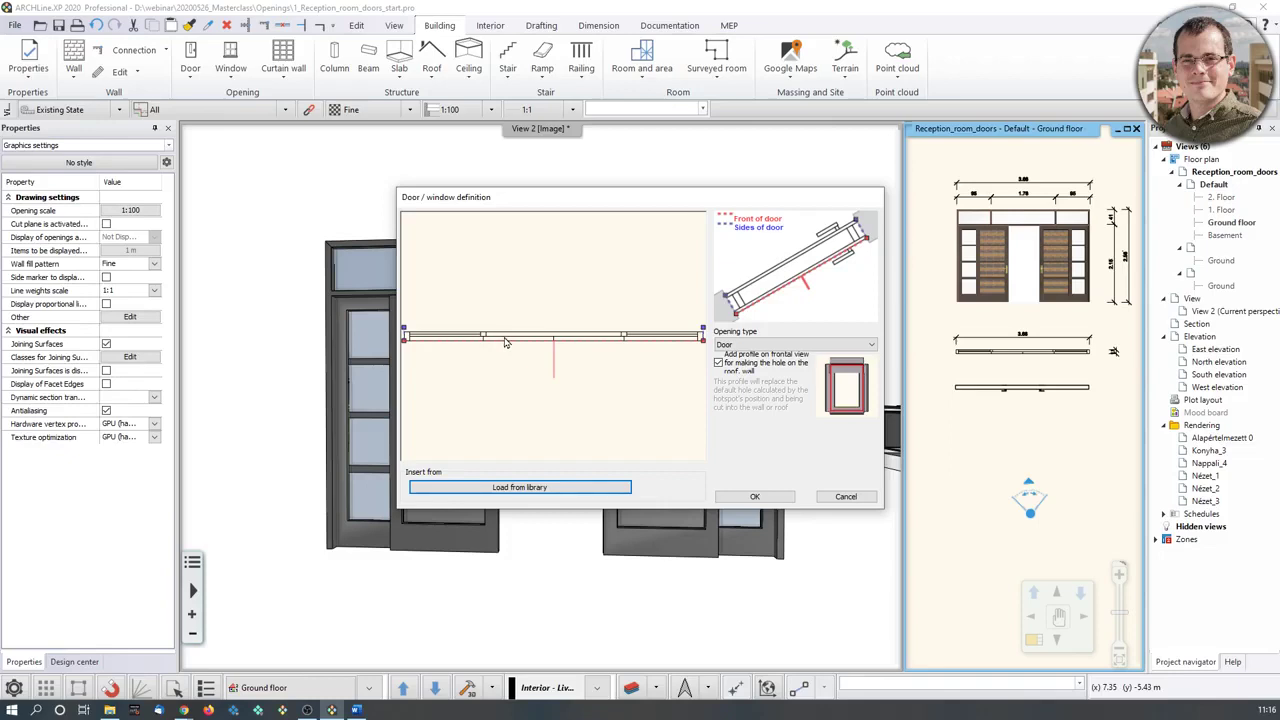
Align the side hotspots in the door definition with the frame corners at both ends of the 2D symbol.
{"action": "scroll", "coordinate": [505, 342], "scroll_direction": "up", "scroll_amount": 5}
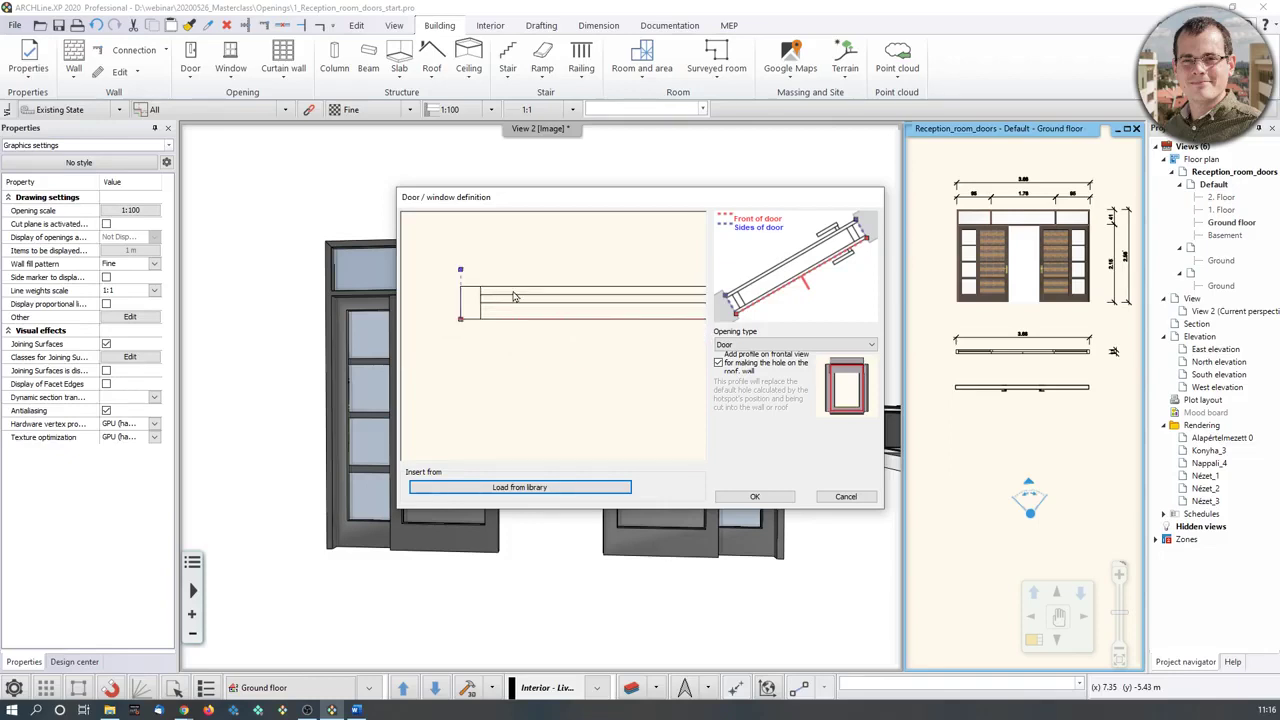
{"action": "scroll", "coordinate": [513, 297], "scroll_direction": "up", "scroll_amount": 3}
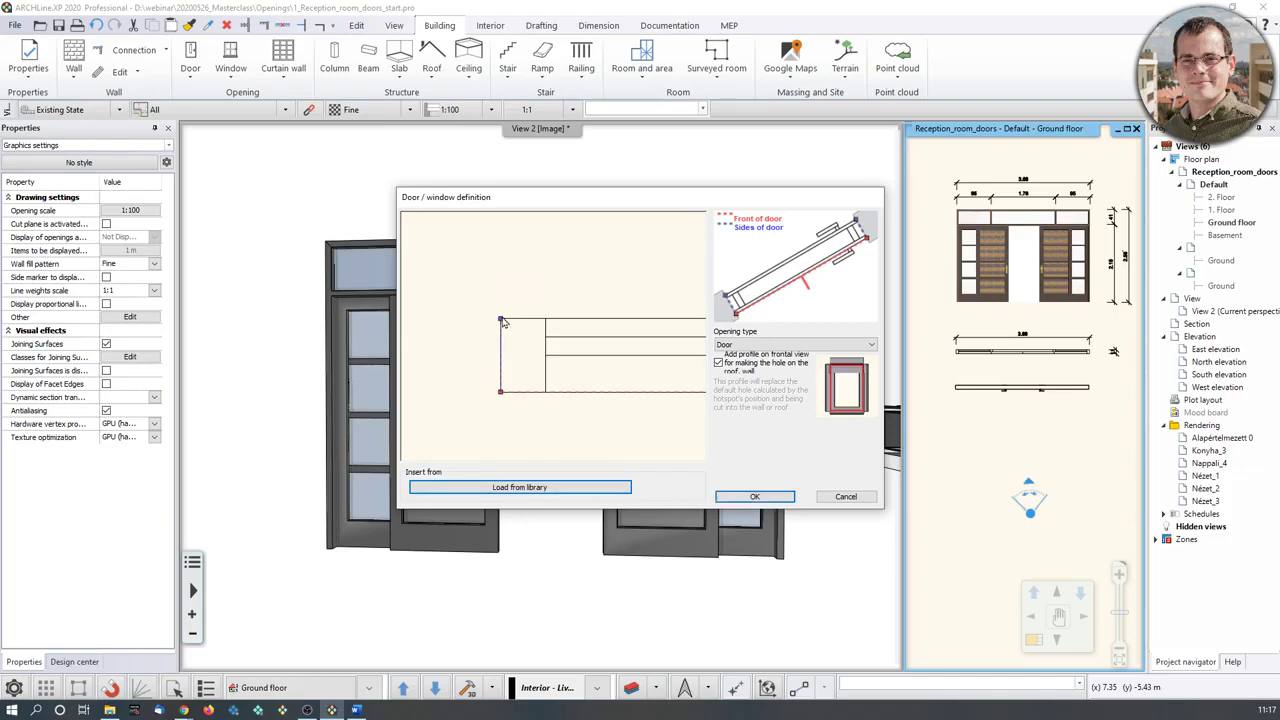
{"action": "scroll", "coordinate": [591, 349], "scroll_direction": "up", "scroll_amount": 4}
{"action": "scroll", "coordinate": [468, 347], "scroll_direction": "down", "scroll_amount": 5}
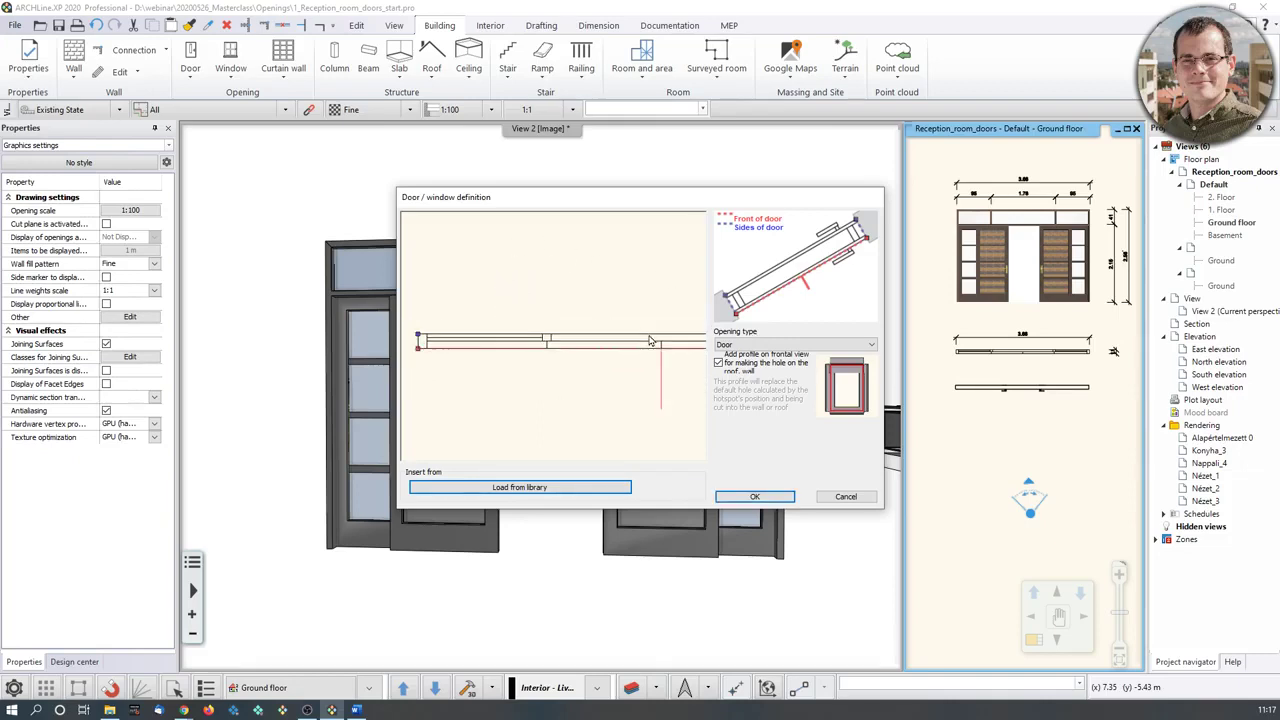
{"action": "scroll", "coordinate": [575, 345], "scroll_direction": "up", "scroll_amount": 4}
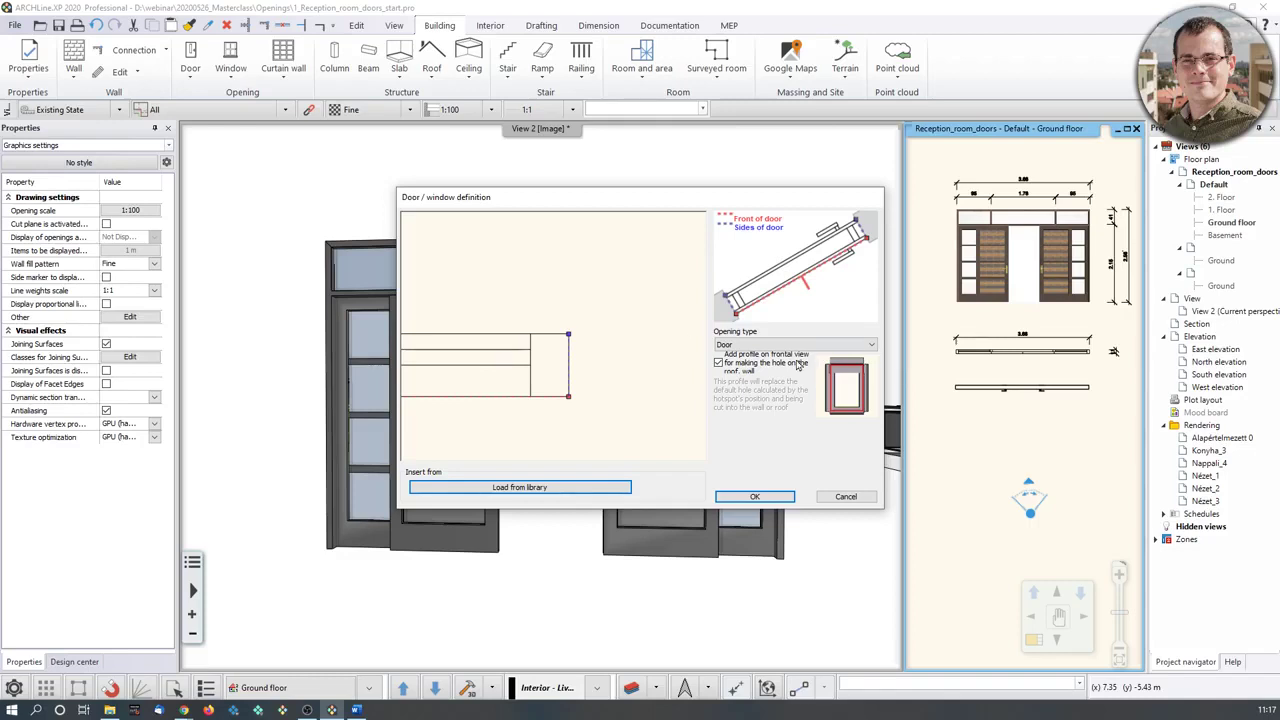
Choose Door as the opening type and accept the definition with the frontal hole profile included.
{"action": "left_click", "coordinate": [830, 345]}
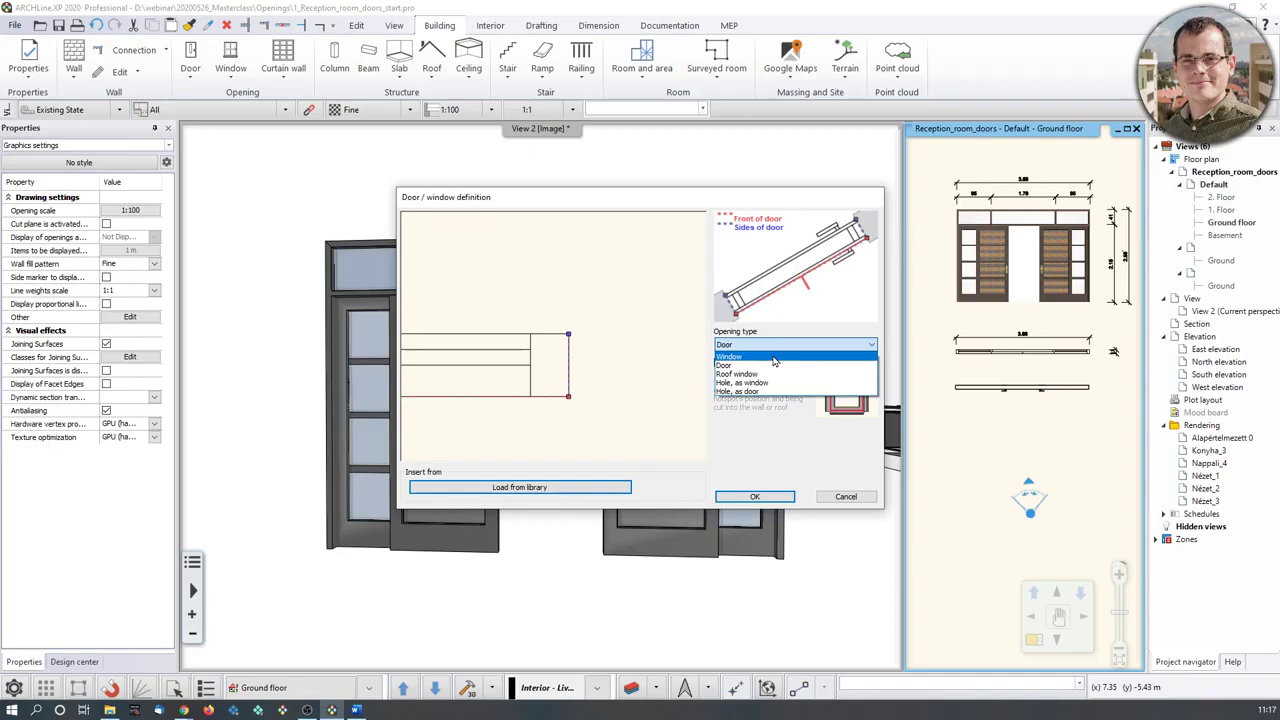
{"action": "left_click", "coordinate": [722, 365]}
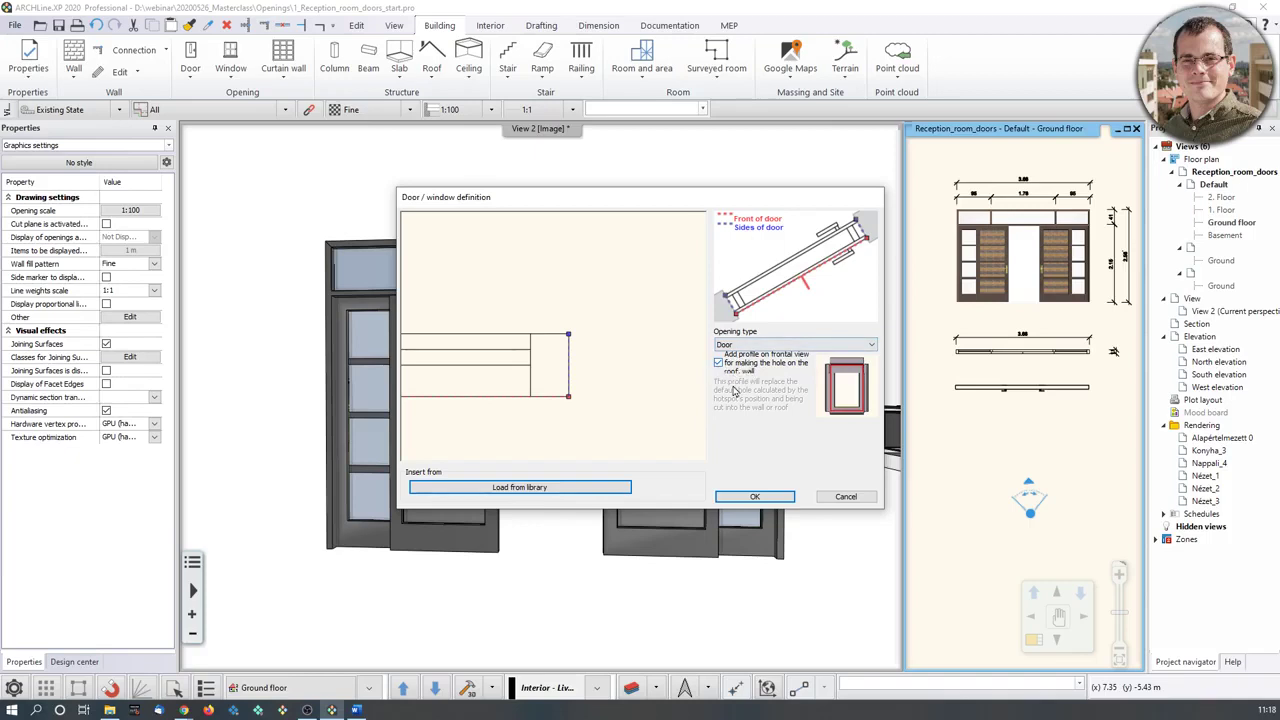
{"action": "left_click", "coordinate": [748, 500]}
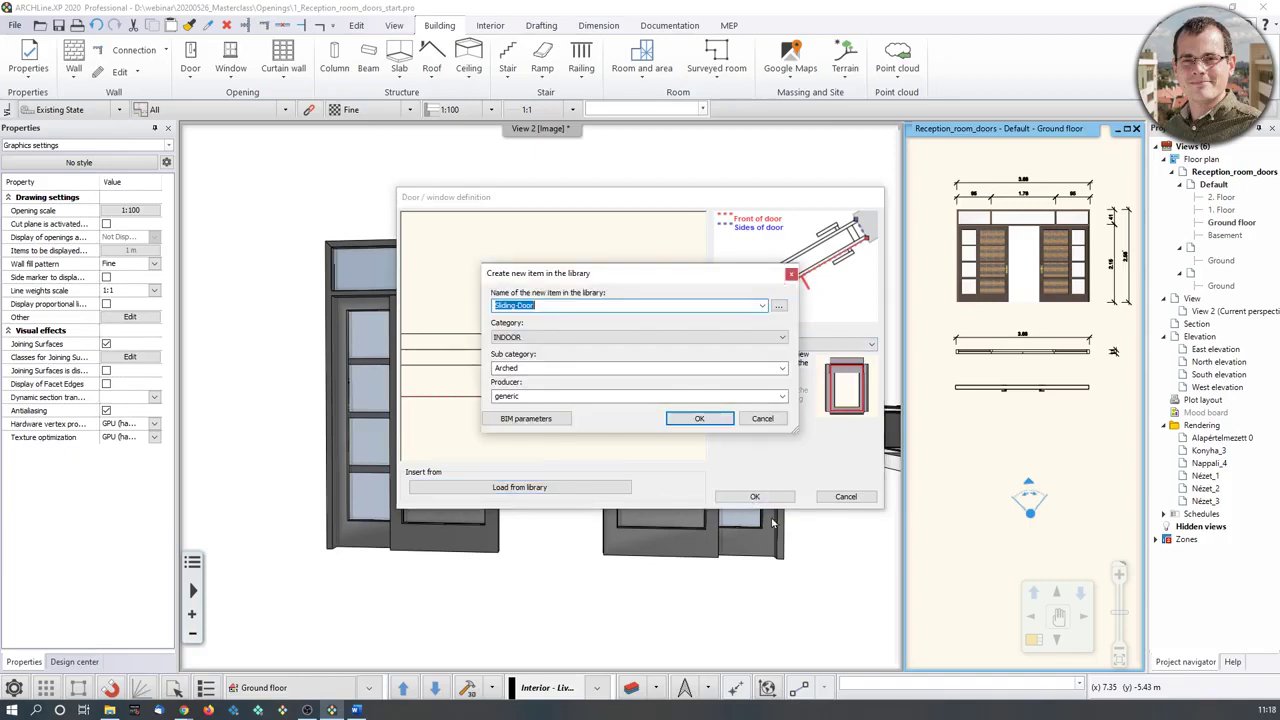
Save the library item as Sliding-Door_webinar in category INDOOR with sub category Sliding, overwriting the original object.
{"action": "left_click", "coordinate": [584, 307]}
{"action": "type", "text": "_webinar"}
{"action": "key", "text": "Print"}
{"action": "left_click_drag", "start_coordinate": [457, 255], "coordinate": [732, 336]}
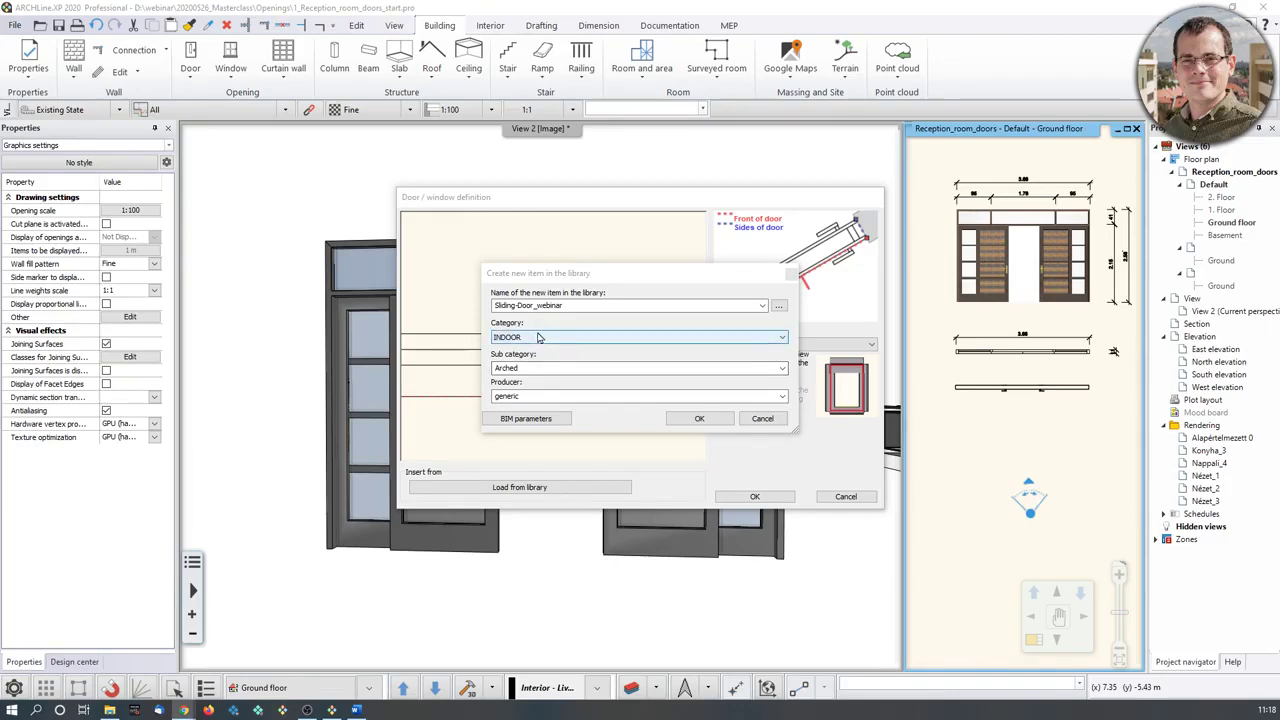
{"action": "left_click", "coordinate": [568, 368]}
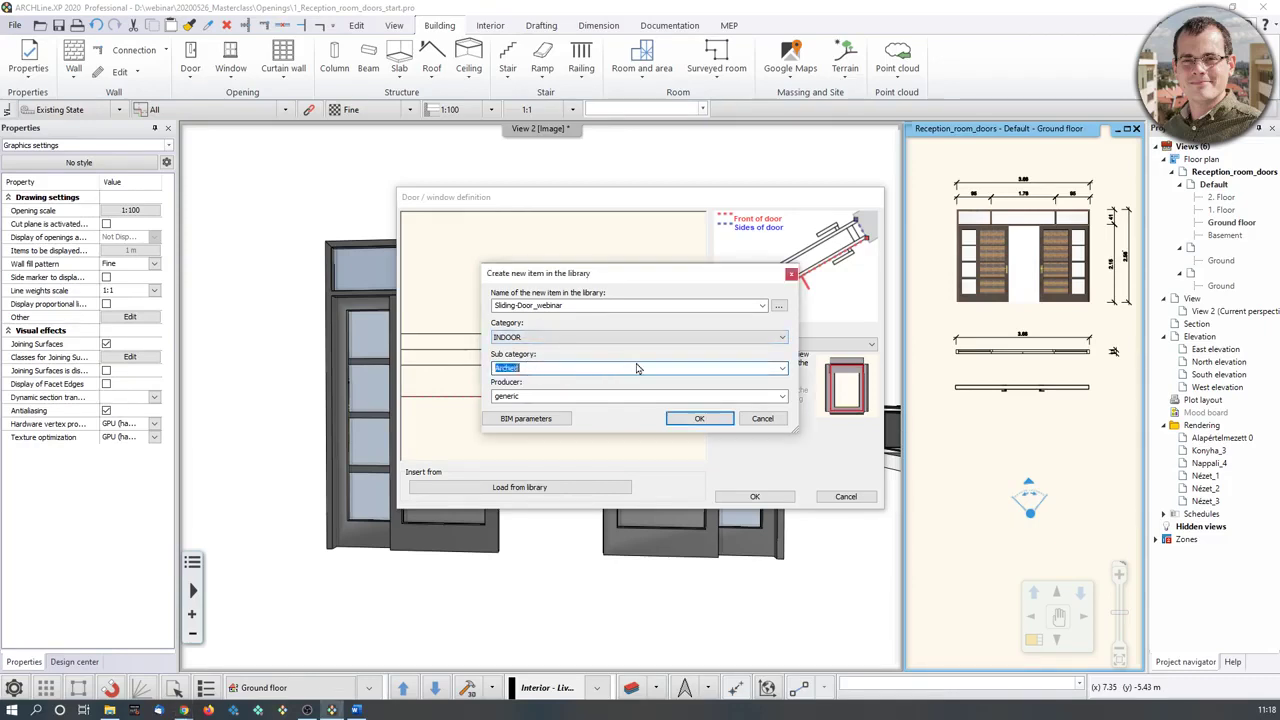
{"action": "type", "text": "Sliding"}
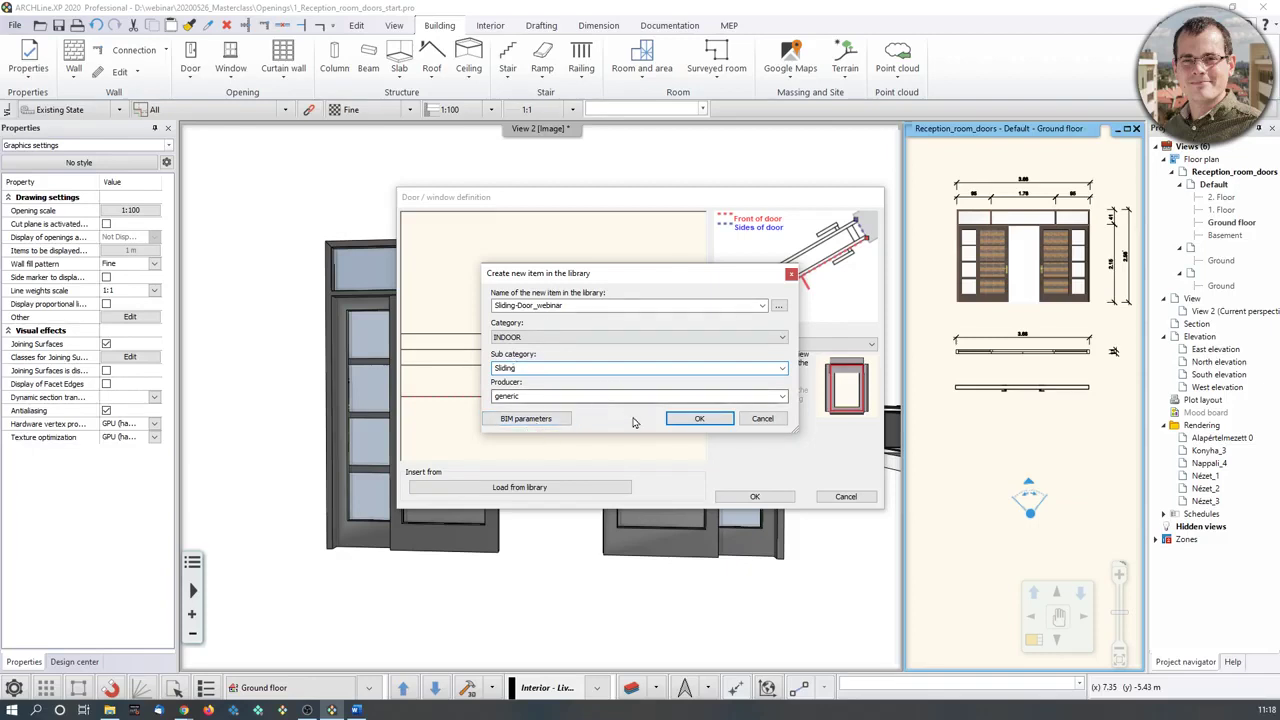
{"action": "left_click", "coordinate": [697, 420]}
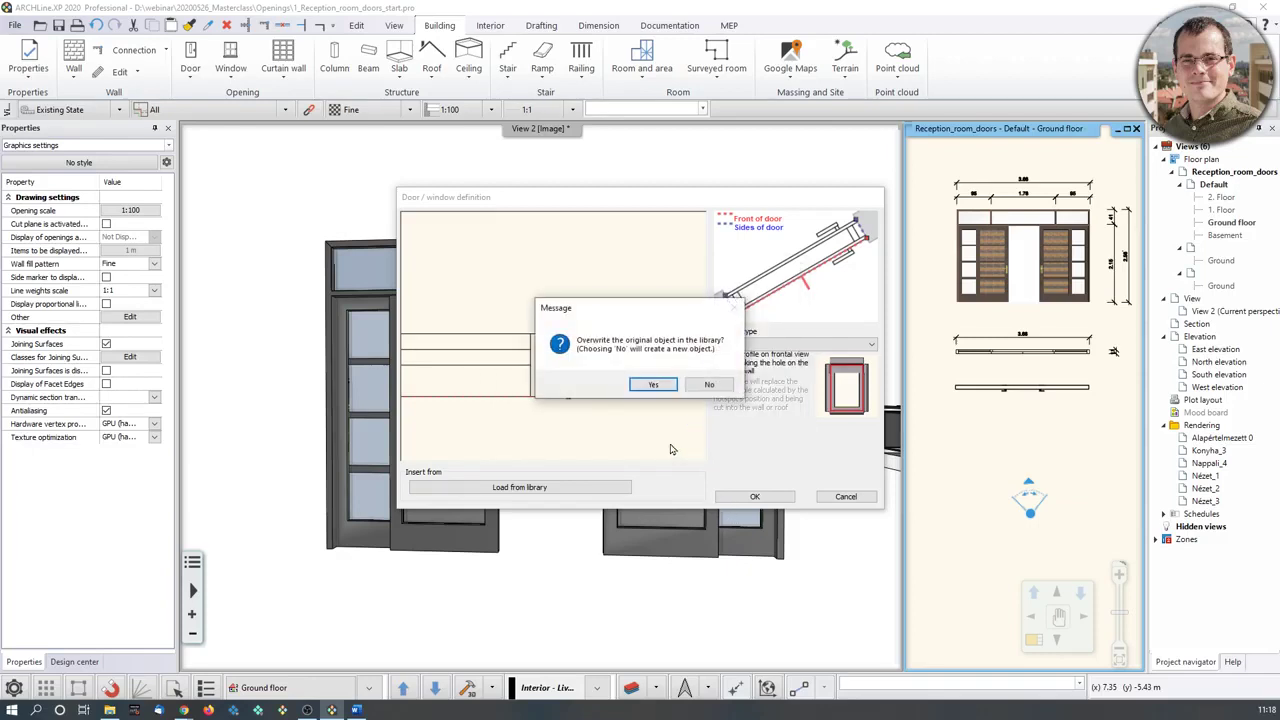
{"action": "left_click", "coordinate": [652, 385]}
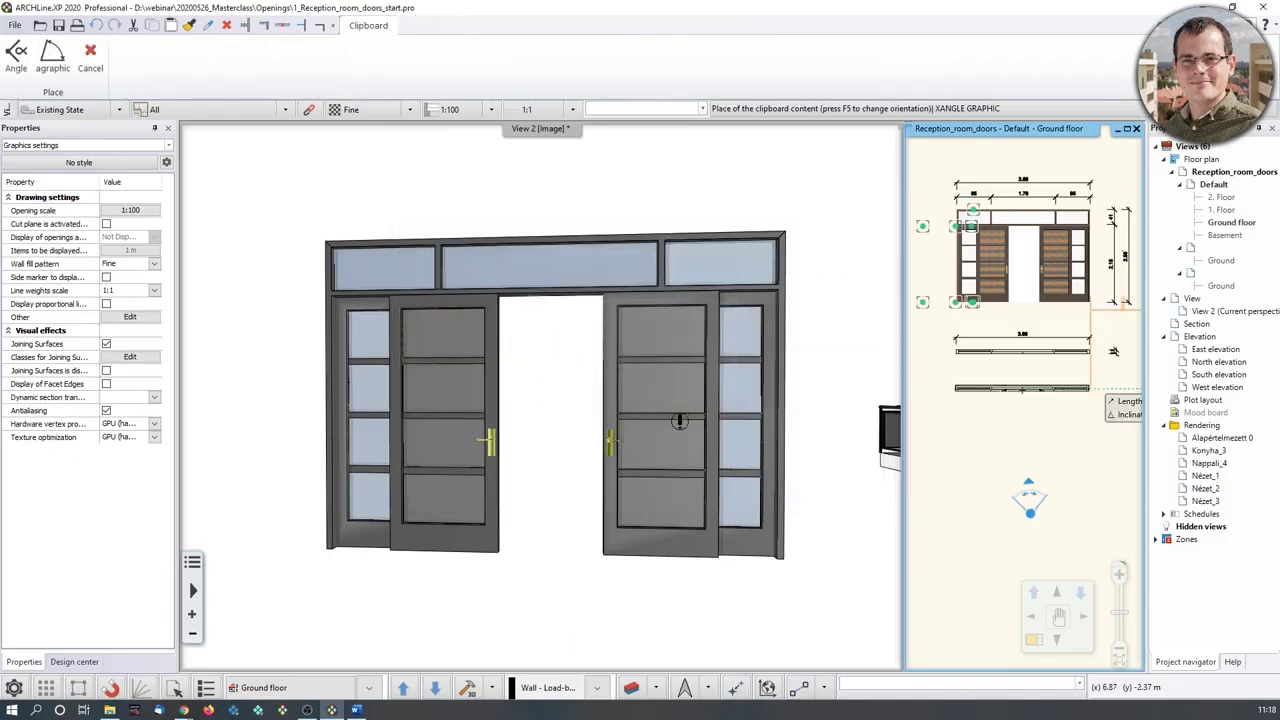
Place the door's front view with its hole profile on the empty floor plan area below the sliding door drawing.
{"action": "middle_click_drag", "start_coordinate": [972, 519], "coordinate": [941, 418]}
{"action": "scroll", "coordinate": [943, 426], "scroll_direction": "down", "scroll_amount": 1}
{"action": "middle_click_drag", "start_coordinate": [1024, 440], "coordinate": [928, 479]}
{"action": "left_click", "coordinate": [957, 461]}
{"action": "left_click", "coordinate": [1034, 640]}
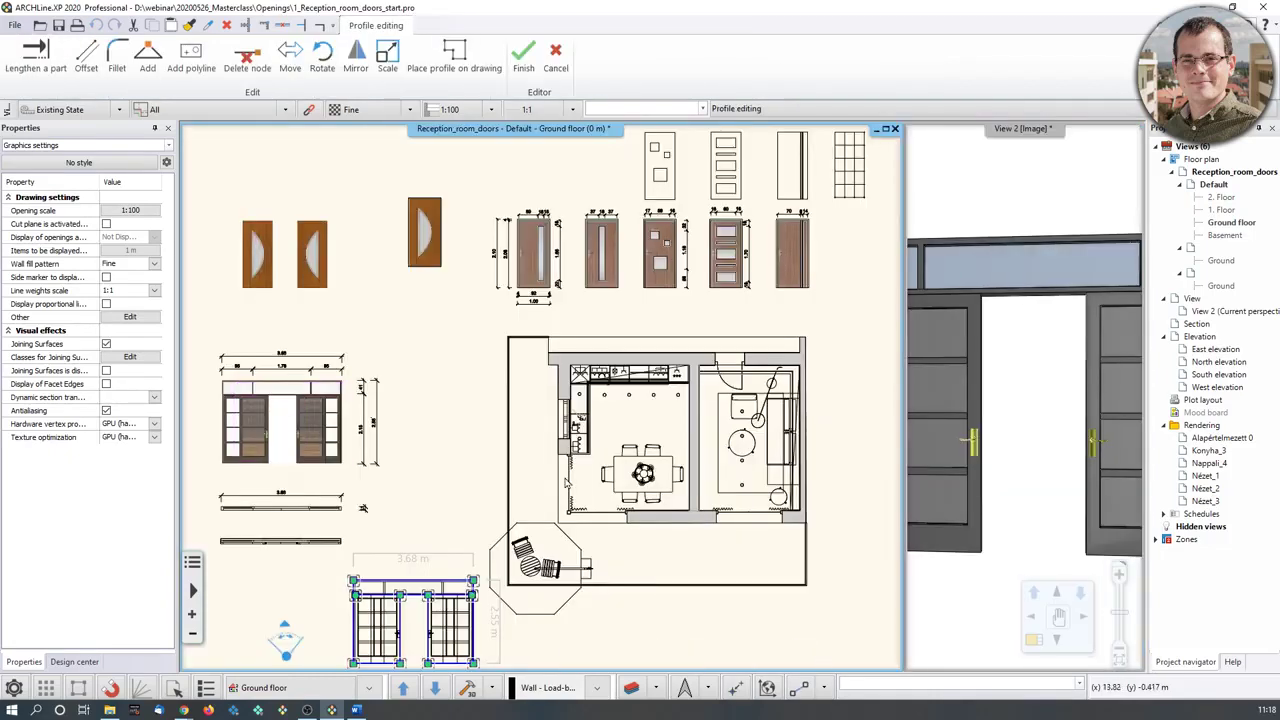
{"action": "middle_click_drag", "start_coordinate": [408, 606], "coordinate": [526, 400]}
{"action": "scroll", "coordinate": [526, 400], "scroll_direction": "up", "scroll_amount": 2}
{"action": "scroll", "coordinate": [527, 404], "scroll_direction": "up", "scroll_amount": 3}
{"action": "left_click", "coordinate": [540, 408]}
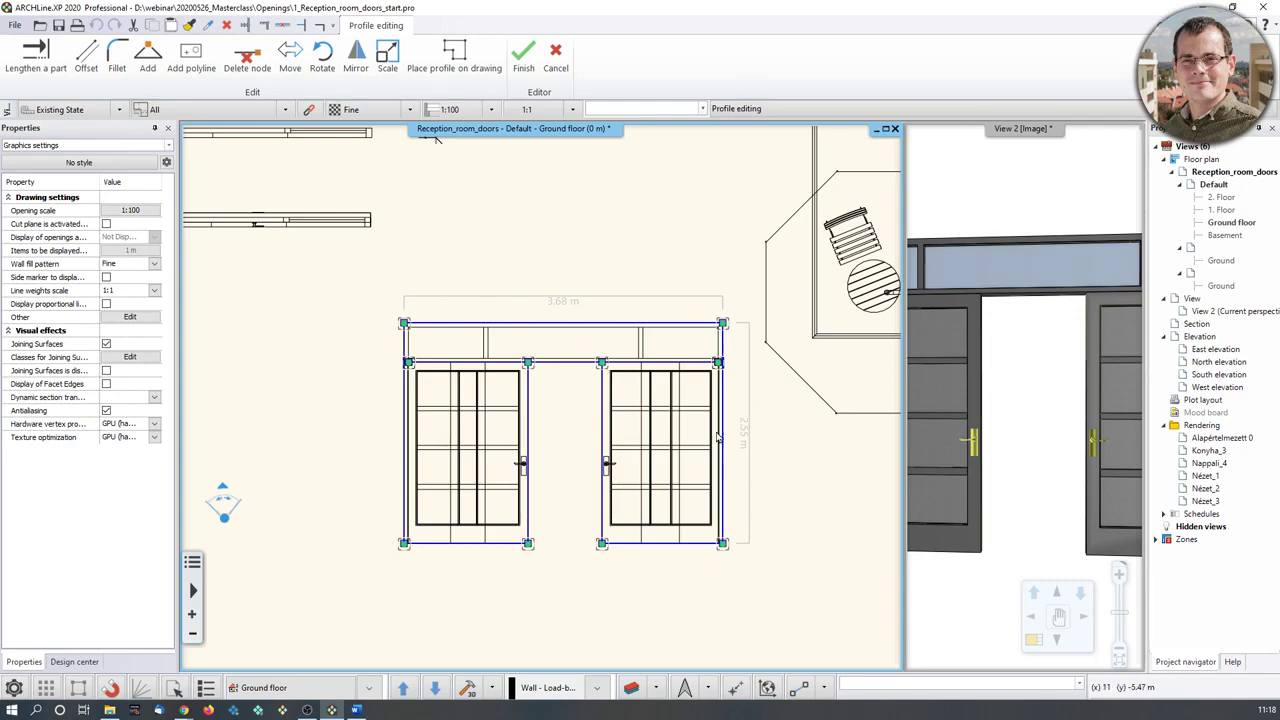
Delete the inner profile nodes at the upper corners of the left door leaf, including the overlapping ones.
{"action": "middle_click_drag", "start_coordinate": [538, 401], "coordinate": [542, 359]}
{"action": "scroll", "coordinate": [512, 321], "scroll_direction": "up", "scroll_amount": 2}
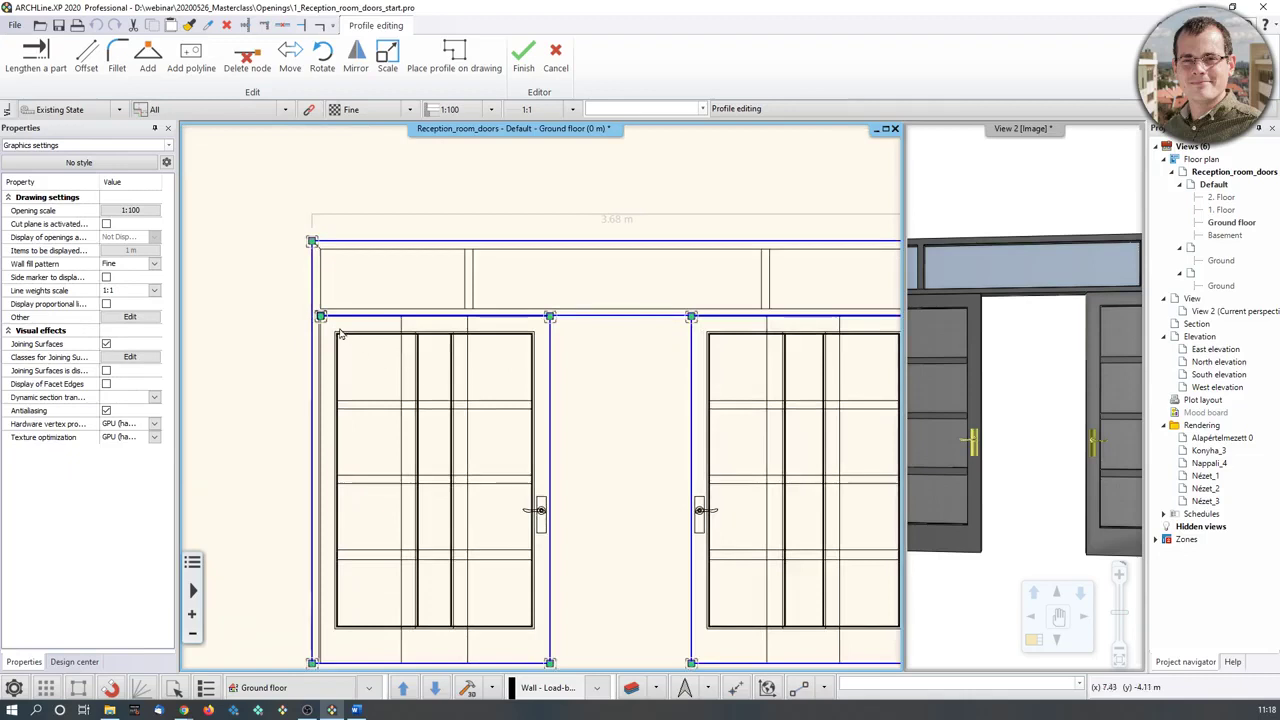
{"action": "right_click", "coordinate": [320, 316]}
{"action": "left_click", "coordinate": [349, 343]}
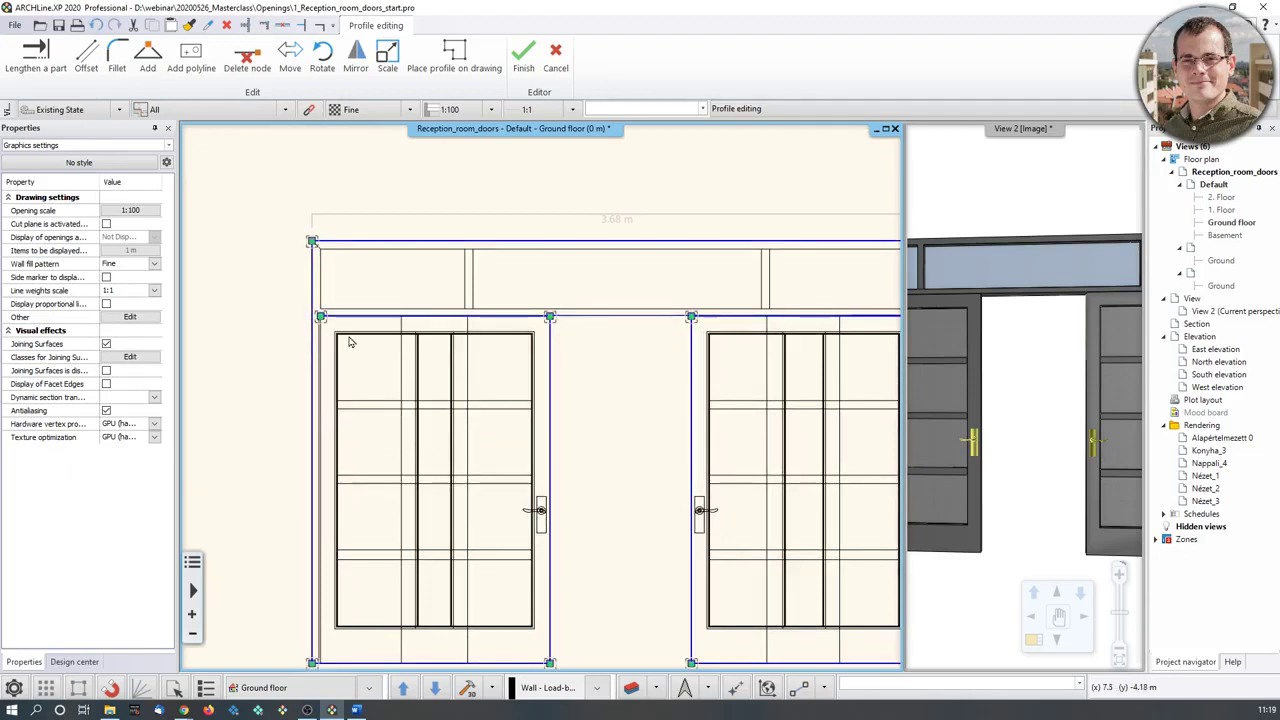
{"action": "left_click", "coordinate": [325, 316]}
{"action": "left_click", "coordinate": [345, 344]}
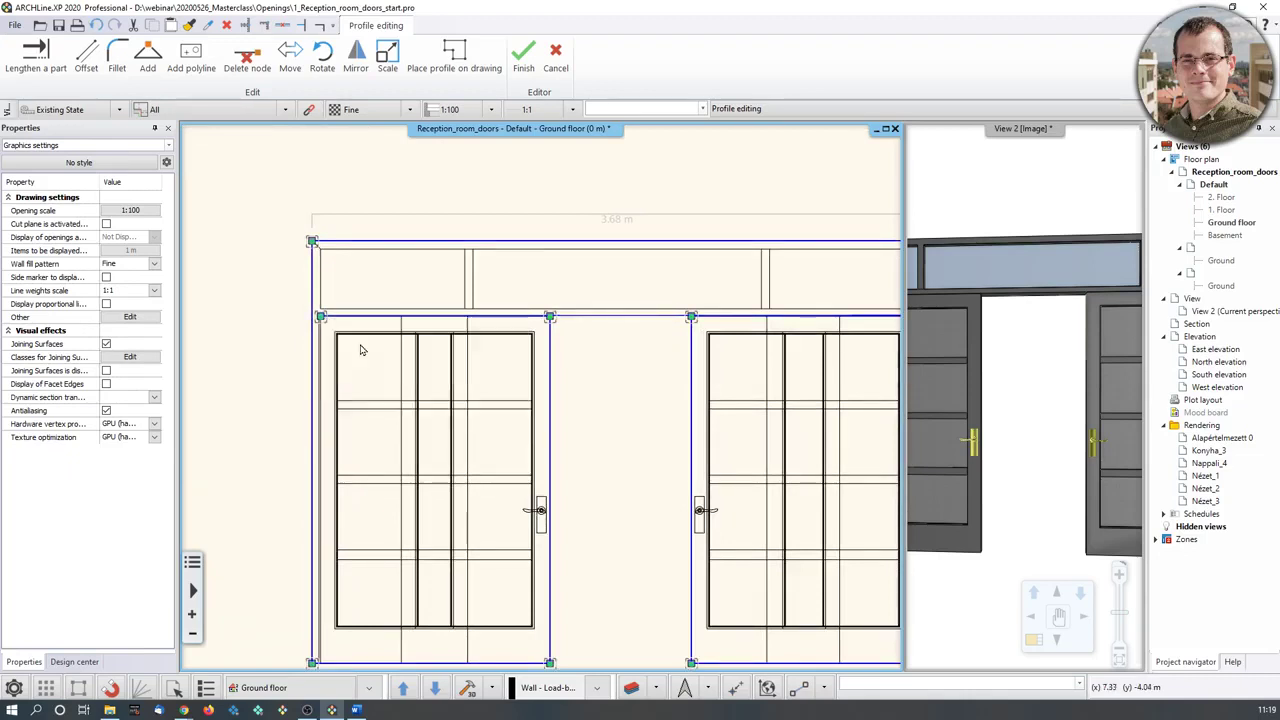
{"action": "left_click", "coordinate": [550, 317]}
{"action": "left_click", "coordinate": [595, 345]}
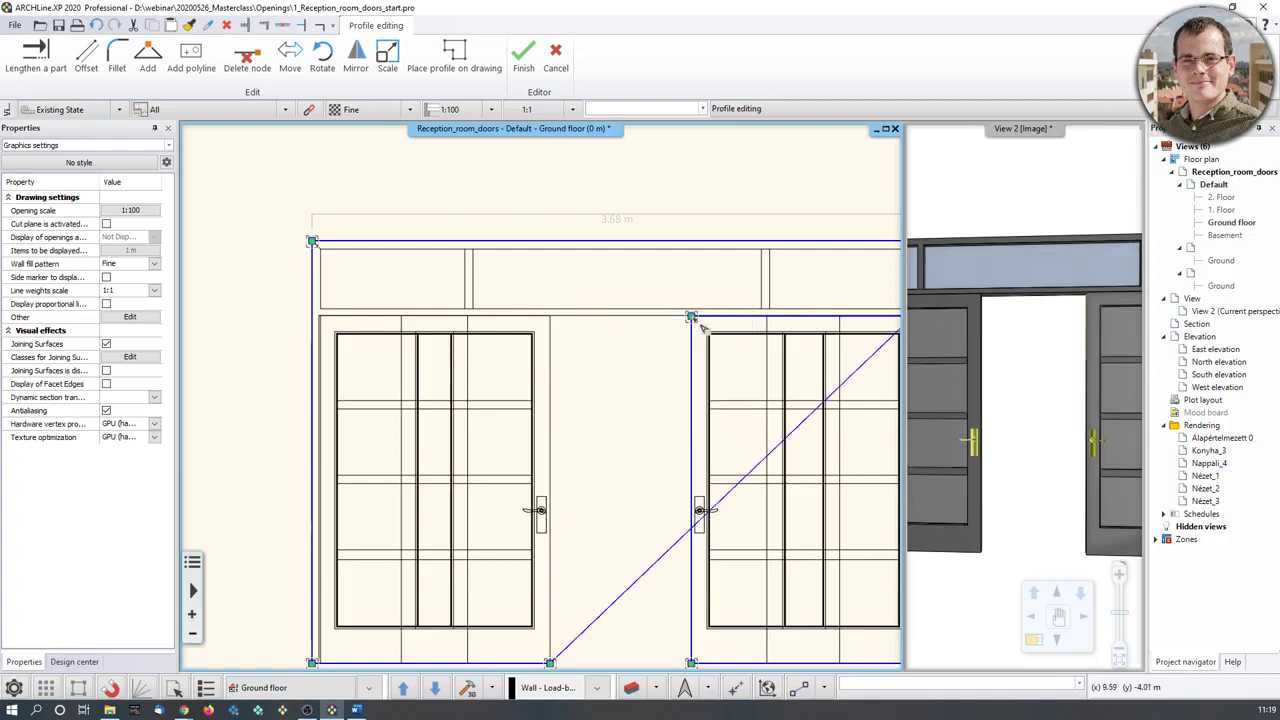
Delete the overlapping profile nodes at the outer upper corner of the right door leaf.
{"action": "middle_click_drag", "start_coordinate": [888, 330], "coordinate": [810, 331]}
{"action": "left_click", "coordinate": [837, 318]}
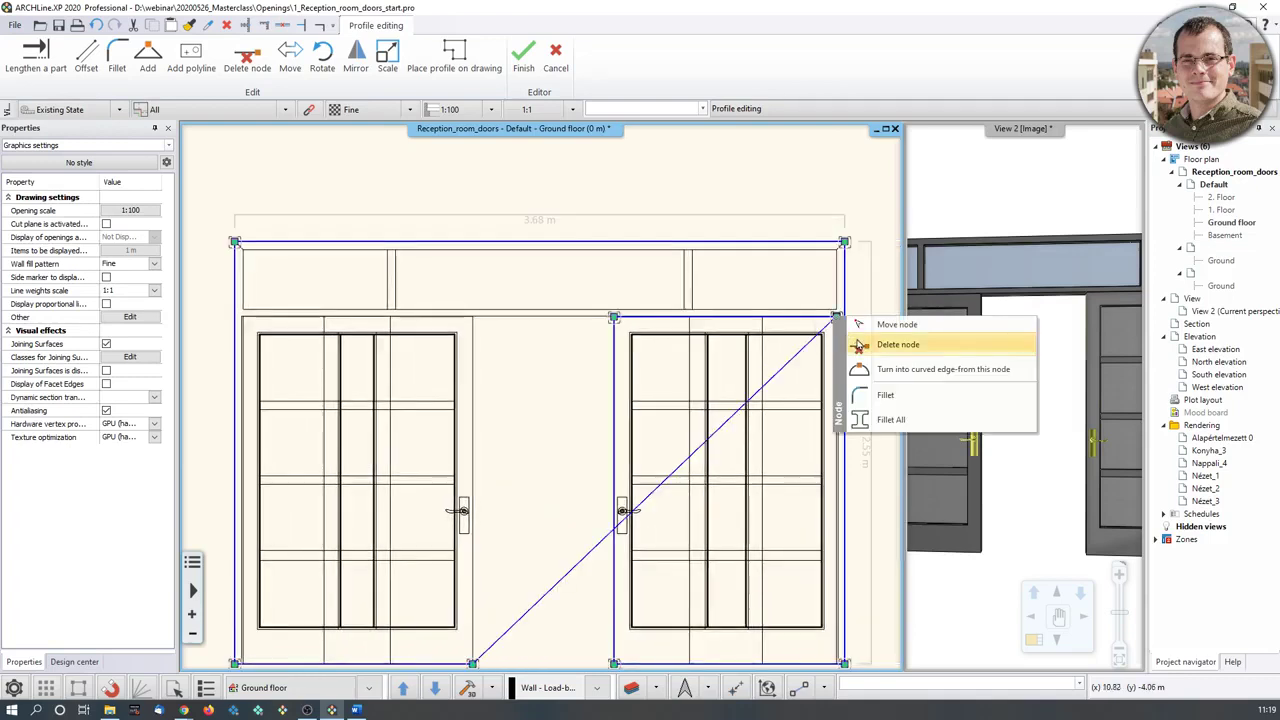
{"action": "left_click", "coordinate": [850, 343]}
{"action": "left_click", "coordinate": [837, 318]}
{"action": "left_click", "coordinate": [865, 345]}
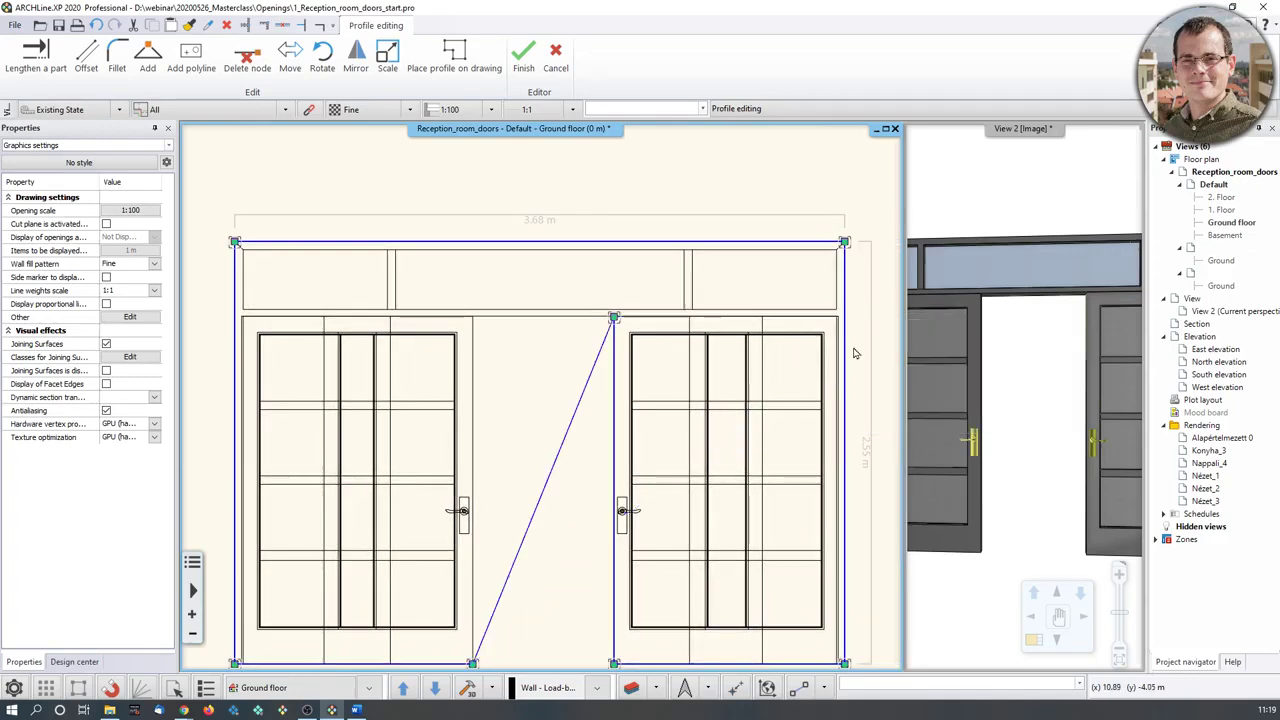
Delete the two lower profile nodes between the leaves to leave a rectangular outline, and finish the profile editing.
{"action": "middle_click_drag", "start_coordinate": [569, 660], "coordinate": [582, 464]}
{"action": "scroll", "coordinate": [582, 464], "scroll_direction": "up", "scroll_amount": 2}
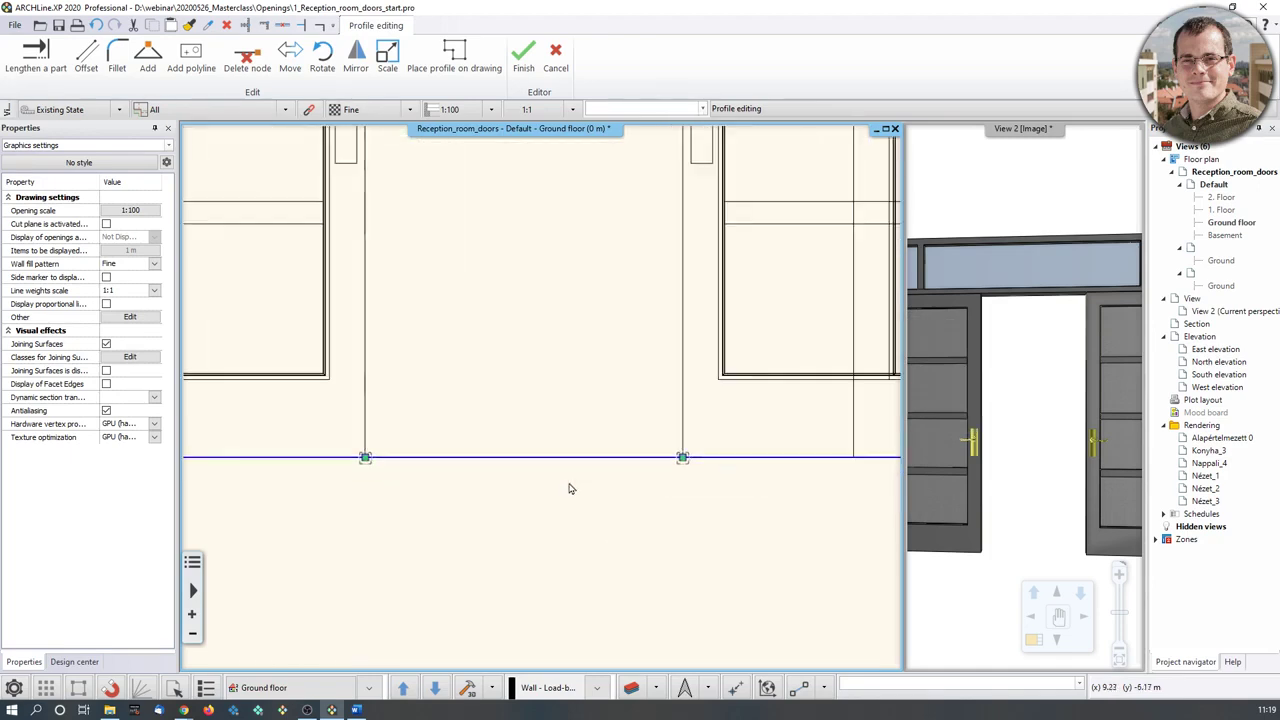
{"action": "left_click", "coordinate": [366, 458]}
{"action": "left_click", "coordinate": [410, 486]}
{"action": "left_click", "coordinate": [682, 458]}
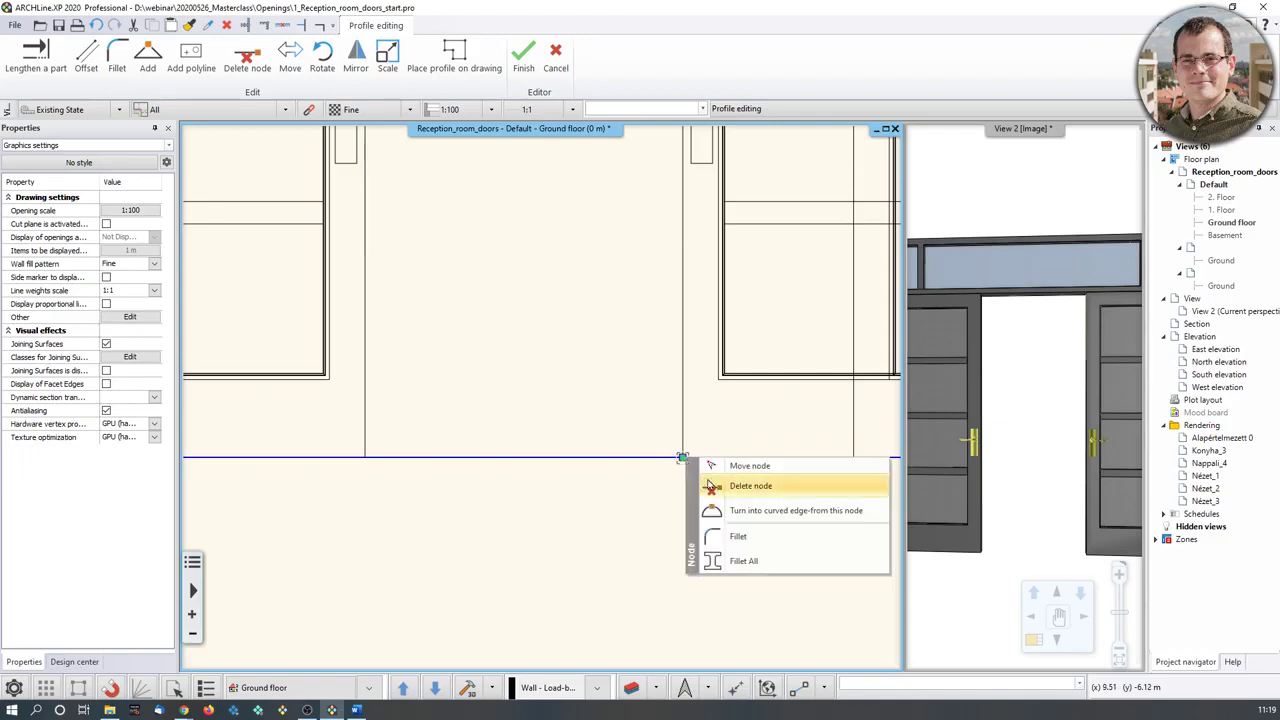
{"action": "left_click", "coordinate": [710, 486]}
{"action": "scroll", "coordinate": [671, 423], "scroll_direction": "down", "scroll_amount": 4}
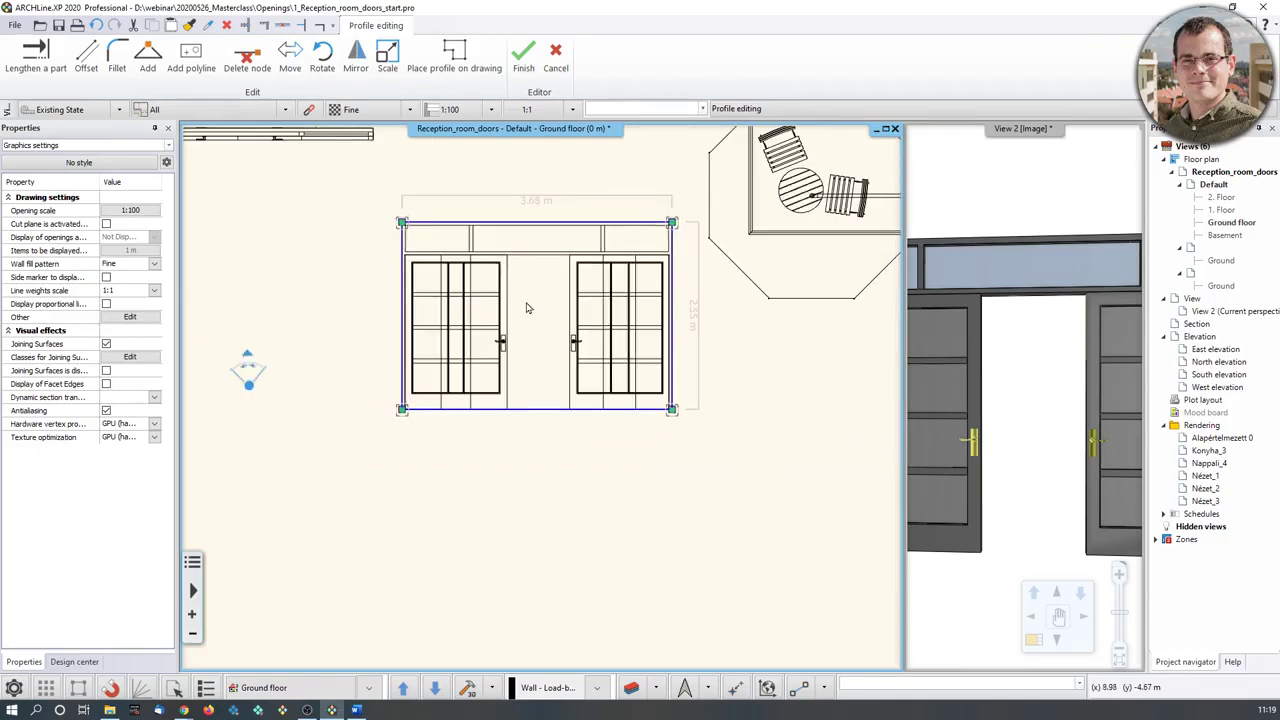
{"action": "middle_click_drag", "start_coordinate": [528, 327], "coordinate": [527, 341]}
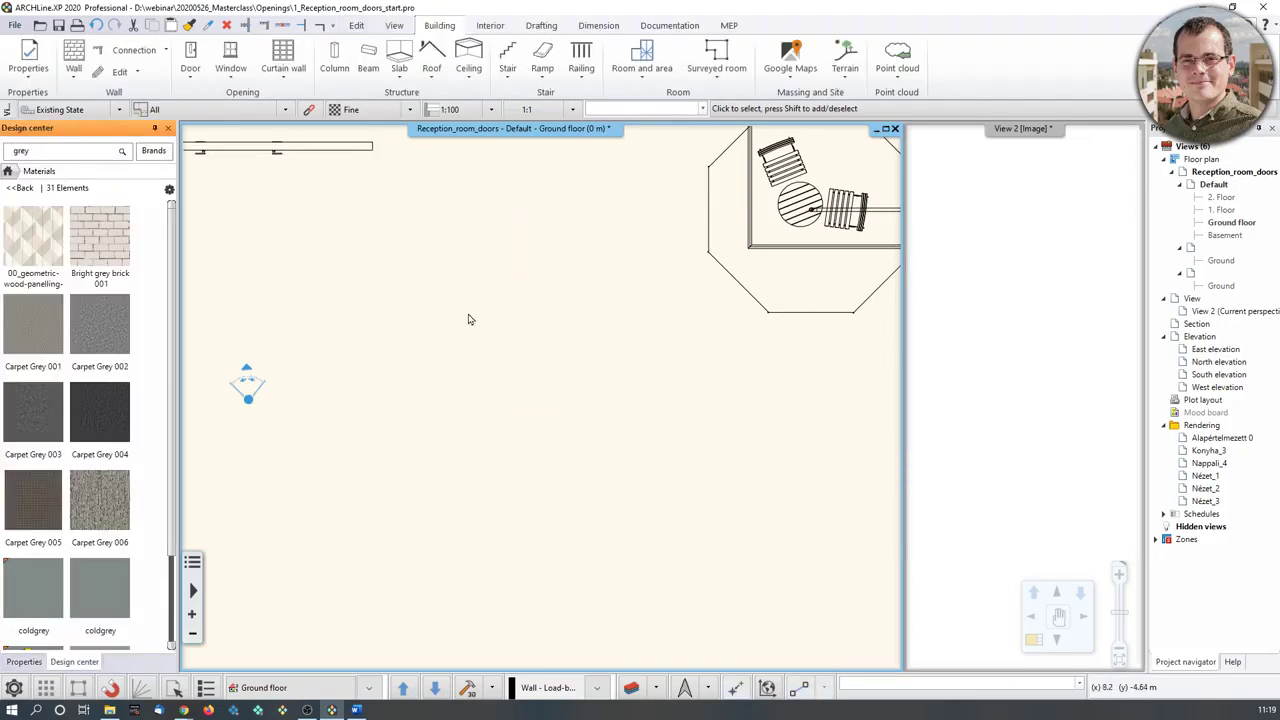
Search the Design Center for sliding-door and locate Sliding-Door_webinar among the matching doors.
{"action": "scroll", "coordinate": [520, 330], "scroll_direction": "down", "scroll_amount": 3}
{"action": "left_click", "coordinate": [1068, 377]}
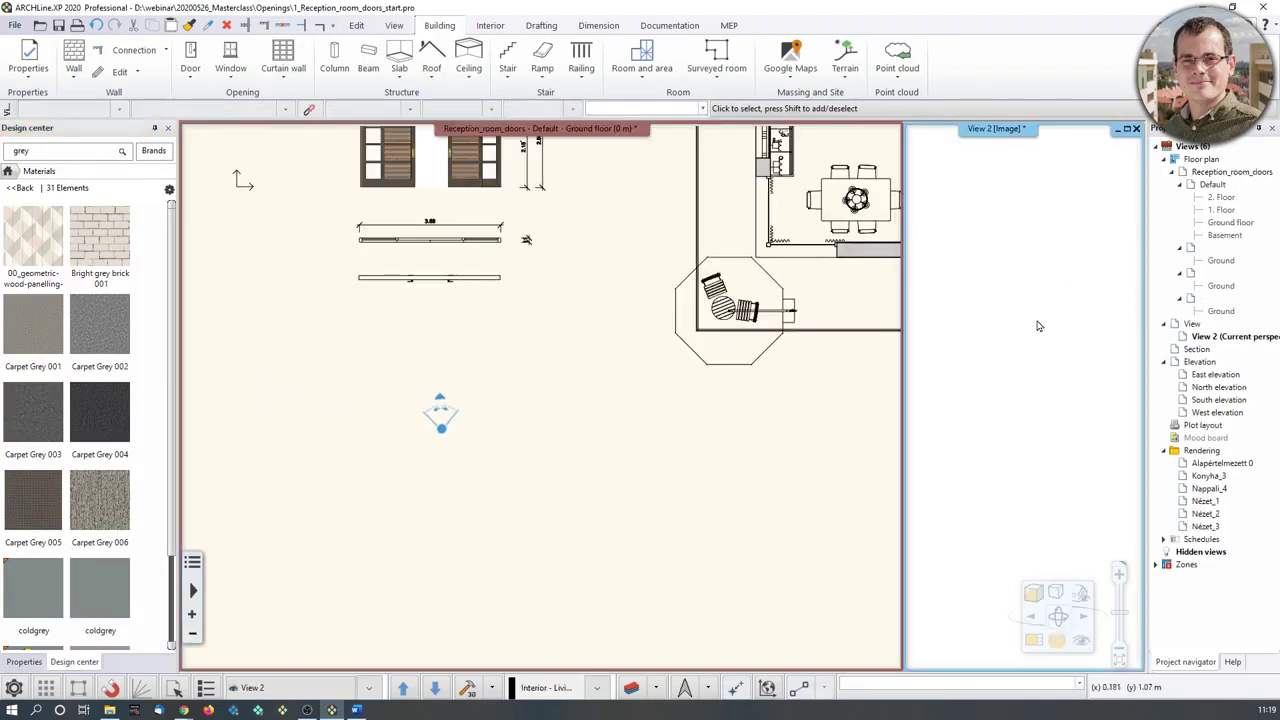
{"action": "left_click", "coordinate": [7, 171]}
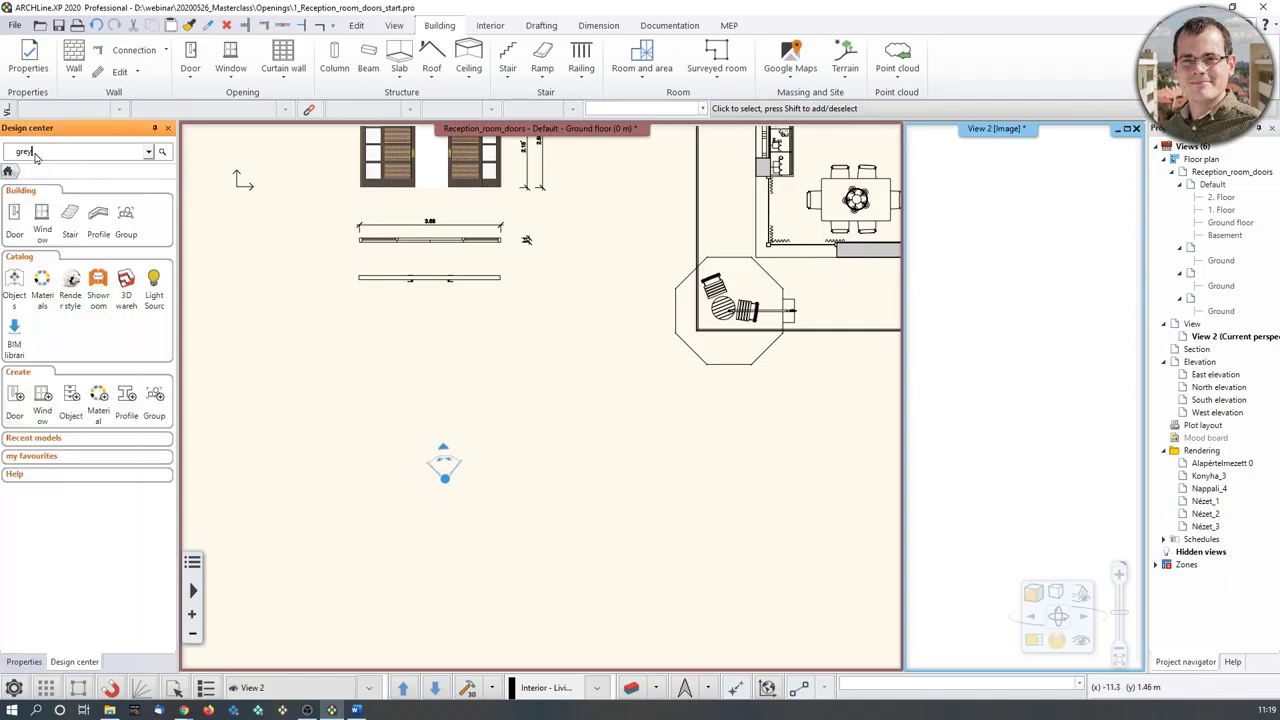
{"action": "double_click", "coordinate": [37, 152]}
{"action": "type", "text": "sl"}
{"action": "type", "text": "iding_door"}
{"action": "type", "text": "-door"}
{"action": "key", "text": "Return"}
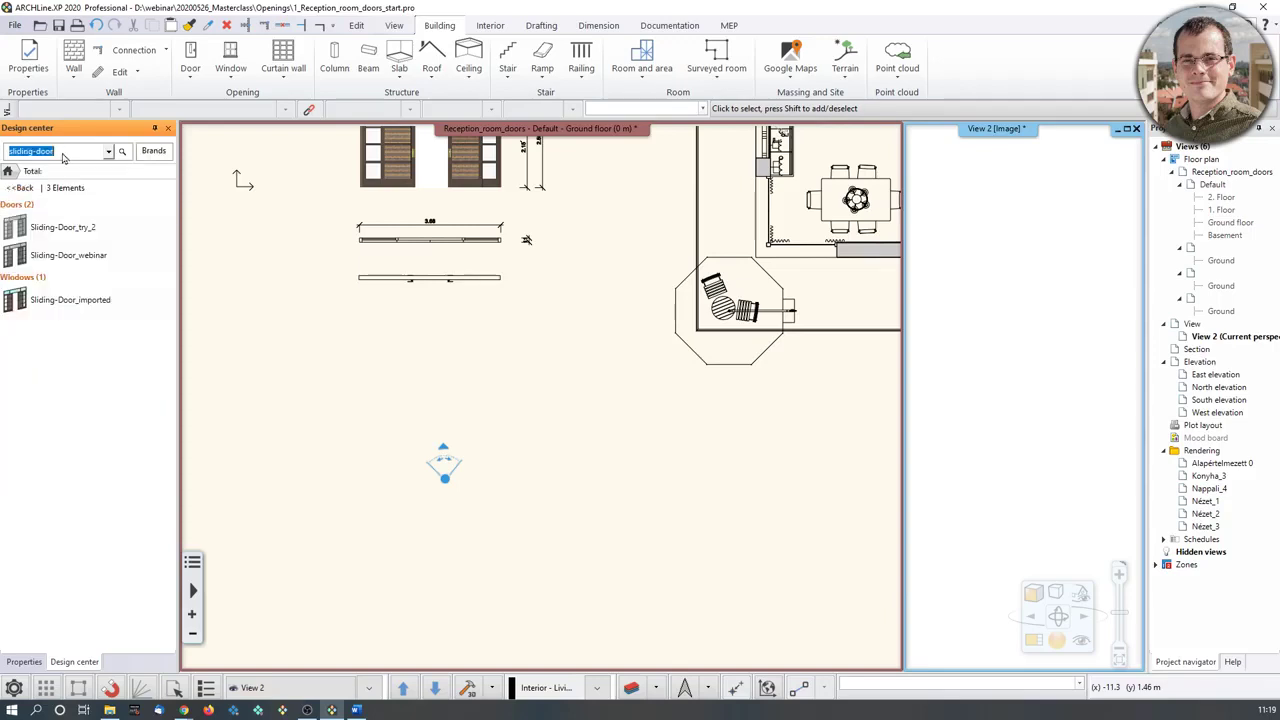
{"action": "left_click", "coordinate": [44, 250]}
{"action": "mouse_move", "coordinate": [44, 270]}
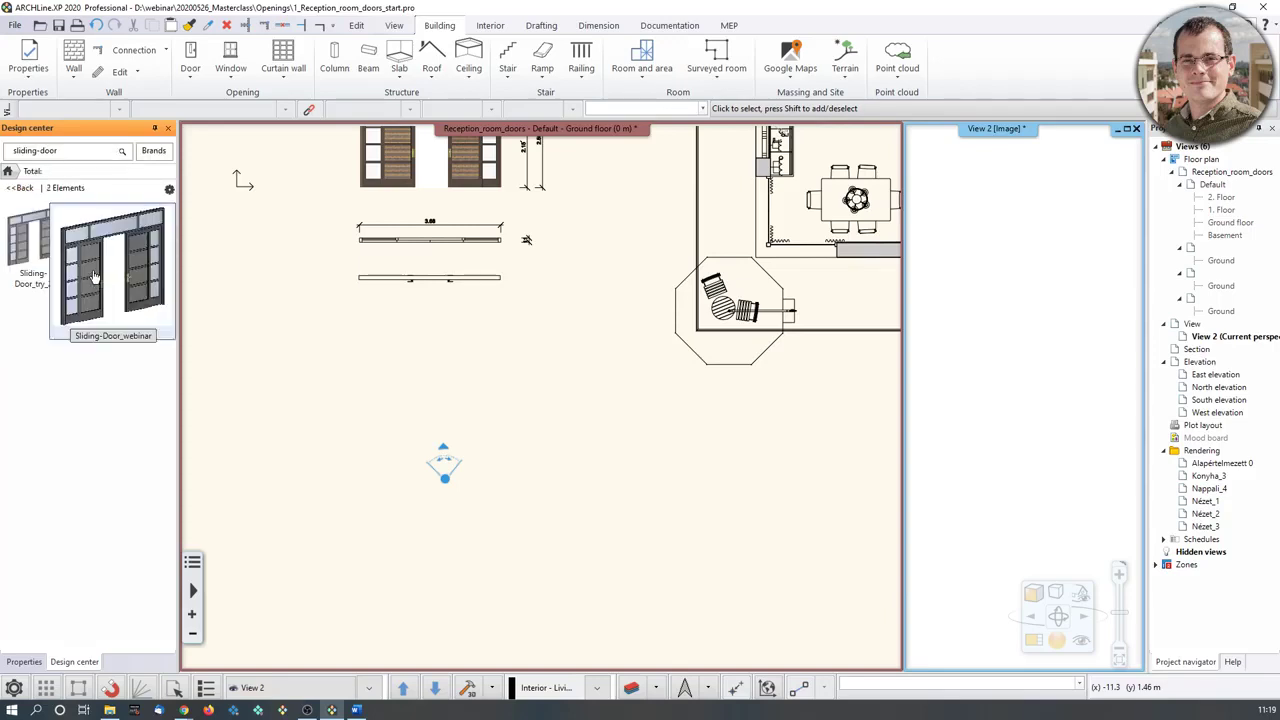
Move the View 2 camera on the floor plan into the dining room and aim it at the wall shared with the living room.
{"action": "left_click", "coordinate": [380, 509]}
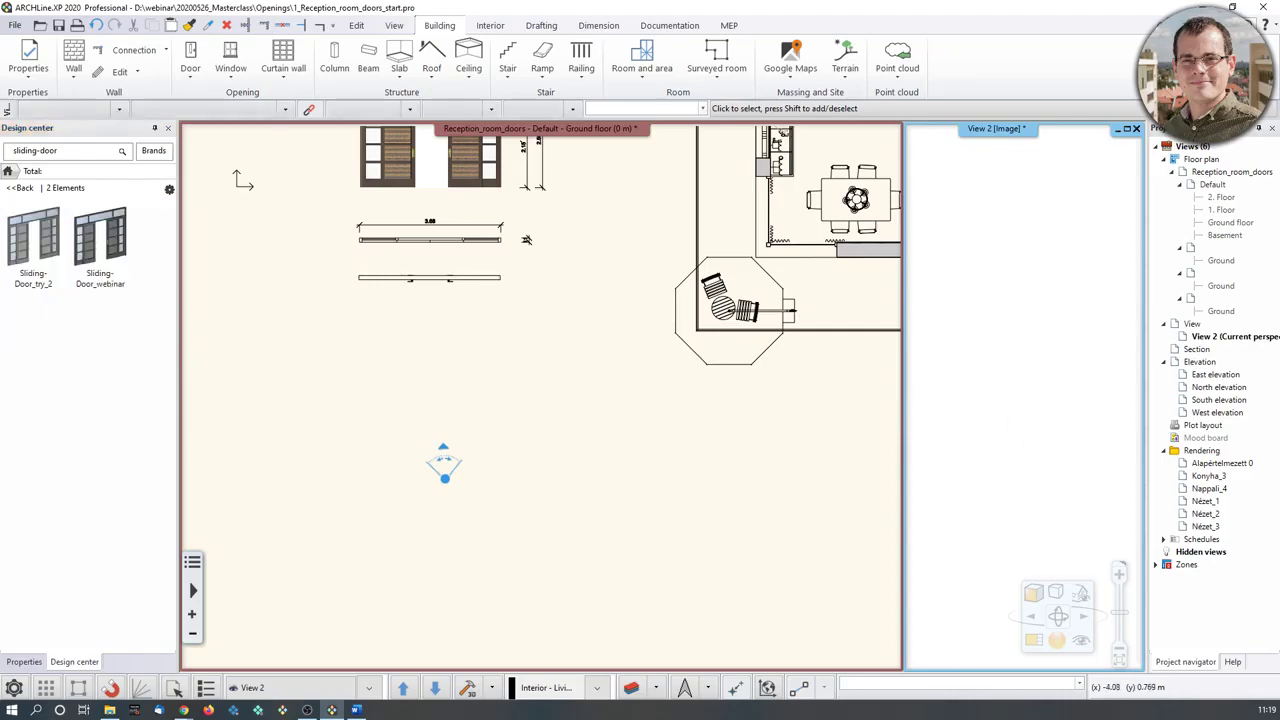
{"action": "scroll", "coordinate": [380, 509], "scroll_direction": "down", "scroll_amount": 3}
{"action": "left_click_drag", "start_coordinate": [419, 488], "coordinate": [670, 323]}
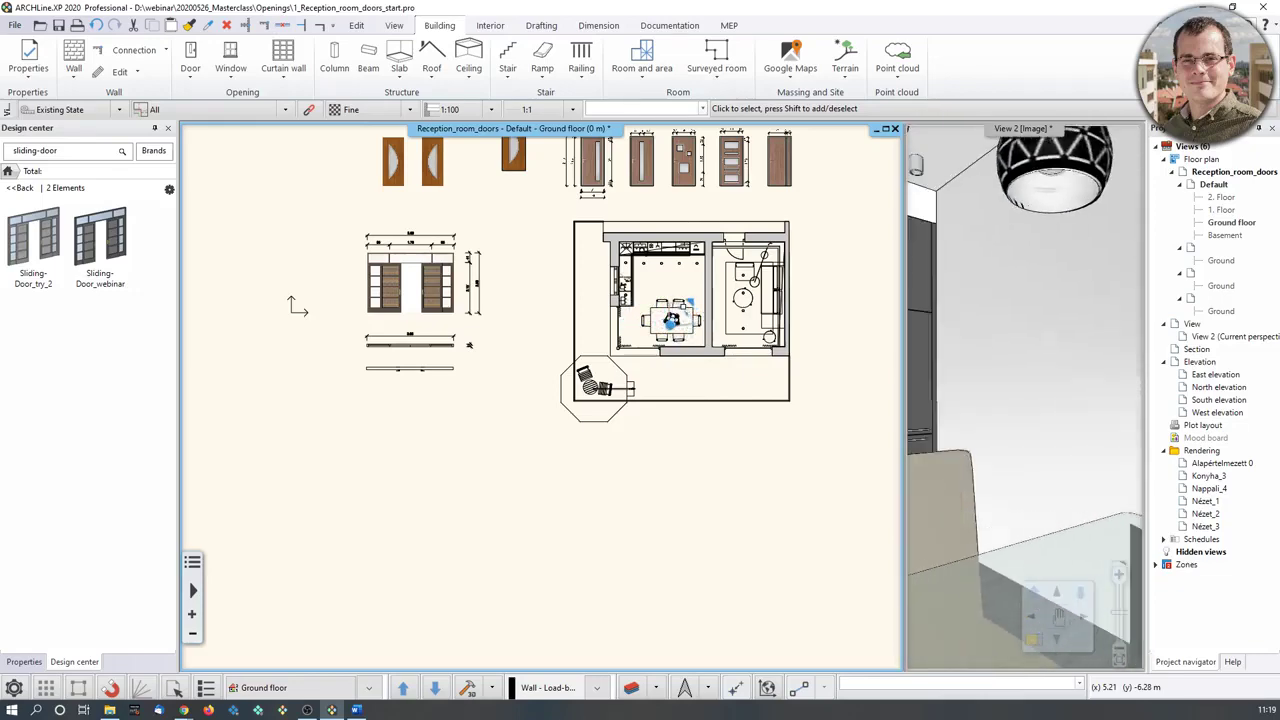
{"action": "middle_click_drag", "start_coordinate": [981, 373], "coordinate": [1040, 397]}
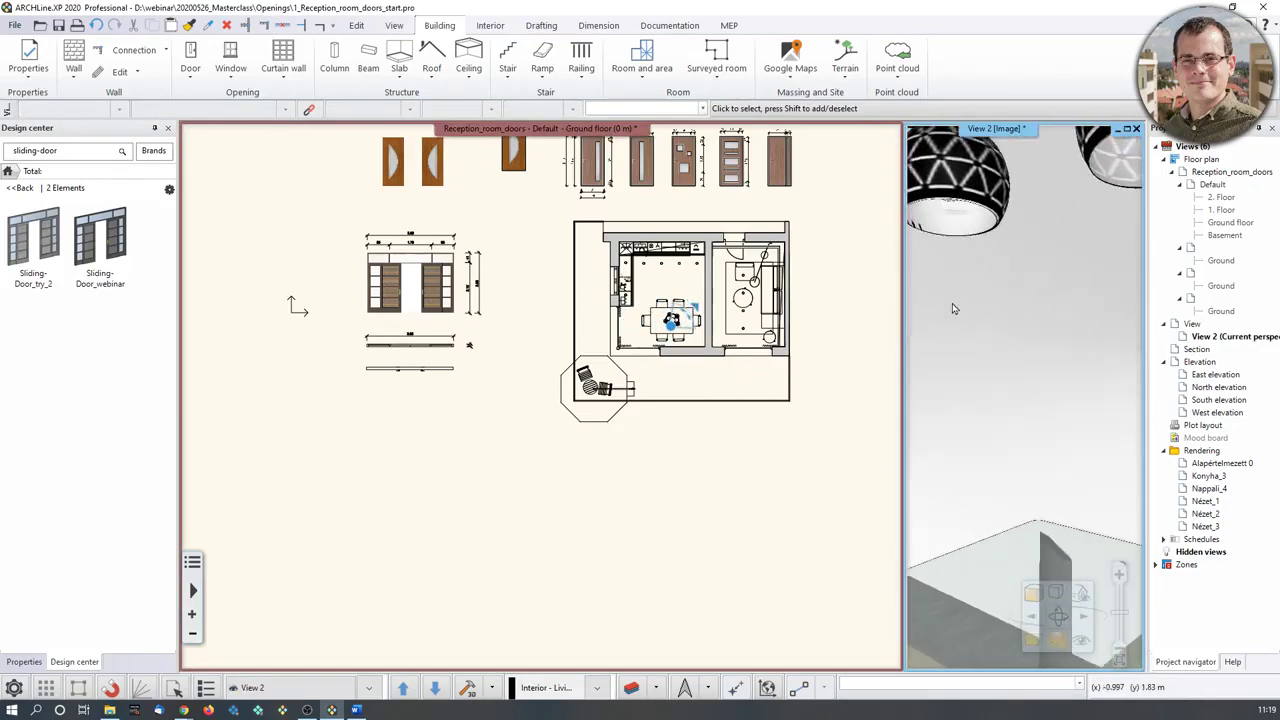
Place the Sliding-Door_webinar door in the wall between the dining room and the living room.
{"action": "scroll", "coordinate": [800, 300], "scroll_direction": "up", "scroll_amount": 6}
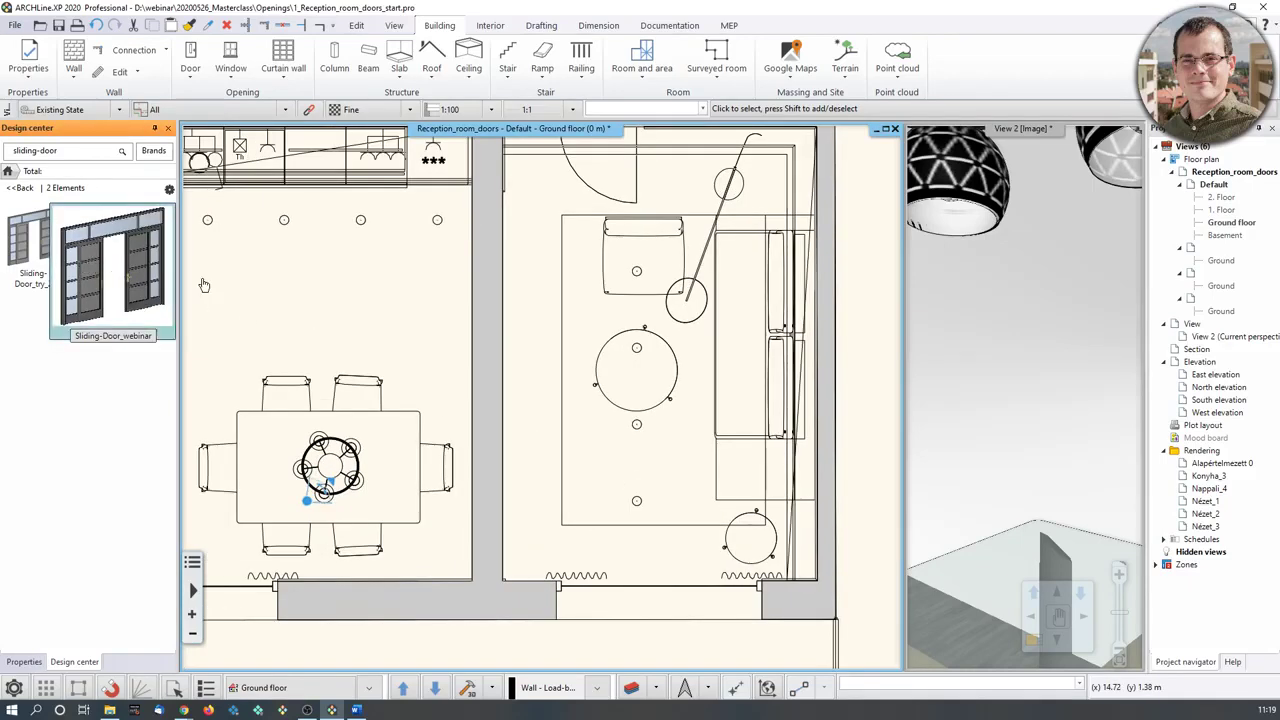
{"action": "left_click_drag", "start_coordinate": [100, 245], "coordinate": [478, 339]}
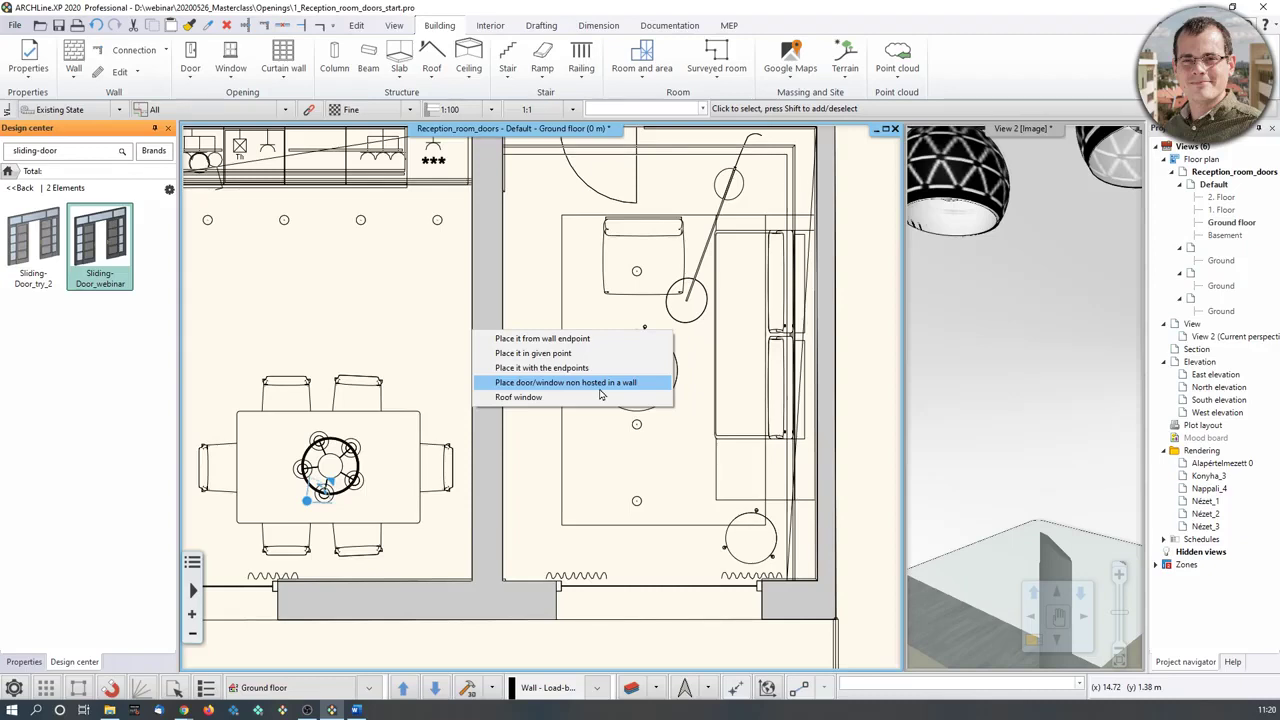
{"action": "left_click", "coordinate": [560, 339]}
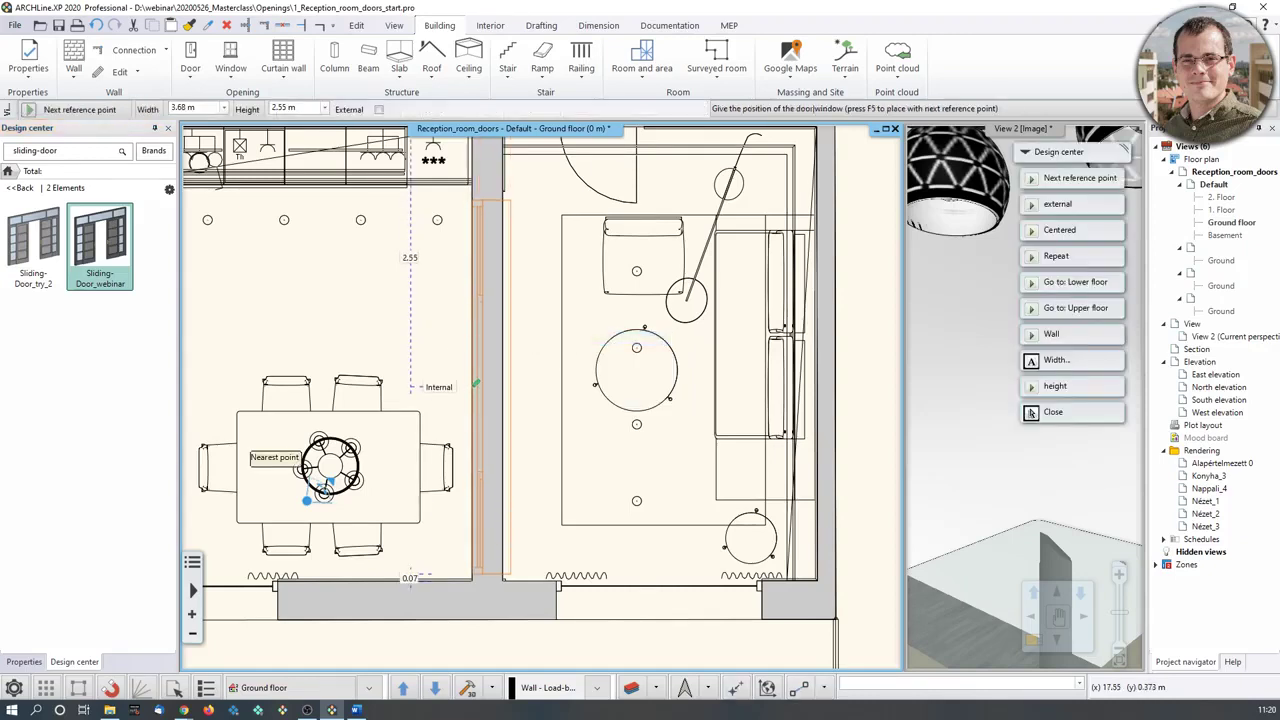
{"action": "left_click", "coordinate": [476, 379]}
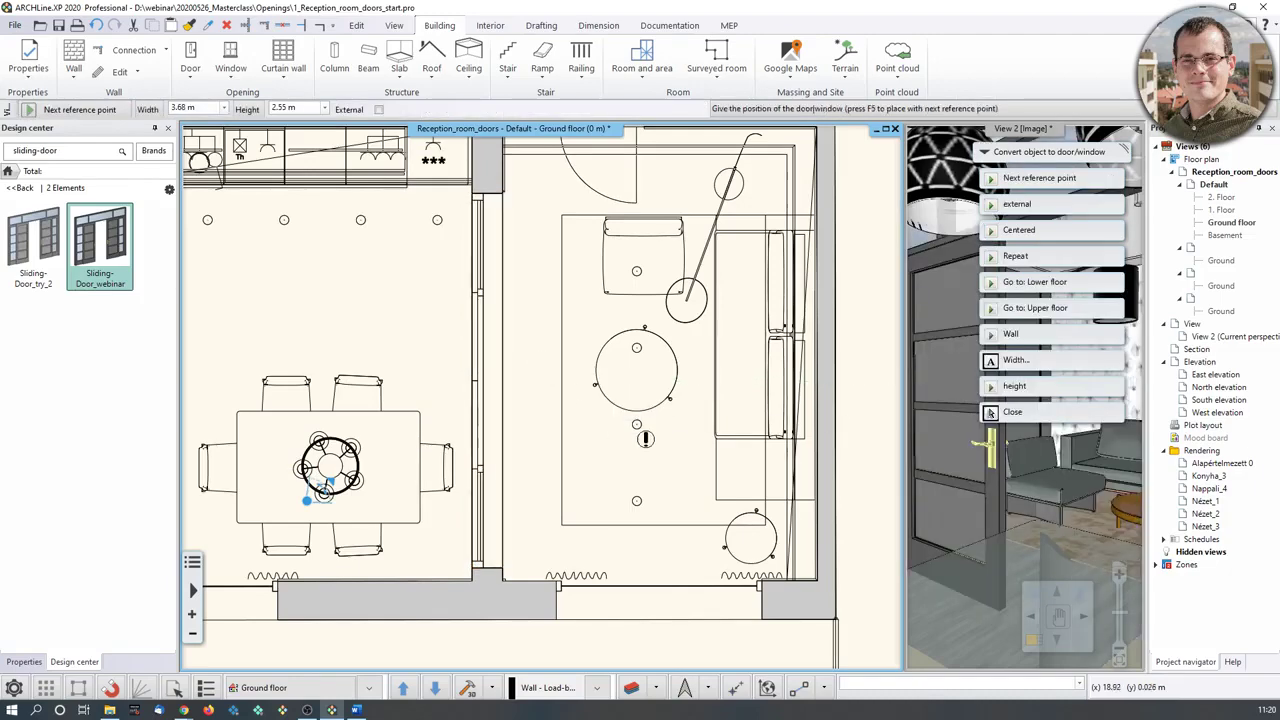
{"action": "key", "text": "Escape"}
Enlarge the 3D view and examine the placed sliding door, including the handle on its left leaf.
{"action": "left_click", "coordinate": [1032, 640]}
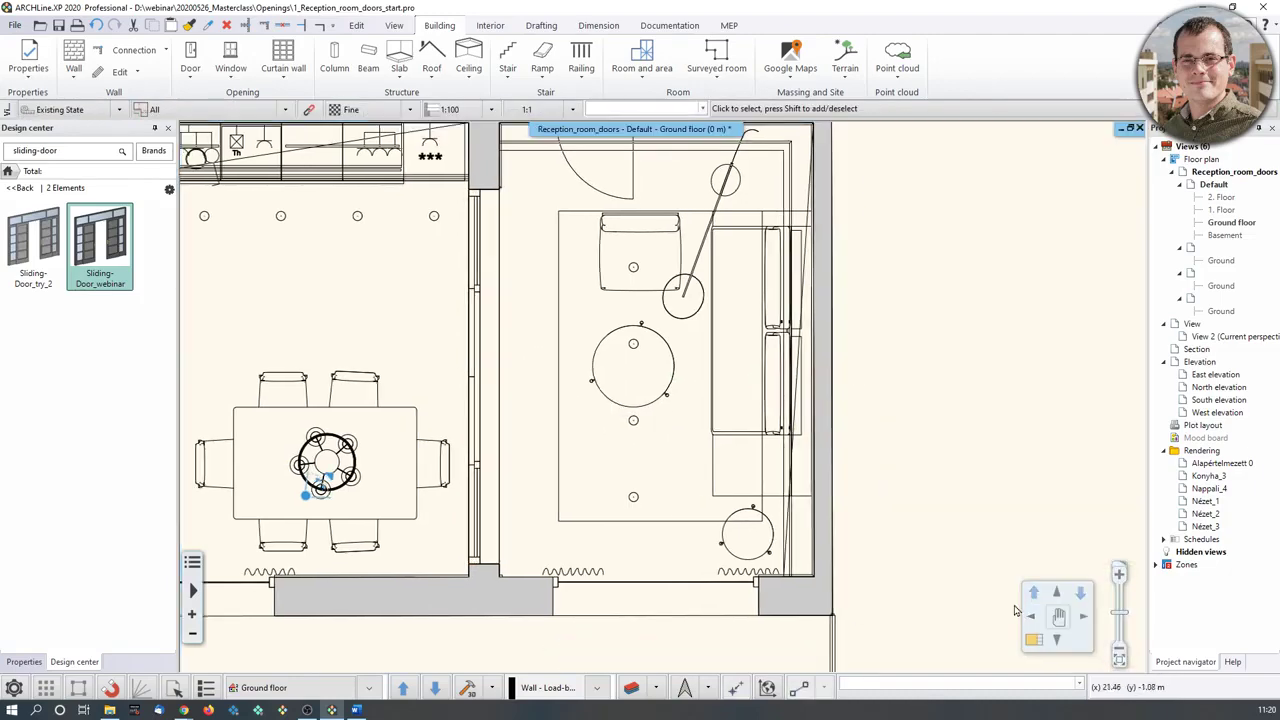
{"action": "left_click", "coordinate": [1032, 640]}
{"action": "left_click", "coordinate": [1041, 380]}
{"action": "left_click", "coordinate": [1034, 640]}
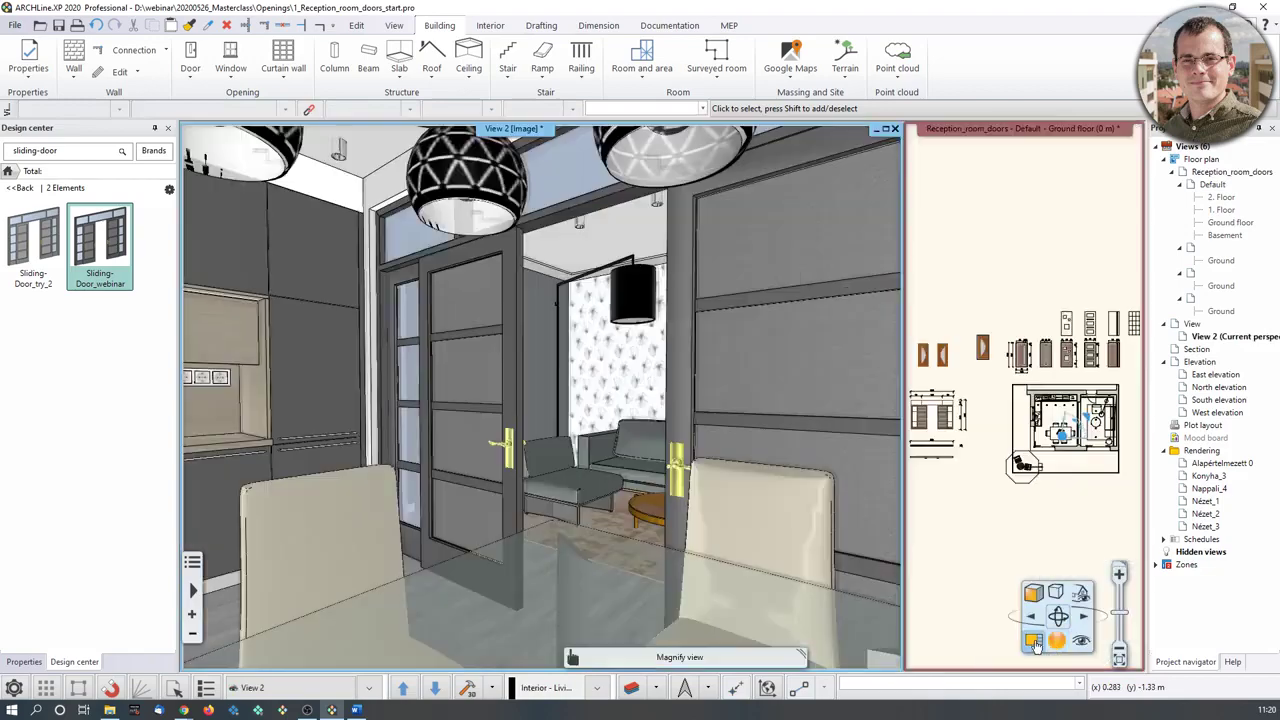
{"action": "middle_click_drag", "start_coordinate": [840, 436], "coordinate": [412, 181]}
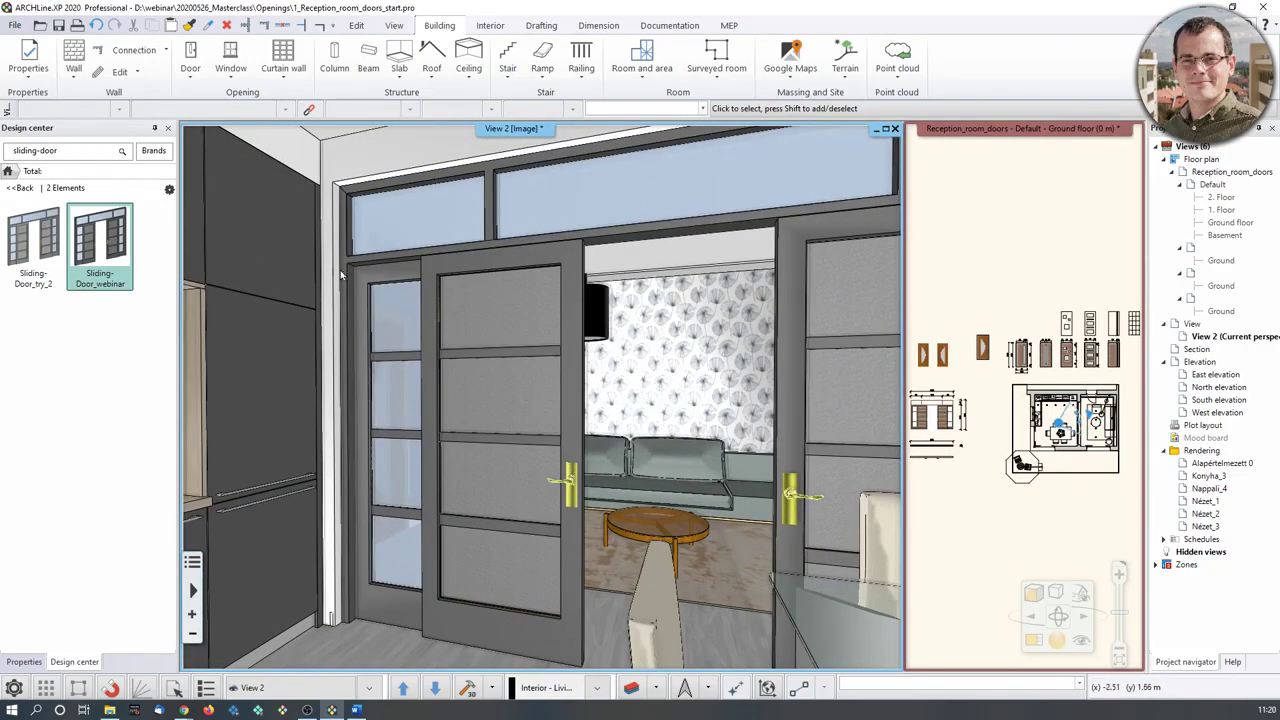
{"action": "scroll", "coordinate": [490, 420], "scroll_direction": "up", "scroll_amount": 3}
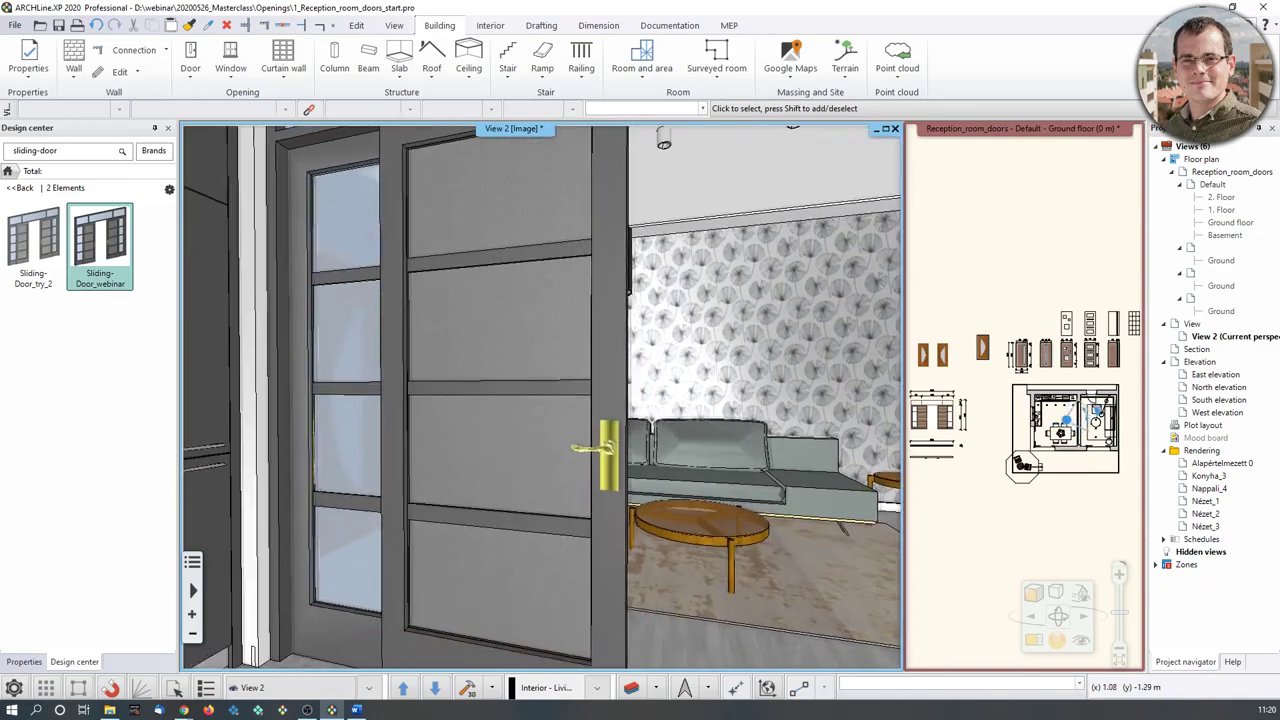
{"action": "scroll", "coordinate": [633, 418], "scroll_direction": "up", "scroll_amount": 2}
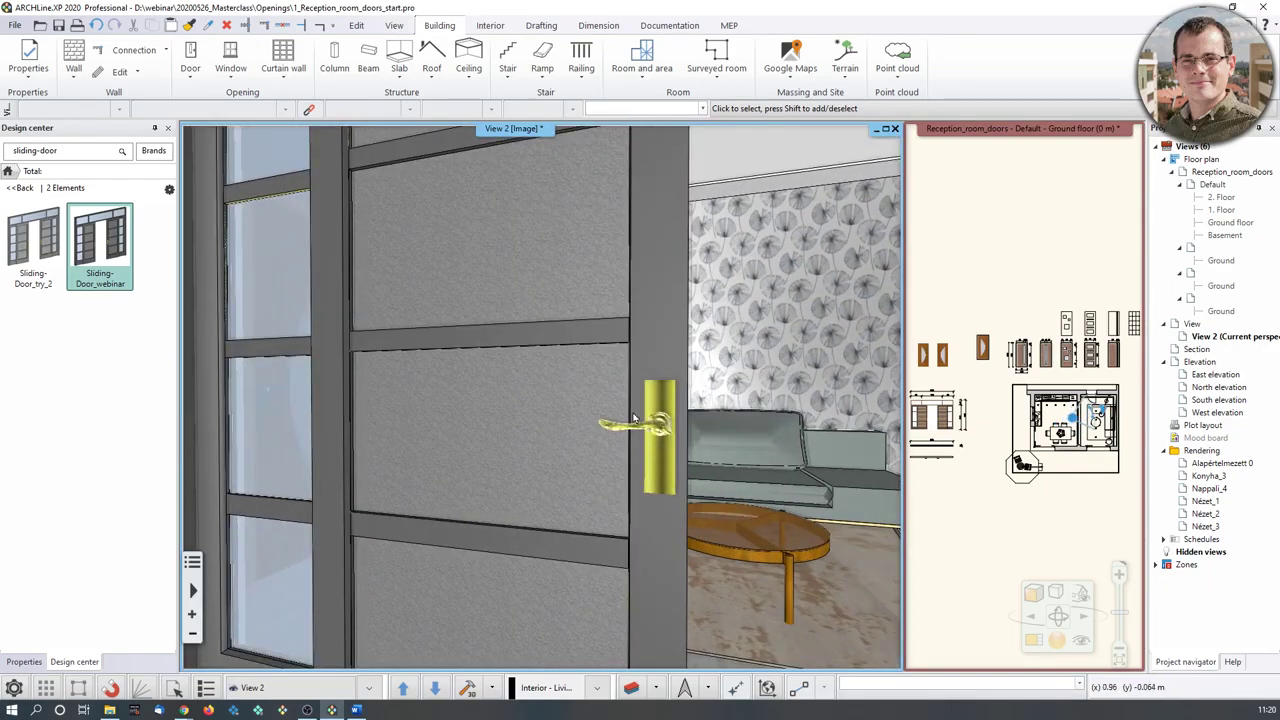
{"action": "middle_click_drag", "start_coordinate": [651, 408], "coordinate": [622, 404]}
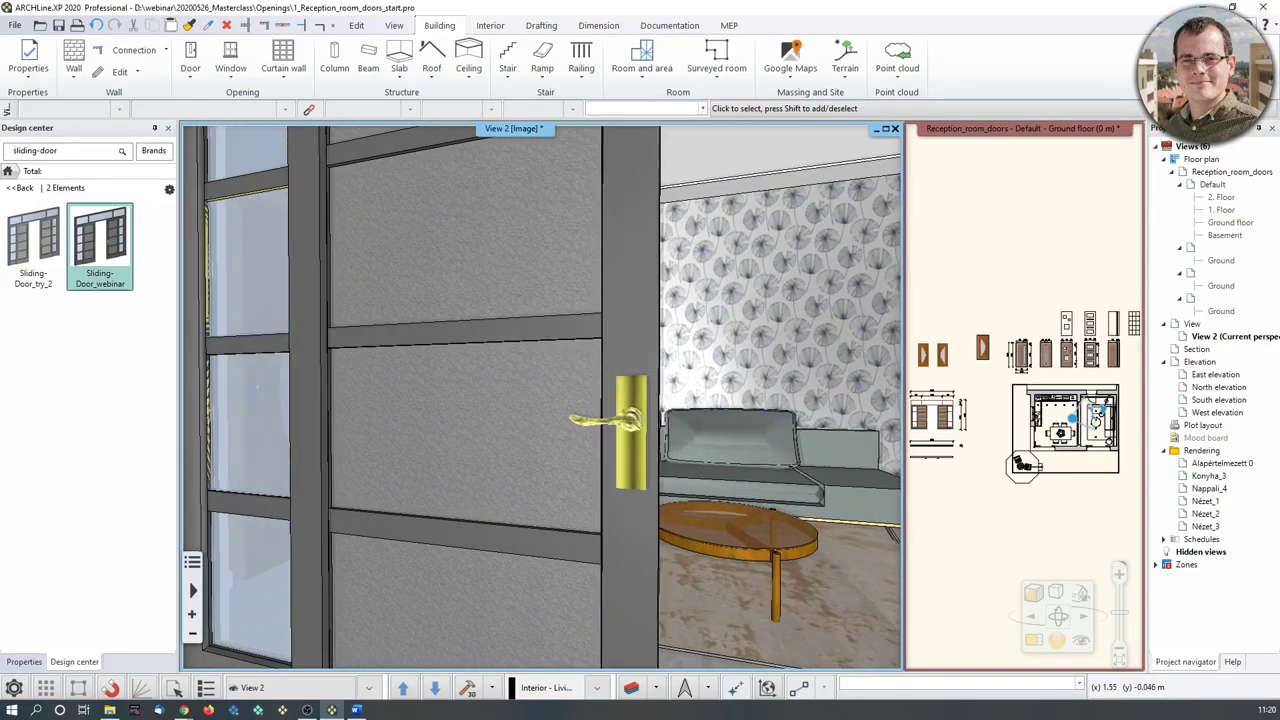
Search the whole Design Center for metal.
{"action": "left_click", "coordinate": [8, 173]}
{"action": "left_click", "coordinate": [71, 155]}
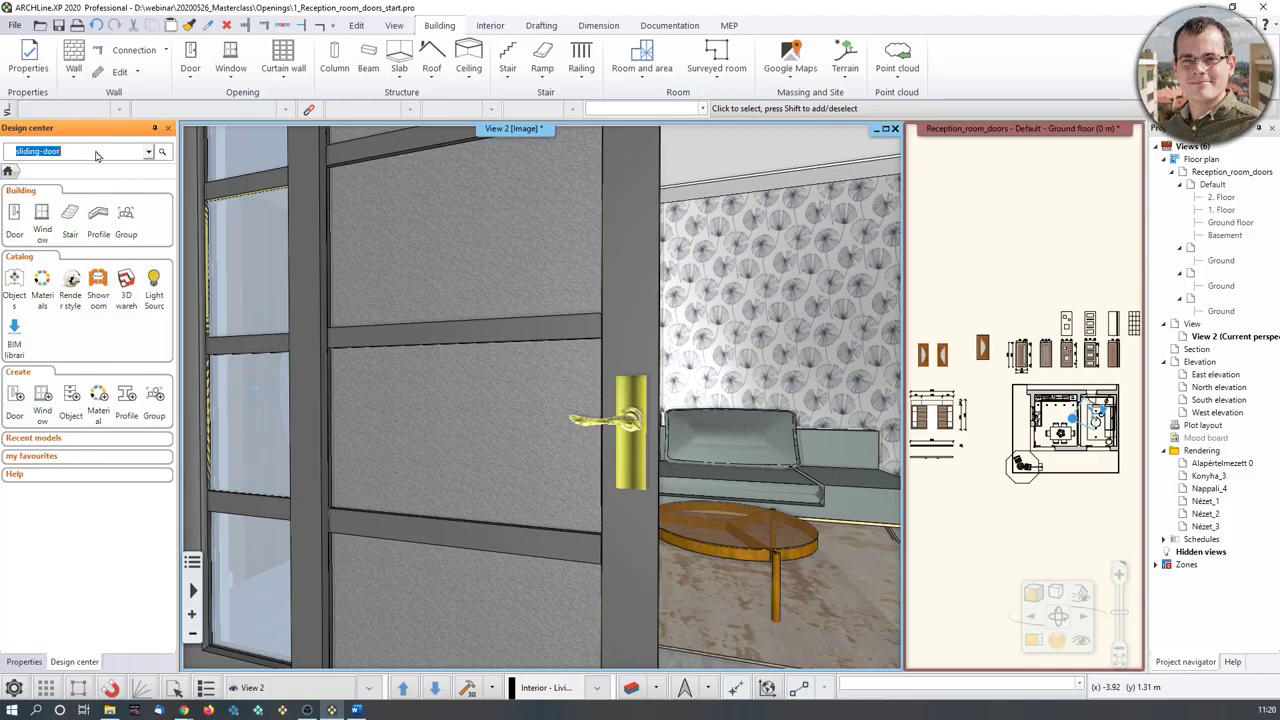
{"action": "type", "text": "metal"}
{"action": "key", "text": "Return"}
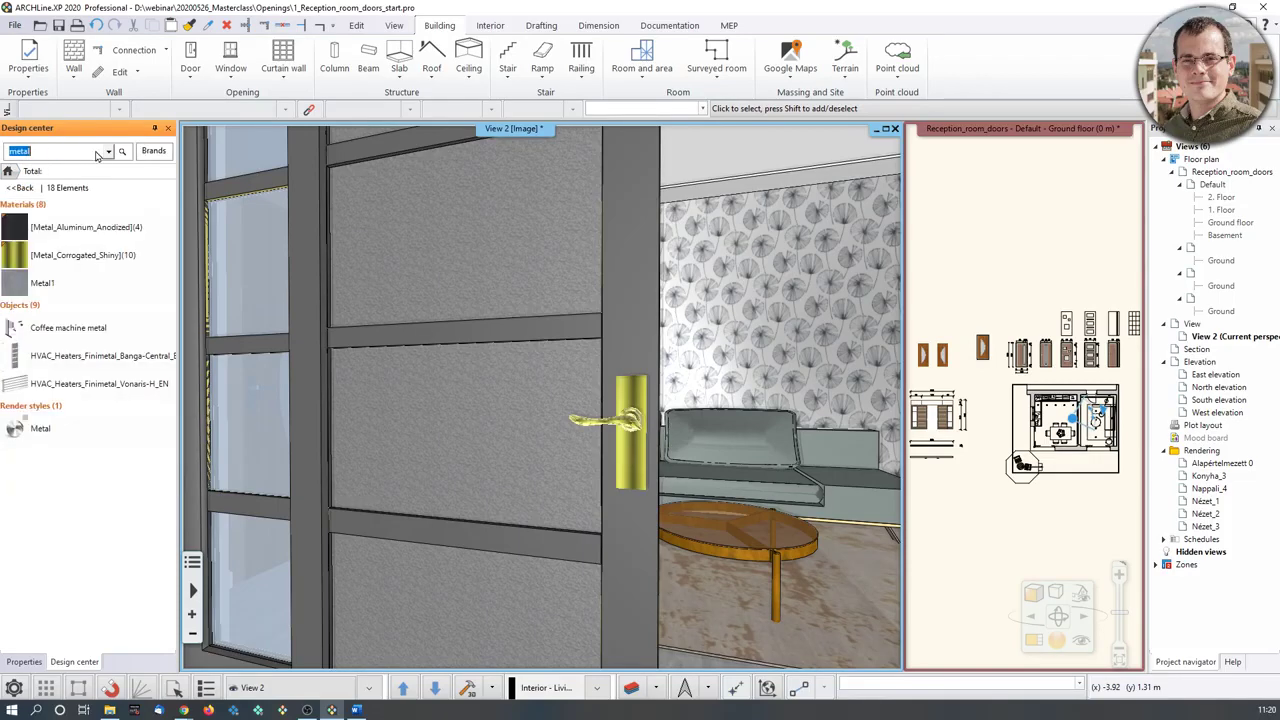
Replace the yellow material of the sliding door's handles with Metal1.
{"action": "left_click_drag", "start_coordinate": [20, 288], "coordinate": [650, 461]}
{"action": "left_click", "coordinate": [686, 390]}
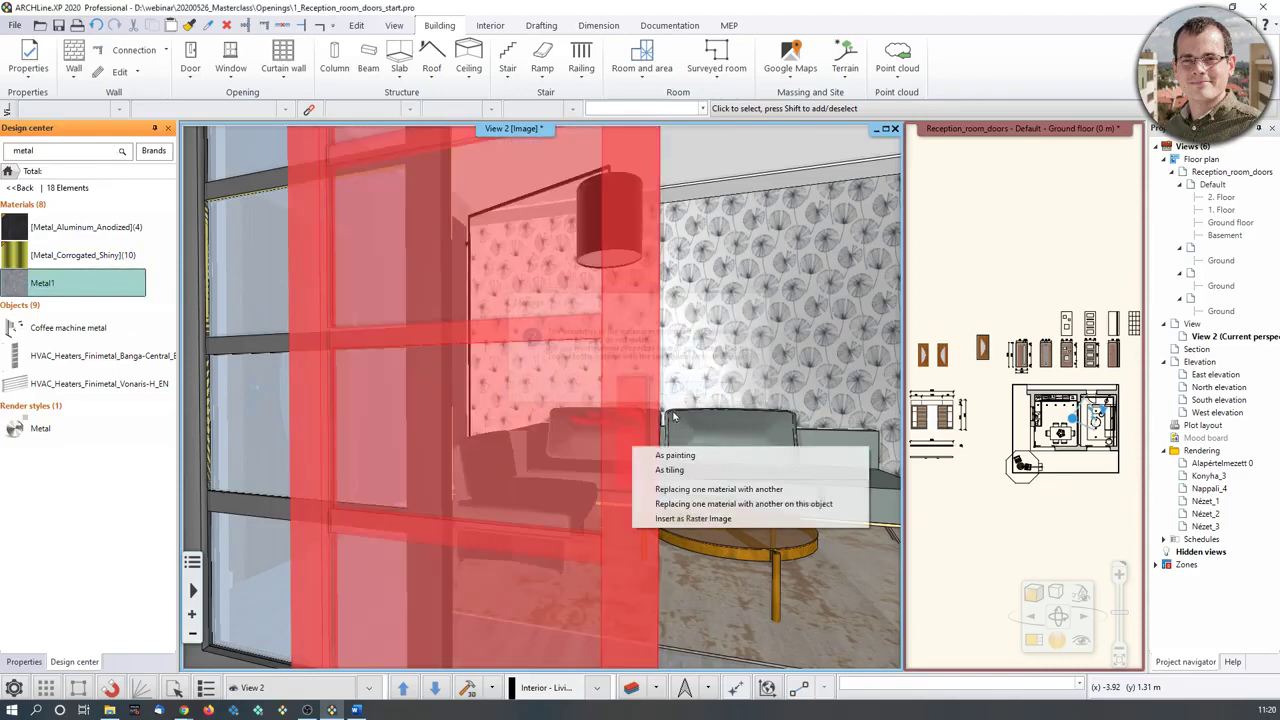
{"action": "left_click", "coordinate": [773, 518]}
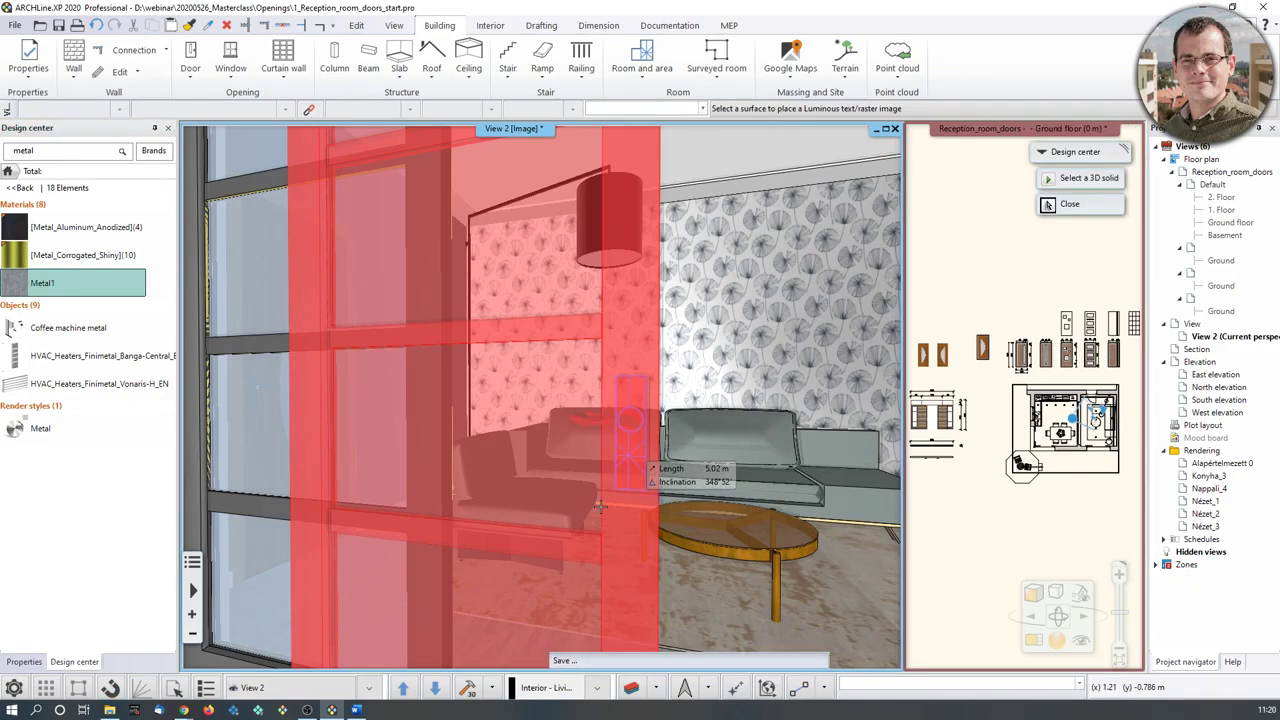
{"action": "left_click", "coordinate": [537, 423]}
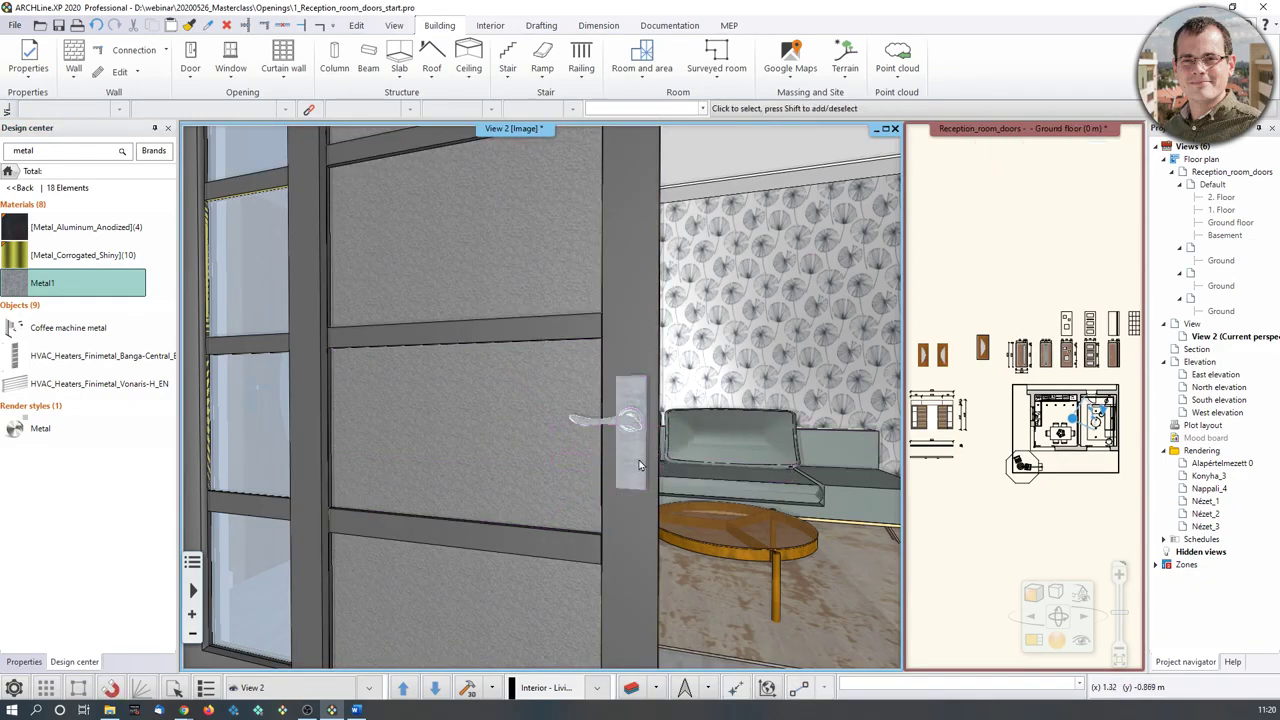
Examine the sliding door and the living room's interior door in 3D, and the dimensioned door drawings on the enlarged floor plan.
{"action": "middle_click_drag", "start_coordinate": [639, 460], "coordinate": [812, 455]}
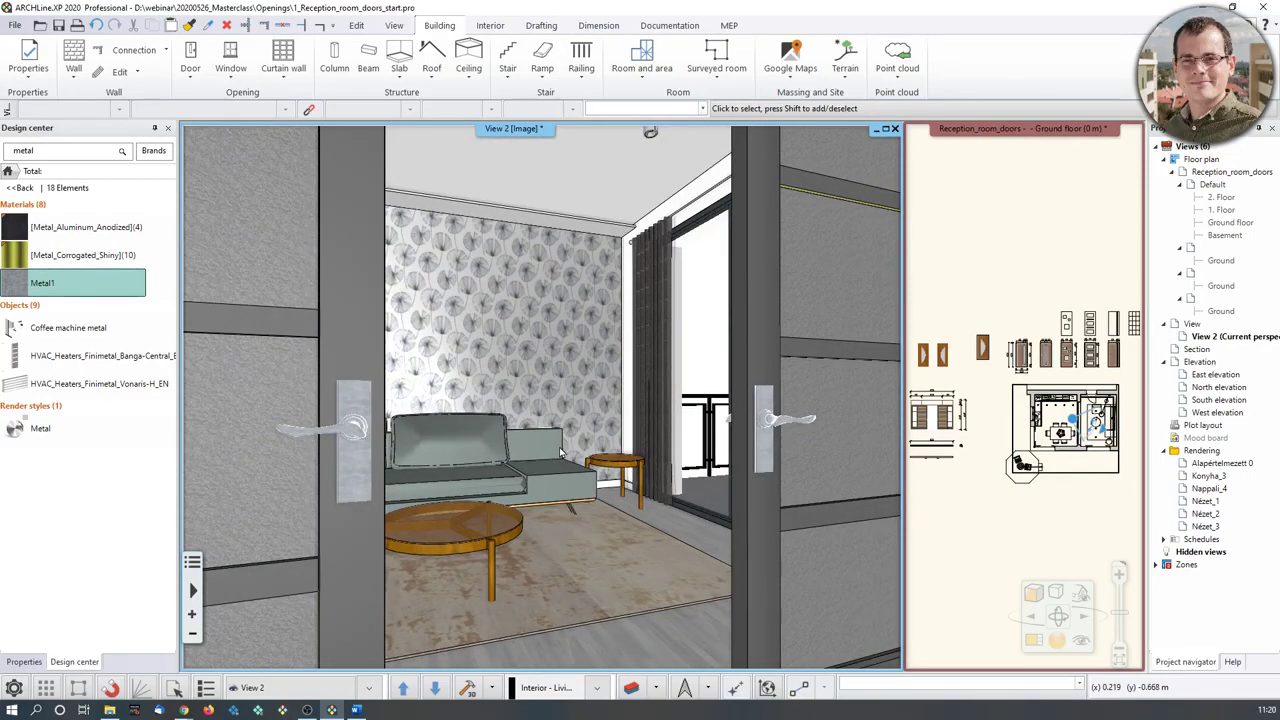
{"action": "scroll", "coordinate": [520, 430], "scroll_direction": "down", "scroll_amount": 3}
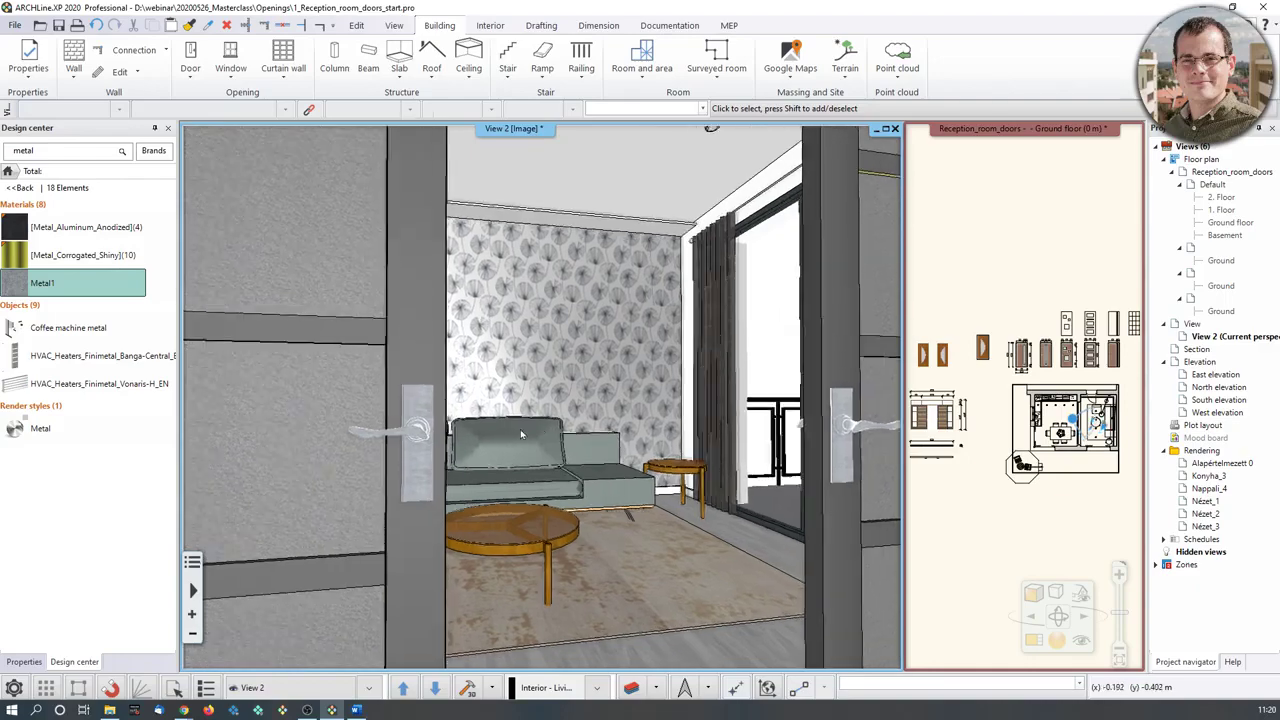
{"action": "middle_click_drag", "start_coordinate": [549, 432], "coordinate": [515, 430]}
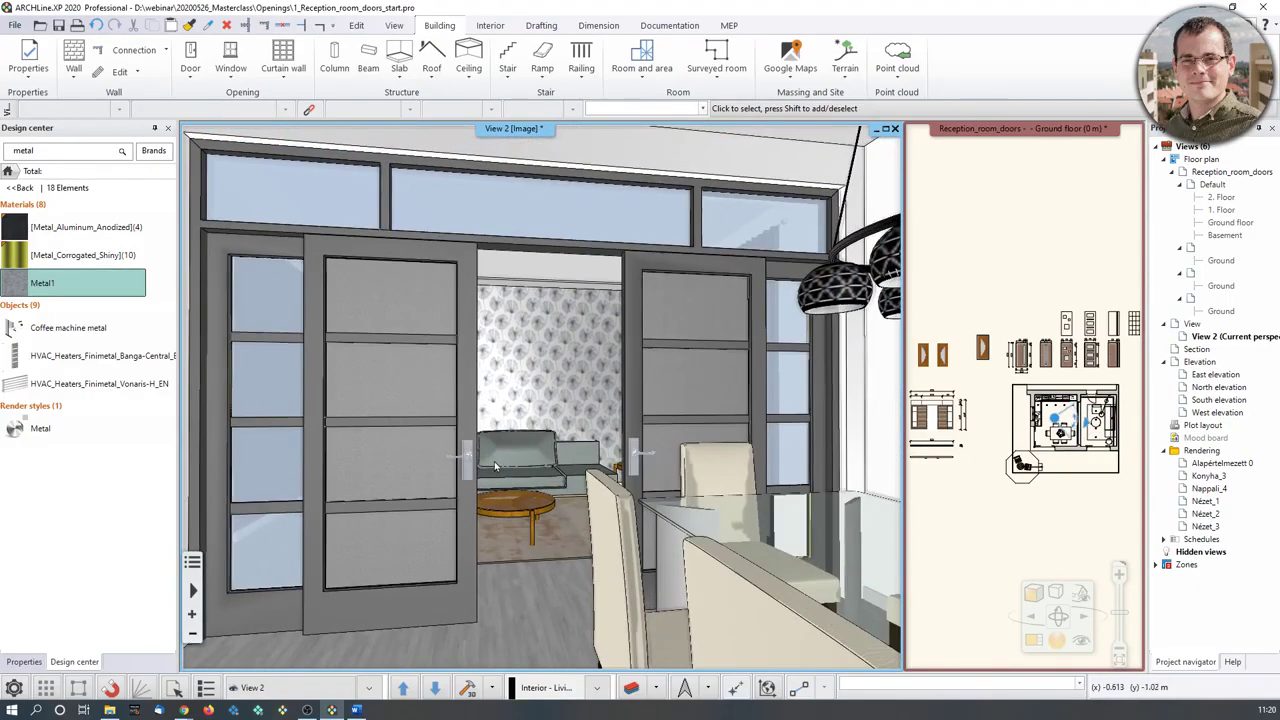
{"action": "scroll", "coordinate": [545, 430], "scroll_direction": "up", "scroll_amount": 4}
{"action": "middle_click_drag", "start_coordinate": [215, 480], "coordinate": [680, 455]}
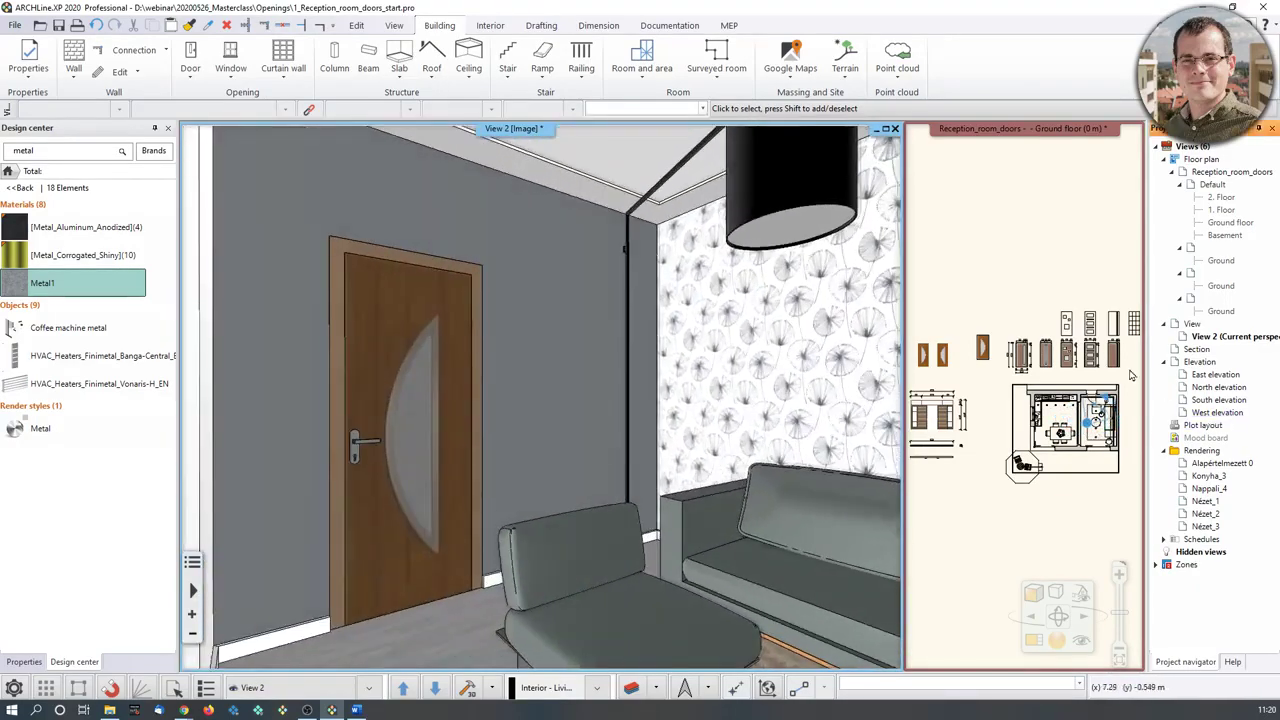
{"action": "middle_click_drag", "start_coordinate": [1131, 374], "coordinate": [1168, 410]}
{"action": "scroll", "coordinate": [1096, 390], "scroll_direction": "up", "scroll_amount": 3}
{"action": "middle_click_drag", "start_coordinate": [1062, 436], "coordinate": [1038, 436]}
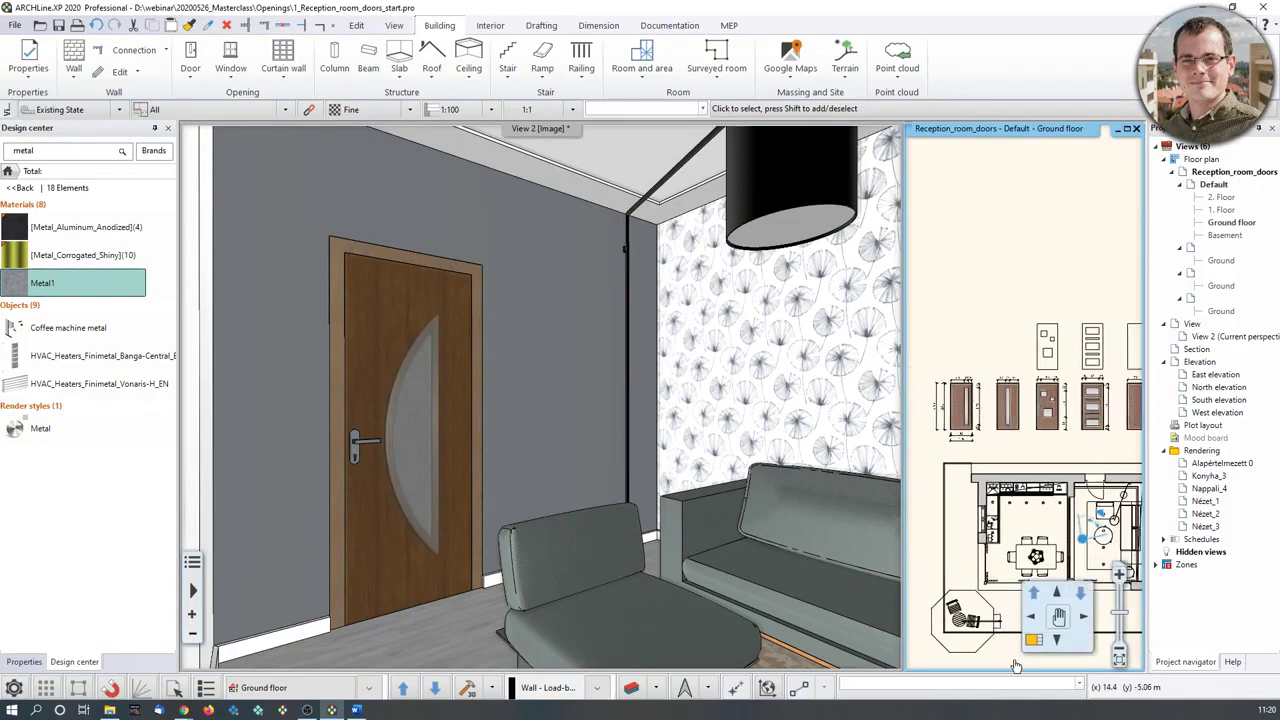
{"action": "left_click", "coordinate": [1031, 640]}
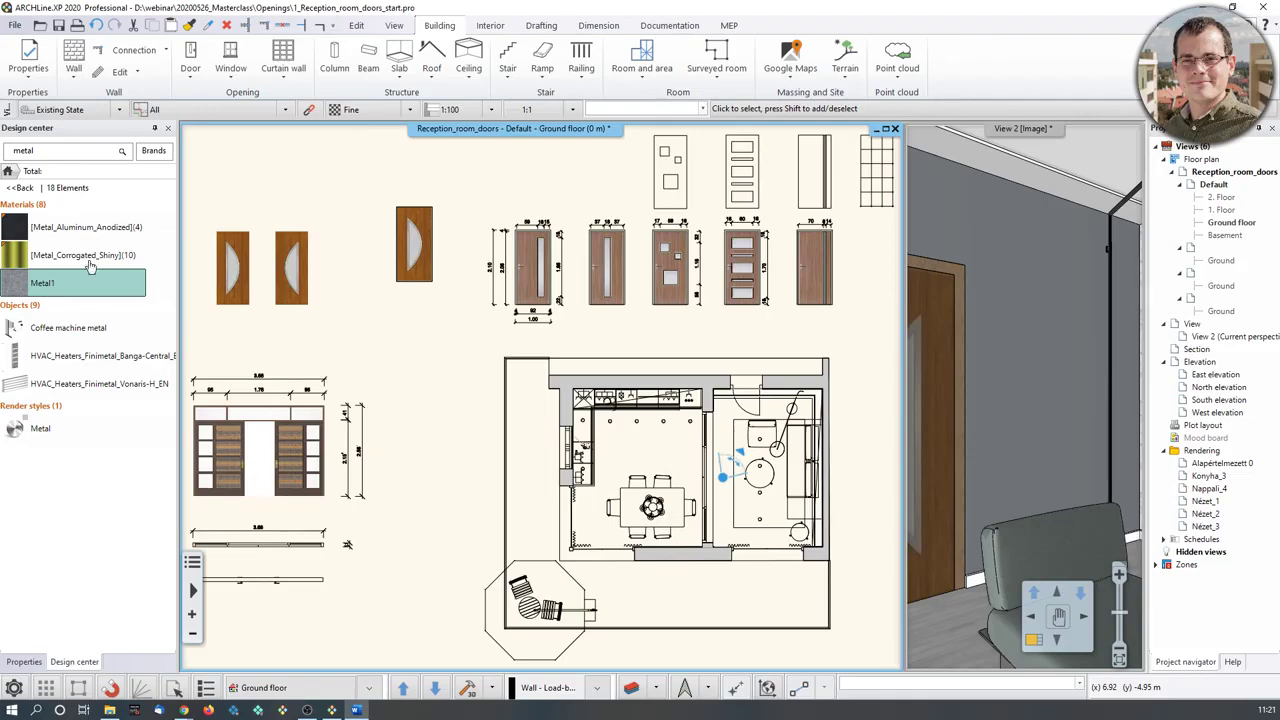
{"action": "scroll", "coordinate": [572, 403], "scroll_direction": "up", "scroll_amount": 5}
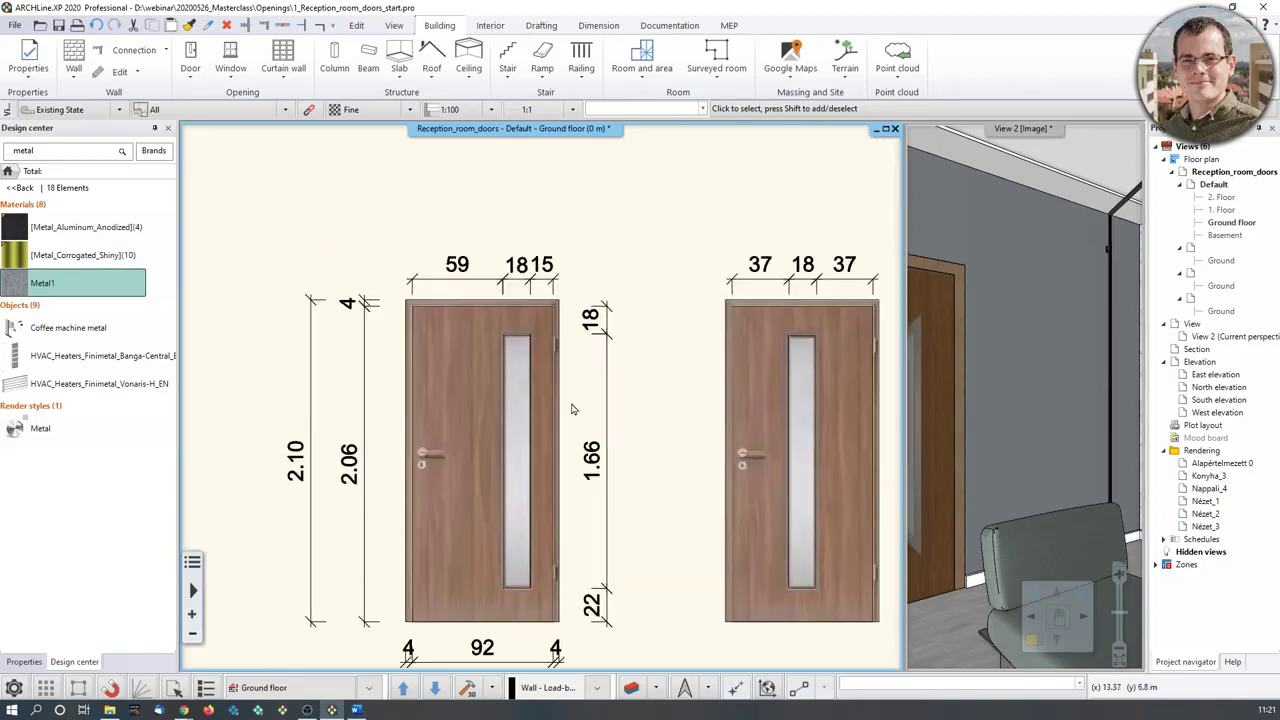
Switch to File Explorer and view the Jafholz_11.png door picture from the Images folder, closing the viewer and minimizing the folder window.
{"action": "left_click", "coordinate": [110, 710]}
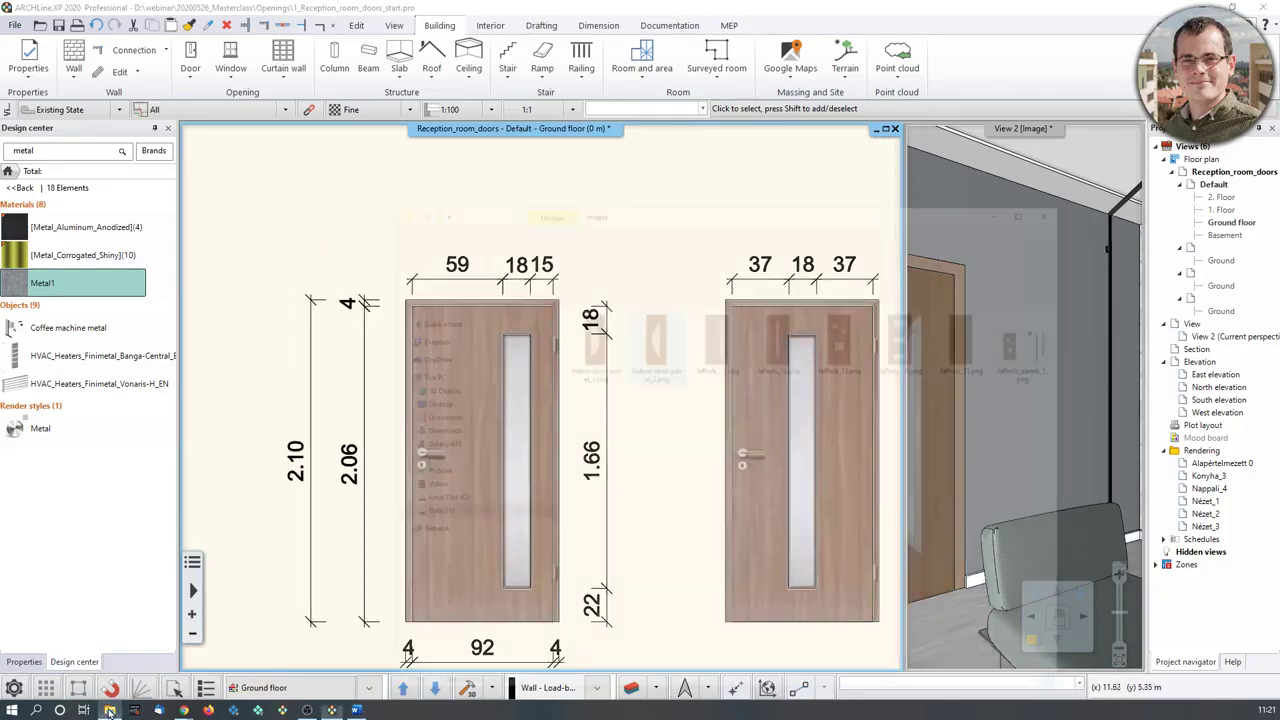
{"action": "left_click_drag", "start_coordinate": [938, 107], "coordinate": [752, 106]}
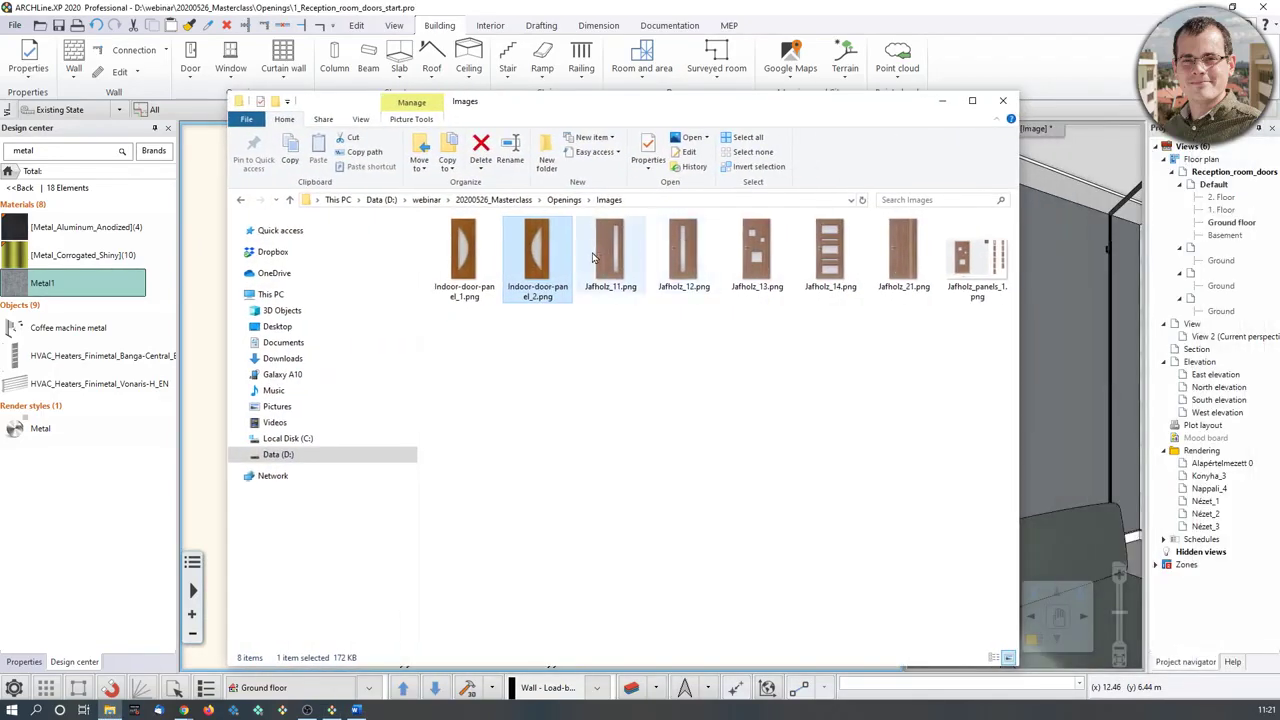
{"action": "left_click", "coordinate": [697, 270]}
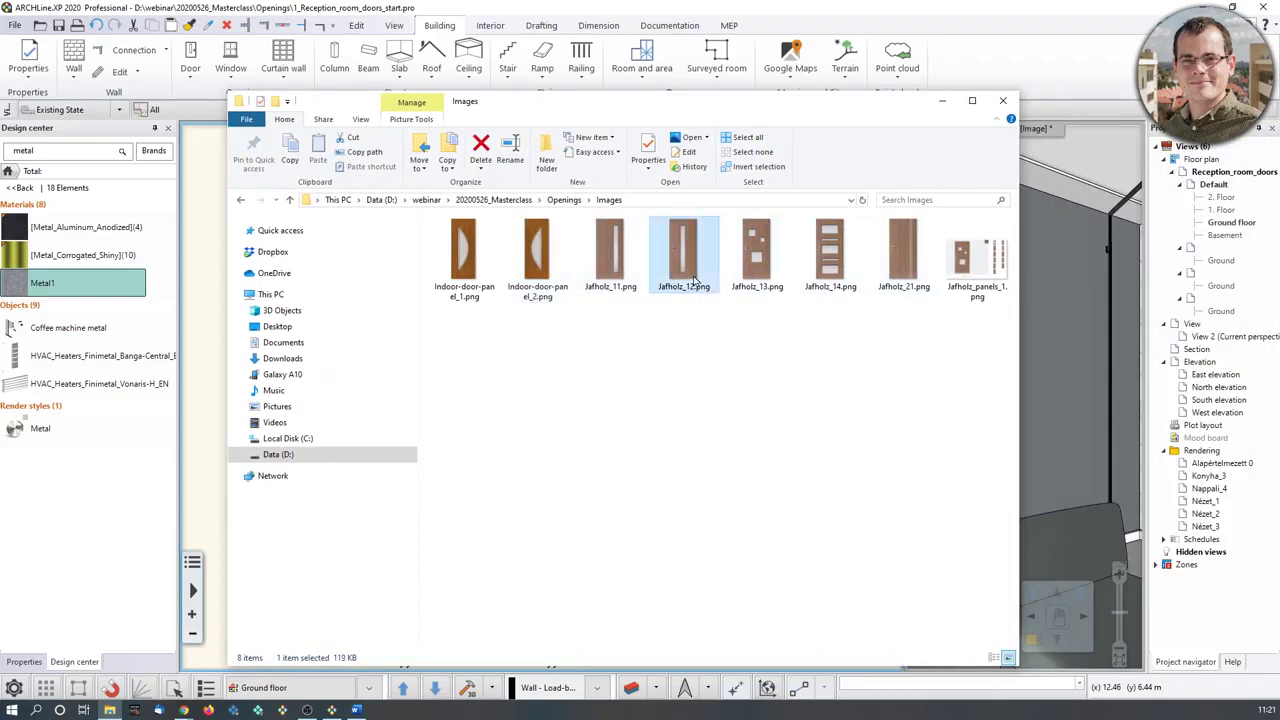
{"action": "double_click", "coordinate": [683, 252]}
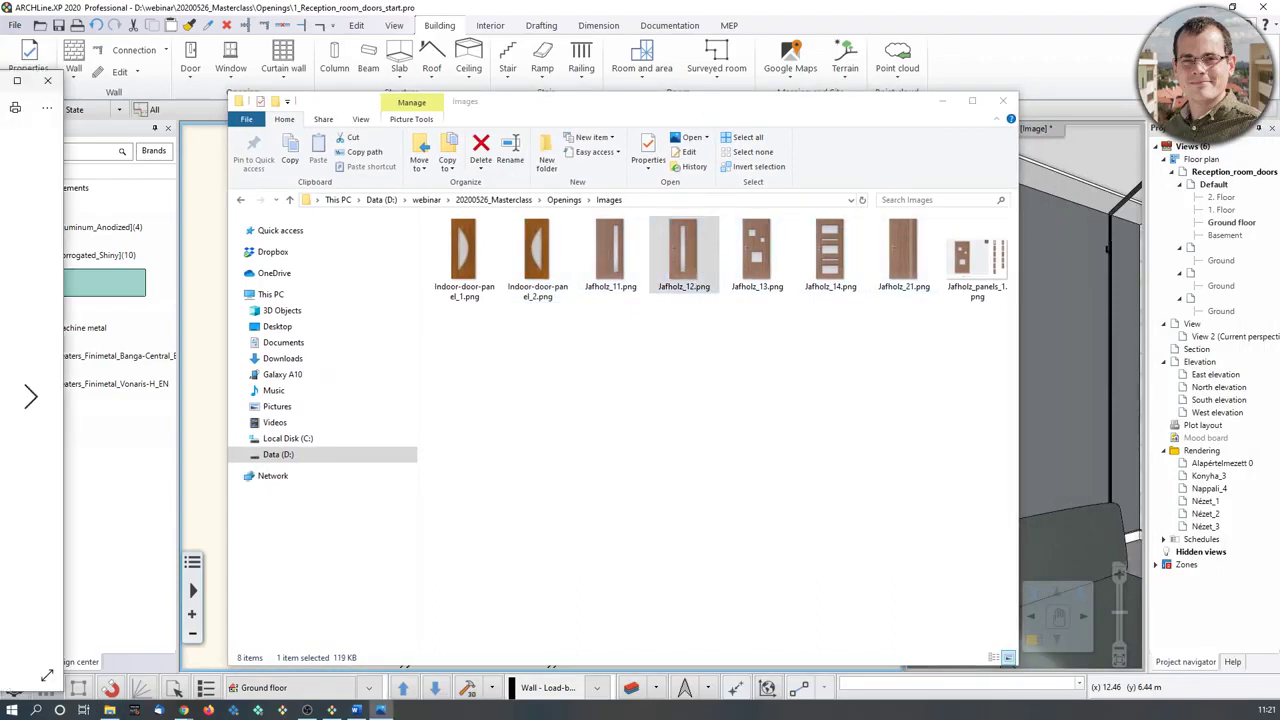
{"action": "key", "text": "Left"}
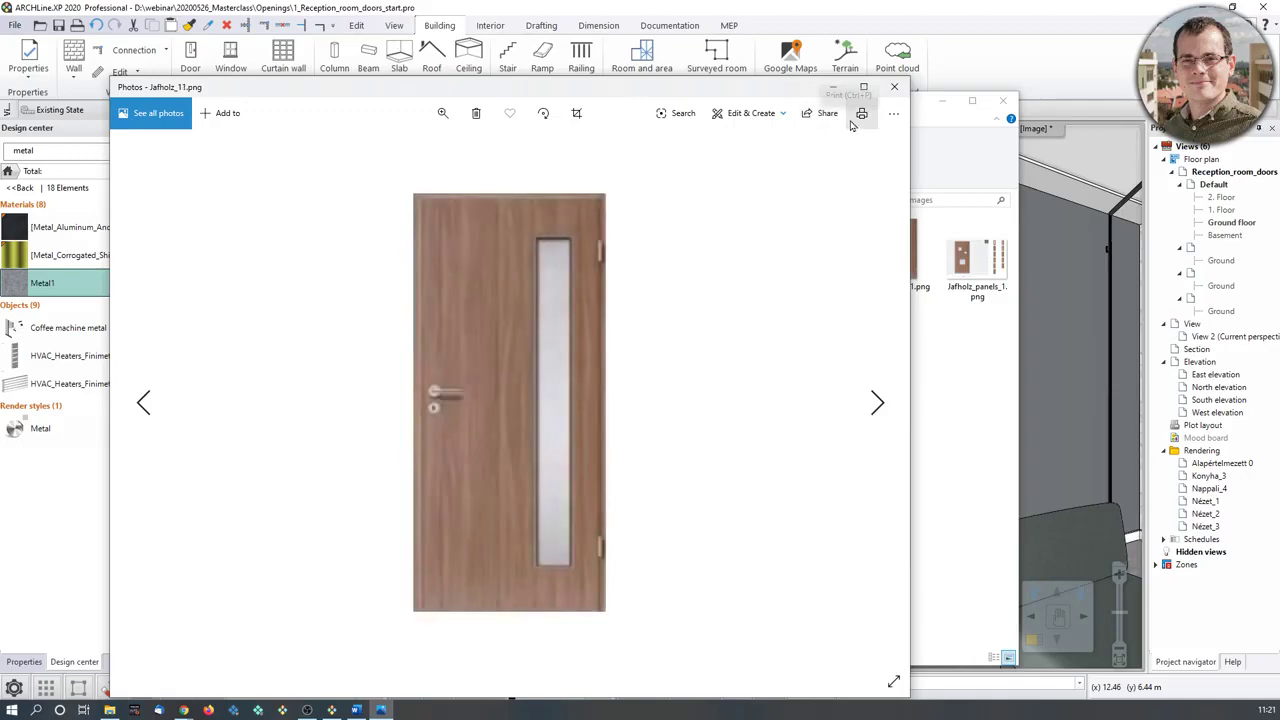
{"action": "left_click", "coordinate": [894, 87]}
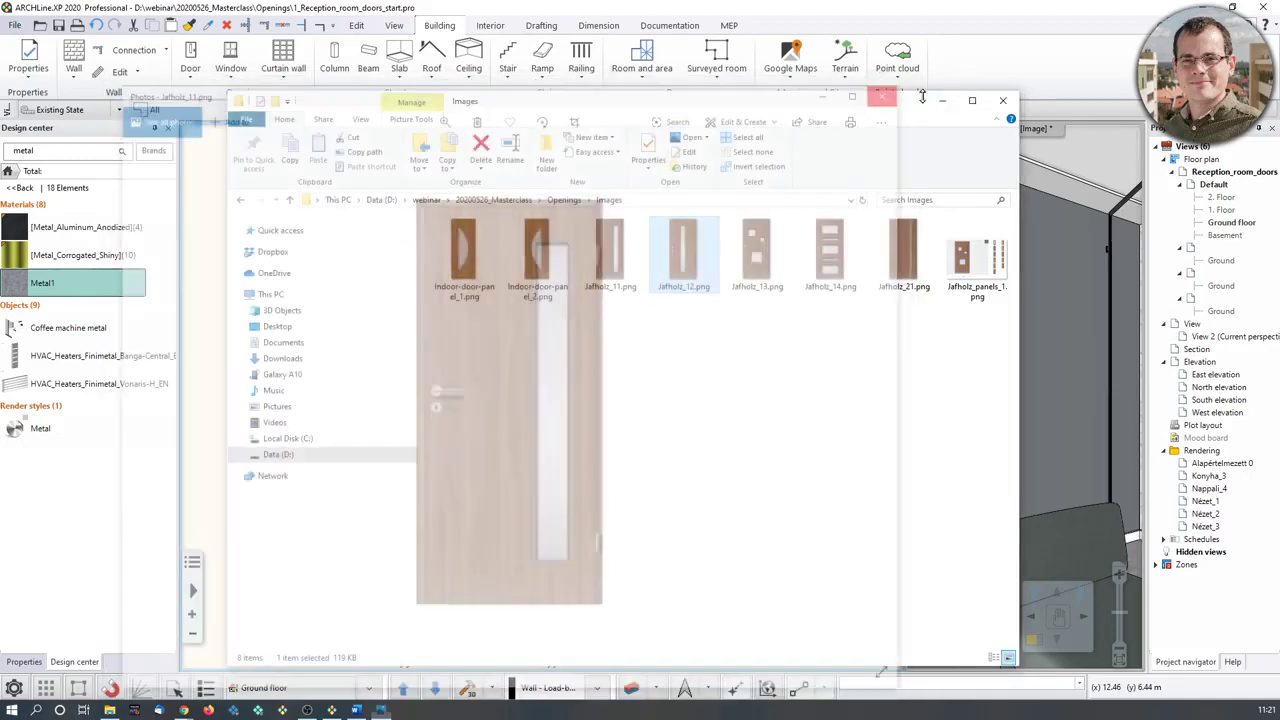
{"action": "left_click", "coordinate": [941, 100]}
Delete the Jafholz_11.png raster image from the dimensioned door drawing with the off-centre glass strip.
{"action": "left_click", "coordinate": [511, 418]}
{"action": "left_click", "coordinate": [426, 312]}
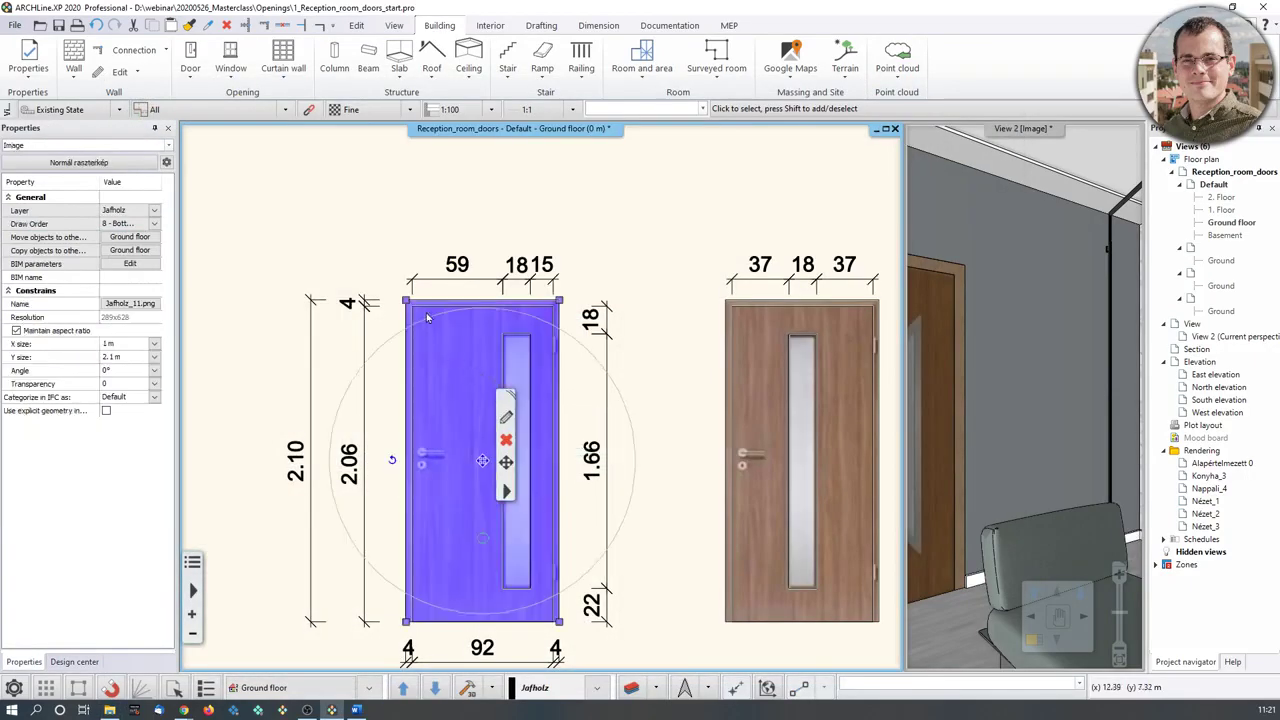
{"action": "left_click", "coordinate": [629, 234]}
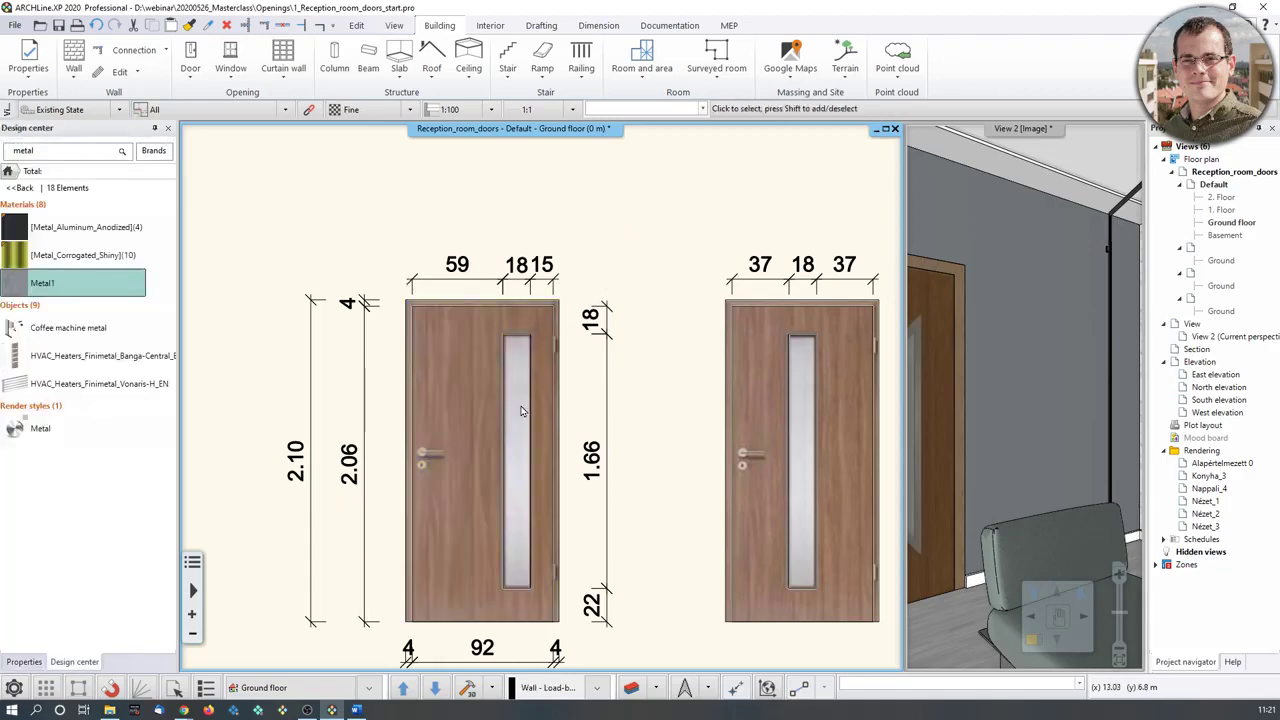
{"action": "scroll", "coordinate": [519, 328], "scroll_direction": "up", "scroll_amount": 3}
{"action": "left_click", "coordinate": [461, 310]}
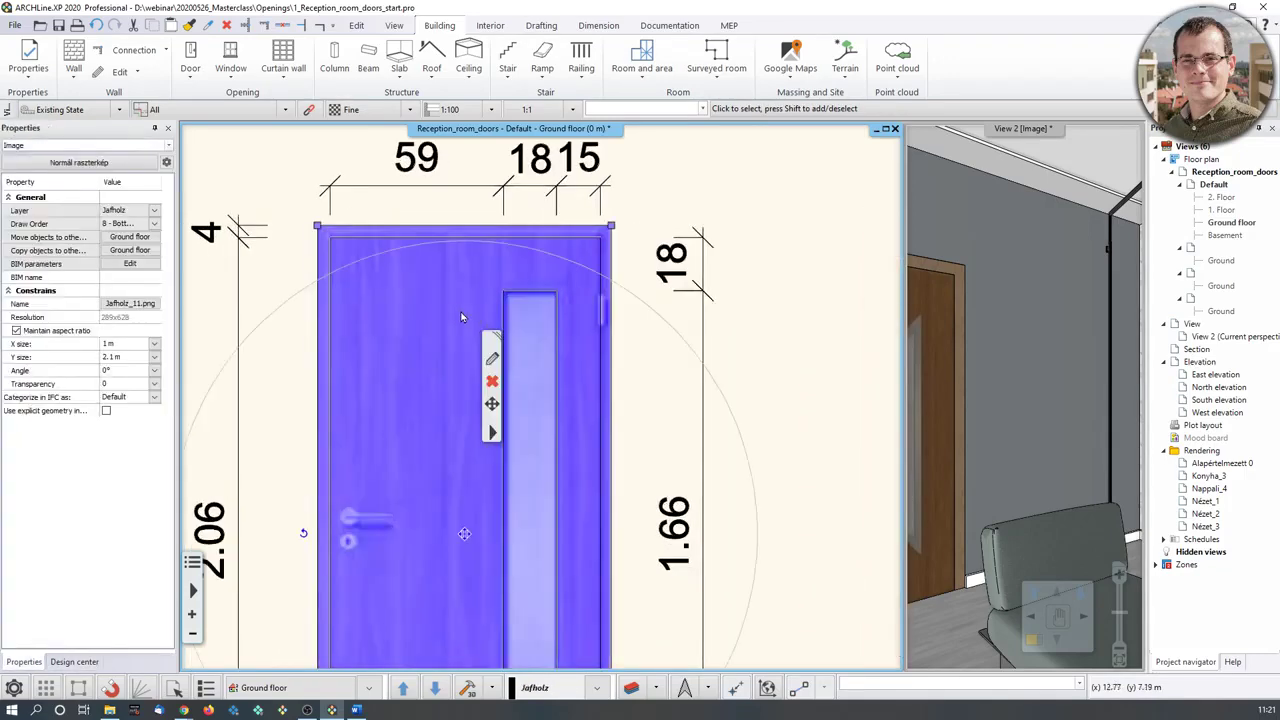
{"action": "scroll", "coordinate": [492, 402], "scroll_direction": "down", "scroll_amount": 2}
{"action": "left_click", "coordinate": [491, 381]}
{"action": "middle_click_drag", "start_coordinate": [619, 502], "coordinate": [628, 395]}
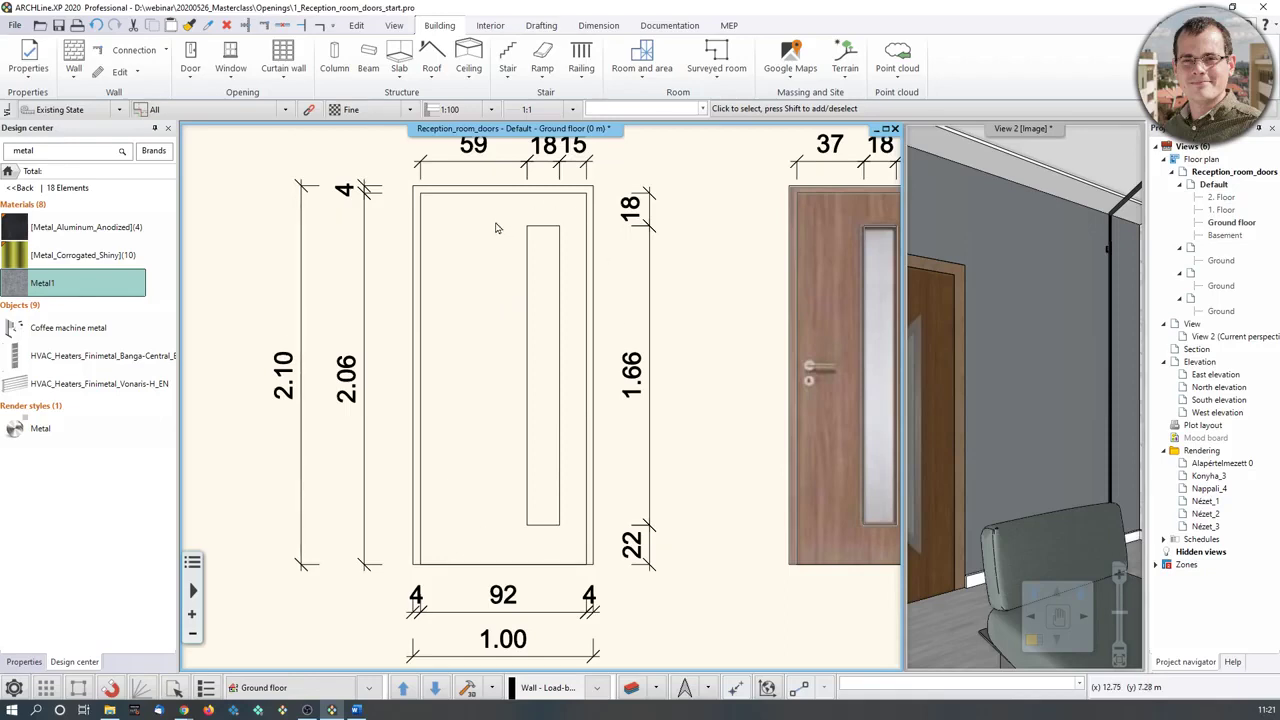
Undo the deletion of the Jafholz_11.png picture and start defining a new door with the Door Wizard.
{"action": "key", "text": "ctrl+z"}
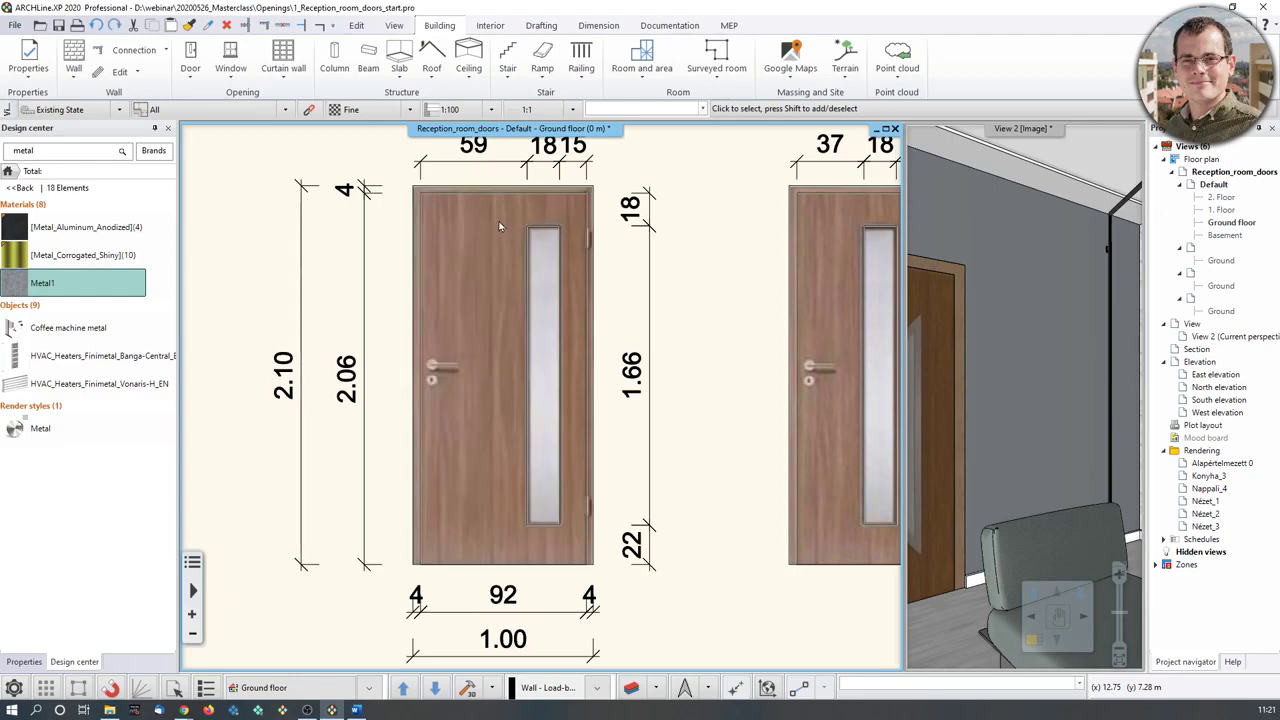
{"action": "scroll", "coordinate": [528, 496], "scroll_direction": "down", "scroll_amount": 2}
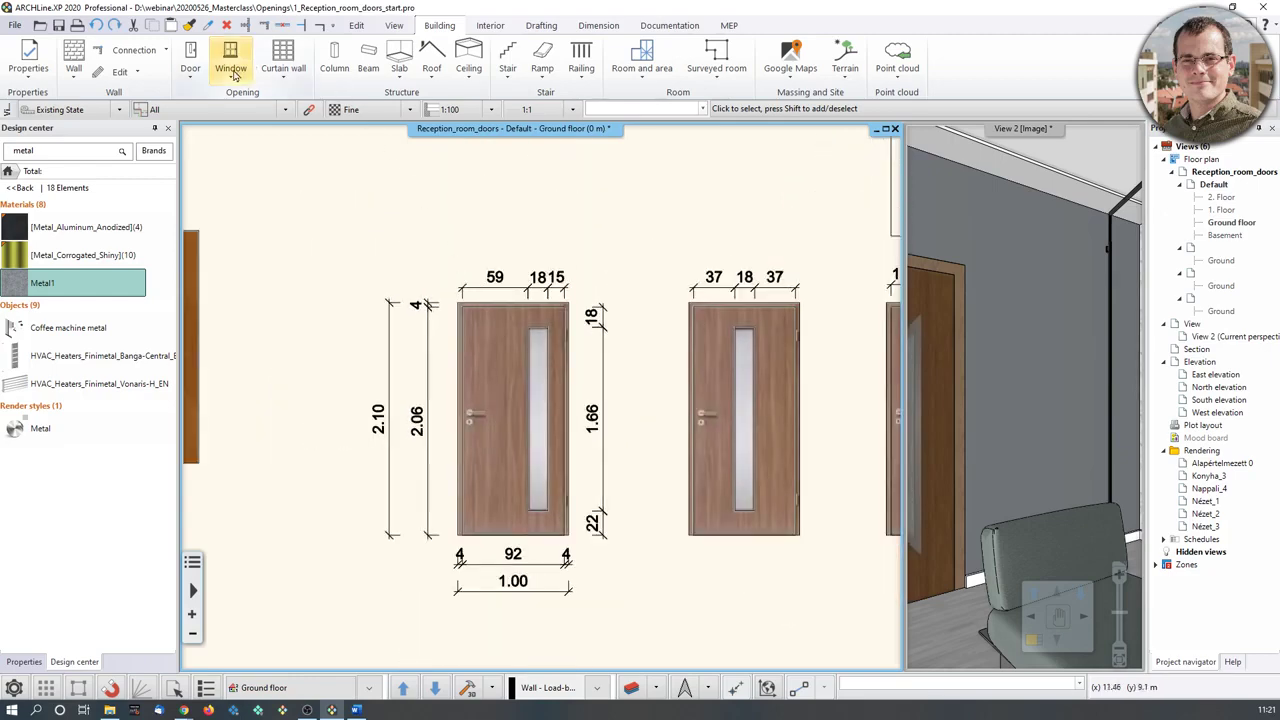
{"action": "left_click", "coordinate": [197, 78]}
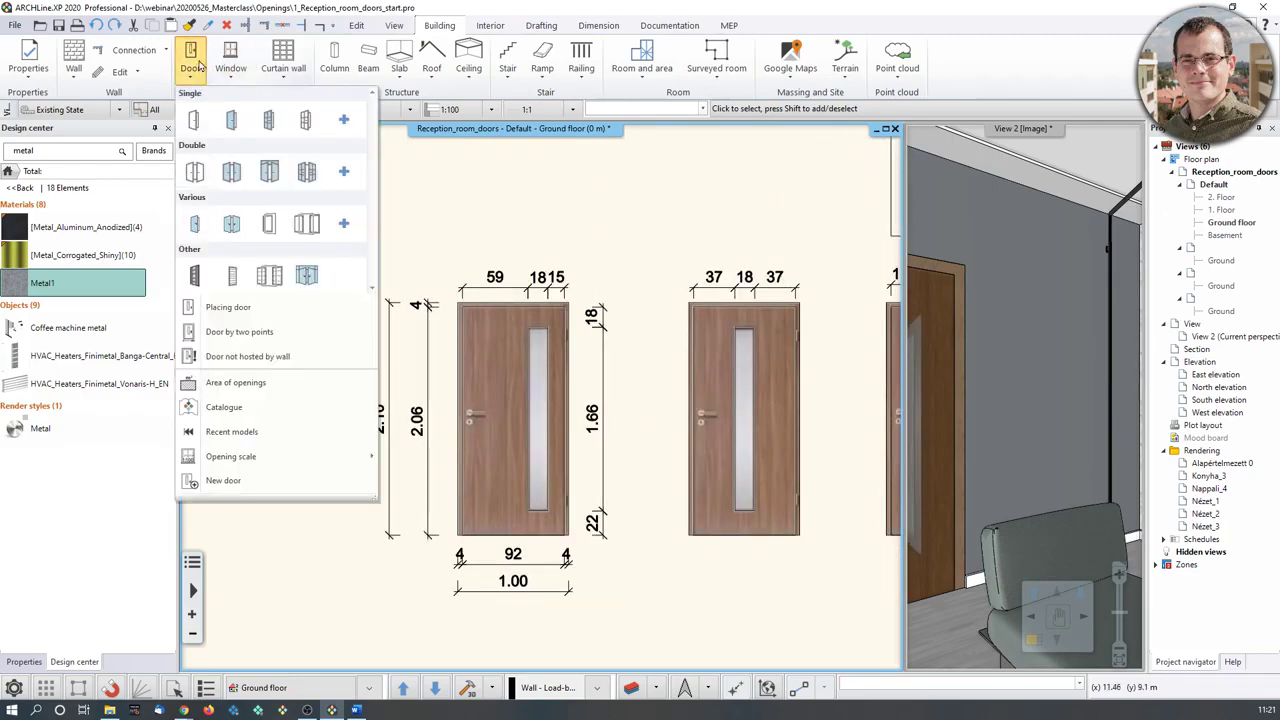
{"action": "left_click", "coordinate": [246, 480]}
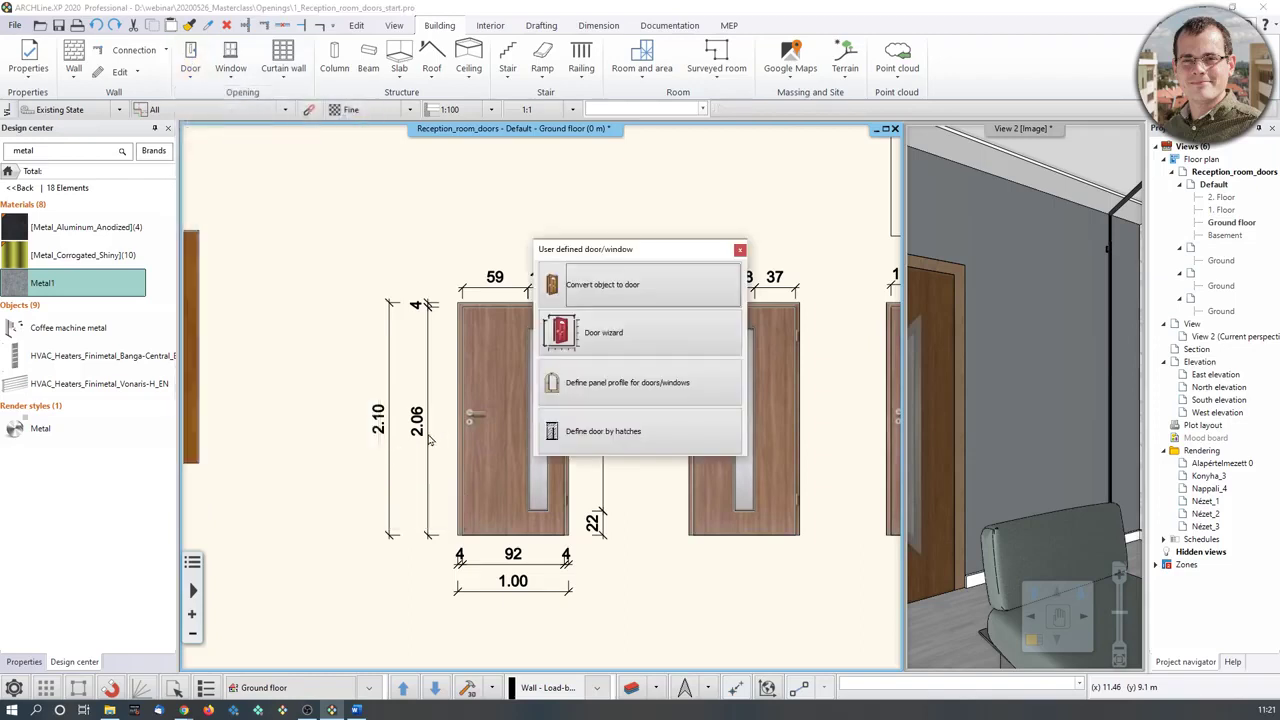
{"action": "left_click", "coordinate": [655, 334]}
{"action": "left_click", "coordinate": [736, 415]}
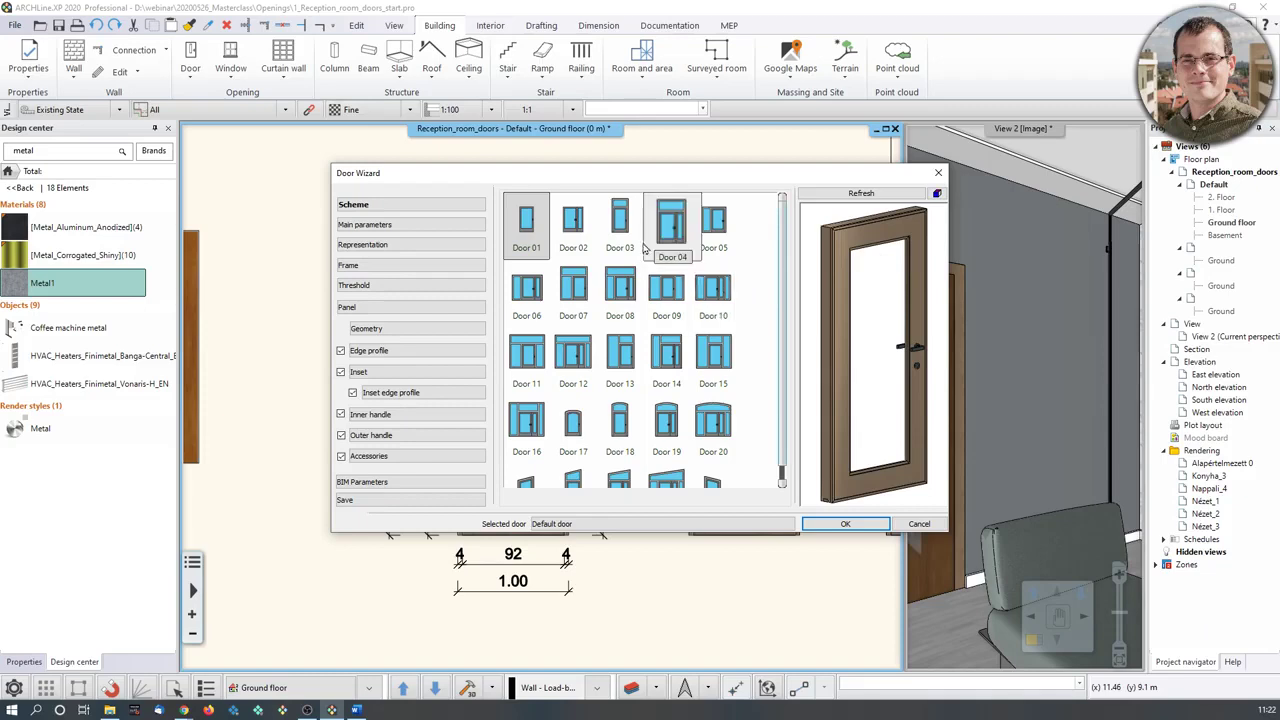
Preview the Door 04, Door 10, Door 11 and Door 28 schemes in the Door Wizard.
{"action": "left_click", "coordinate": [666, 222]}
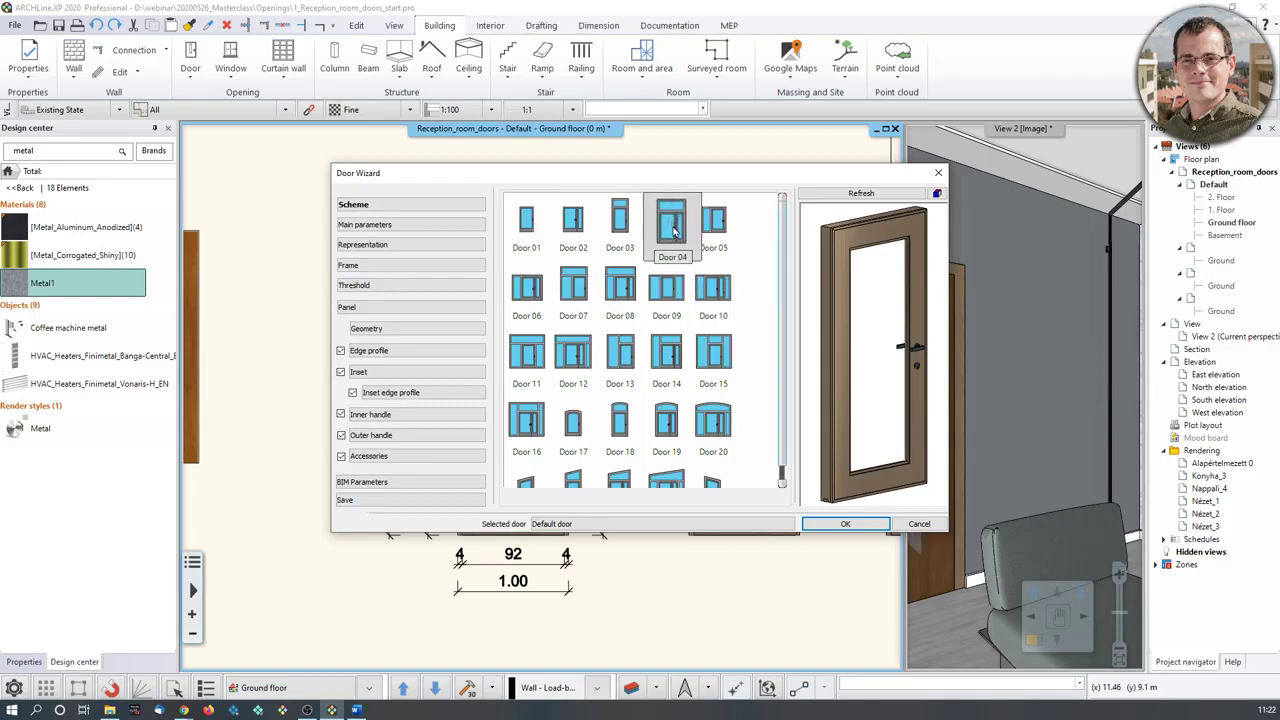
{"action": "left_click", "coordinate": [716, 300]}
{"action": "left_click", "coordinate": [527, 352]}
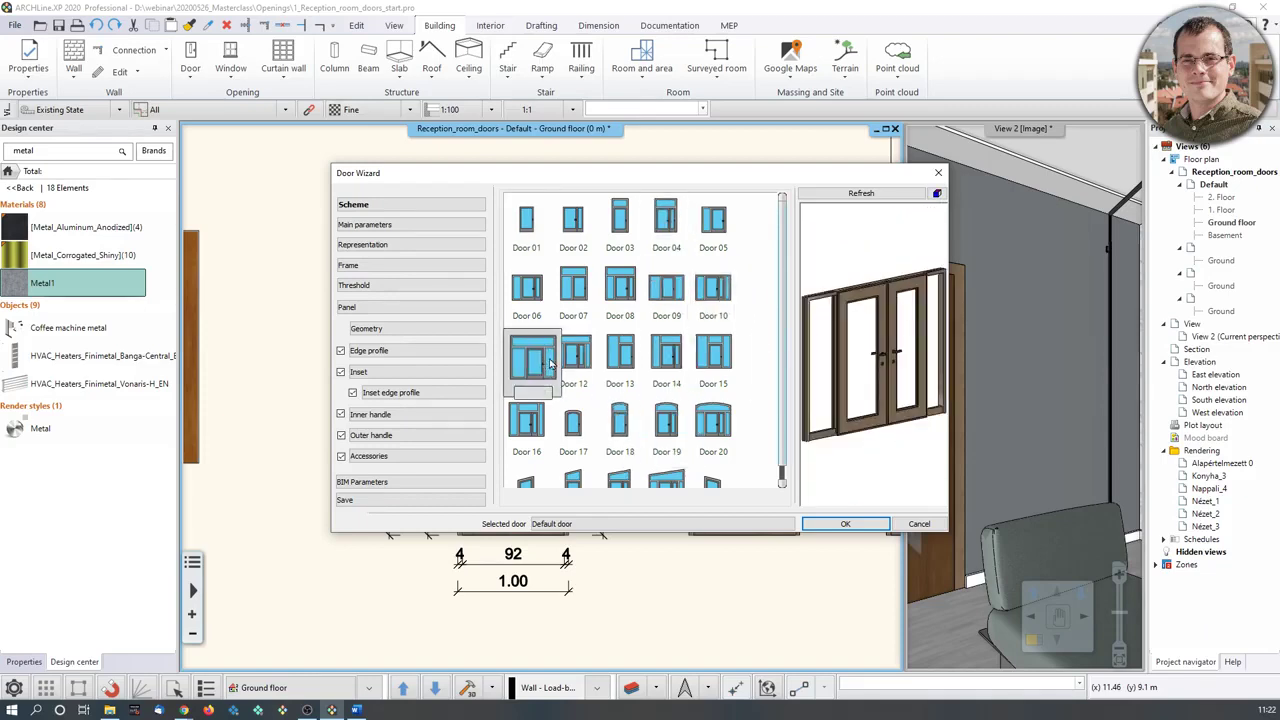
{"action": "scroll", "coordinate": [666, 349], "scroll_direction": "down", "scroll_amount": 2}
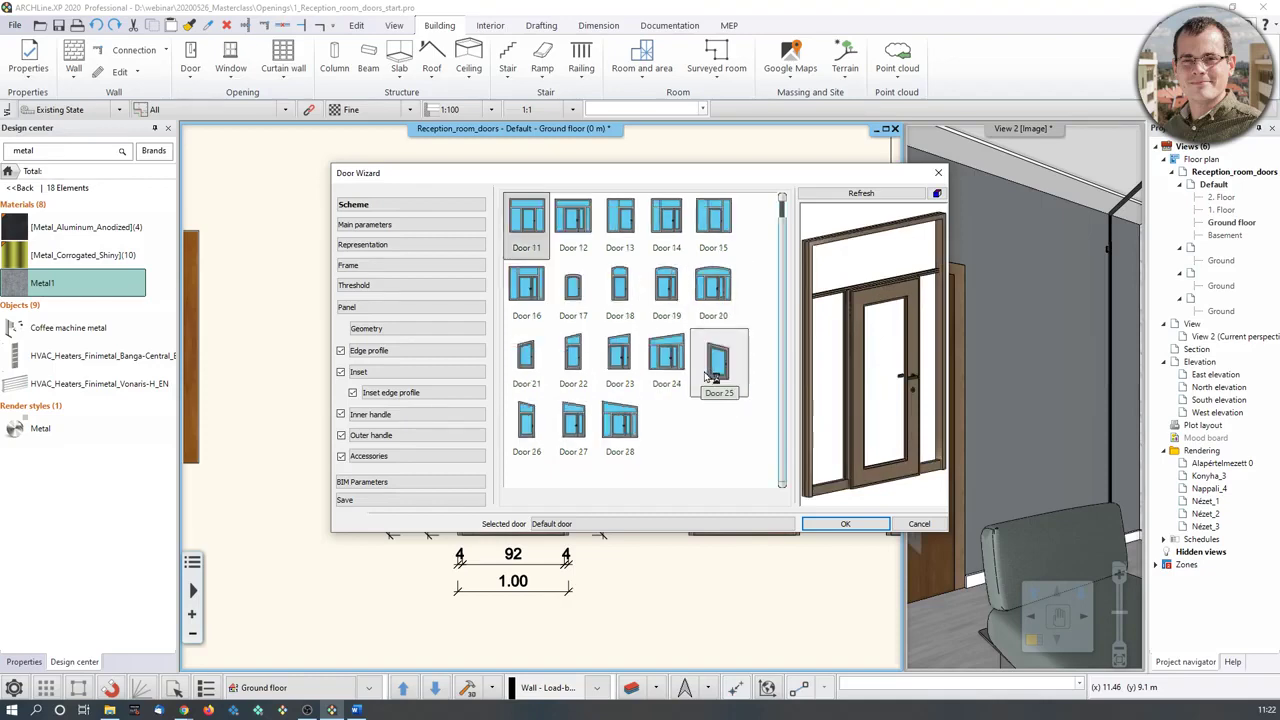
{"action": "left_click", "coordinate": [620, 425]}
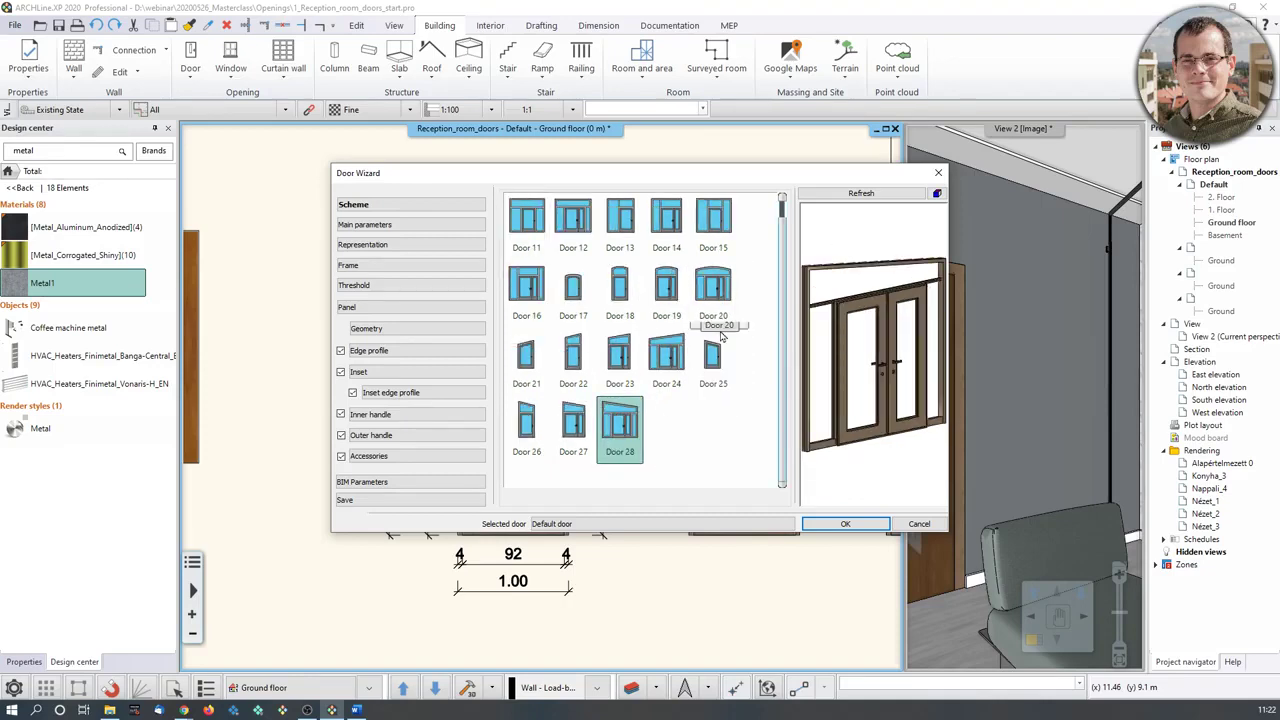
{"action": "scroll", "coordinate": [712, 320], "scroll_direction": "up", "scroll_amount": 2}
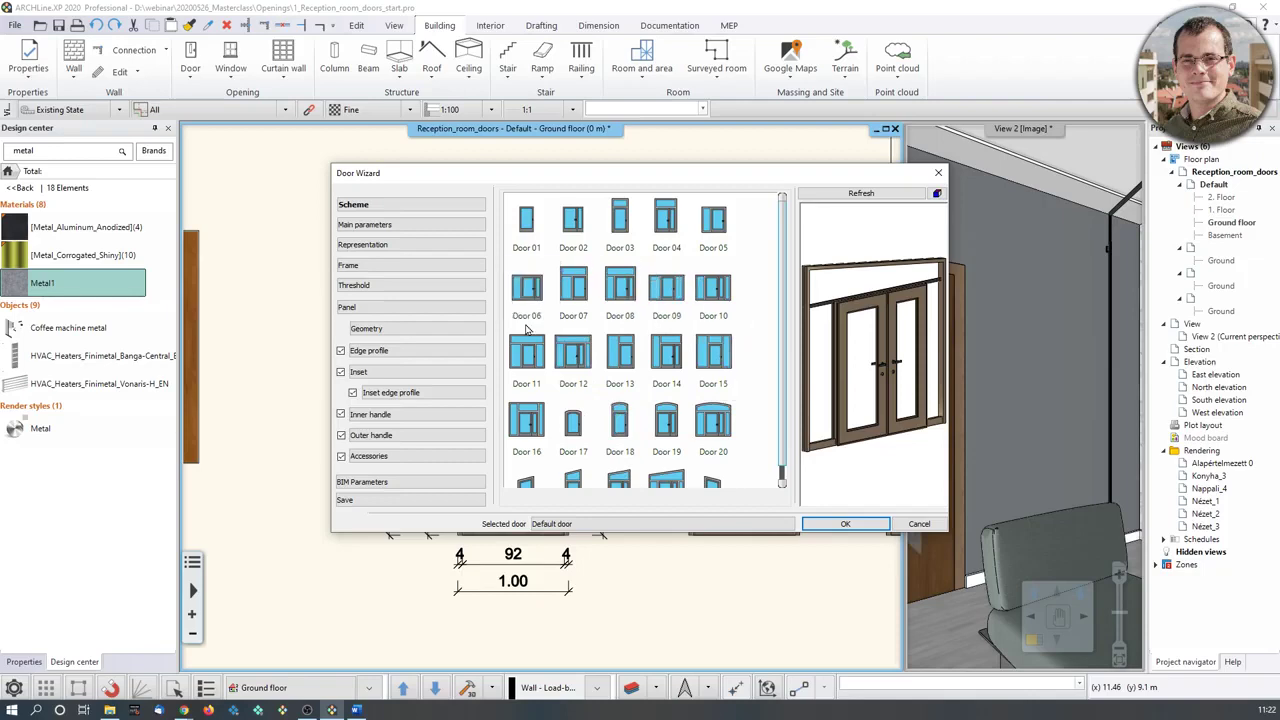
Choose the Door 01 scheme and enable showing the threshold in 2D, with Arc as the opening direction symbol.
{"action": "left_click", "coordinate": [530, 224]}
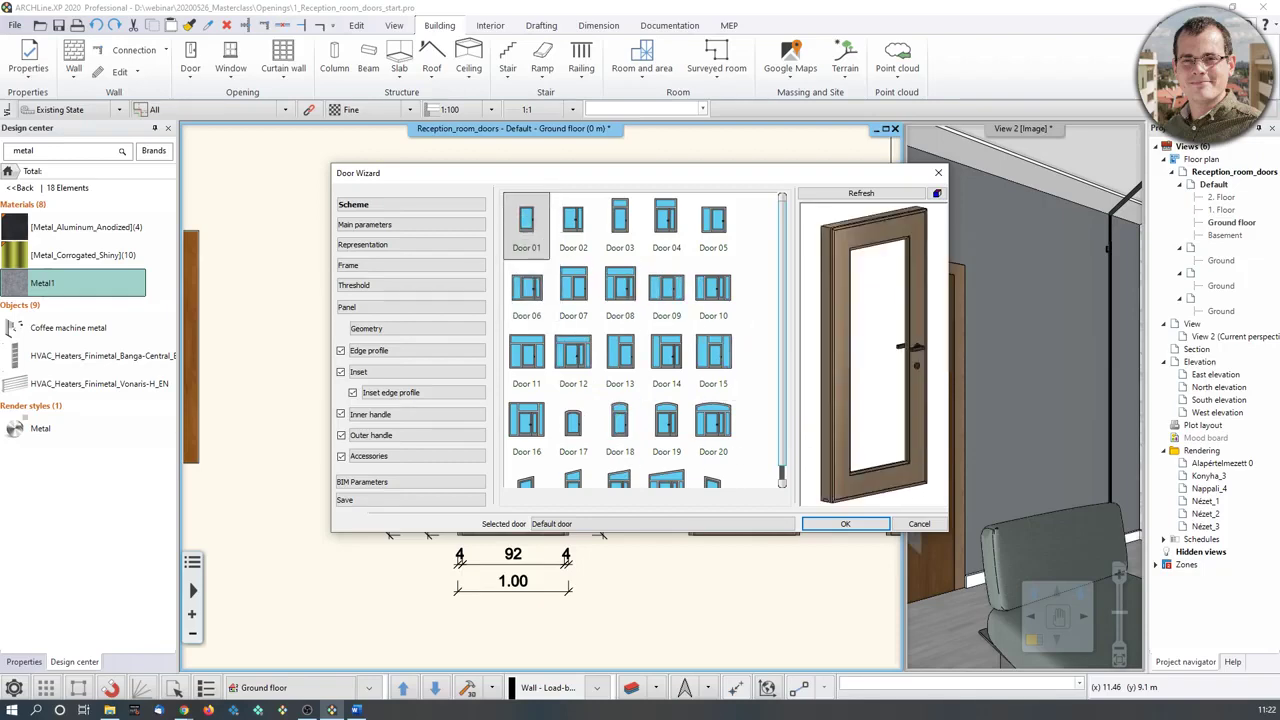
{"action": "left_click", "coordinate": [365, 225]}
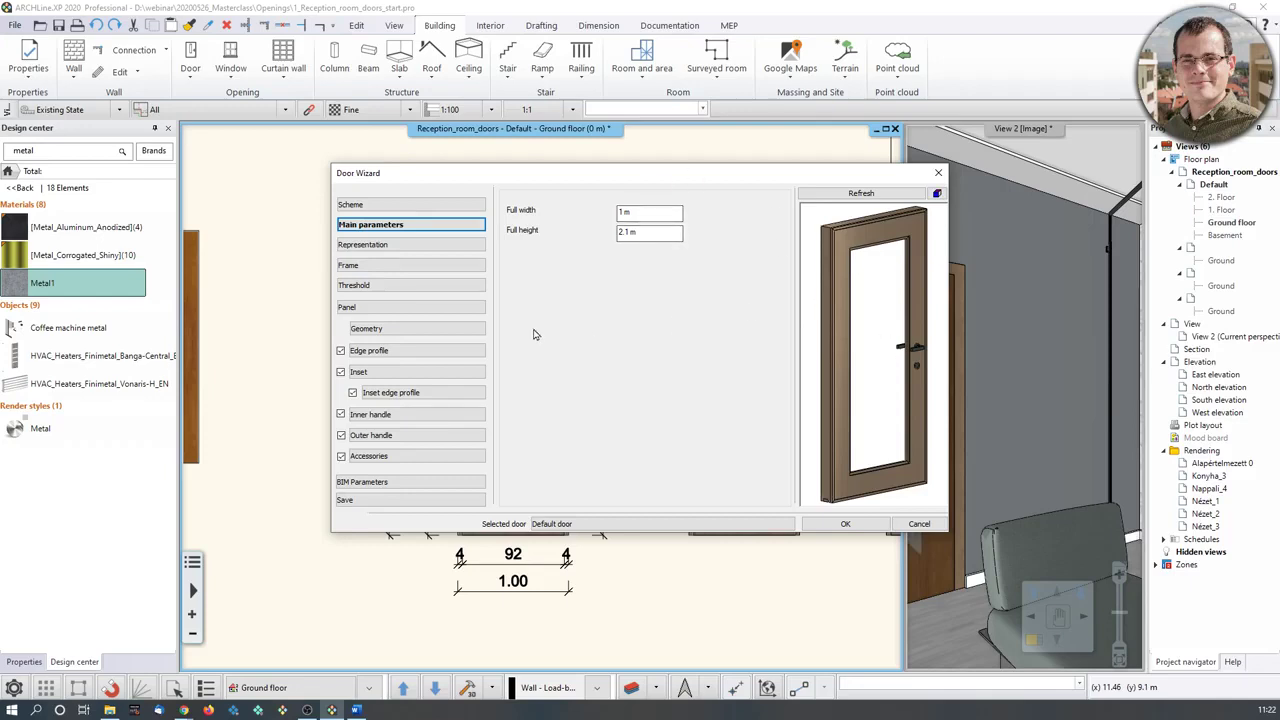
{"action": "left_click", "coordinate": [420, 248]}
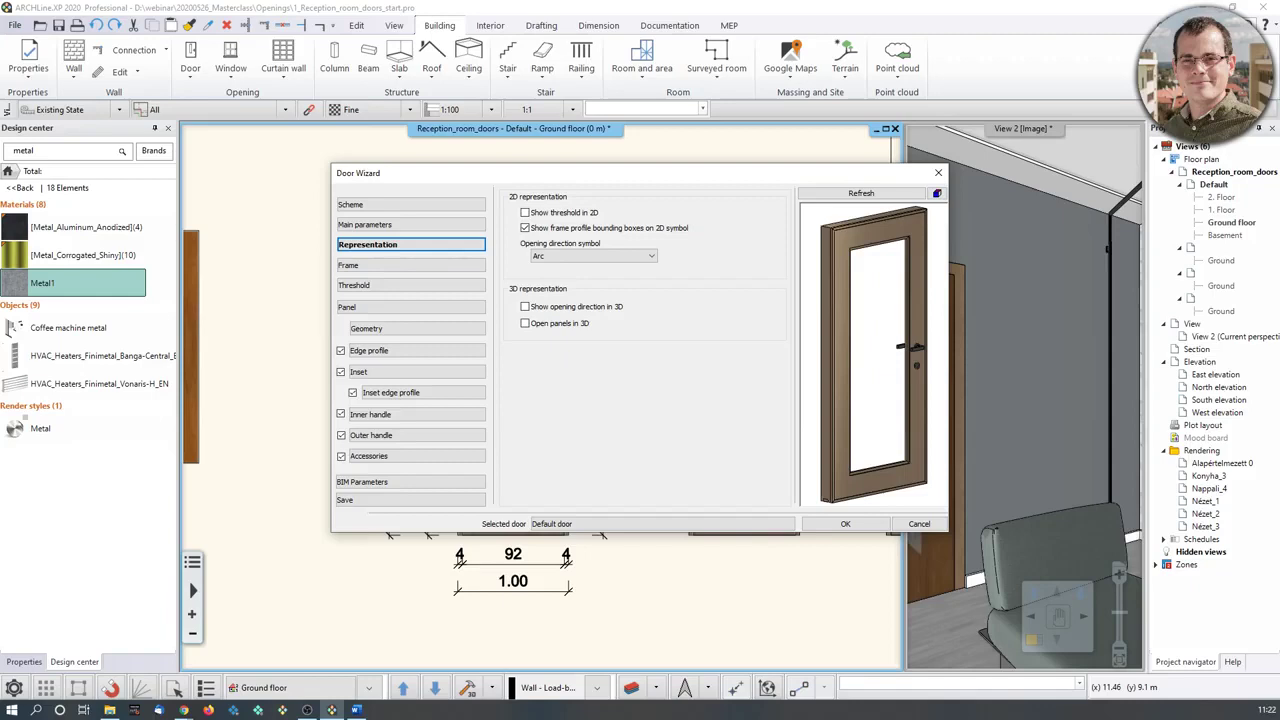
{"action": "left_click", "coordinate": [525, 213]}
{"action": "left_click", "coordinate": [563, 262]}
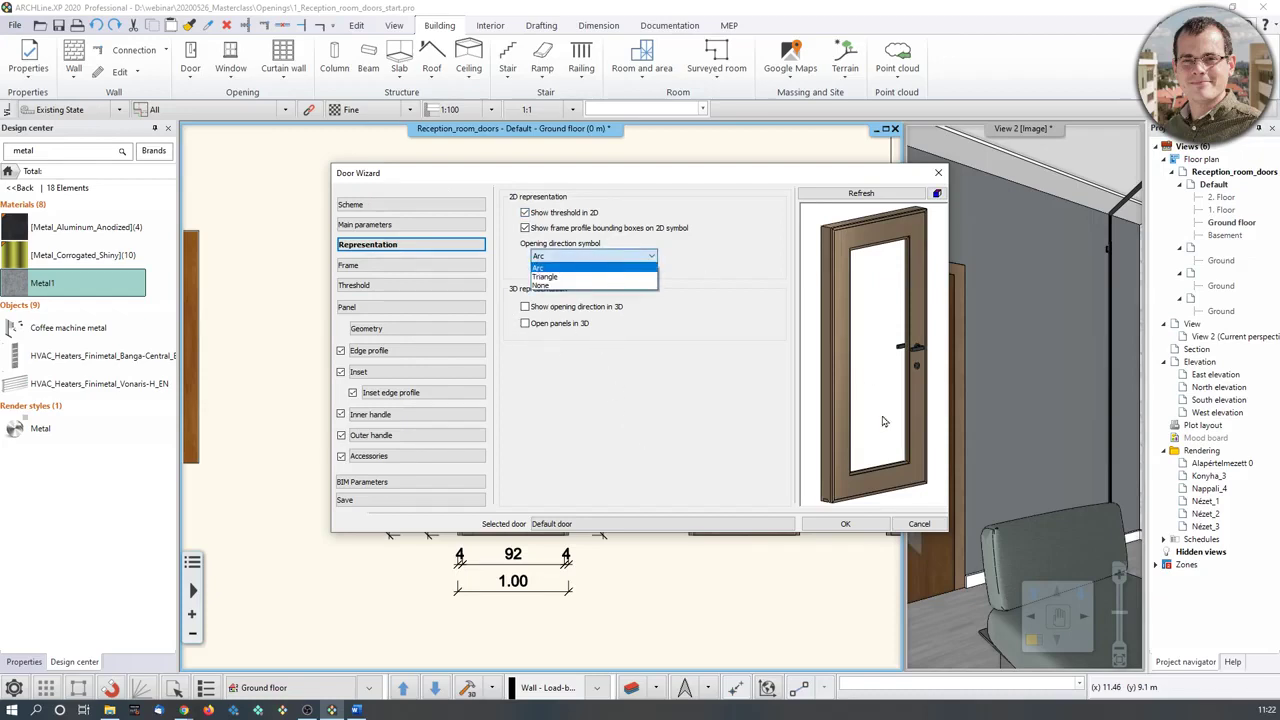
{"action": "left_click", "coordinate": [706, 174]}
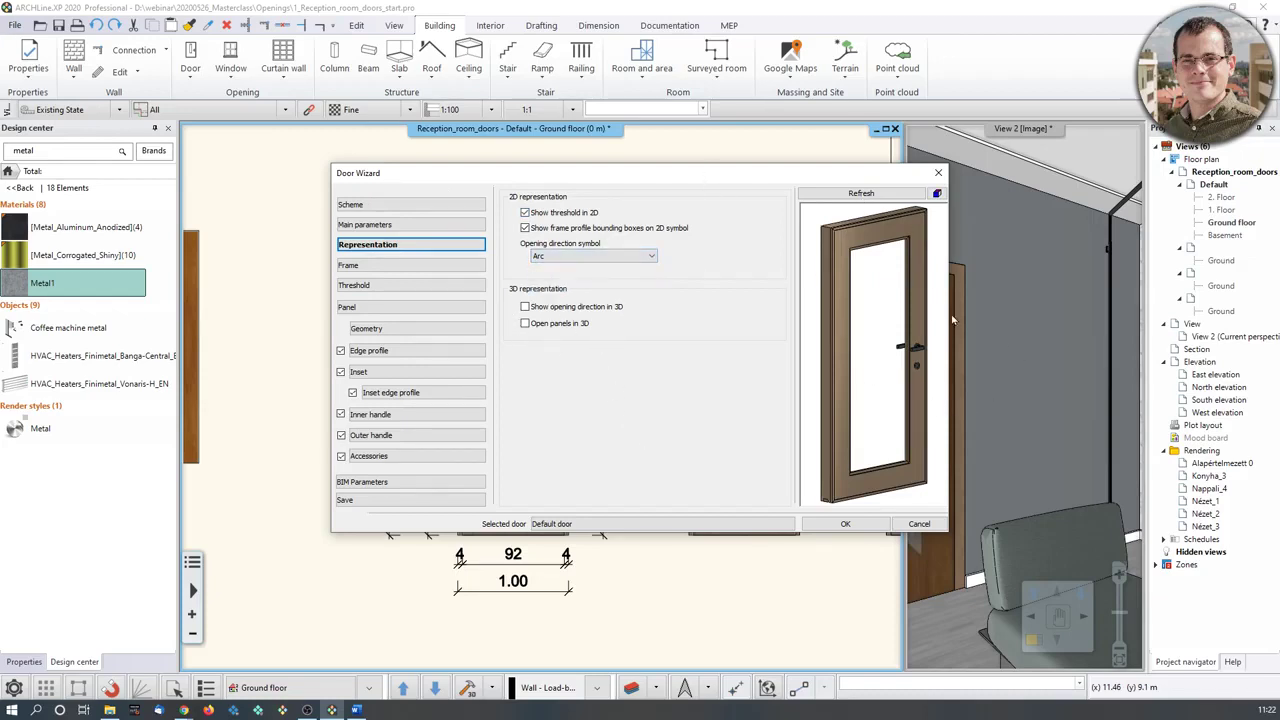
{"action": "left_click_drag", "start_coordinate": [662, 177], "coordinate": [658, 211]}
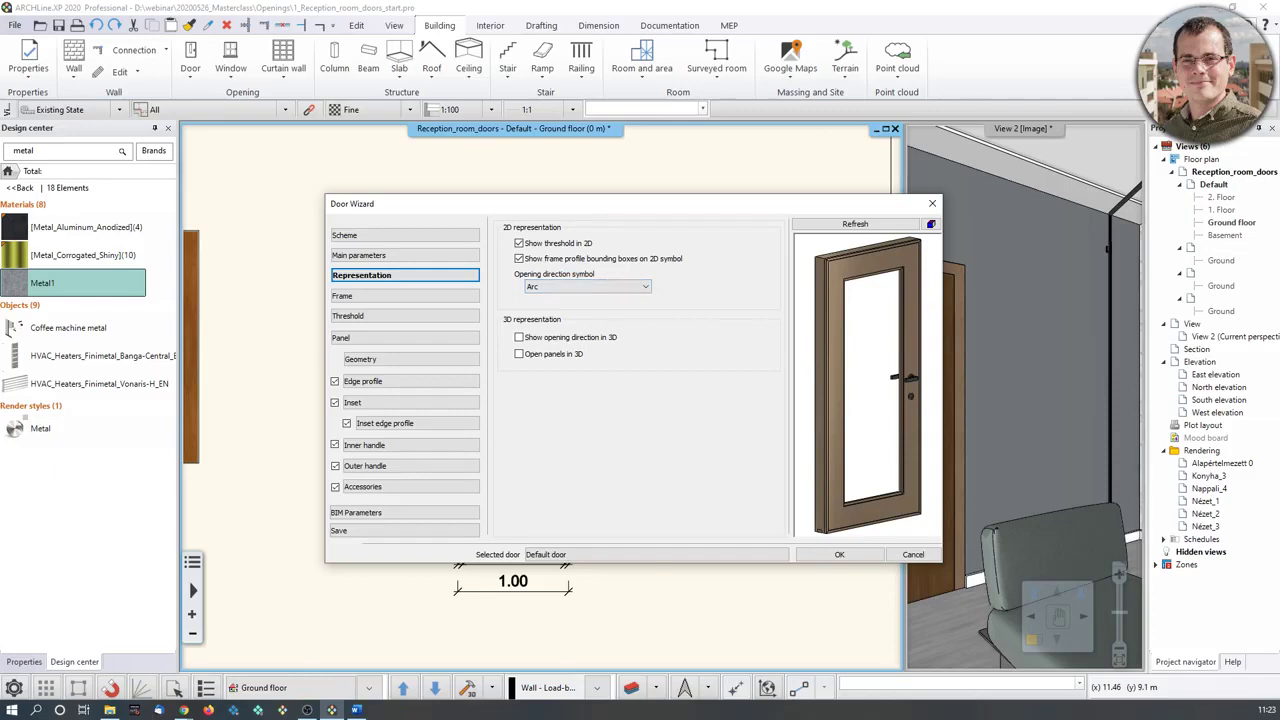
Try the Frame 7, Frame 8 and Frame 9 profiles on the door's side frame.
{"action": "left_click", "coordinate": [420, 296]}
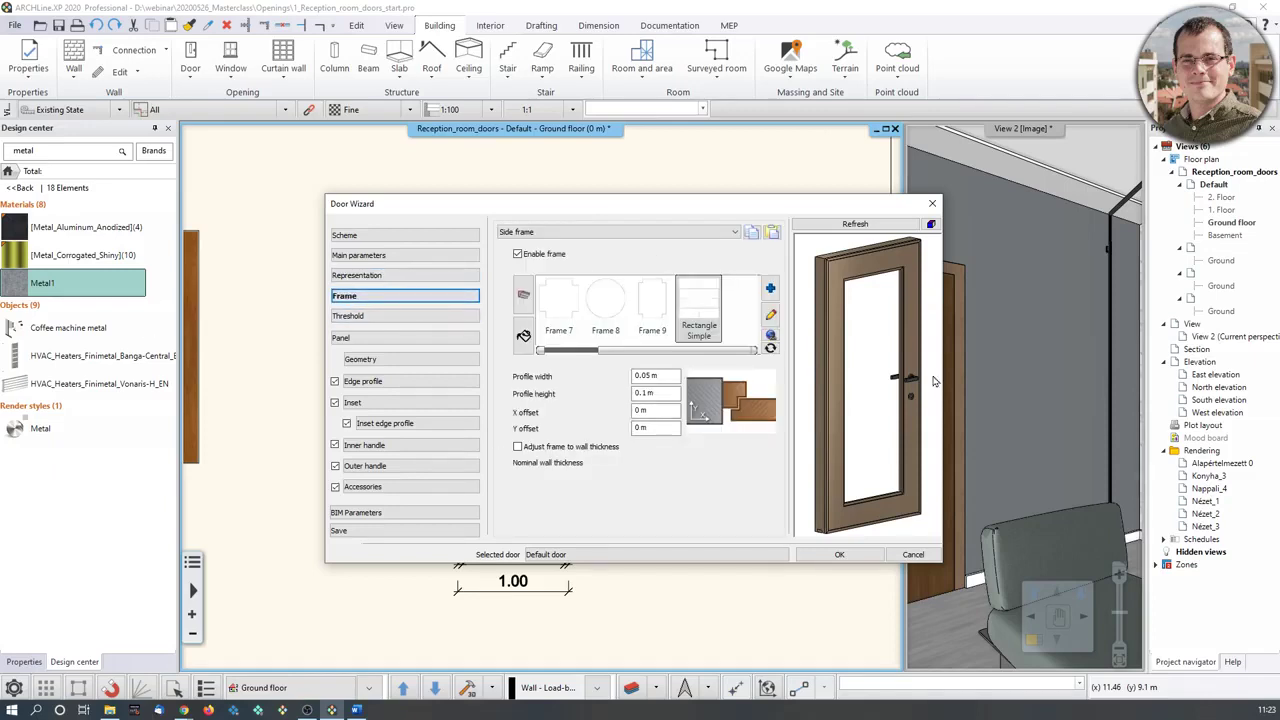
{"action": "scroll", "coordinate": [853, 321], "scroll_direction": "up", "scroll_amount": 8}
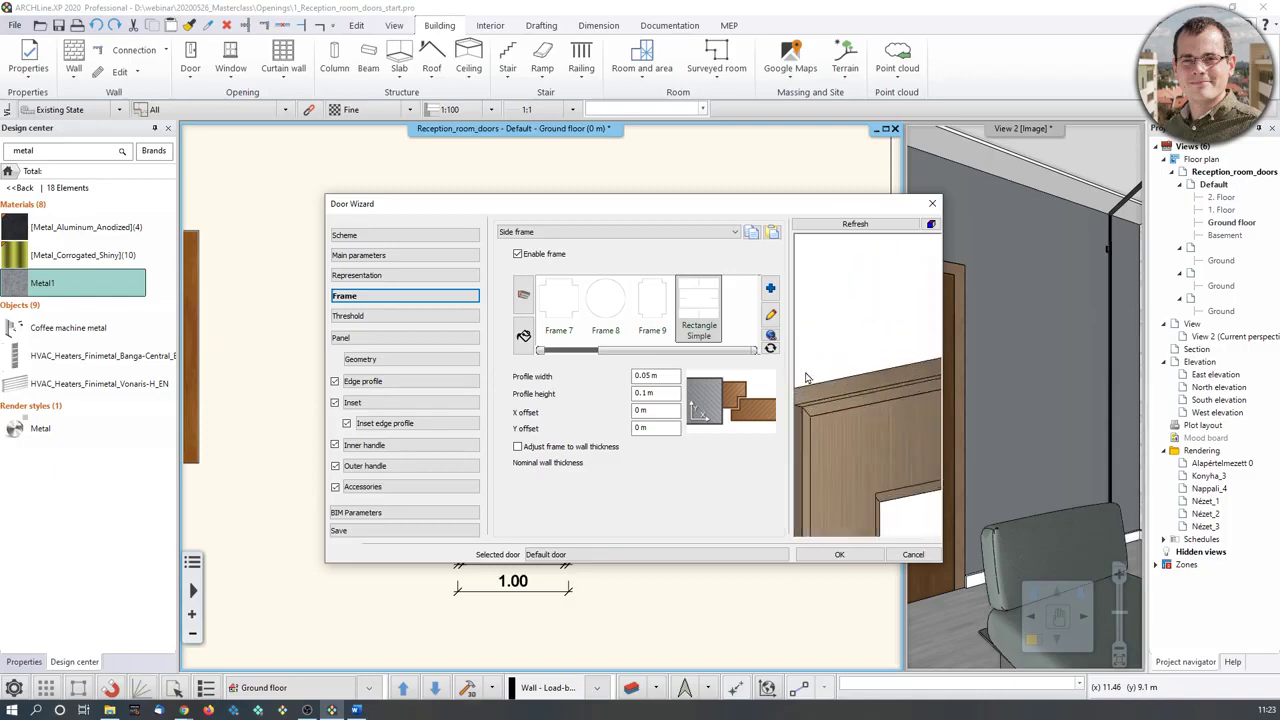
{"action": "scroll", "coordinate": [912, 421], "scroll_direction": "down", "scroll_amount": 8}
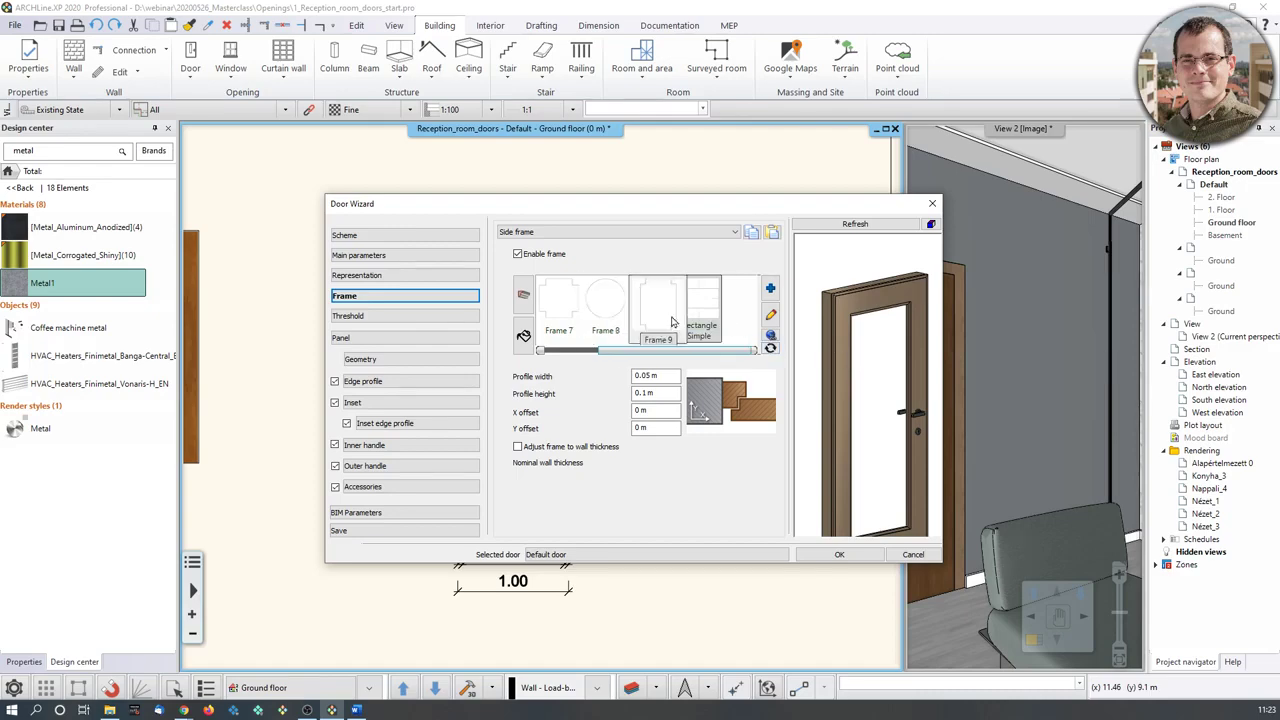
{"action": "left_click", "coordinate": [672, 318]}
{"action": "left_click", "coordinate": [626, 313]}
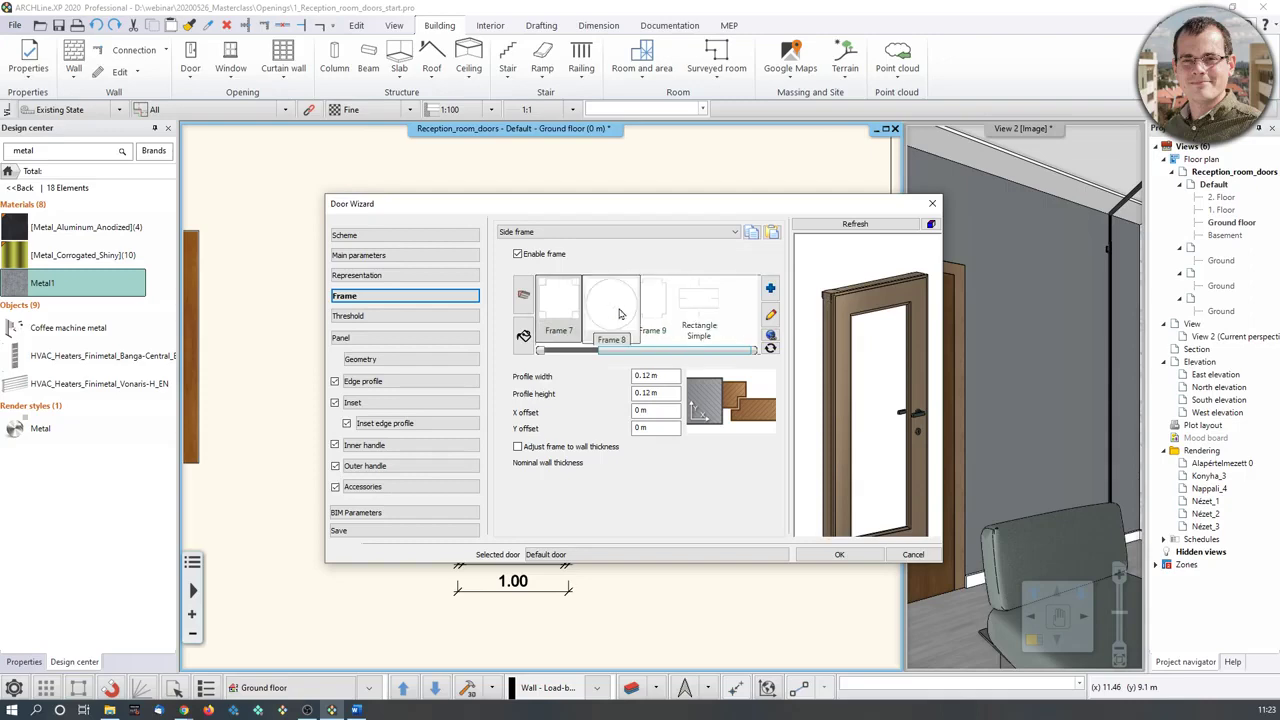
{"action": "scroll", "coordinate": [822, 320], "scroll_direction": "up", "scroll_amount": 3}
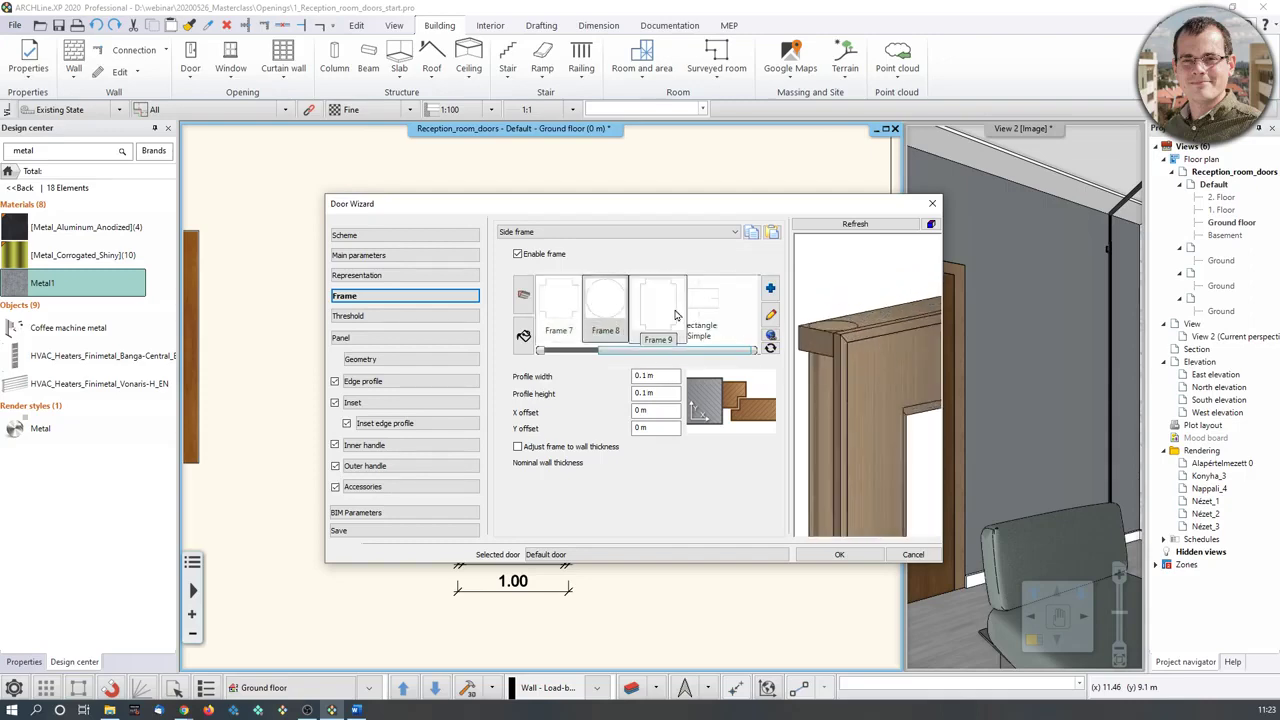
{"action": "left_click", "coordinate": [654, 338]}
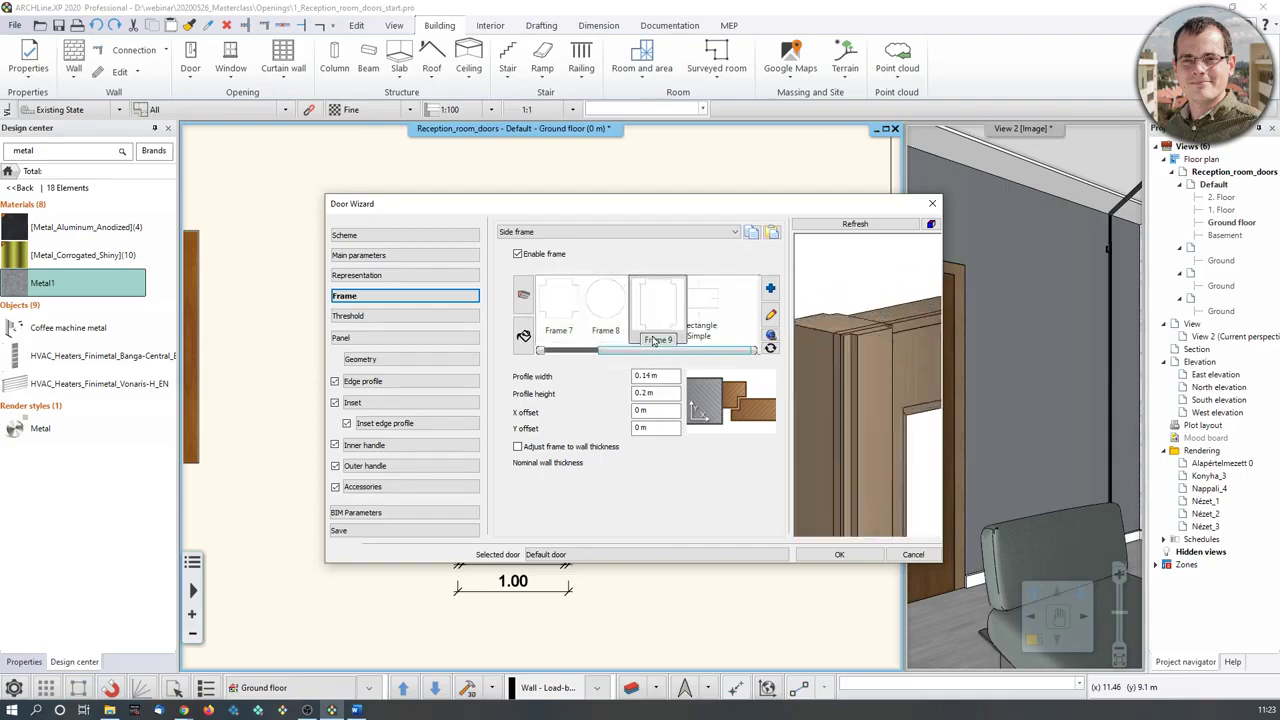
Use the Rectangle Simple profile for the side frame with a 0.05 m profile width, and refresh the preview.
{"action": "left_click", "coordinate": [701, 315]}
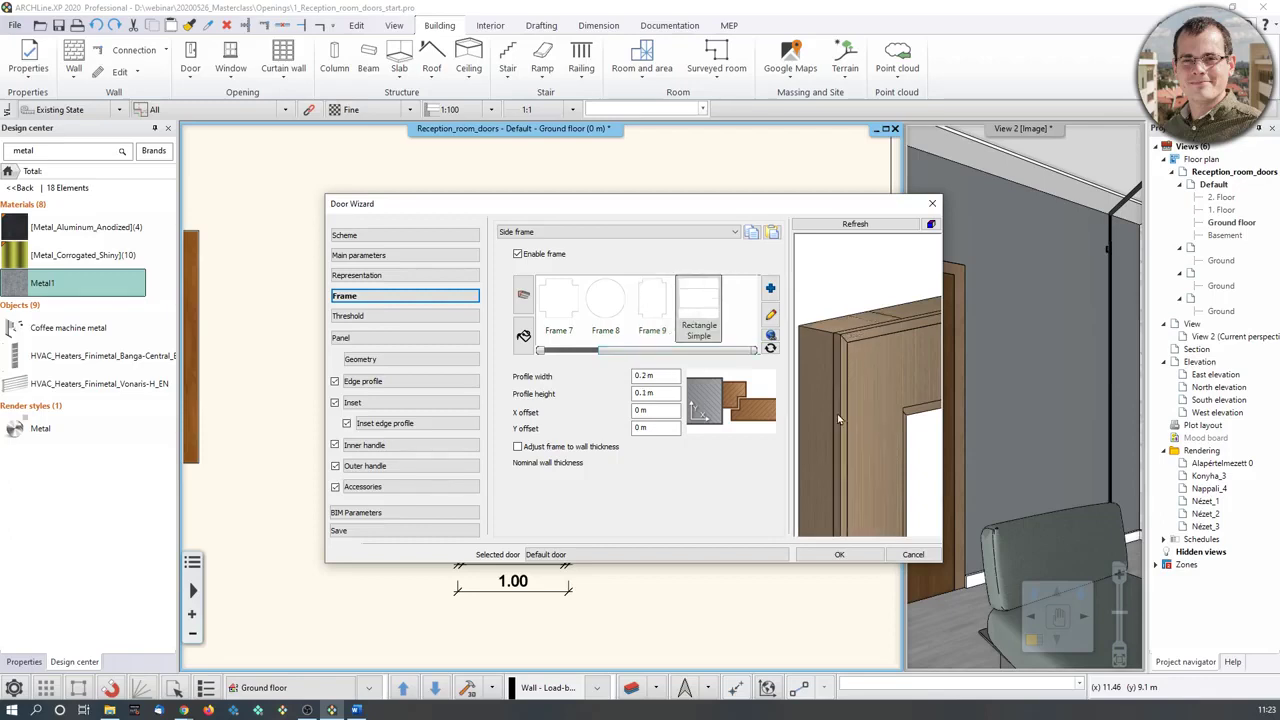
{"action": "left_click", "coordinate": [646, 376]}
{"action": "left_click", "coordinate": [855, 224]}
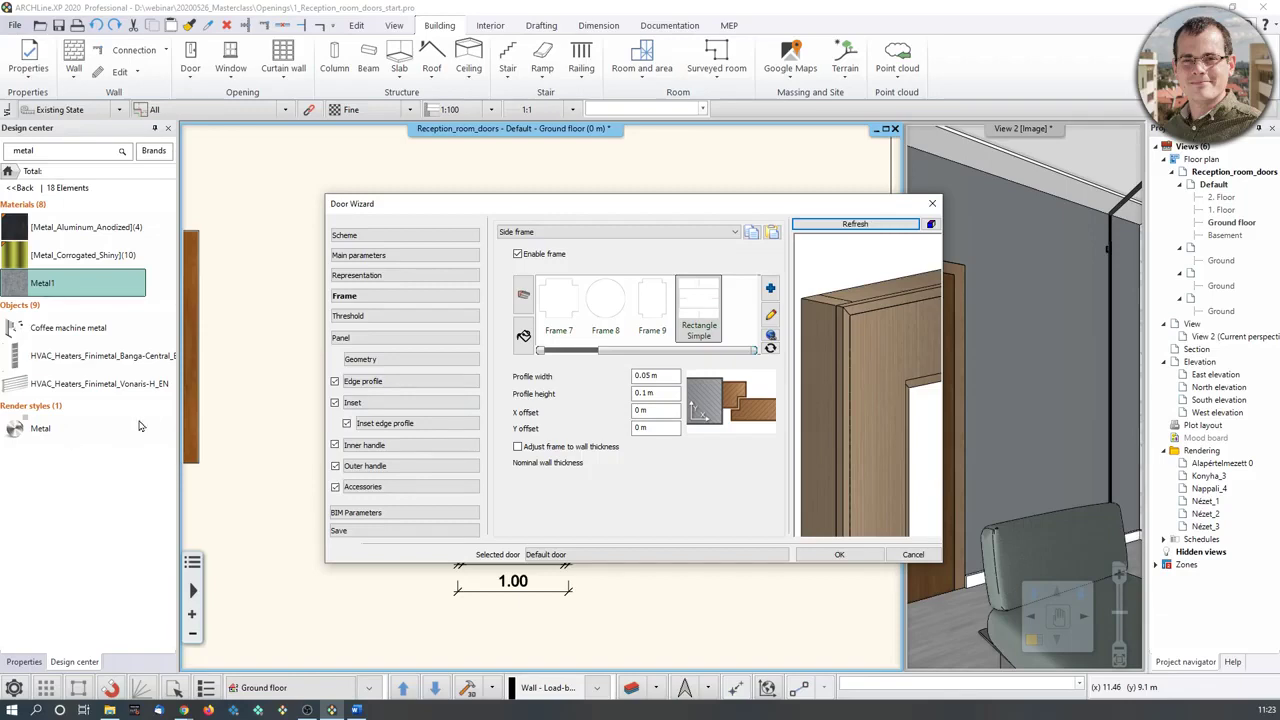
Examine the bottom of the door and its threshold settings, keeping the Rectangle Simple profile.
{"action": "scroll", "coordinate": [867, 444], "scroll_direction": "down", "scroll_amount": 5}
{"action": "middle_click_drag", "start_coordinate": [868, 491], "coordinate": [864, 446]}
{"action": "scroll", "coordinate": [864, 446], "scroll_direction": "up", "scroll_amount": 3}
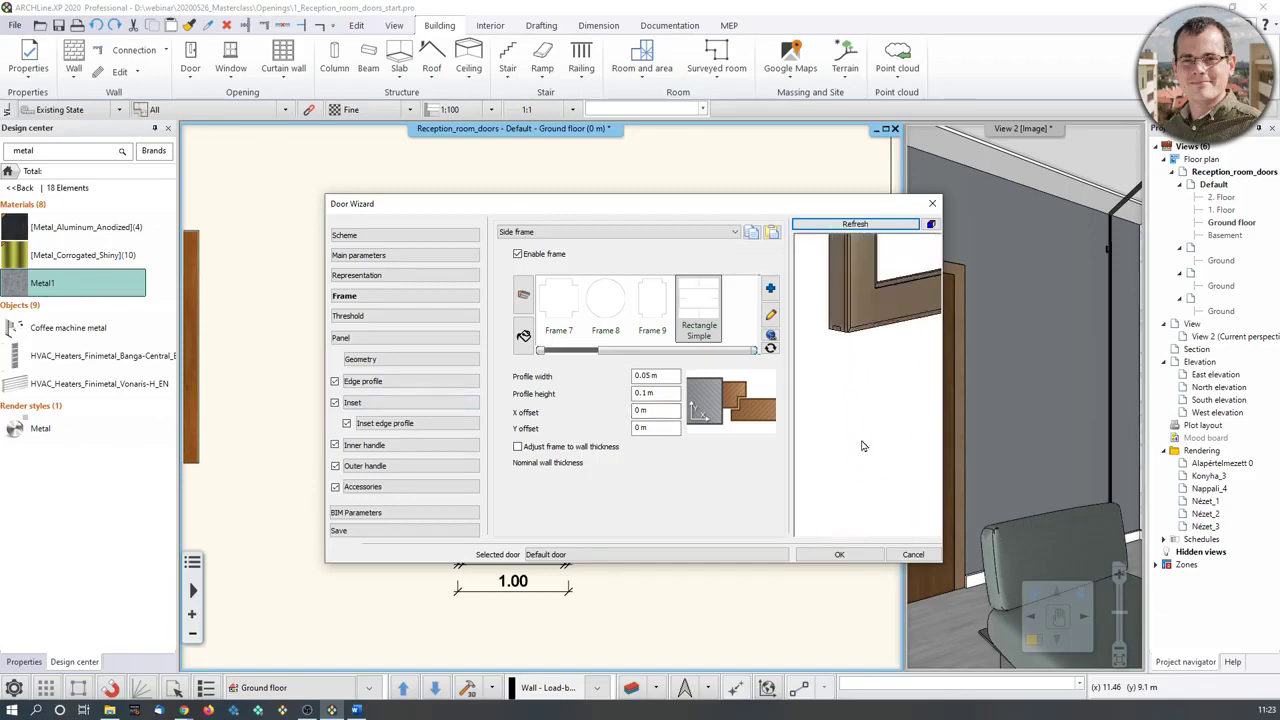
{"action": "scroll", "coordinate": [847, 312], "scroll_direction": "up", "scroll_amount": 3}
{"action": "left_click", "coordinate": [386, 318]}
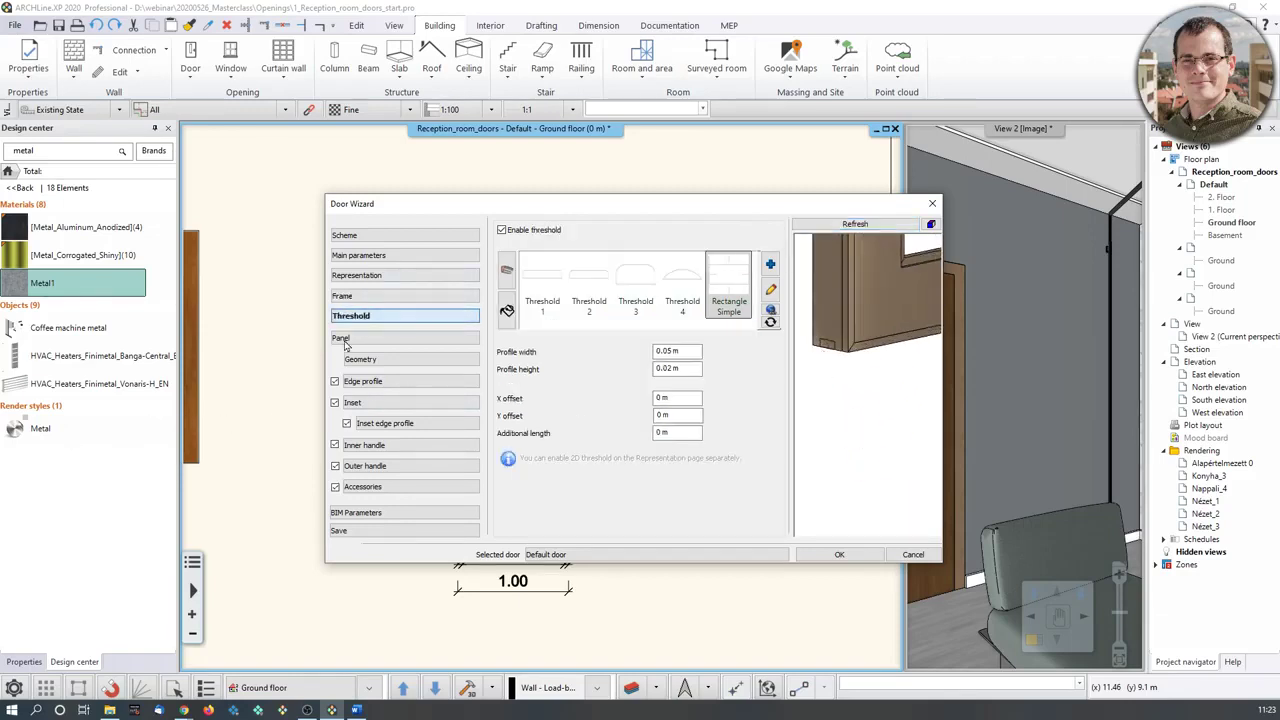
{"action": "left_click", "coordinate": [715, 295]}
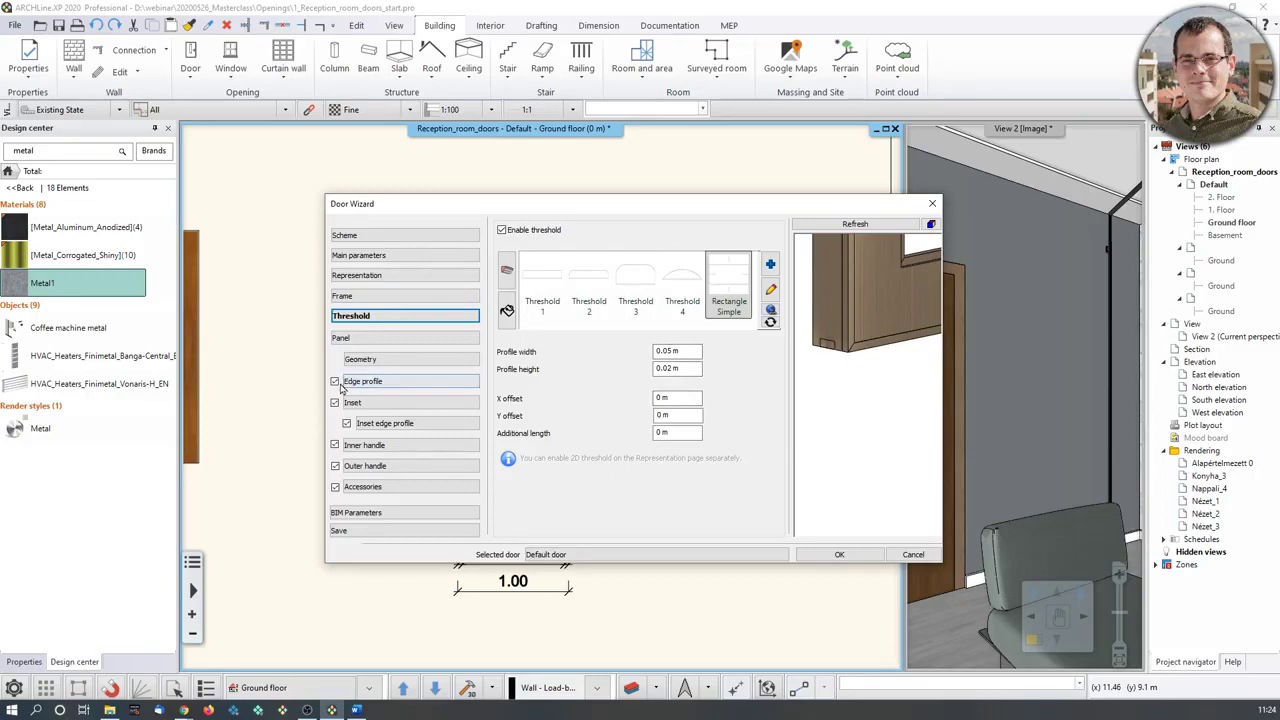
Try the Wood-wenge and Vanilla materials on the door panel, and return to Beech.
{"action": "left_click", "coordinate": [388, 338]}
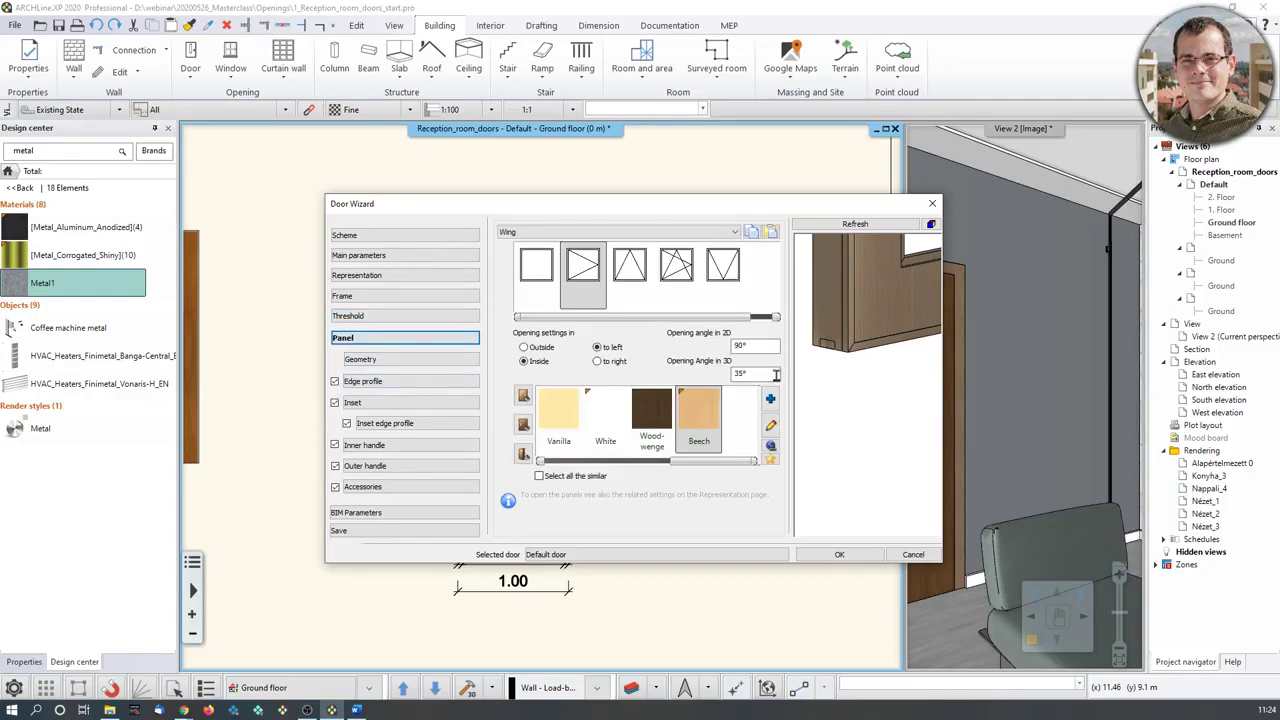
{"action": "left_click", "coordinate": [654, 427]}
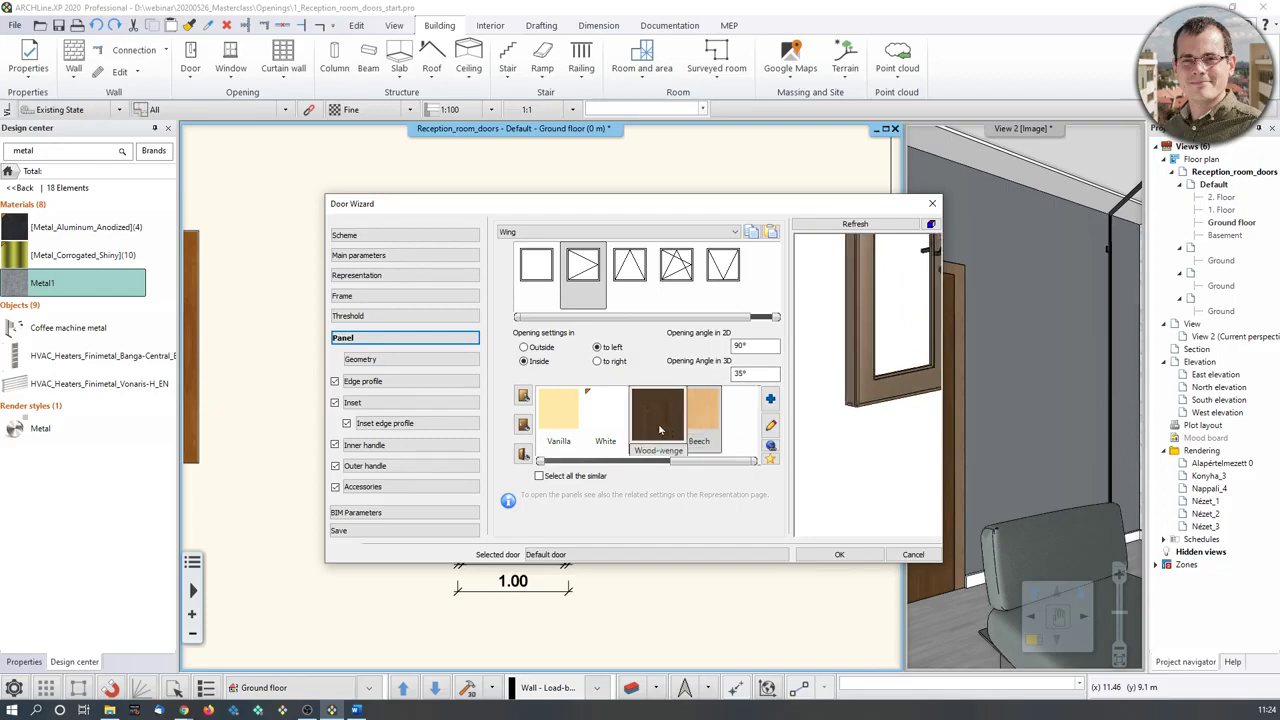
{"action": "left_click", "coordinate": [560, 425]}
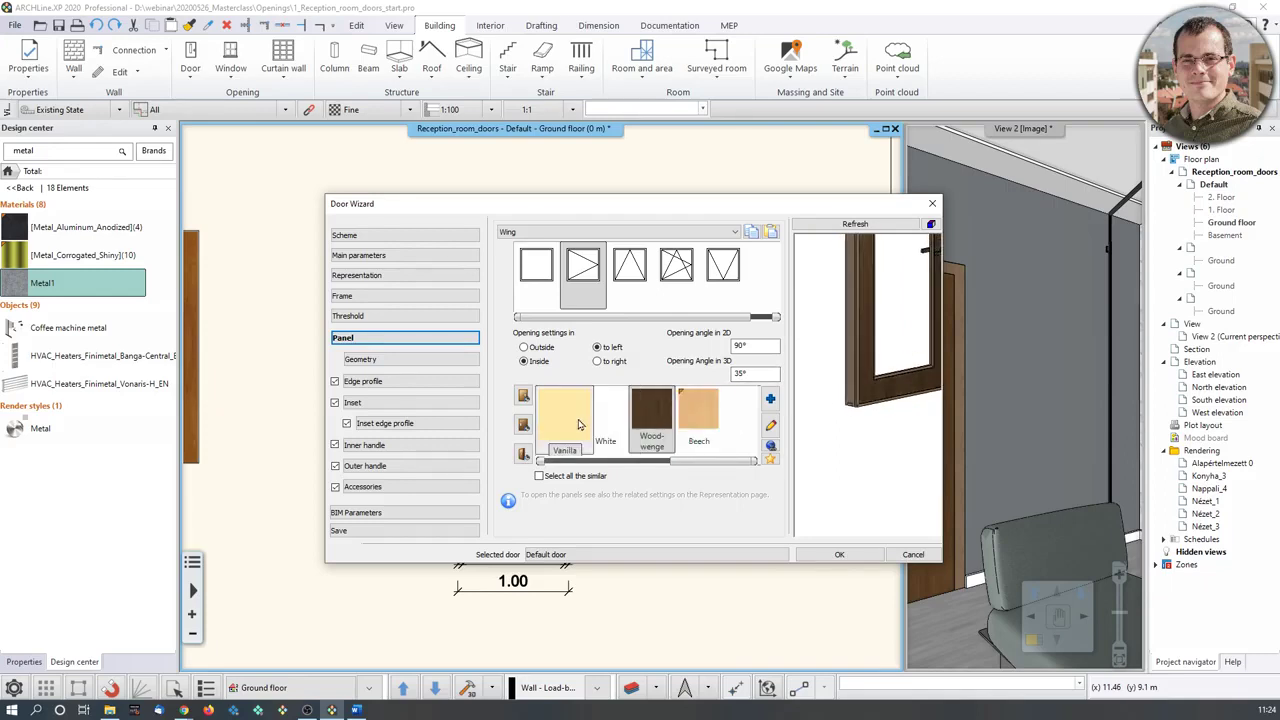
{"action": "left_click", "coordinate": [699, 425]}
Set the door panel to open to the right.
{"action": "scroll", "coordinate": [858, 362], "scroll_direction": "up", "scroll_amount": 3}
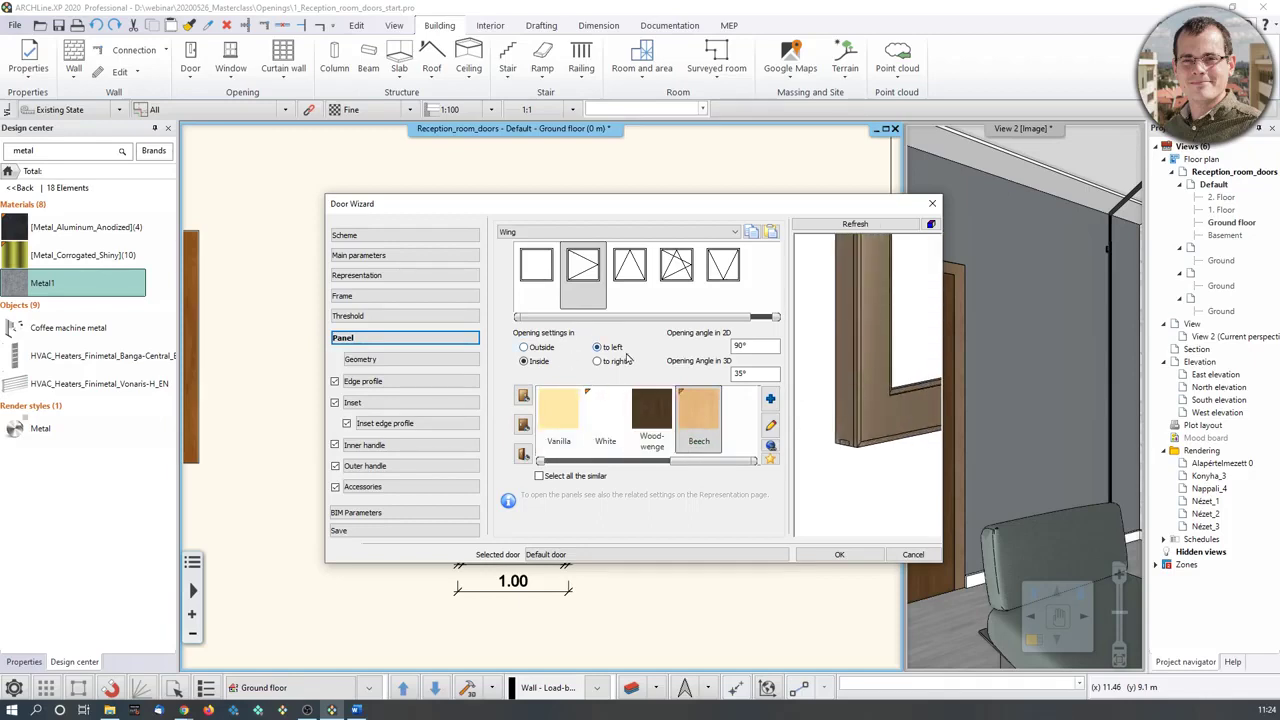
{"action": "scroll", "coordinate": [845, 352], "scroll_direction": "down", "scroll_amount": 3}
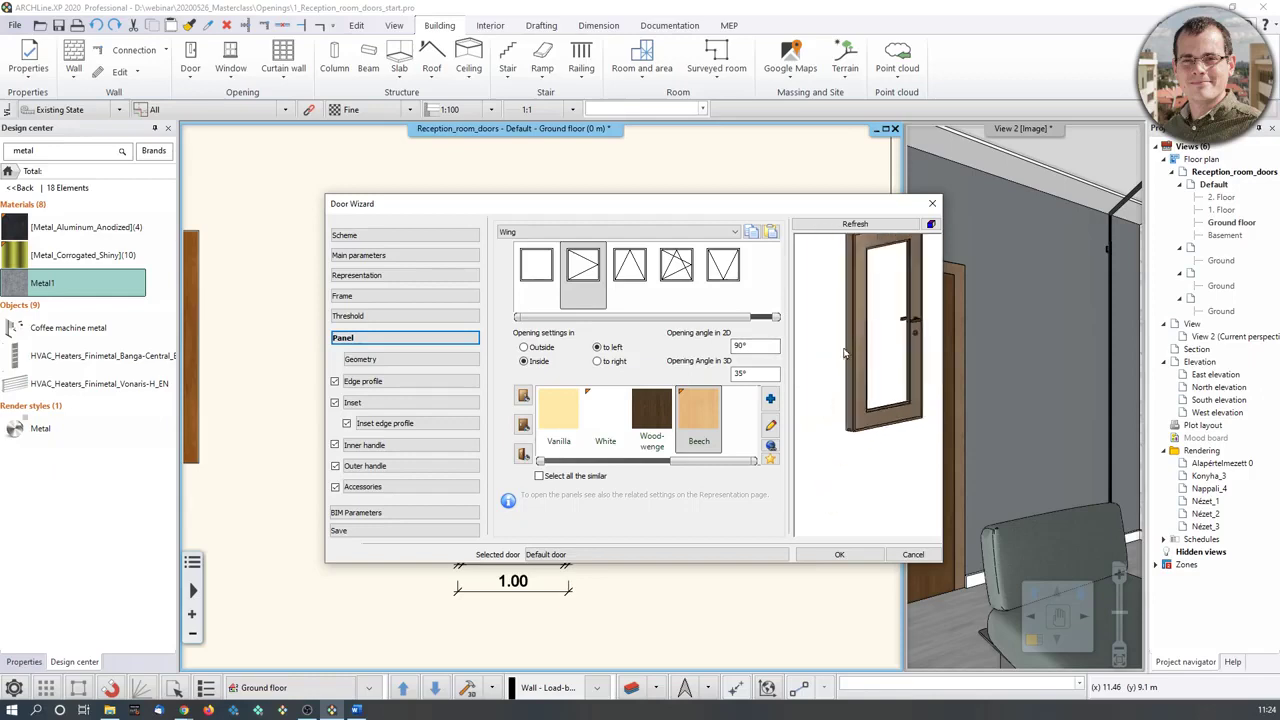
{"action": "left_click", "coordinate": [612, 361]}
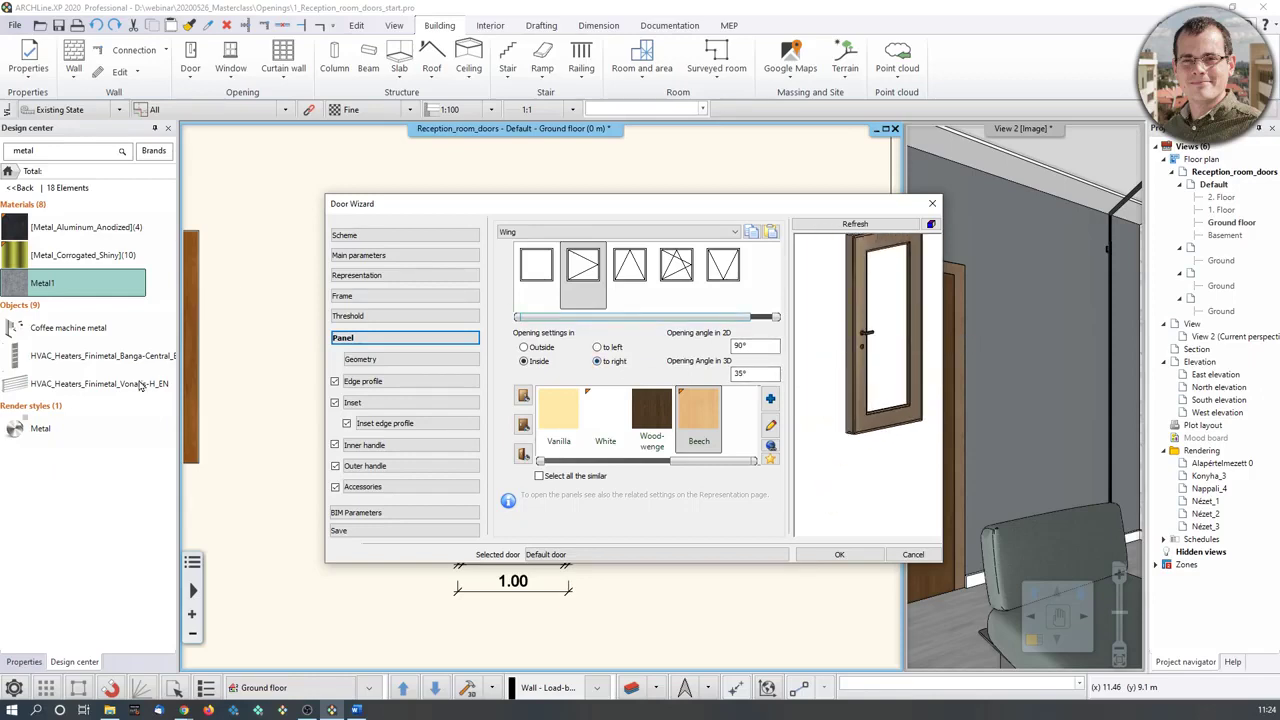
Set the upper panel offset from the nominal door height to 0.04 m and refresh the door preview.
{"action": "left_click", "coordinate": [366, 359]}
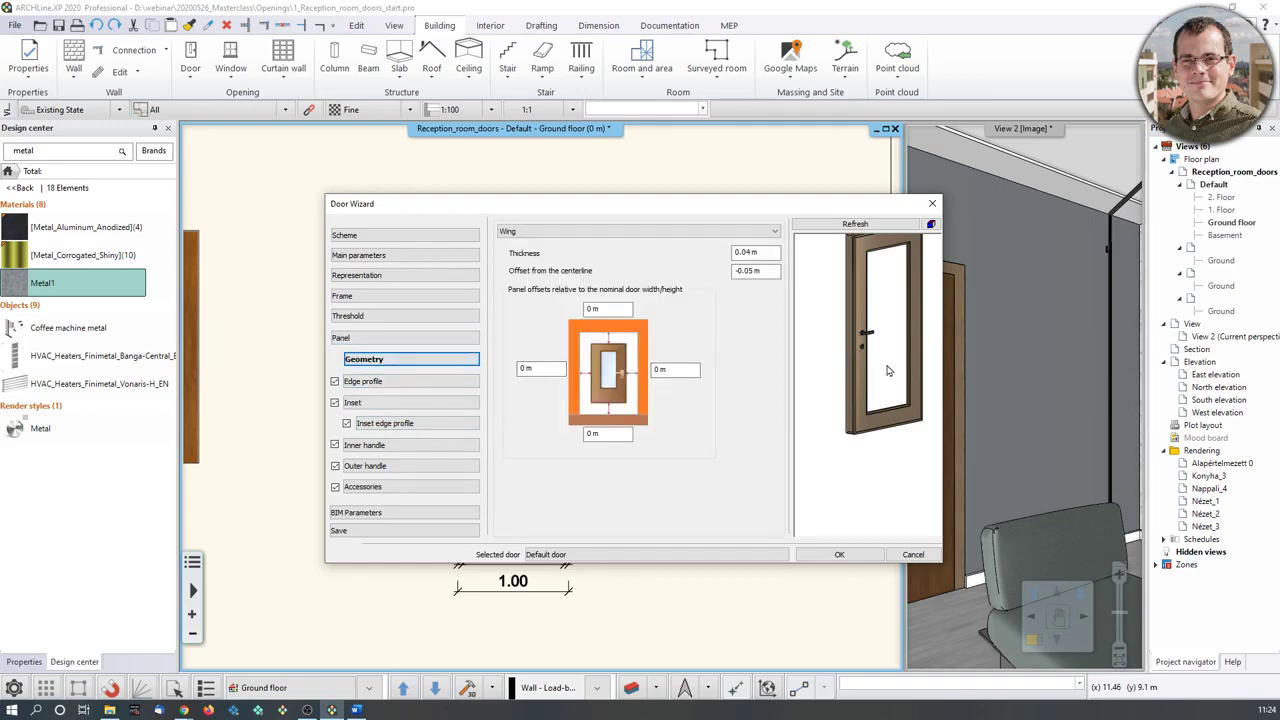
{"action": "double_click", "coordinate": [600, 310]}
{"action": "type", "text": "0.04"}
{"action": "left_click", "coordinate": [880, 225]}
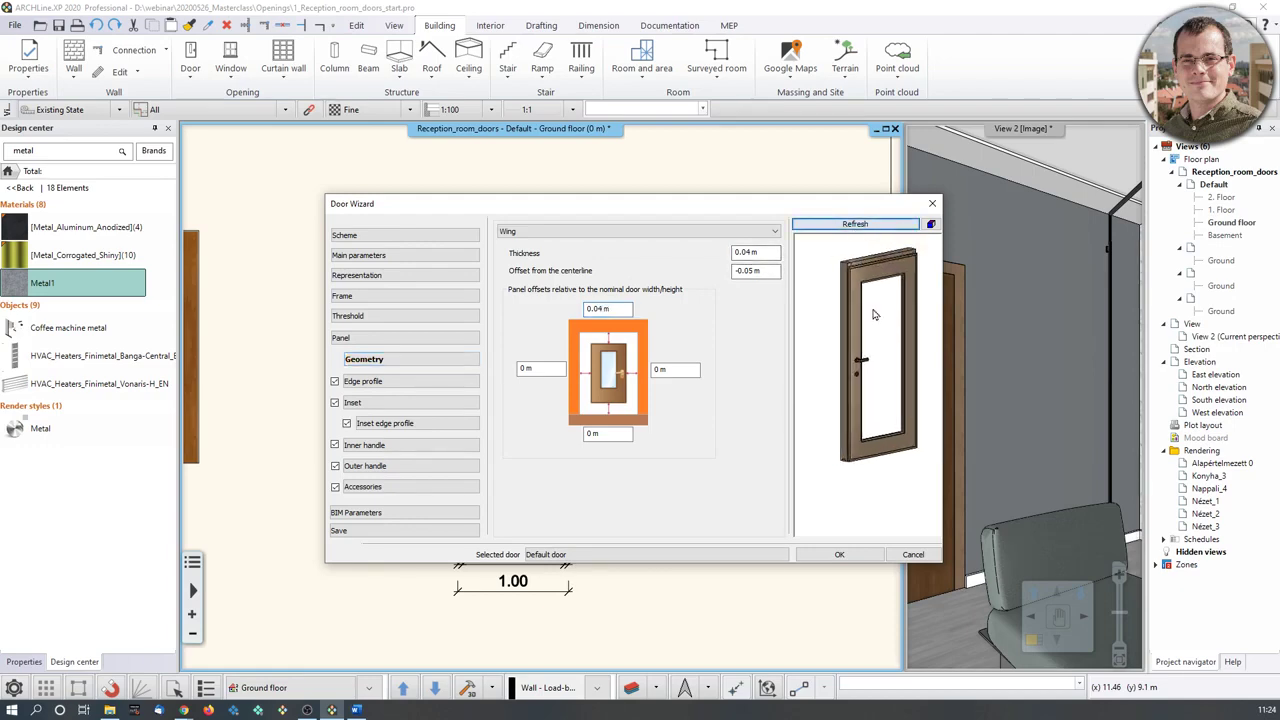
Set the left and right panel offsets from the nominal door width to 0.04 m each and refresh the door preview.
{"action": "scroll", "coordinate": [871, 311], "scroll_direction": "up", "scroll_amount": 3}
{"action": "scroll", "coordinate": [853, 346], "scroll_direction": "down", "scroll_amount": 2}
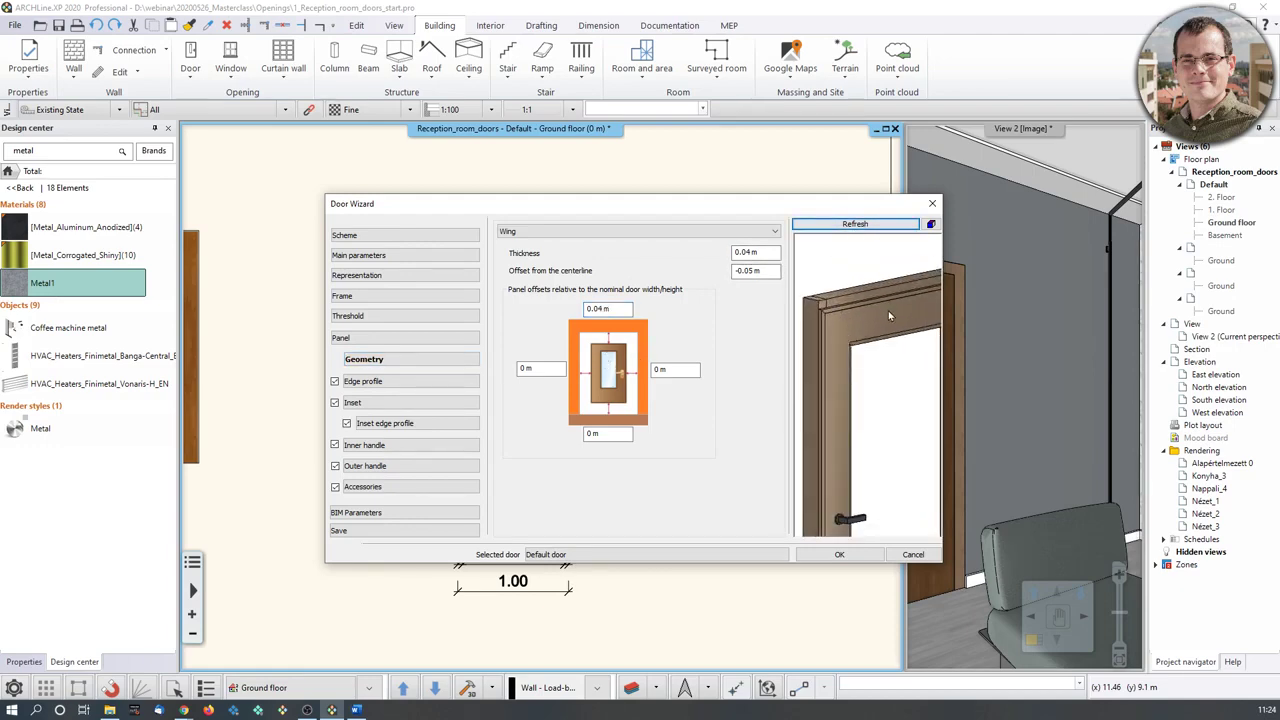
{"action": "scroll", "coordinate": [837, 341], "scroll_direction": "up", "scroll_amount": 2}
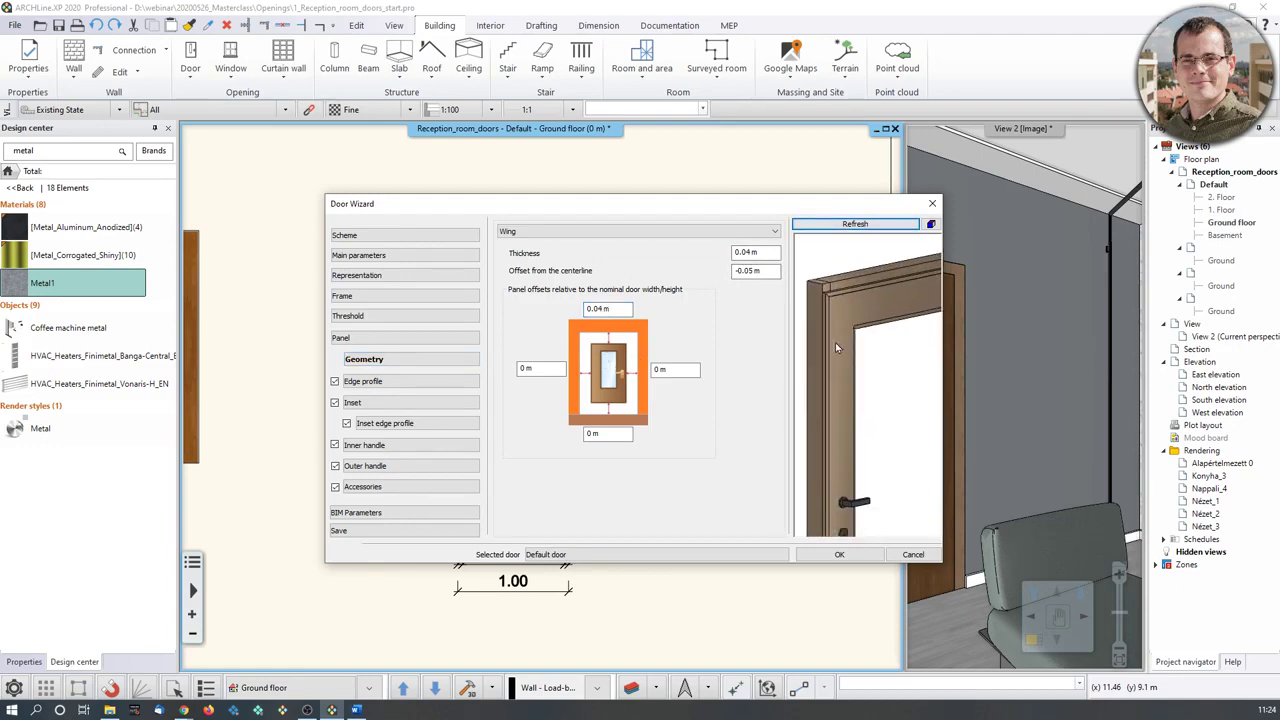
{"action": "left_click", "coordinate": [521, 369]}
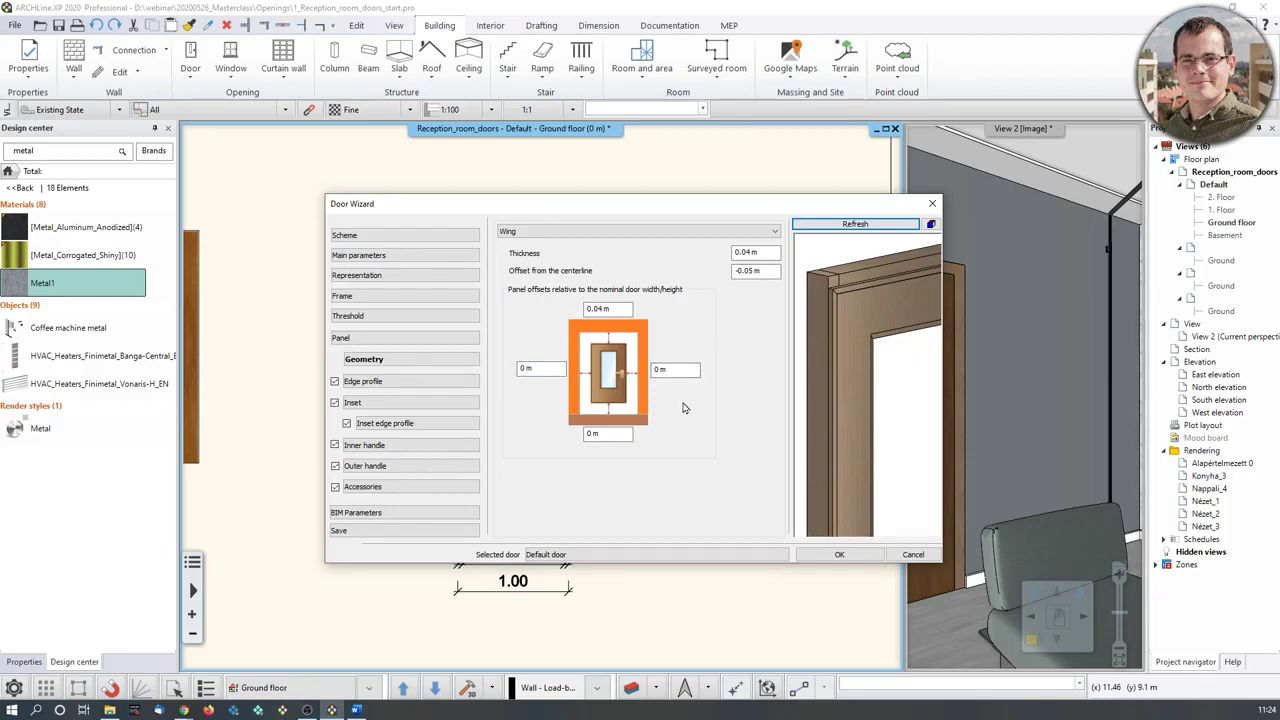
{"action": "type", "text": ".04"}
{"action": "left_click", "coordinate": [880, 223]}
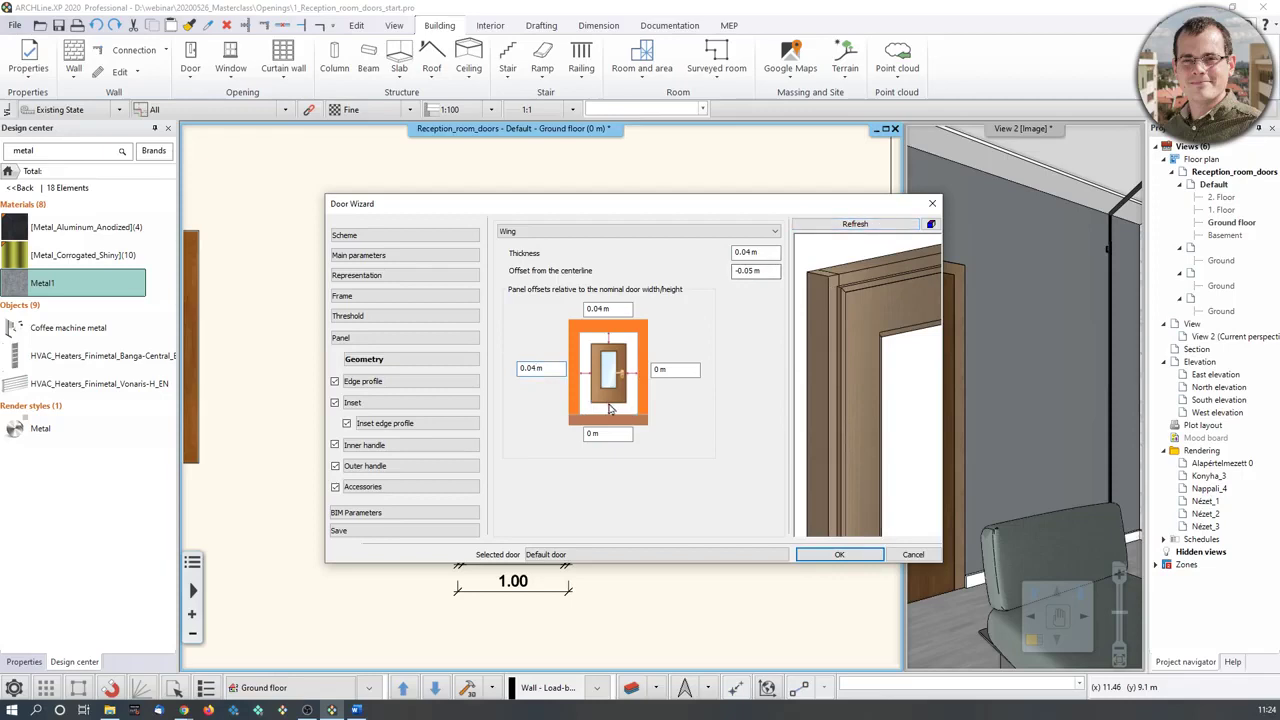
{"action": "left_click_drag", "start_coordinate": [686, 370], "coordinate": [648, 376]}
{"action": "type", "text": "0.04"}
{"action": "left_click", "coordinate": [884, 223]}
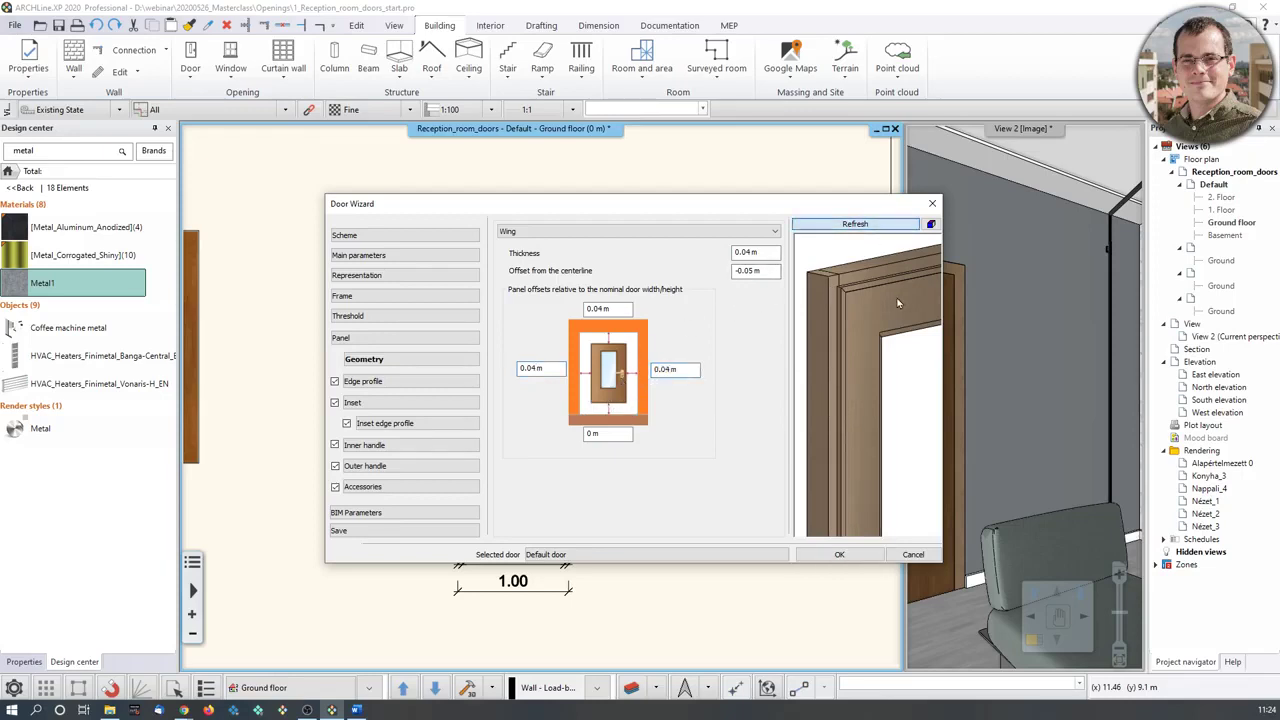
Give the door panel the Panel edge 3 edge profile with a profile width of 0.02 m and check its edge in the refreshed preview.
{"action": "scroll", "coordinate": [870, 400], "scroll_direction": "up", "scroll_amount": 3}
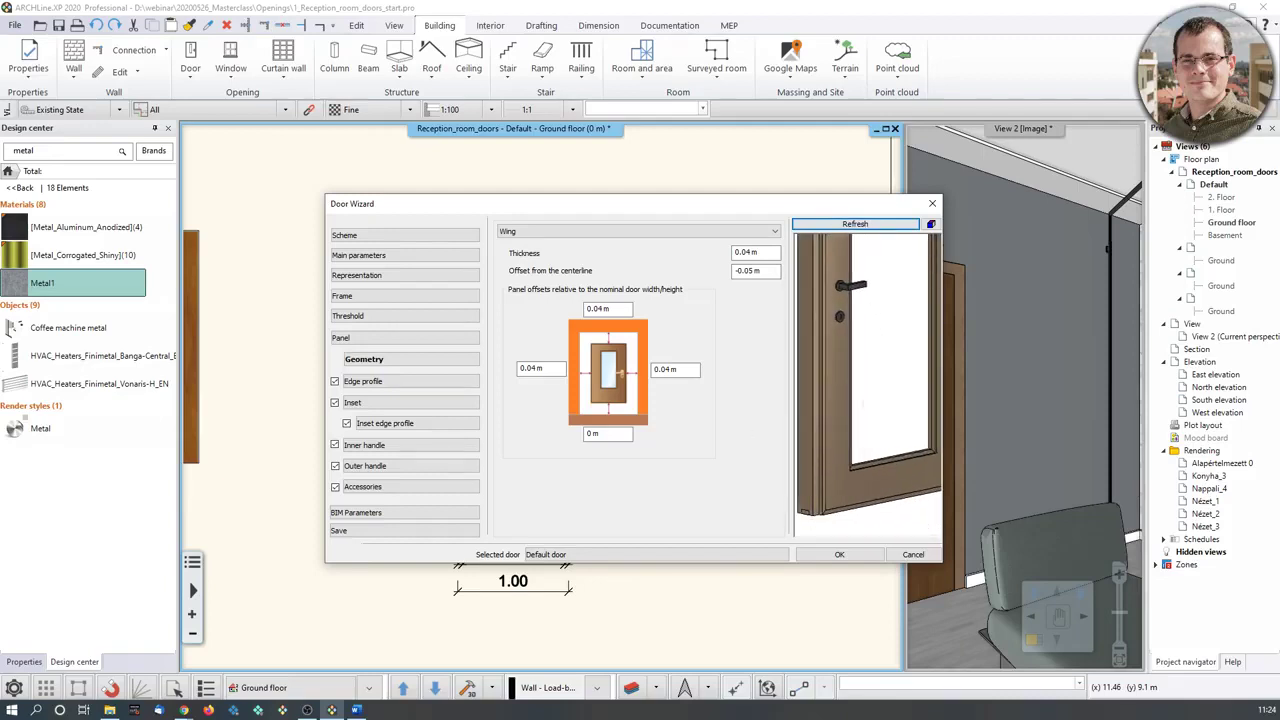
{"action": "left_click", "coordinate": [364, 381]}
{"action": "scroll", "coordinate": [838, 509], "scroll_direction": "up", "scroll_amount": 5}
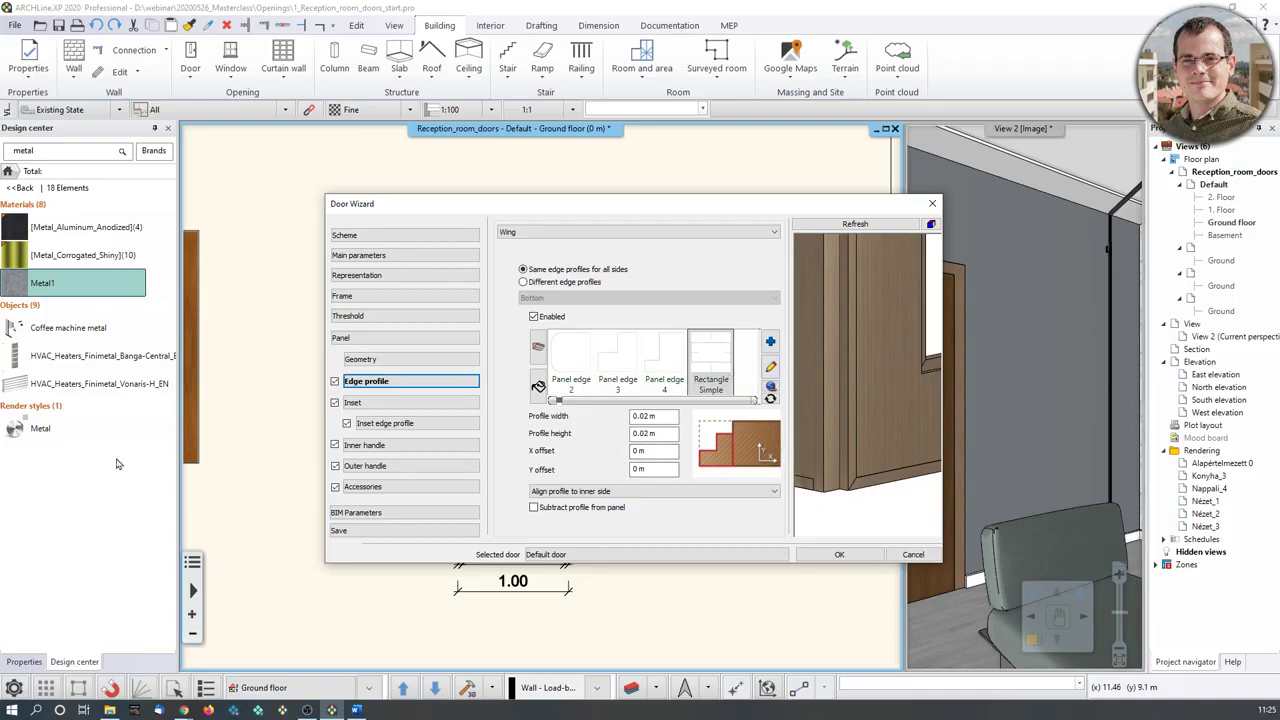
{"action": "left_click", "coordinate": [621, 375]}
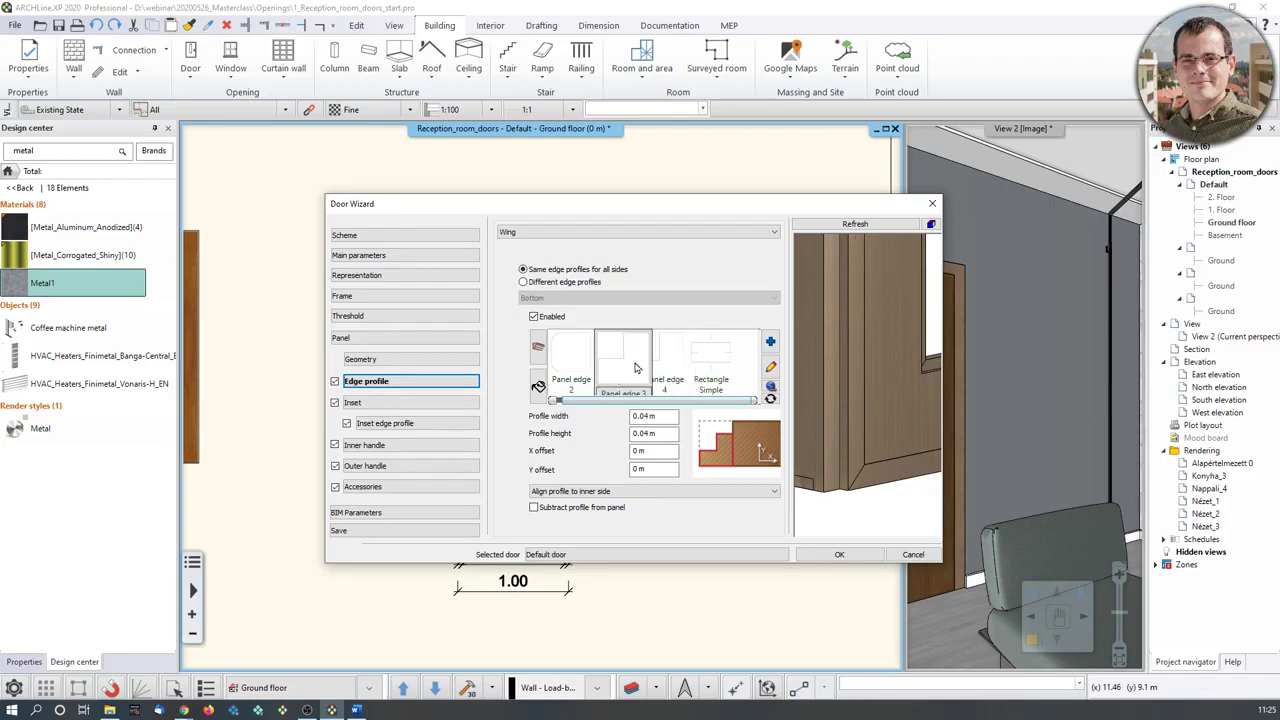
{"action": "left_click", "coordinate": [650, 416]}
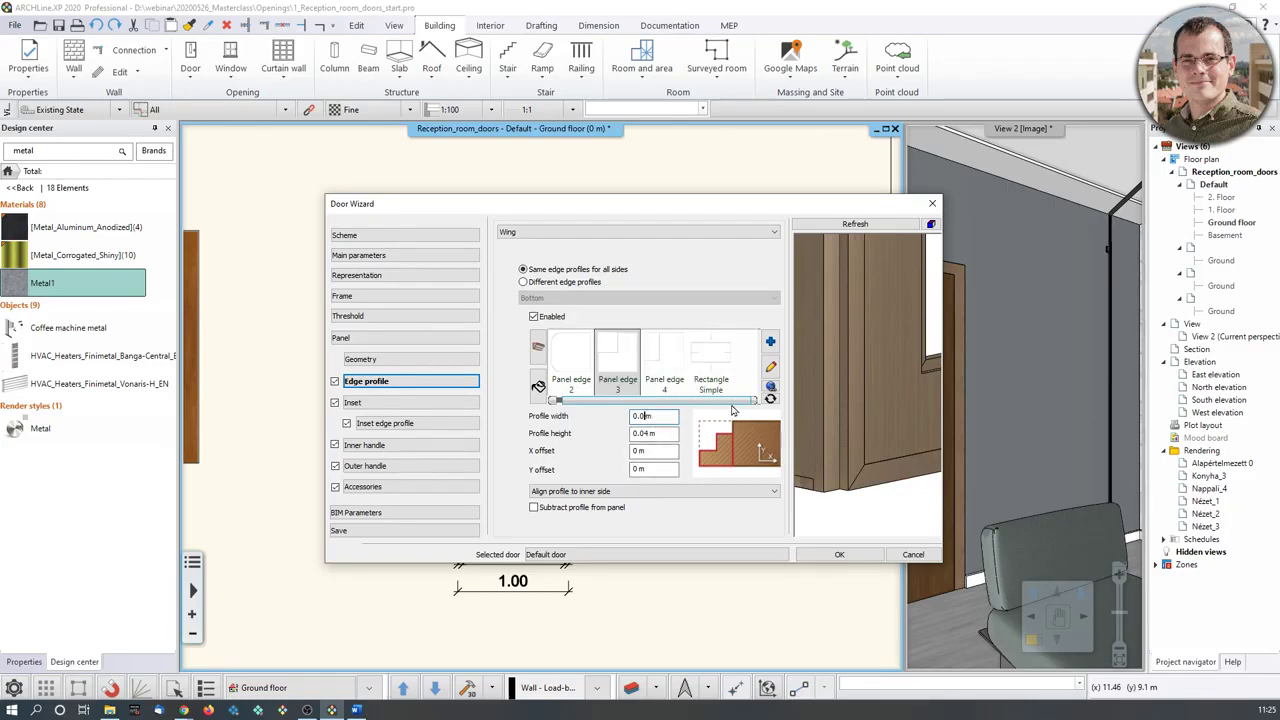
{"action": "type", "text": "2"}
{"action": "left_click", "coordinate": [667, 433]}
{"action": "left_click", "coordinate": [855, 224]}
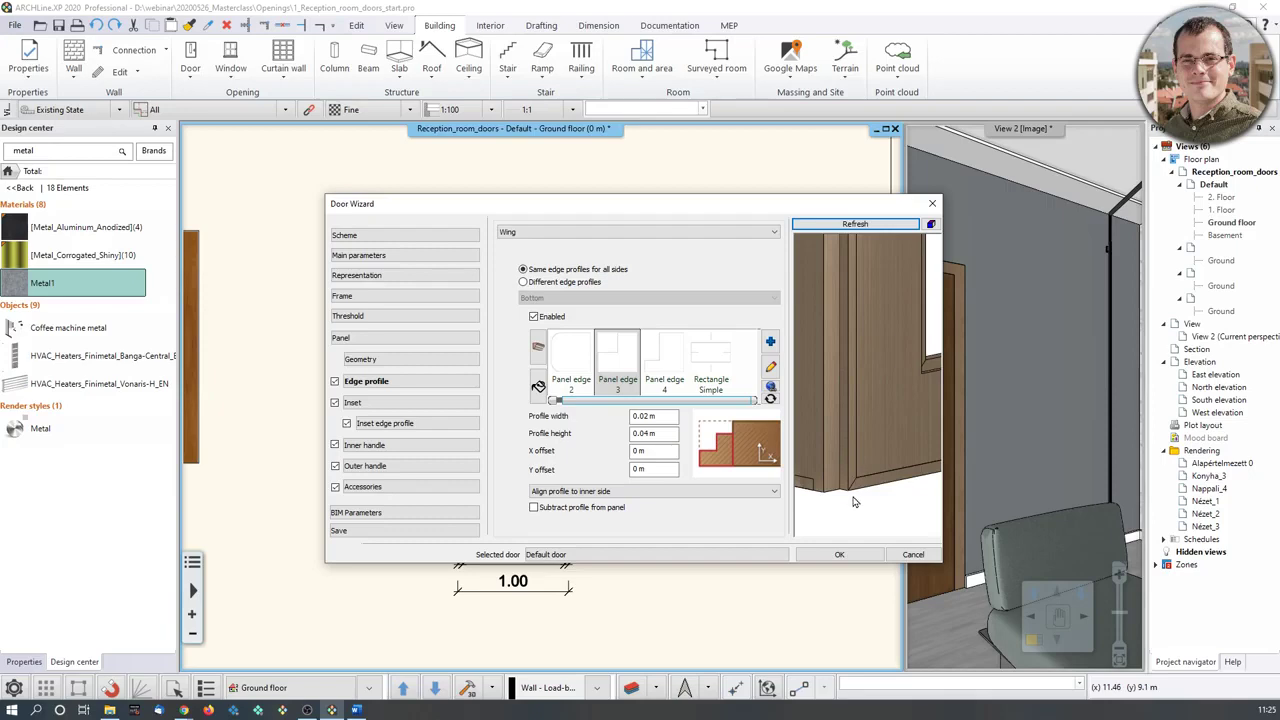
{"action": "left_click_drag", "start_coordinate": [854, 499], "coordinate": [790, 410]}
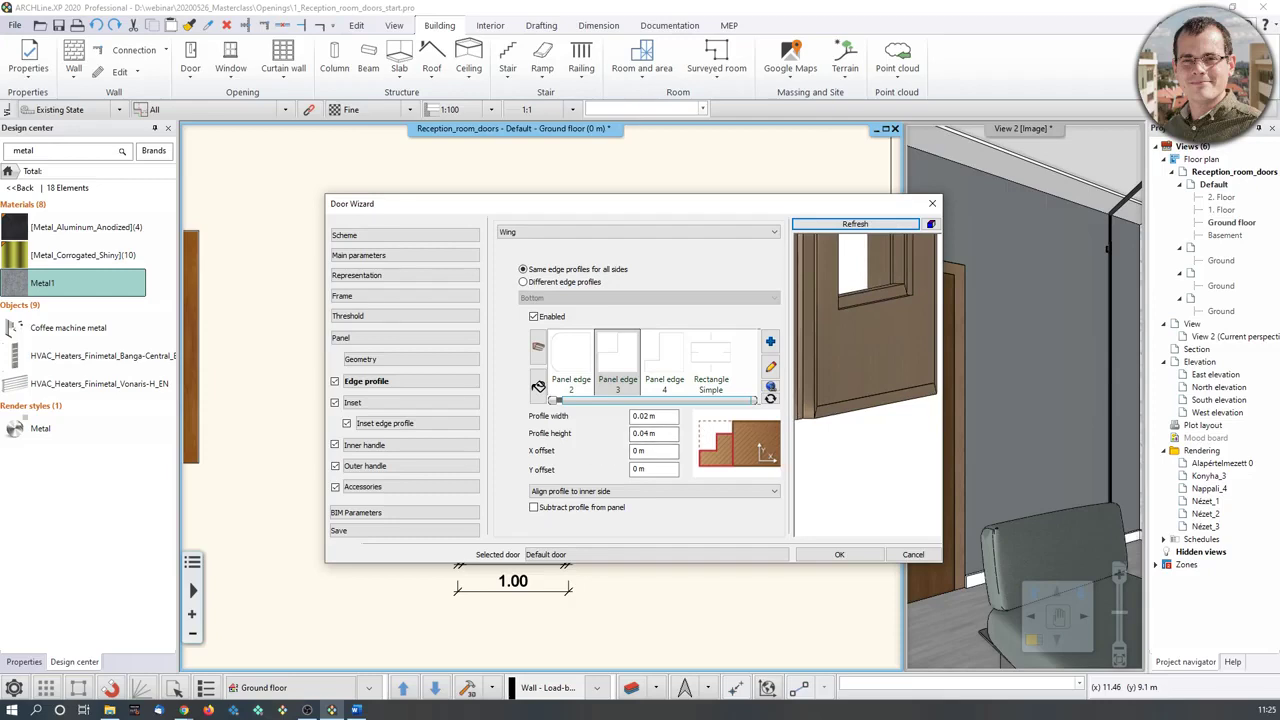
Try Door panel profile 1, Door panel profile, and profiles 13 and 14 for the panel inset, and return to Automatic profile.
{"action": "left_click", "coordinate": [401, 404]}
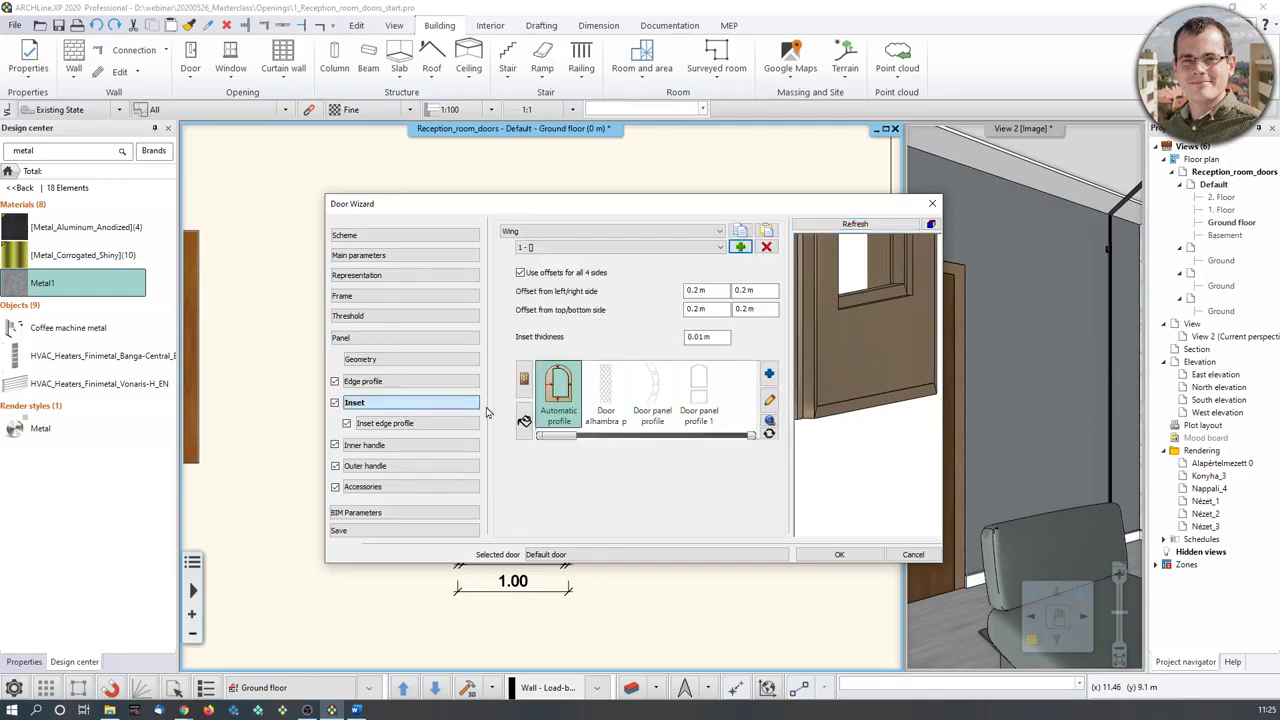
{"action": "left_click_drag", "start_coordinate": [826, 369], "coordinate": [838, 288]}
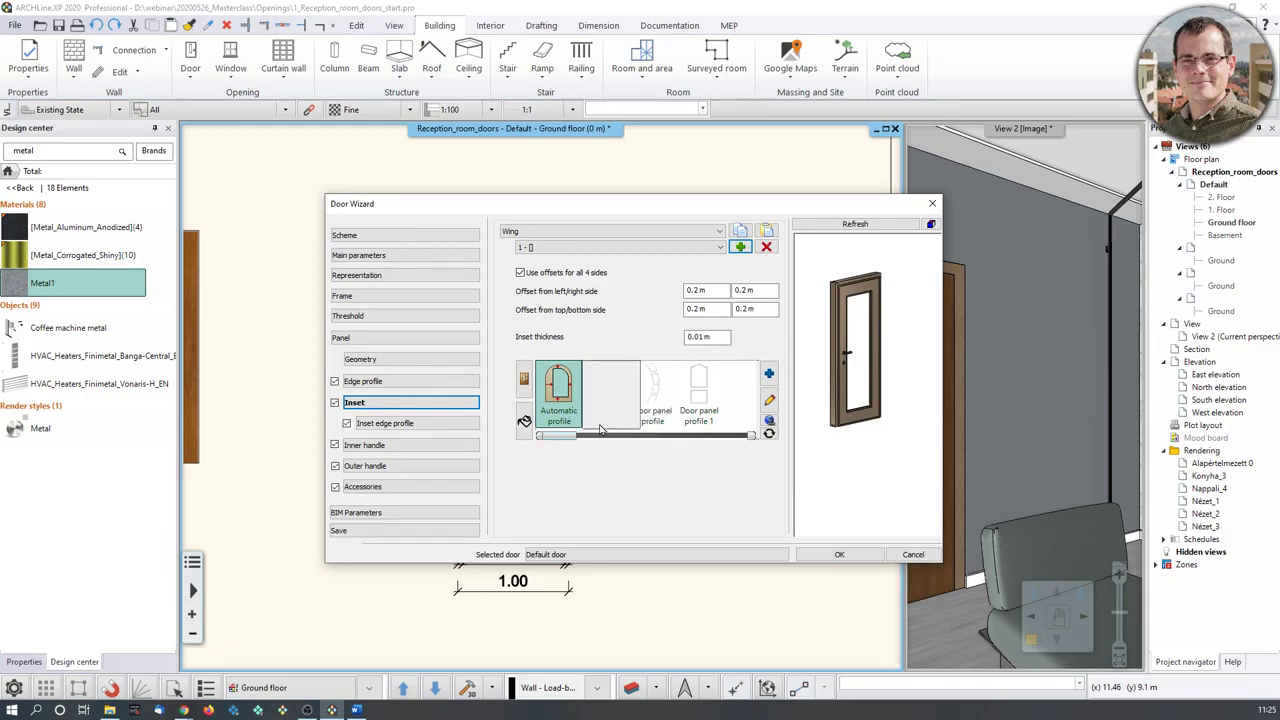
{"action": "left_click", "coordinate": [698, 404]}
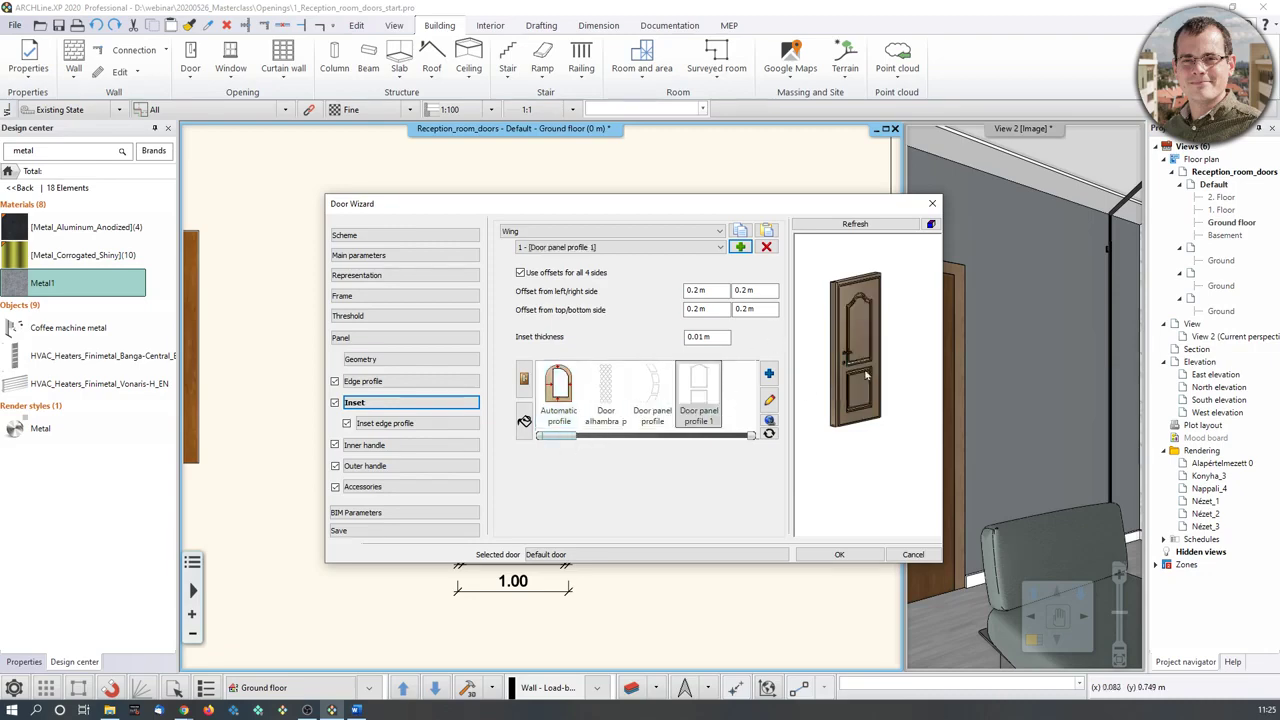
{"action": "left_click", "coordinate": [652, 395]}
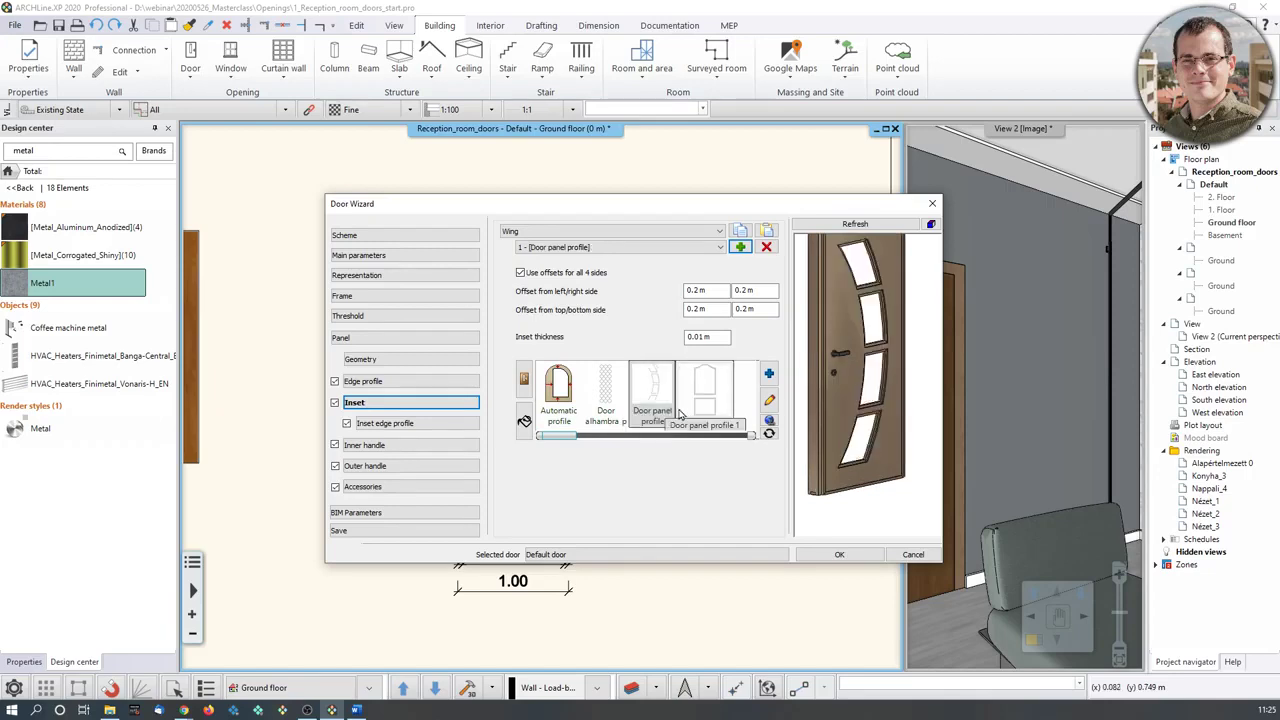
{"action": "left_click_drag", "start_coordinate": [563, 437], "coordinate": [582, 439]}
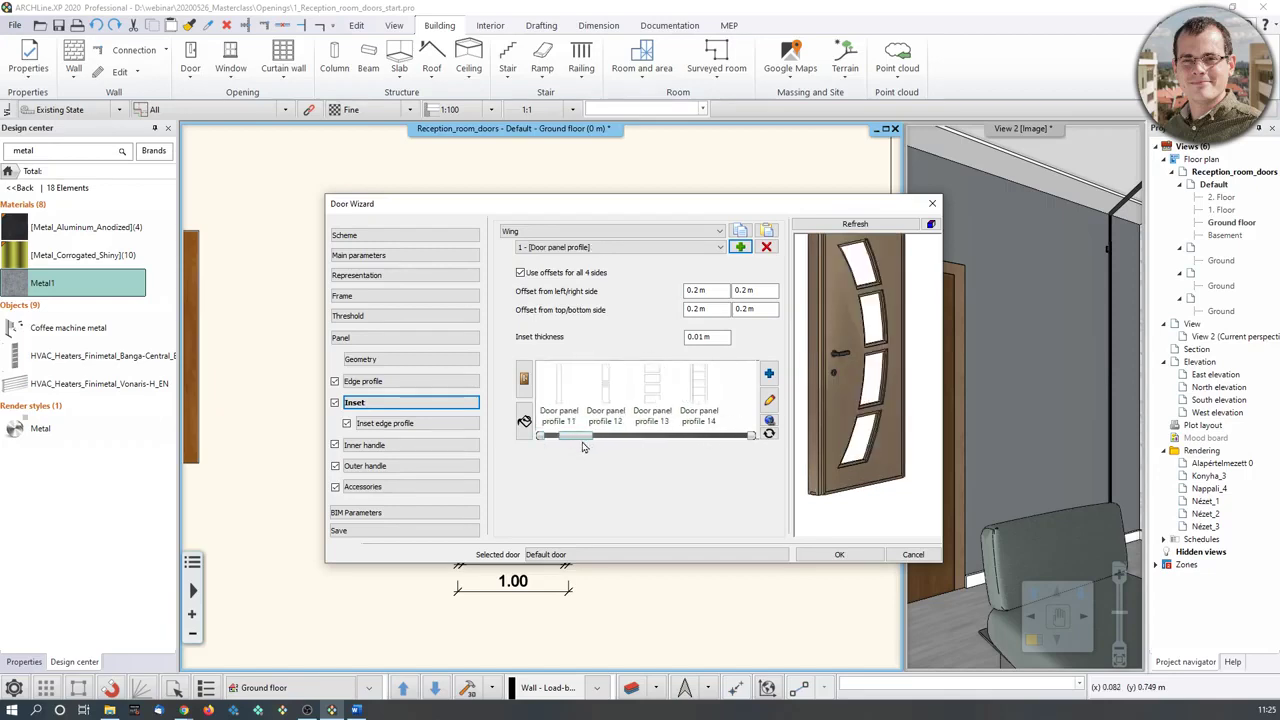
{"action": "left_click", "coordinate": [646, 399]}
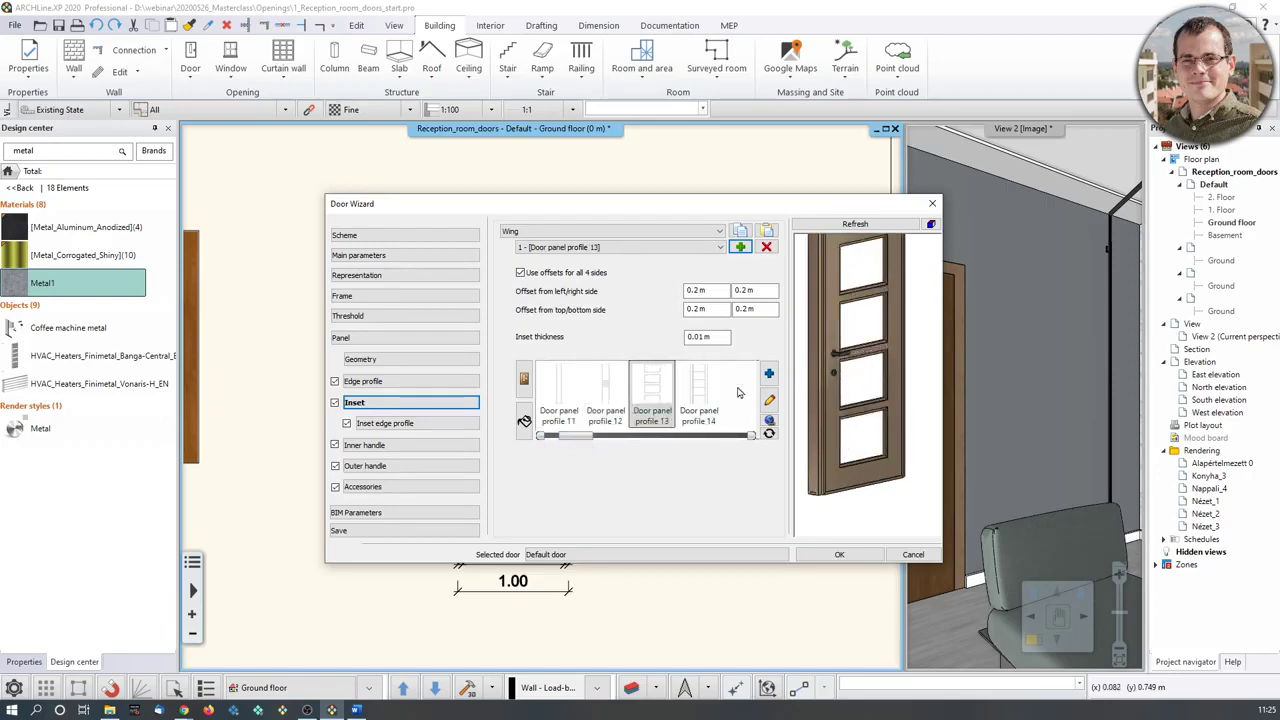
{"action": "left_click", "coordinate": [698, 395]}
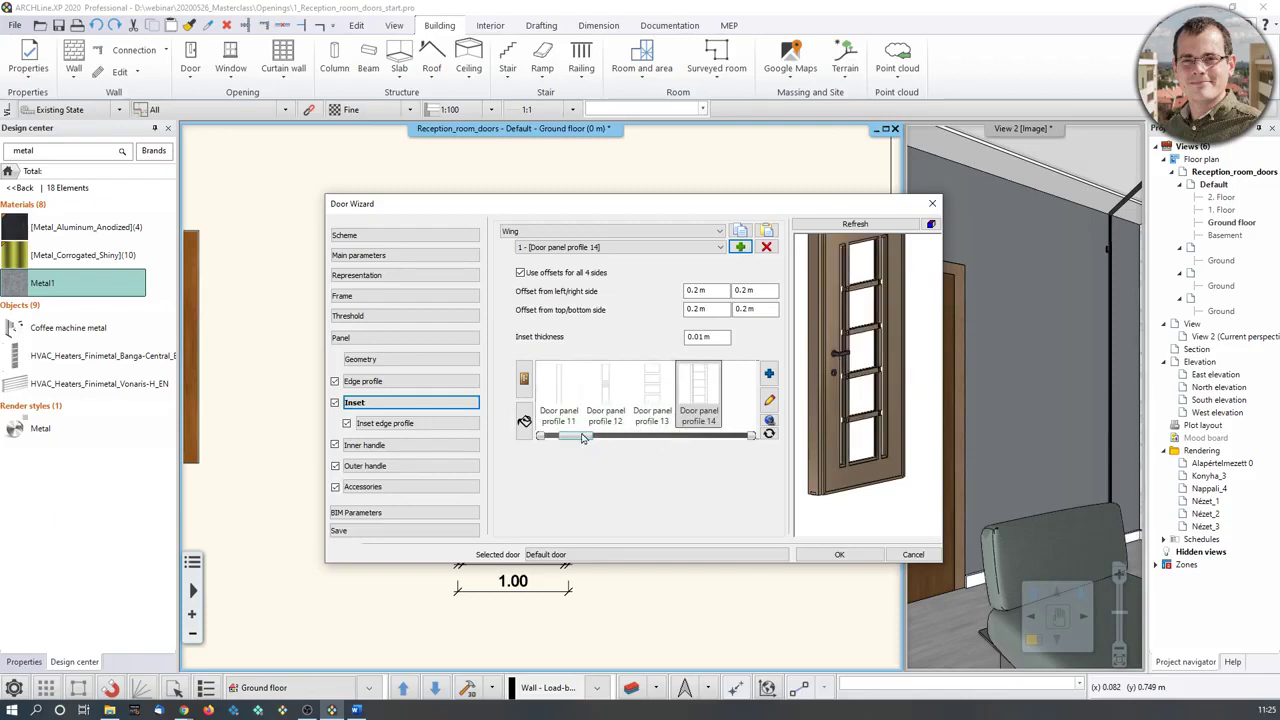
{"action": "left_click_drag", "start_coordinate": [580, 438], "coordinate": [540, 437]}
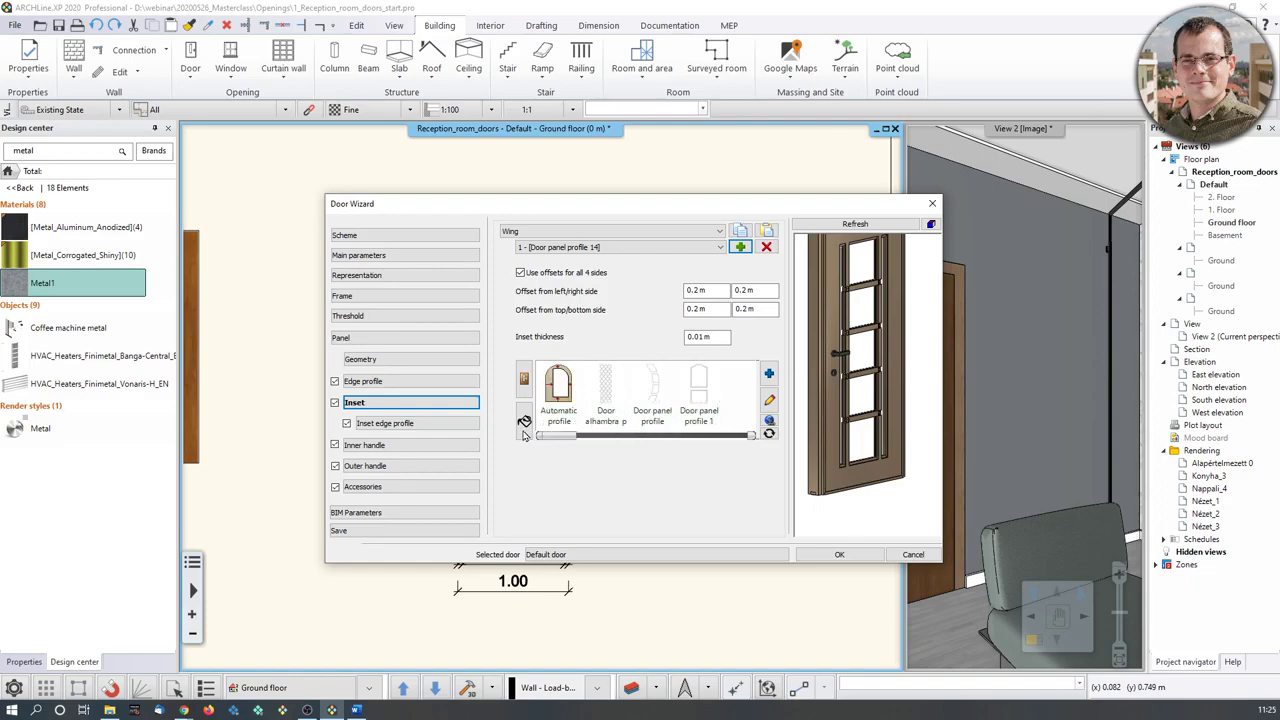
{"action": "left_click", "coordinate": [575, 400]}
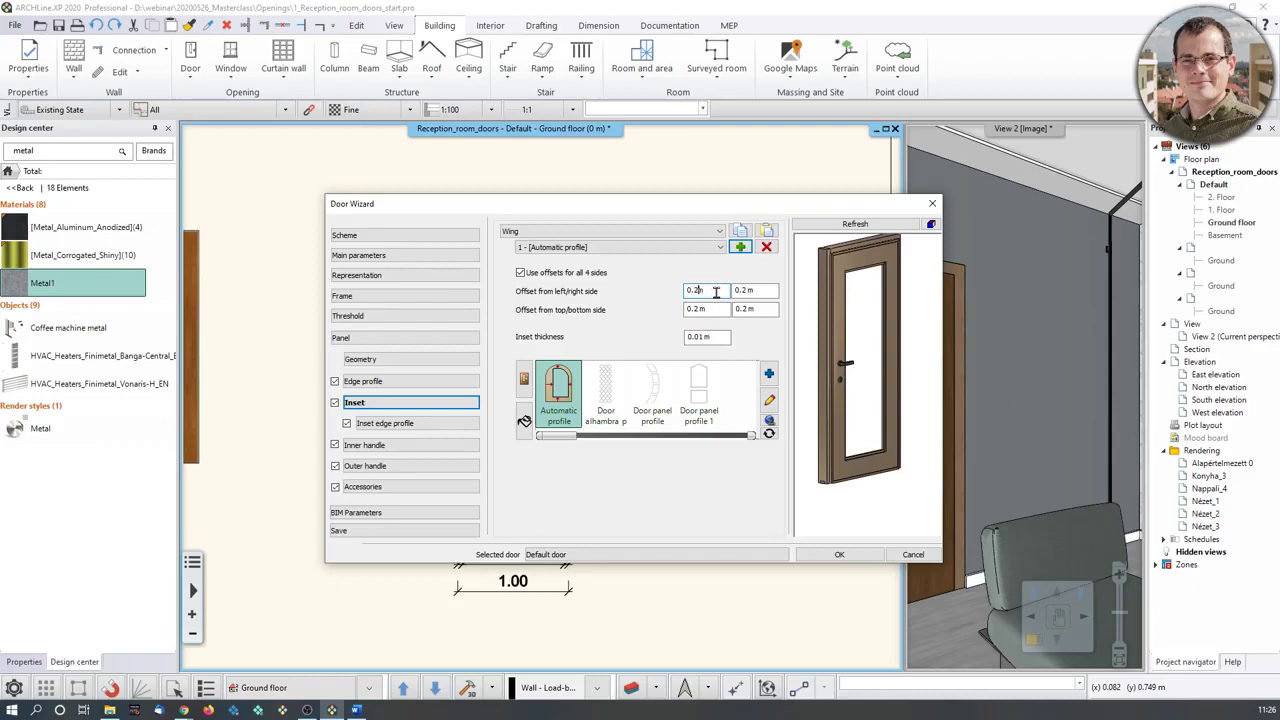
Set the inset offsets to 0.59 m from the left side and 0.15 m from the right side, refreshing the preview.
{"action": "type", "text": "59"}
{"action": "left_click", "coordinate": [871, 224]}
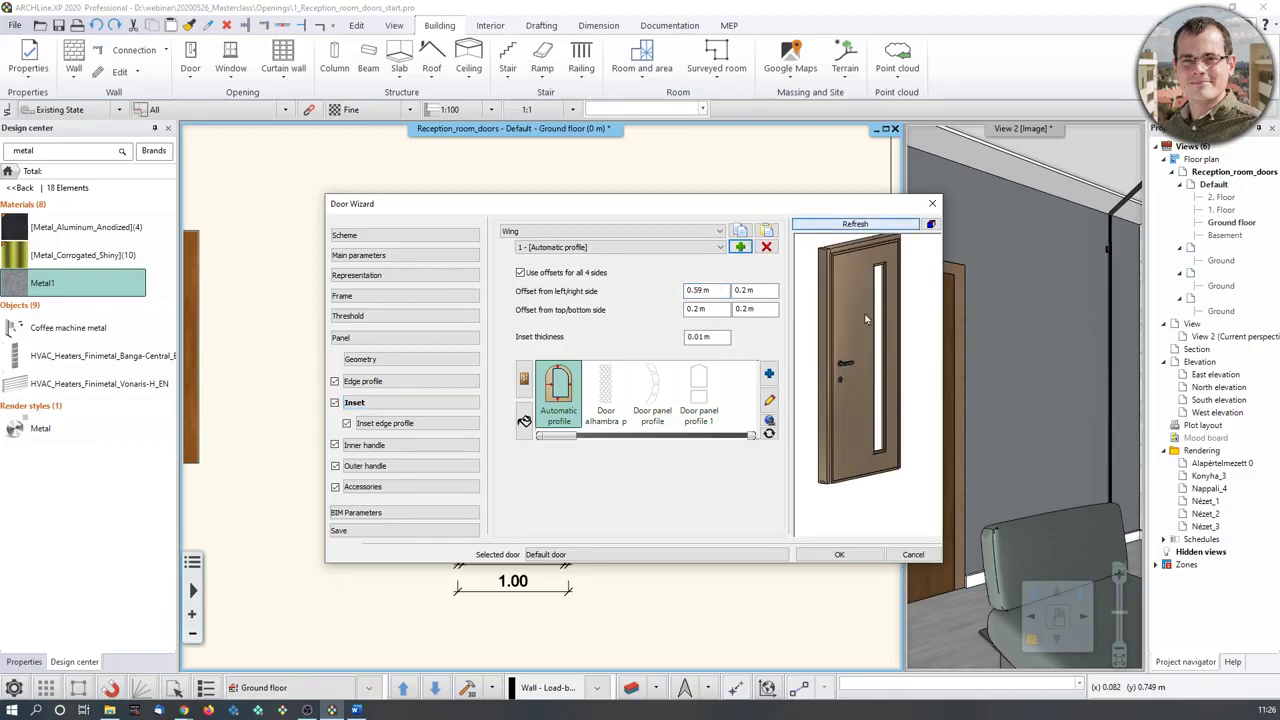
{"action": "scroll", "coordinate": [862, 342], "scroll_direction": "up", "scroll_amount": 2}
{"action": "scroll", "coordinate": [886, 340], "scroll_direction": "down", "scroll_amount": 2}
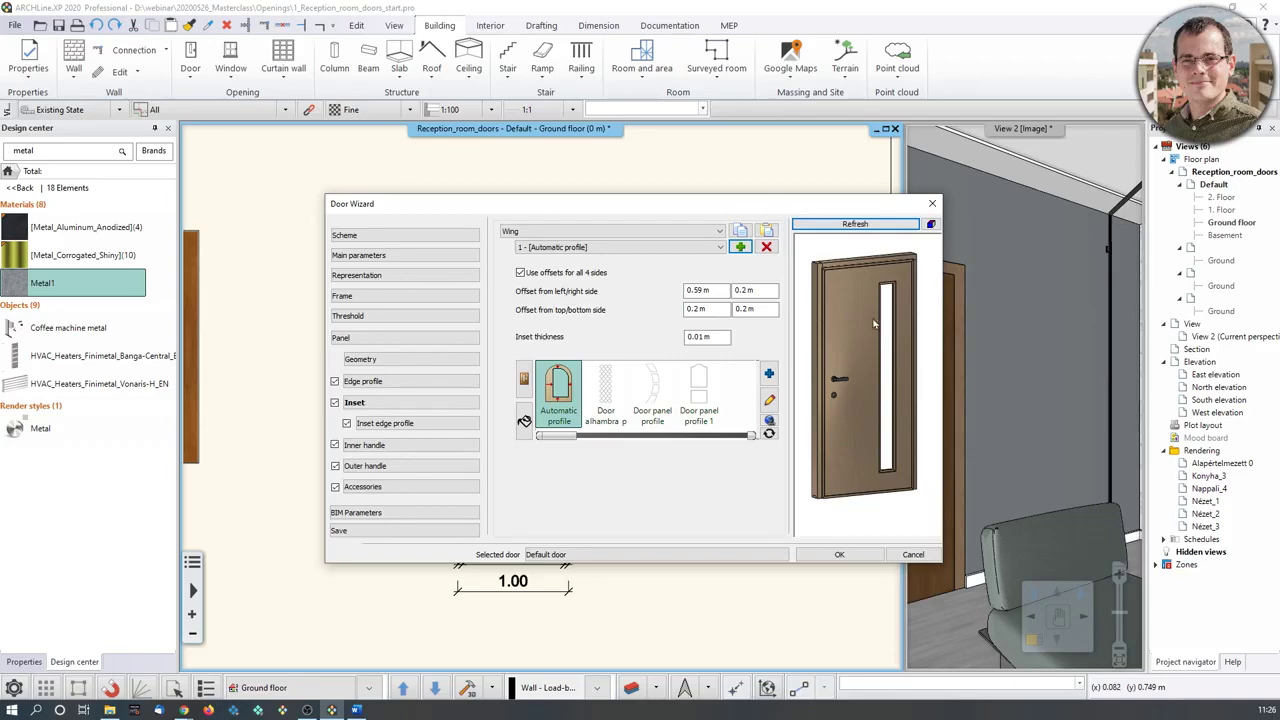
{"action": "mouse_move", "coordinate": [749, 203]}
{"action": "left_mouse_down"}
{"action": "mouse_move", "coordinate": [1195, 223]}
{"action": "mouse_move", "coordinate": [1221, 259]}
{"action": "left_mouse_up"}
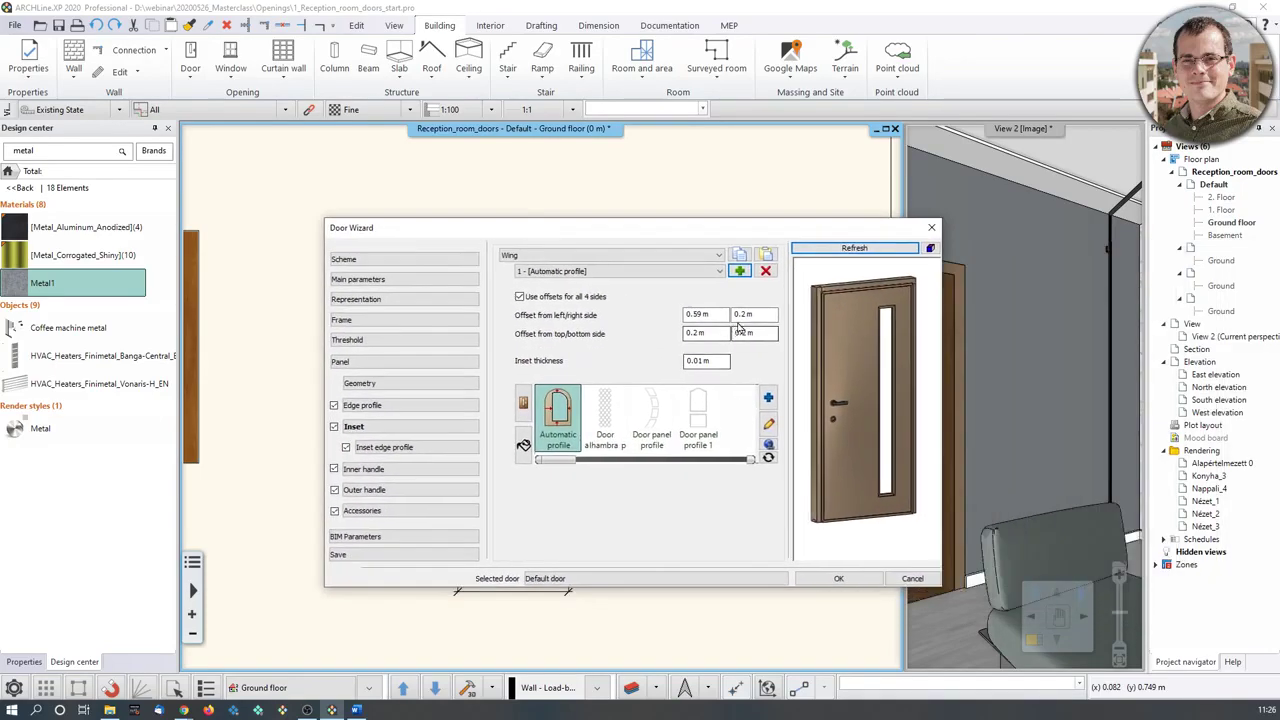
{"action": "left_click", "coordinate": [748, 314]}
{"action": "key", "text": "BackSpace"}
{"action": "type", "text": "15"}
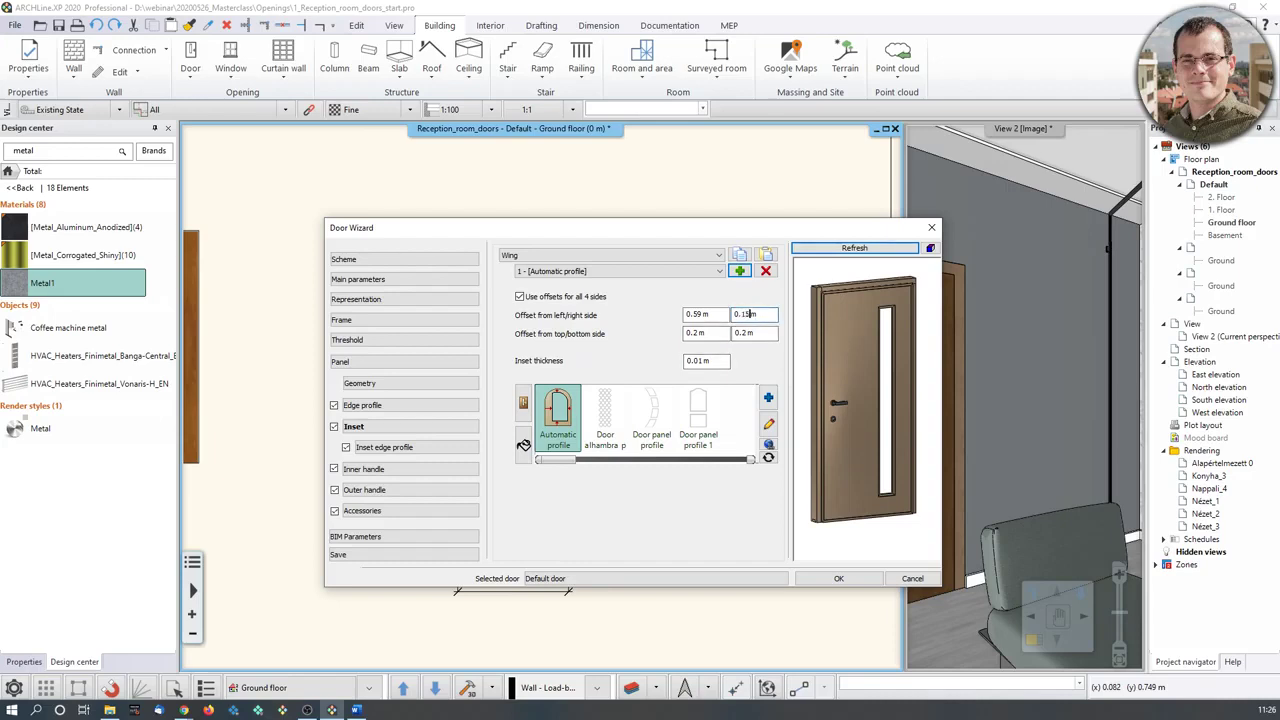
{"action": "left_click", "coordinate": [880, 248]}
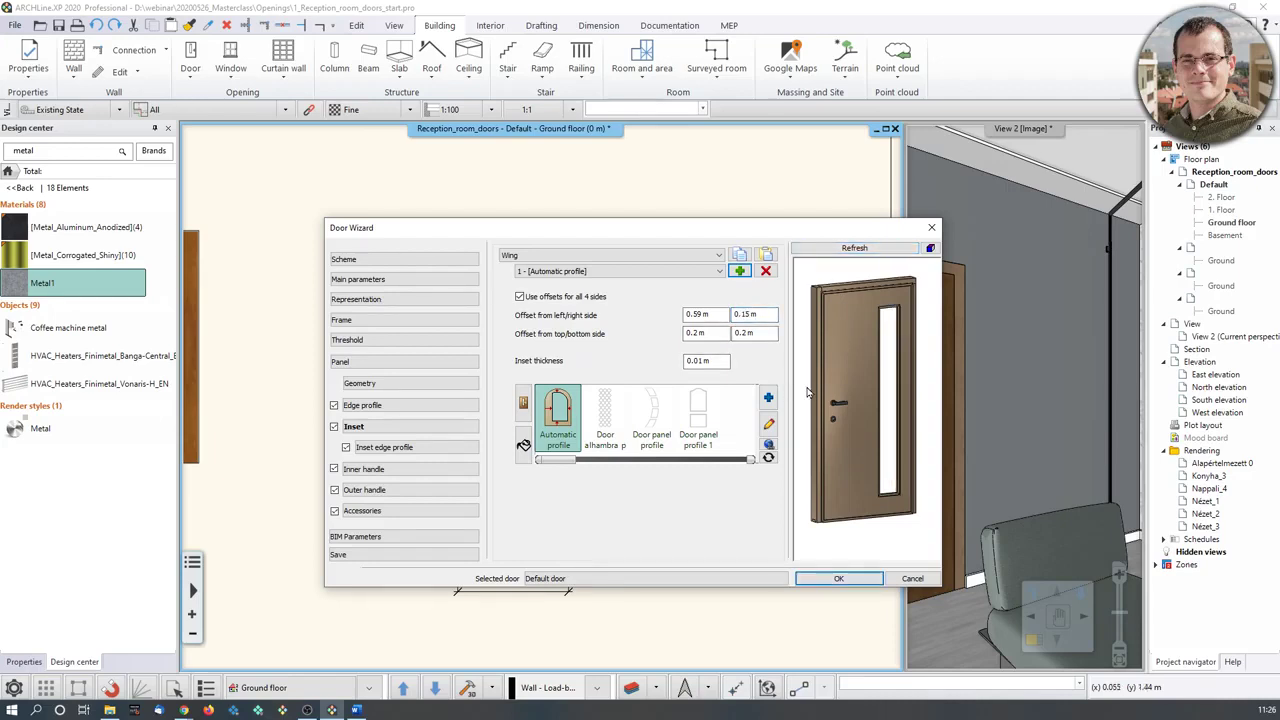
Set the inset offsets to 0.18 m from the top and 0.22 m from the bottom, and refresh the preview.
{"action": "left_click", "coordinate": [702, 334]}
{"action": "mouse_move", "coordinate": [797, 234]}
{"action": "left_mouse_down"}
{"action": "mouse_move", "coordinate": [1278, 300]}
{"action": "mouse_move", "coordinate": [1152, 310]}
{"action": "mouse_move", "coordinate": [874, 194]}
{"action": "left_mouse_up"}
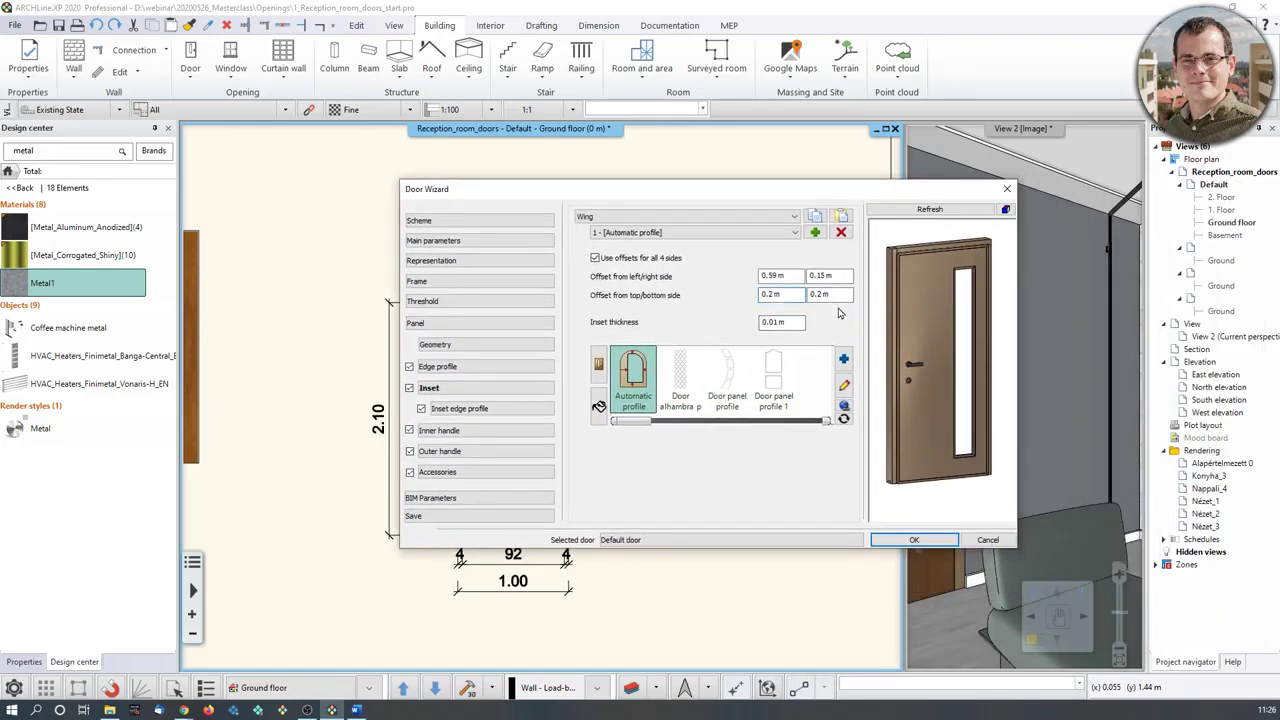
{"action": "type", "text": "18"}
{"action": "left_click", "coordinate": [812, 294]}
{"action": "left_click", "coordinate": [918, 212]}
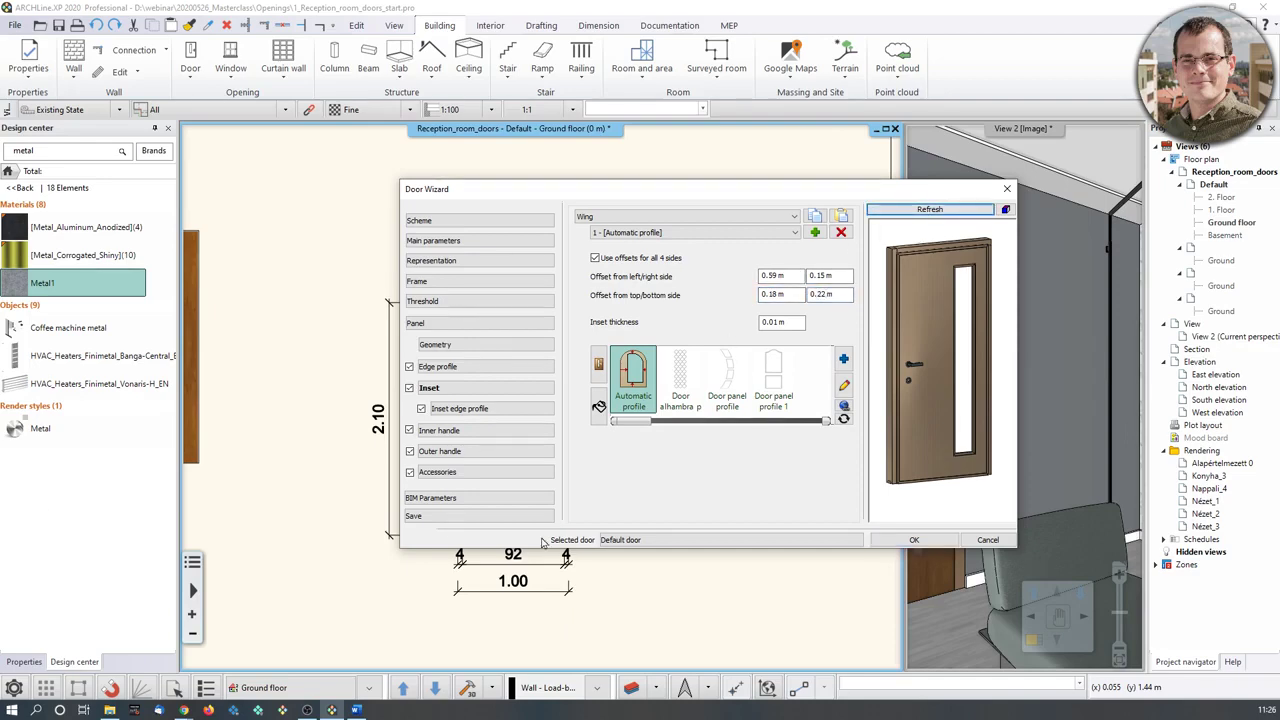
Open the material library for the door inset's material and search it for "frosted".
{"action": "scroll", "coordinate": [939, 376], "scroll_direction": "up", "scroll_amount": 5}
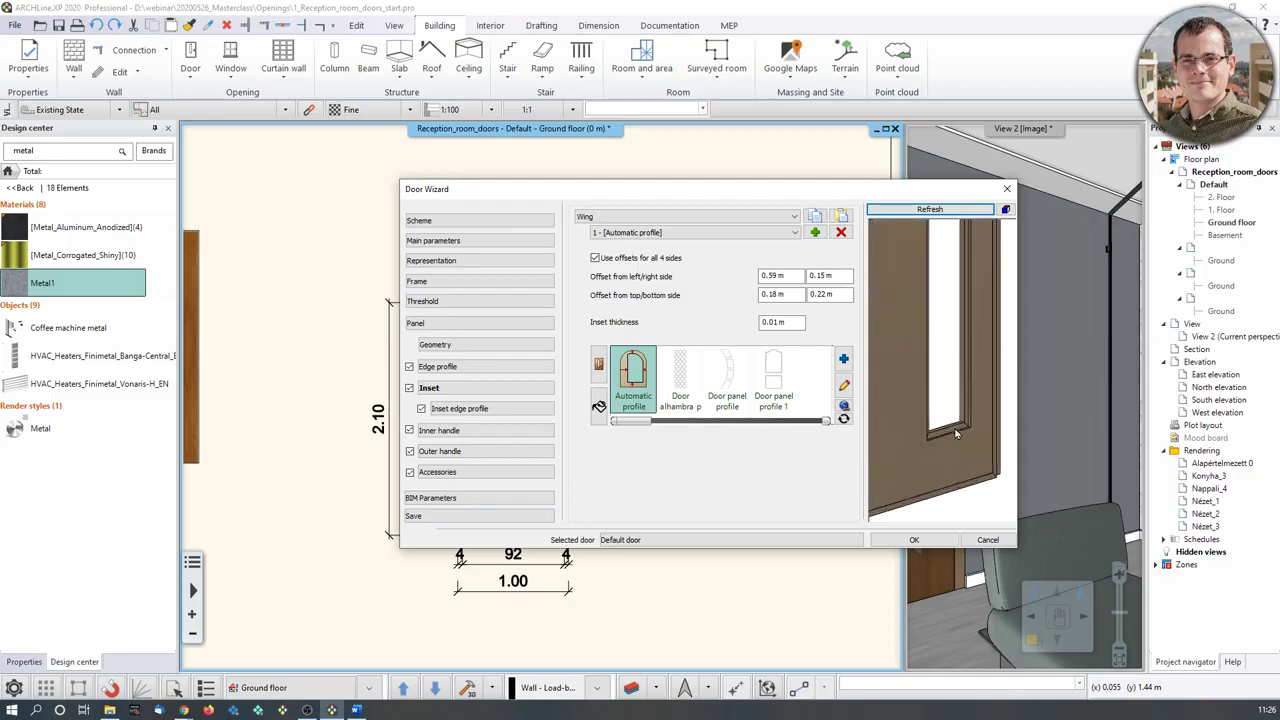
{"action": "mouse_move", "coordinate": [933, 398]}
{"action": "left_mouse_down"}
{"action": "mouse_move", "coordinate": [916, 442]}
{"action": "mouse_move", "coordinate": [918, 418]}
{"action": "left_mouse_up"}
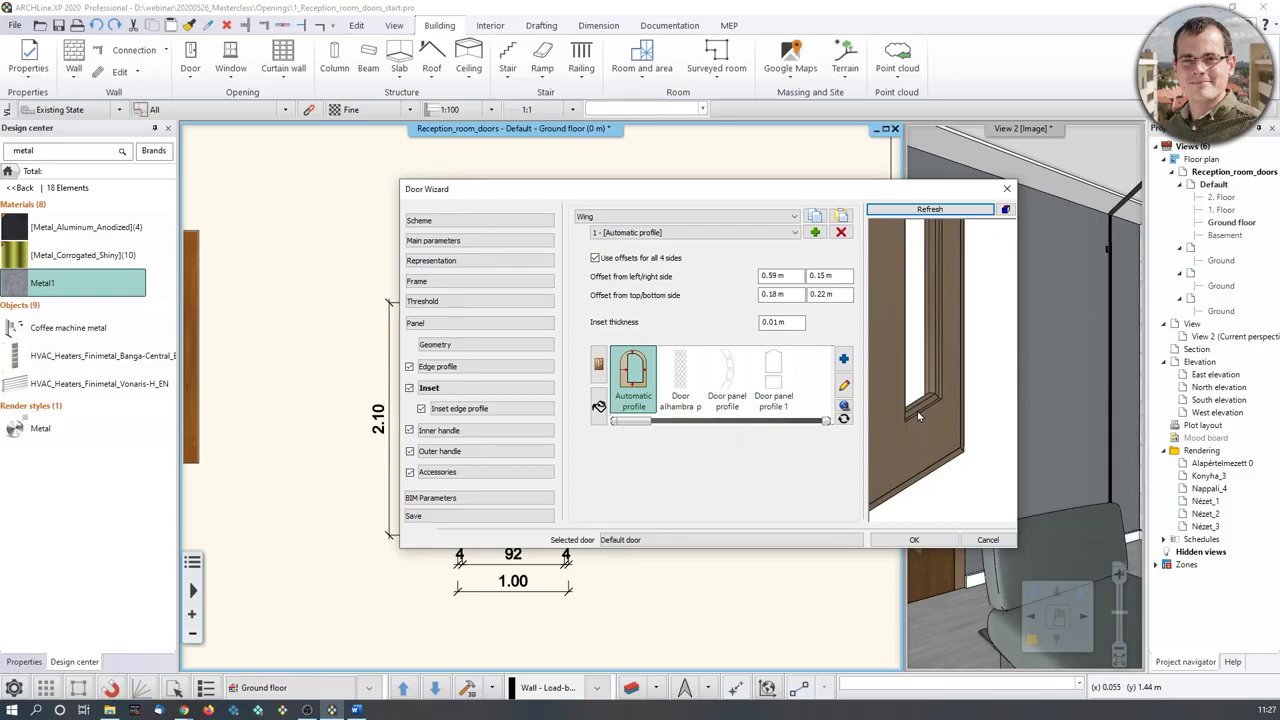
{"action": "left_click", "coordinate": [598, 408]}
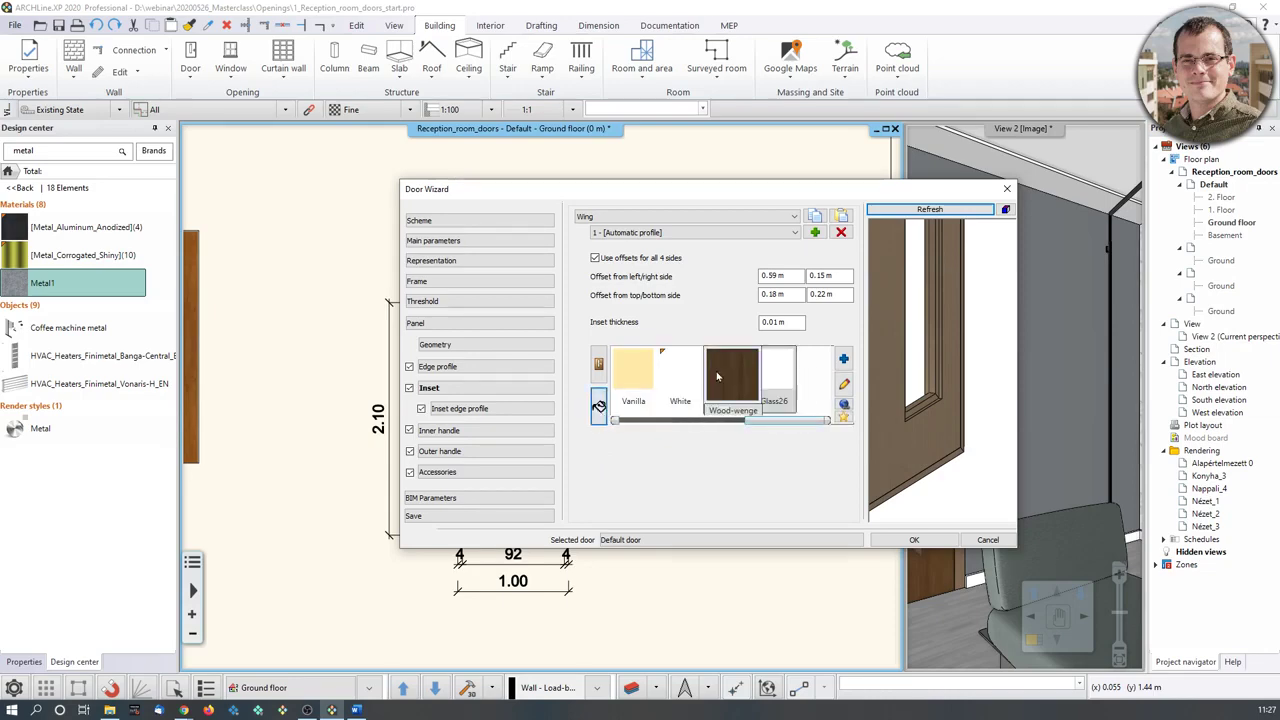
{"action": "left_click", "coordinate": [844, 360]}
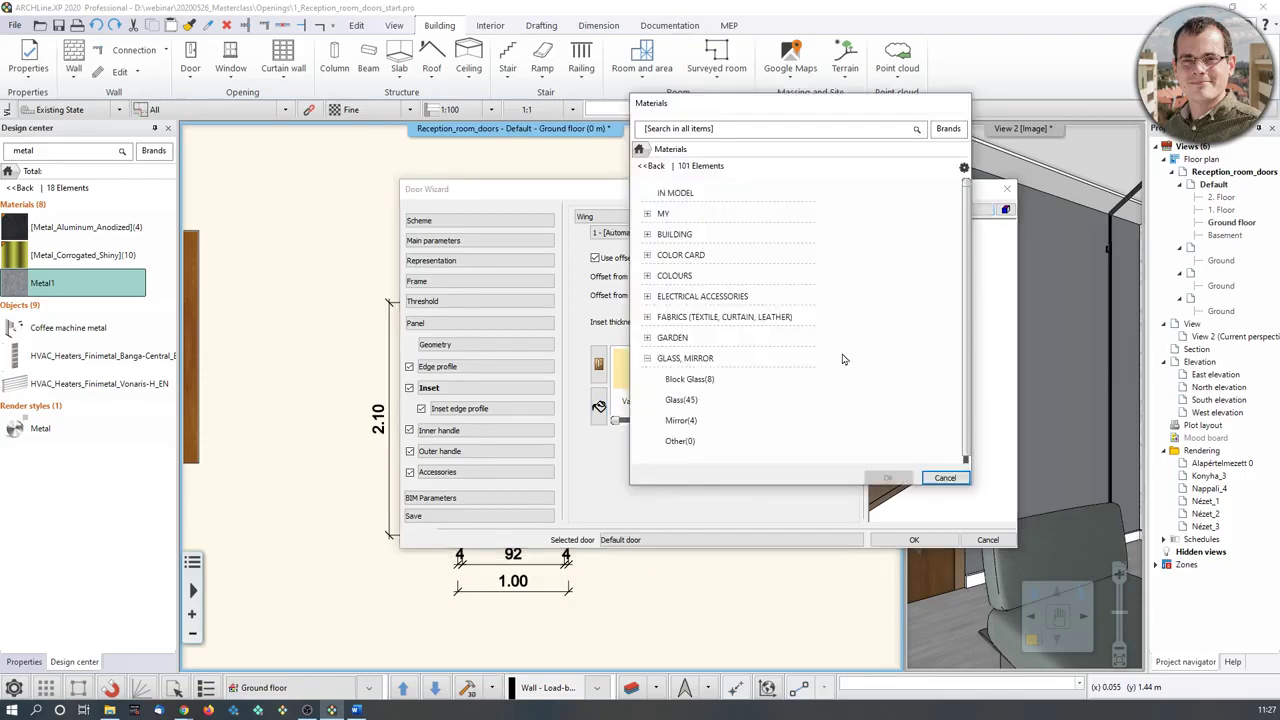
{"action": "left_click", "coordinate": [639, 152]}
{"action": "left_click", "coordinate": [680, 131]}
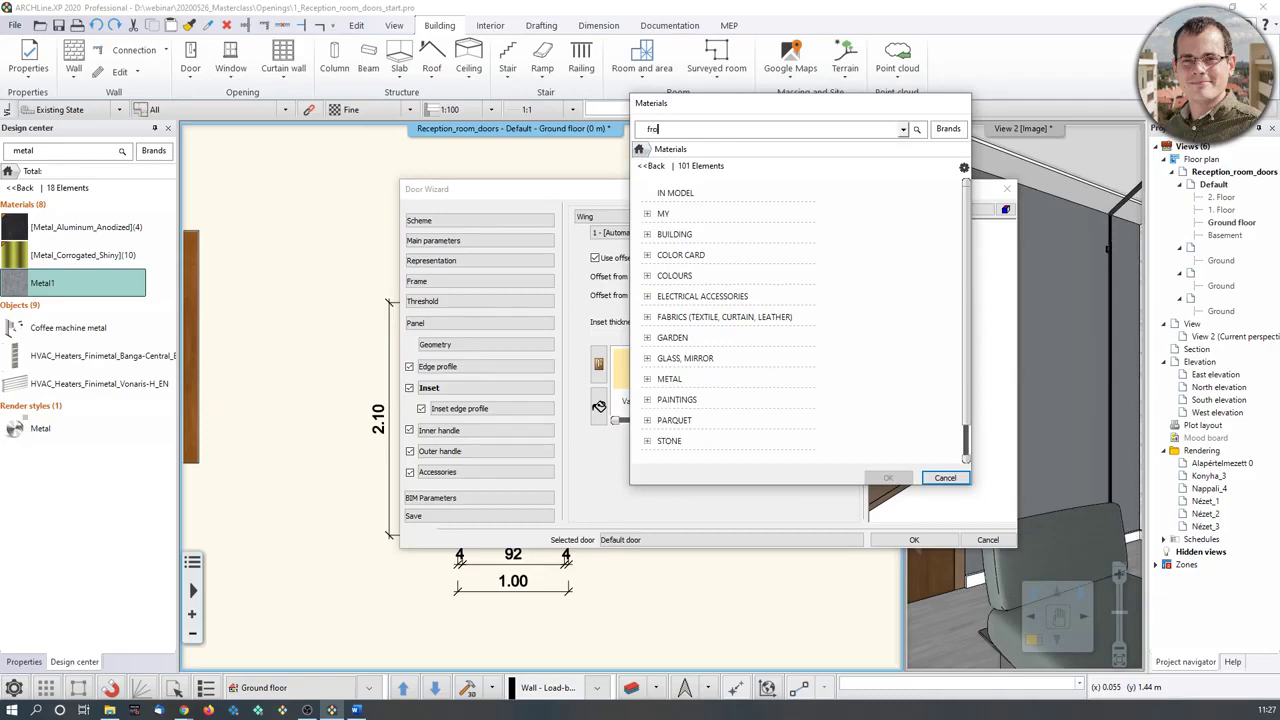
{"action": "type", "text": "frosted"}
{"action": "key", "text": "Return"}
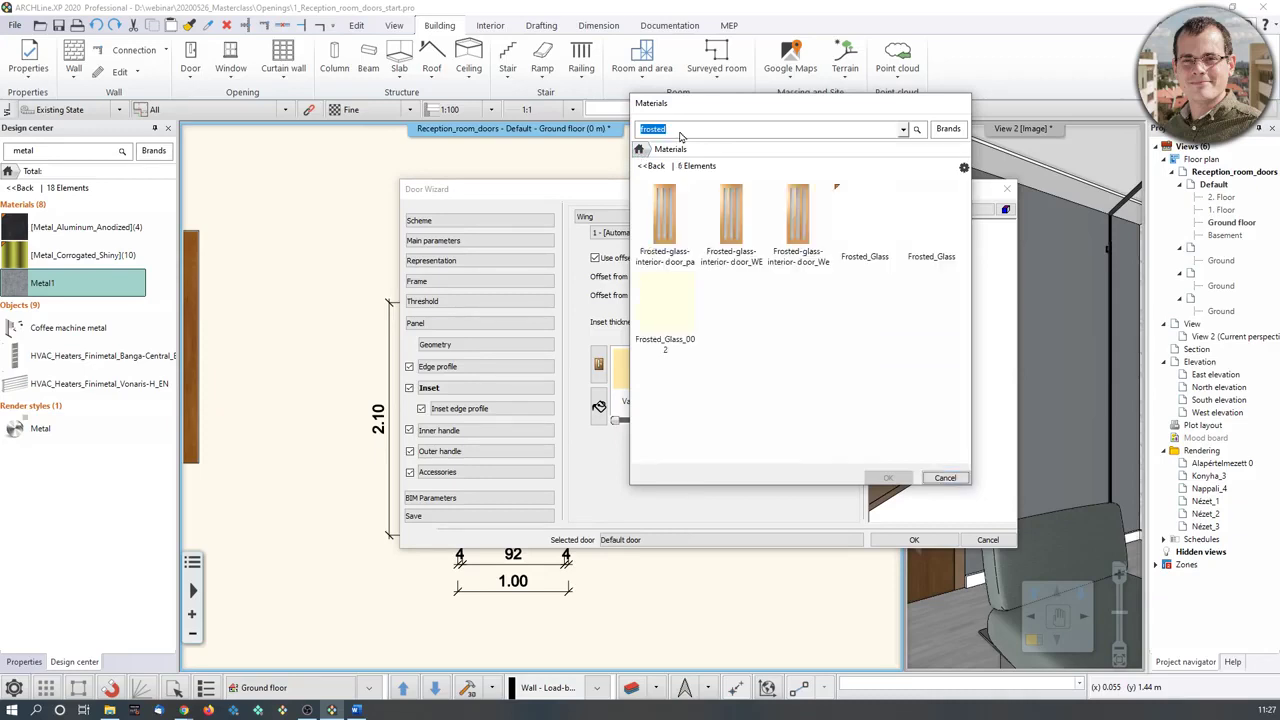
Assign the Frosted_Glass material to the door panel's inset.
{"action": "left_click", "coordinate": [865, 225]}
{"action": "left_click", "coordinate": [888, 479]}
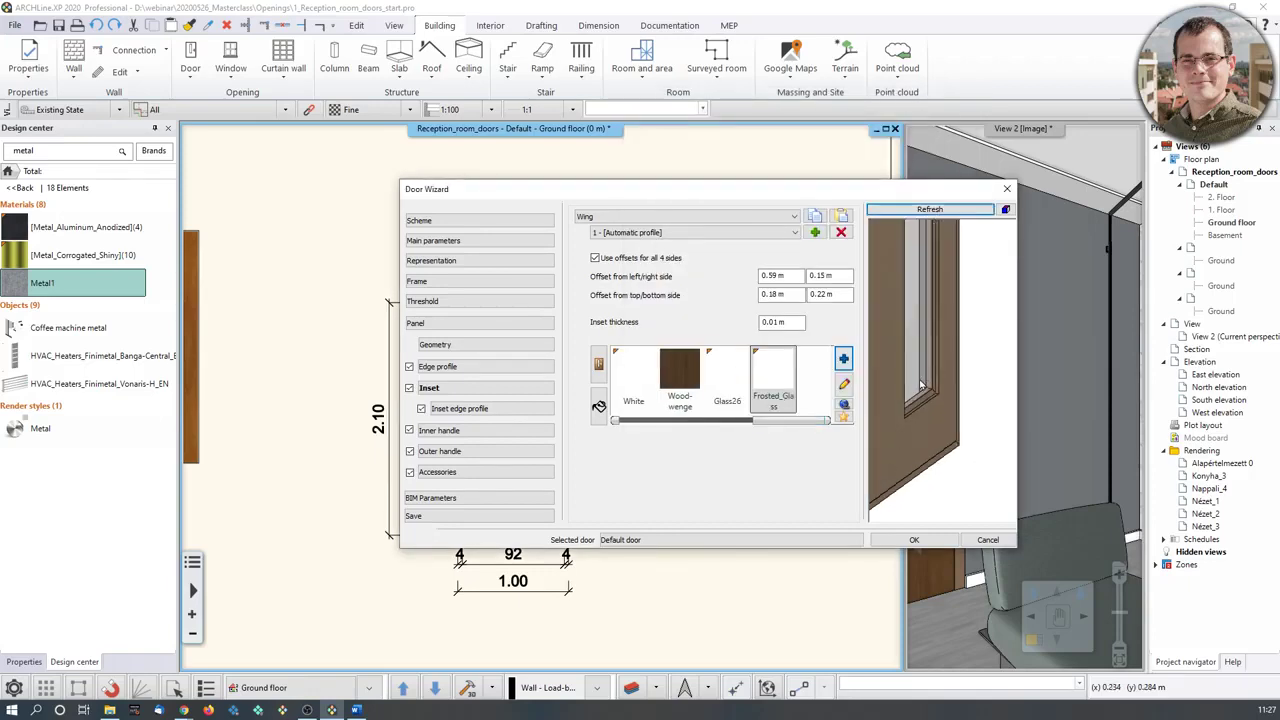
{"action": "scroll", "coordinate": [920, 381], "scroll_direction": "up", "scroll_amount": 3}
{"action": "left_click_drag", "start_coordinate": [945, 369], "coordinate": [911, 374]}
{"action": "mouse_move", "coordinate": [944, 340]}
{"action": "left_mouse_down"}
{"action": "mouse_move", "coordinate": [944, 366]}
{"action": "mouse_move", "coordinate": [928, 340]}
{"action": "left_mouse_up"}
{"action": "scroll", "coordinate": [943, 366], "scroll_direction": "down", "scroll_amount": 2}
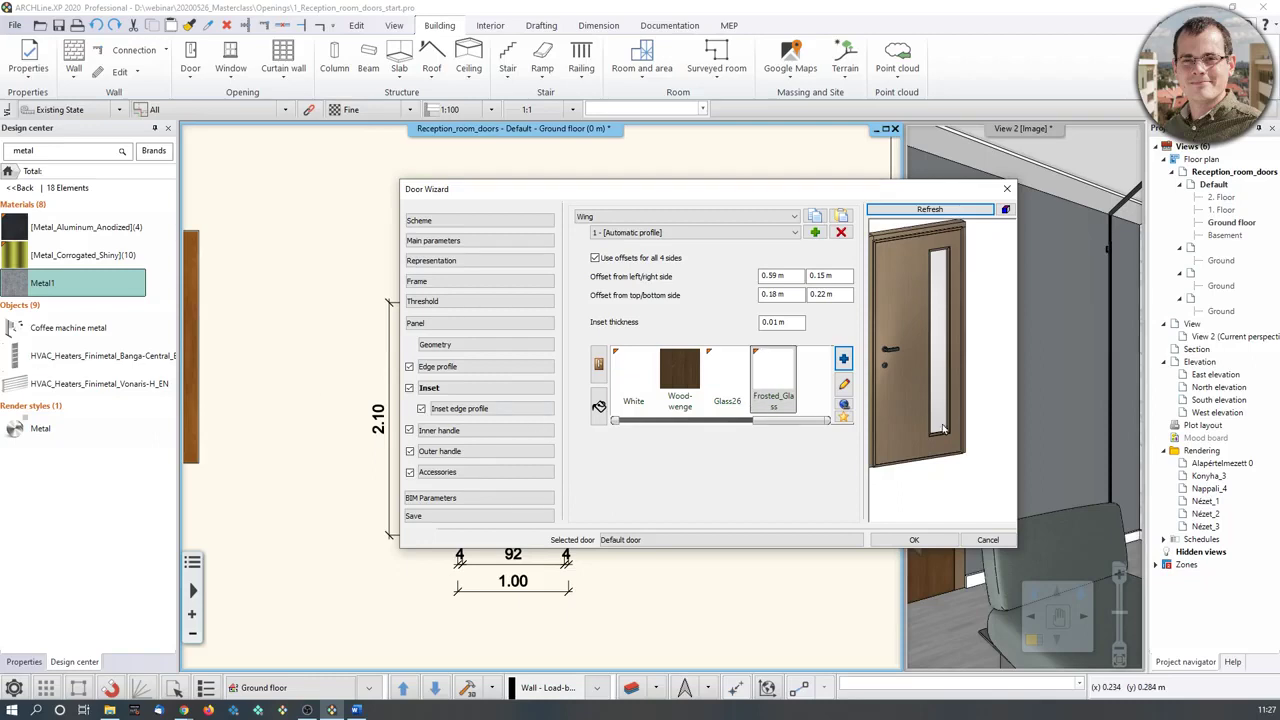
Apply the Panel inset edge 5 profile to all sides of the glass inset and refresh the preview.
{"action": "scroll", "coordinate": [943, 430], "scroll_direction": "up", "scroll_amount": 5}
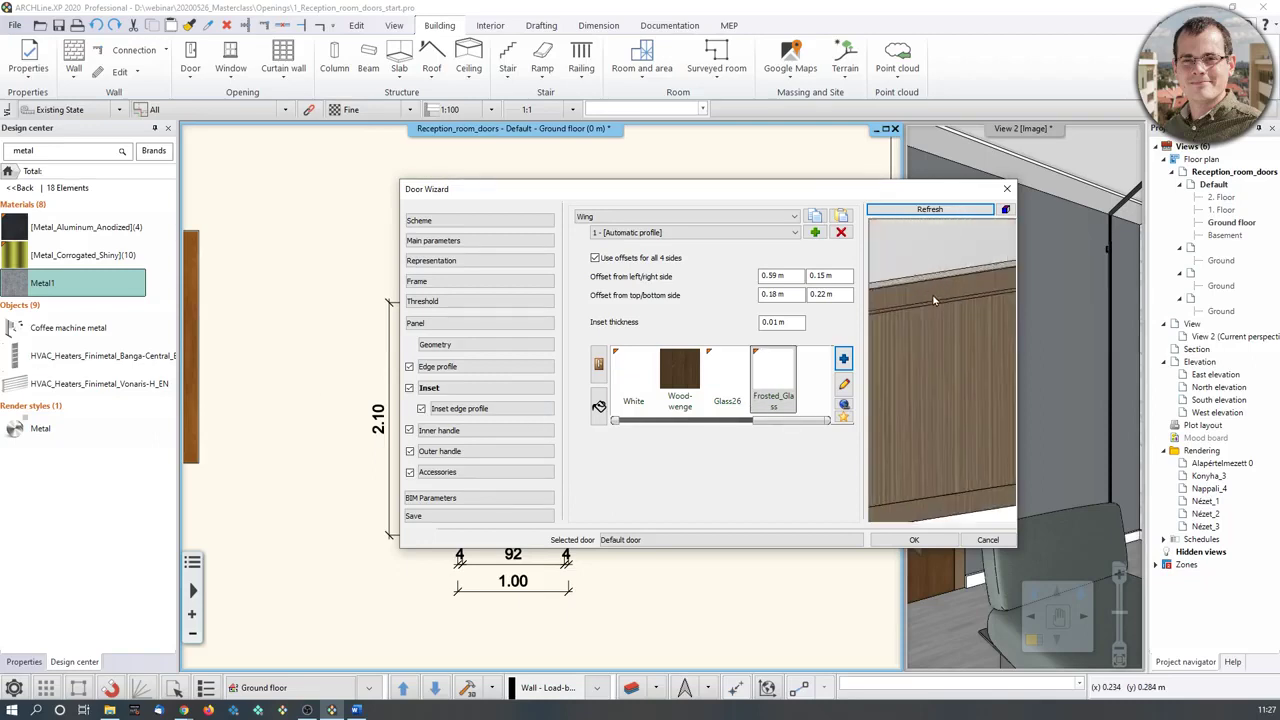
{"action": "mouse_move", "coordinate": [934, 300]}
{"action": "left_mouse_down"}
{"action": "mouse_move", "coordinate": [953, 295]}
{"action": "mouse_move", "coordinate": [925, 322]}
{"action": "left_mouse_up"}
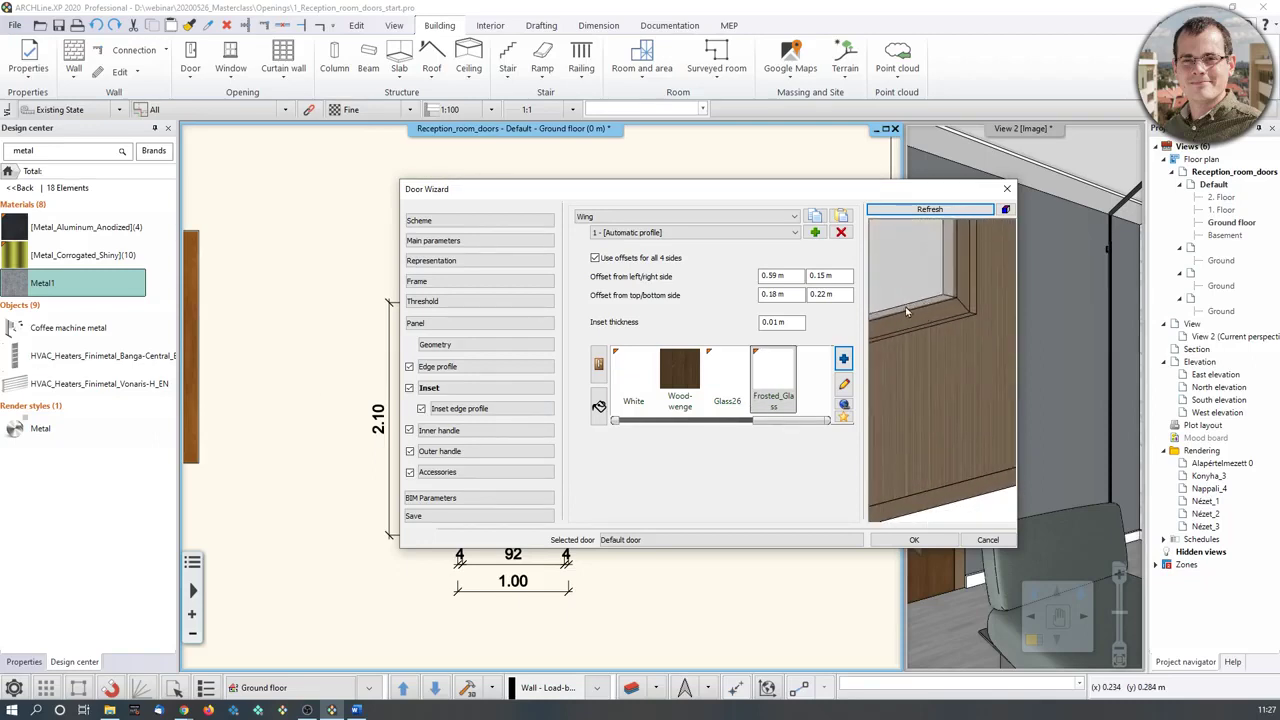
{"action": "left_click_drag", "start_coordinate": [950, 298], "coordinate": [910, 368]}
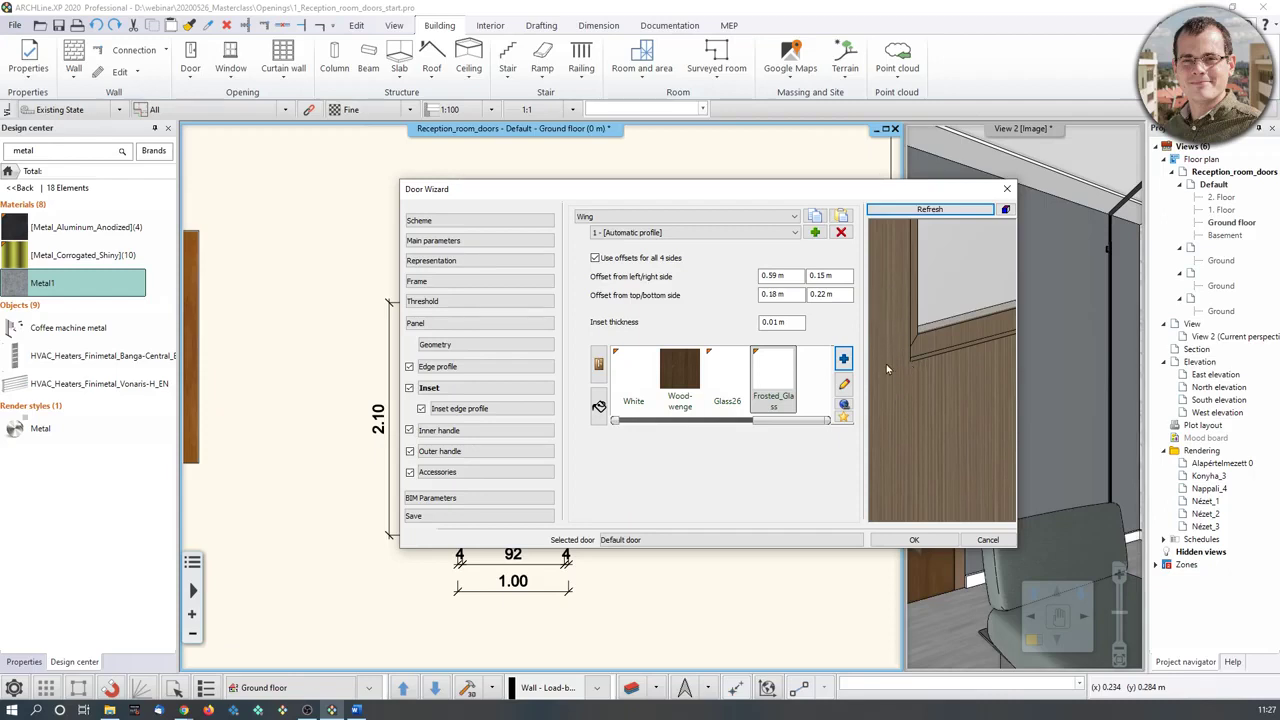
{"action": "left_click", "coordinate": [511, 408]}
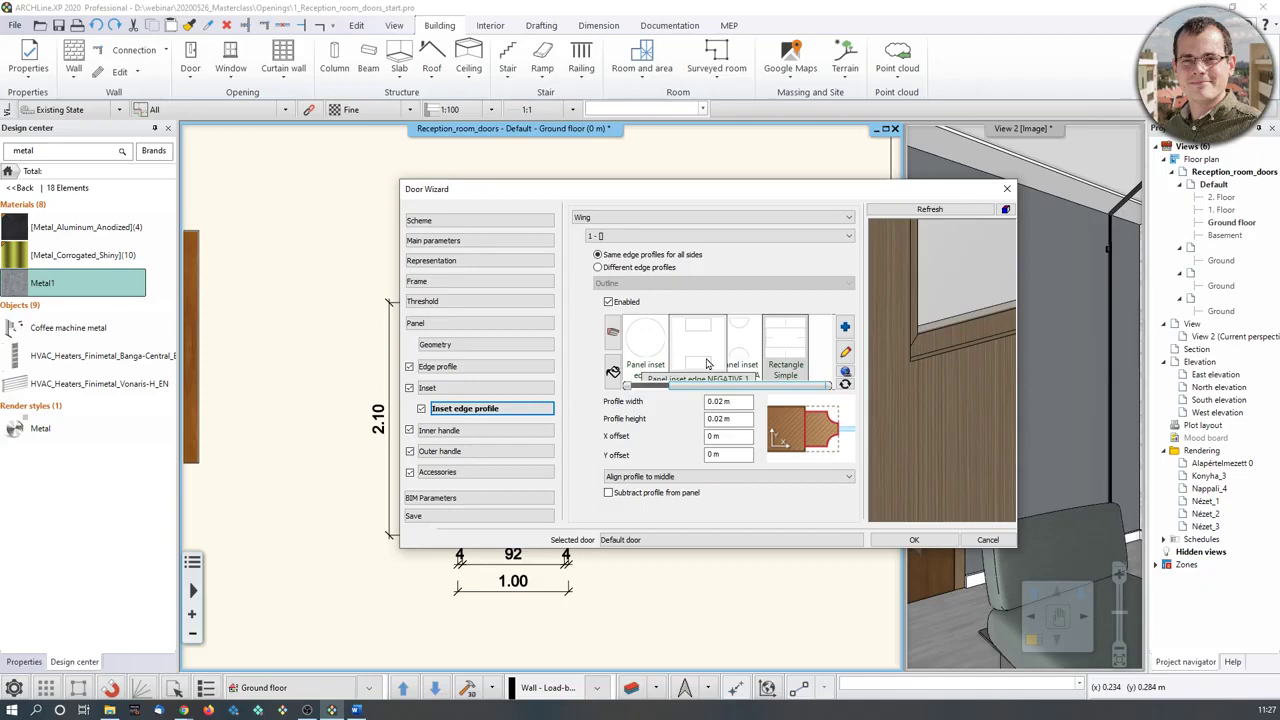
{"action": "left_click_drag", "start_coordinate": [705, 388], "coordinate": [693, 386]}
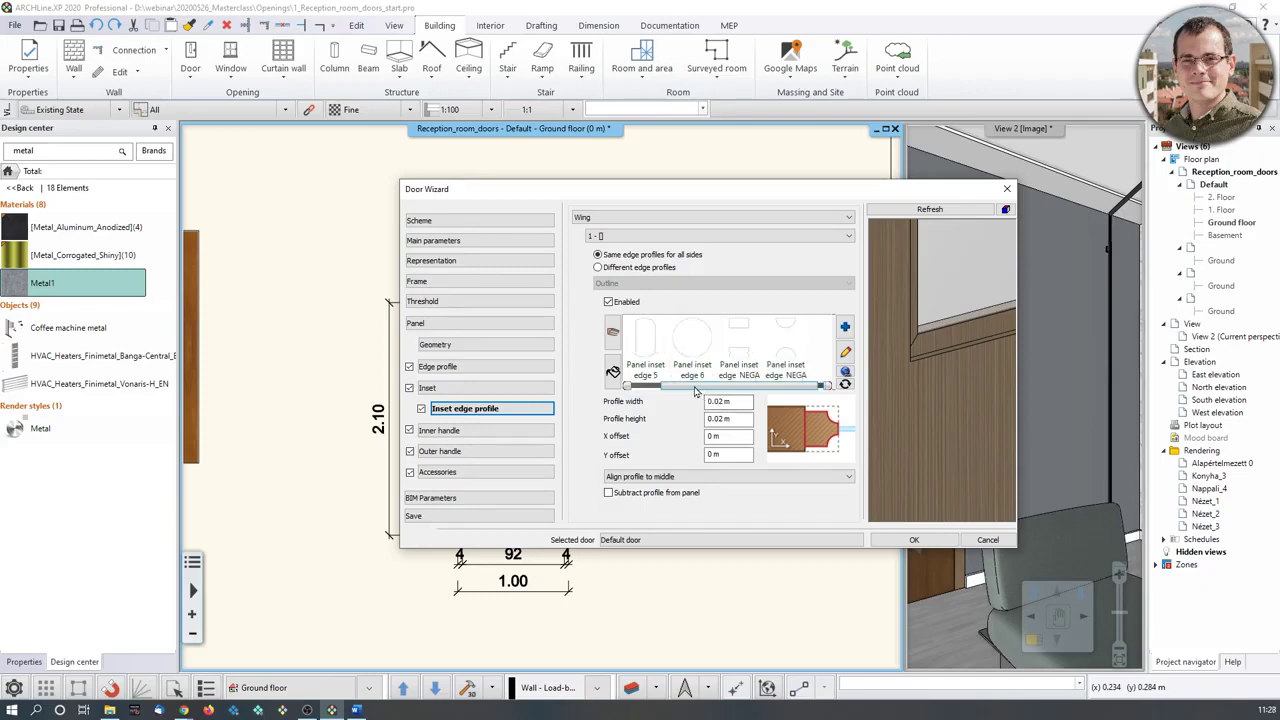
{"action": "left_click", "coordinate": [657, 349]}
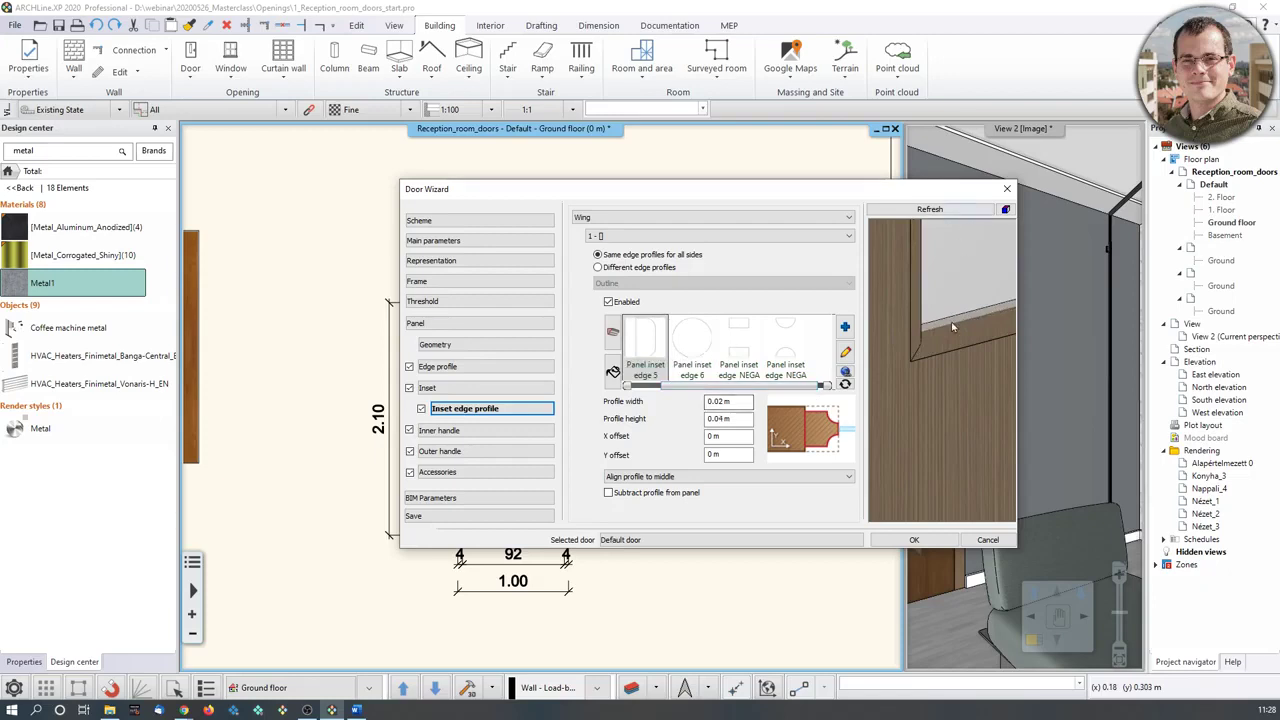
{"action": "left_click", "coordinate": [962, 212]}
Set the inset edge profile's height to 0.05 m and keep the profile aligned to the middle.
{"action": "left_click_drag", "start_coordinate": [965, 332], "coordinate": [951, 371]}
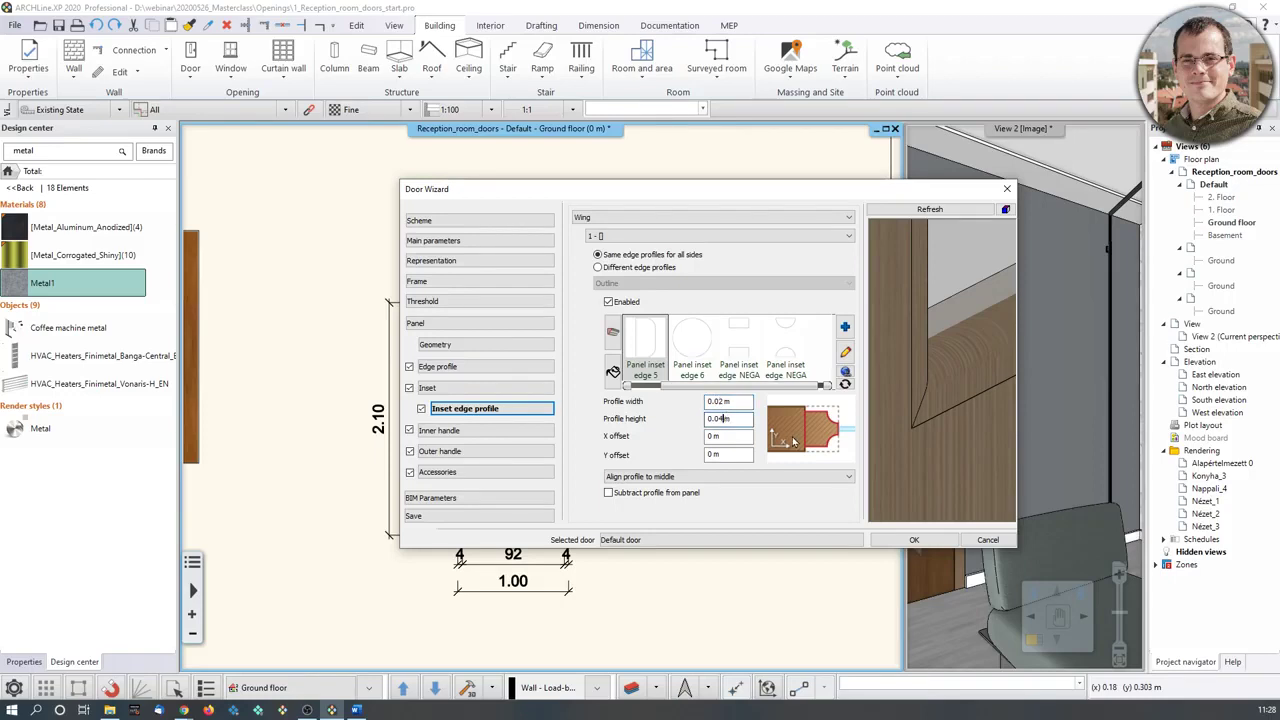
{"action": "type", "text": "5"}
{"action": "left_click", "coordinate": [945, 210]}
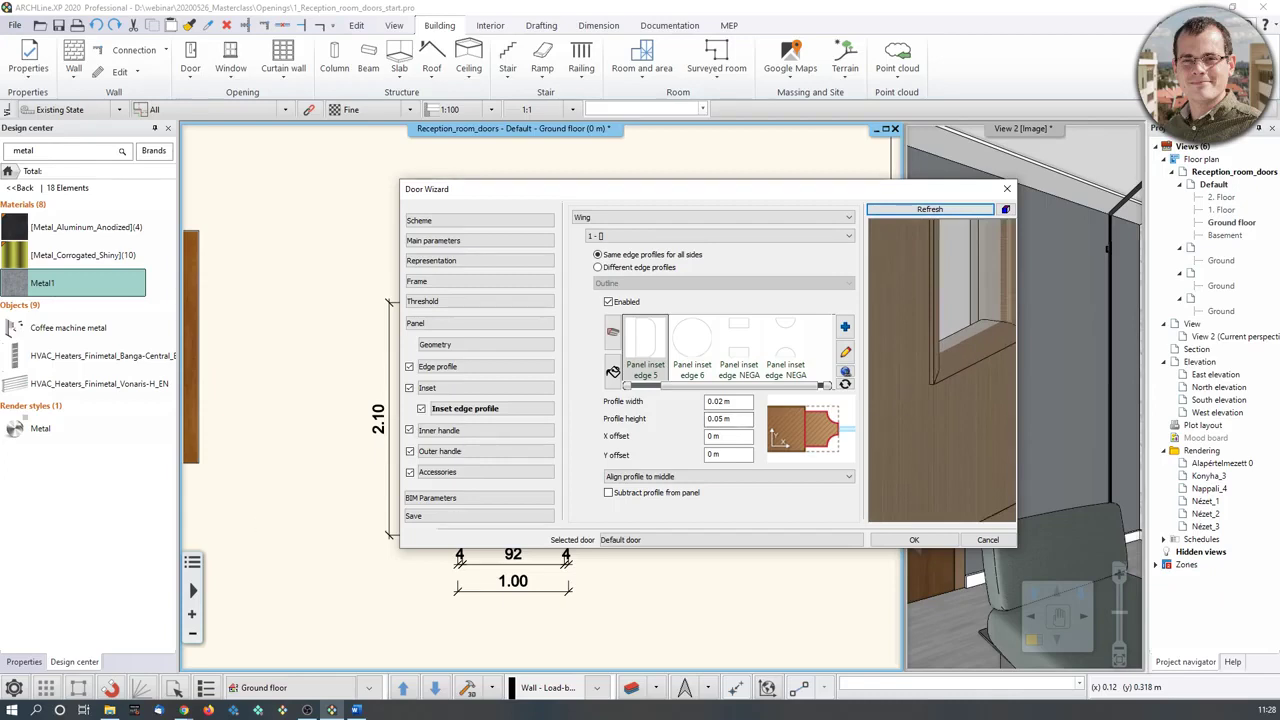
{"action": "left_click", "coordinate": [658, 478]}
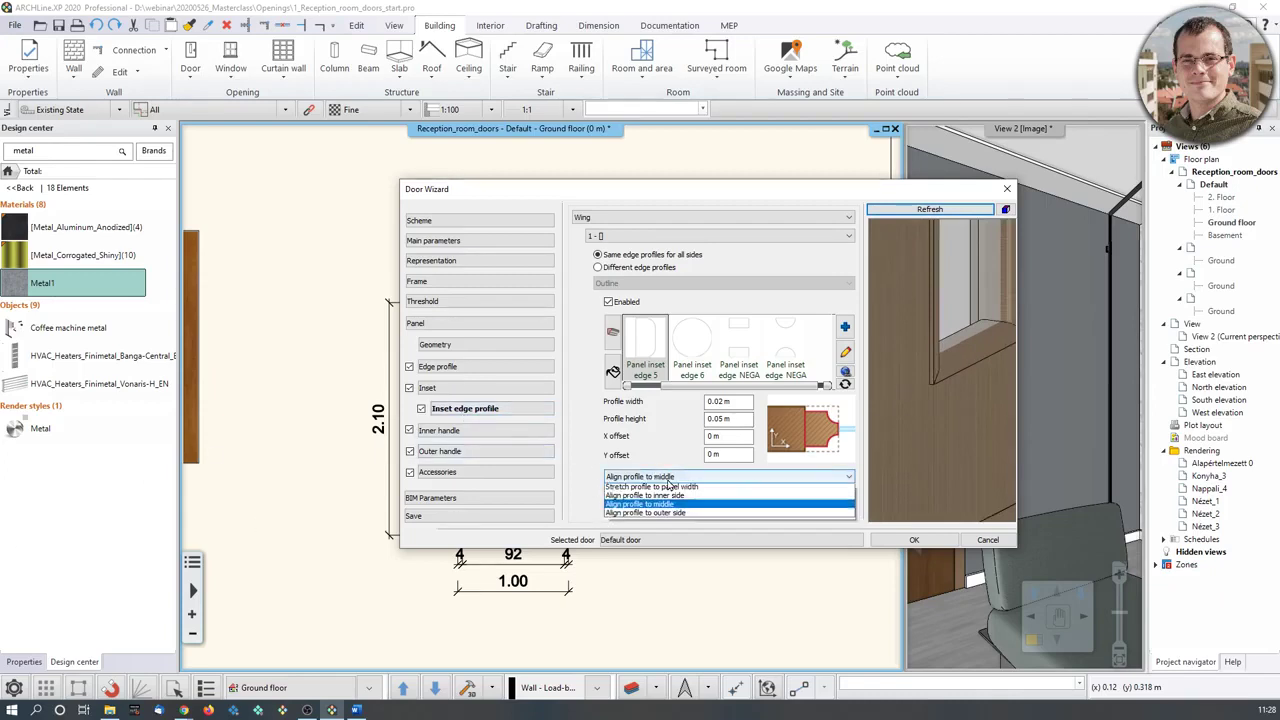
{"action": "left_click", "coordinate": [688, 507]}
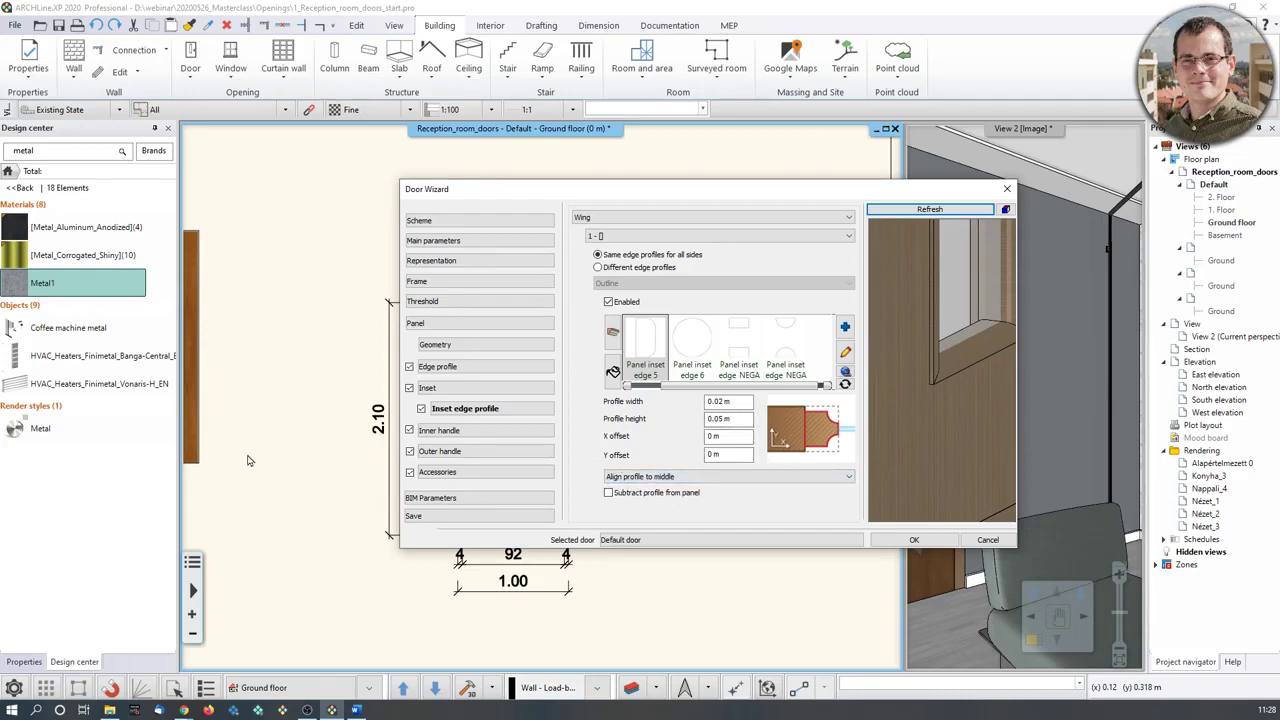
Search the material library for bronze and assign the Bronze material to the inner handle.
{"action": "scroll", "coordinate": [920, 366], "scroll_direction": "down", "scroll_amount": 5}
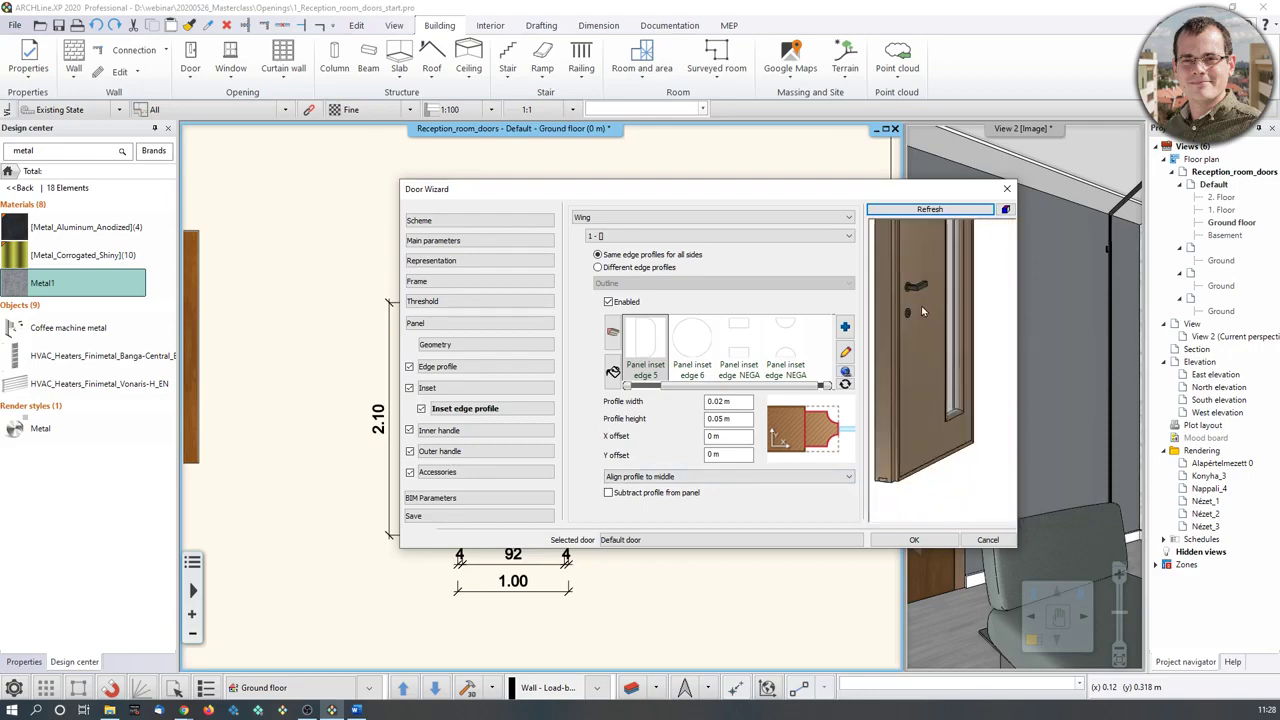
{"action": "scroll", "coordinate": [914, 293], "scroll_direction": "up", "scroll_amount": 1}
{"action": "scroll", "coordinate": [914, 289], "scroll_direction": "up", "scroll_amount": 2}
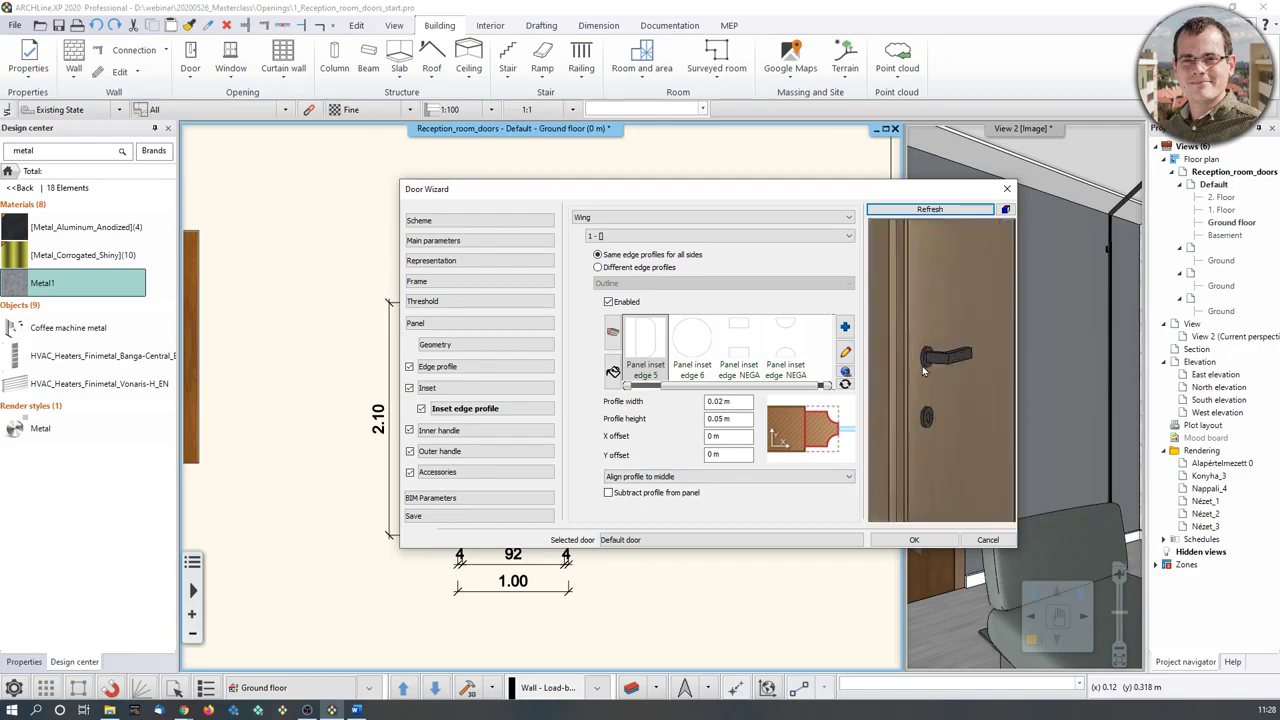
{"action": "left_click", "coordinate": [466, 433]}
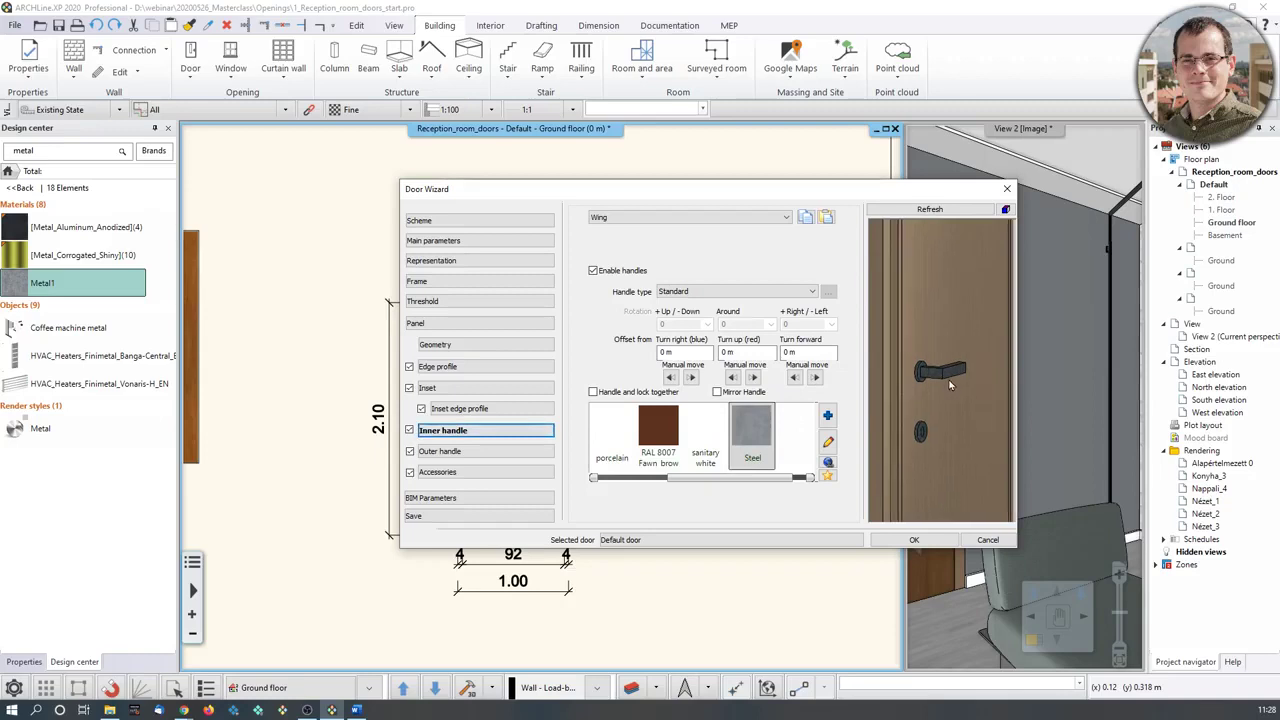
{"action": "left_click", "coordinate": [828, 416]}
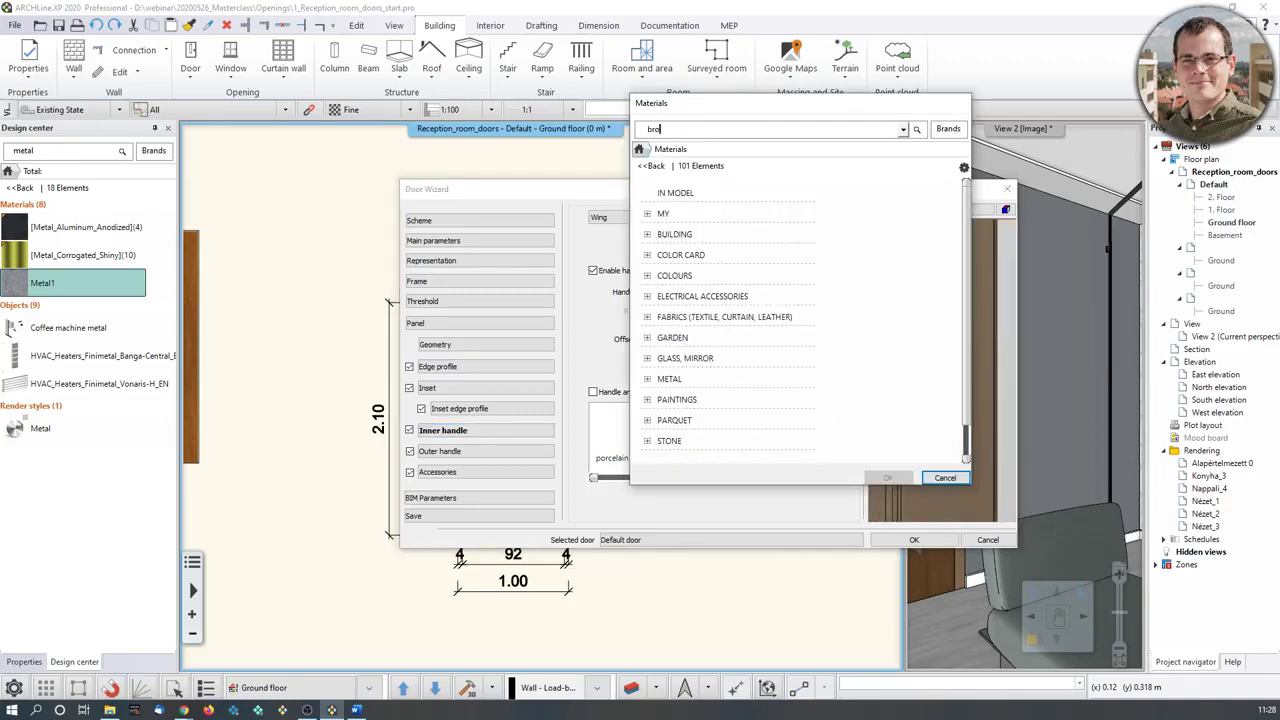
{"action": "type", "text": "bronze"}
{"action": "key", "text": "Return"}
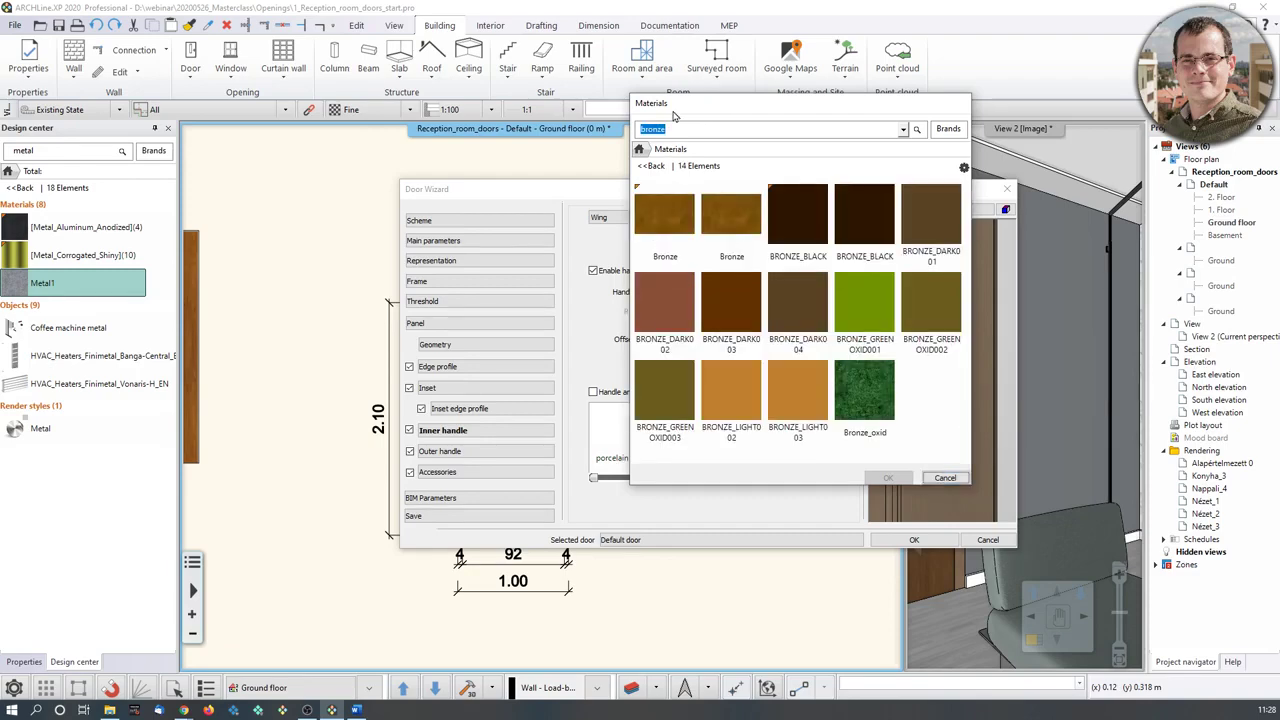
{"action": "left_click", "coordinate": [663, 235]}
{"action": "left_click", "coordinate": [888, 477]}
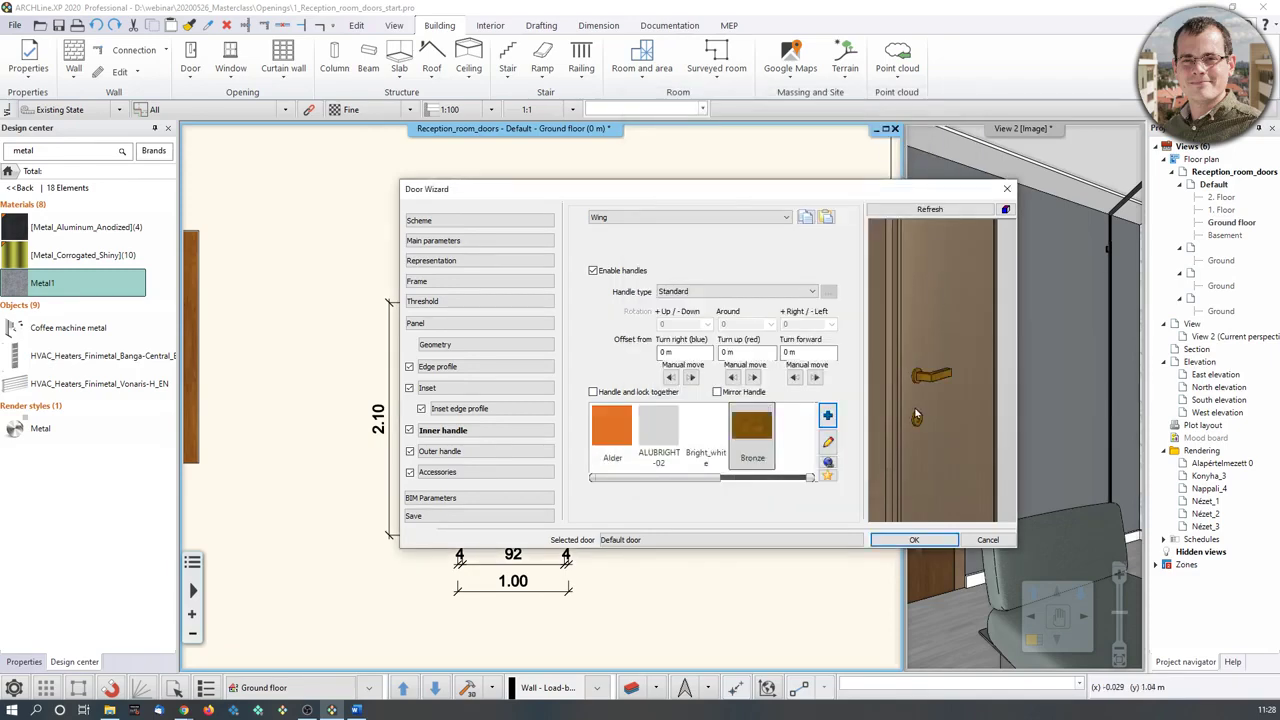
Try the sphere-shaped and circle-shaped types for the inner handle and set it back to Standard.
{"action": "left_click_drag", "start_coordinate": [918, 410], "coordinate": [970, 368]}
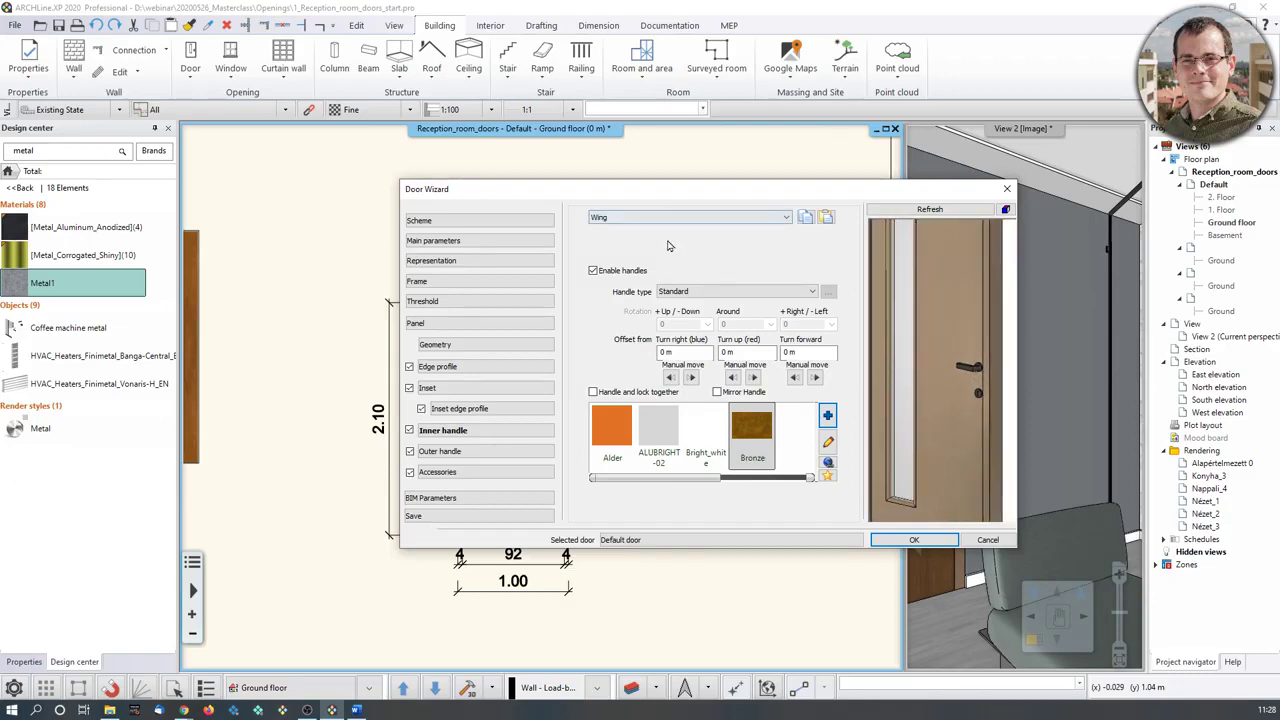
{"action": "left_click", "coordinate": [708, 290]}
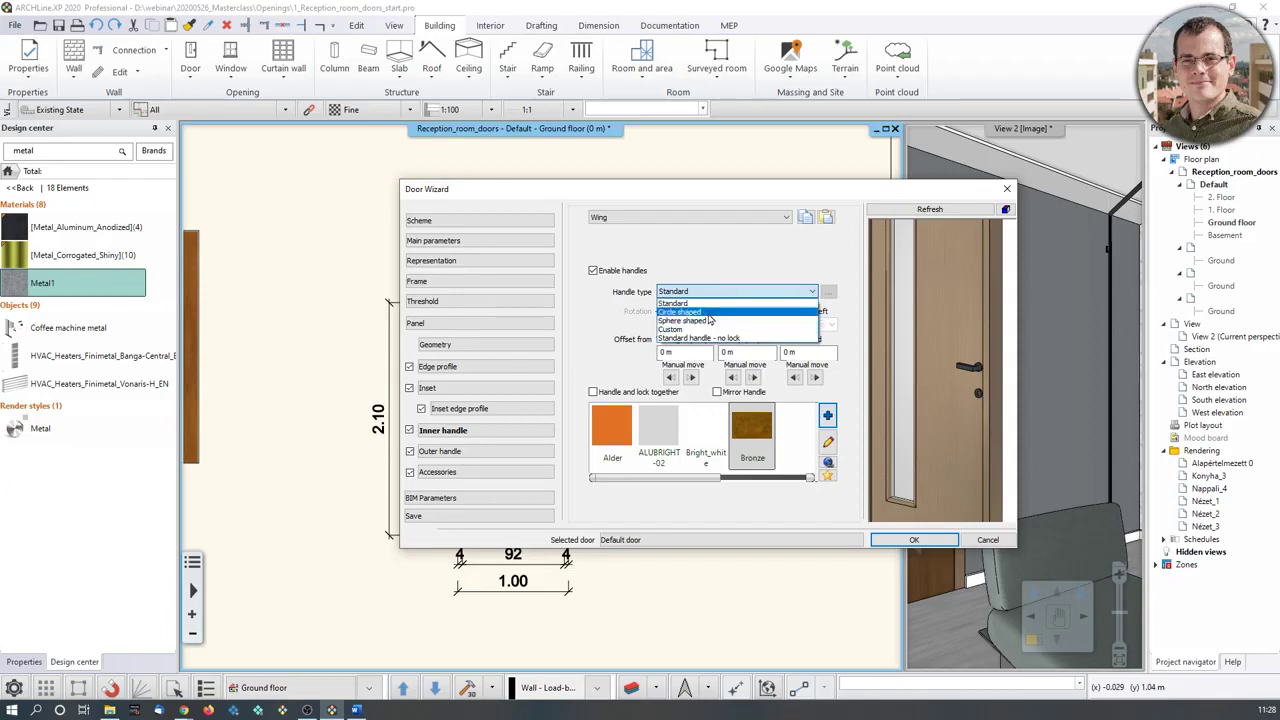
{"action": "left_click", "coordinate": [712, 321]}
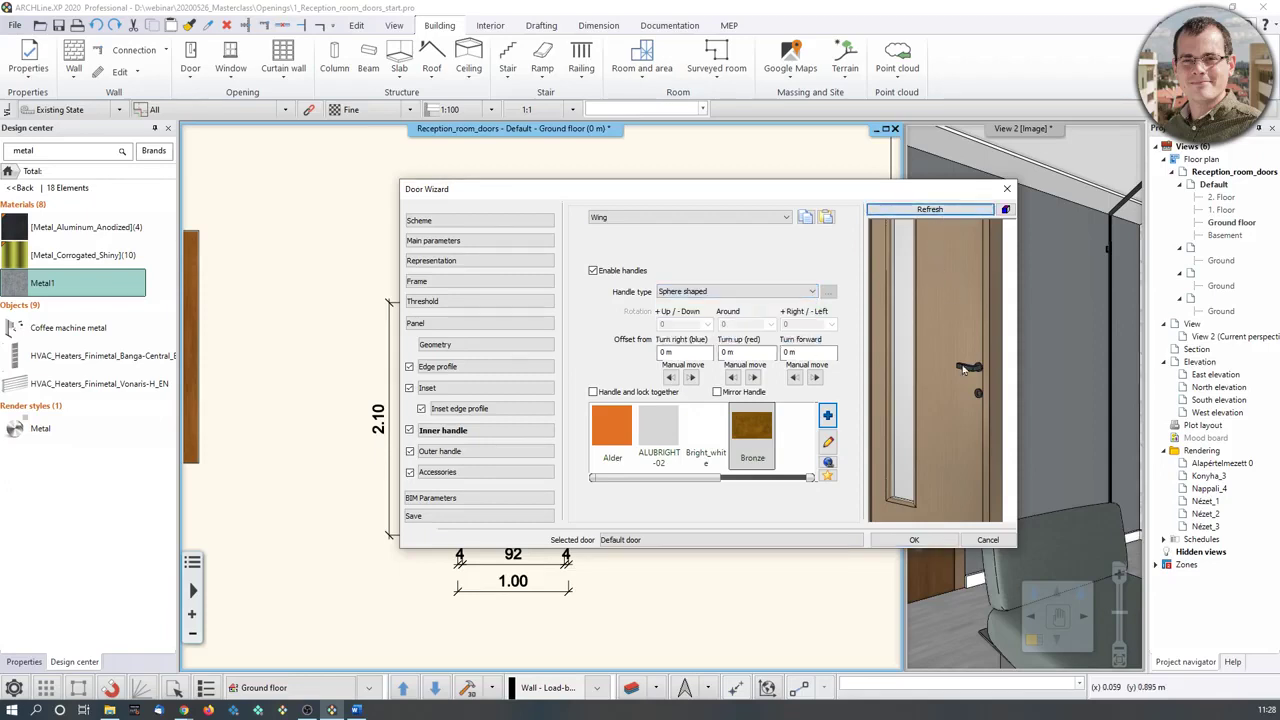
{"action": "left_click_drag", "start_coordinate": [985, 343], "coordinate": [867, 359]}
{"action": "left_click", "coordinate": [727, 293]}
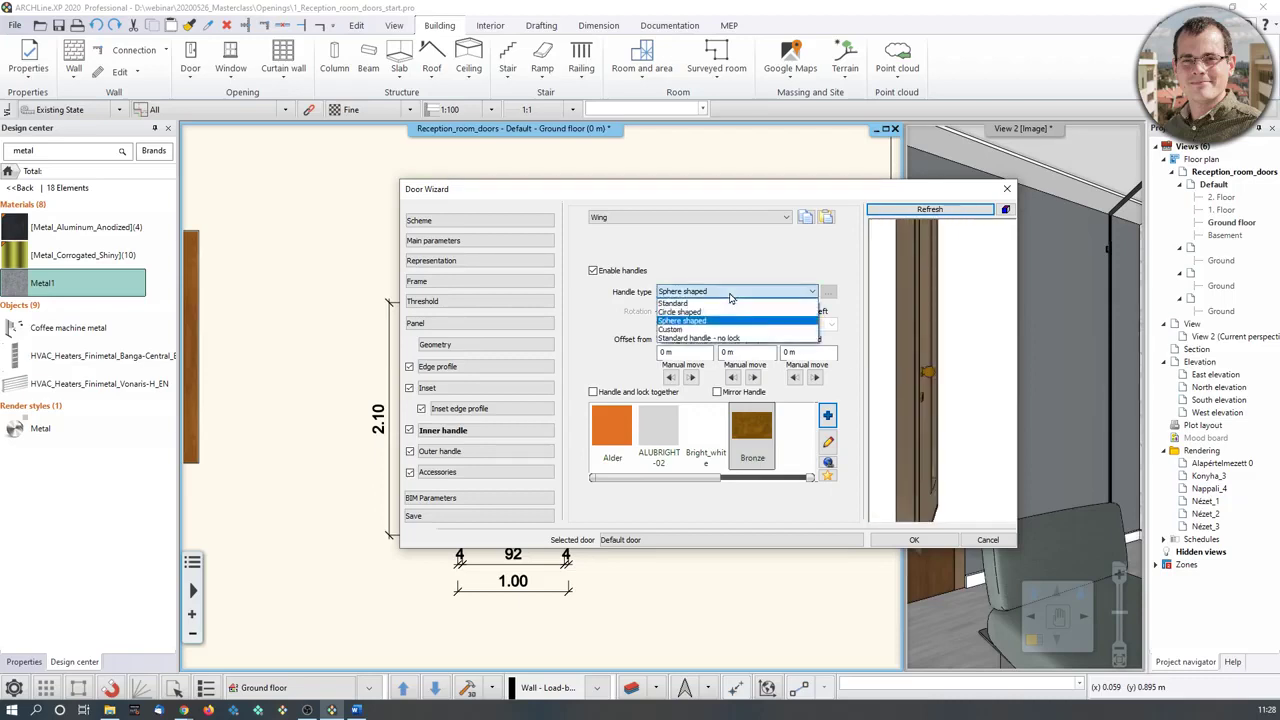
{"action": "left_click", "coordinate": [725, 312]}
{"action": "left_click", "coordinate": [722, 293]}
{"action": "left_click", "coordinate": [722, 304]}
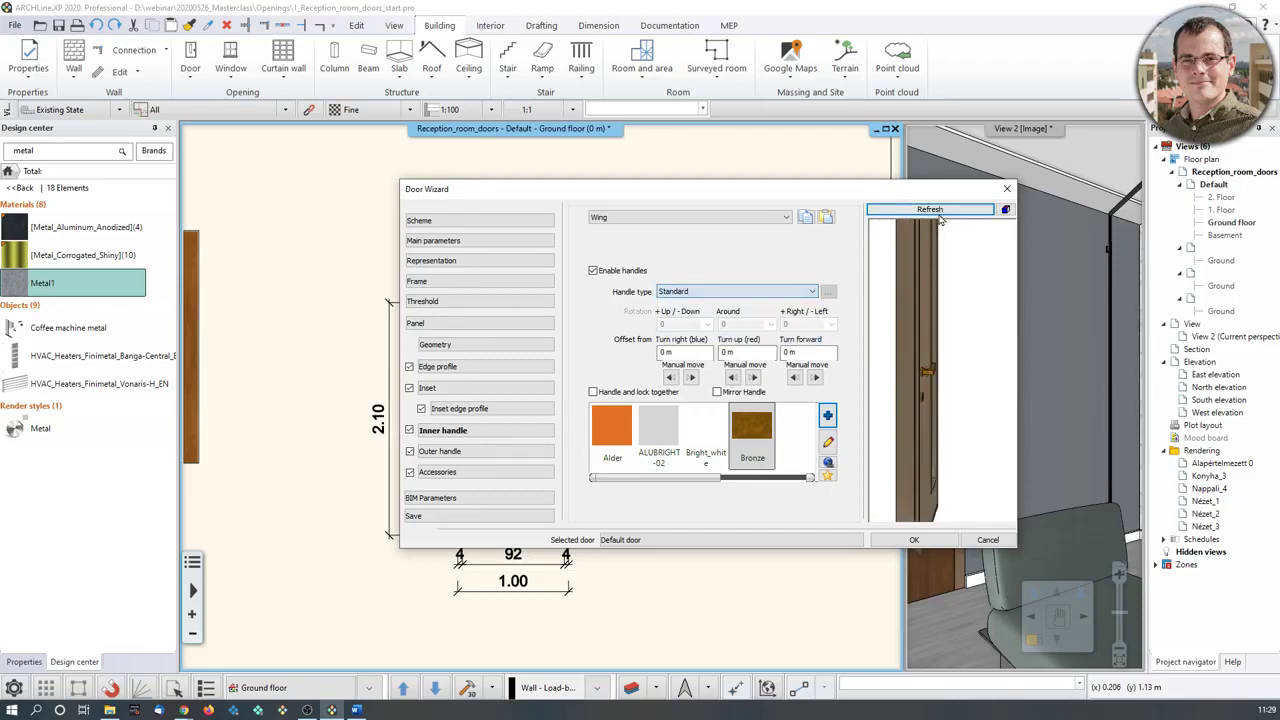
Set the outer handle's type to Sphere shaped.
{"action": "left_click", "coordinate": [465, 453]}
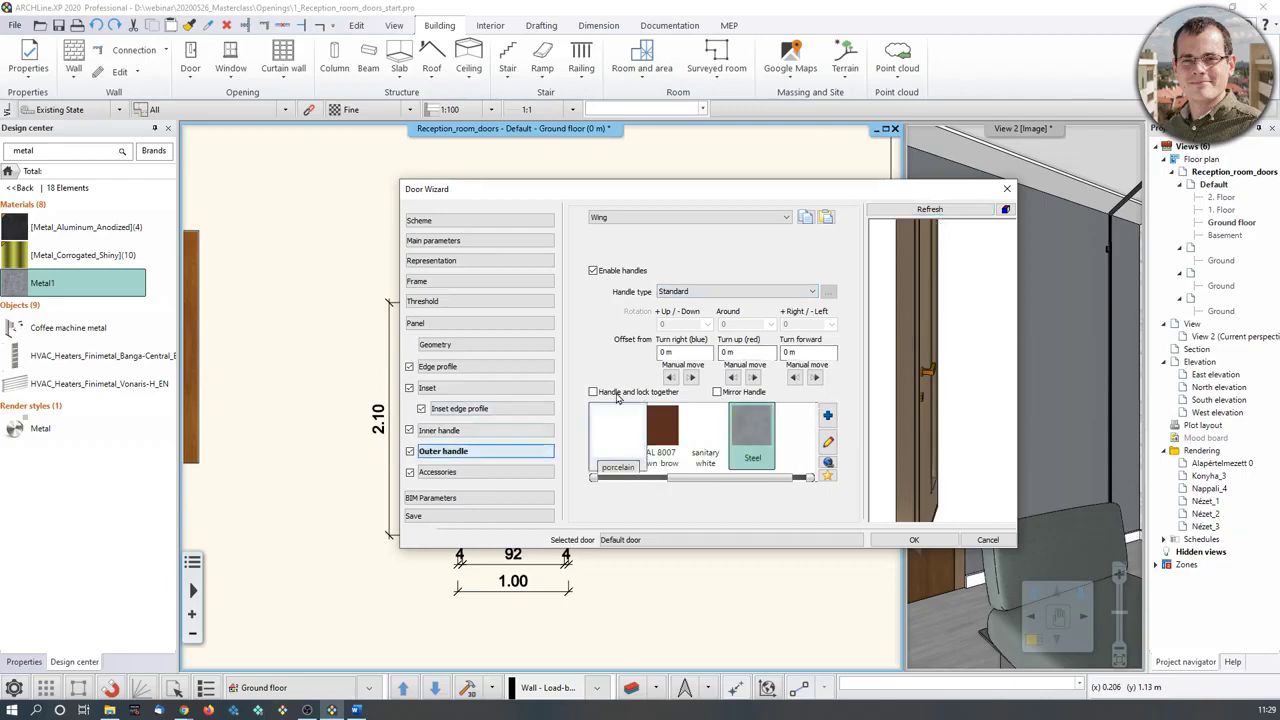
{"action": "left_click", "coordinate": [711, 294]}
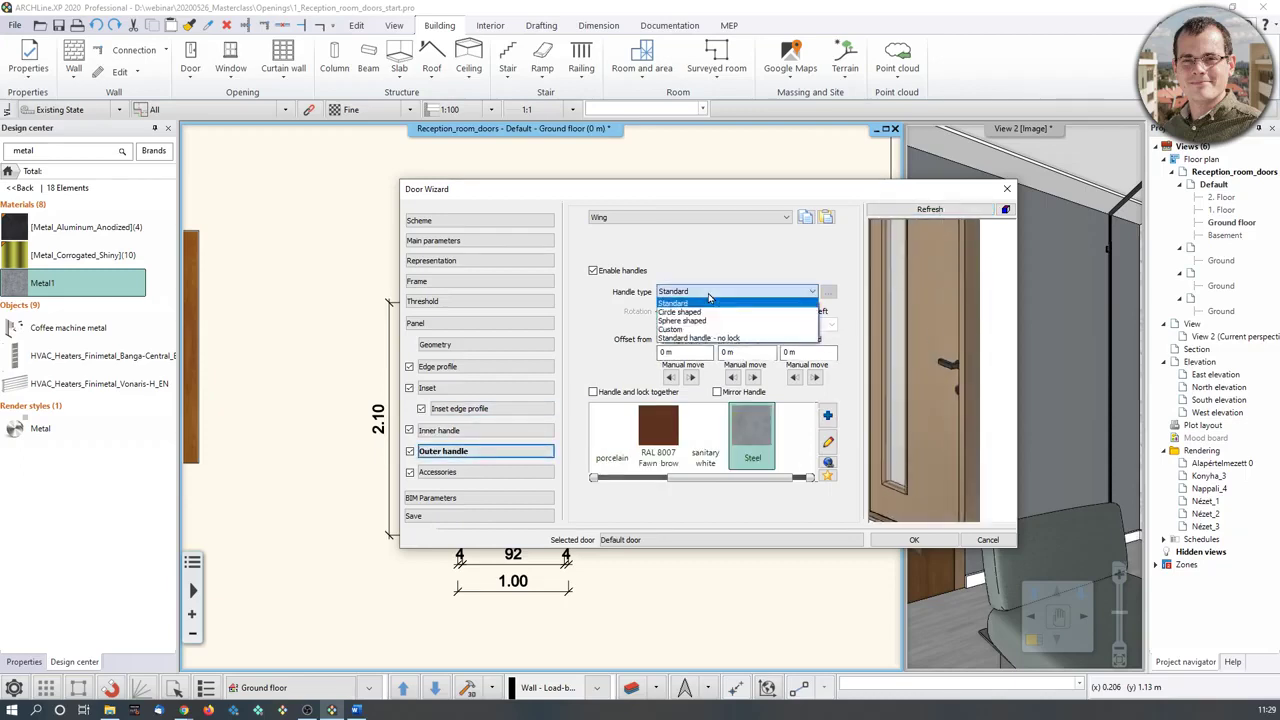
{"action": "left_click", "coordinate": [724, 322]}
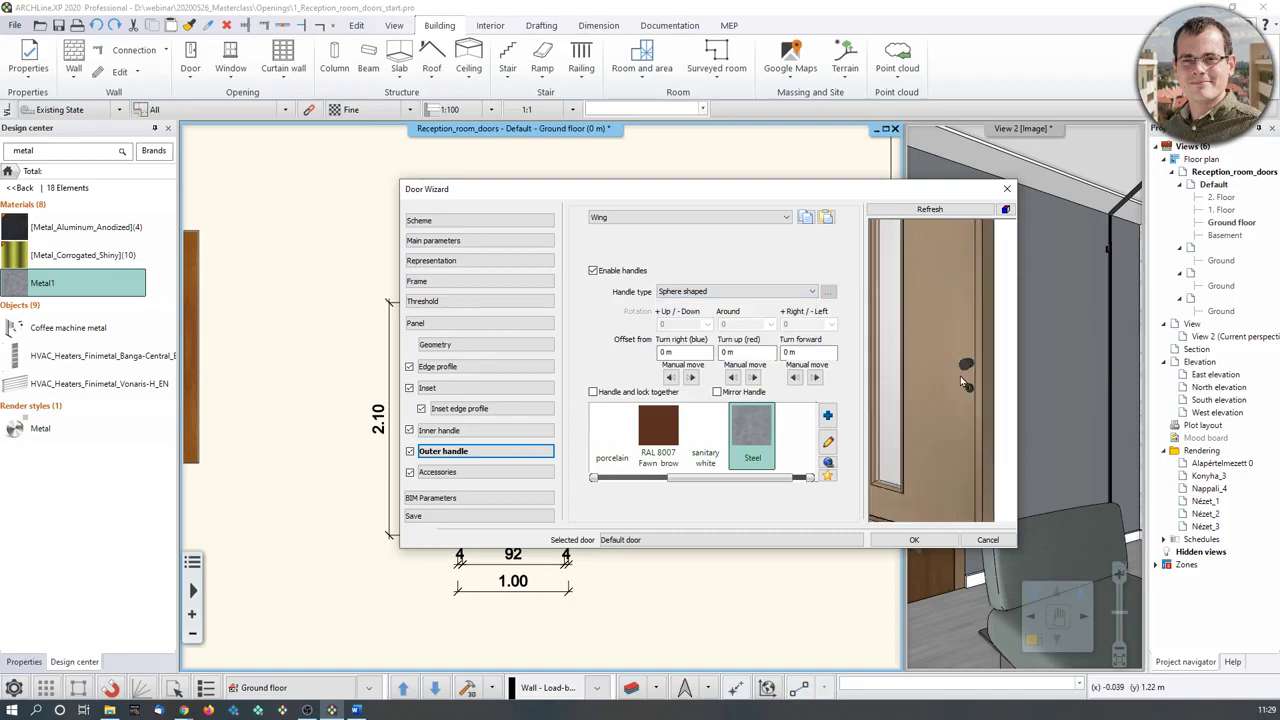
Find bronze in the material library and assign the Bronze material to the outer handle.
{"action": "left_click_drag", "start_coordinate": [776, 479], "coordinate": [805, 481]}
{"action": "left_click", "coordinate": [828, 415]}
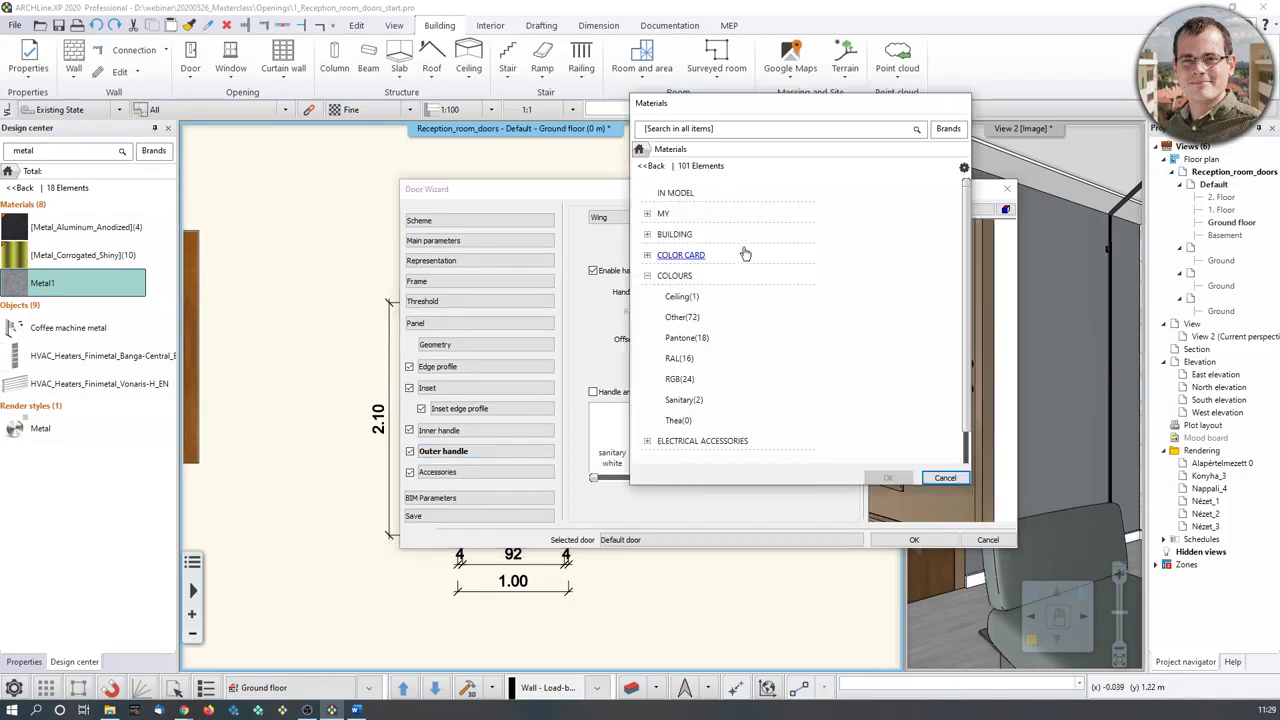
{"action": "left_click", "coordinate": [642, 150]}
{"action": "left_click", "coordinate": [673, 131]}
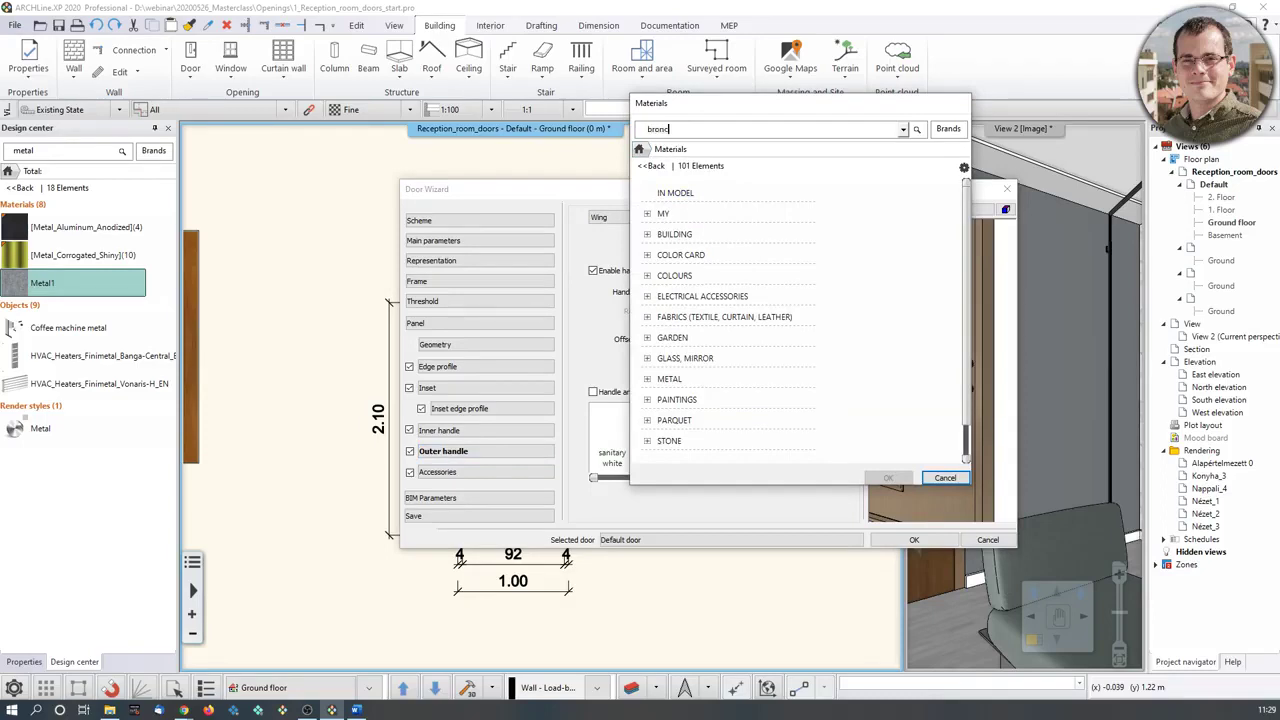
{"action": "type", "text": "bronze"}
{"action": "key", "text": "Return"}
{"action": "left_click", "coordinate": [664, 214]}
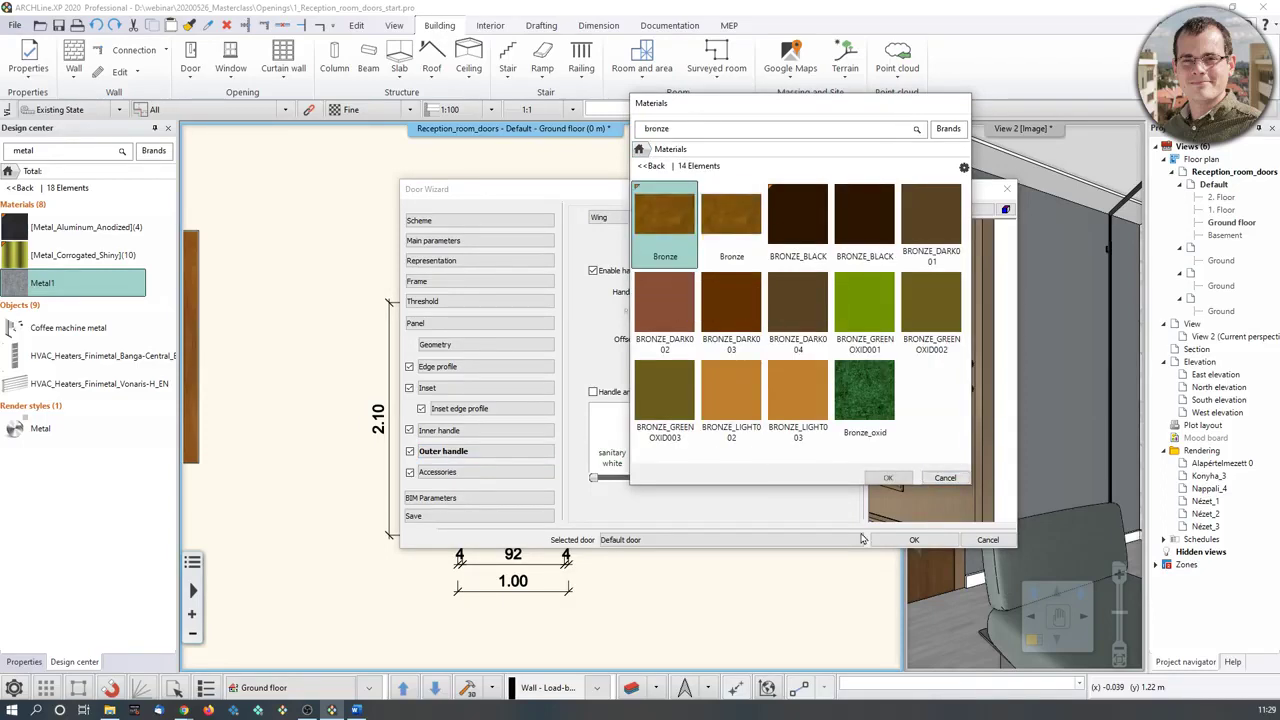
{"action": "left_click", "coordinate": [888, 477]}
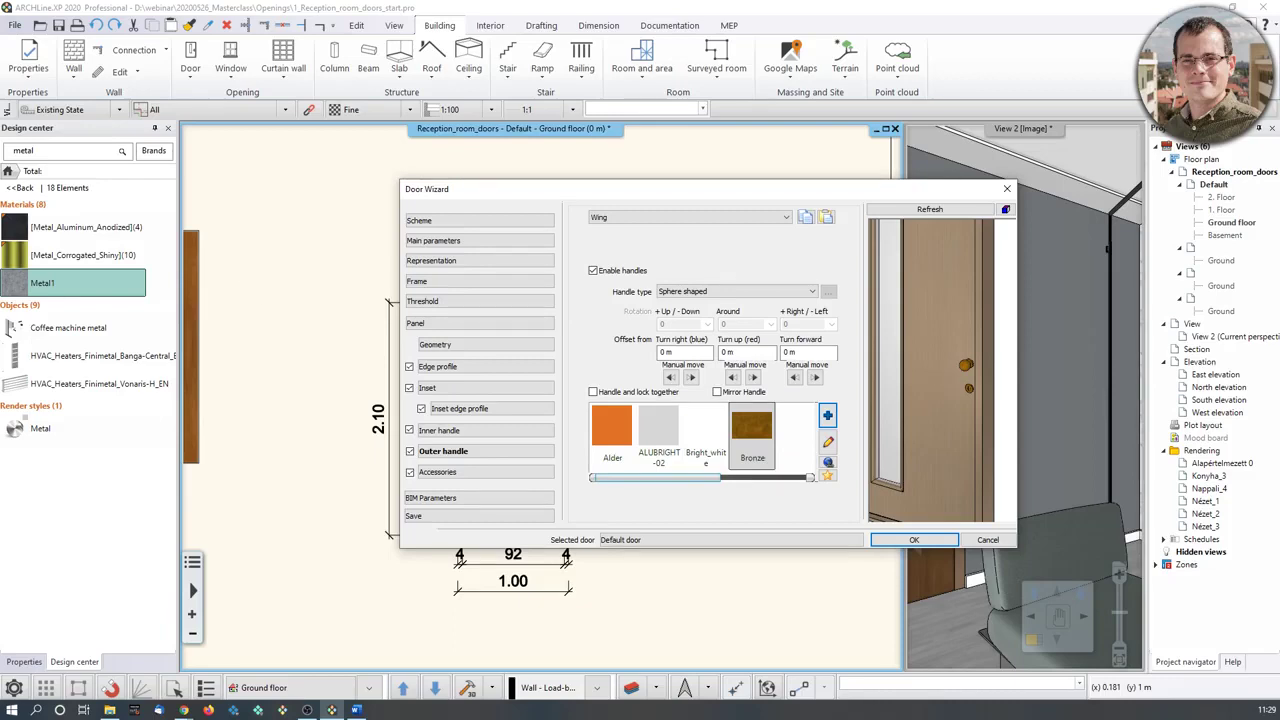
Save the door to the library as Jafholz_door_webinar with category INDOOR, subcategory Single and producer Jafholz.
{"action": "left_click", "coordinate": [480, 515]}
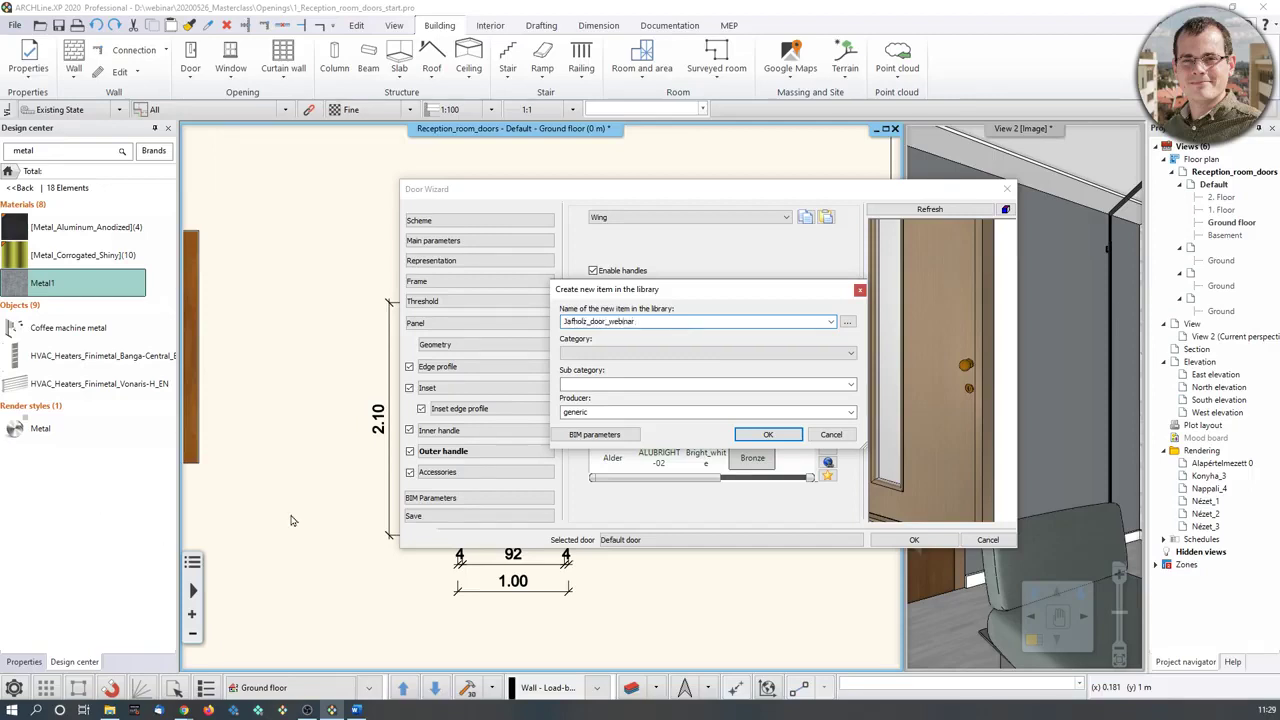
{"action": "left_click", "coordinate": [595, 353]}
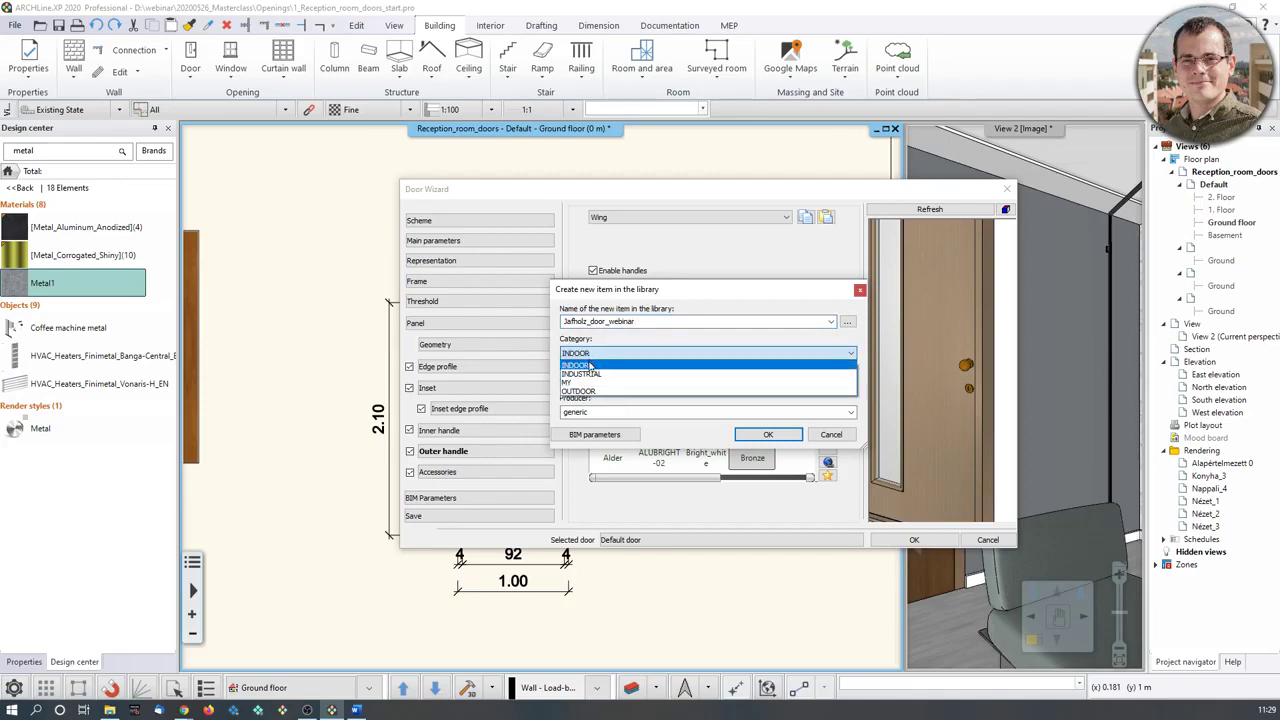
{"action": "left_click", "coordinate": [589, 364]}
{"action": "left_click_drag", "start_coordinate": [614, 384], "coordinate": [481, 376]}
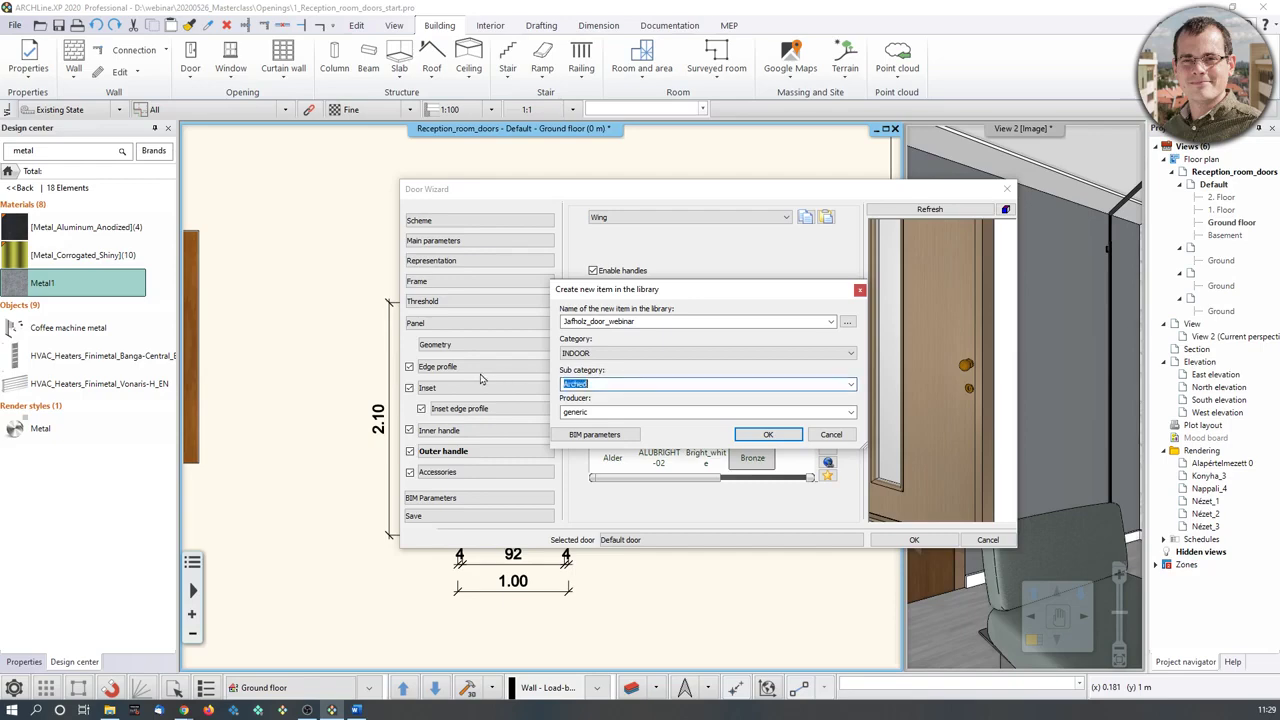
{"action": "type", "text": "Singe"}
{"action": "key", "text": "BackSpace"}
{"action": "left_click", "coordinate": [601, 411]}
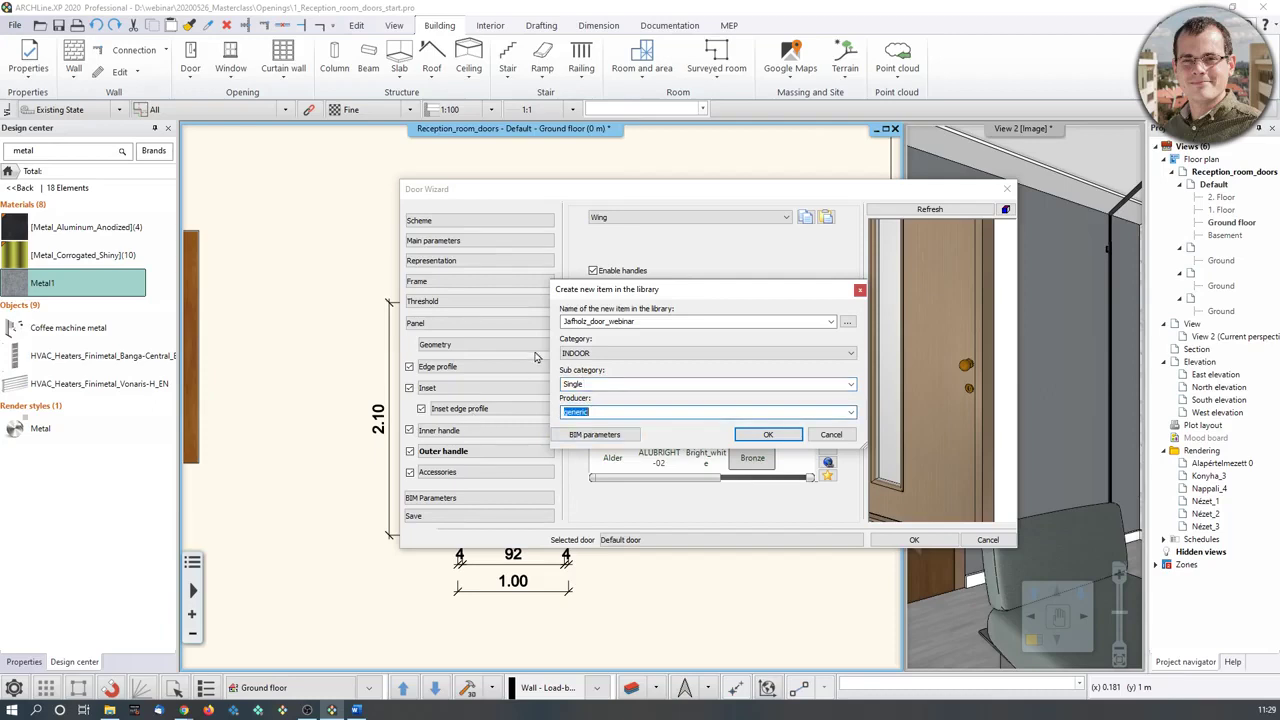
{"action": "type", "text": "Jafholz"}
{"action": "left_click", "coordinate": [768, 436]}
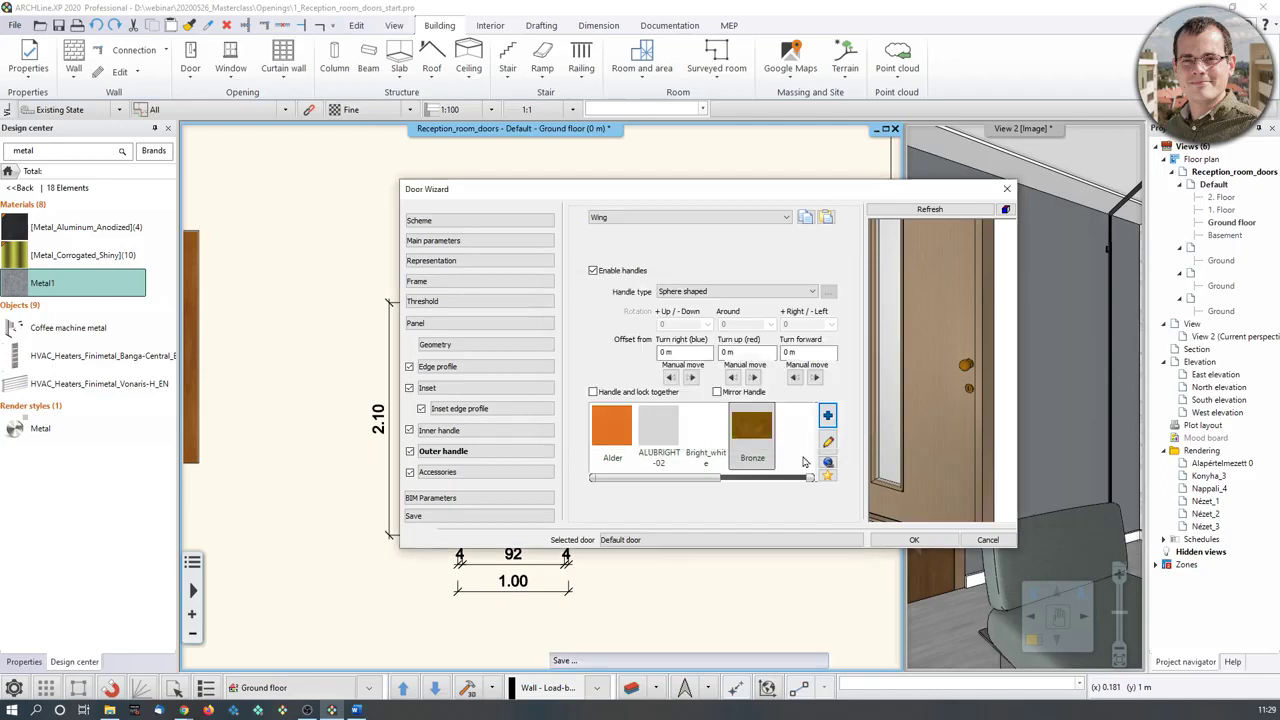
Accept the wizard's door, overwrite the library object of the same name, and leave door placement without inserting one.
{"action": "left_click", "coordinate": [913, 540]}
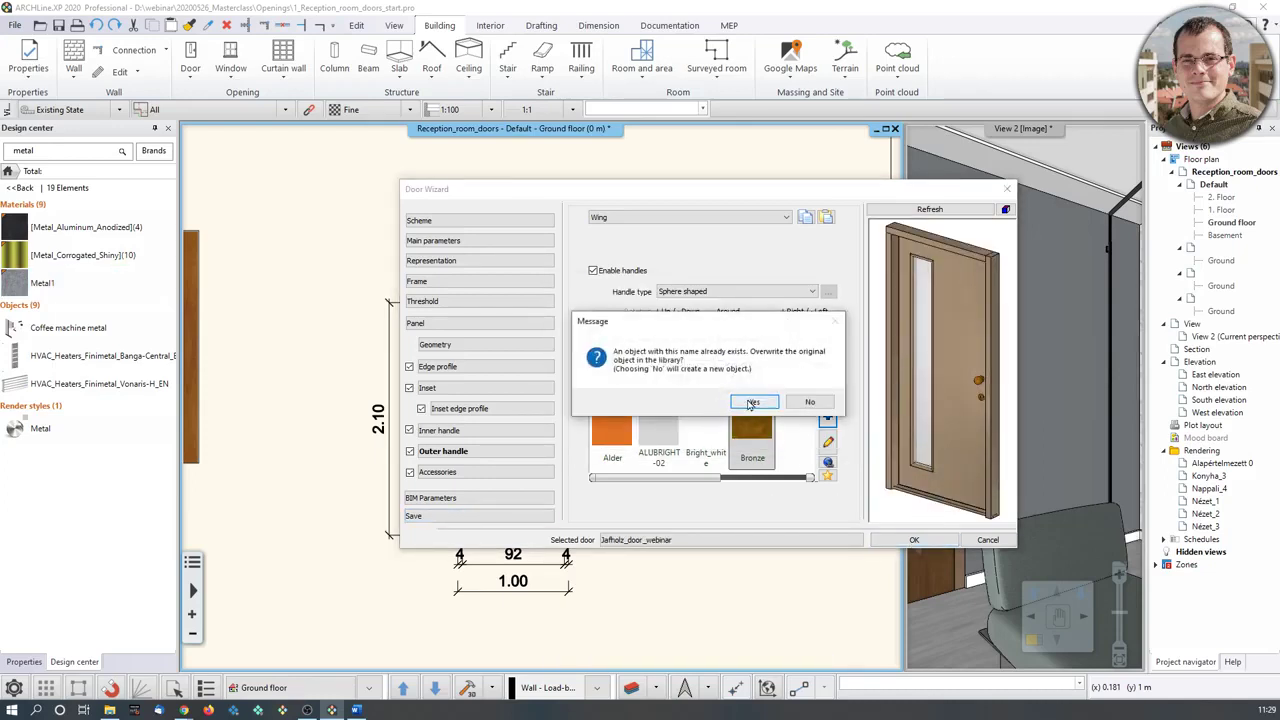
{"action": "left_click", "coordinate": [754, 403]}
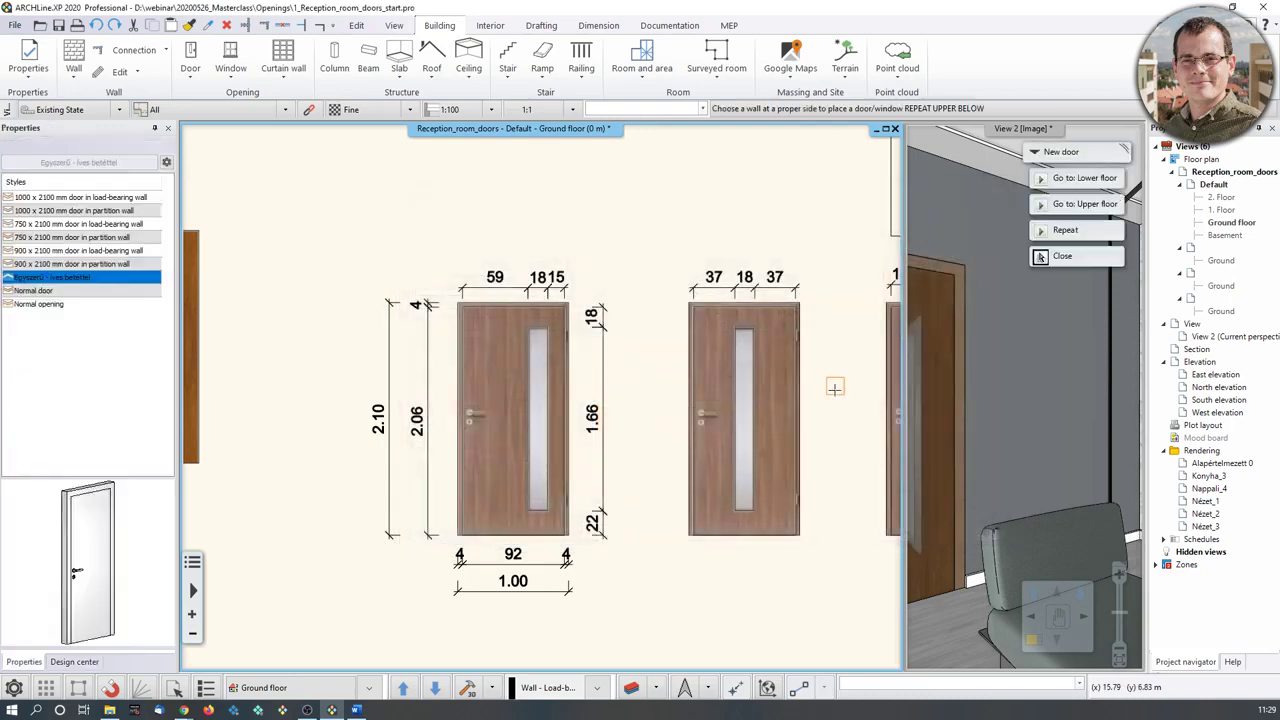
{"action": "key", "text": "Escape"}
{"action": "left_click", "coordinate": [975, 422]}
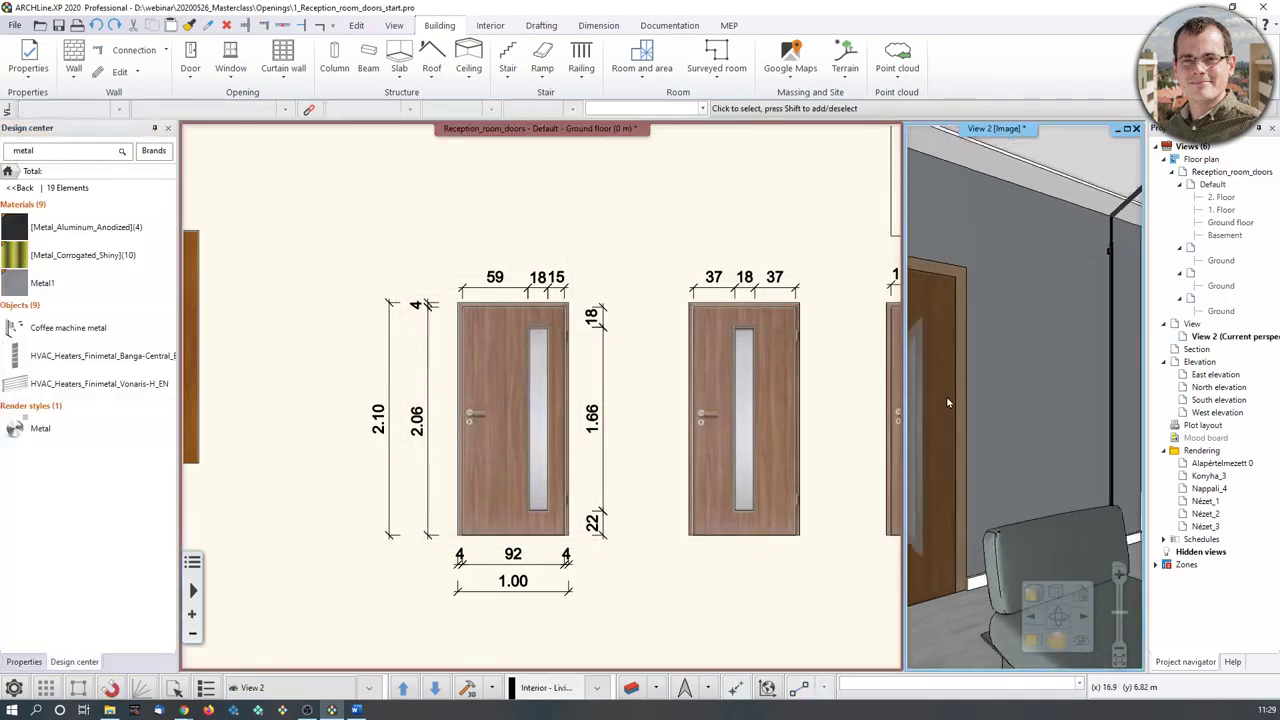
Try deleting the existing door between the living room and the outer corridor, and undo the deletion.
{"action": "middle_click_drag", "start_coordinate": [975, 422], "coordinate": [1050, 399]}
{"action": "middle_click_drag", "start_coordinate": [745, 420], "coordinate": [630, 243]}
{"action": "scroll", "coordinate": [690, 420], "scroll_direction": "down", "scroll_amount": 4}
{"action": "scroll", "coordinate": [783, 385], "scroll_direction": "up", "scroll_amount": 2}
{"action": "left_click", "coordinate": [528, 404]}
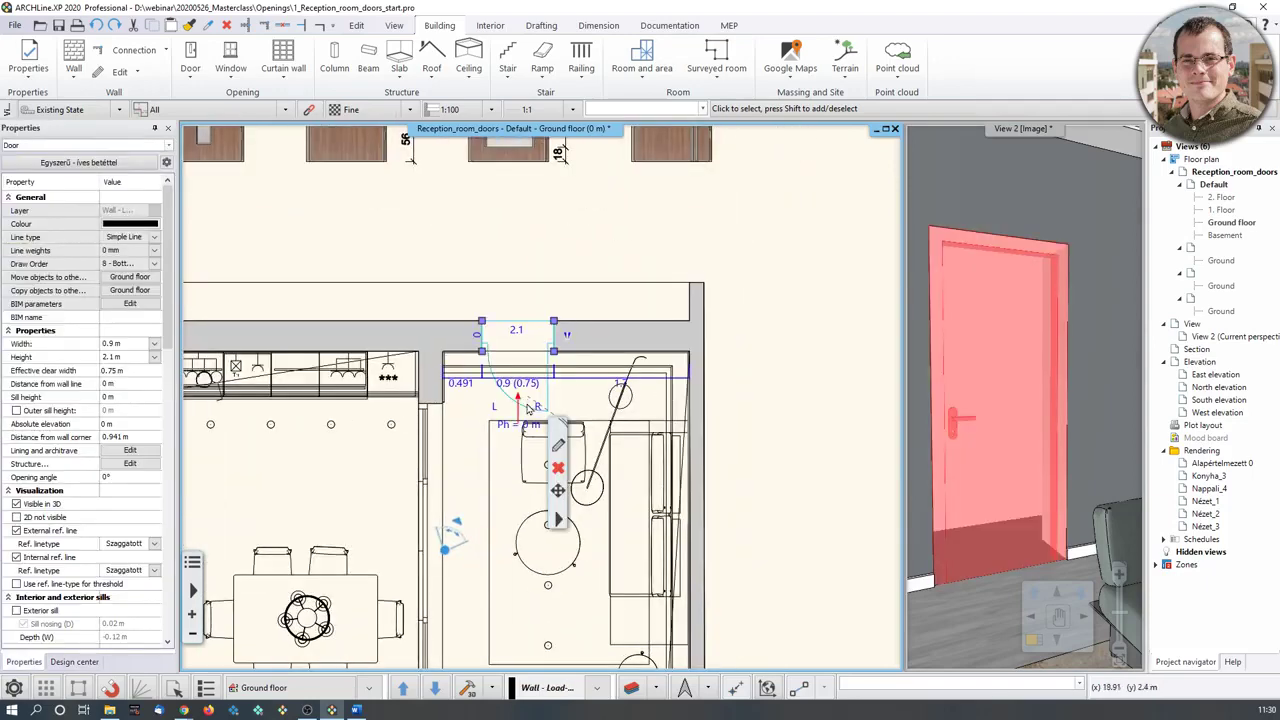
{"action": "key", "text": "Delete"}
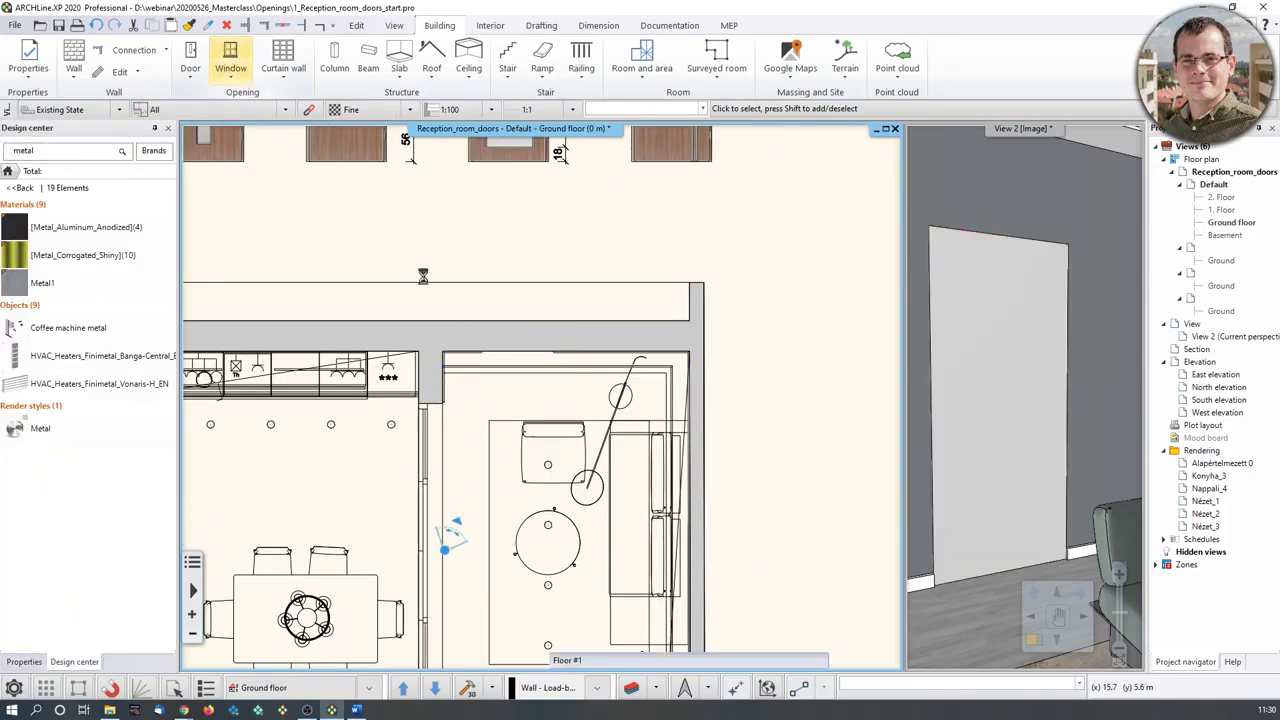
{"action": "key", "text": "ctrl+z"}
Search the door library for jafholz and replace the existing living room door with Jafholz door 11.
{"action": "left_click", "coordinate": [521, 405]}
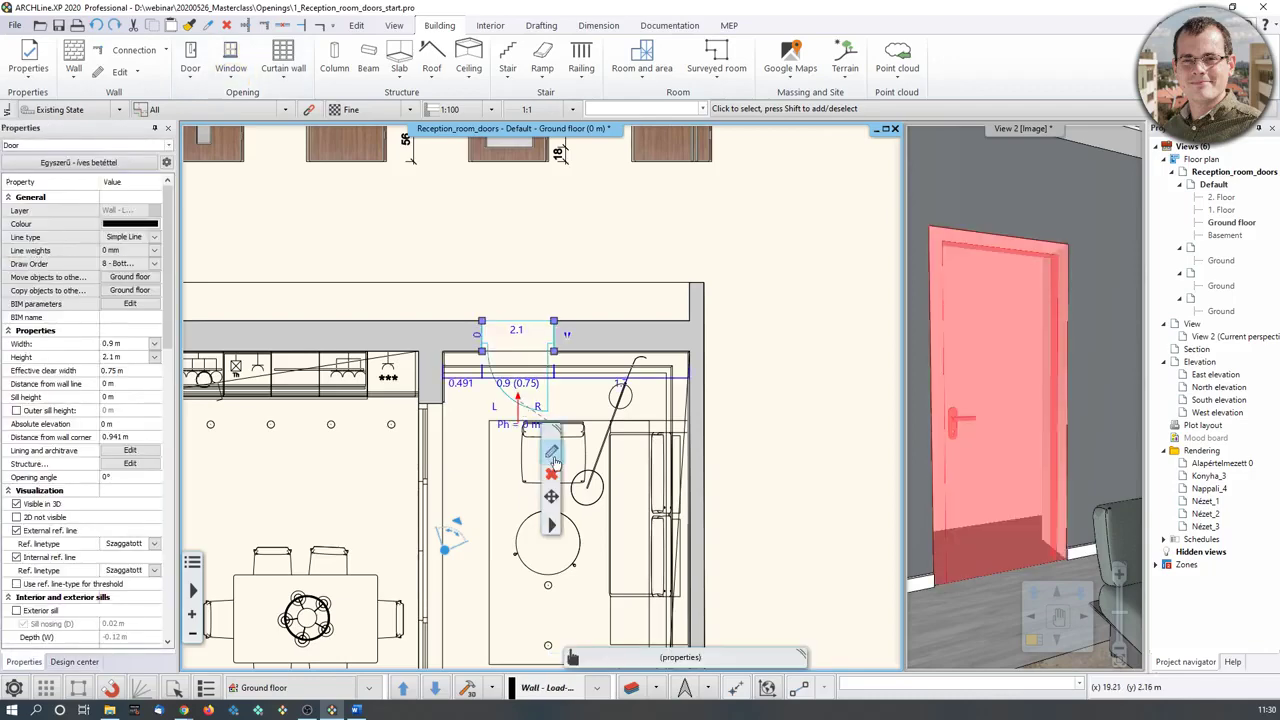
{"action": "left_click", "coordinate": [552, 454]}
{"action": "left_click", "coordinate": [1143, 565]}
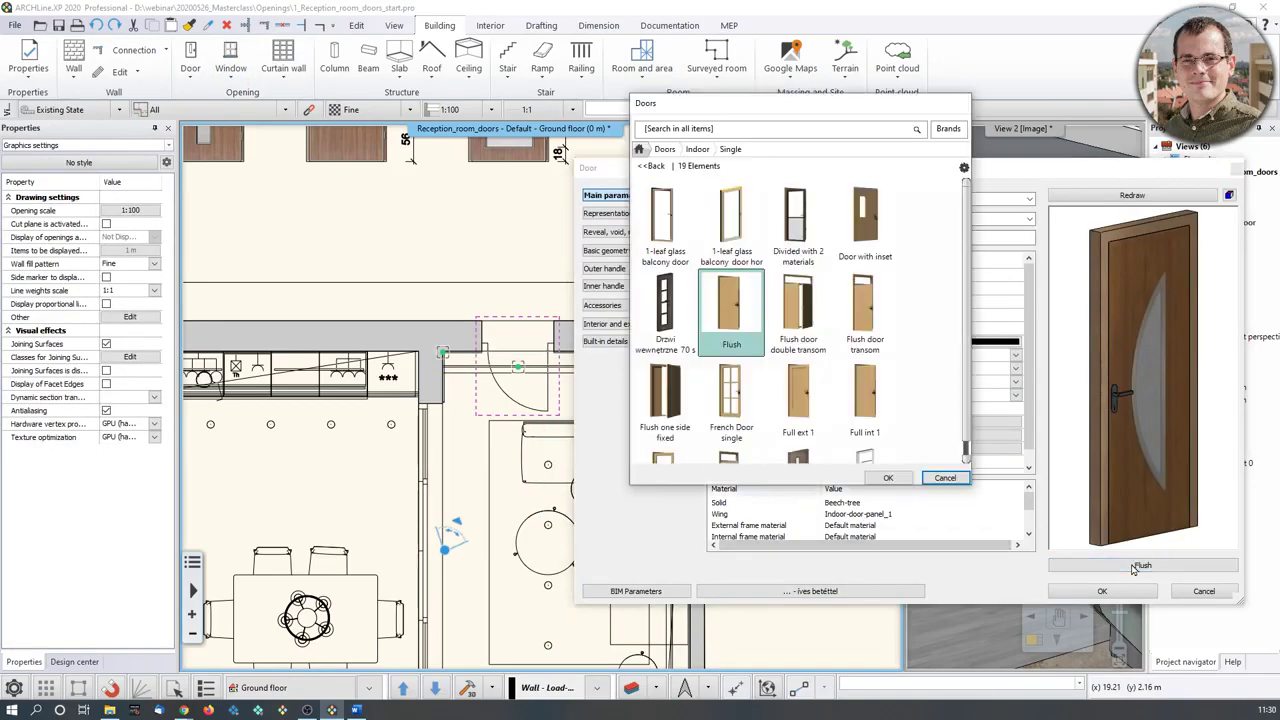
{"action": "left_click", "coordinate": [638, 149]}
{"action": "left_click", "coordinate": [689, 130]}
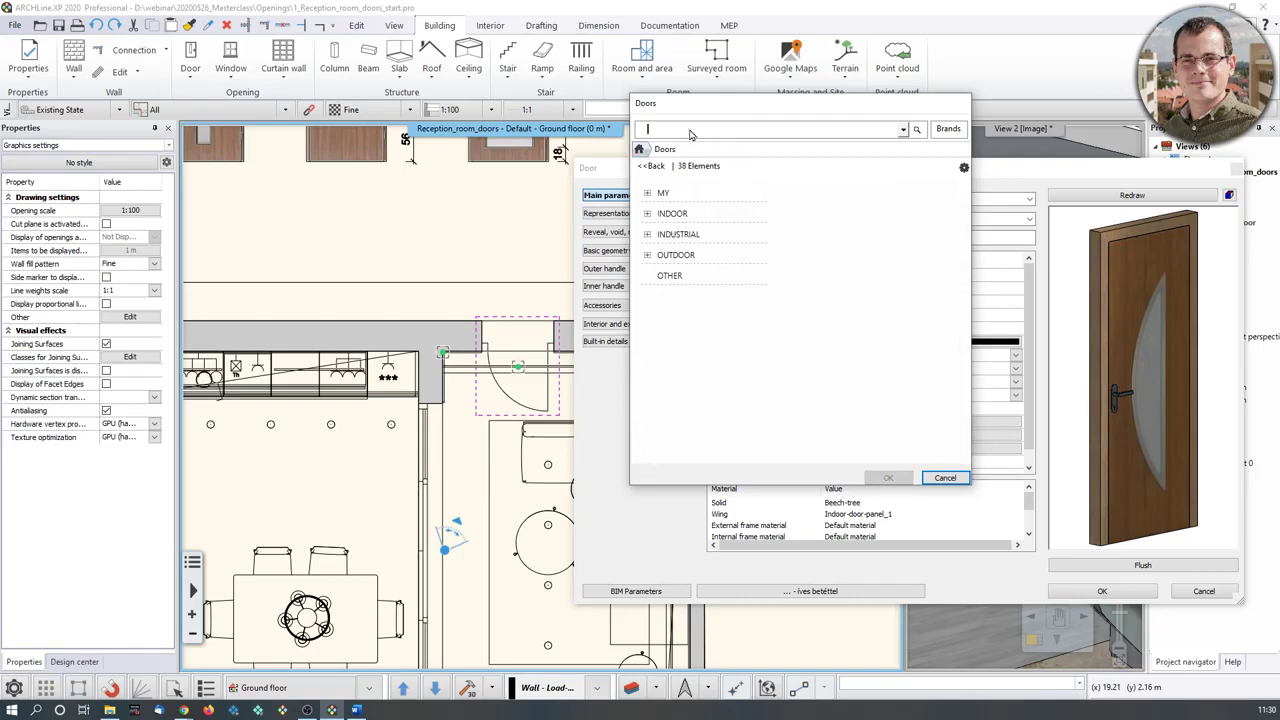
{"action": "type", "text": "jeld"}
{"action": "type", "text": "olz"}
{"action": "key", "text": "Return"}
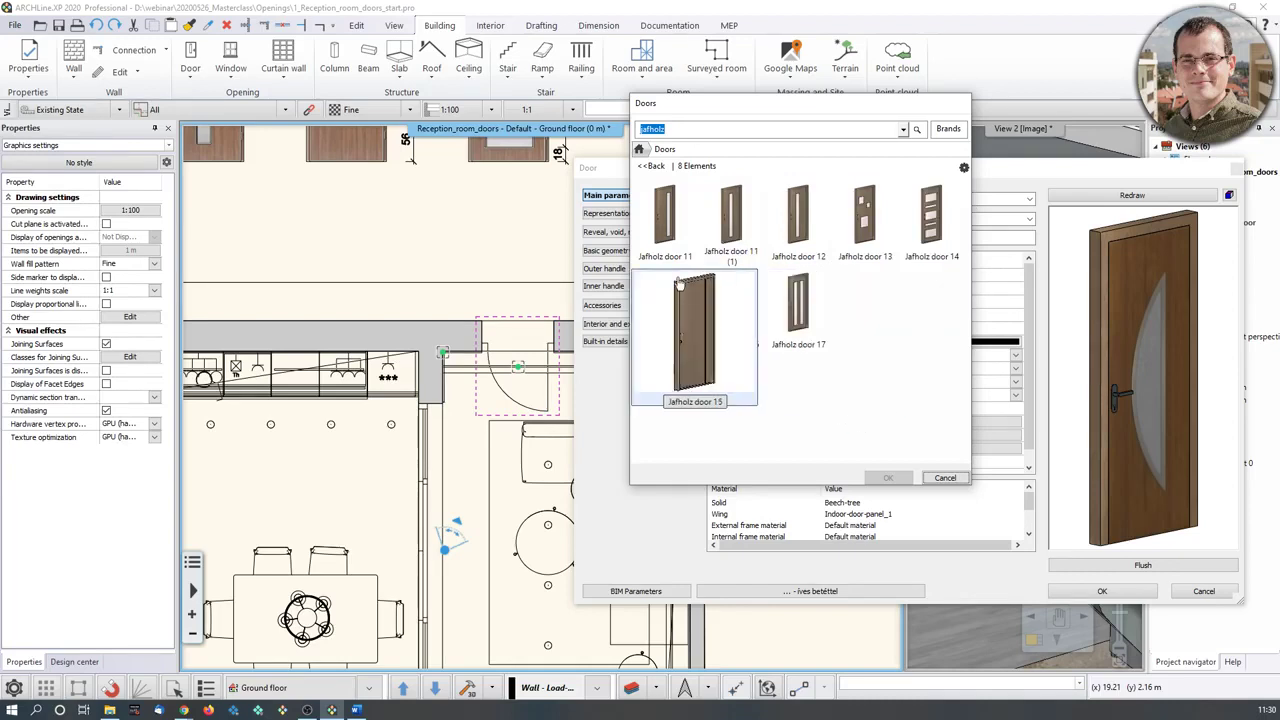
{"action": "left_click", "coordinate": [672, 242]}
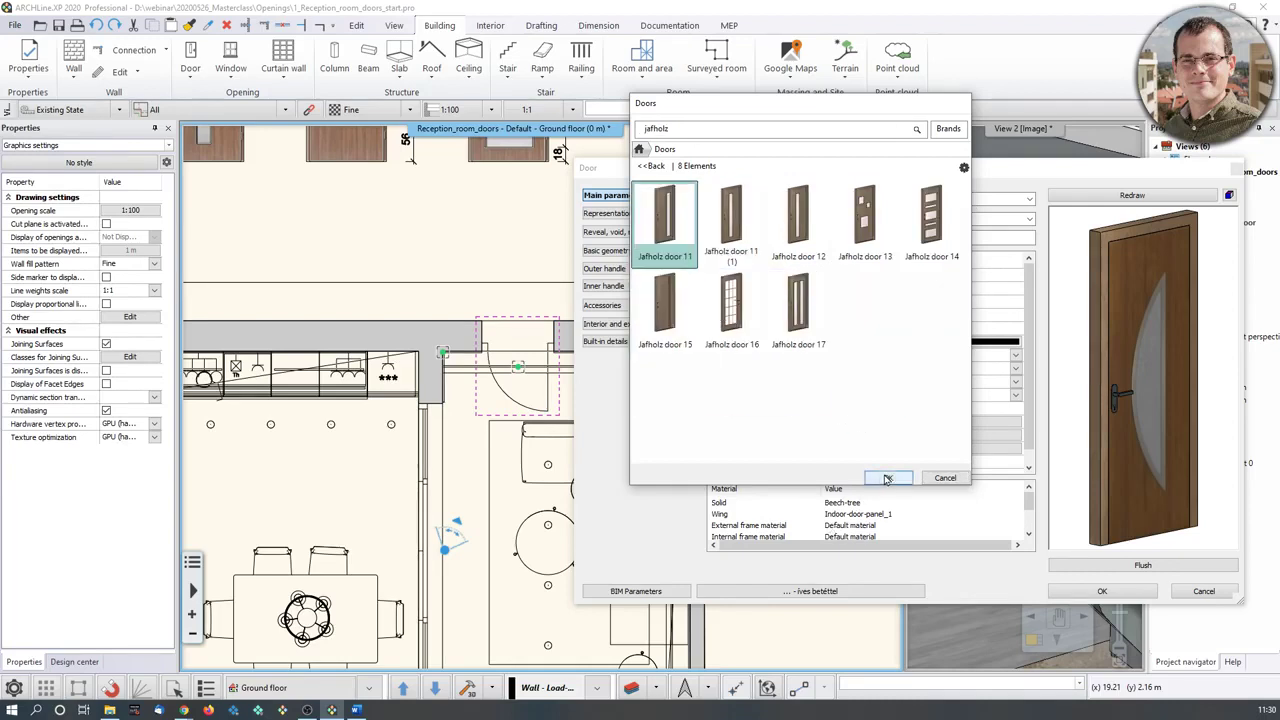
{"action": "left_click", "coordinate": [888, 477]}
{"action": "left_click", "coordinate": [972, 420]}
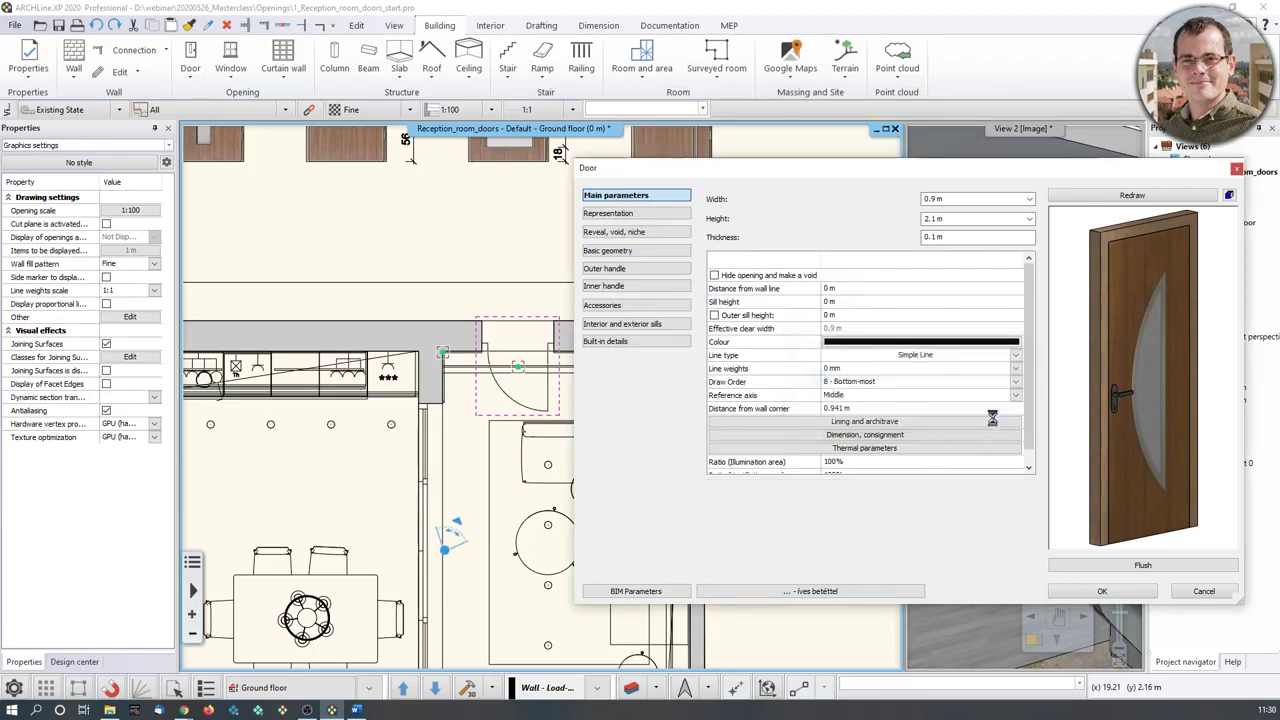
{"action": "left_click", "coordinate": [1102, 591]}
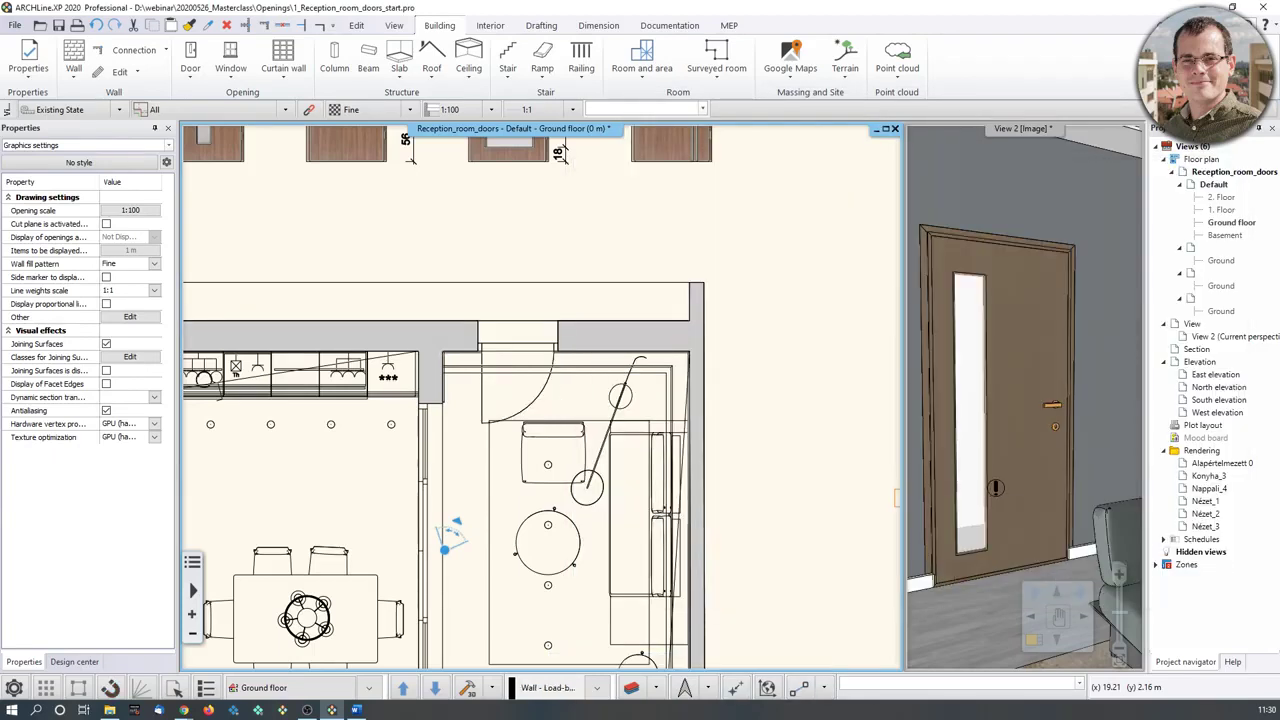
Examine the replaced door's main parameters in its properties dialog and close the dialog without making changes.
{"action": "mouse_move", "coordinate": [1017, 443]}
{"action": "middle_mouse_down"}
{"action": "mouse_move", "coordinate": [992, 427]}
{"action": "mouse_move", "coordinate": [1014, 438]}
{"action": "middle_mouse_up"}
{"action": "scroll", "coordinate": [992, 430], "scroll_direction": "down", "scroll_amount": 2}
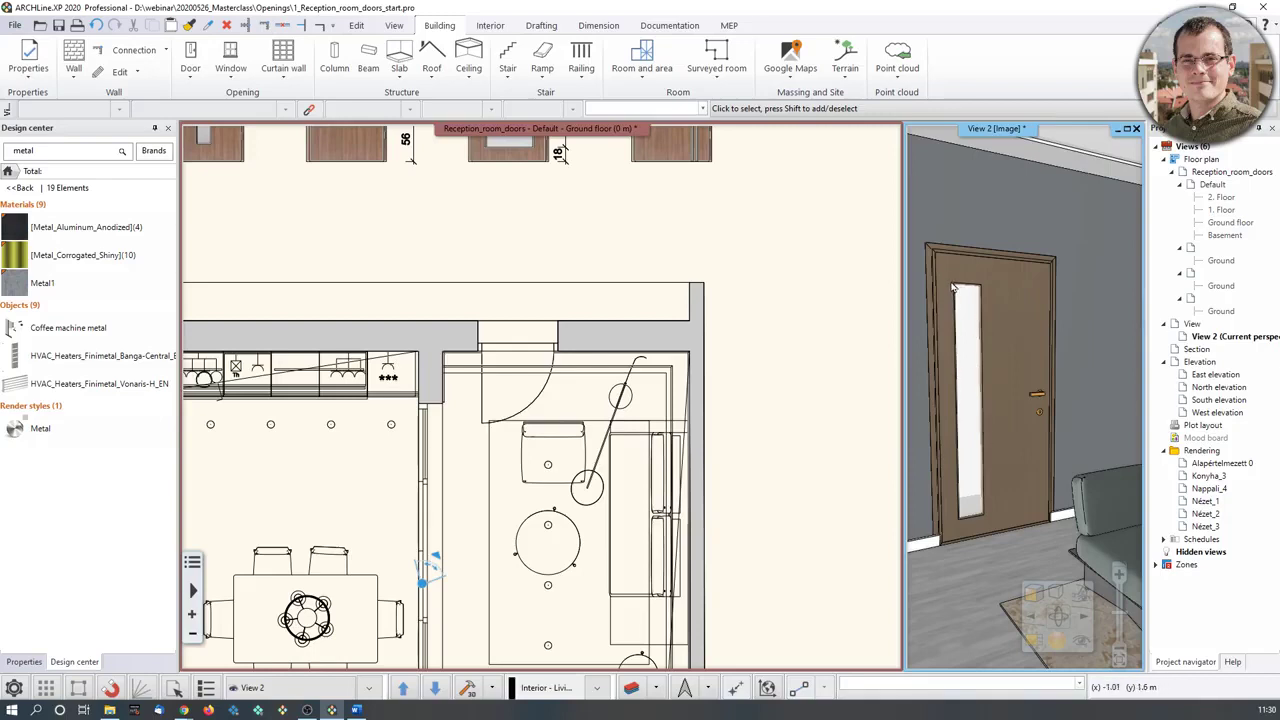
{"action": "middle_click_drag", "start_coordinate": [509, 334], "coordinate": [632, 505]}
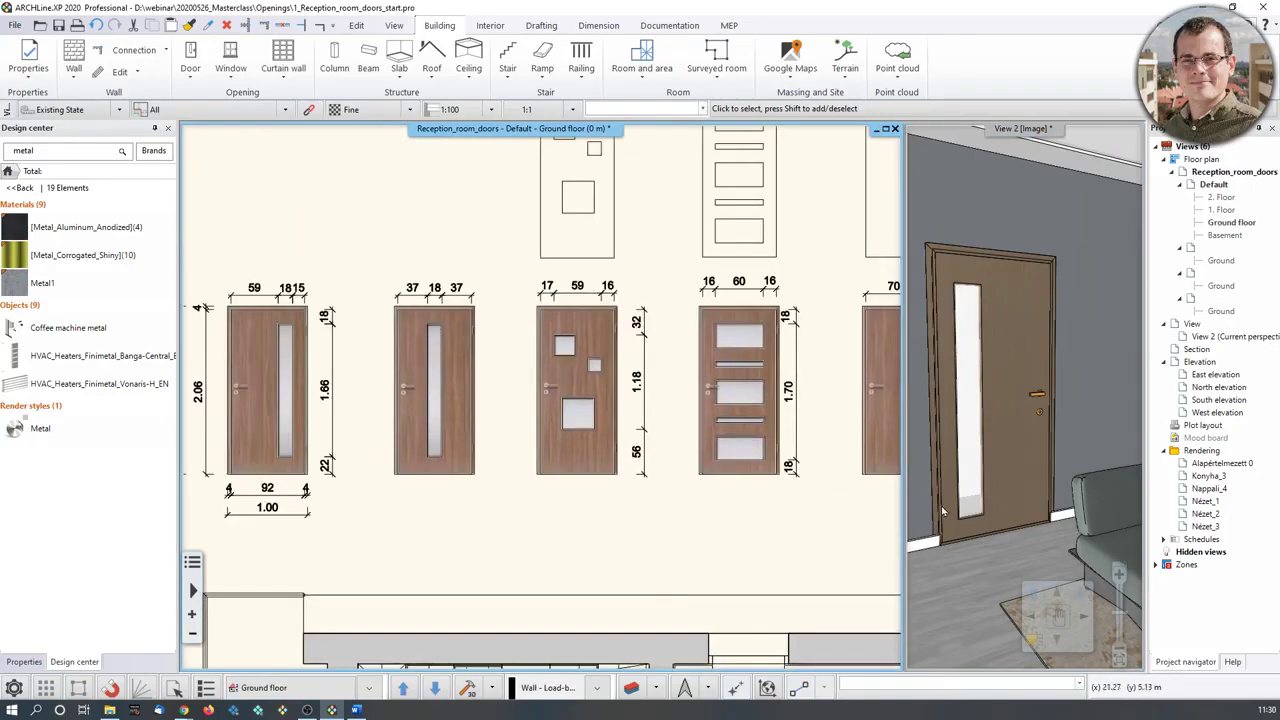
{"action": "middle_click_drag", "start_coordinate": [738, 620], "coordinate": [734, 530]}
{"action": "scroll", "coordinate": [734, 530], "scroll_direction": "up", "scroll_amount": 5}
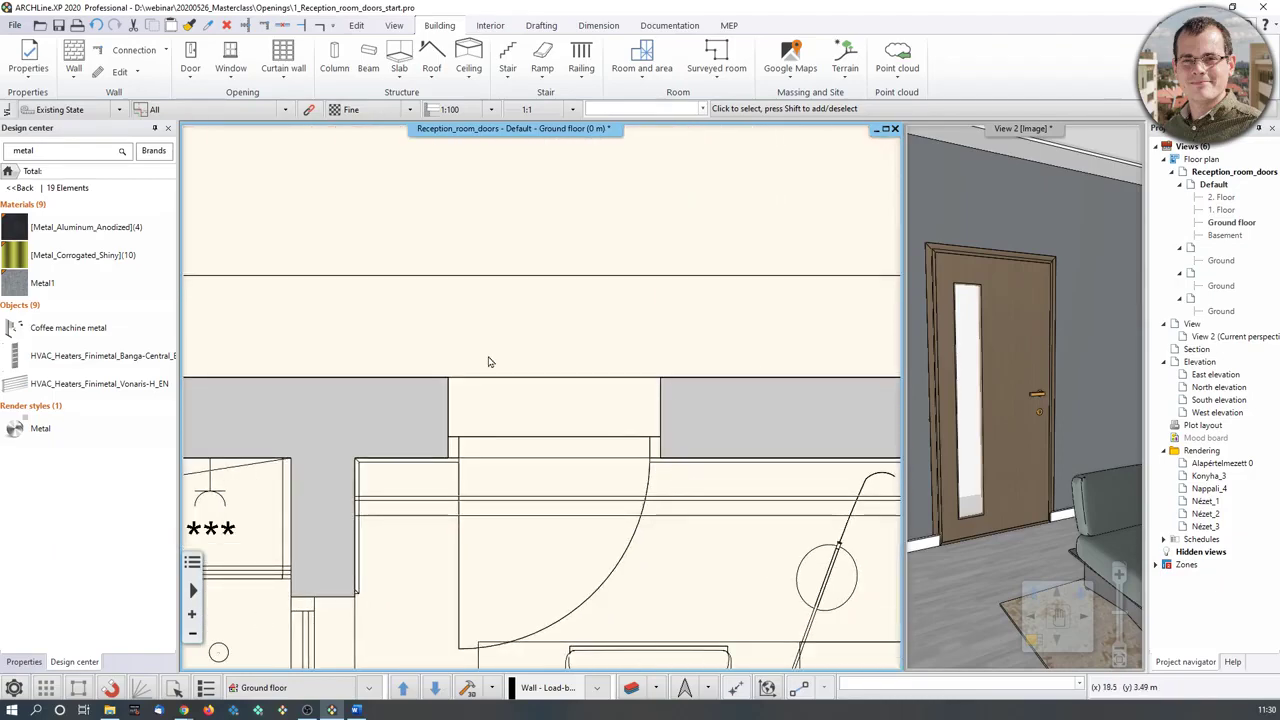
{"action": "left_click", "coordinate": [620, 566]}
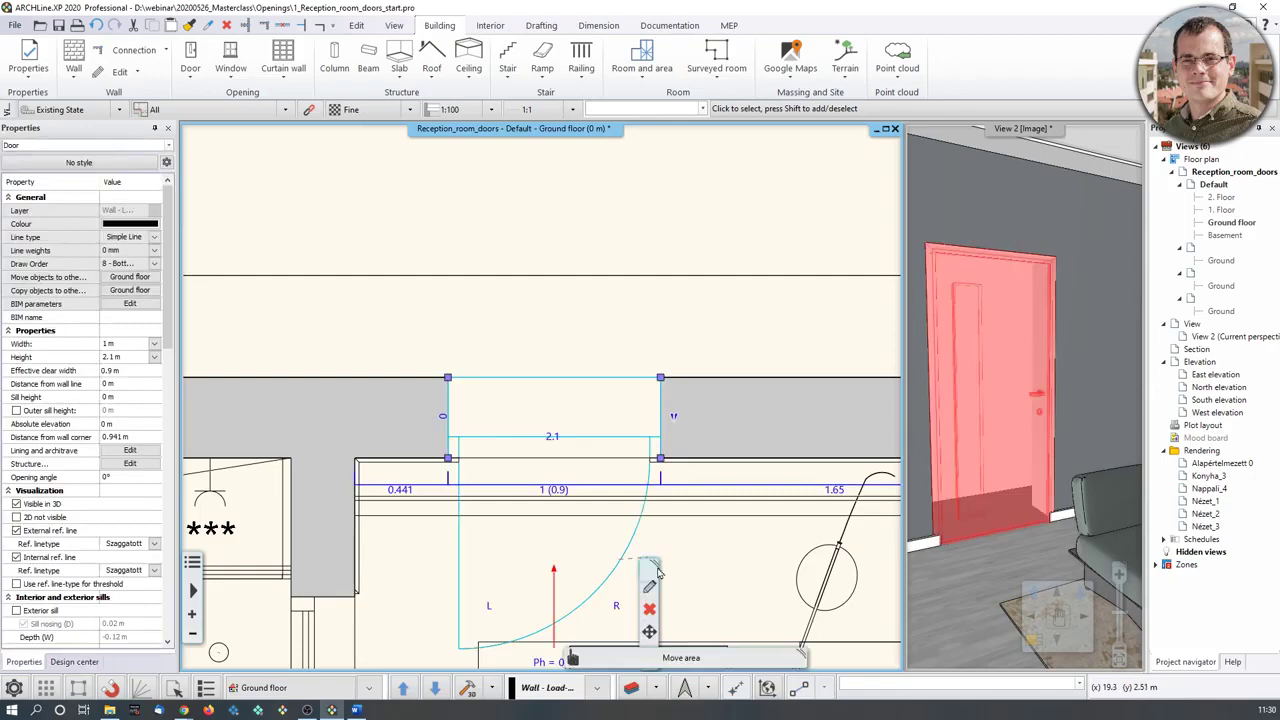
{"action": "right_click", "coordinate": [674, 500]}
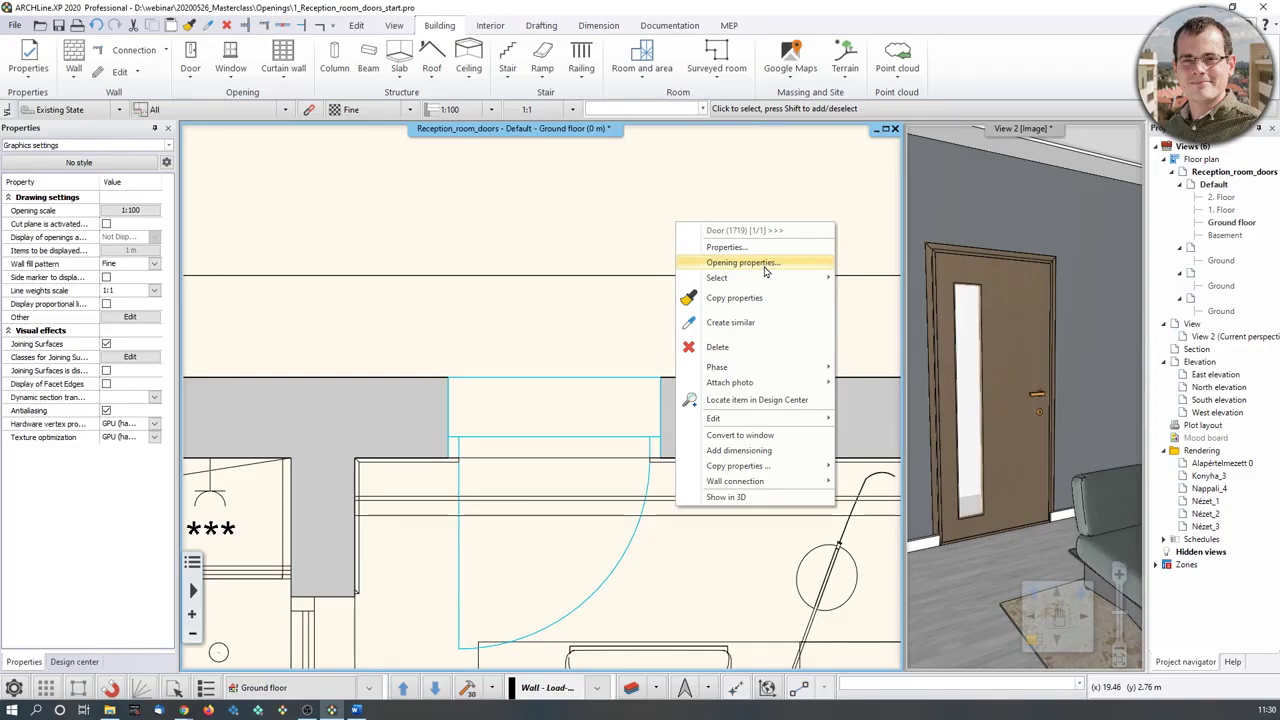
{"action": "left_click", "coordinate": [730, 250]}
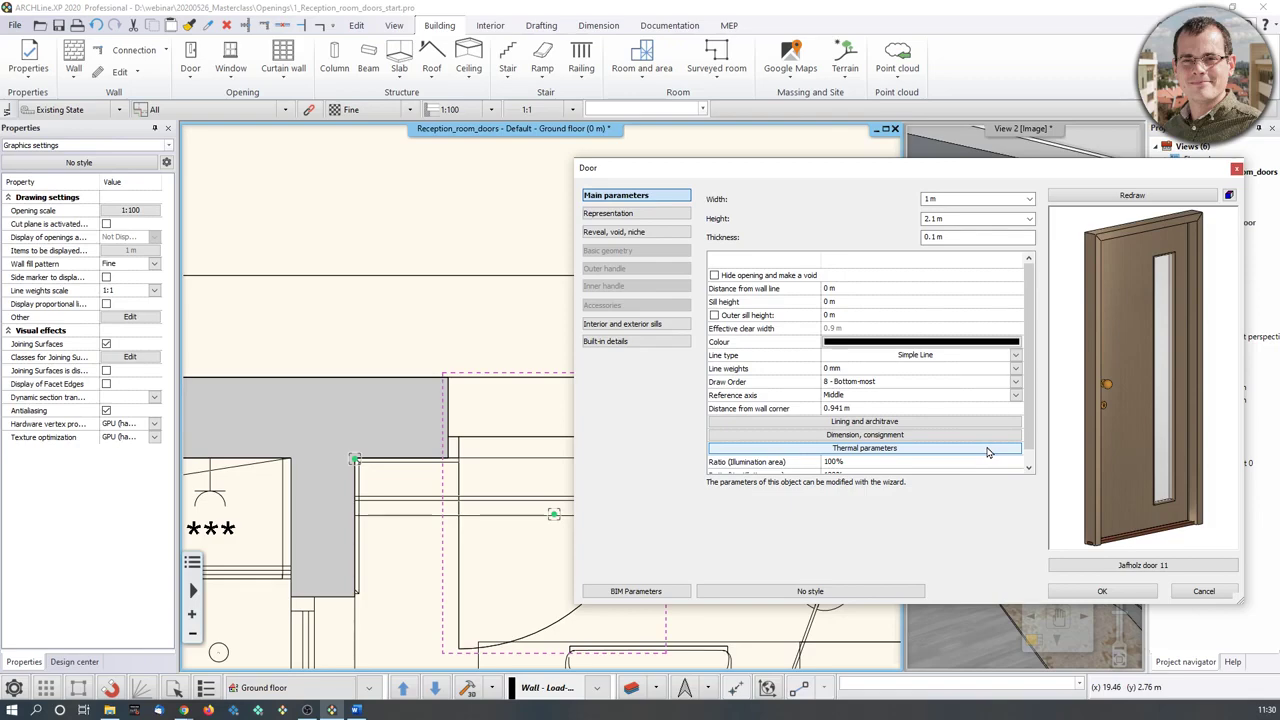
{"action": "scroll", "coordinate": [987, 453], "scroll_direction": "down", "scroll_amount": 1}
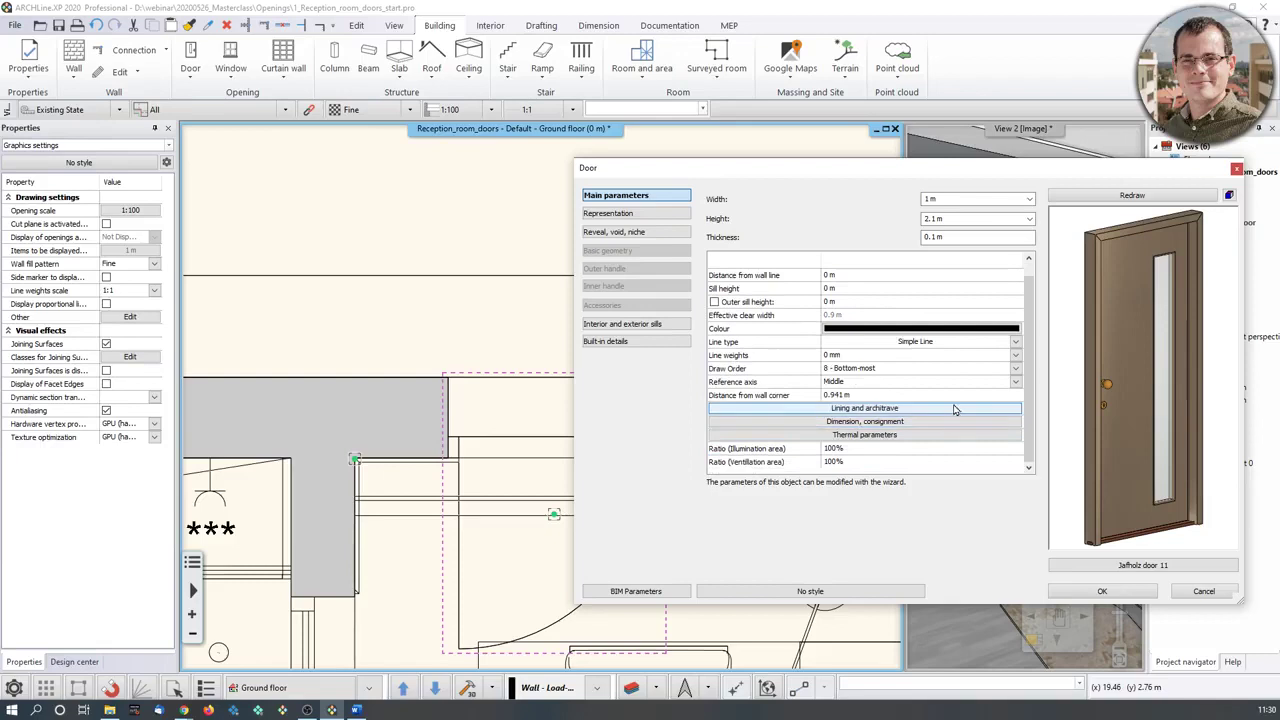
{"action": "left_click", "coordinate": [1237, 170]}
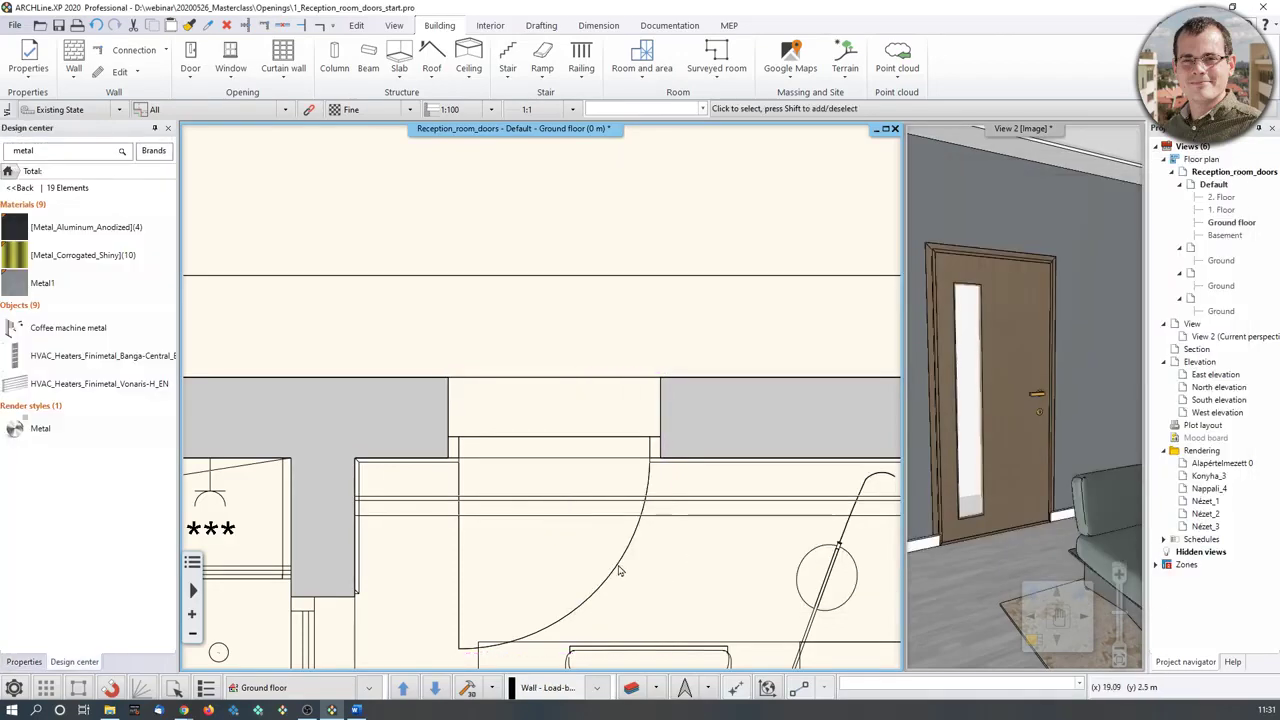
In the Door Wizard for the placed door, set the inset's left and right offsets to 0.37 m and apply.
{"action": "left_click", "coordinate": [620, 572]}
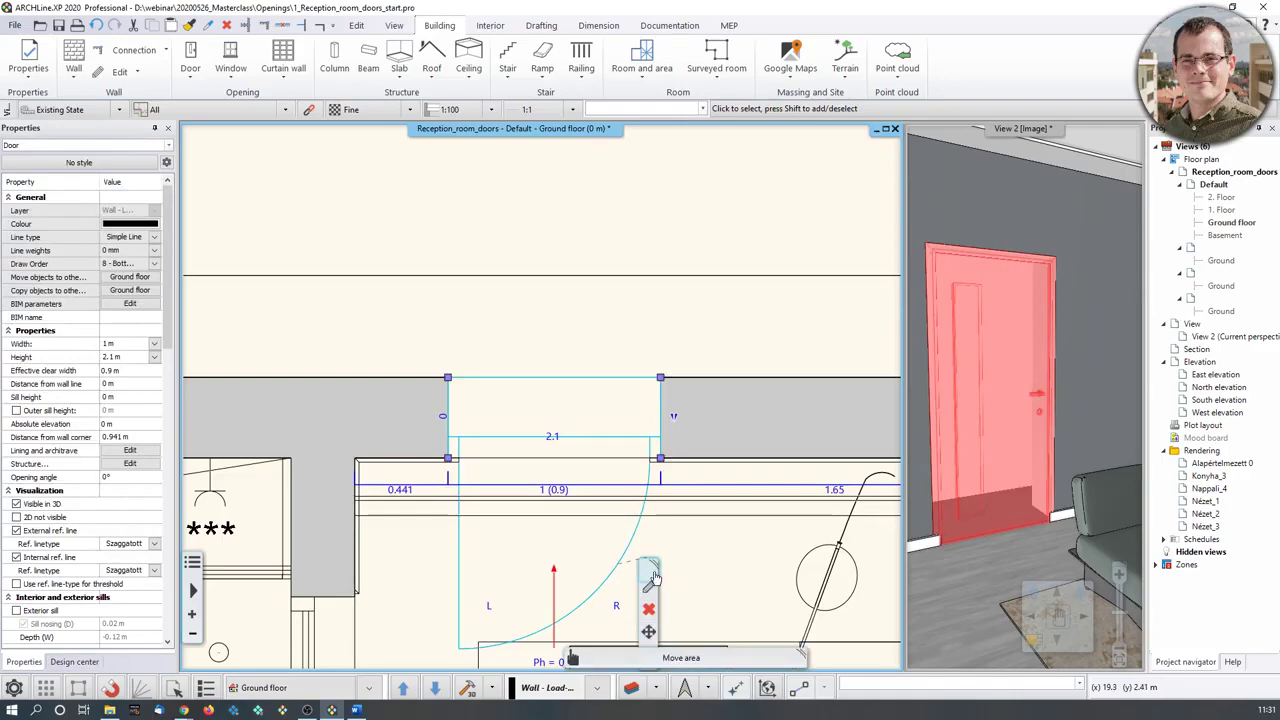
{"action": "left_click", "coordinate": [692, 557]}
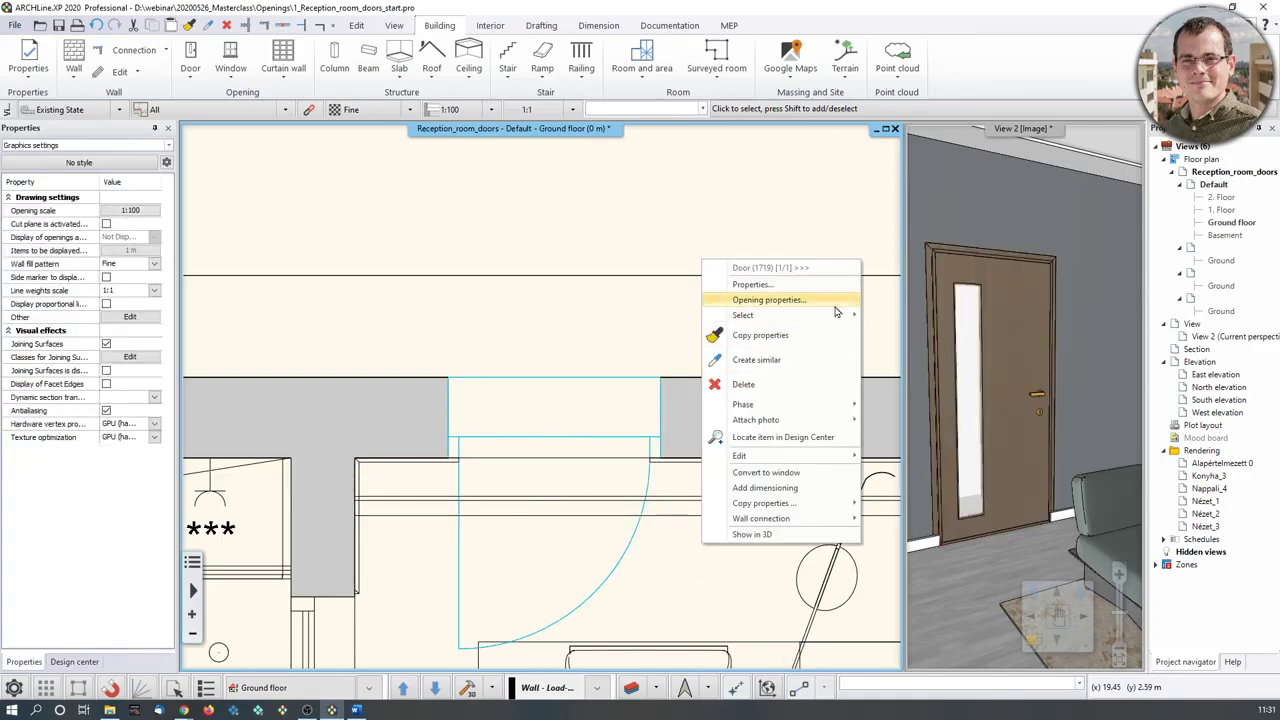
{"action": "left_click", "coordinate": [835, 306]}
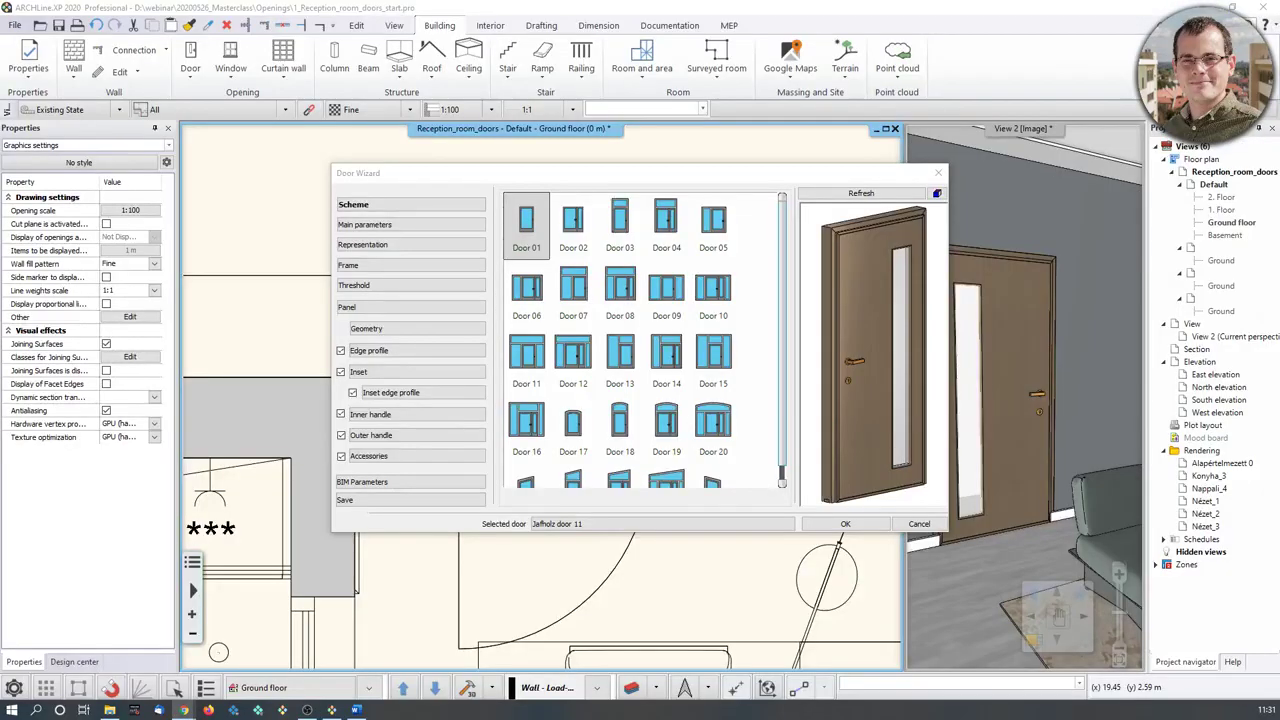
{"action": "left_click", "coordinate": [637, 391]}
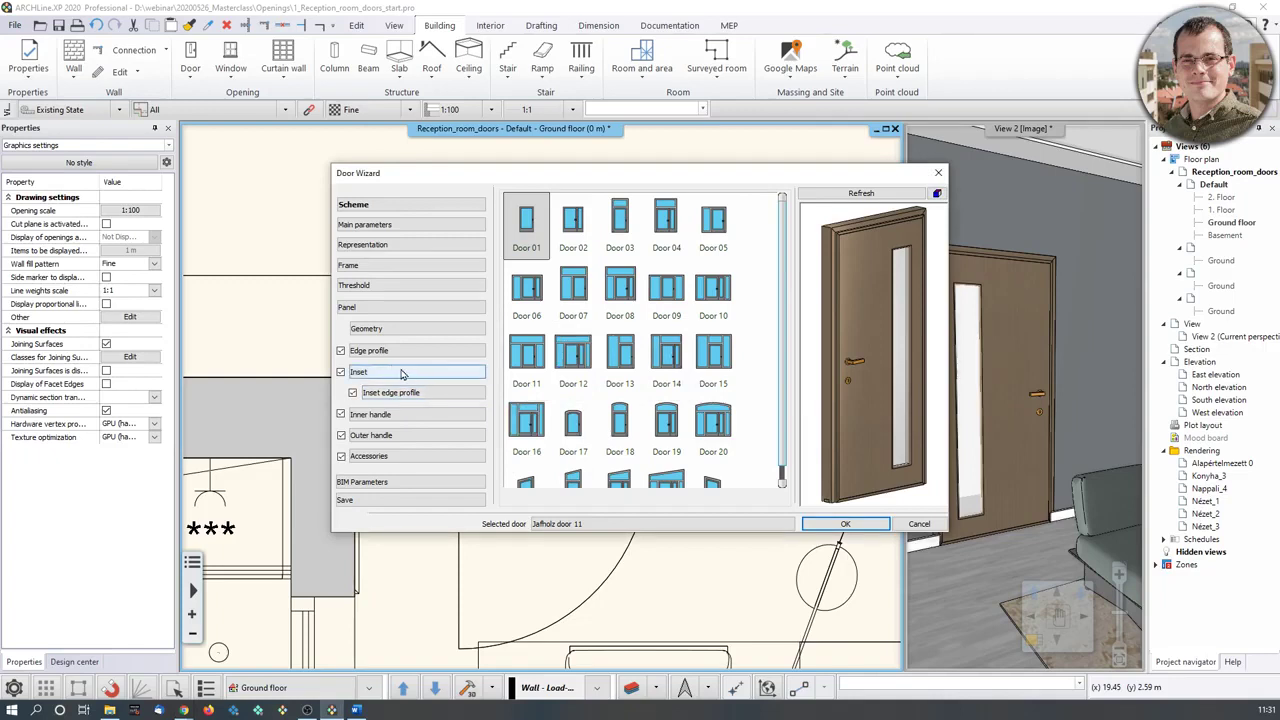
{"action": "left_click_drag", "start_coordinate": [895, 393], "coordinate": [878, 275]}
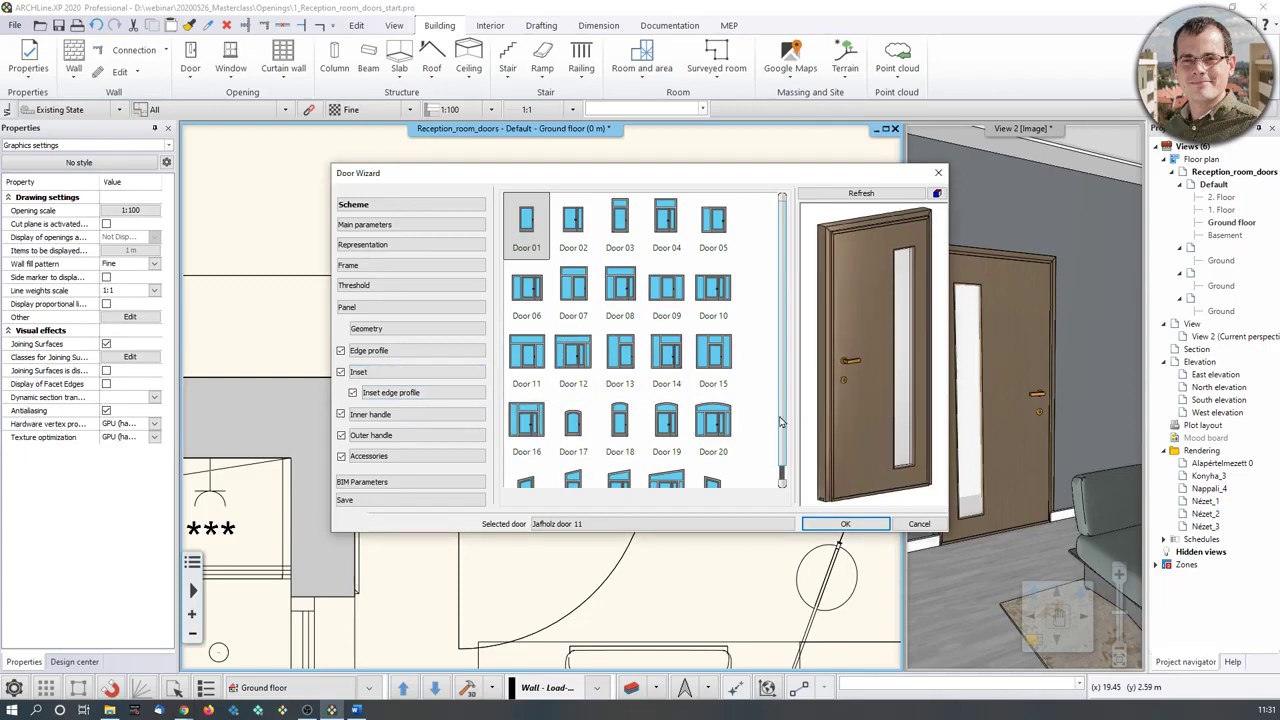
{"action": "left_click", "coordinate": [411, 372]}
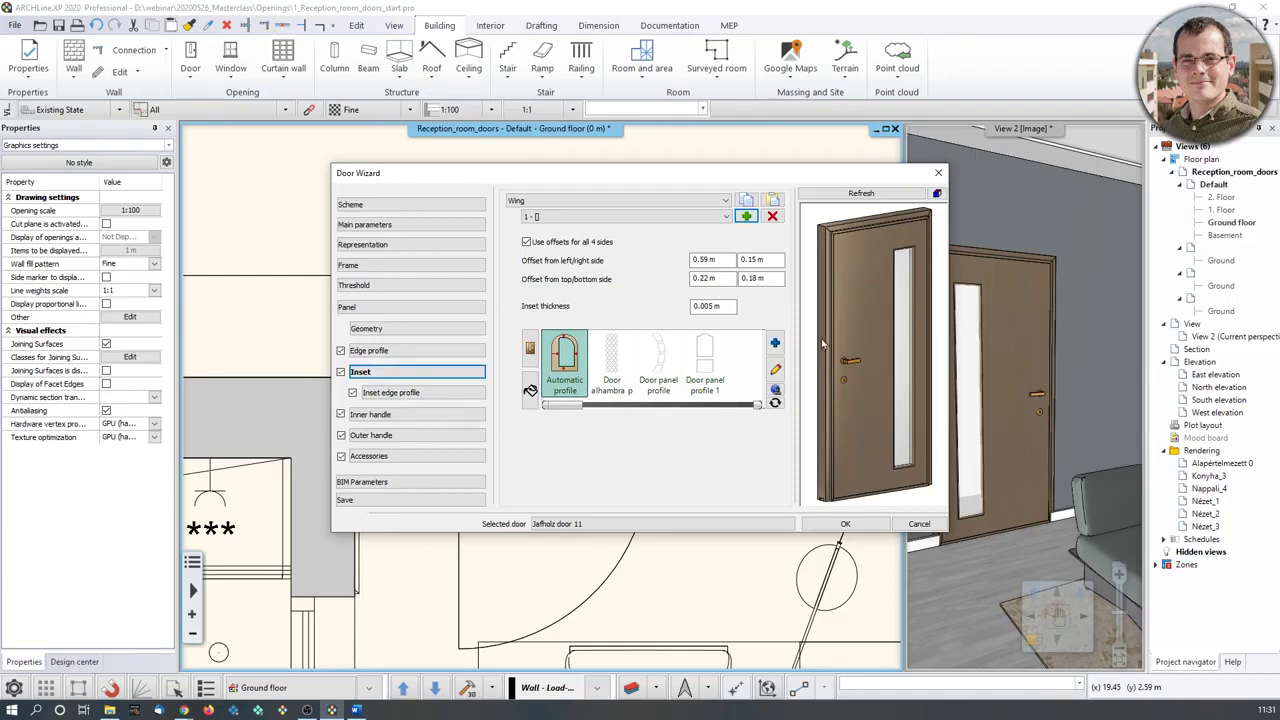
{"action": "left_click_drag", "start_coordinate": [691, 183], "coordinate": [744, 244]}
{"action": "left_click_drag", "start_coordinate": [0, 134], "coordinate": [0, 114]}
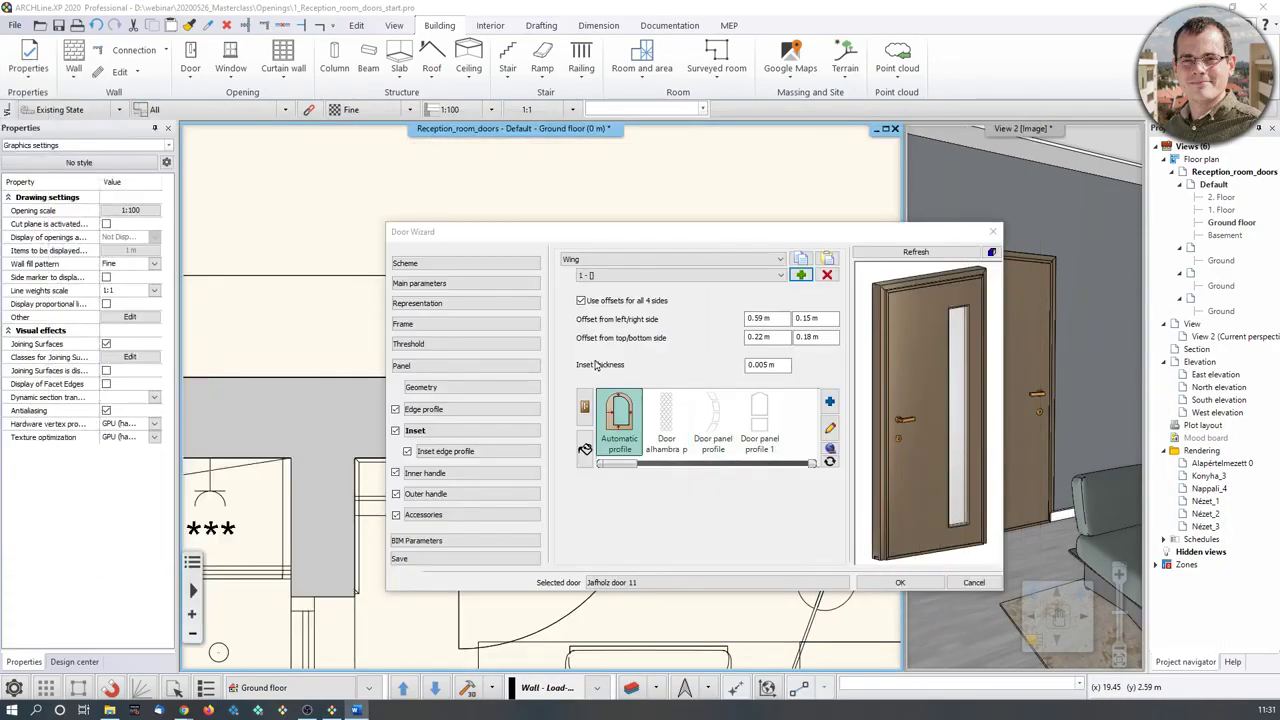
{"action": "left_click", "coordinate": [765, 318]}
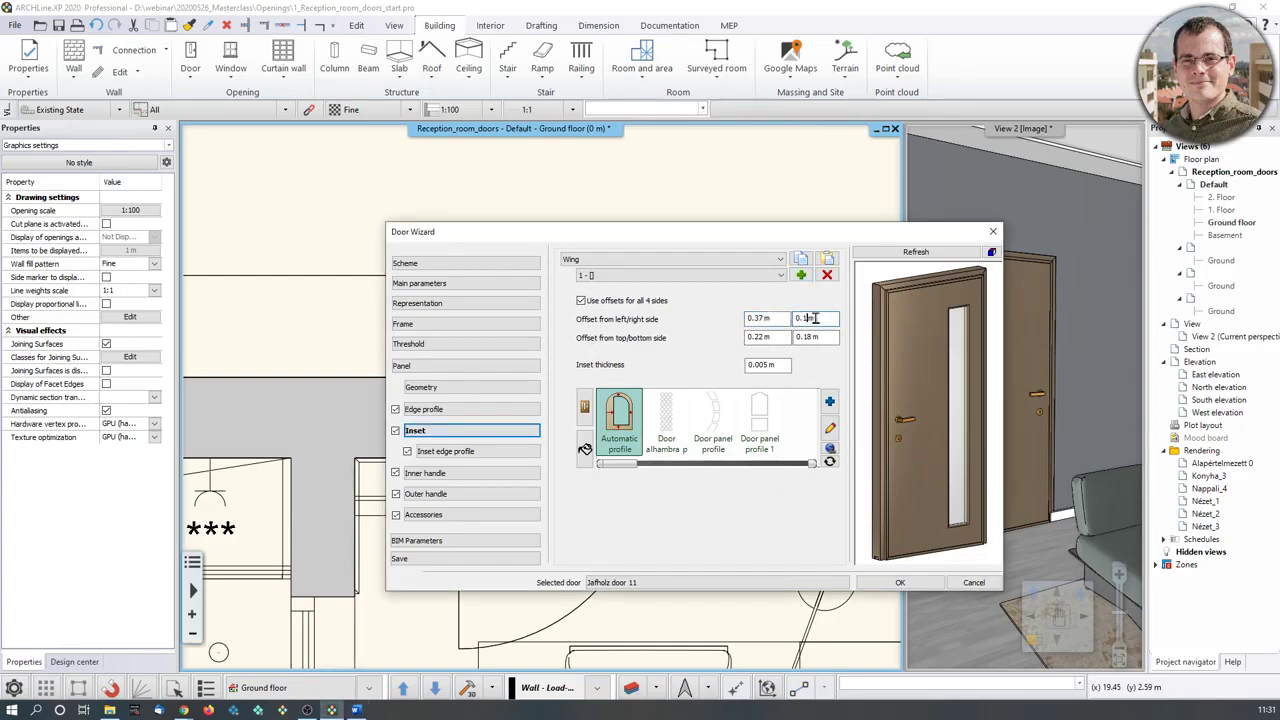
{"action": "left_click", "coordinate": [896, 256]}
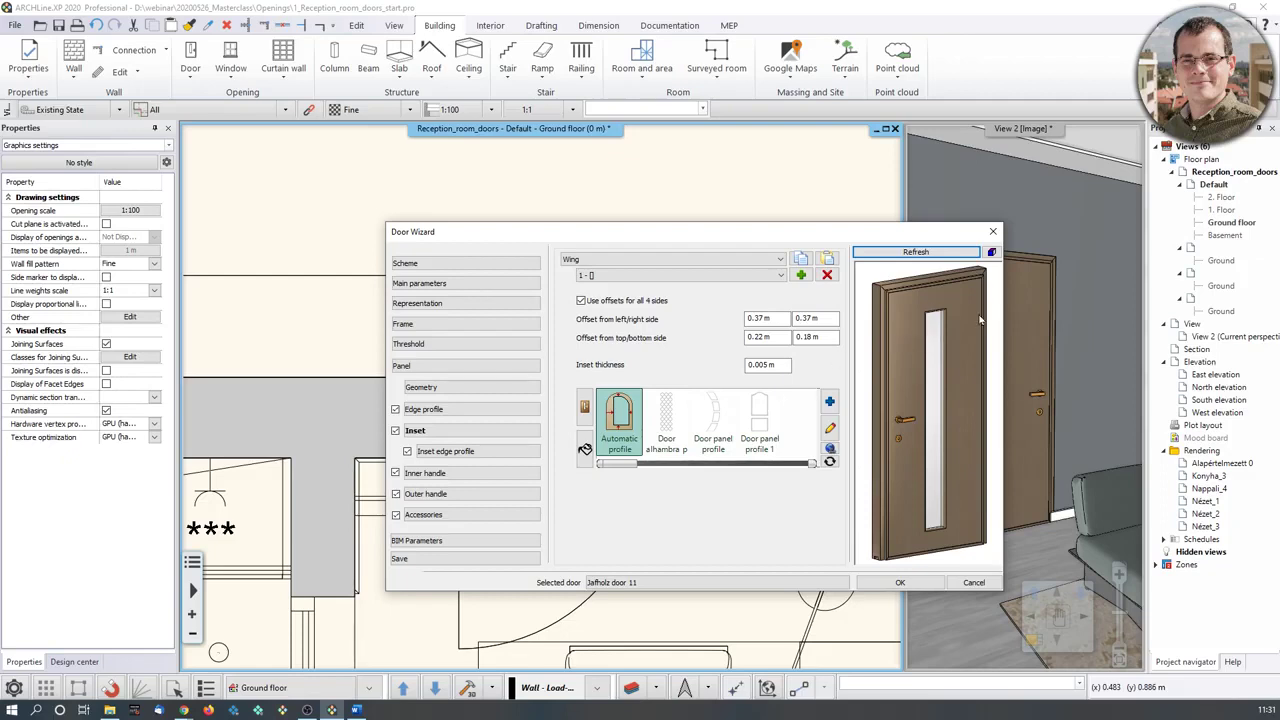
{"action": "left_click", "coordinate": [759, 338]}
{"action": "left_click", "coordinate": [900, 583]}
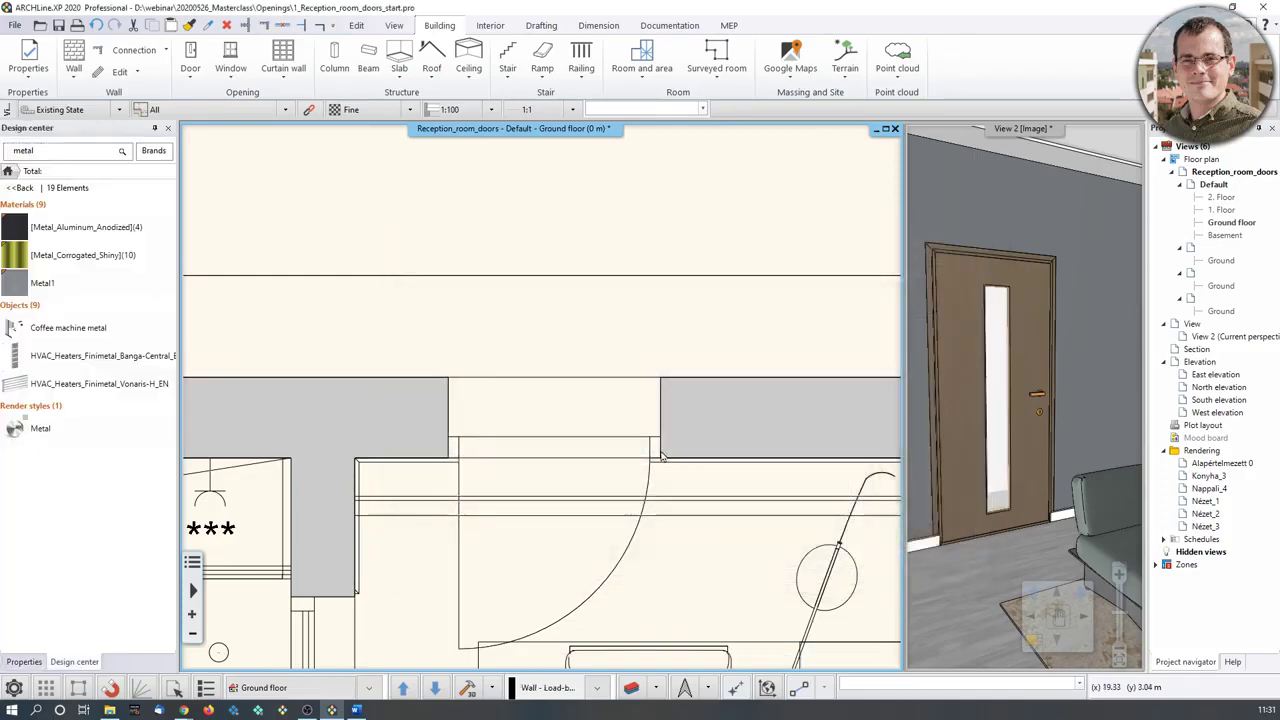
Save the placed living room door from the Door Wizard as a new library item named Jafholz door 11 Center.
{"action": "left_click", "coordinate": [990, 443]}
{"action": "left_click", "coordinate": [972, 441]}
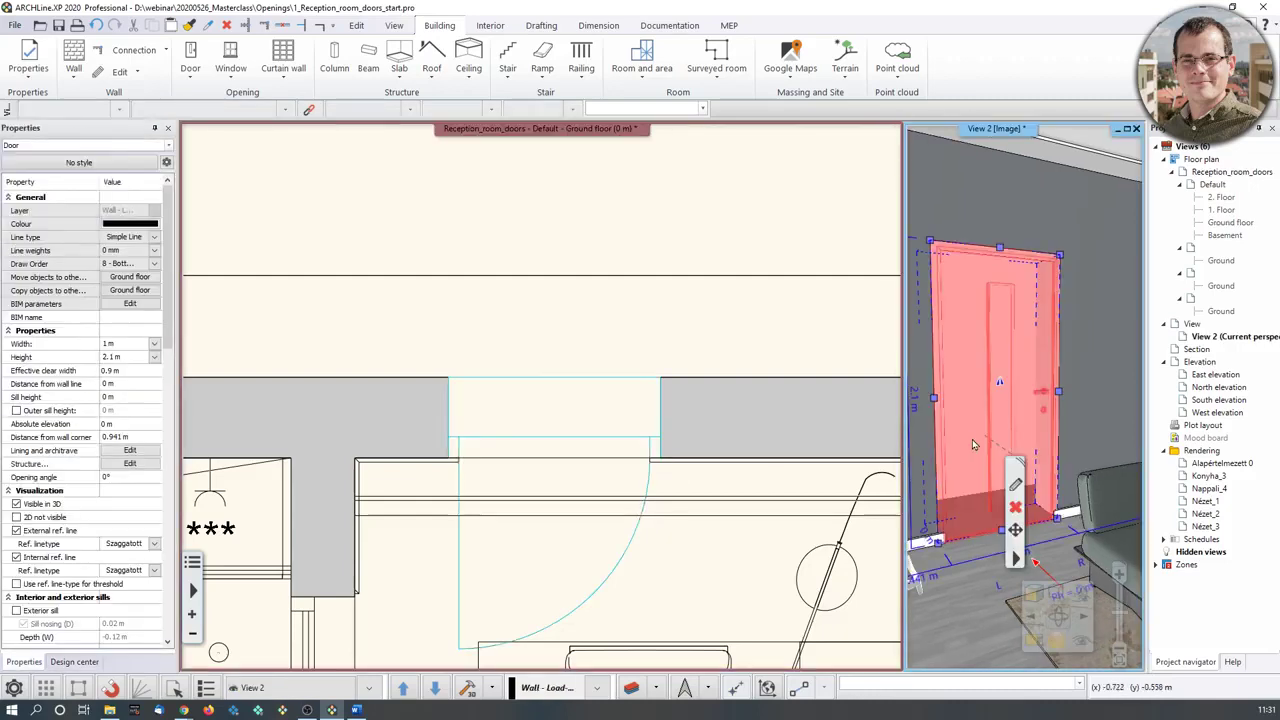
{"action": "left_click", "coordinate": [644, 484]}
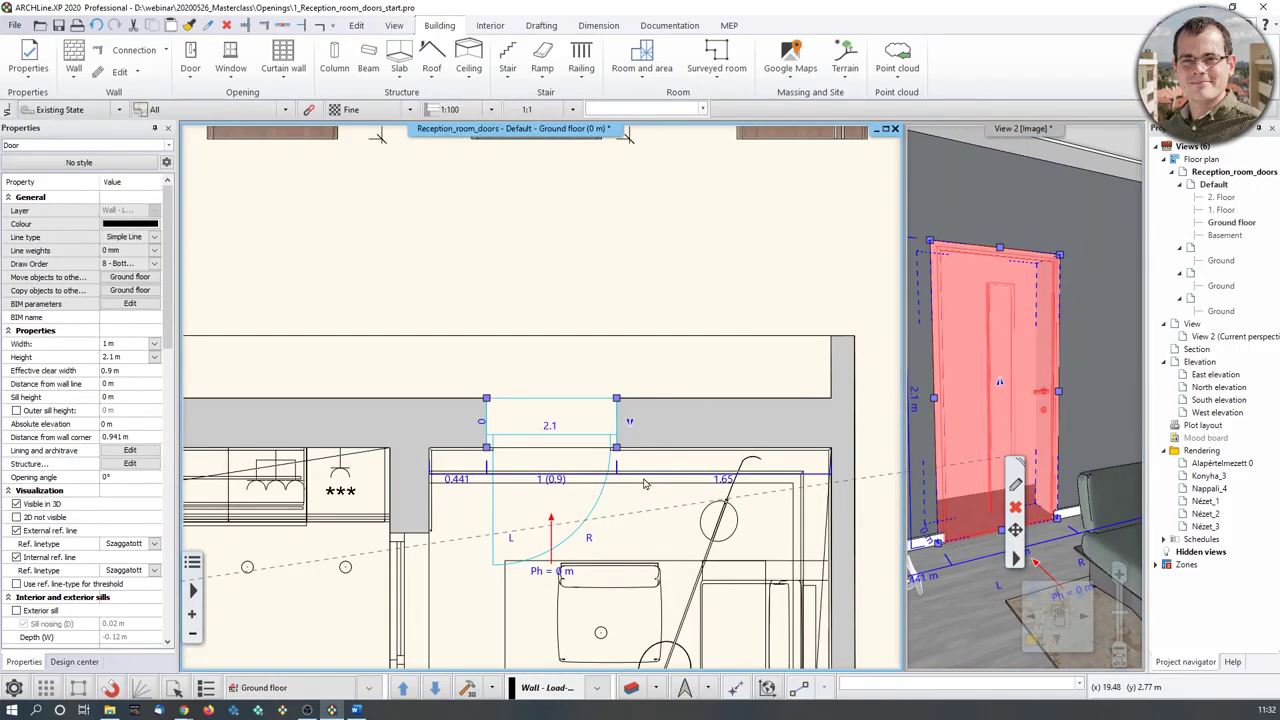
{"action": "left_click", "coordinate": [1015, 557]}
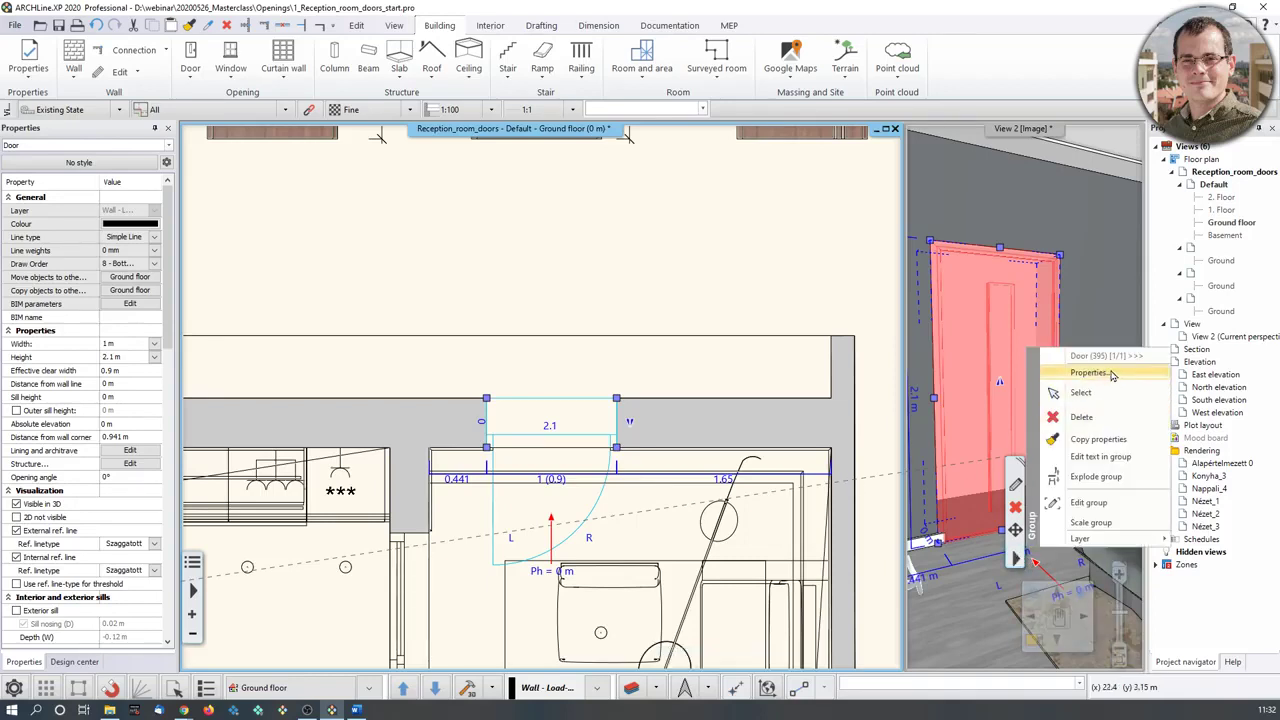
{"action": "left_click", "coordinate": [600, 488]}
{"action": "left_click", "coordinate": [603, 492]}
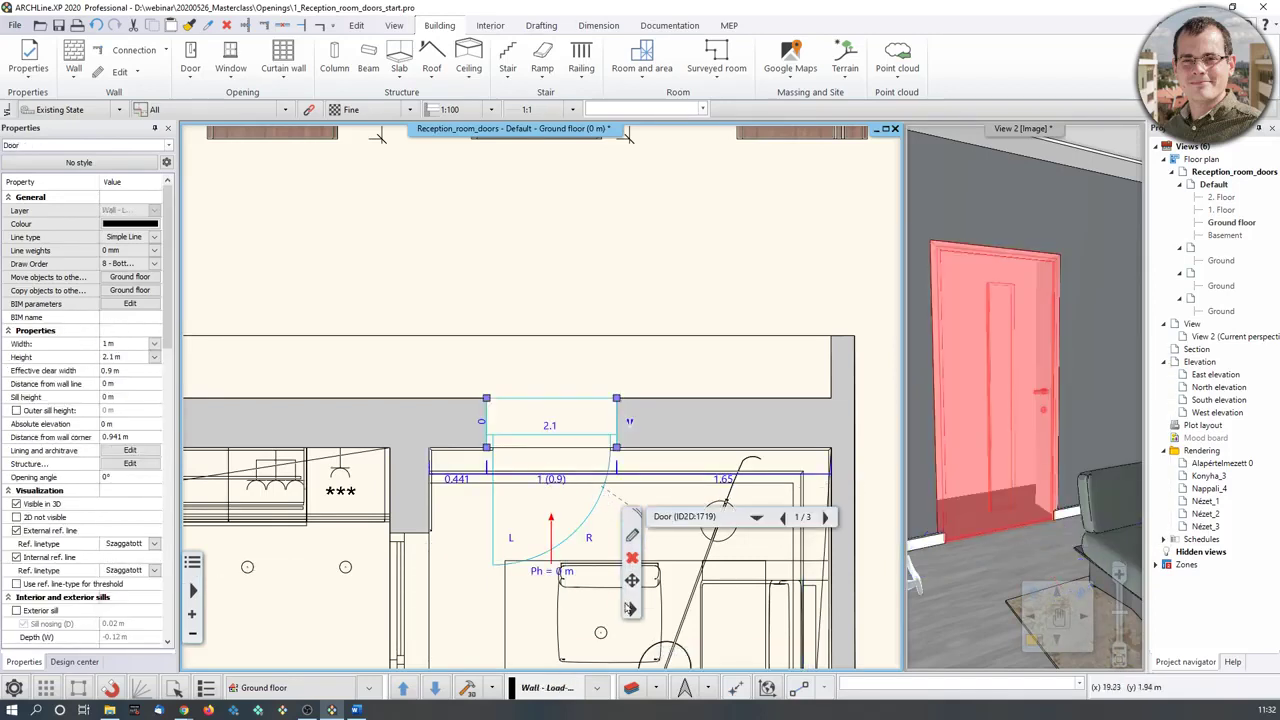
{"action": "left_click", "coordinate": [632, 608]}
{"action": "left_click", "coordinate": [724, 363]}
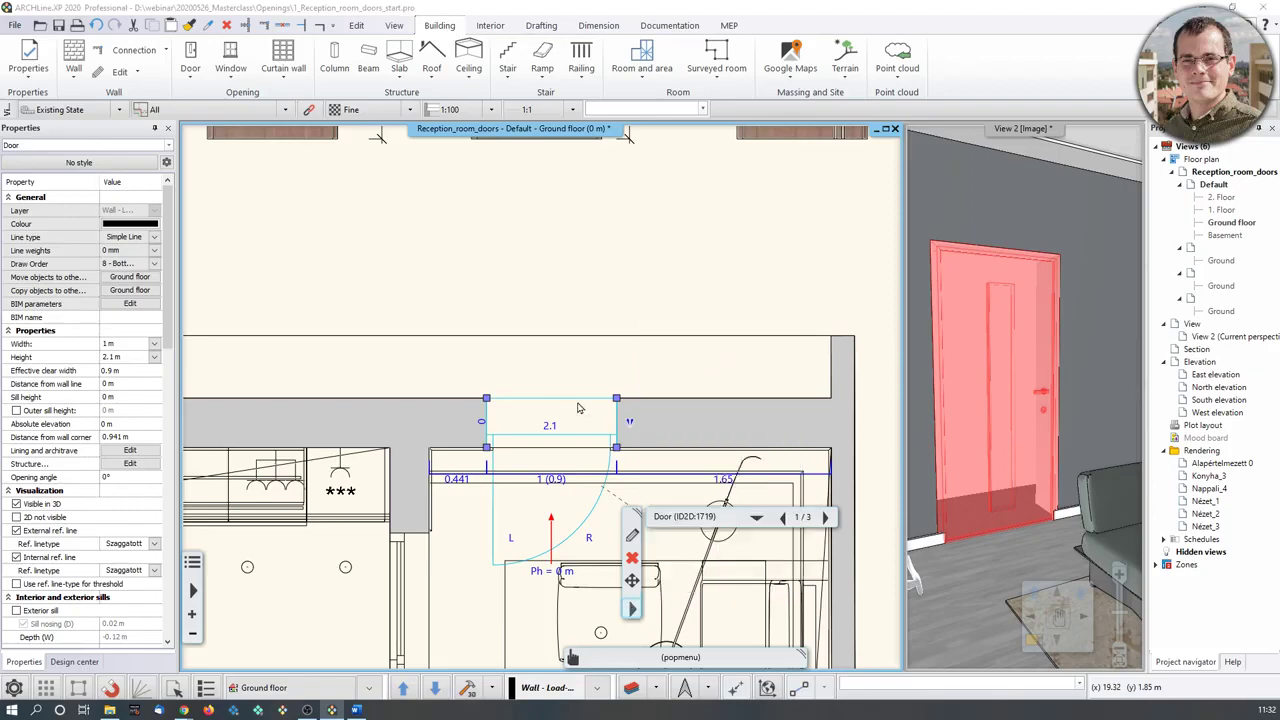
{"action": "left_click", "coordinate": [390, 499]}
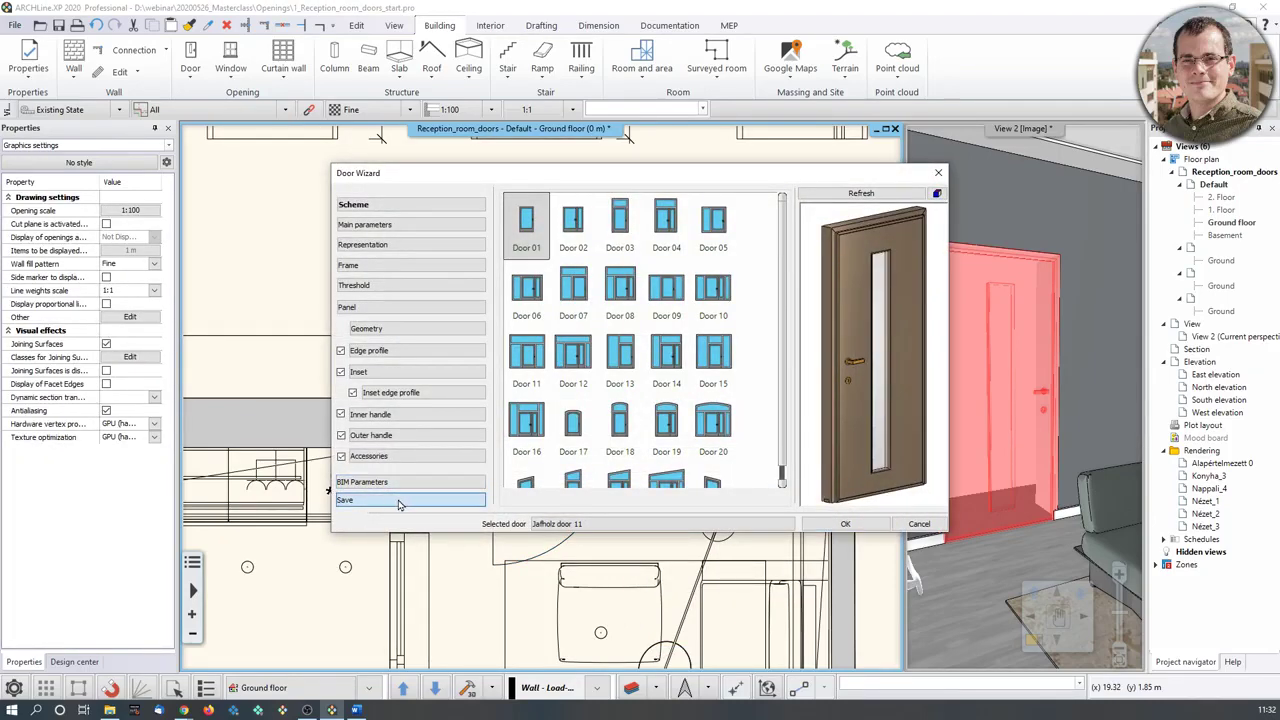
{"action": "left_click", "coordinate": [580, 306]}
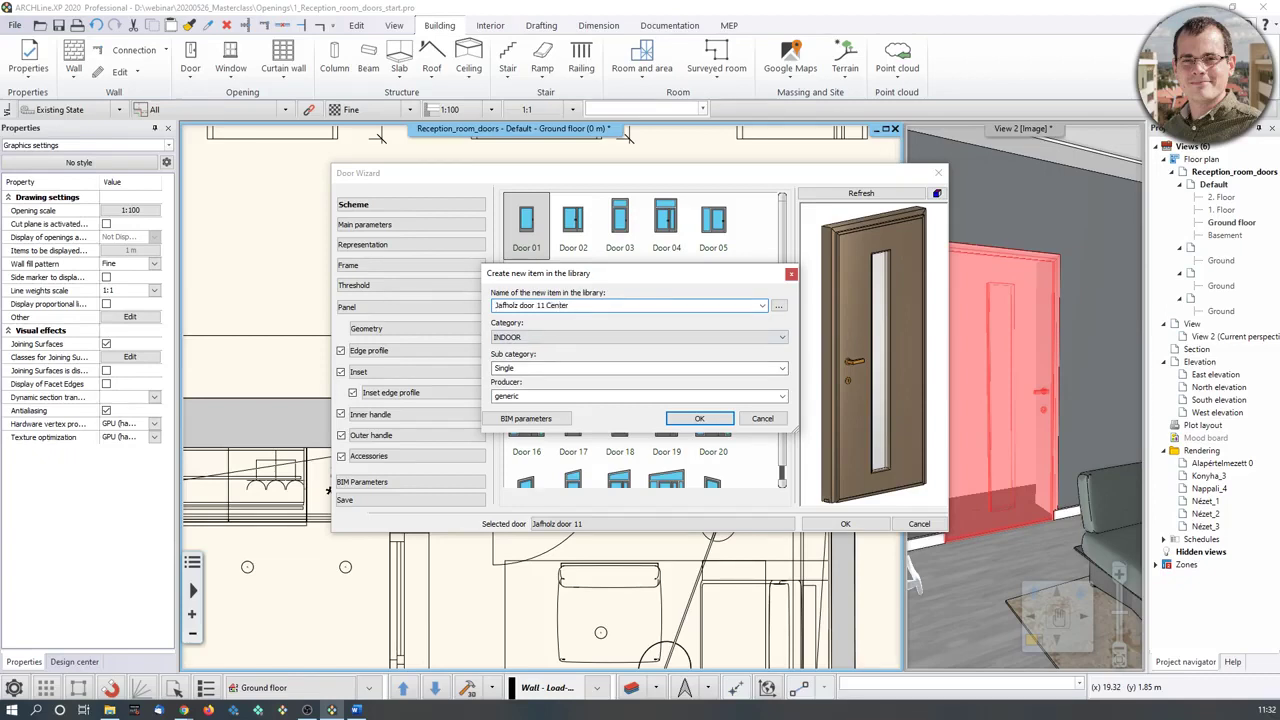
{"action": "type", "text": "Center"}
{"action": "left_click", "coordinate": [699, 418]}
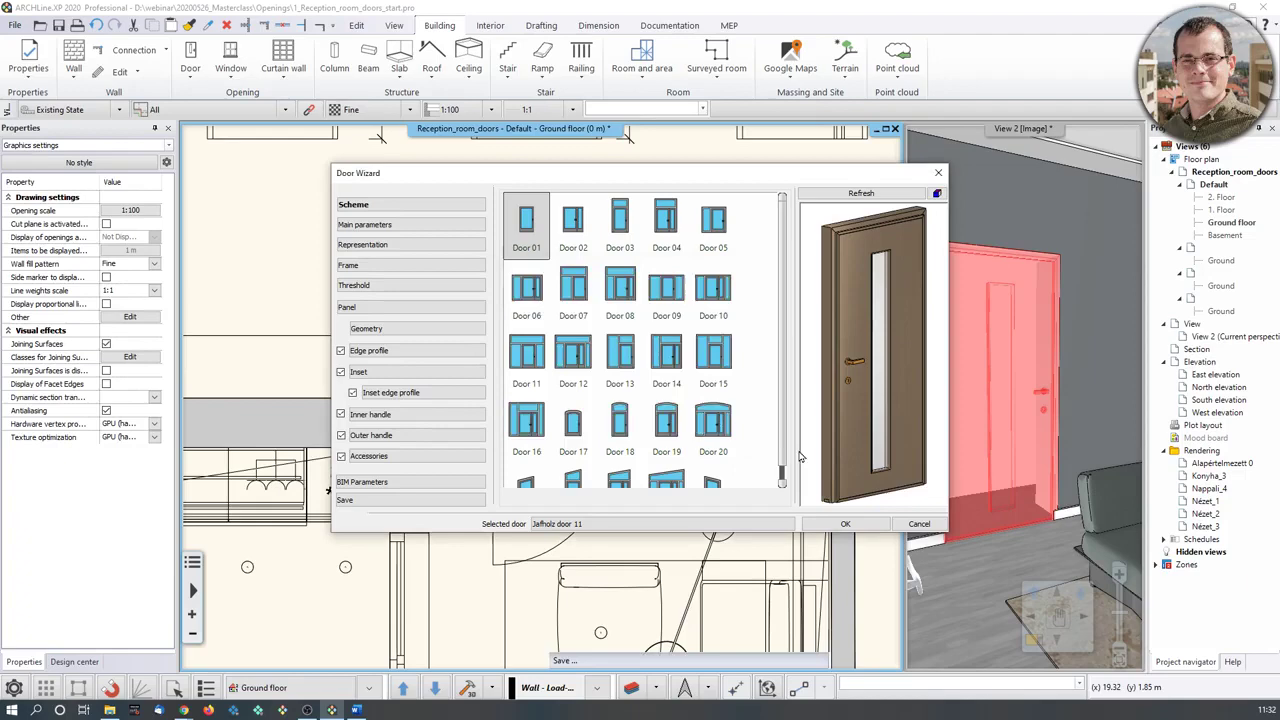
{"action": "left_click", "coordinate": [855, 524]}
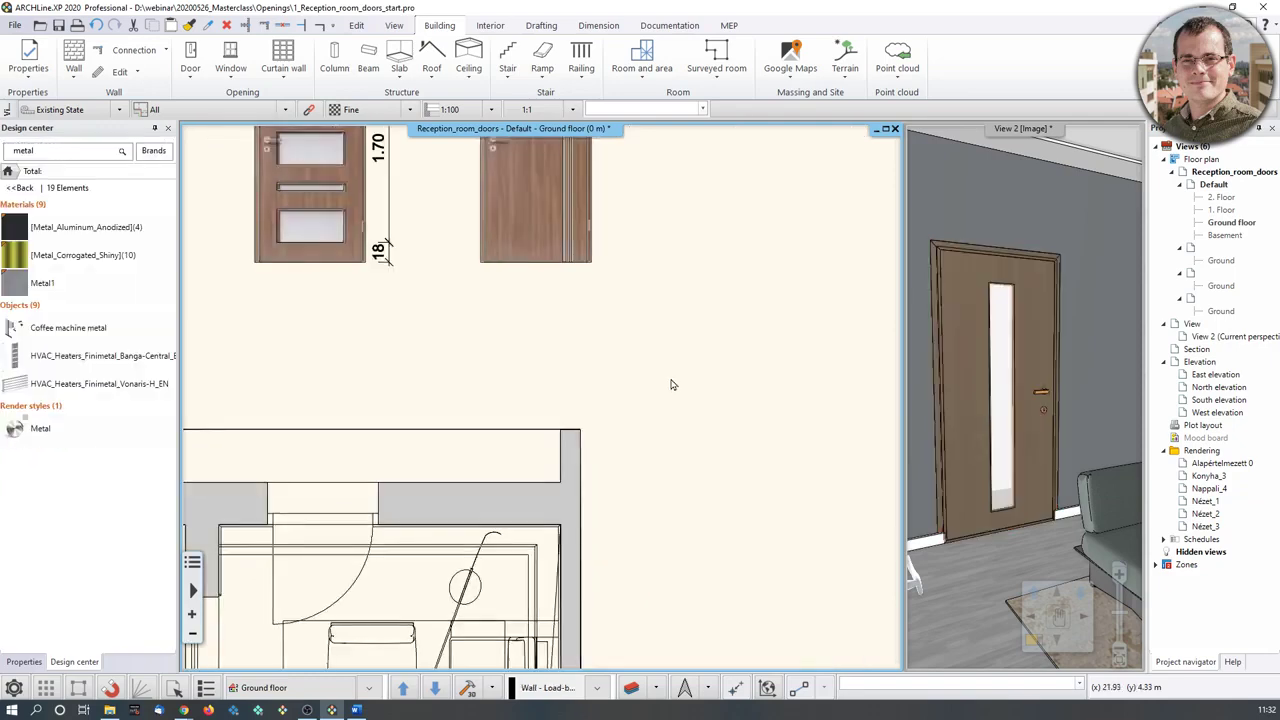
Draw a straight horizontal wall in the empty area east of the building on the ground floor plan.
{"action": "scroll", "coordinate": [726, 380], "scroll_direction": "down", "scroll_amount": 3}
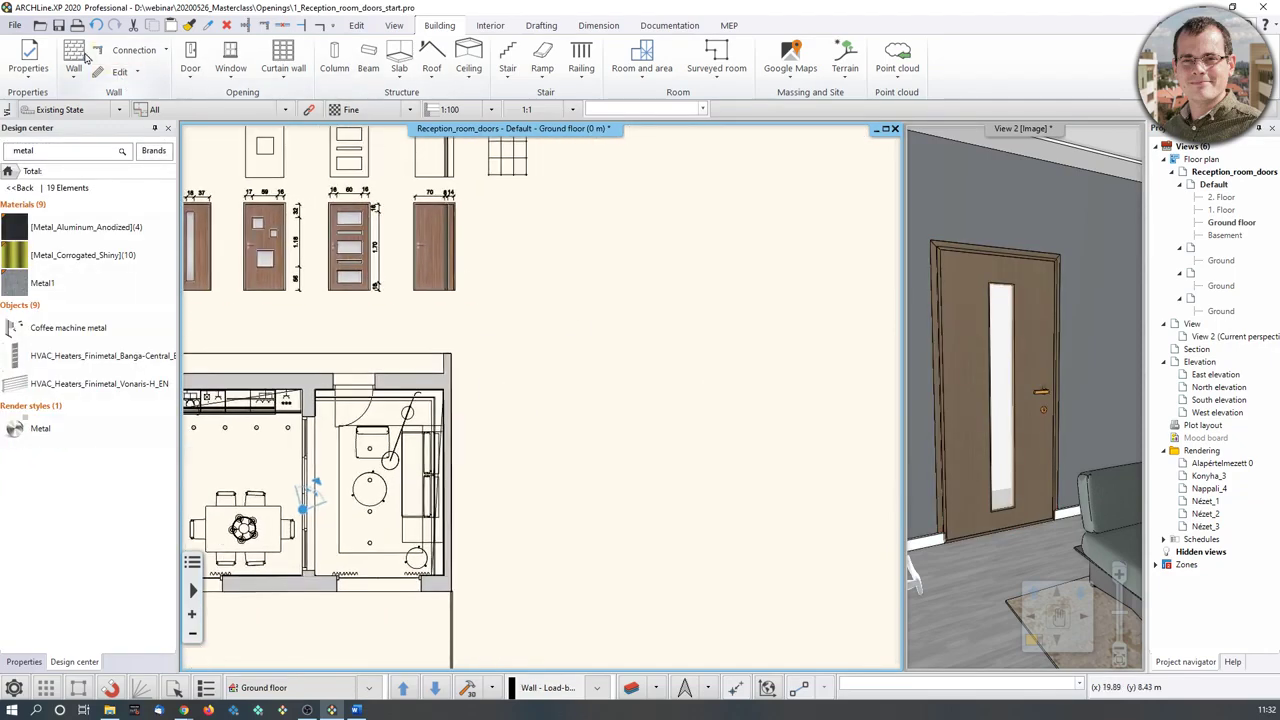
{"action": "left_click", "coordinate": [86, 58]}
{"action": "left_click", "coordinate": [503, 335]}
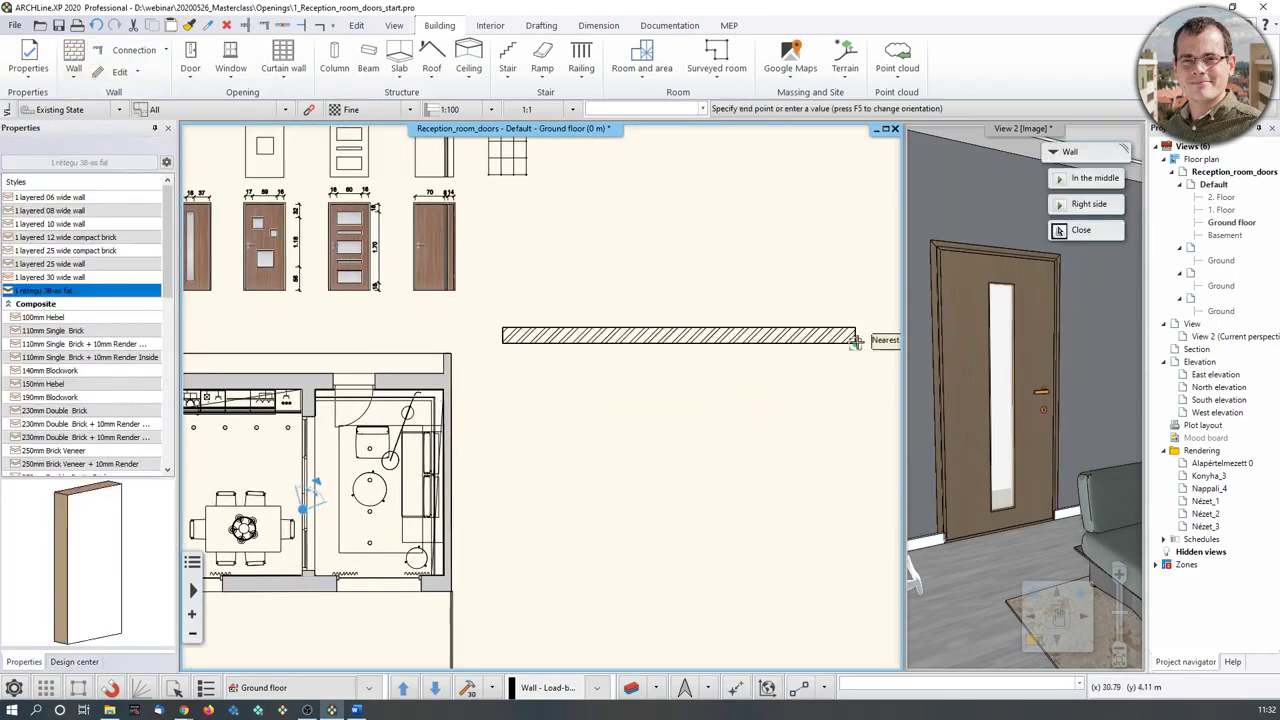
{"action": "left_click", "coordinate": [856, 340]}
{"action": "key", "text": "Escape"}
Search the library for jafholz and place Jafholz door 11 near the west end of the new wall, swinging southward.
{"action": "left_click", "coordinate": [45, 156]}
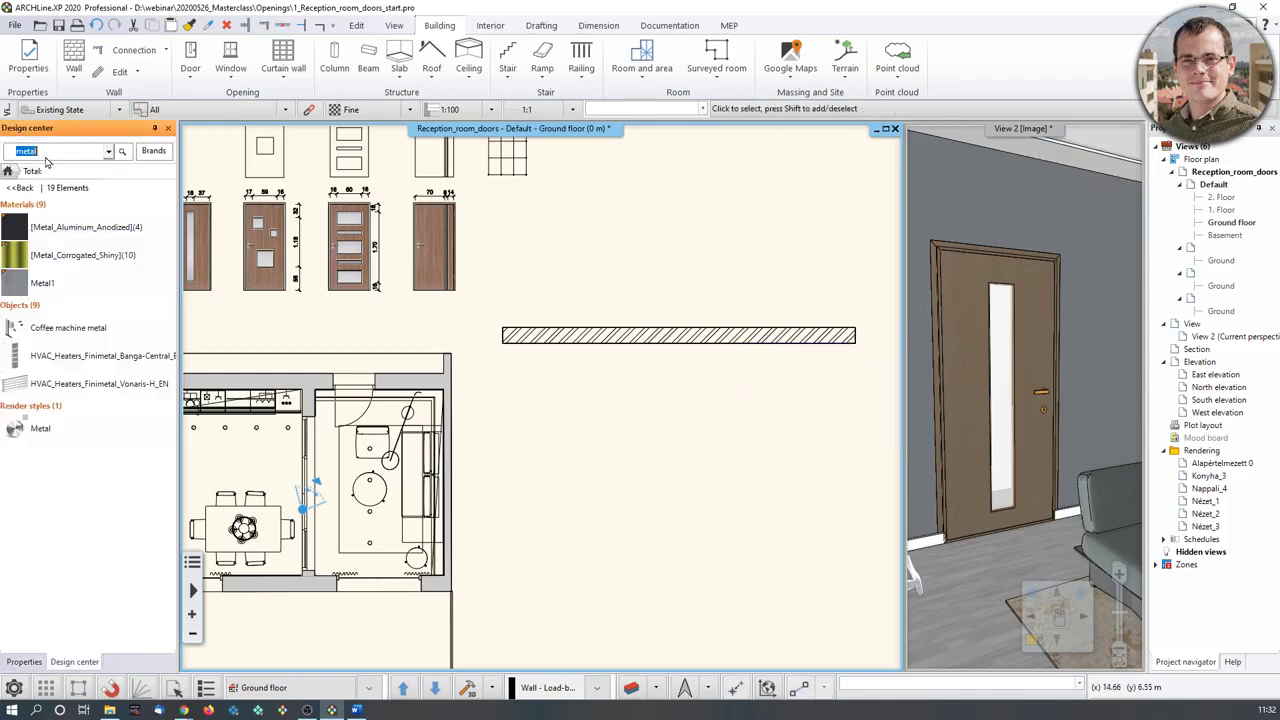
{"action": "type", "text": "jafholz"}
{"action": "key", "text": "Return"}
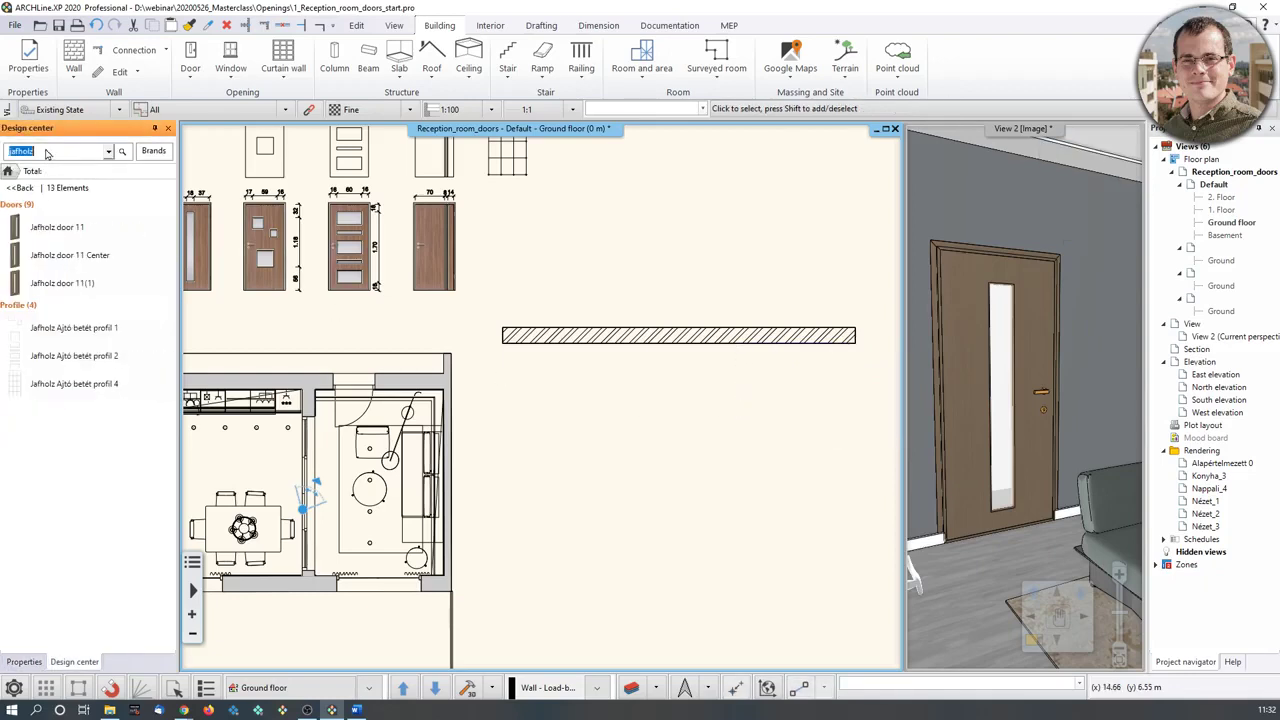
{"action": "left_click", "coordinate": [55, 227]}
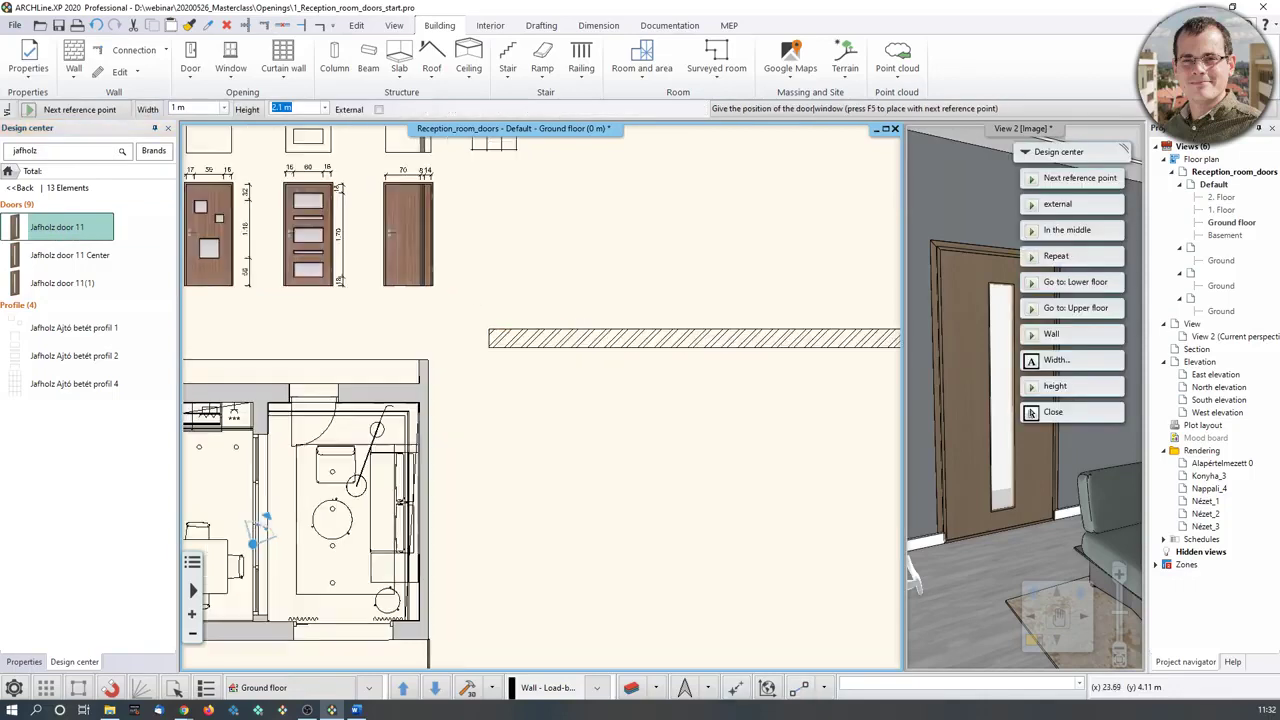
{"action": "left_click", "coordinate": [600, 353]}
{"action": "left_click", "coordinate": [806, 410]}
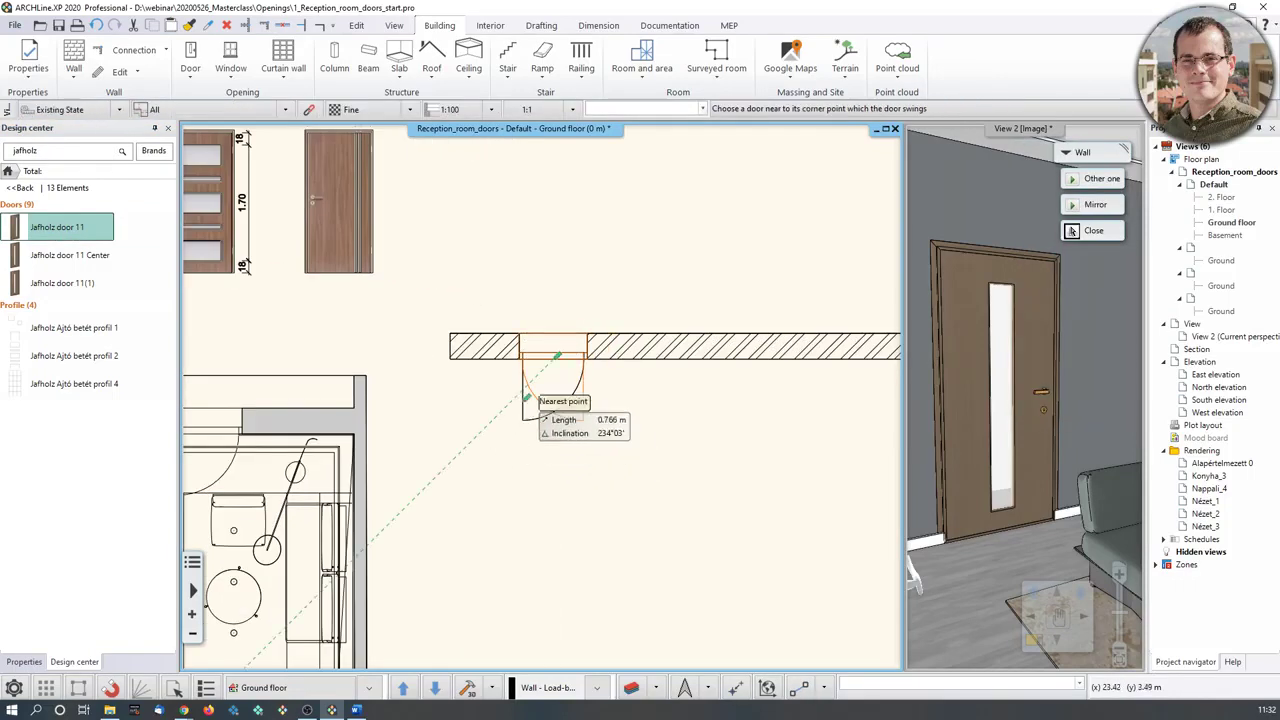
{"action": "left_click", "coordinate": [587, 434]}
Place Jafholz door 11 Center in the new wall just east of the first door, with the same swing direction.
{"action": "left_click", "coordinate": [70, 255]}
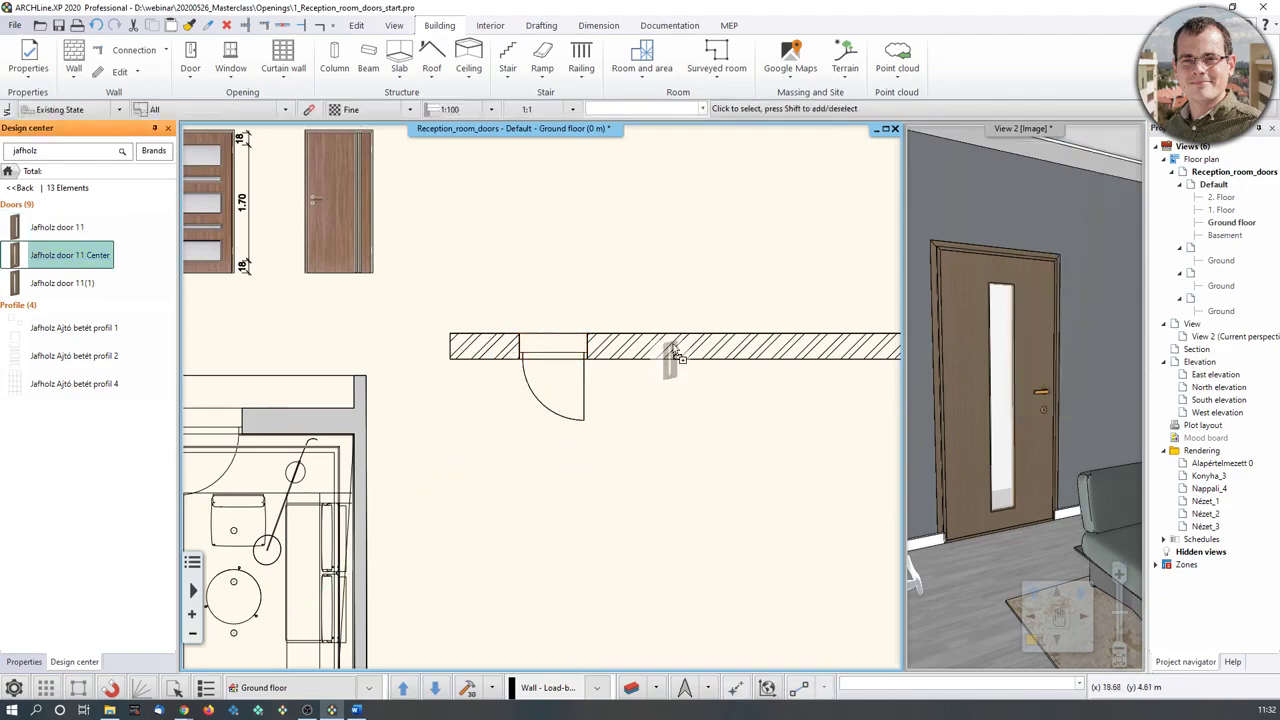
{"action": "left_click", "coordinate": [655, 368]}
{"action": "left_click", "coordinate": [670, 364]}
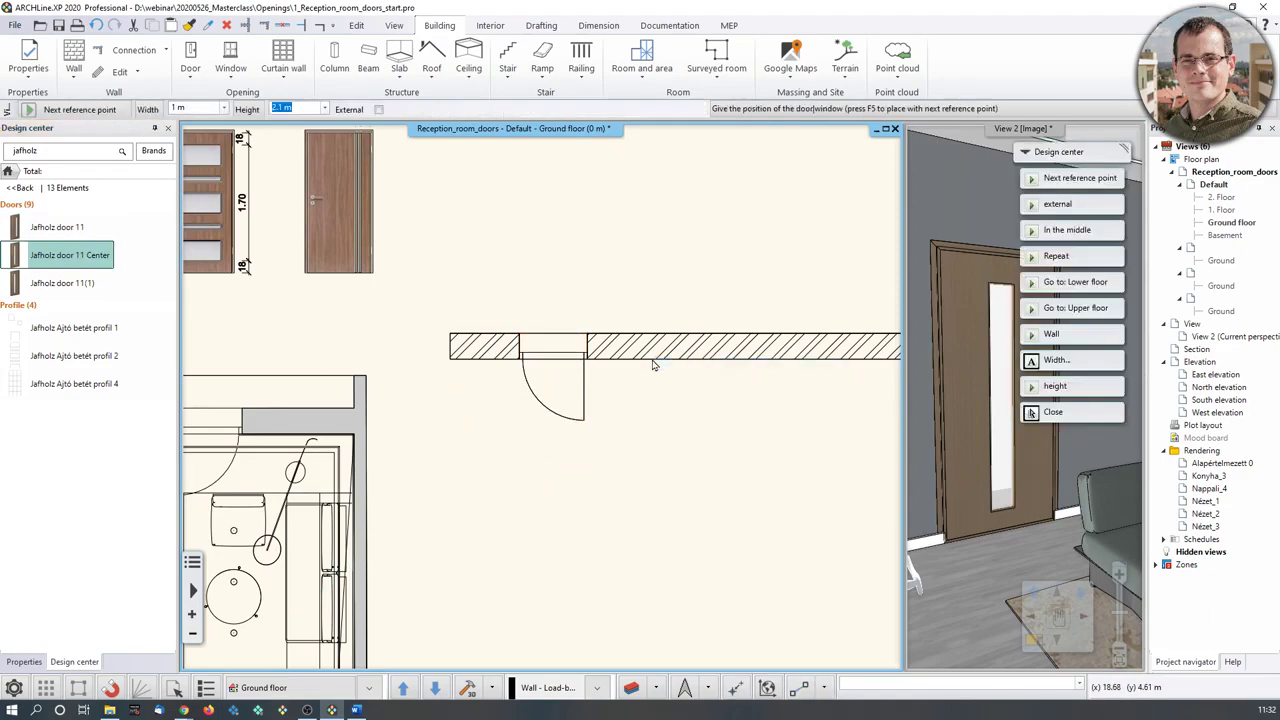
{"action": "left_click", "coordinate": [660, 410]}
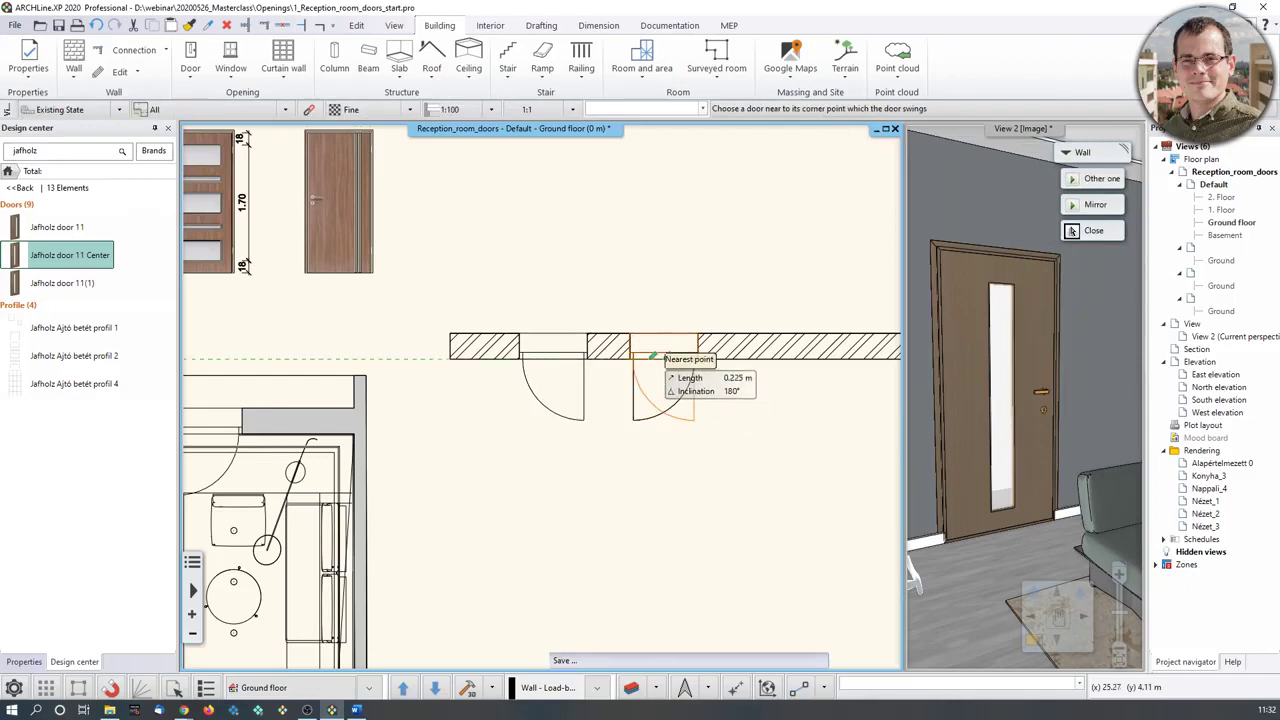
{"action": "left_click", "coordinate": [650, 358]}
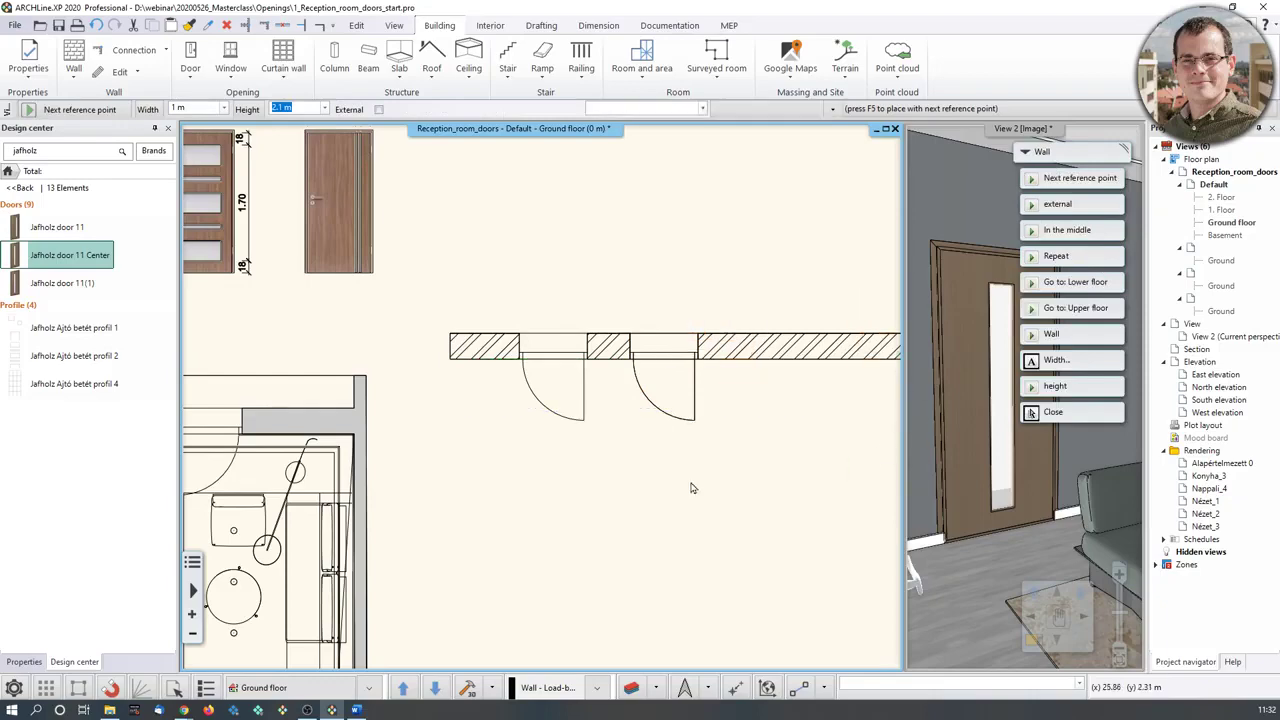
{"action": "key", "text": "Escape"}
Move the 3D camera in front of the new wall and compare the two Jafholz doors in the enlarged 3D view.
{"action": "scroll", "coordinate": [682, 484], "scroll_direction": "down", "scroll_amount": 5}
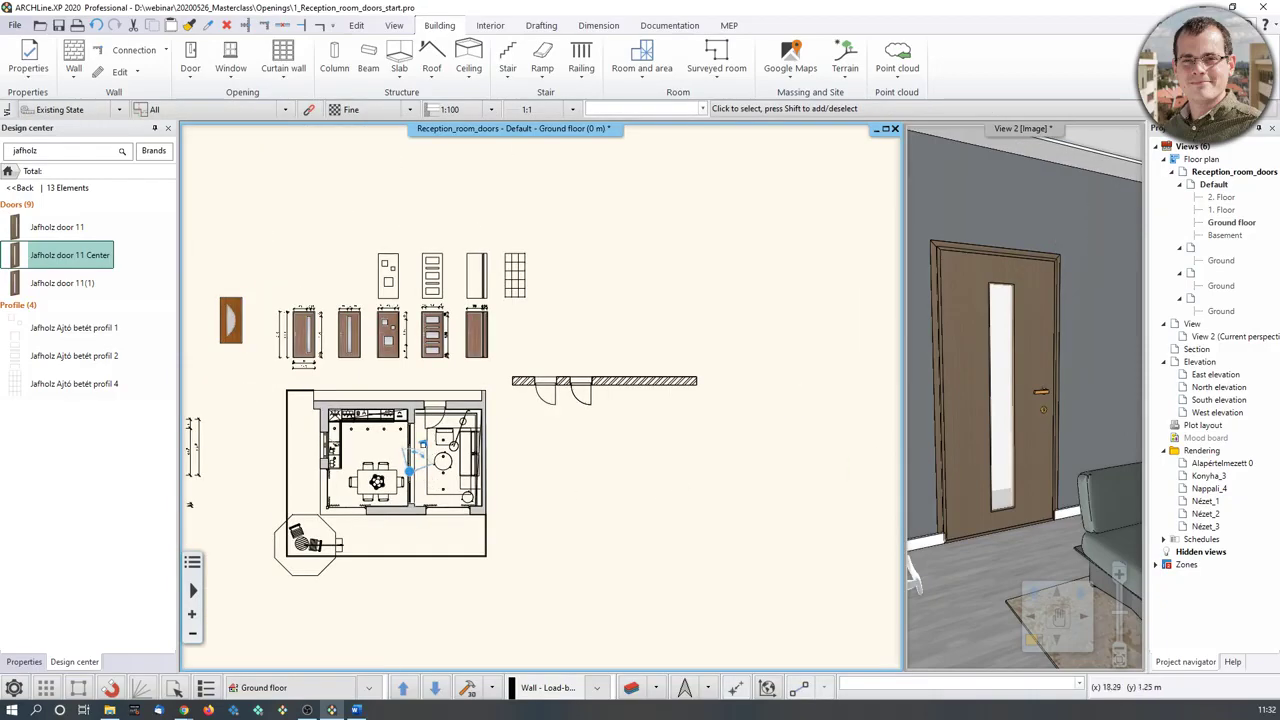
{"action": "mouse_move", "coordinate": [573, 435]}
{"action": "left_mouse_down"}
{"action": "mouse_move", "coordinate": [561, 428]}
{"action": "mouse_move", "coordinate": [574, 450]}
{"action": "left_mouse_up"}
{"action": "left_click", "coordinate": [1033, 638]}
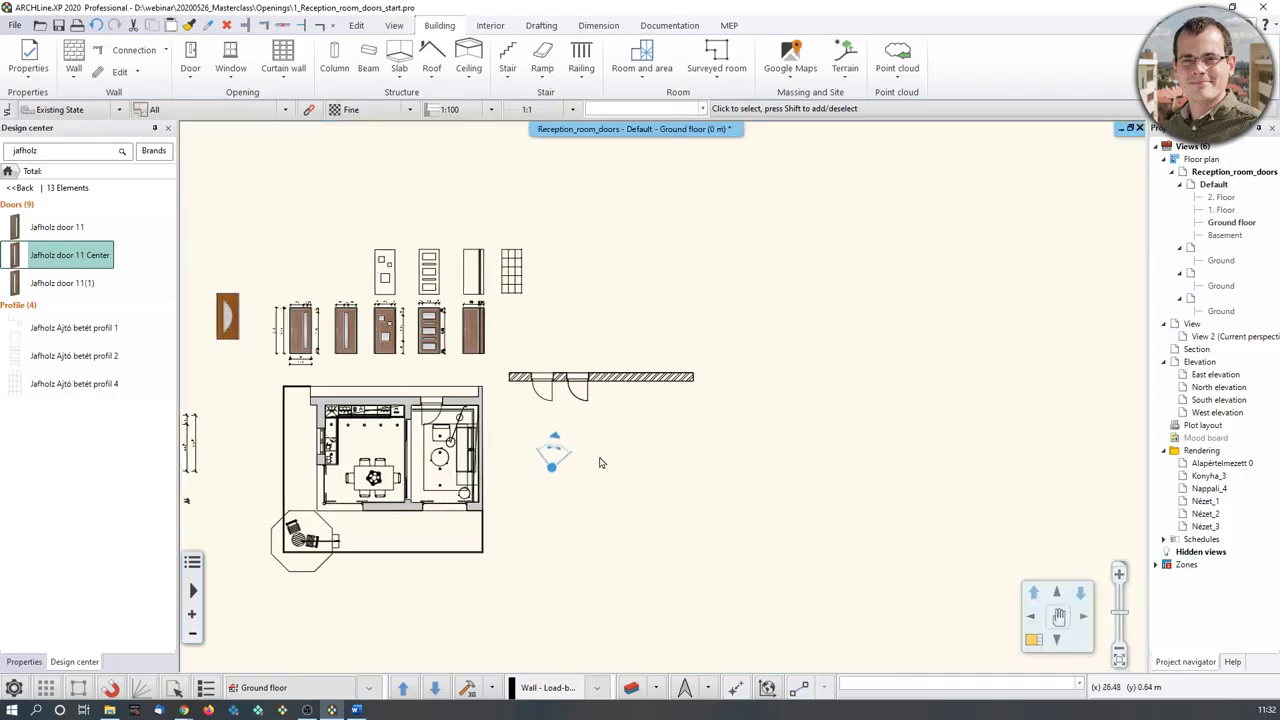
{"action": "left_click", "coordinate": [1034, 178]}
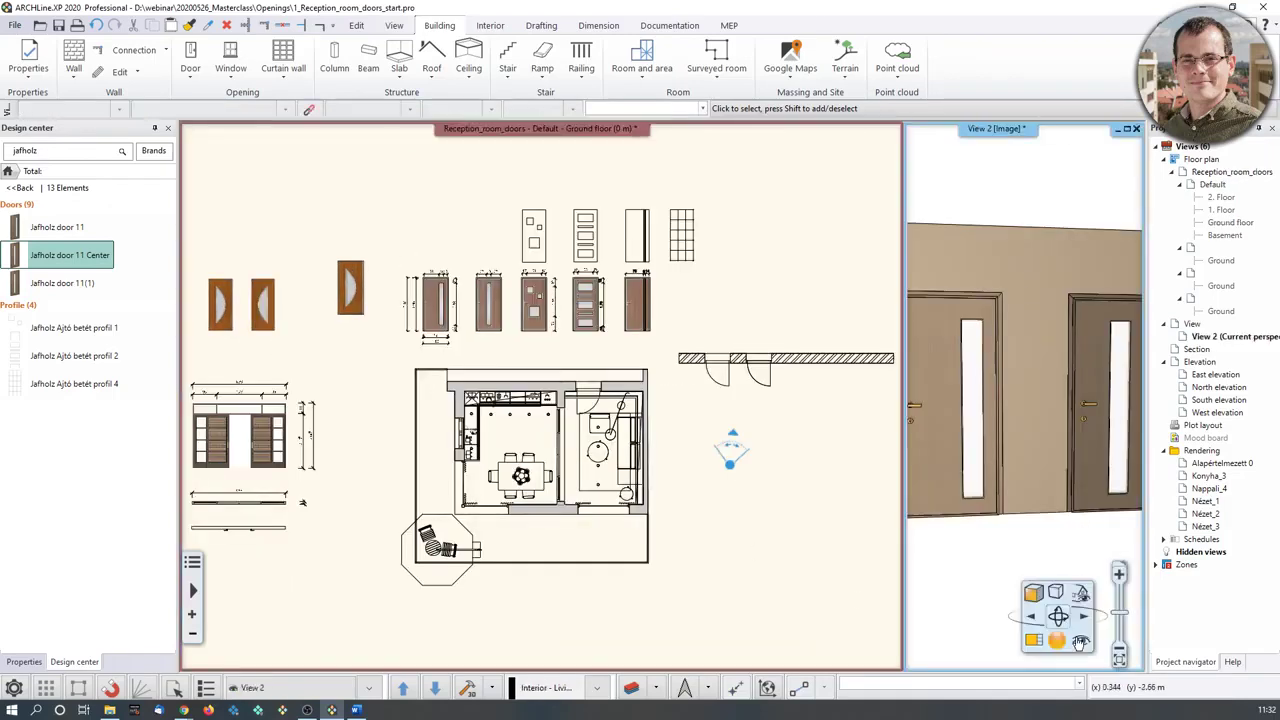
{"action": "left_click", "coordinate": [1035, 641]}
{"action": "middle_click_drag", "start_coordinate": [702, 375], "coordinate": [519, 381]}
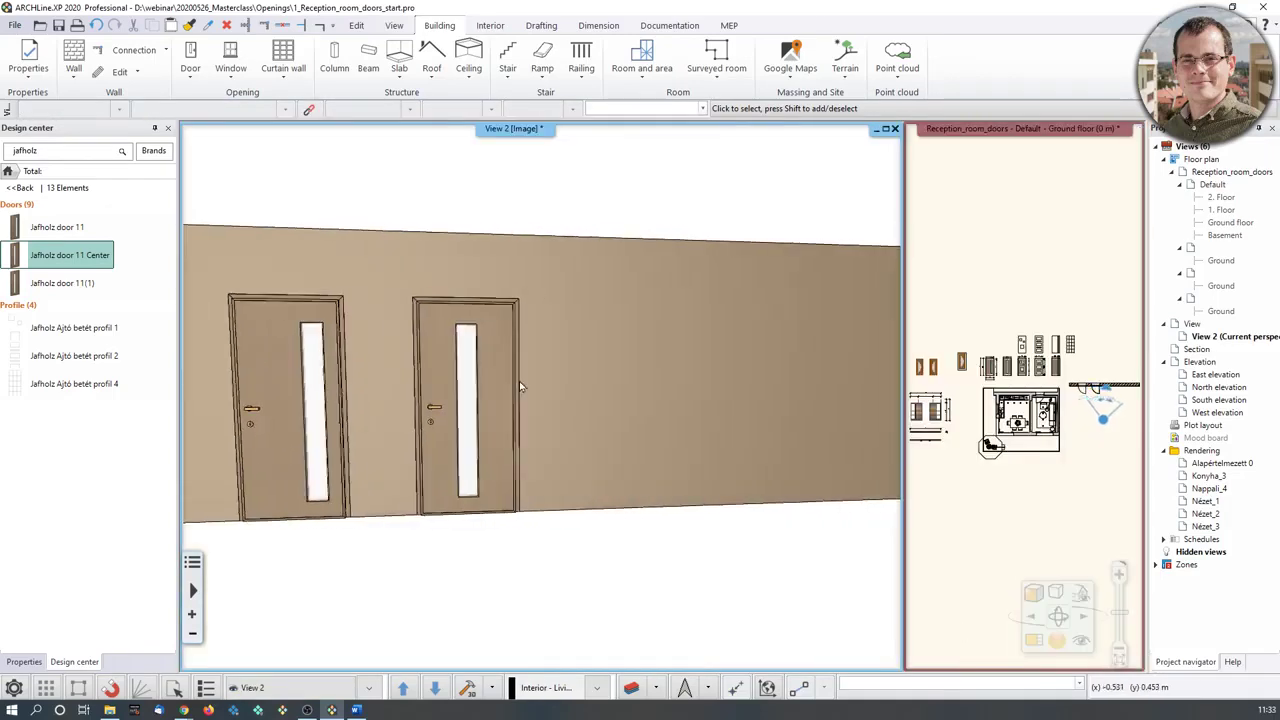
{"action": "middle_click_drag", "start_coordinate": [346, 408], "coordinate": [576, 386]}
{"action": "middle_click_drag", "start_coordinate": [649, 370], "coordinate": [598, 374]}
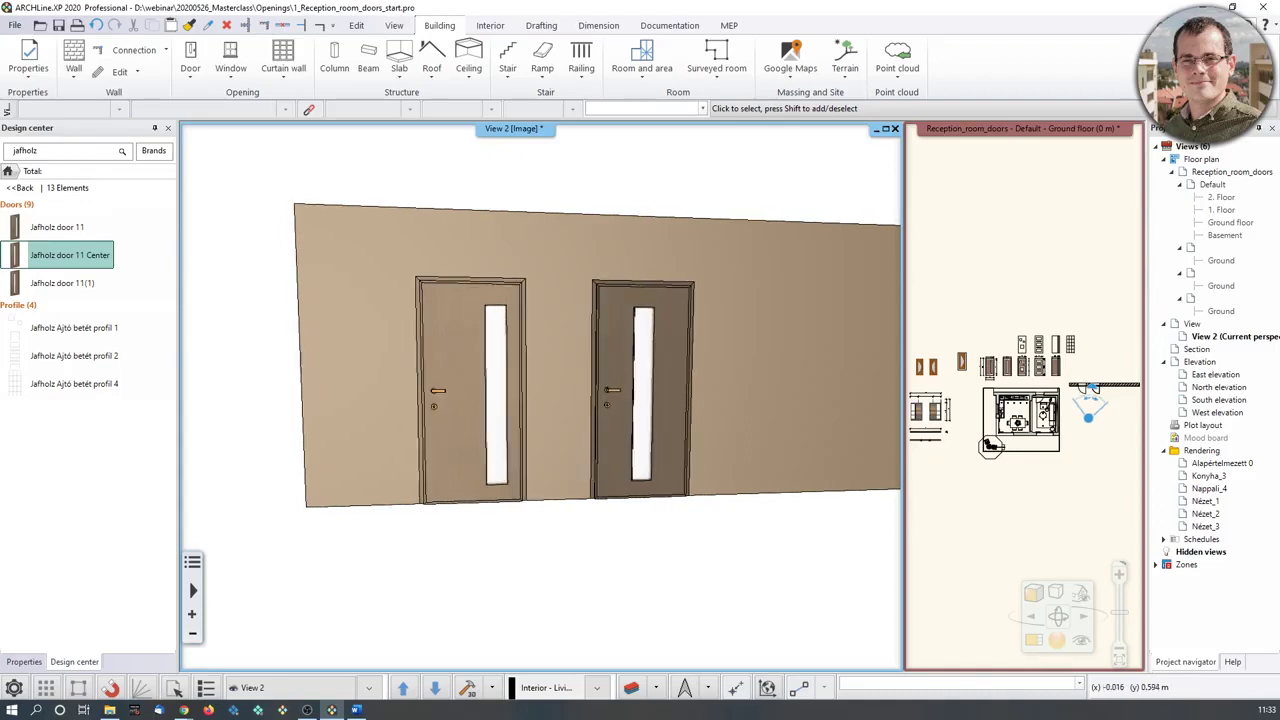
{"action": "mouse_move", "coordinate": [542, 374]}
{"action": "middle_mouse_down"}
{"action": "mouse_move", "coordinate": [708, 369]}
{"action": "mouse_move", "coordinate": [543, 377]}
{"action": "mouse_move", "coordinate": [560, 377]}
{"action": "middle_mouse_up"}
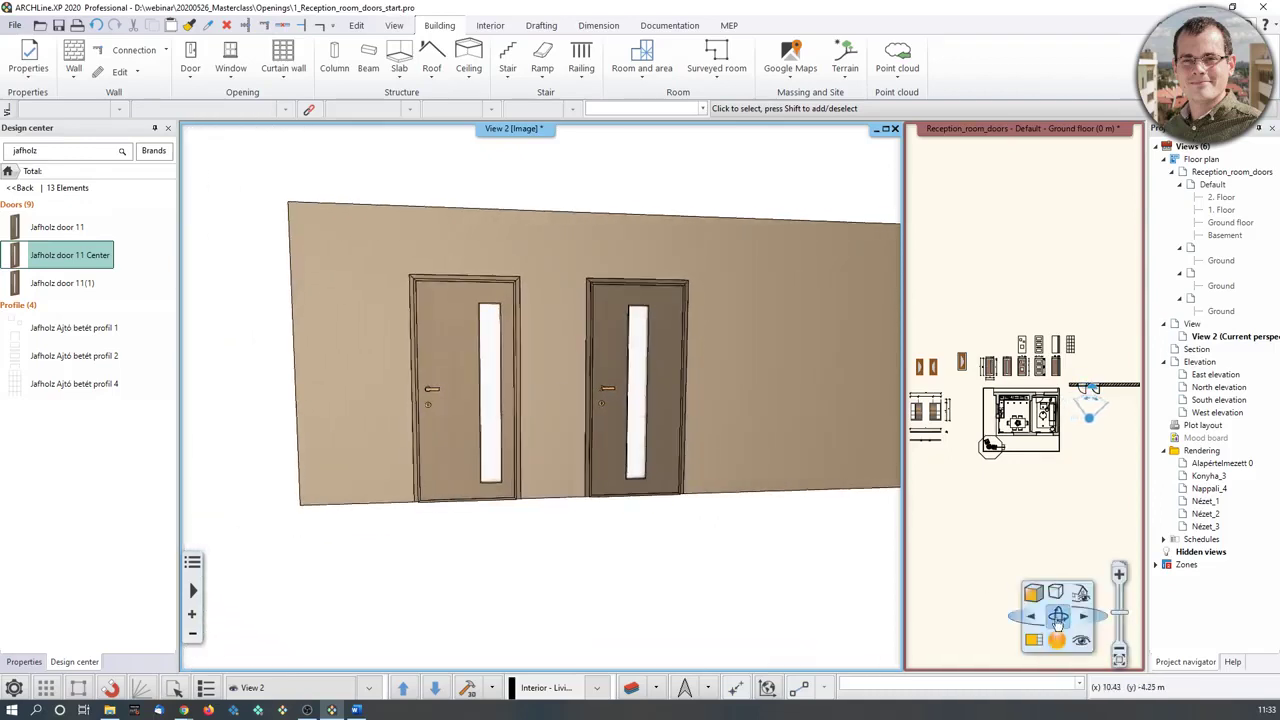
Set the 3D view's display mode to Consistent colour and inspect both doors up close.
{"action": "left_click", "coordinate": [1034, 594]}
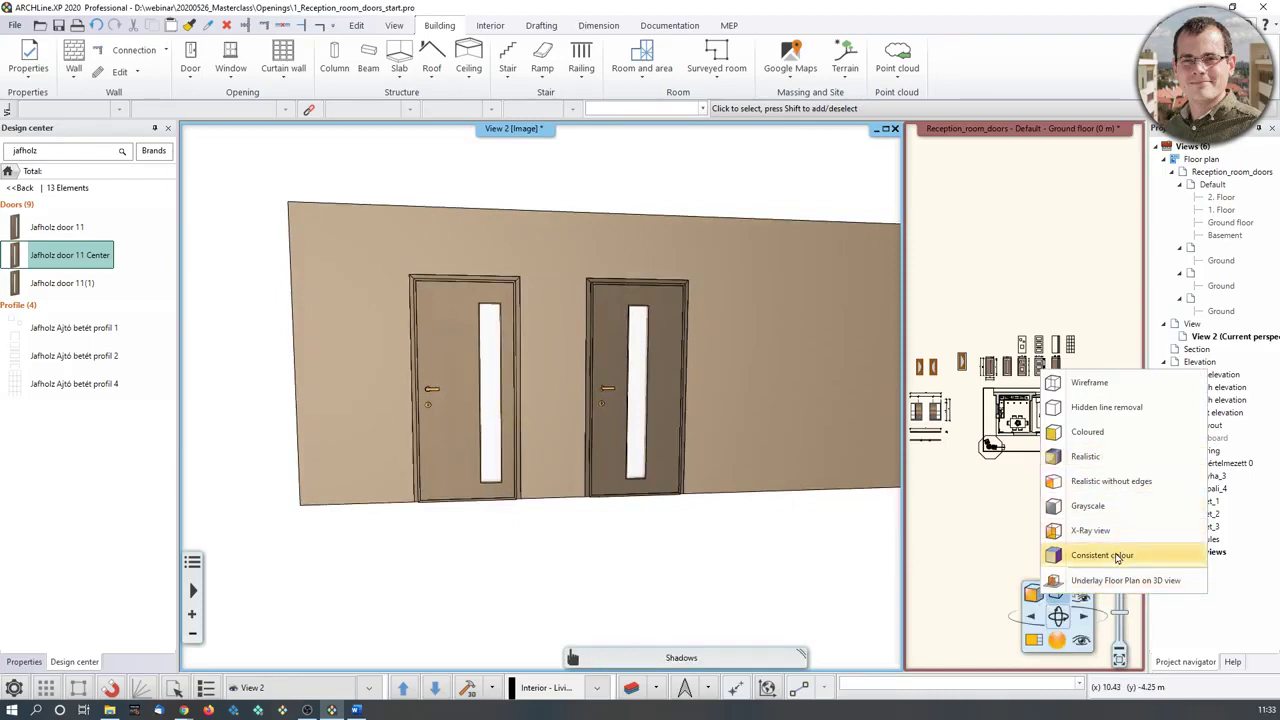
{"action": "left_click", "coordinate": [1085, 457]}
{"action": "left_click", "coordinate": [1034, 594]}
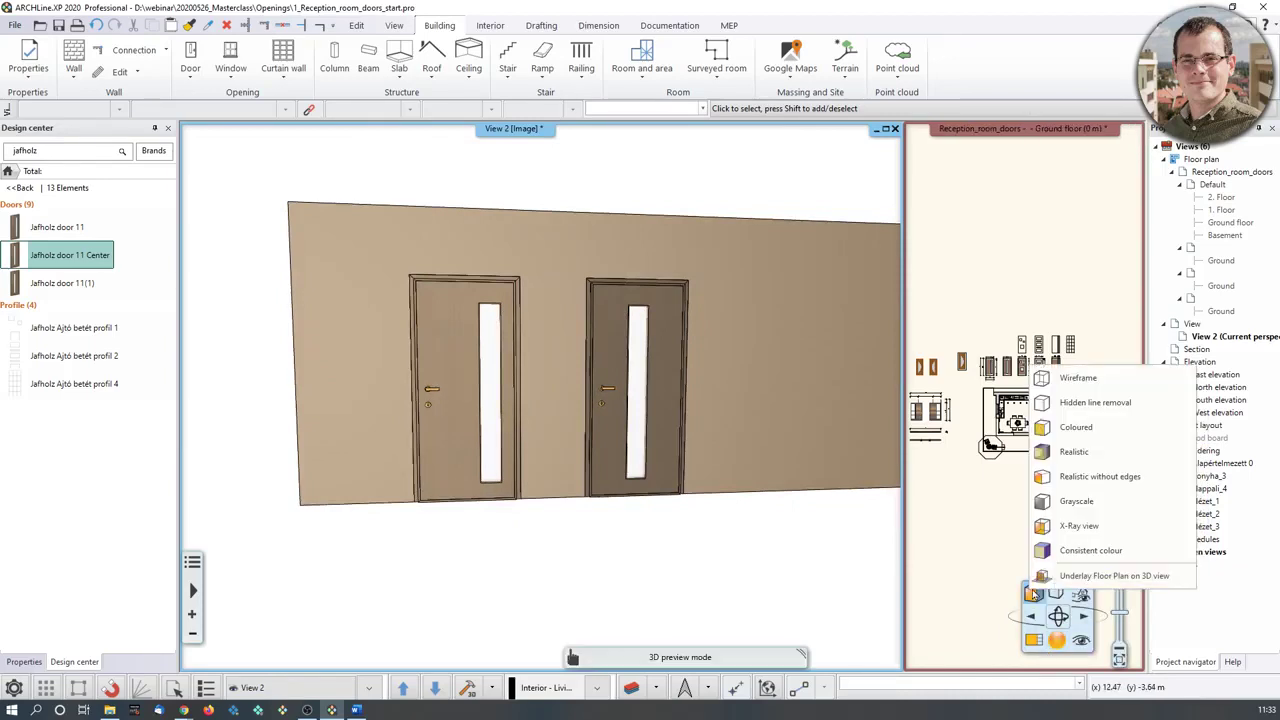
{"action": "left_click", "coordinate": [1090, 550]}
{"action": "scroll", "coordinate": [660, 461], "scroll_direction": "up", "scroll_amount": 2}
{"action": "scroll", "coordinate": [660, 461], "scroll_direction": "up", "scroll_amount": 2}
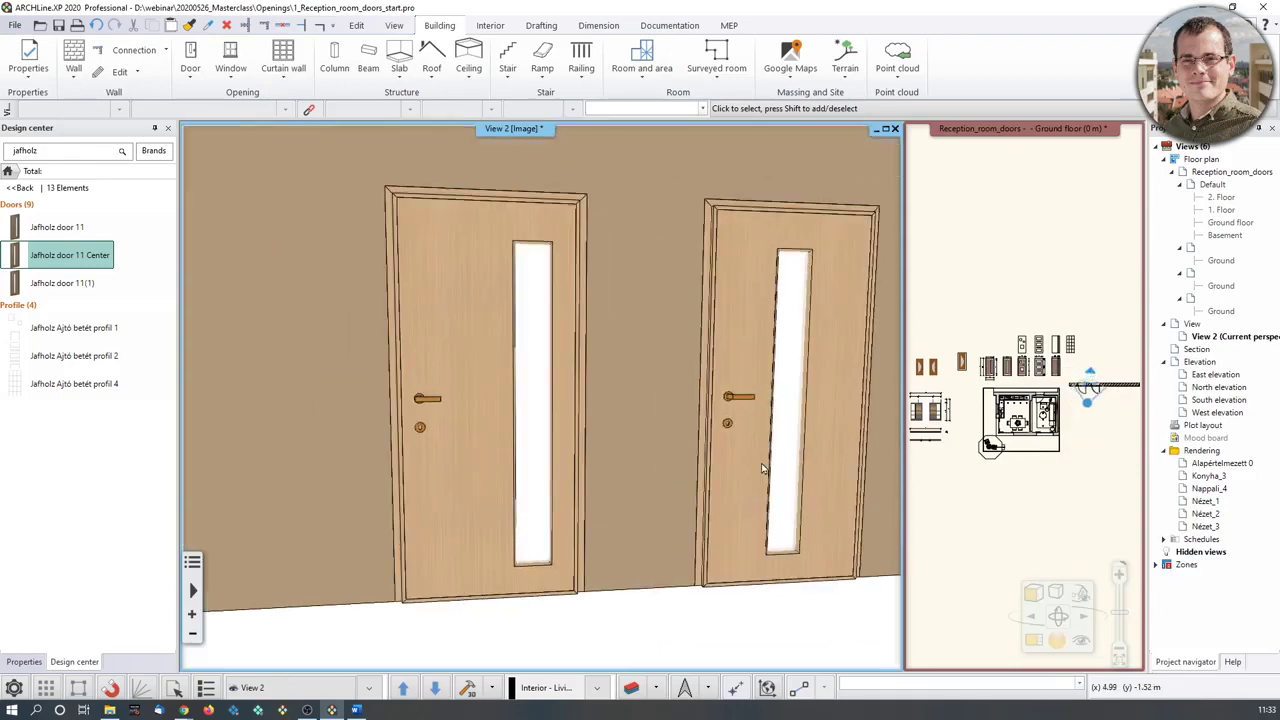
{"action": "middle_click_drag", "start_coordinate": [766, 471], "coordinate": [583, 471]}
{"action": "scroll", "coordinate": [583, 471], "scroll_direction": "down", "scroll_amount": 2}
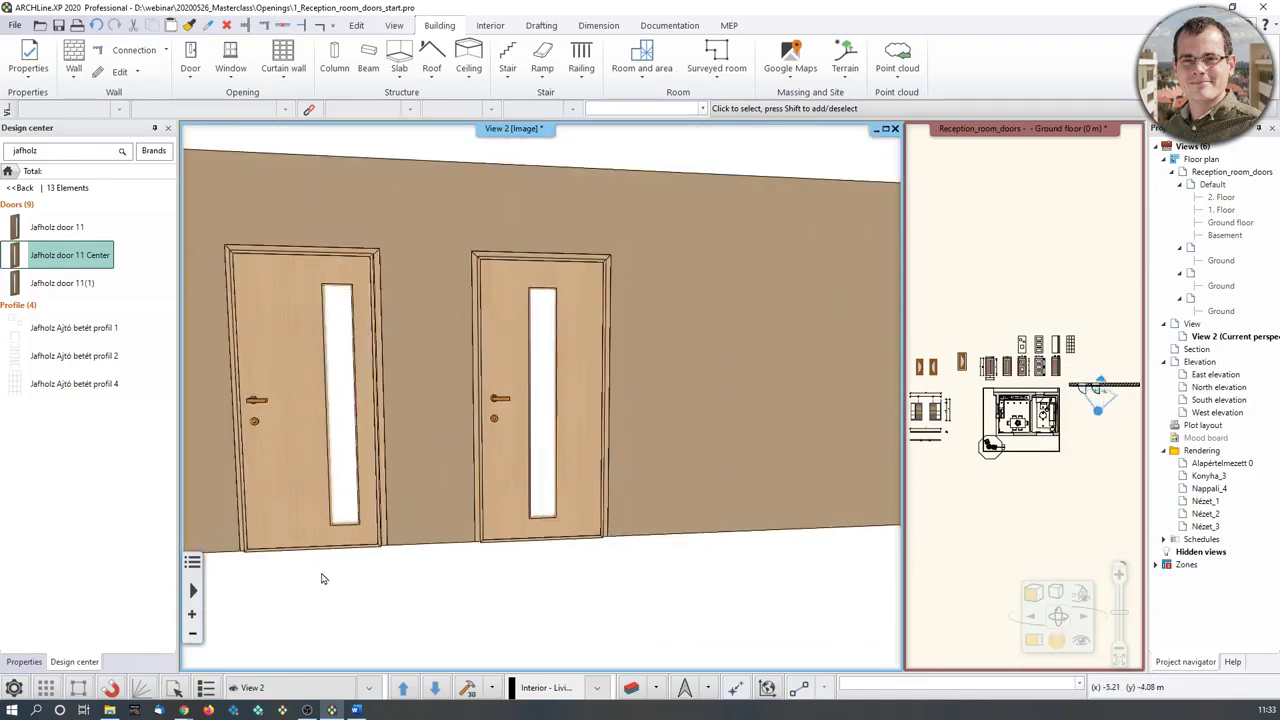
Enlarge the floor plan and delete the reference image of the door with three square glass insets, Jafholz_13.png.
{"action": "left_click", "coordinate": [1030, 314]}
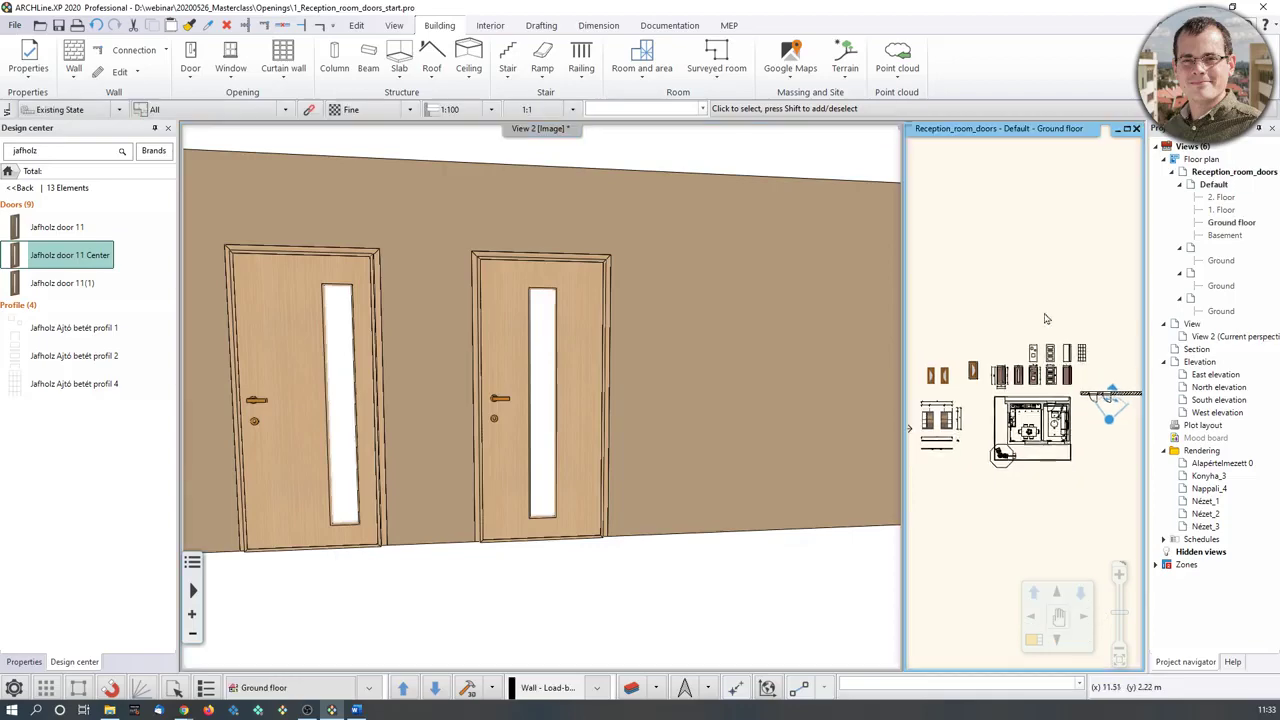
{"action": "scroll", "coordinate": [1080, 400], "scroll_direction": "up", "scroll_amount": 3}
{"action": "scroll", "coordinate": [1080, 400], "scroll_direction": "up", "scroll_amount": 3}
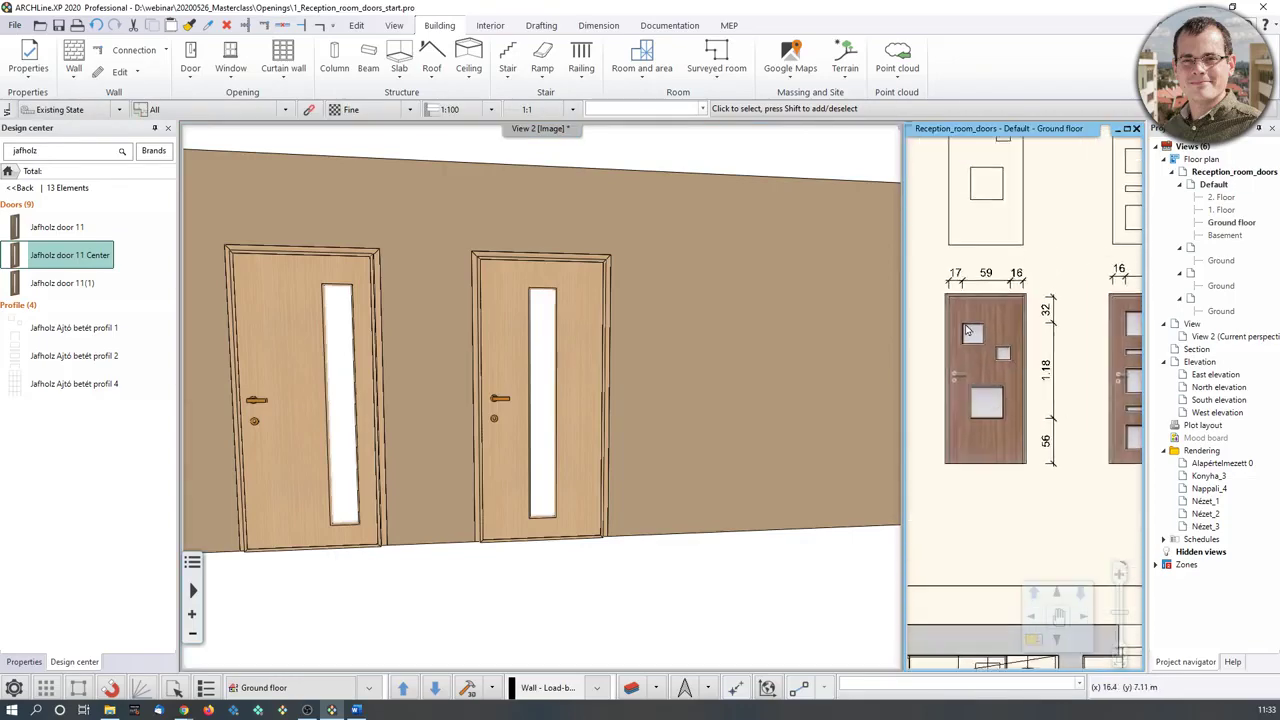
{"action": "left_click", "coordinate": [1033, 640]}
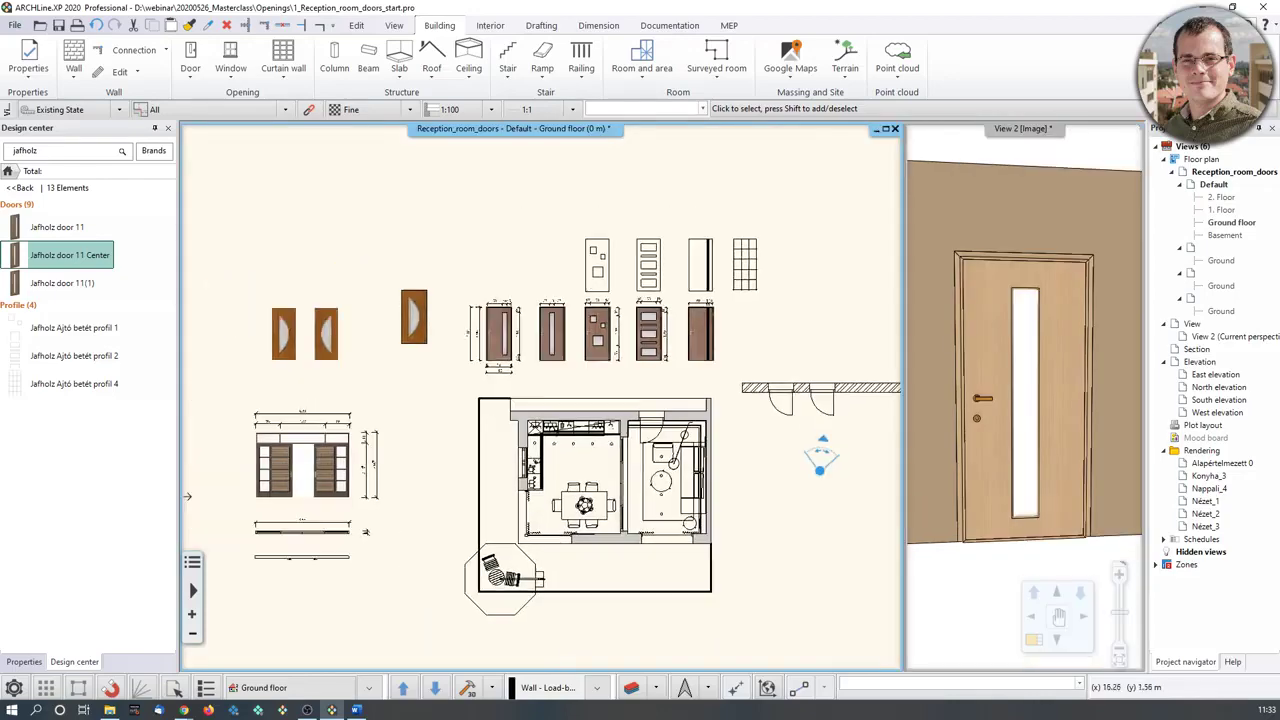
{"action": "scroll", "coordinate": [648, 446], "scroll_direction": "up", "scroll_amount": 2}
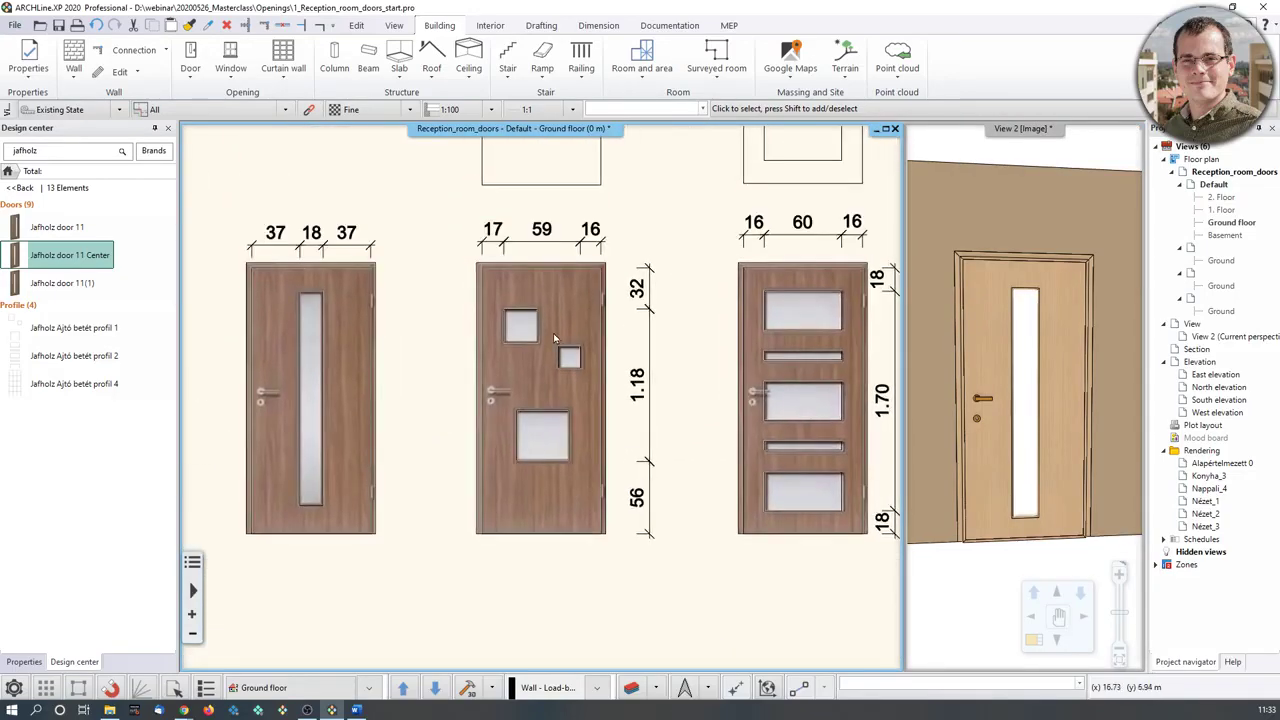
{"action": "left_click", "coordinate": [531, 383]}
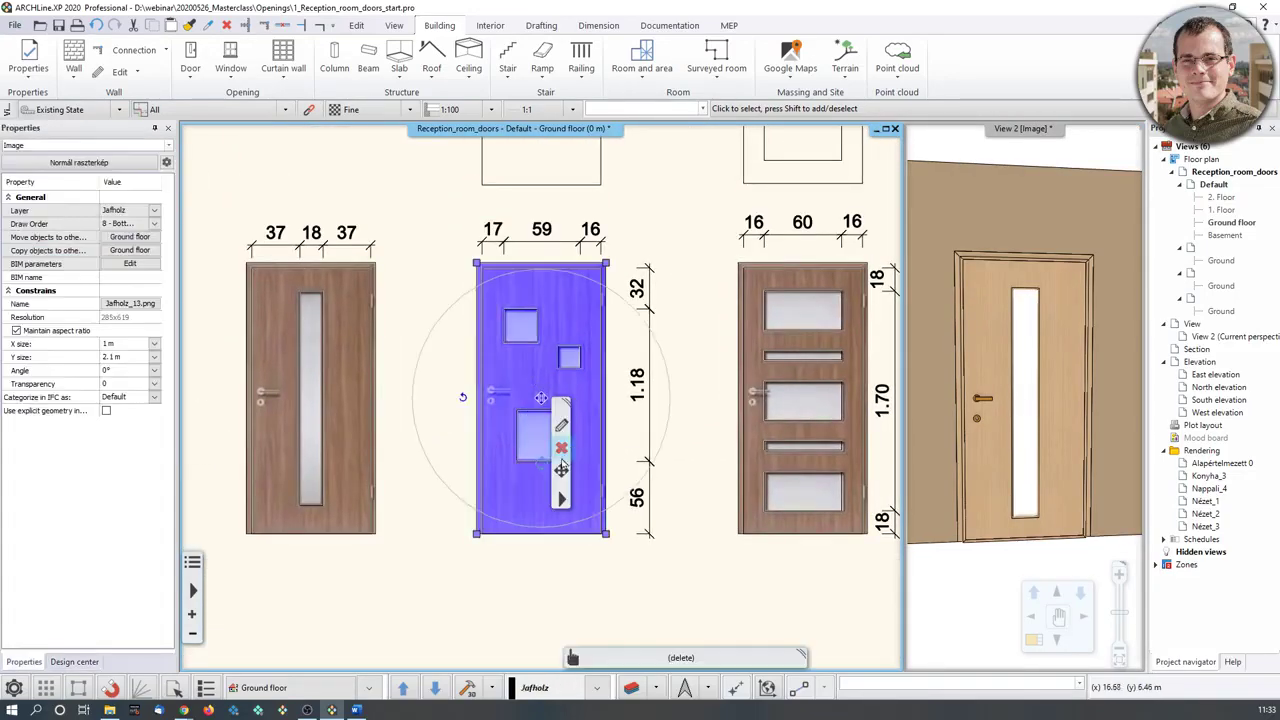
{"action": "left_click", "coordinate": [570, 443]}
{"action": "middle_click_drag", "start_coordinate": [613, 325], "coordinate": [638, 568]}
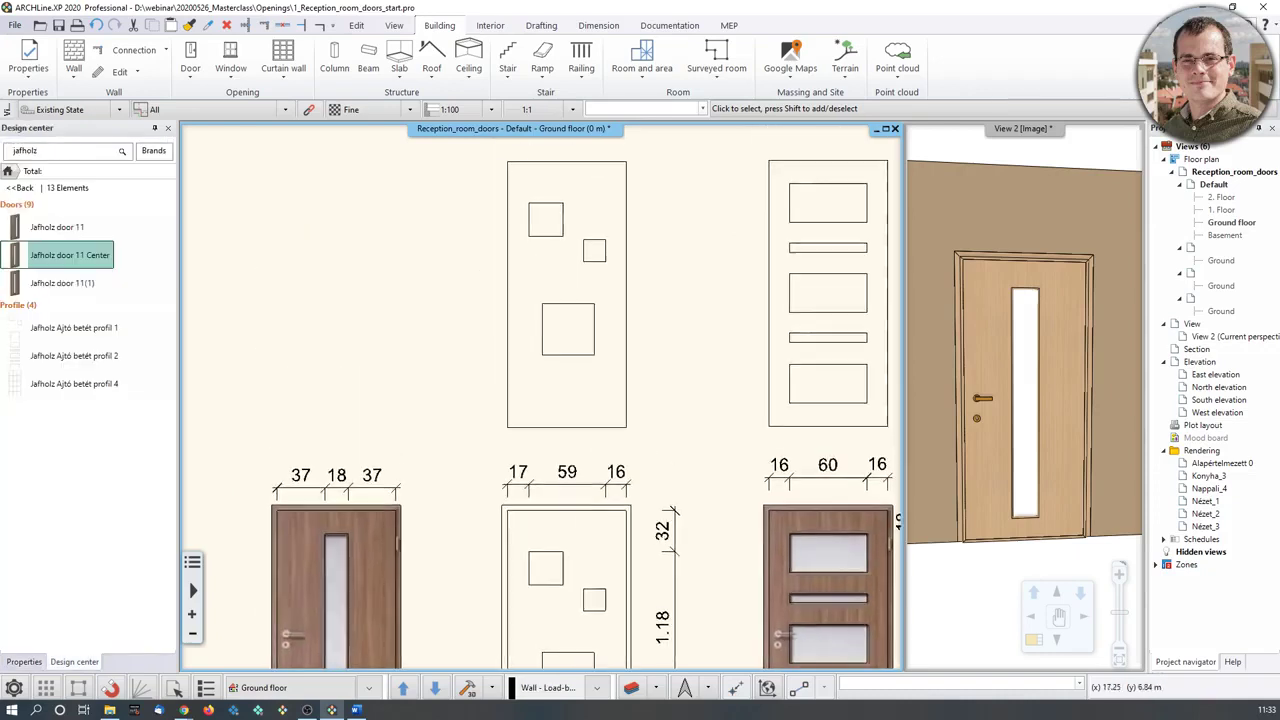
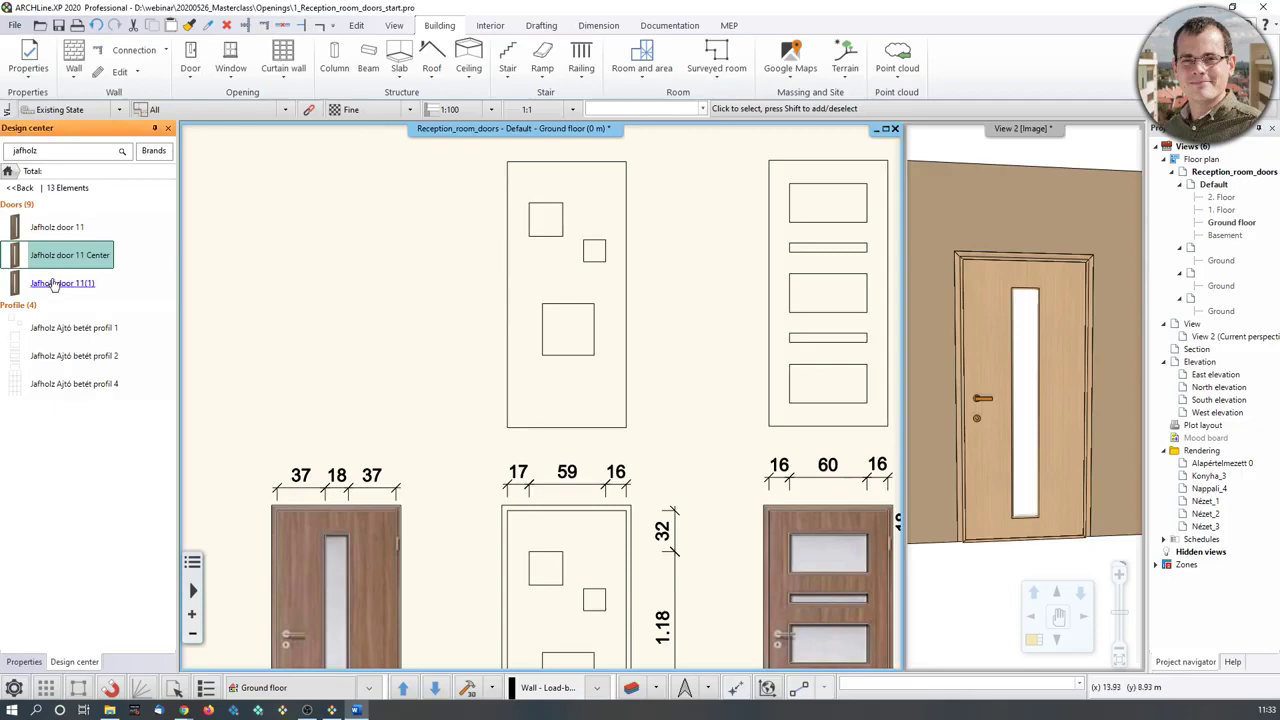
Place Jafholz door 11 Center as a door not hosted in a wall, beside the panel outline with three squares on the floor plan.
{"action": "left_click", "coordinate": [103, 264]}
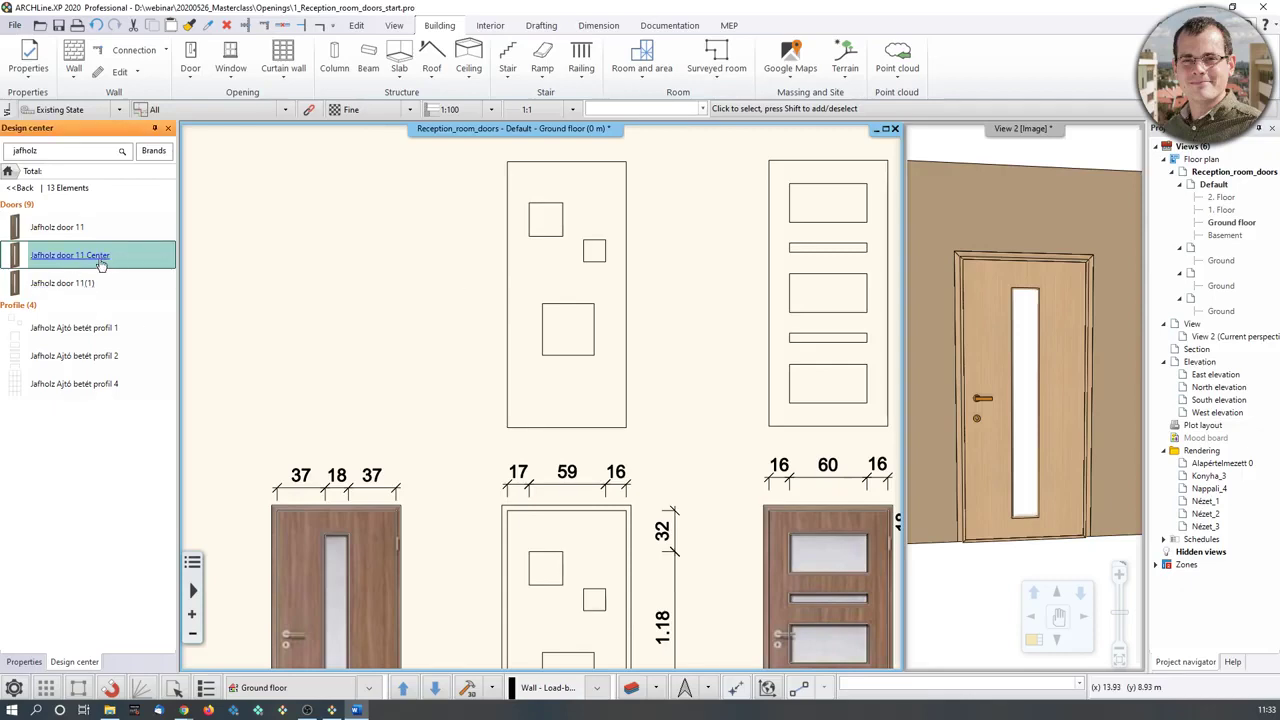
{"action": "left_click_drag", "start_coordinate": [88, 258], "coordinate": [298, 313]}
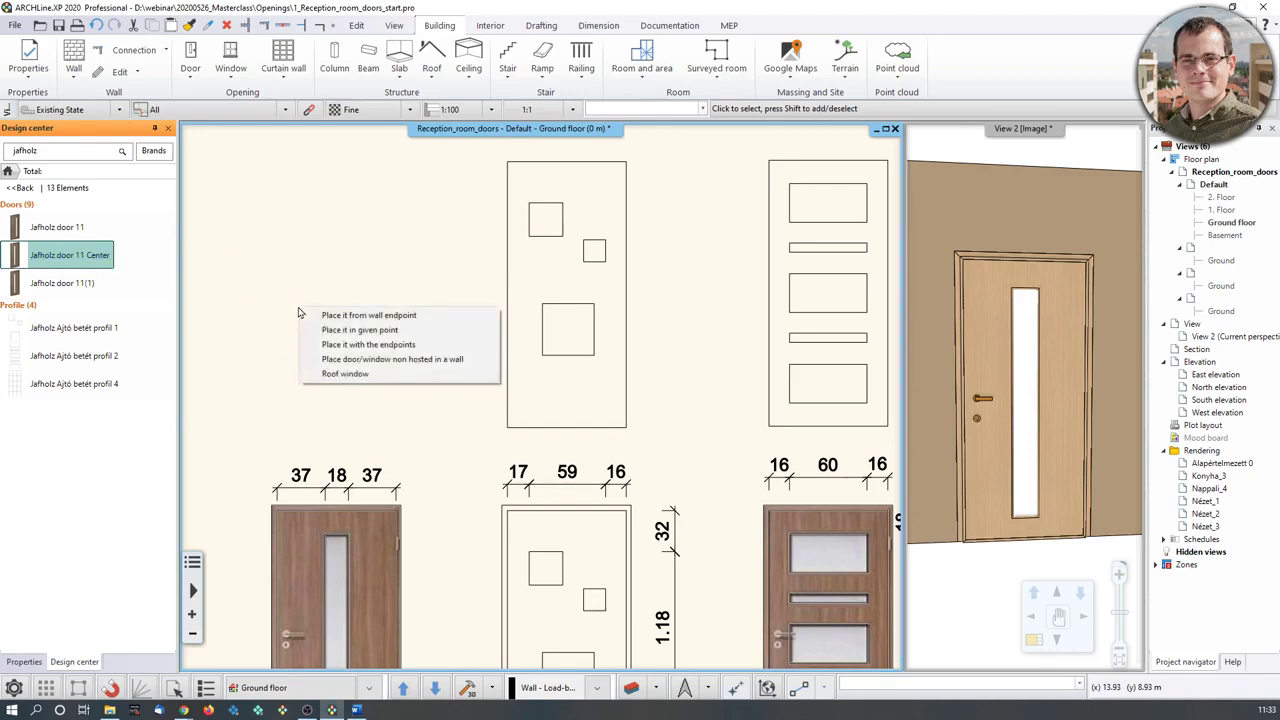
{"action": "left_click", "coordinate": [348, 361]}
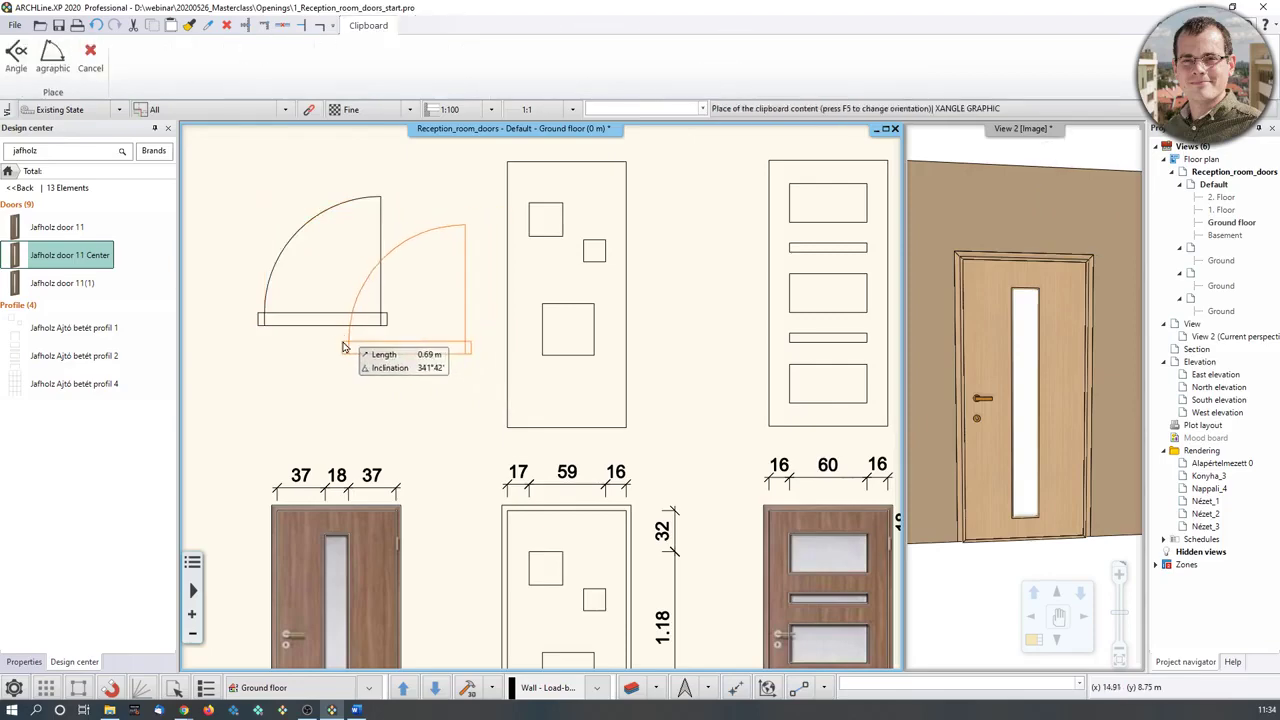
{"action": "left_click", "coordinate": [368, 340]}
{"action": "left_click", "coordinate": [365, 437]}
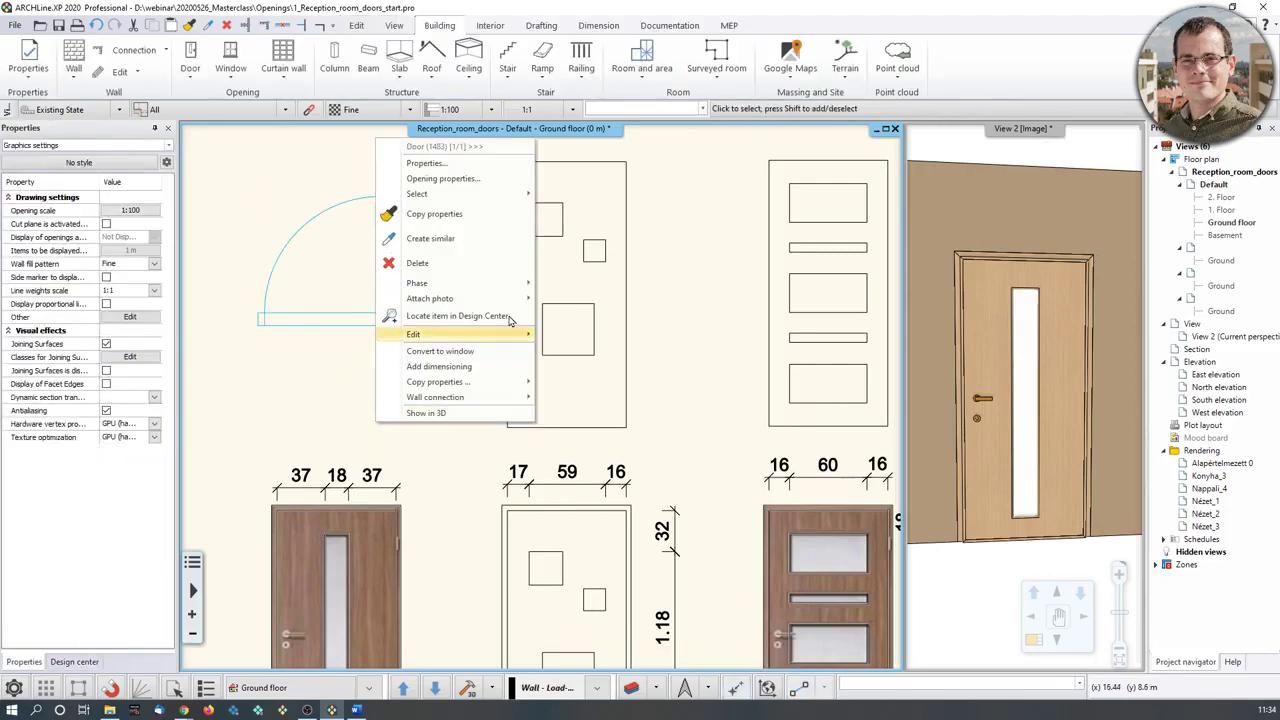
Examine the placed door's panel and inset settings, including side offsets and available inset profiles, and close them without changes.
{"action": "left_click", "coordinate": [471, 190]}
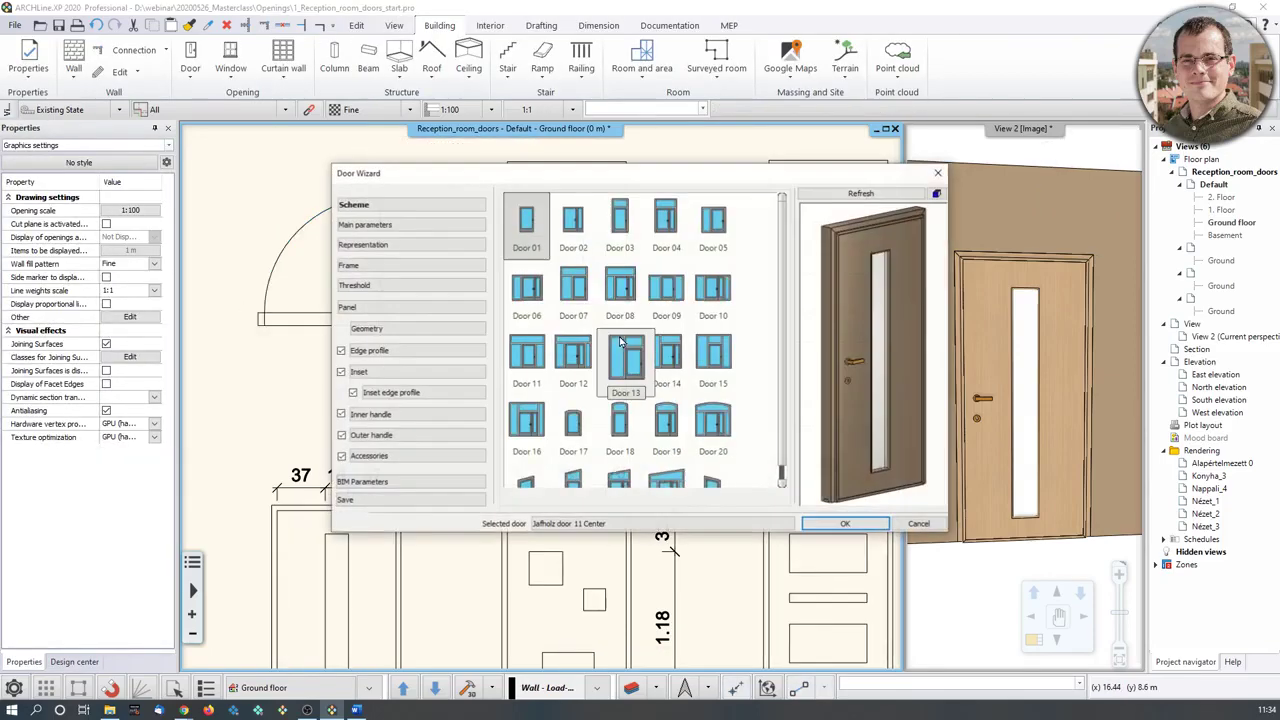
{"action": "left_click_drag", "start_coordinate": [751, 214], "coordinate": [1007, 187]}
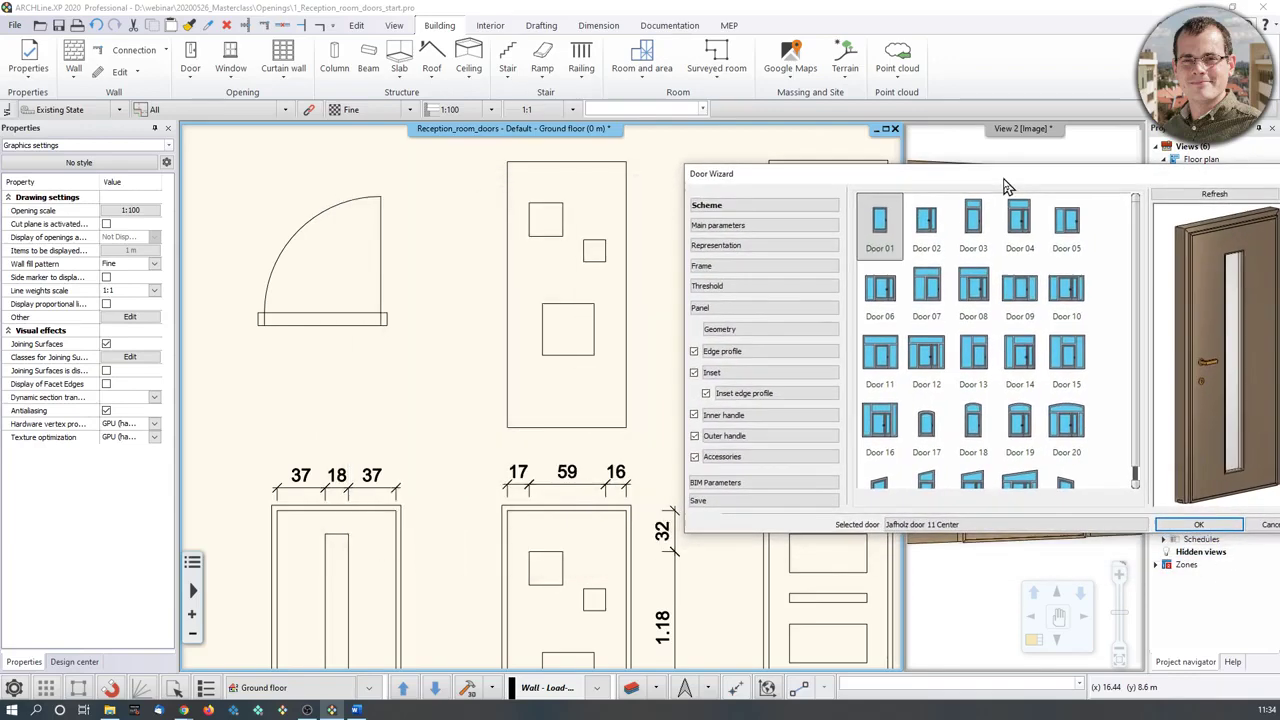
{"action": "left_click", "coordinate": [737, 305]}
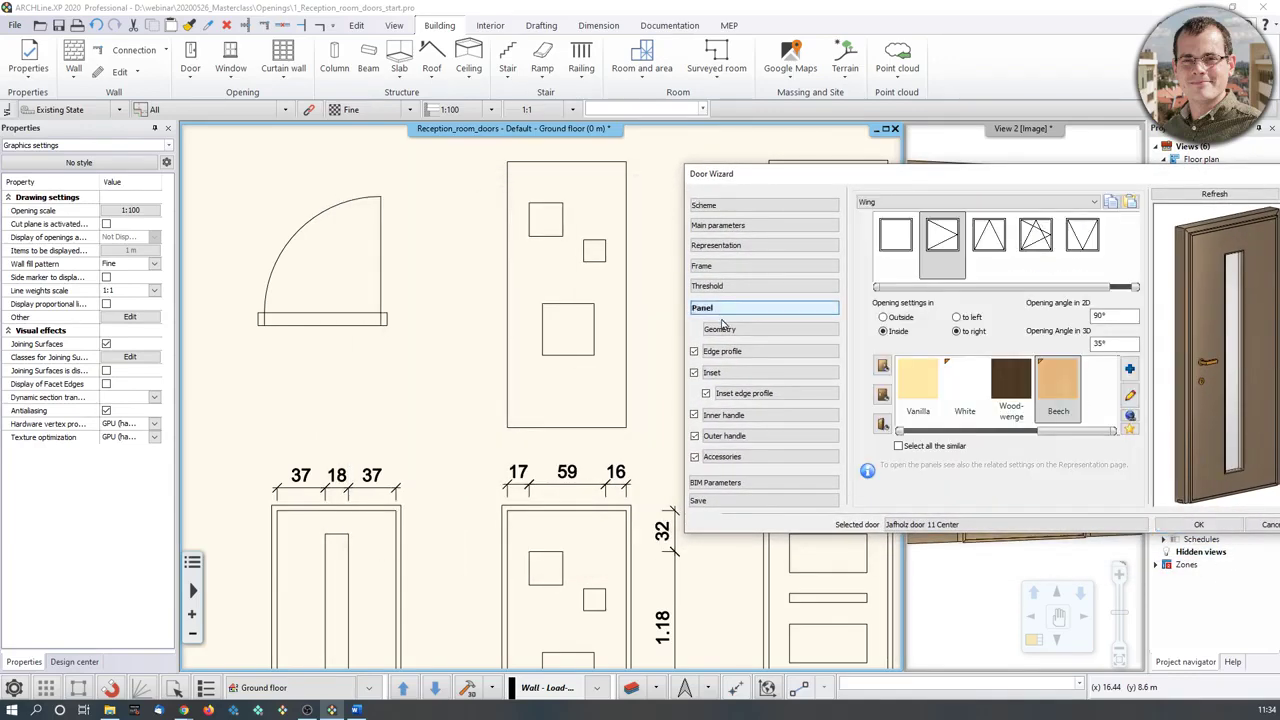
{"action": "left_click", "coordinate": [760, 372]}
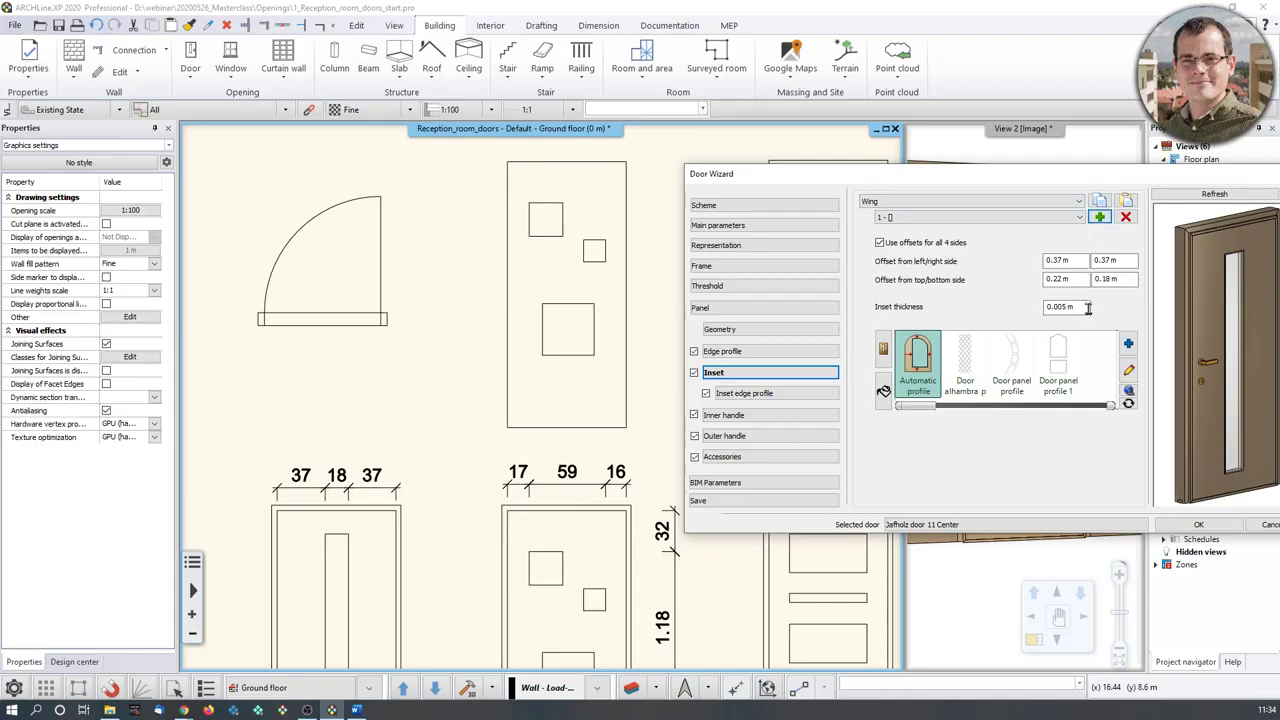
{"action": "left_click_drag", "start_coordinate": [943, 183], "coordinate": [898, 197]}
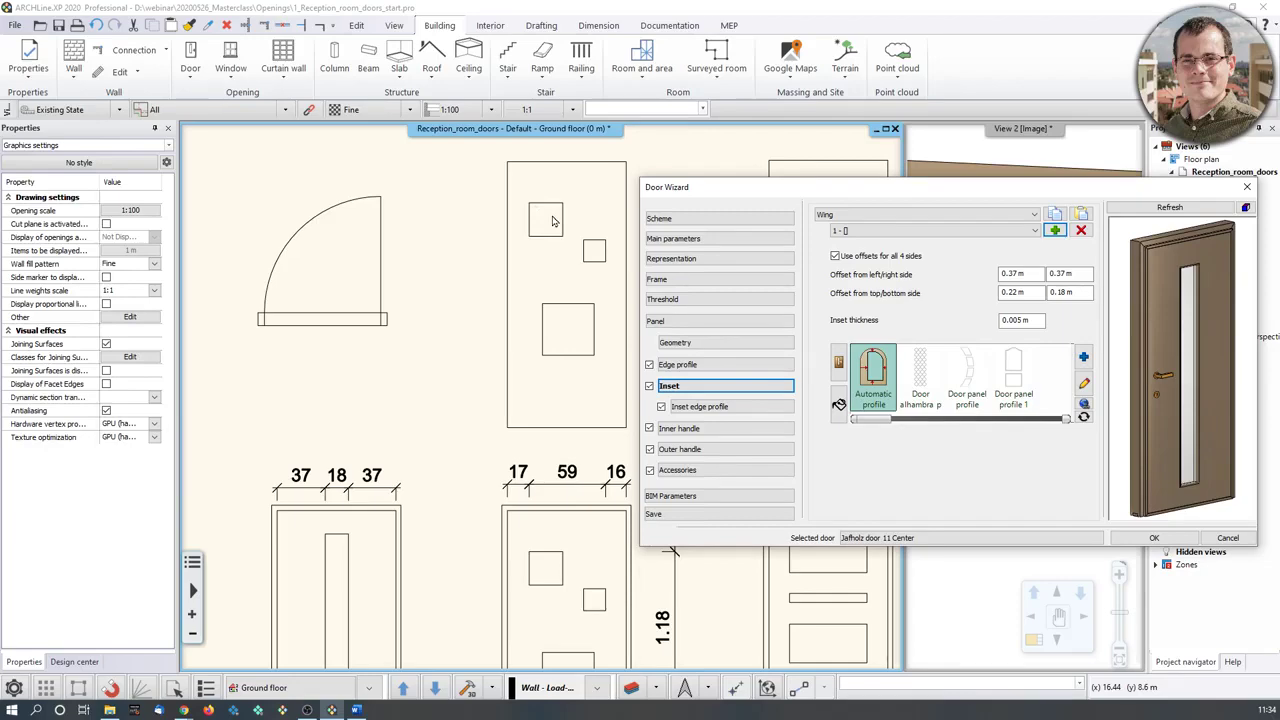
{"action": "left_click", "coordinate": [1247, 187]}
Define a multiple profile with the upper-left square as its first closed loop and that square's upper-left corner as reference point.
{"action": "middle_click_drag", "start_coordinate": [679, 264], "coordinate": [620, 333]}
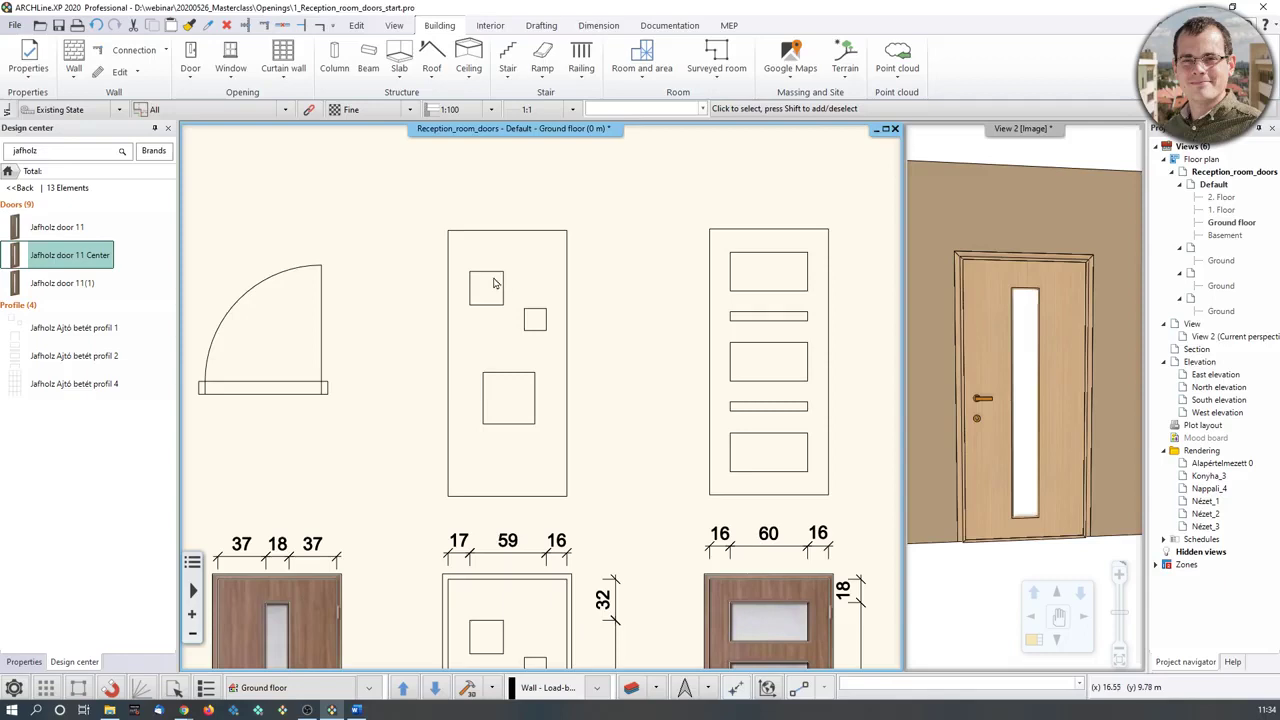
{"action": "left_click", "coordinate": [543, 26]}
{"action": "left_click", "coordinate": [558, 80]}
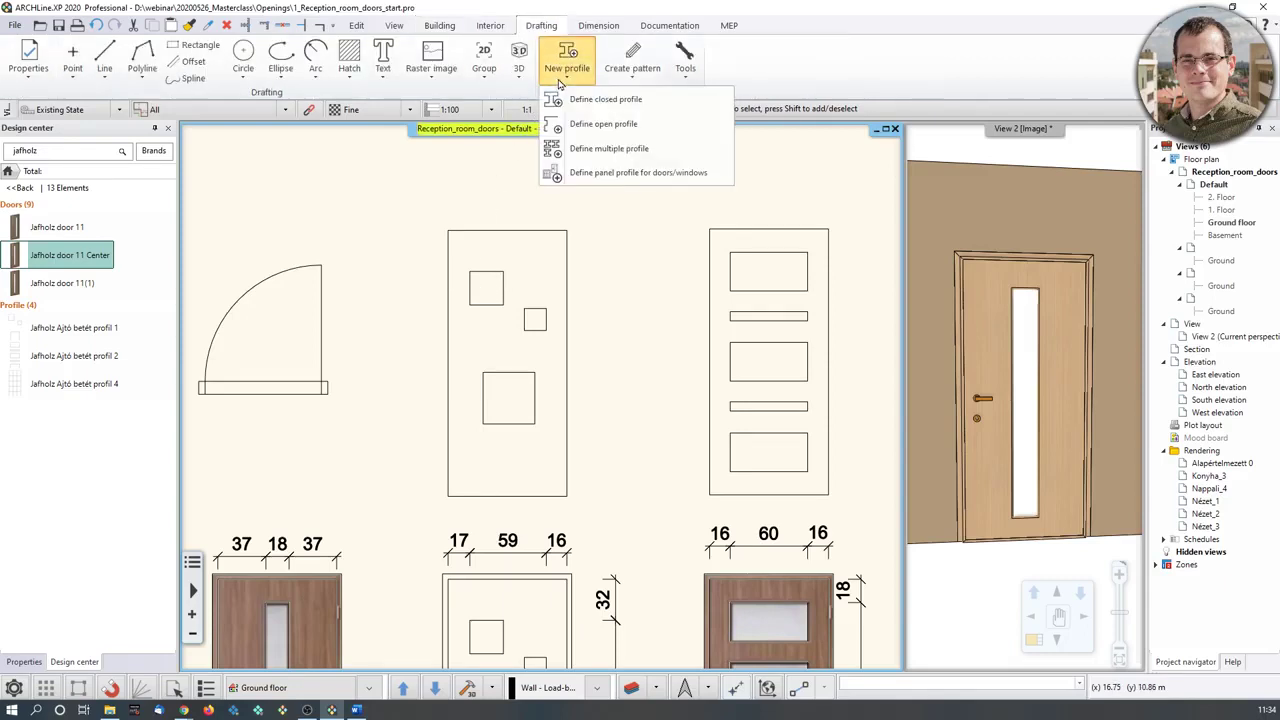
{"action": "left_click", "coordinate": [641, 151]}
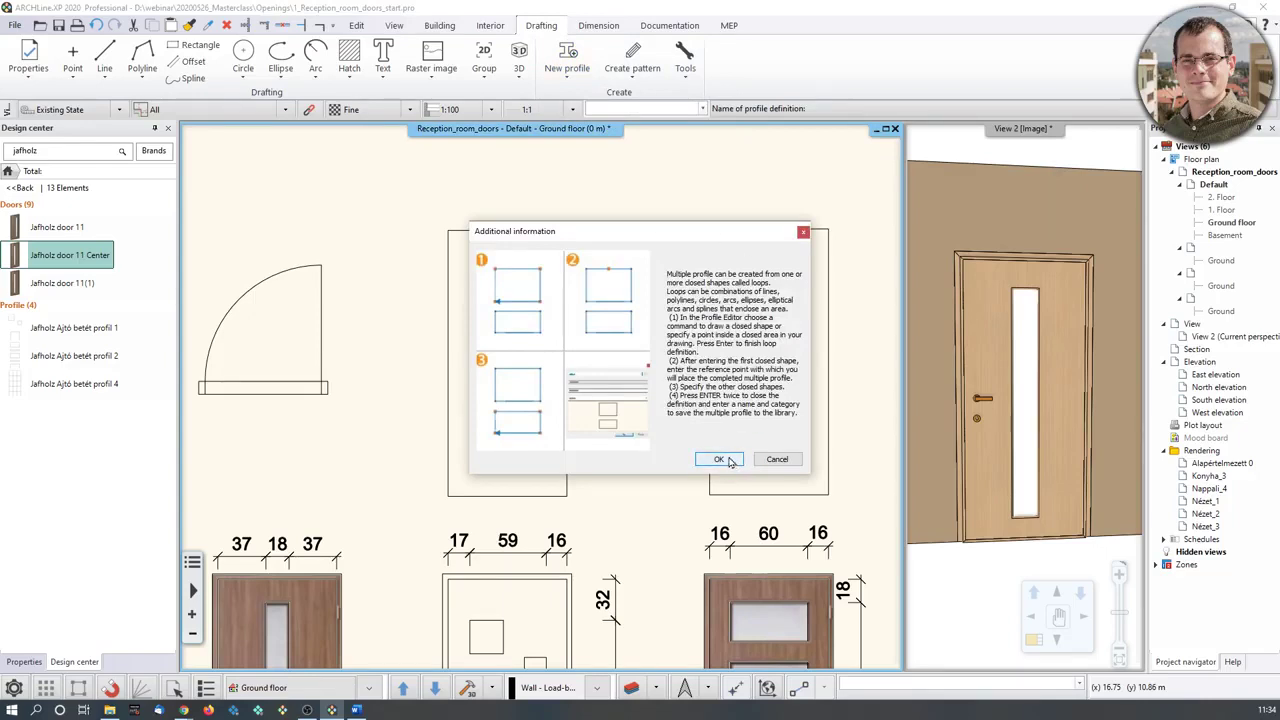
{"action": "left_click", "coordinate": [719, 459]}
{"action": "scroll", "coordinate": [565, 385], "scroll_direction": "up", "scroll_amount": 2}
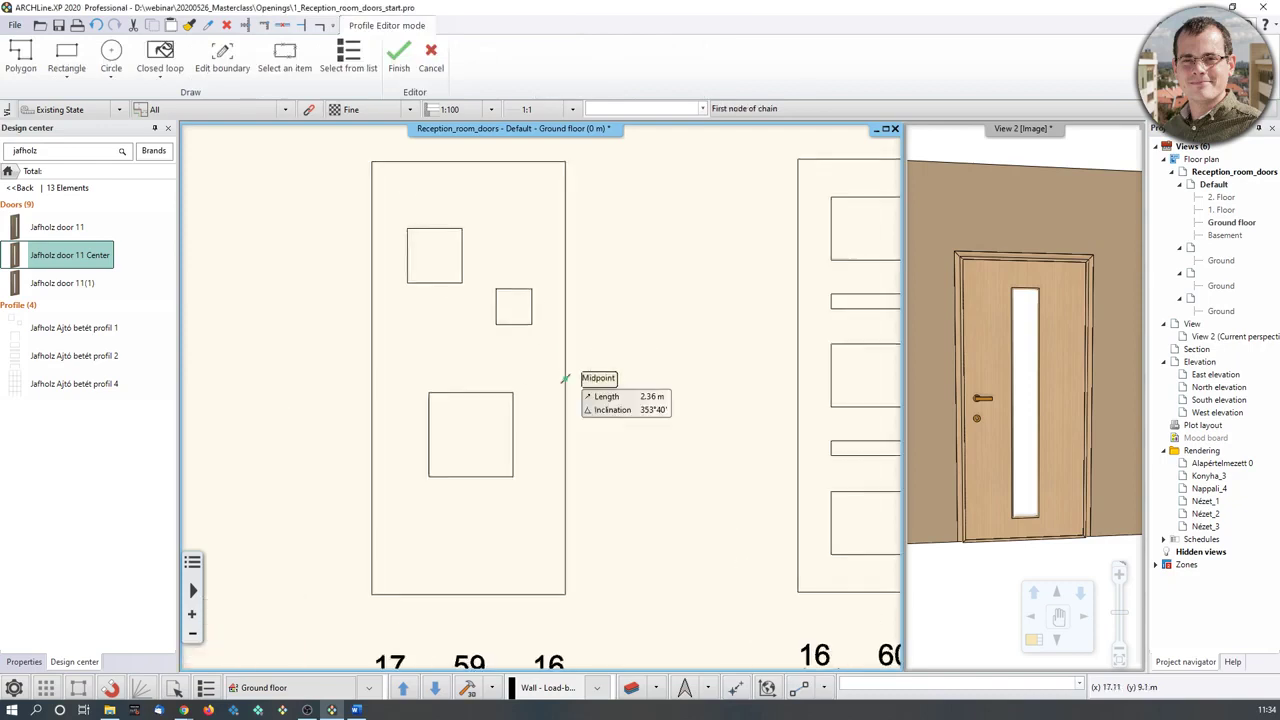
{"action": "left_click", "coordinate": [160, 80]}
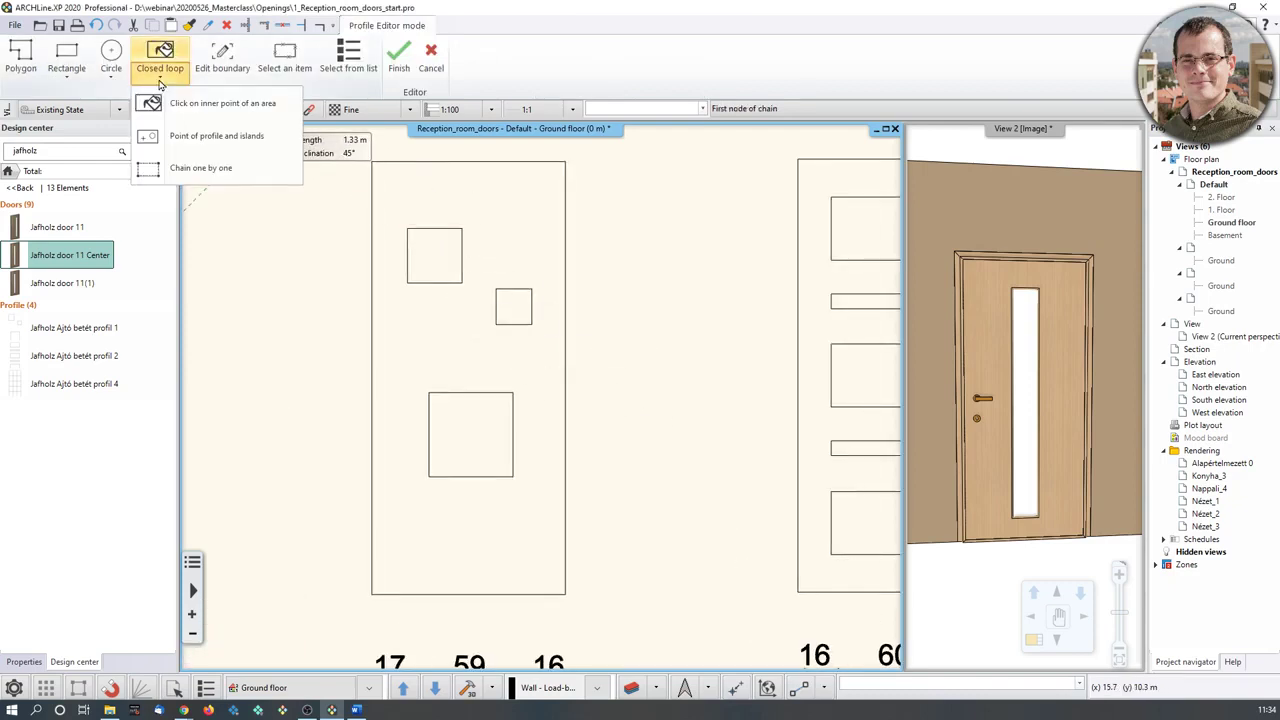
{"action": "left_click", "coordinate": [210, 112]}
{"action": "left_click", "coordinate": [438, 254]}
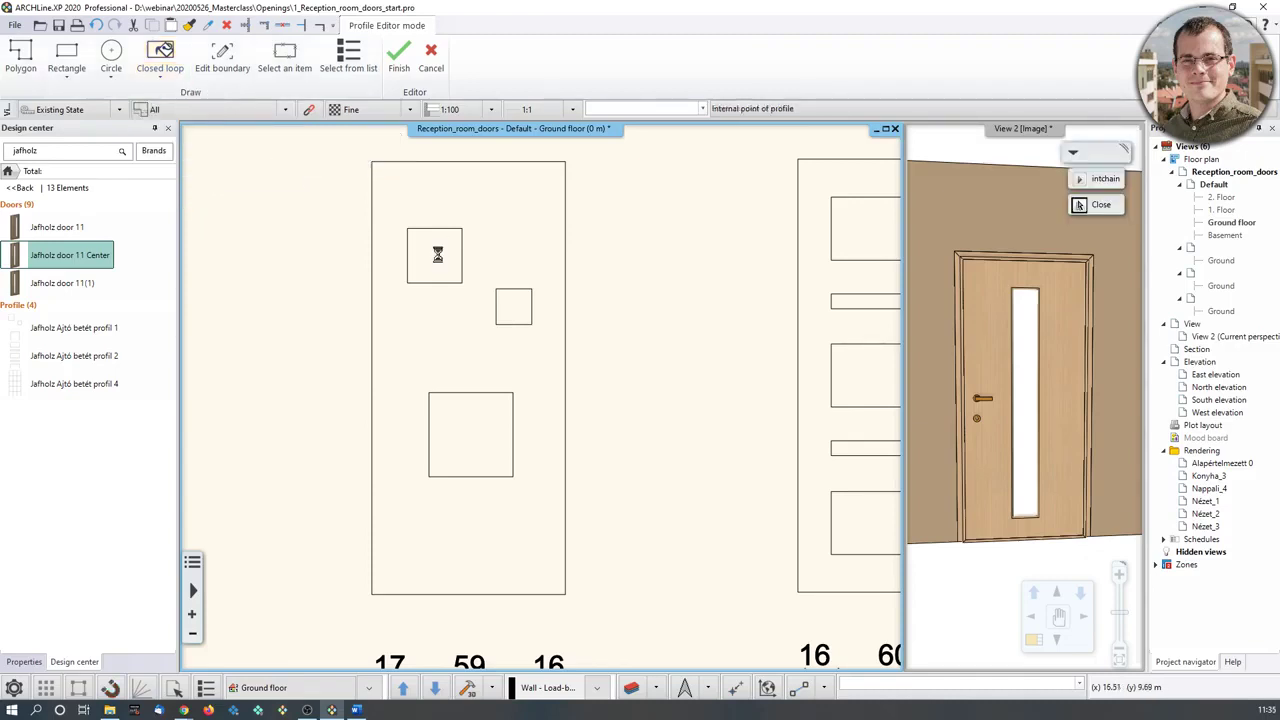
{"action": "scroll", "coordinate": [408, 255], "scroll_direction": "up", "scroll_amount": 2}
{"action": "middle_click_drag", "start_coordinate": [408, 255], "coordinate": [460, 318]}
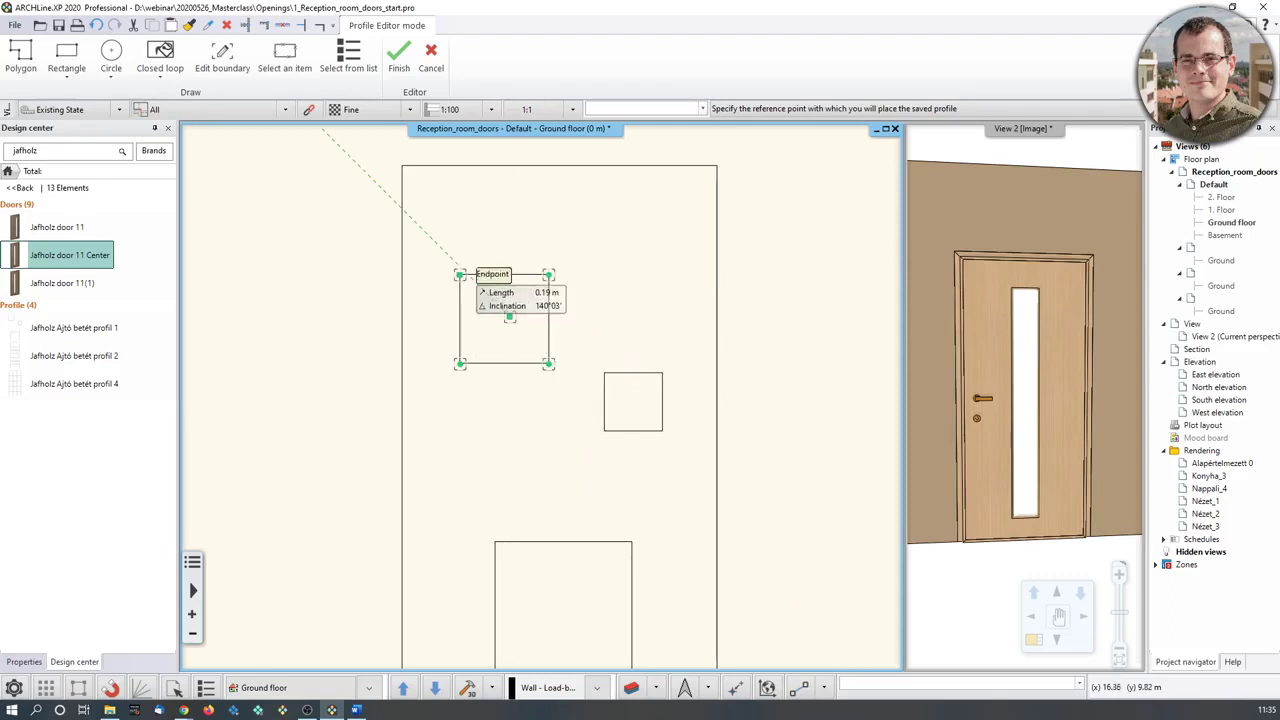
{"action": "left_click", "coordinate": [460, 274]}
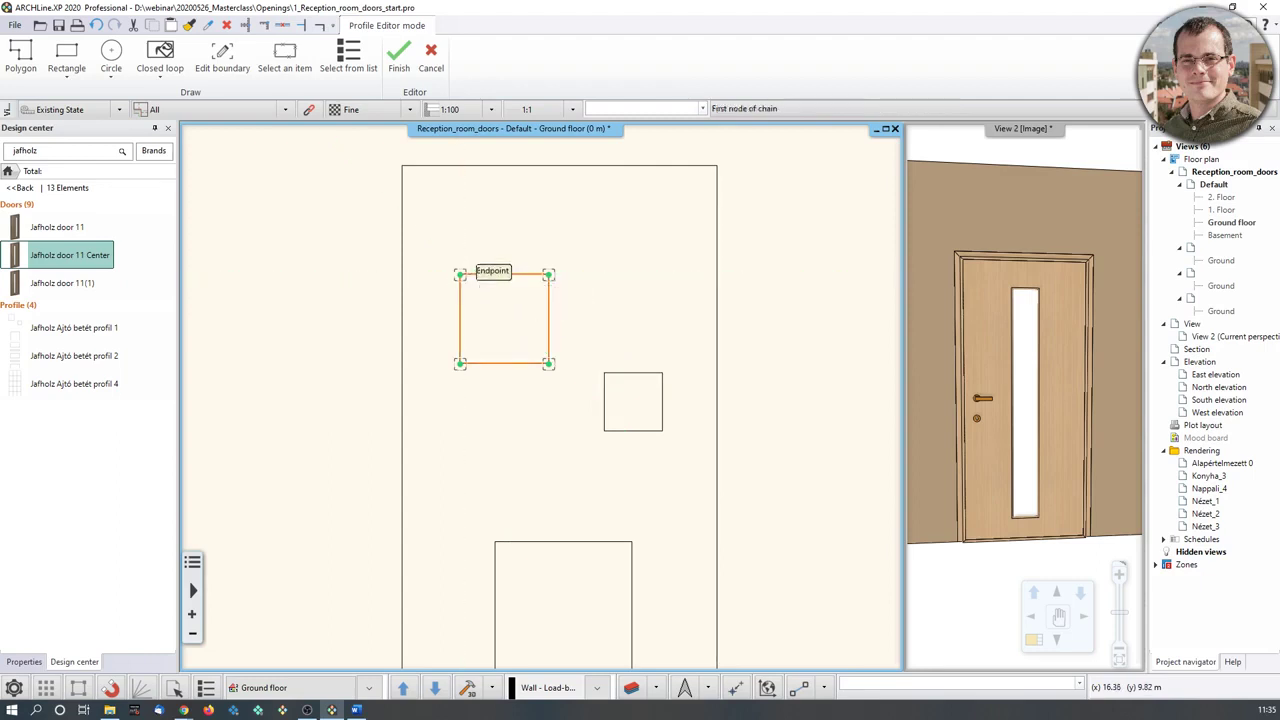
Add the small square as the second closed loop of the multiple profile, detected from a point inside it.
{"action": "left_click", "coordinate": [160, 72]}
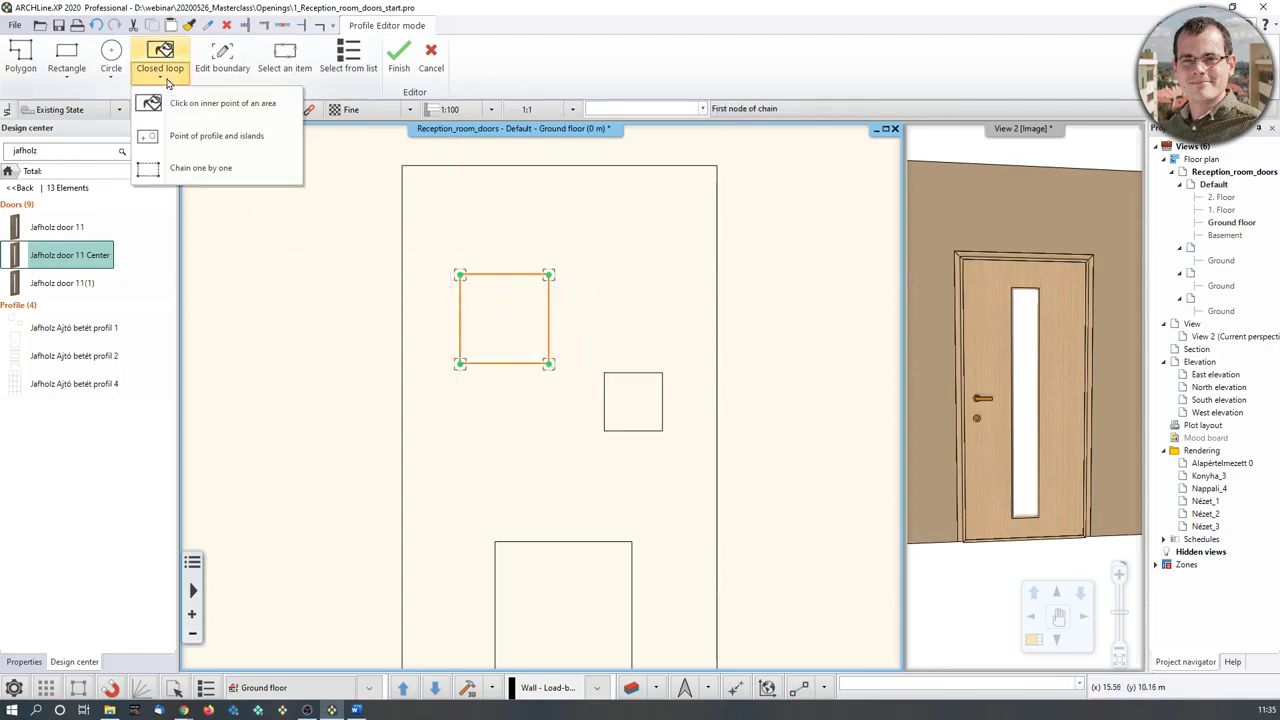
{"action": "left_click", "coordinate": [185, 104]}
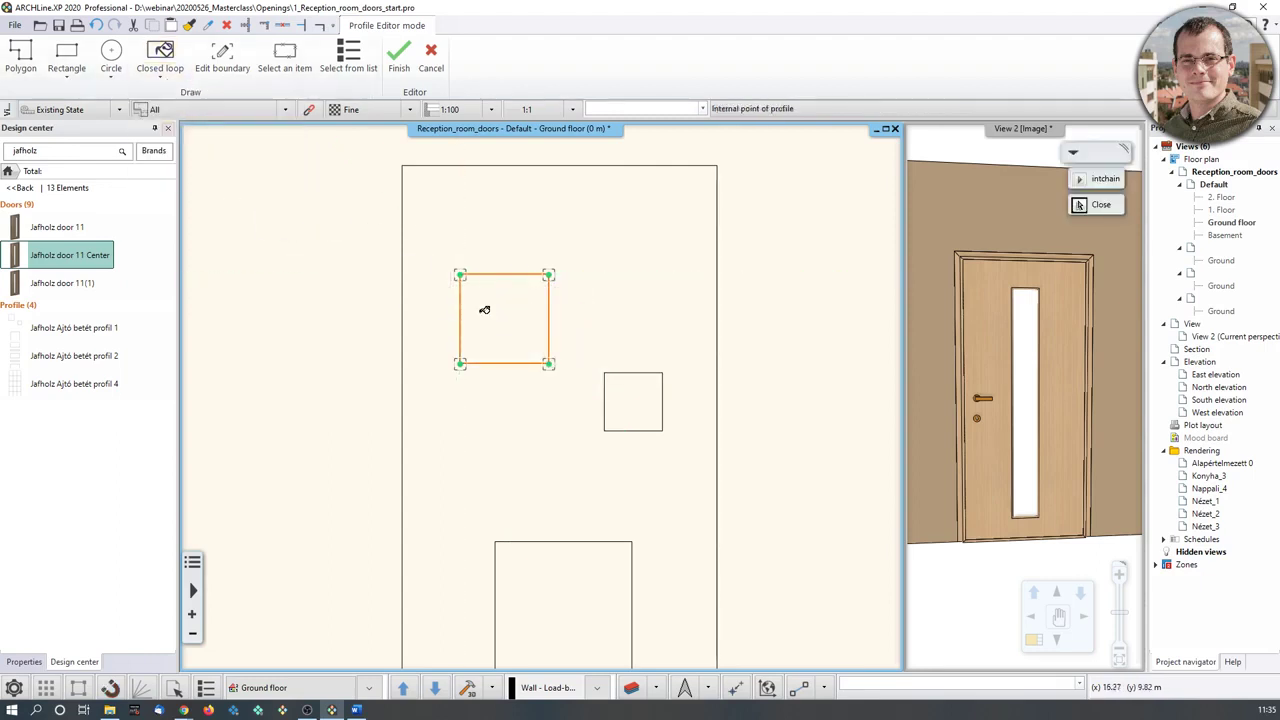
{"action": "left_click", "coordinate": [641, 401]}
{"action": "scroll", "coordinate": [714, 424], "scroll_direction": "up", "scroll_amount": 3}
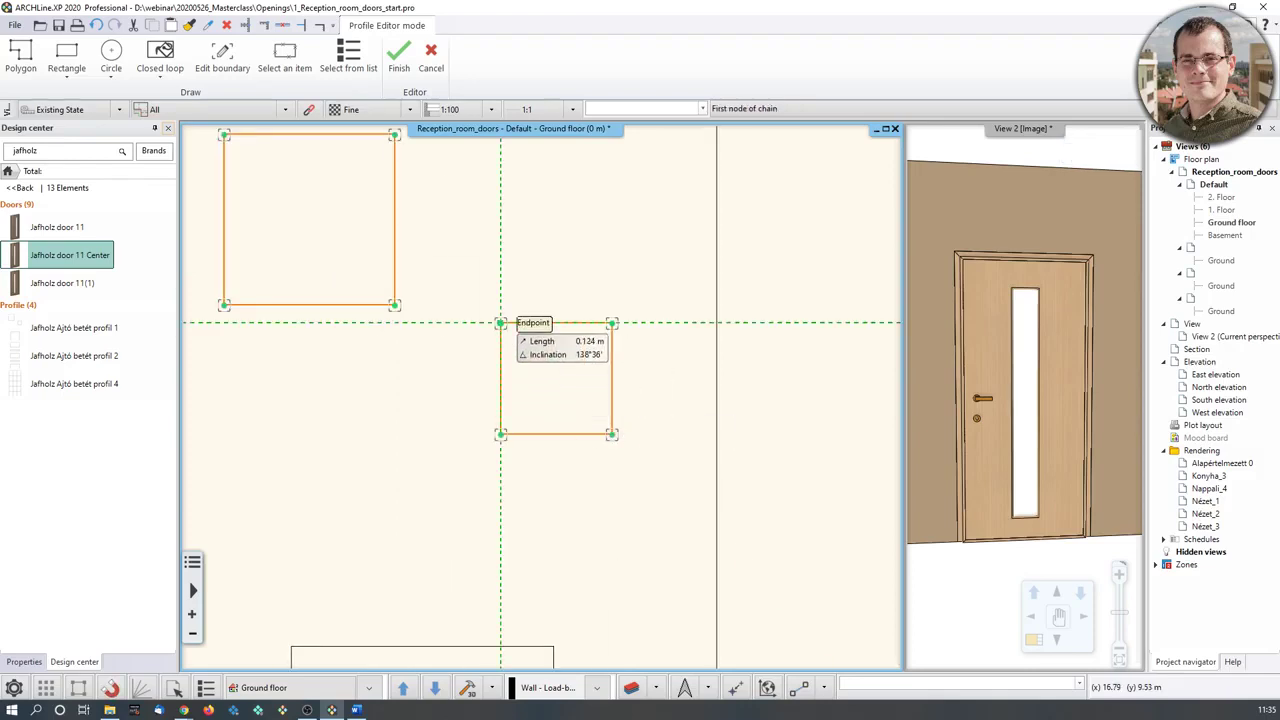
{"action": "left_click", "coordinate": [500, 323]}
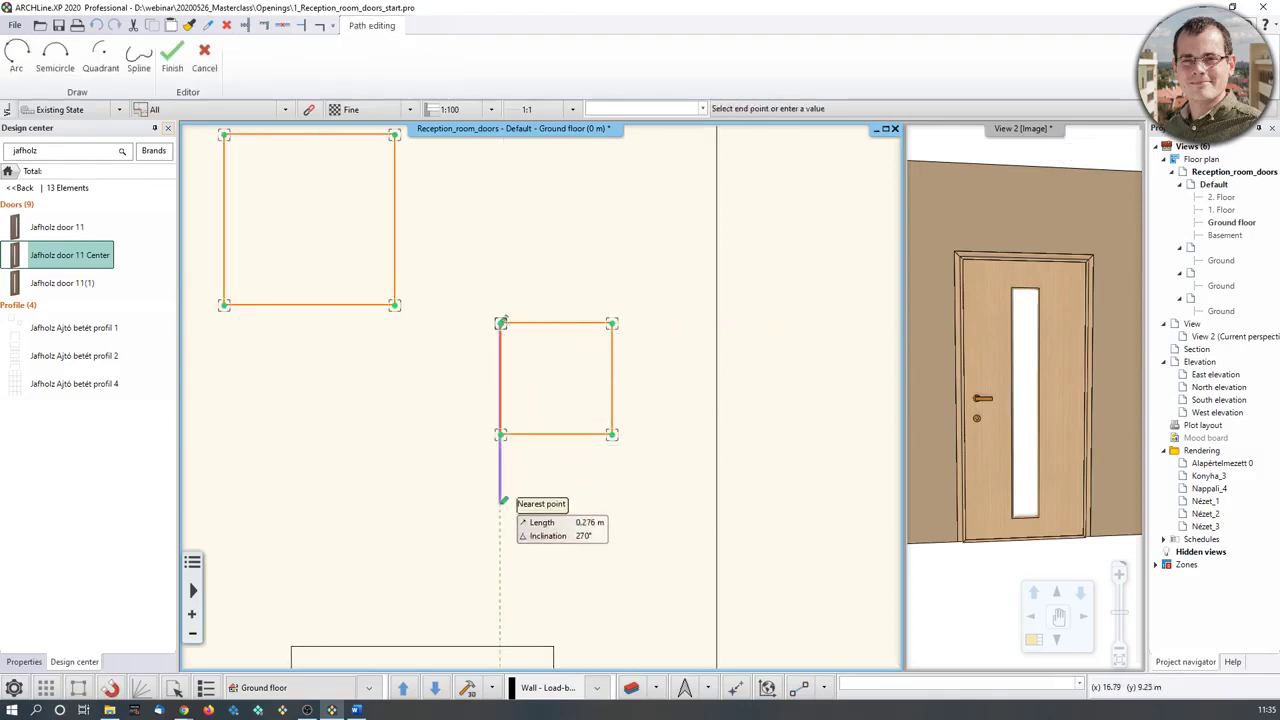
{"action": "key", "text": "Escape"}
Add the large lower square as the third closed loop of the multiple profile, detected from a point inside it.
{"action": "middle_click_drag", "start_coordinate": [406, 568], "coordinate": [460, 410]}
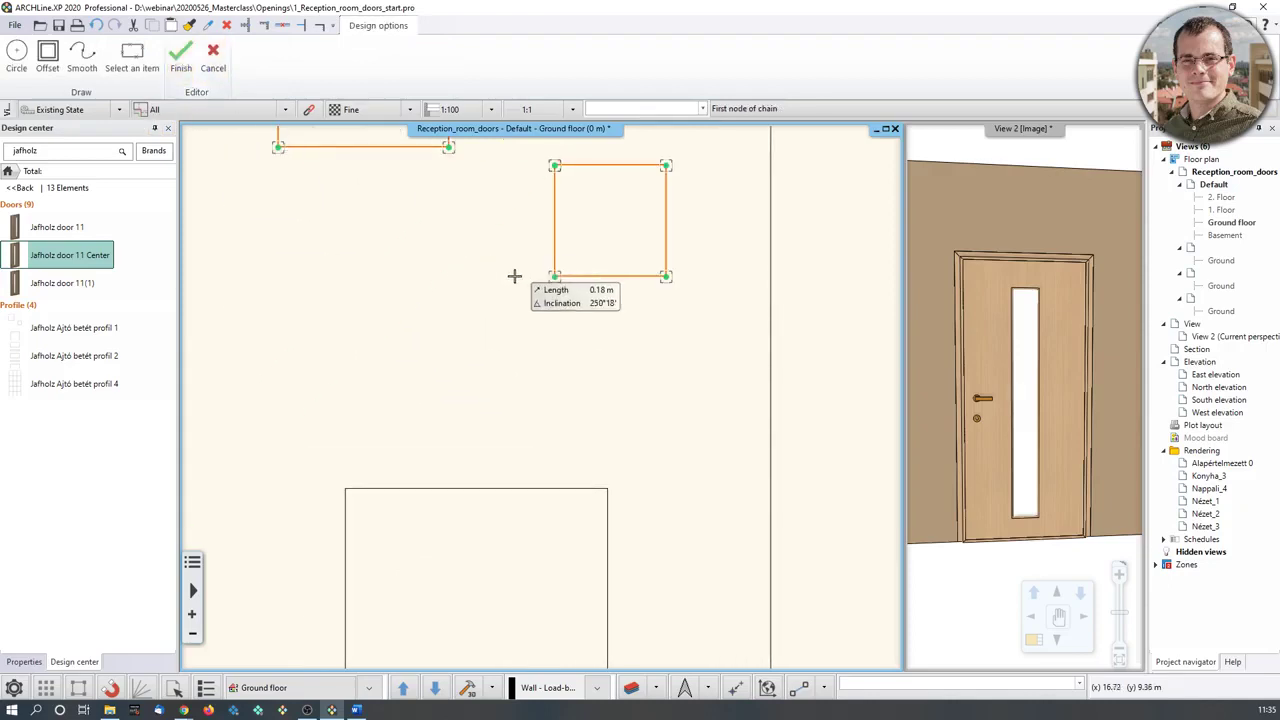
{"action": "left_click", "coordinate": [160, 60]}
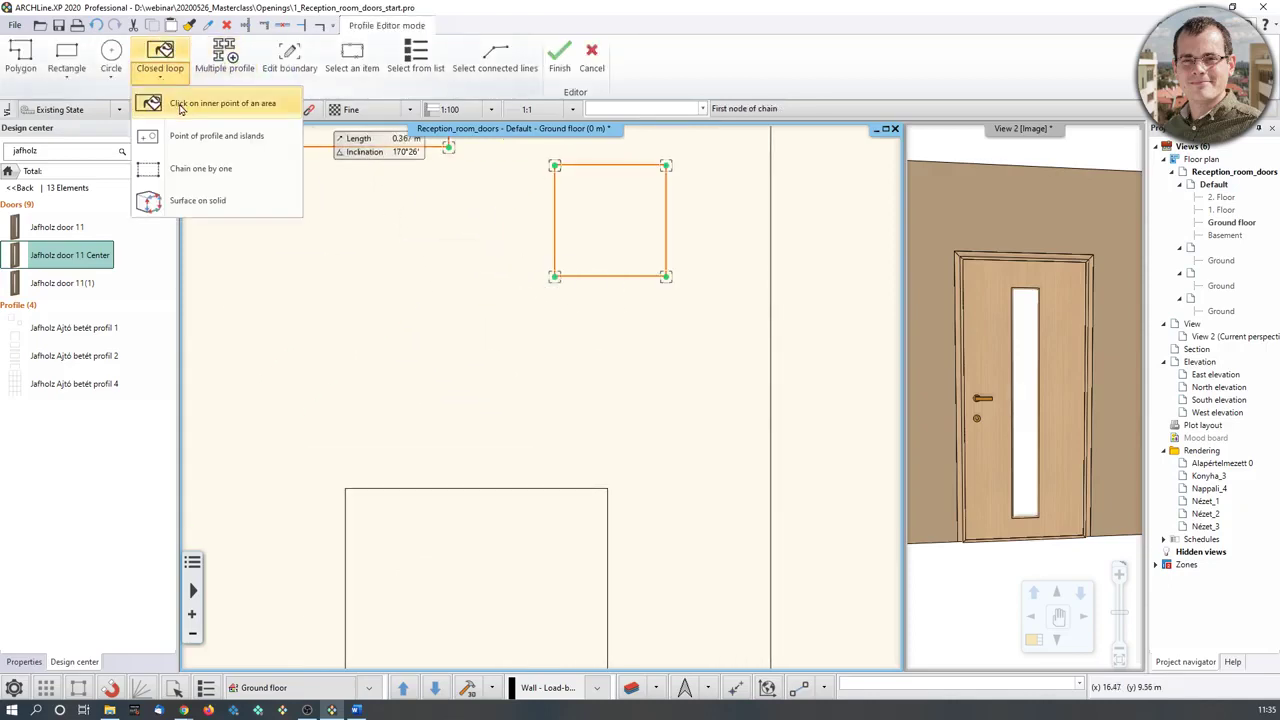
{"action": "left_click", "coordinate": [181, 104]}
{"action": "middle_click_drag", "start_coordinate": [449, 591], "coordinate": [466, 454]}
{"action": "left_click", "coordinate": [466, 449]}
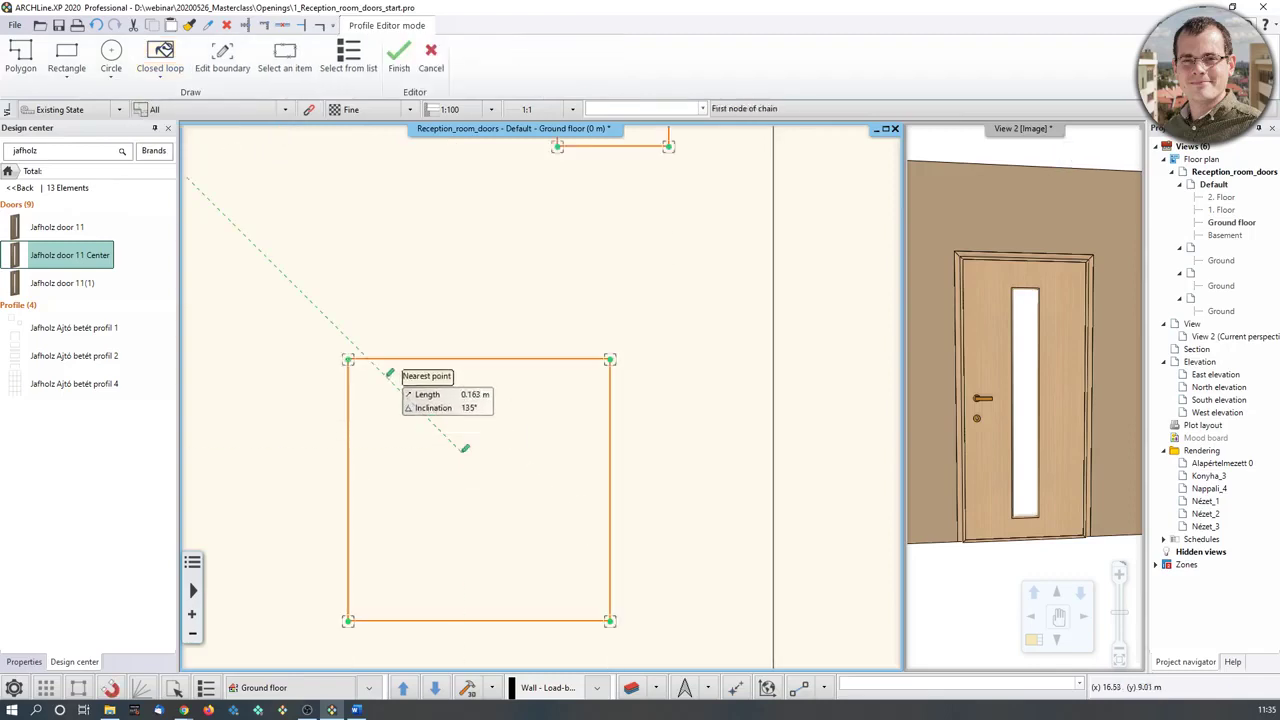
{"action": "left_click", "coordinate": [348, 359]}
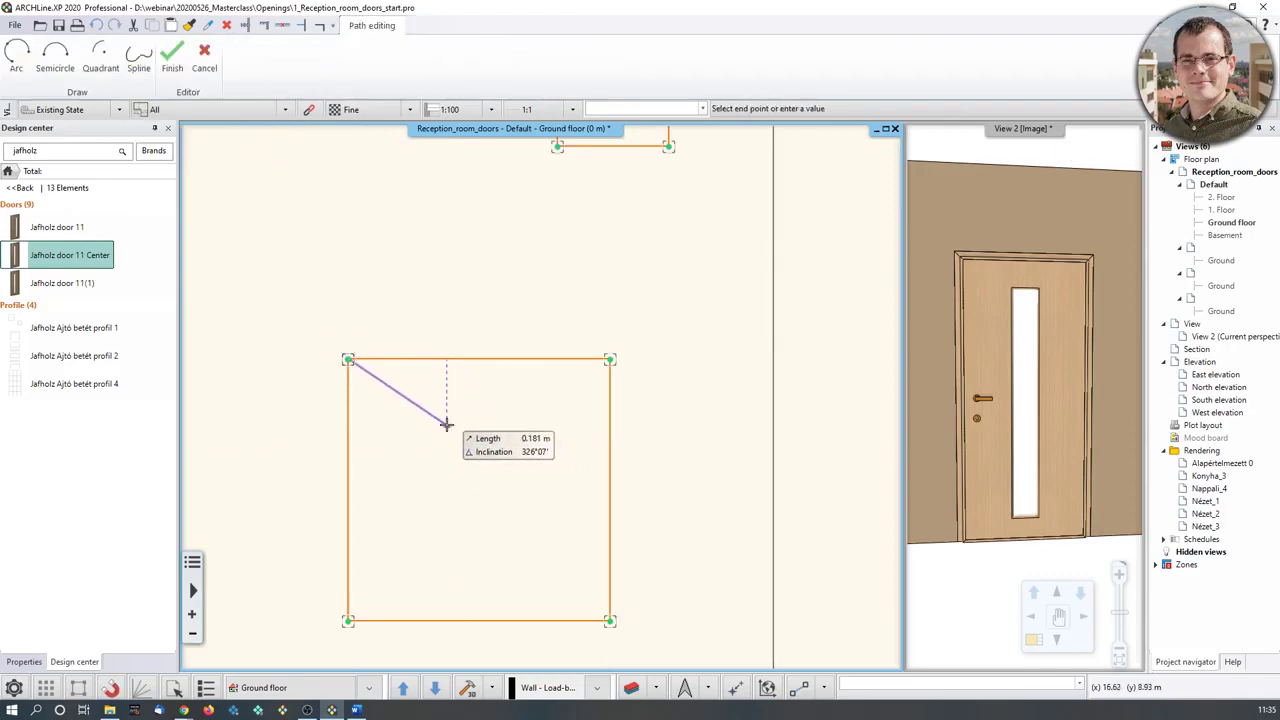
{"action": "key", "text": "Escape"}
Finish the multiple profile and save it to the library as Jafholz_profile_3_rectangular, category BUILDING, sub category Door.
{"action": "scroll", "coordinate": [371, 283], "scroll_direction": "down", "scroll_amount": 3}
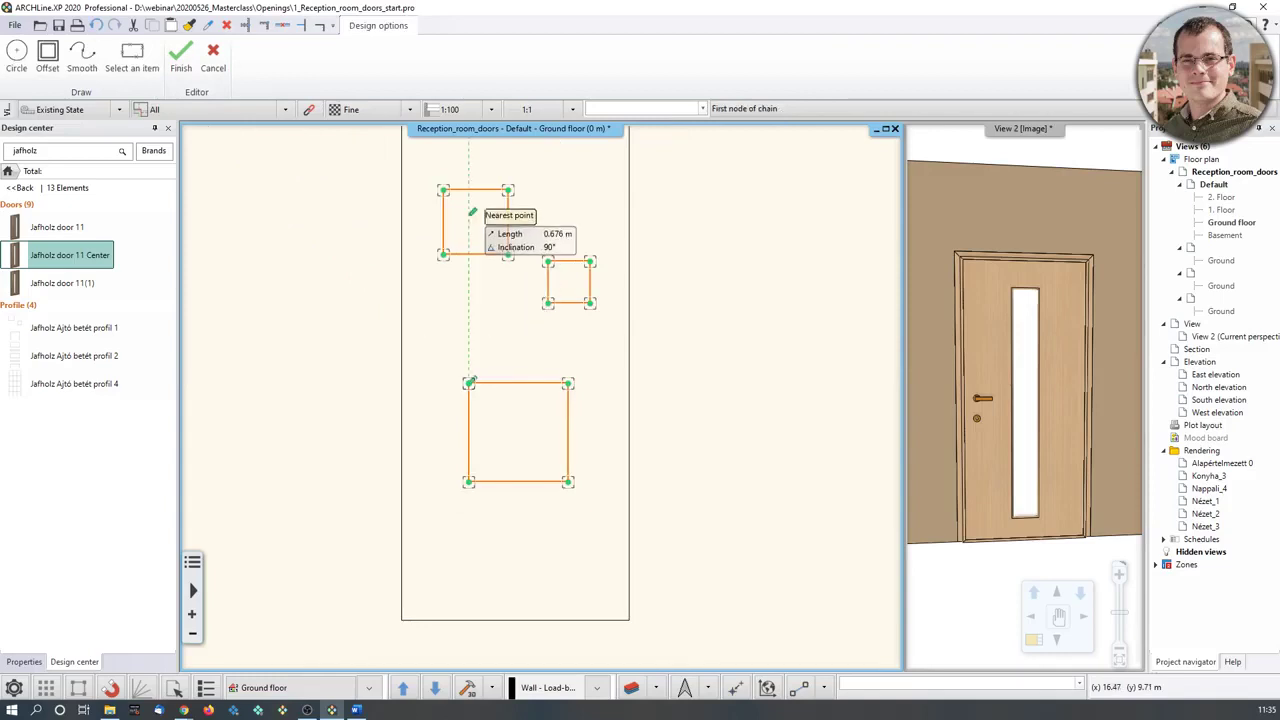
{"action": "left_click", "coordinate": [183, 57]}
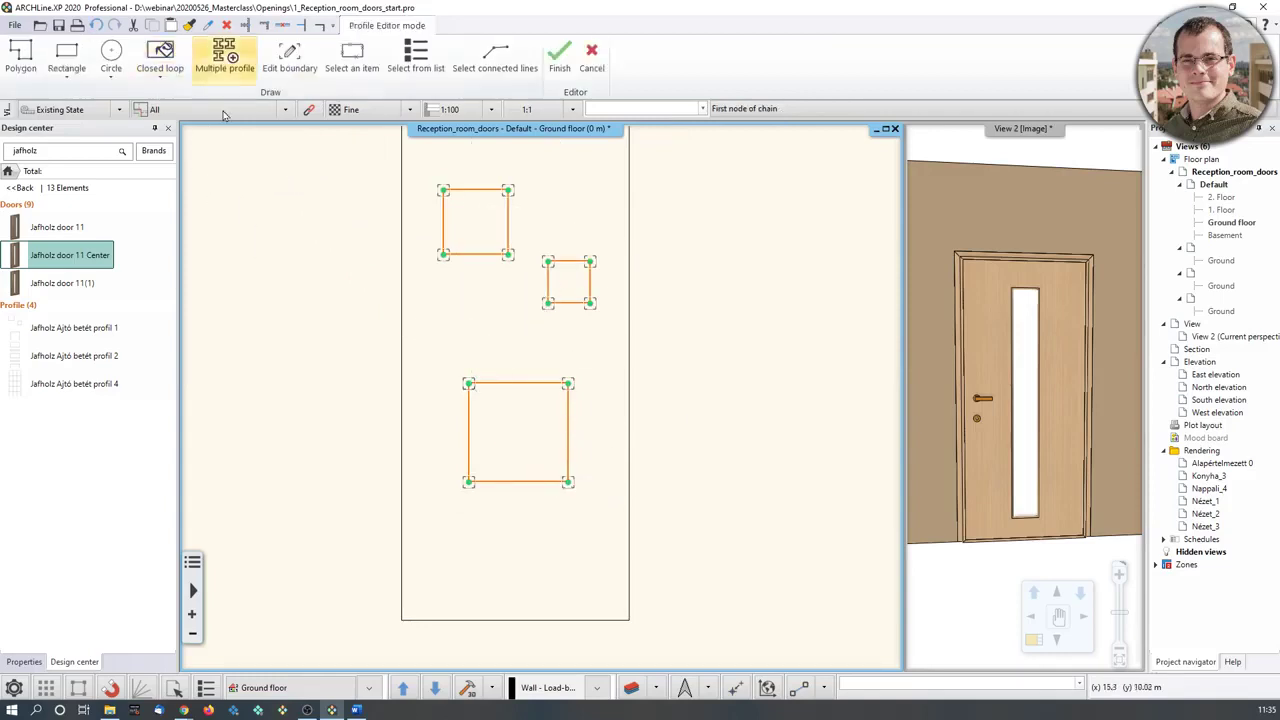
{"action": "left_click", "coordinate": [562, 57]}
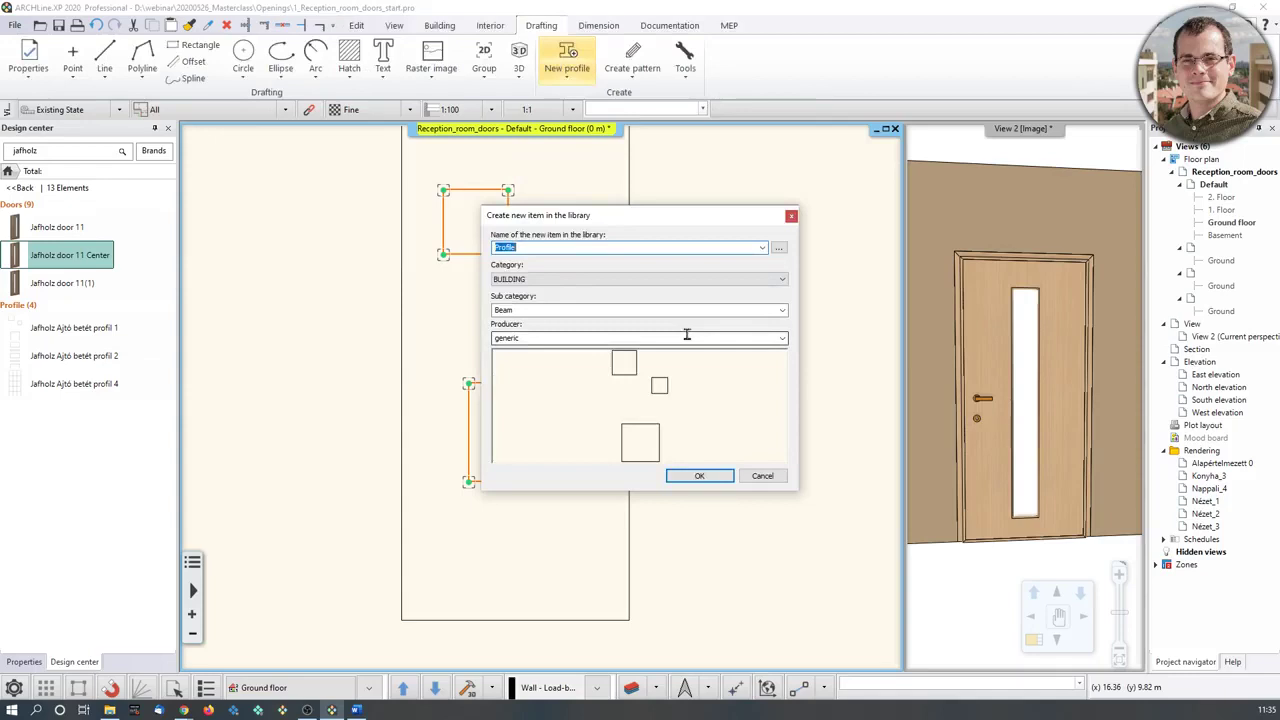
{"action": "type", "text": "Jafholz_p"}
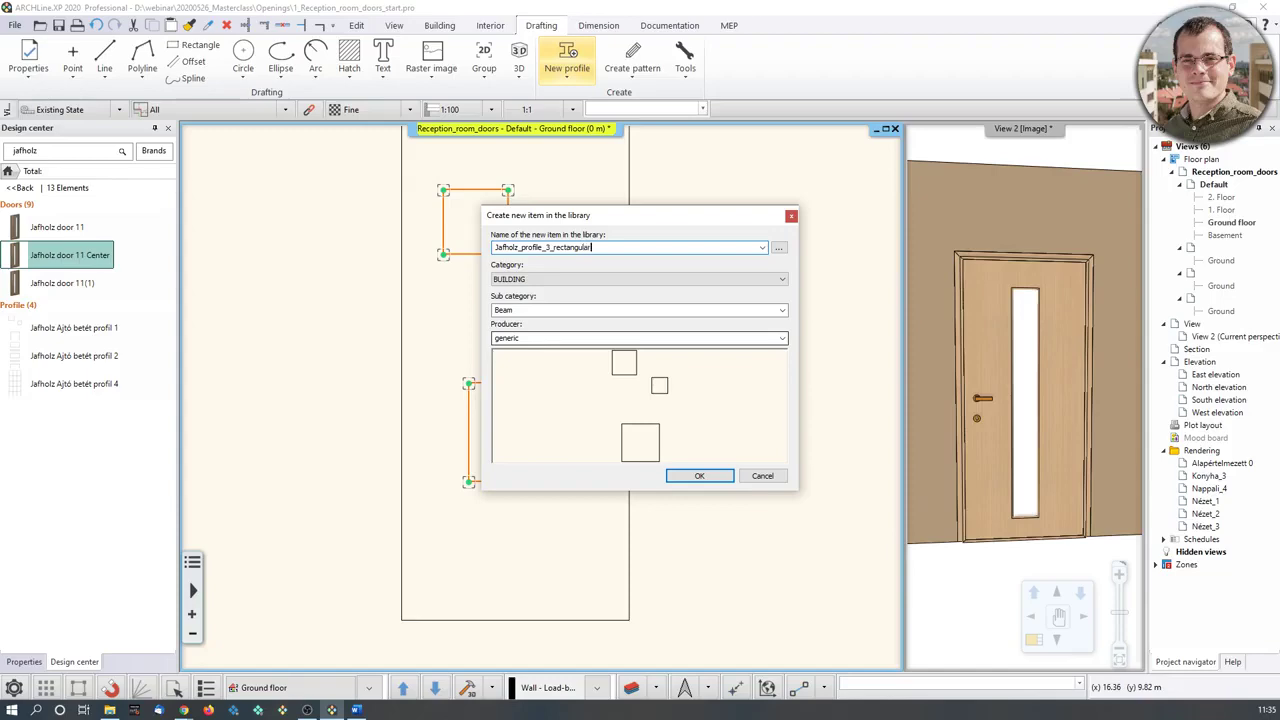
{"action": "key", "text": "Print"}
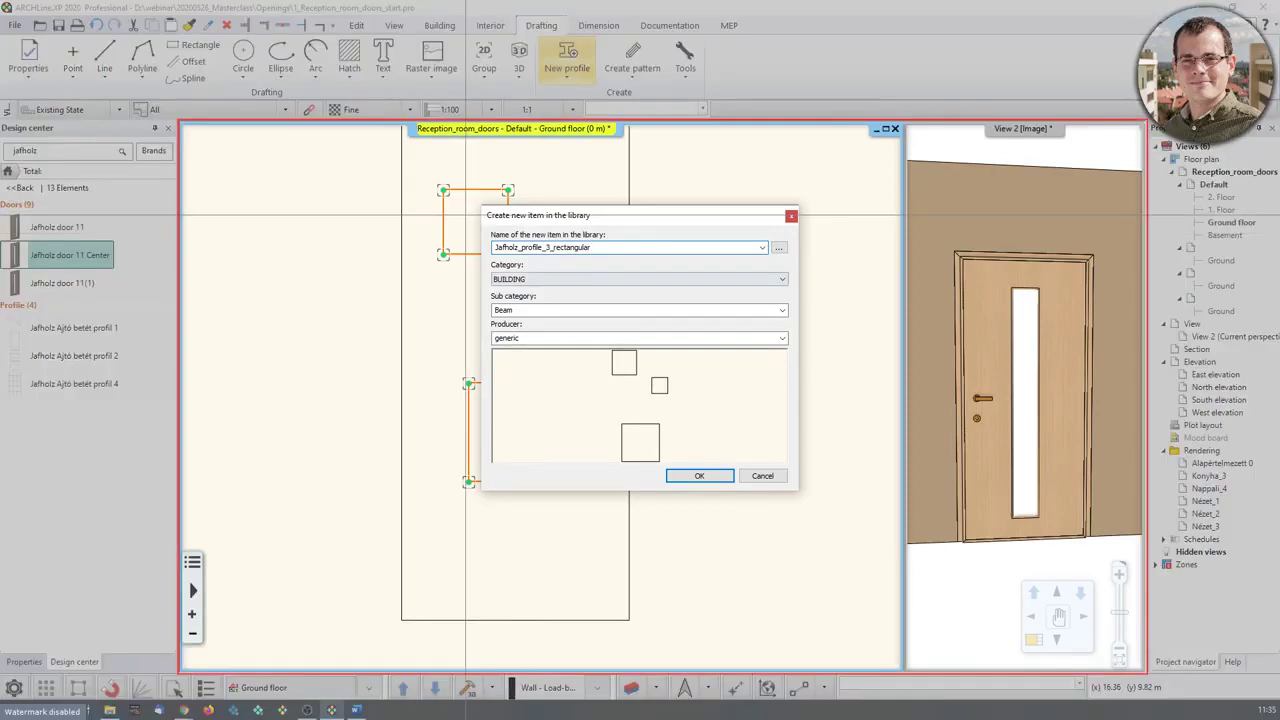
{"action": "left_click_drag", "start_coordinate": [458, 214], "coordinate": [798, 398]}
{"action": "left_click", "coordinate": [572, 279]}
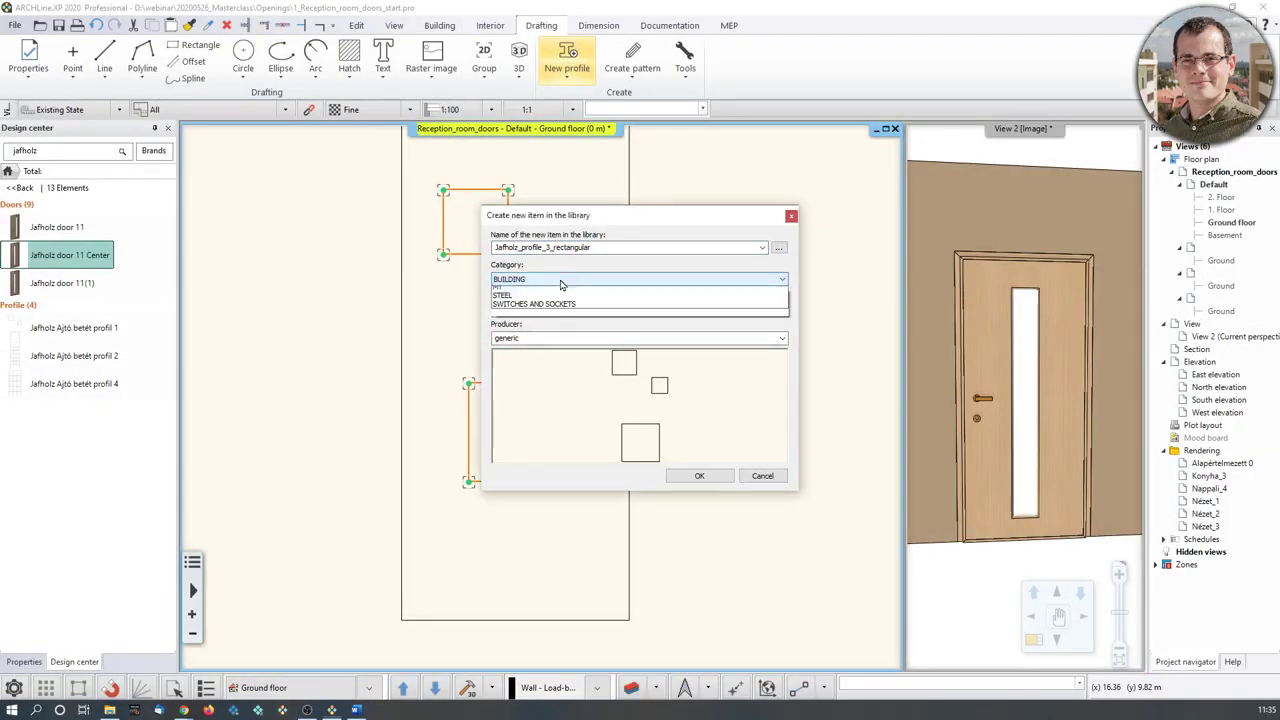
{"action": "left_click", "coordinate": [575, 270]}
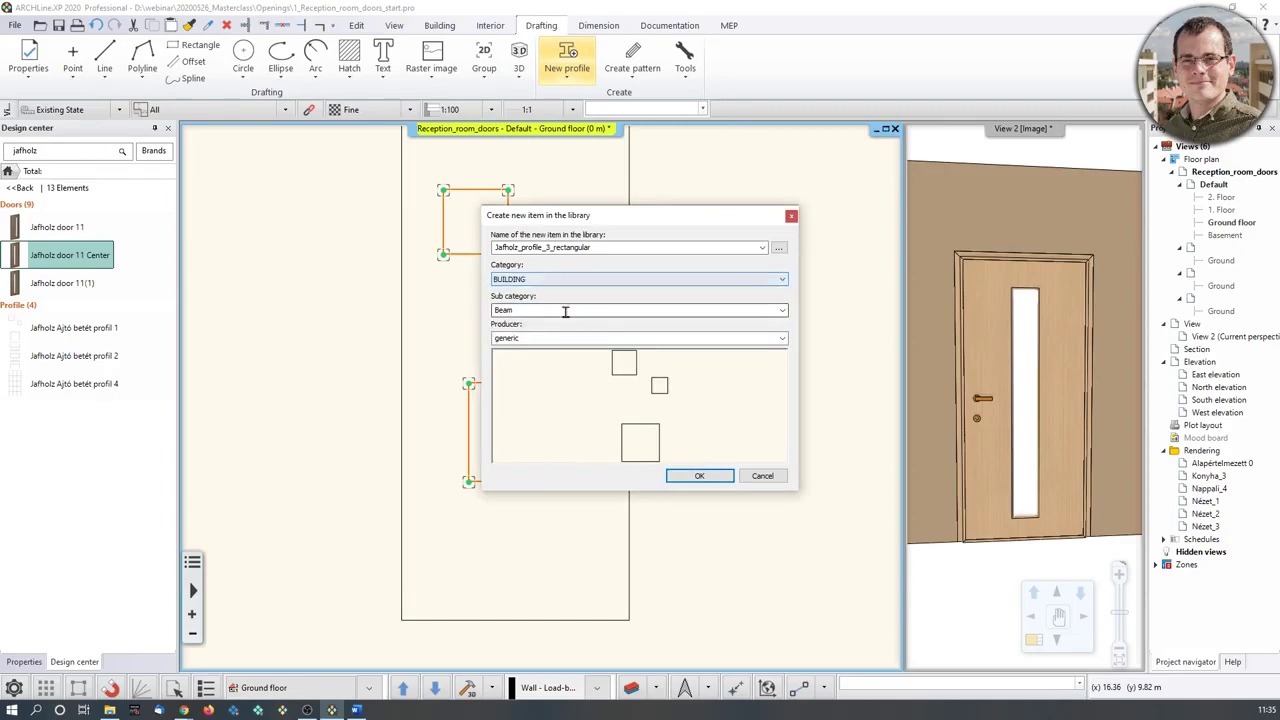
{"action": "left_click", "coordinate": [653, 314]}
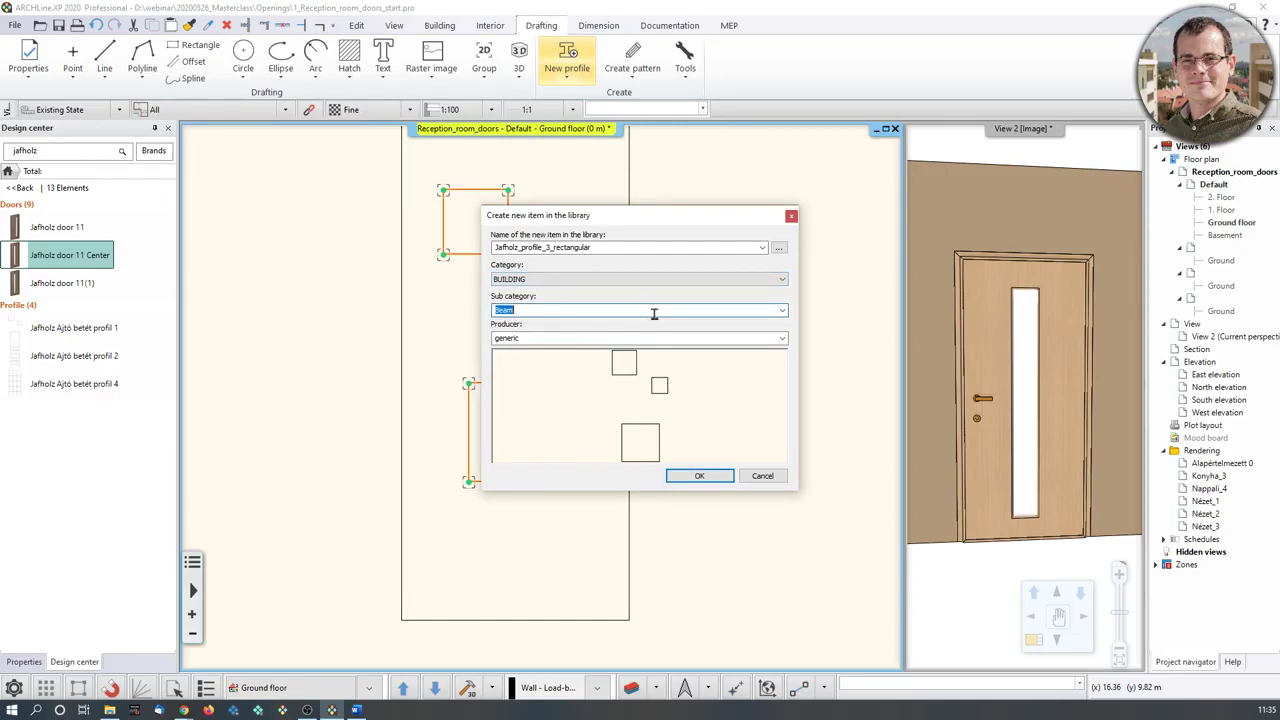
{"action": "type", "text": "Door"}
{"action": "left_click", "coordinate": [700, 477]}
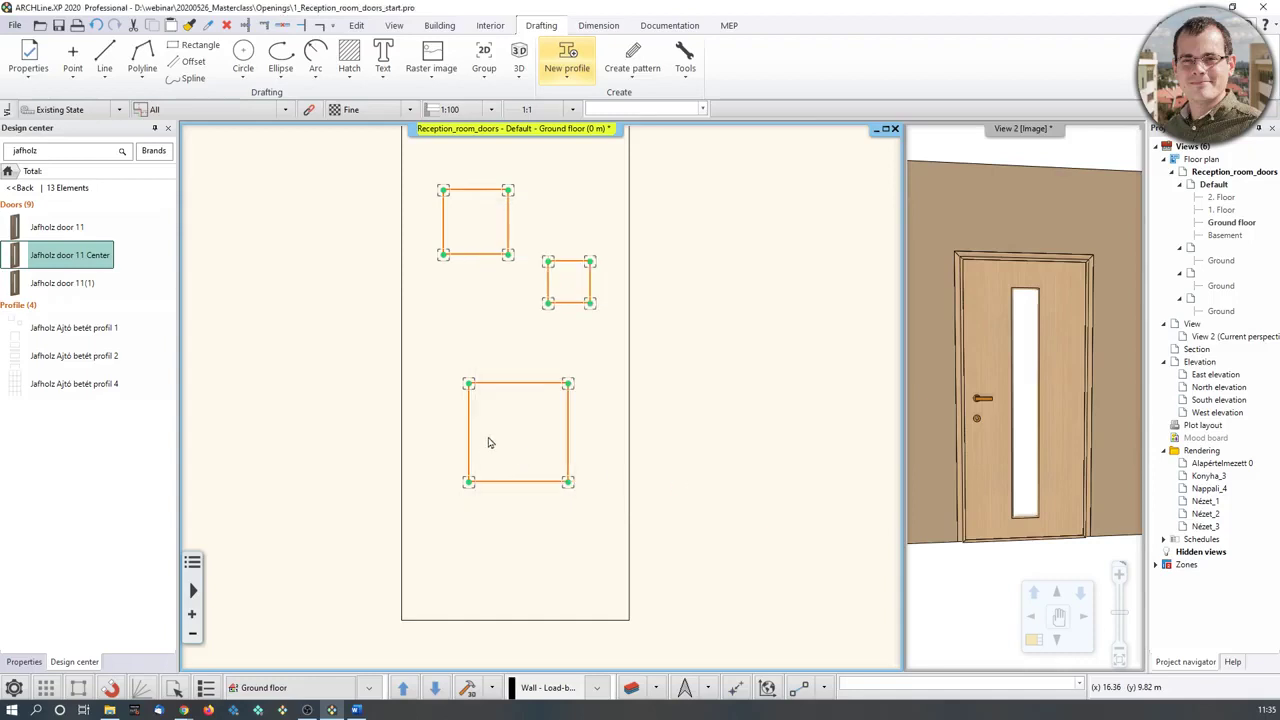
Open the opening properties of the standalone door on the plan and show its inset settings.
{"action": "scroll", "coordinate": [440, 379], "scroll_direction": "down", "scroll_amount": 2}
{"action": "middle_click_drag", "start_coordinate": [269, 417], "coordinate": [383, 403]}
{"action": "left_click", "coordinate": [435, 391]}
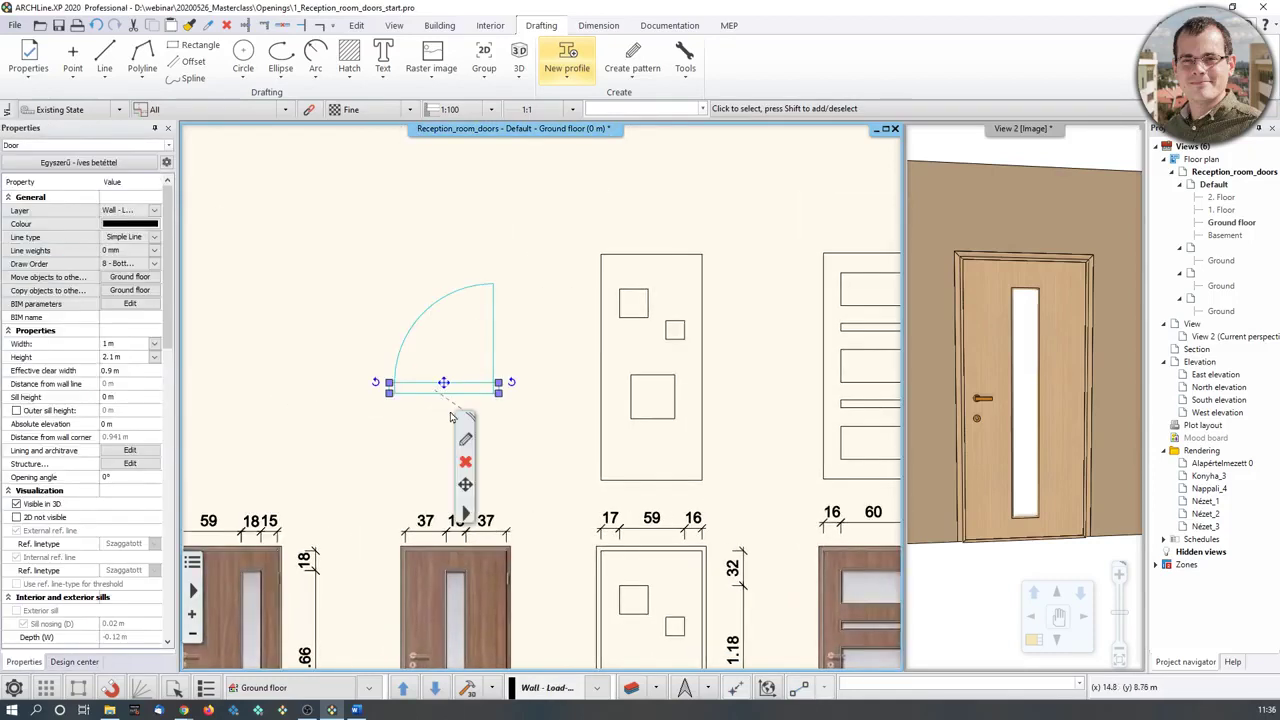
{"action": "left_click", "coordinate": [466, 514]}
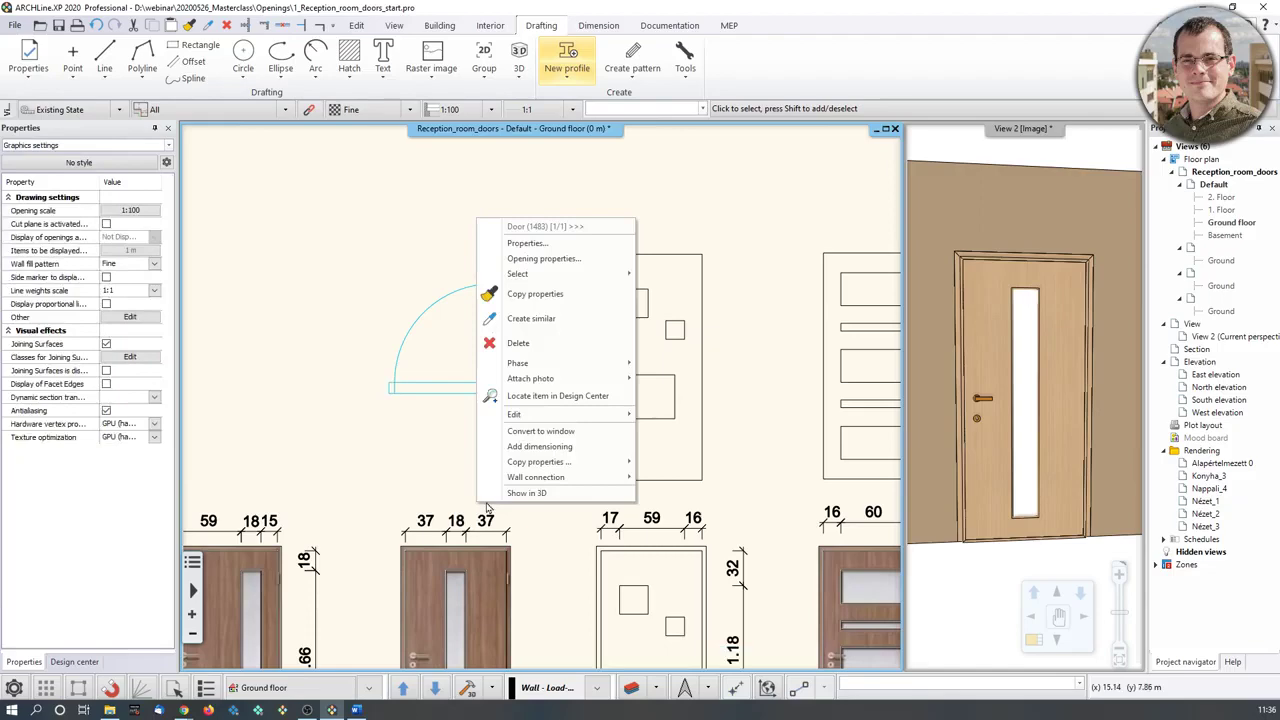
{"action": "left_click", "coordinate": [548, 259]}
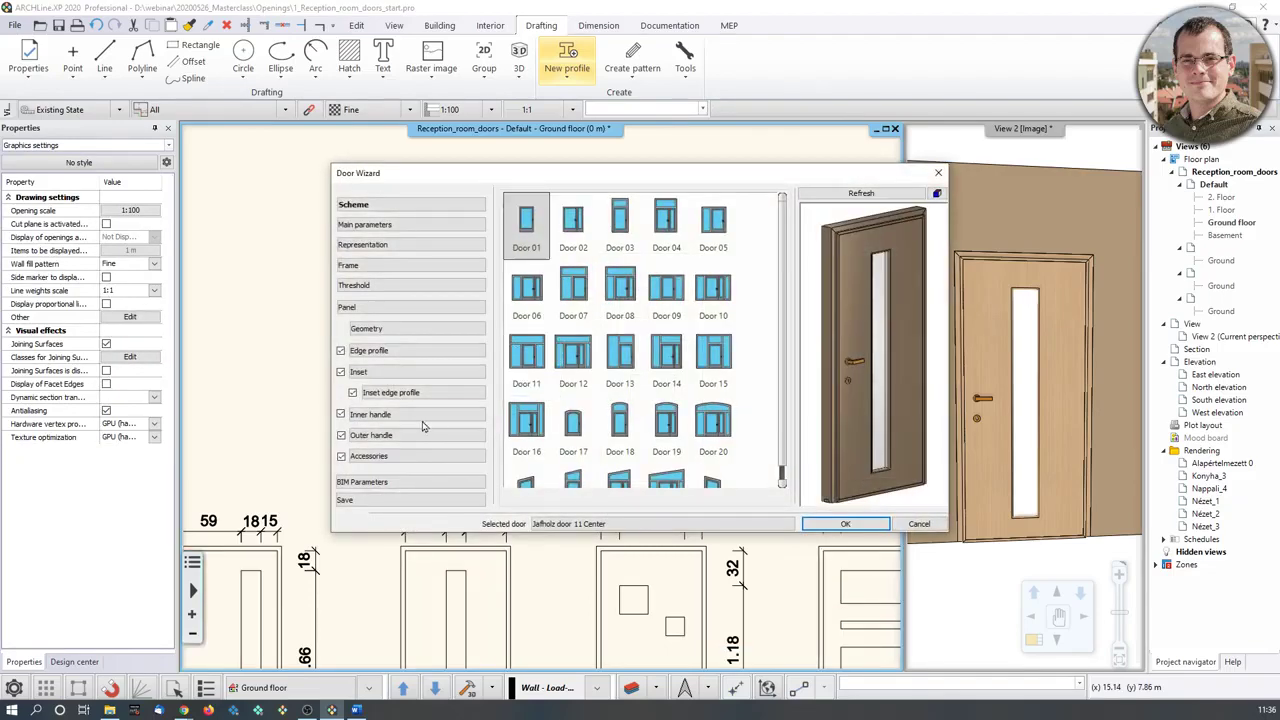
{"action": "left_click", "coordinate": [415, 371]}
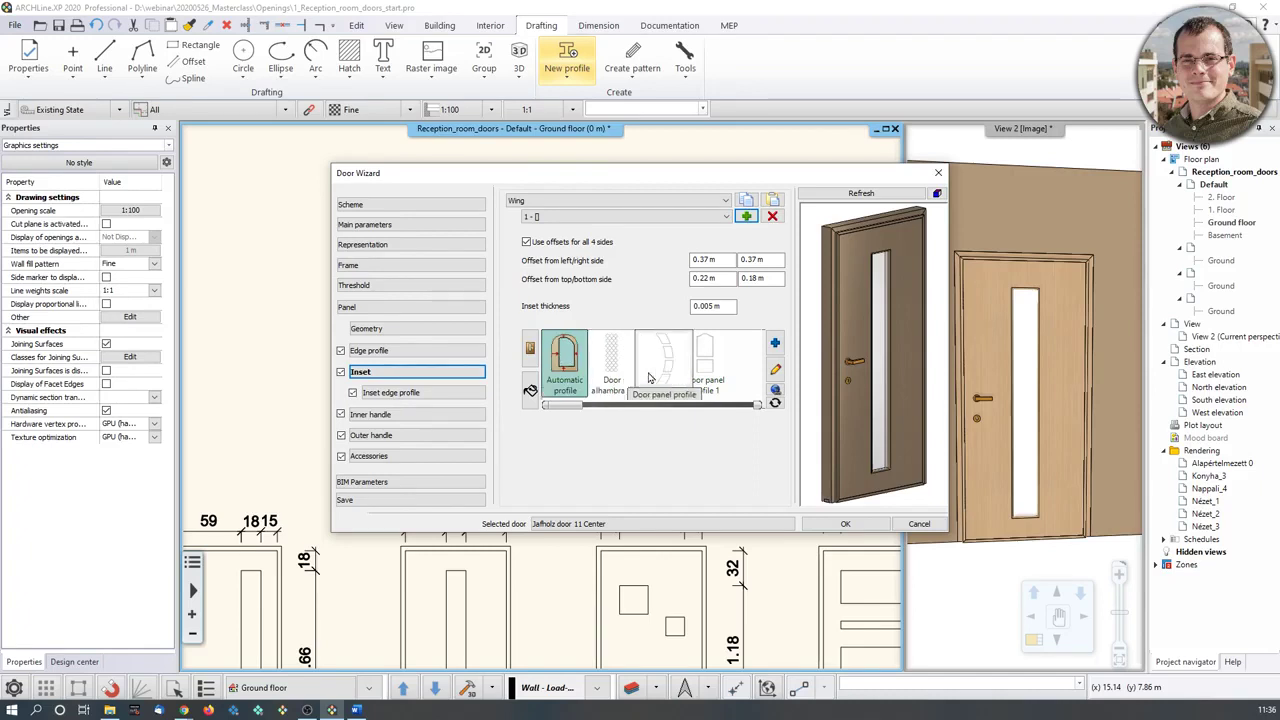
Search the whole profile library for jafholz and assign Jafholz_profile_3_rectangular as the door's inset profile.
{"action": "left_click", "coordinate": [774, 344]}
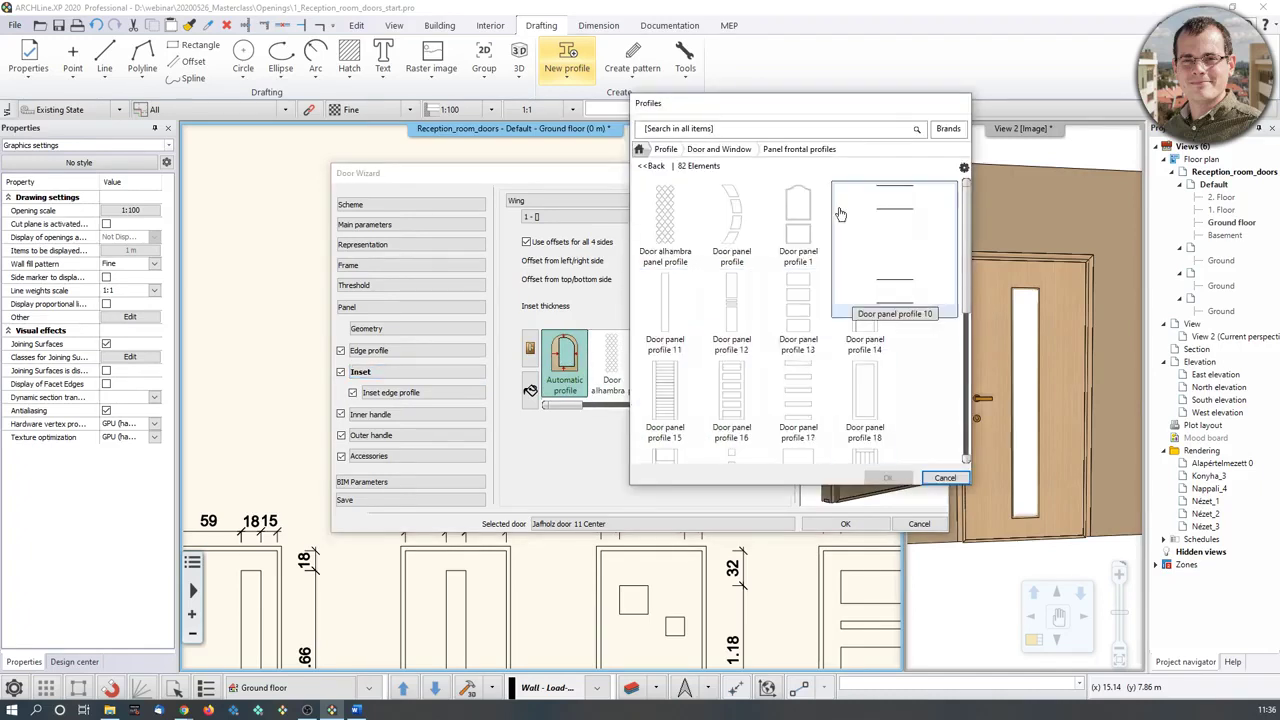
{"action": "left_click", "coordinate": [639, 149]}
{"action": "left_click", "coordinate": [715, 126]}
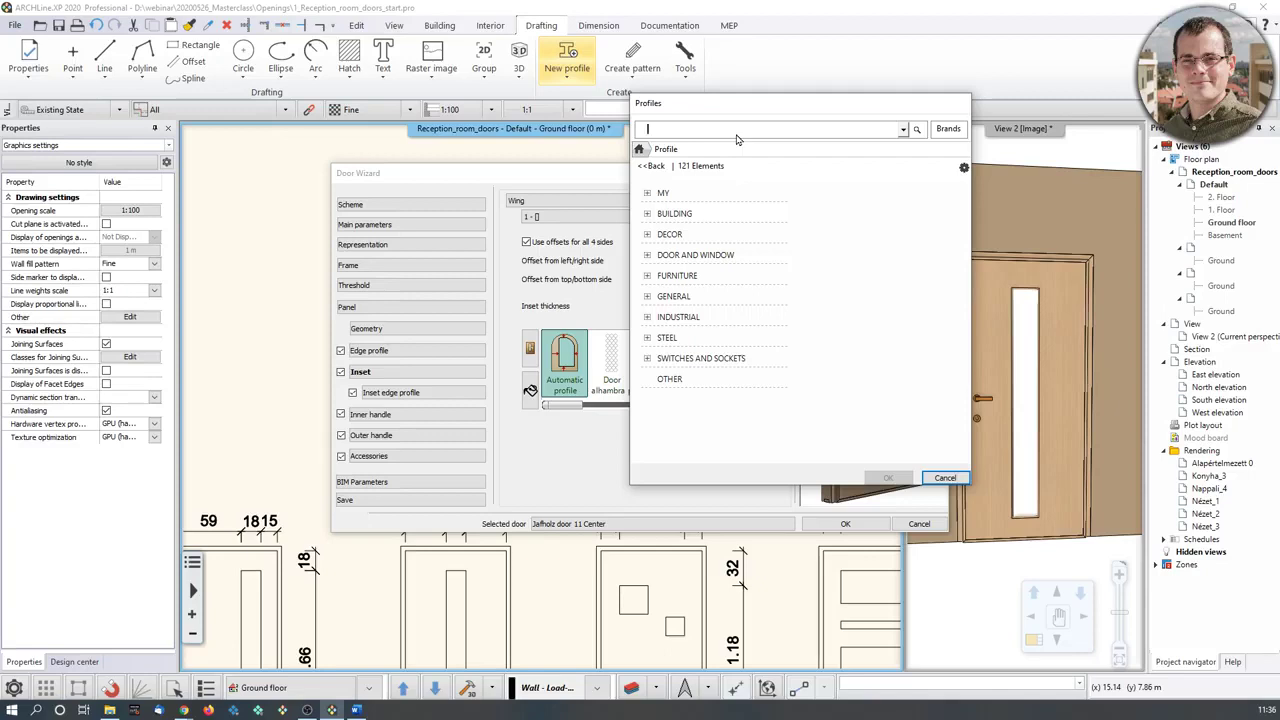
{"action": "type", "text": "jafholz"}
{"action": "key", "text": "Return"}
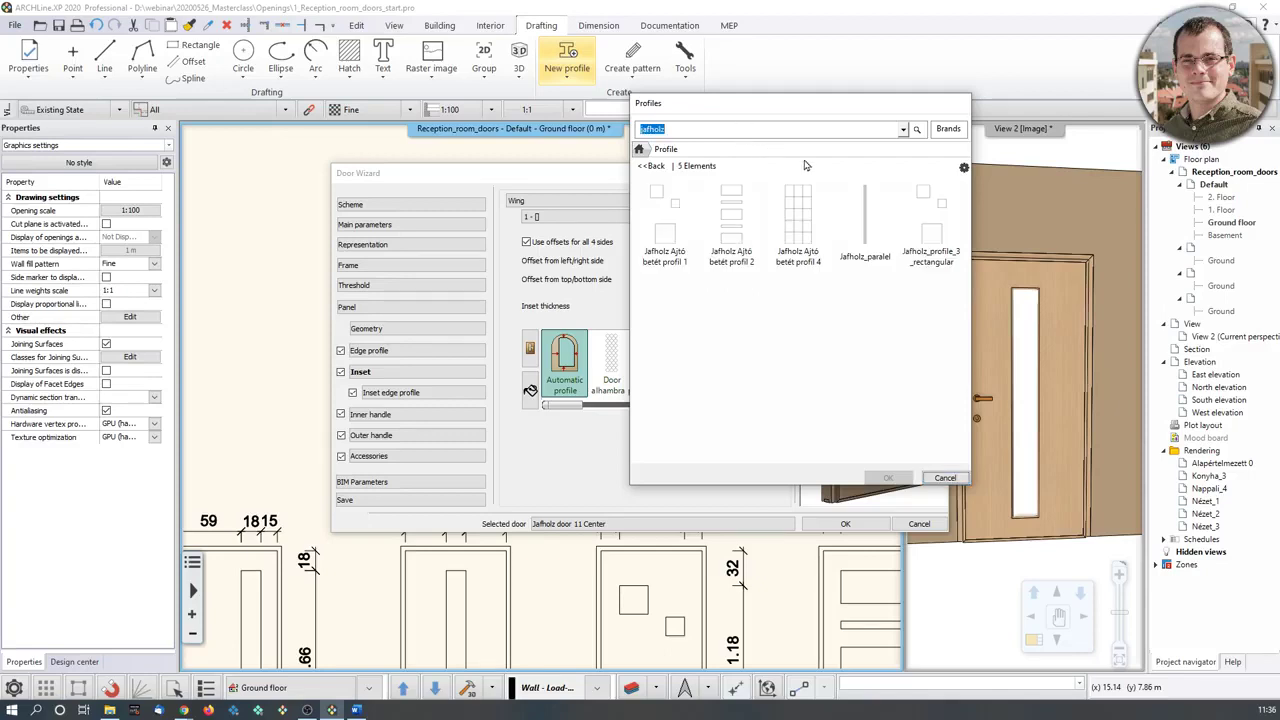
{"action": "mouse_move", "coordinate": [905, 190]}
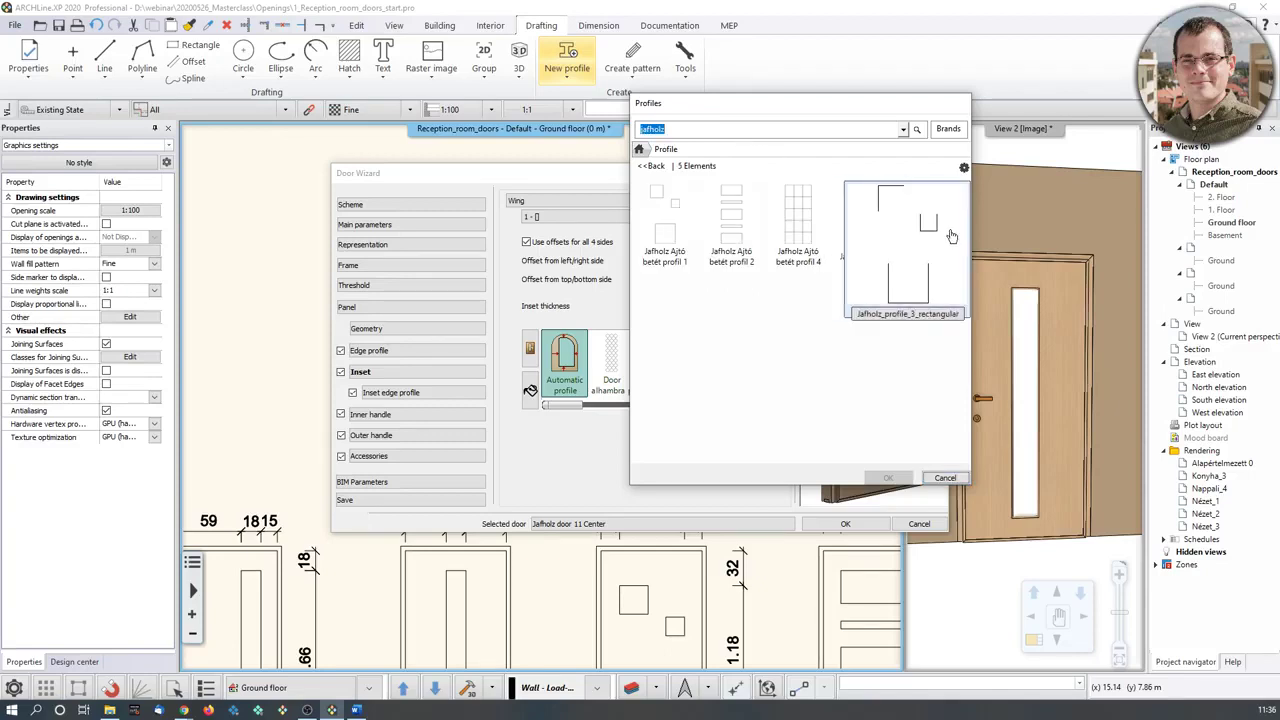
{"action": "left_click", "coordinate": [908, 188]}
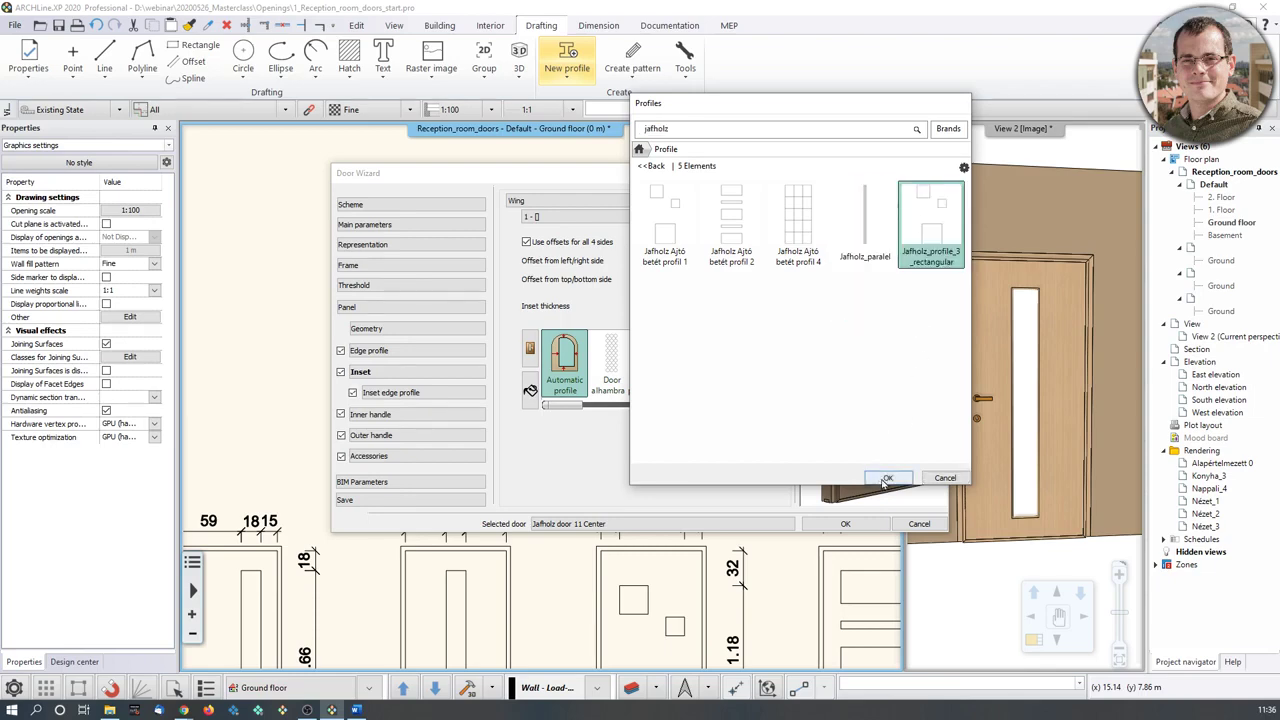
{"action": "left_click", "coordinate": [887, 477]}
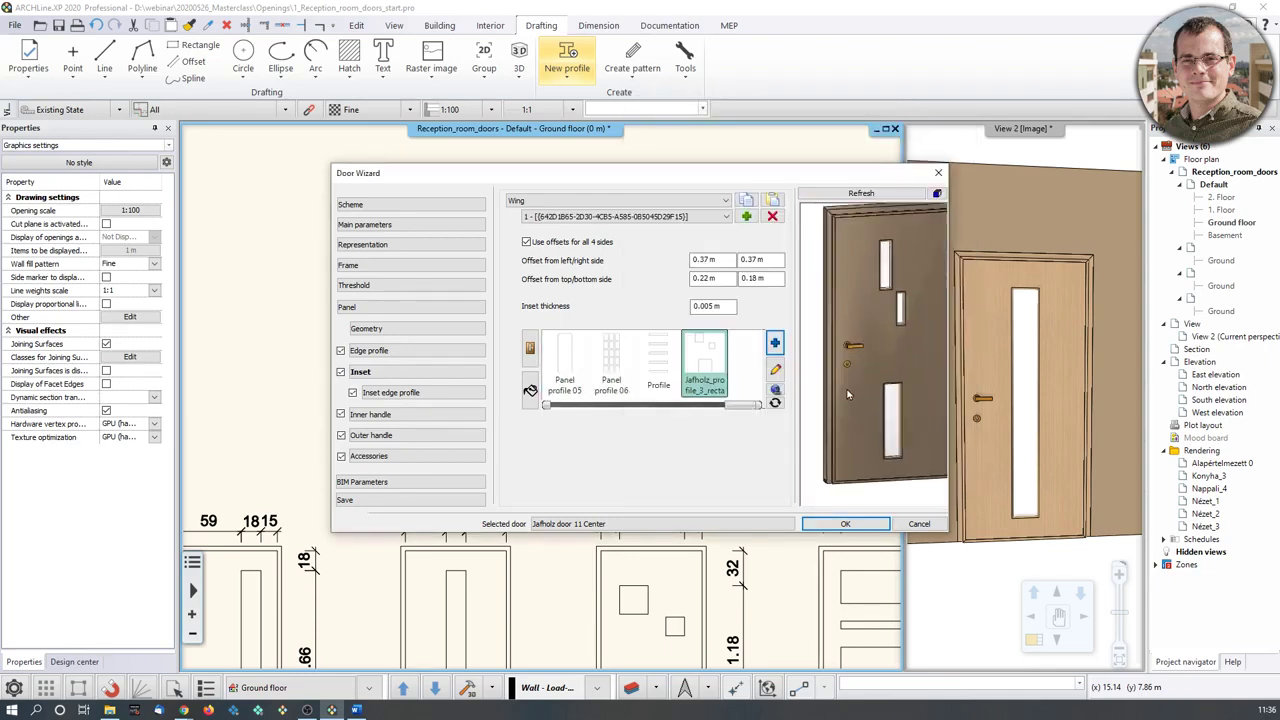
Set the inset's left and right offsets to 0.17 m each and refresh the door preview.
{"action": "mouse_move", "coordinate": [752, 175]}
{"action": "left_mouse_down"}
{"action": "mouse_move", "coordinate": [771, 373]}
{"action": "mouse_move", "coordinate": [719, 435]}
{"action": "mouse_move", "coordinate": [768, 86]}
{"action": "left_mouse_up"}
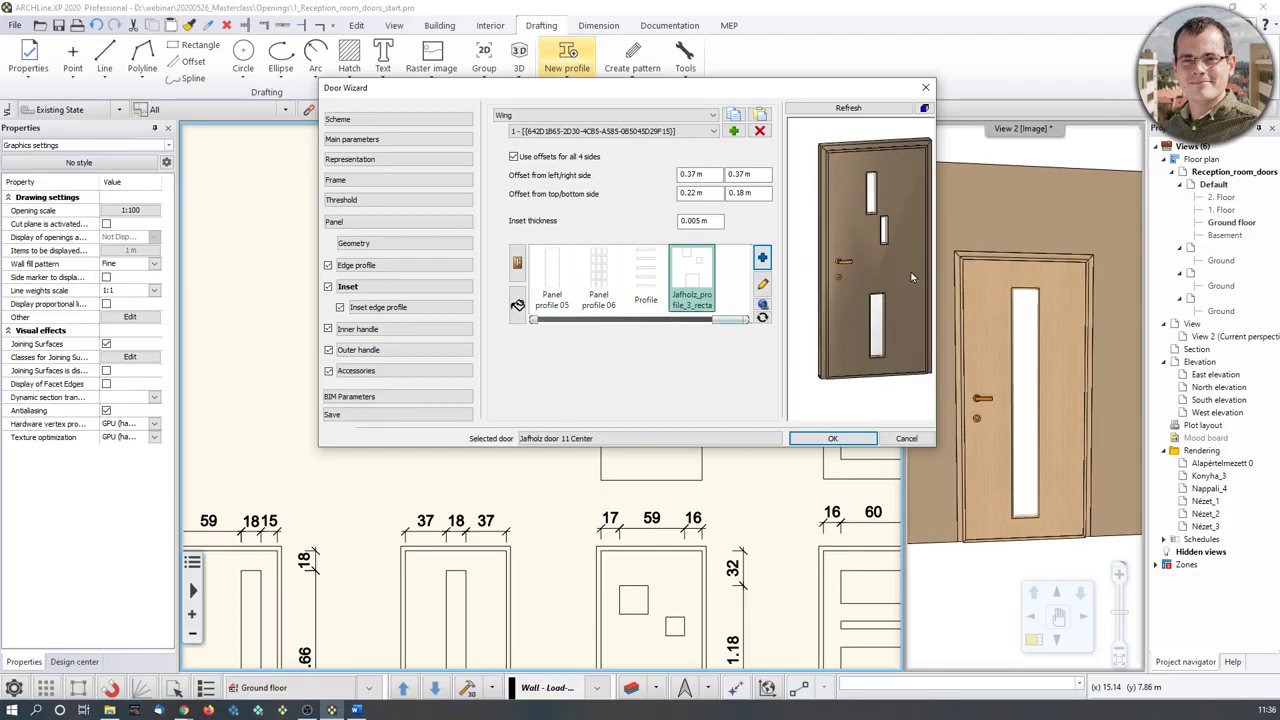
{"action": "left_click", "coordinate": [754, 174]}
{"action": "scroll", "coordinate": [832, 230], "scroll_direction": "up", "scroll_amount": 4}
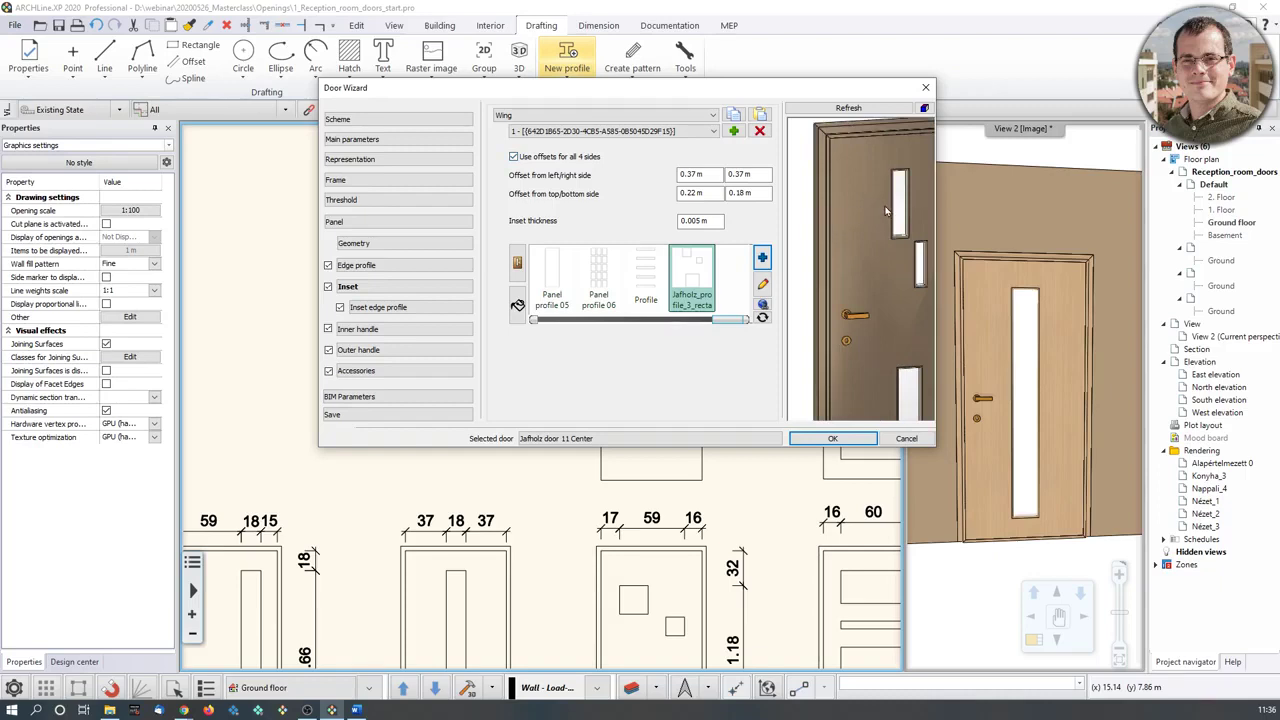
{"action": "left_click_drag", "start_coordinate": [885, 232], "coordinate": [902, 237]}
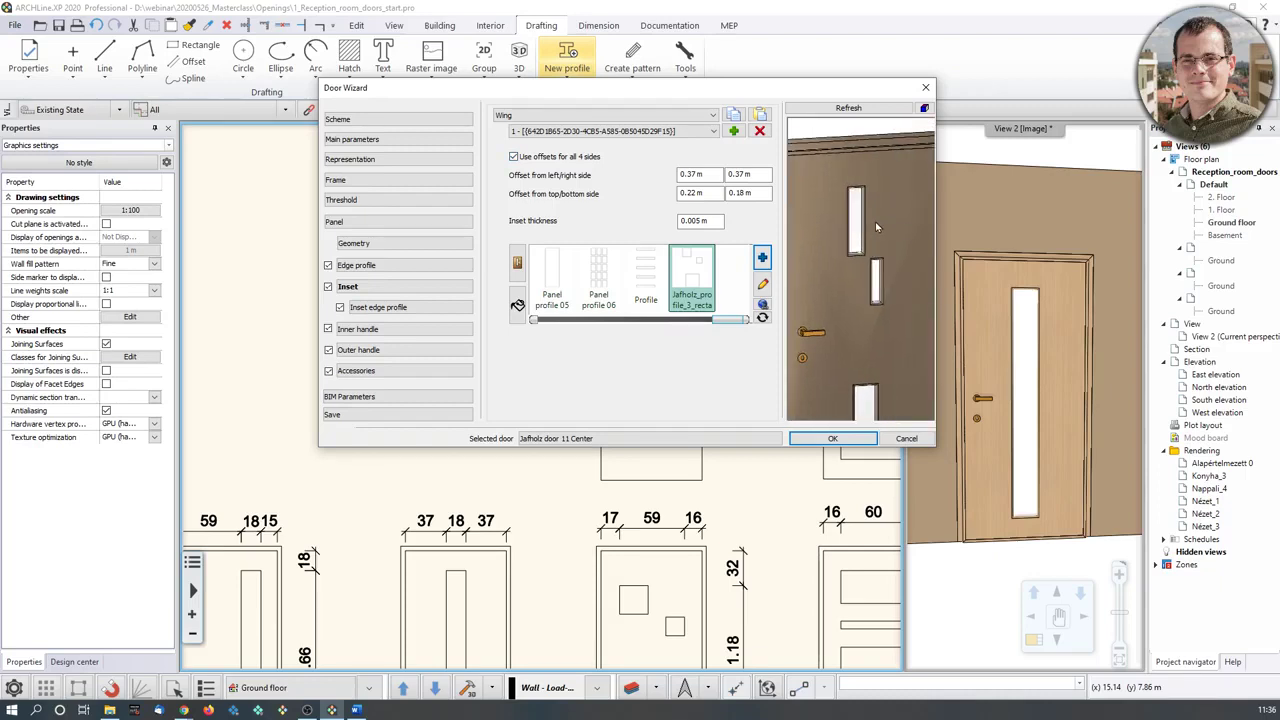
{"action": "scroll", "coordinate": [851, 217], "scroll_direction": "down", "scroll_amount": 3}
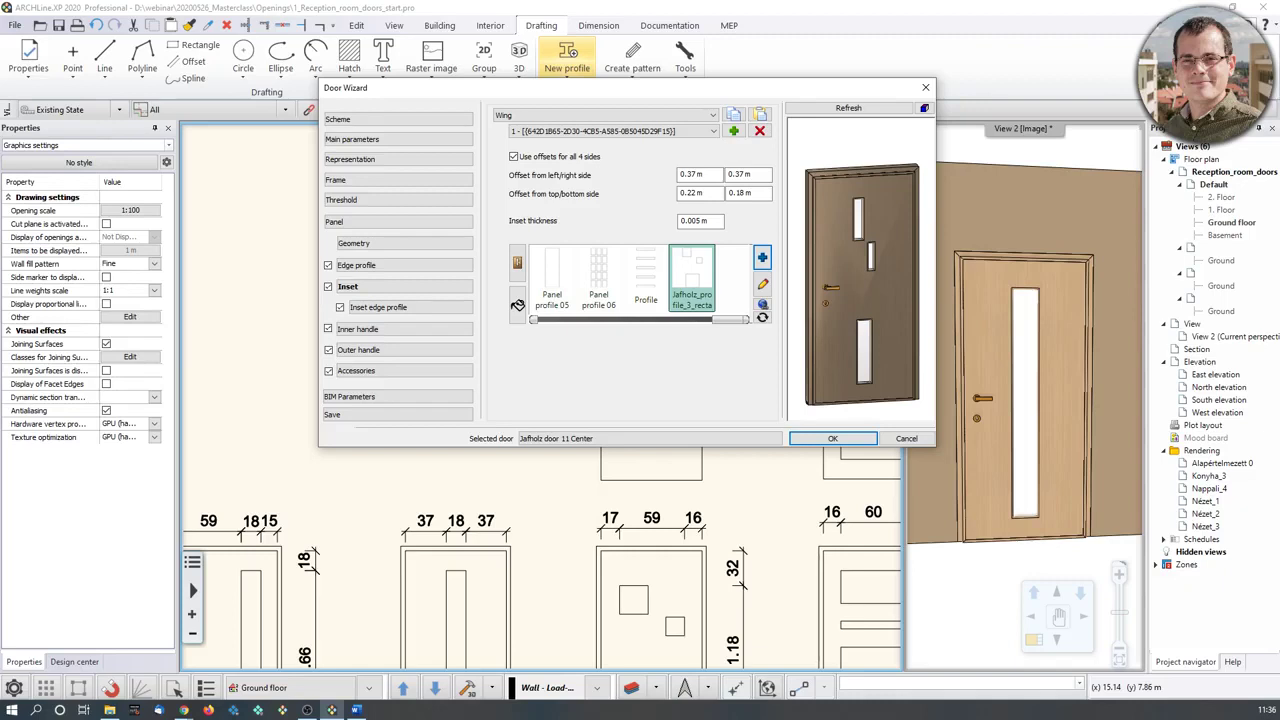
{"action": "left_click", "coordinate": [693, 174]}
{"action": "left_click", "coordinate": [840, 109]}
{"action": "left_click", "coordinate": [745, 174]}
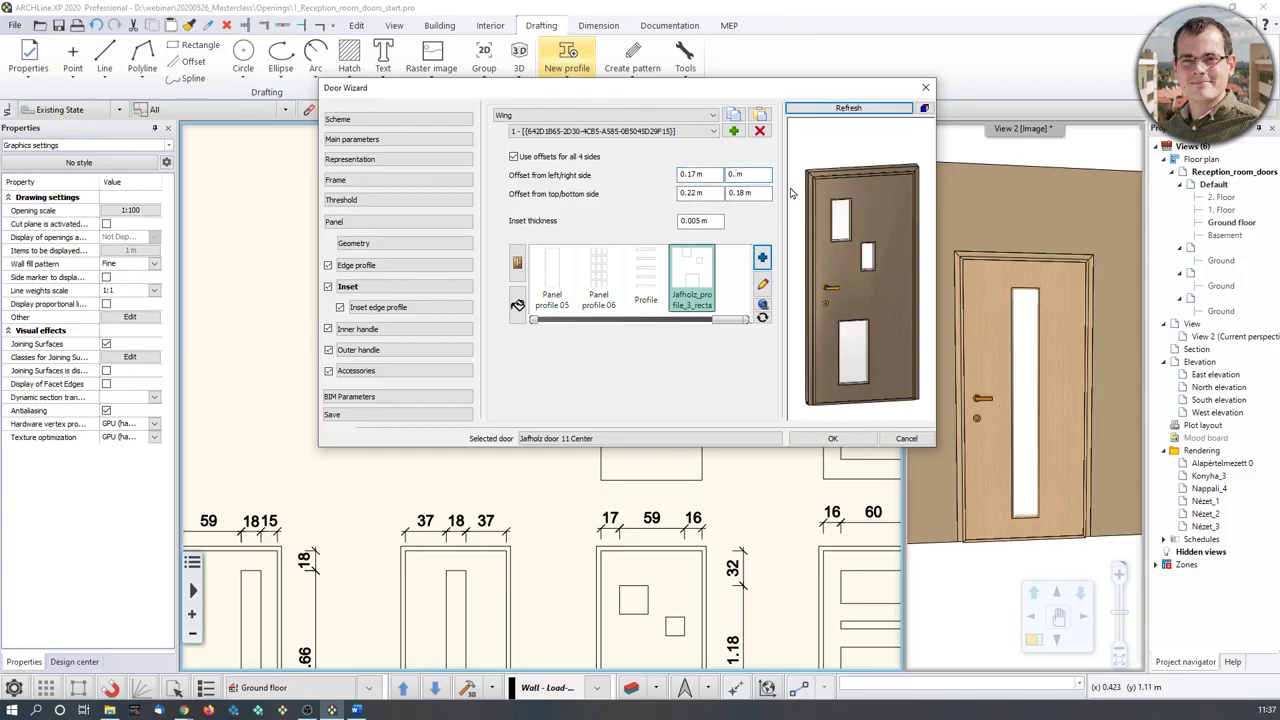
{"action": "key", "text": "Return"}
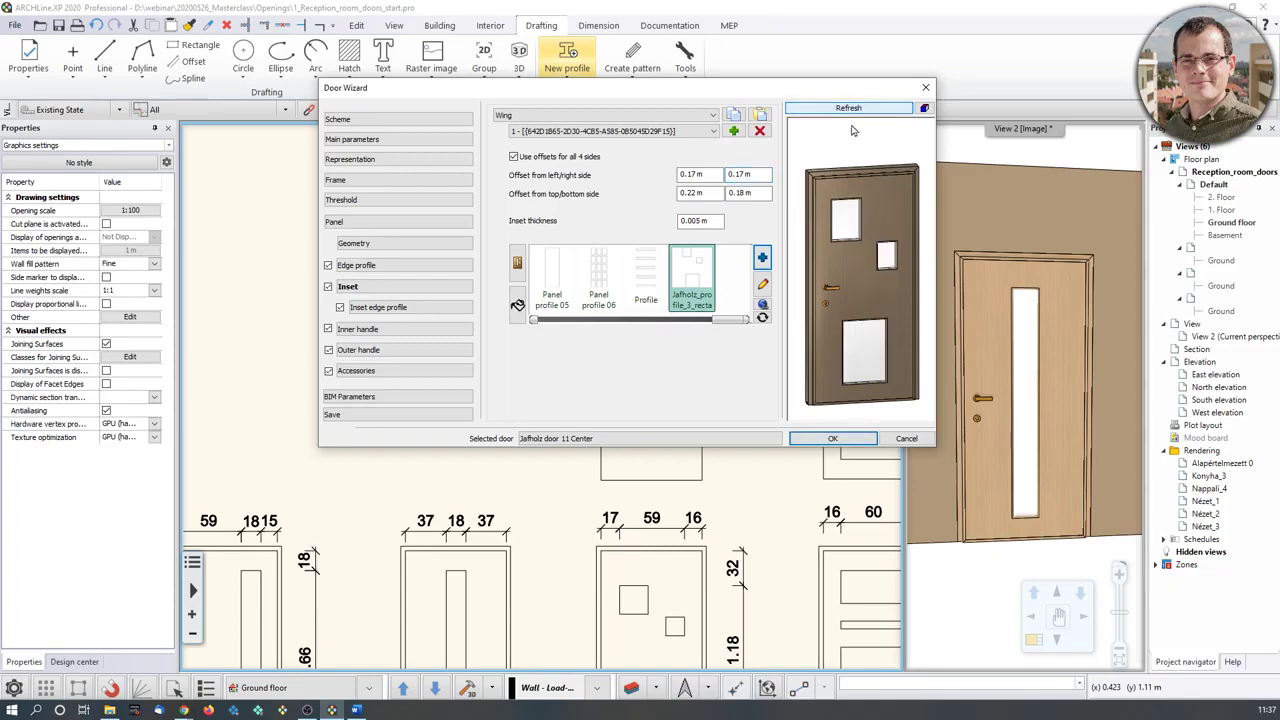
Set the inset's top offset to 0.32 m and its bottom offset to 0.56 m, and refresh the preview.
{"action": "left_click", "coordinate": [697, 193]}
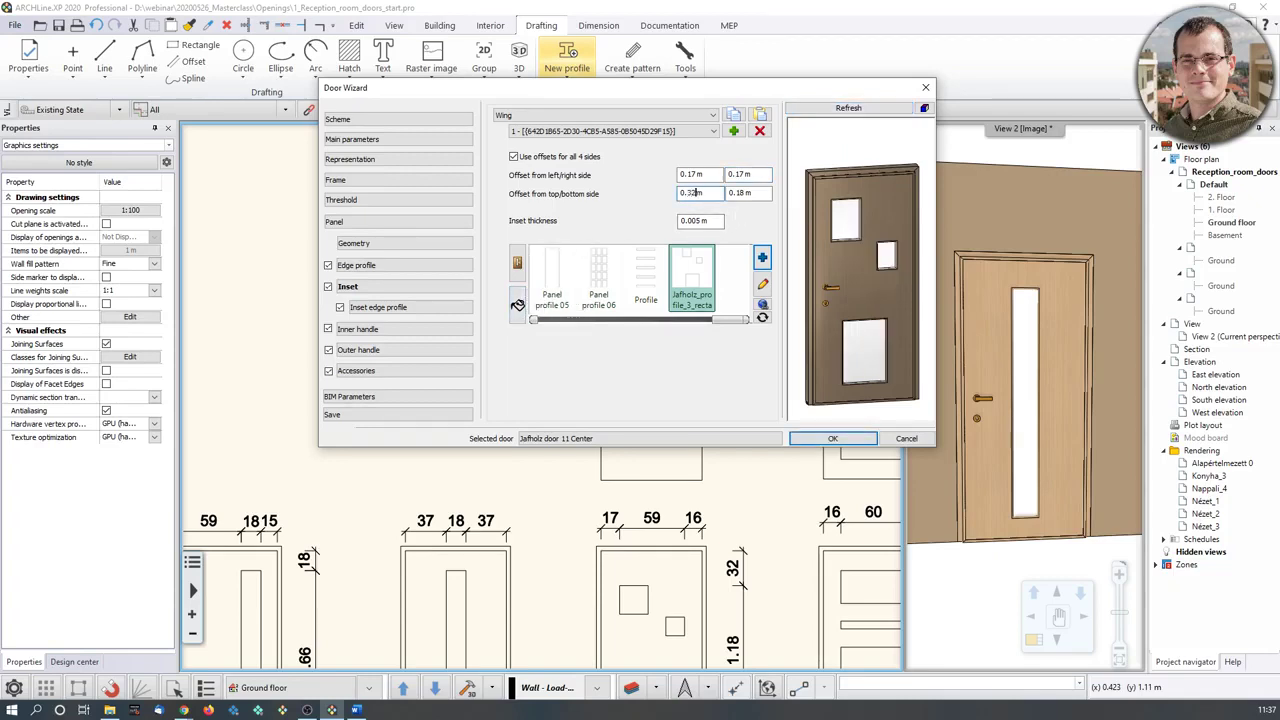
{"action": "left_click", "coordinate": [752, 194]}
{"action": "type", "text": "56"}
{"action": "key", "text": "Return"}
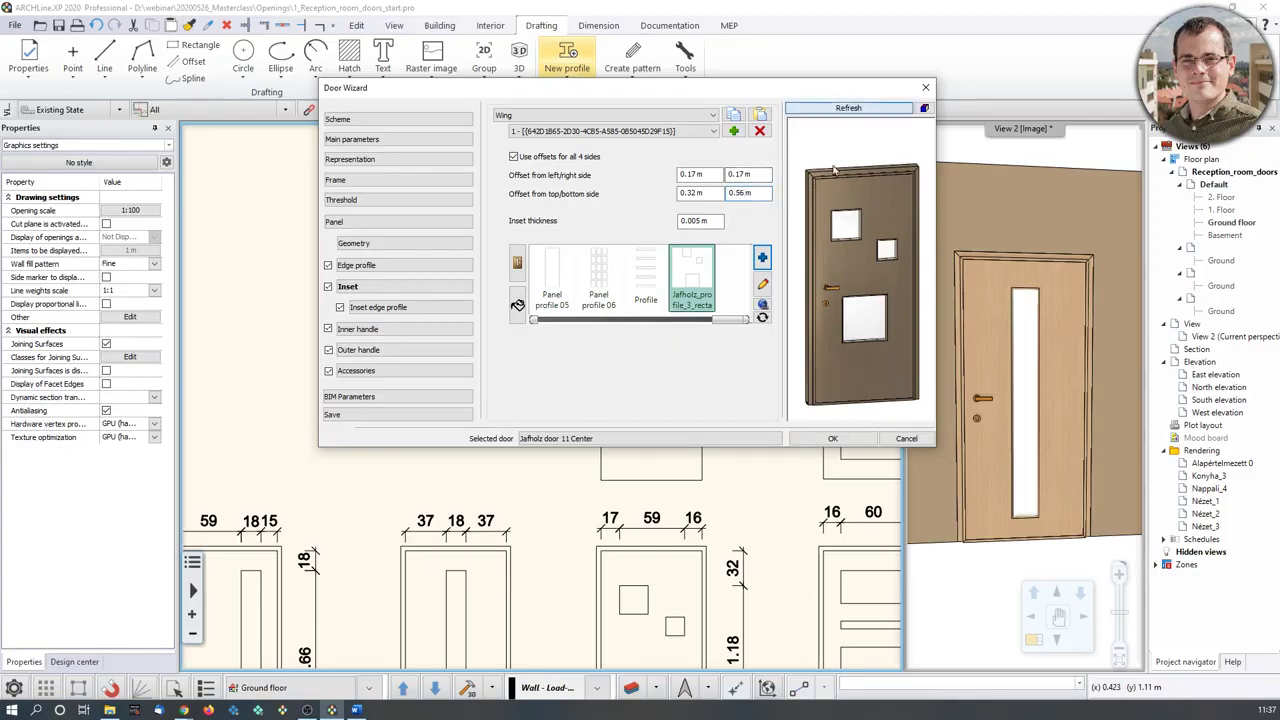
Save the door to the library as Jafholz door 11 3 insets and accept the door settings.
{"action": "left_click", "coordinate": [360, 416]}
{"action": "left_click", "coordinate": [577, 221]}
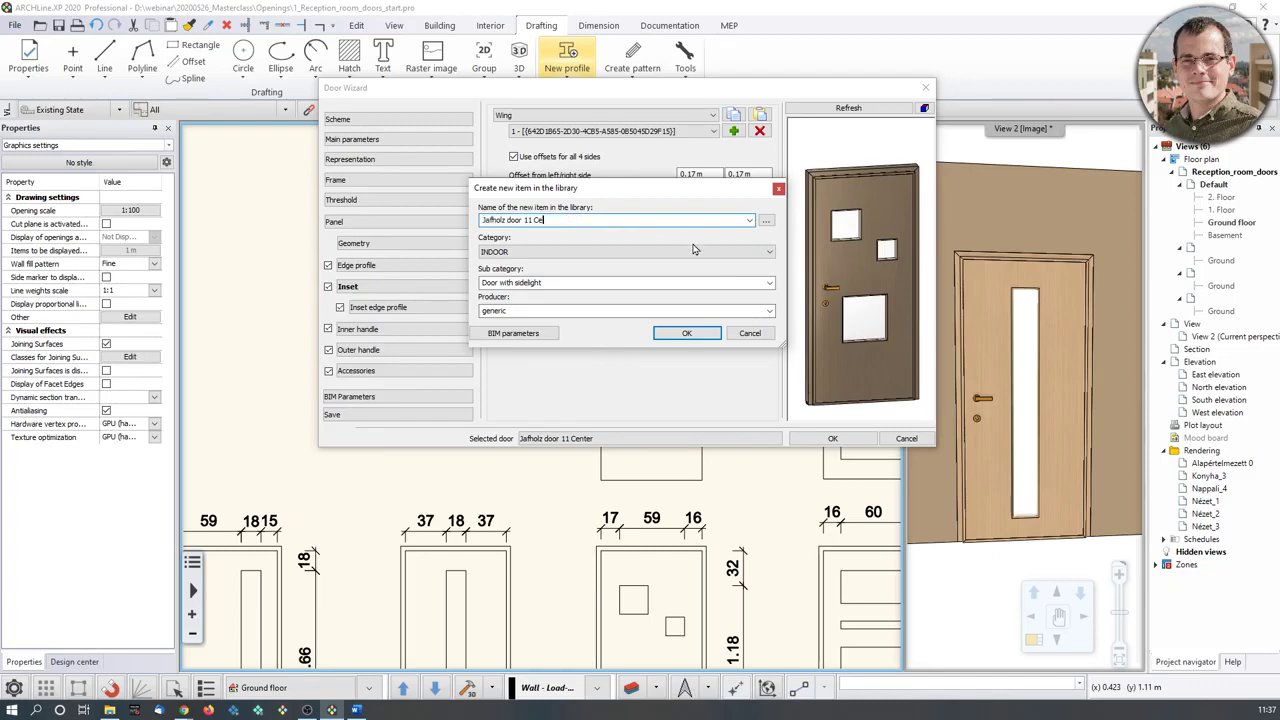
{"action": "type", "text": "3 insets"}
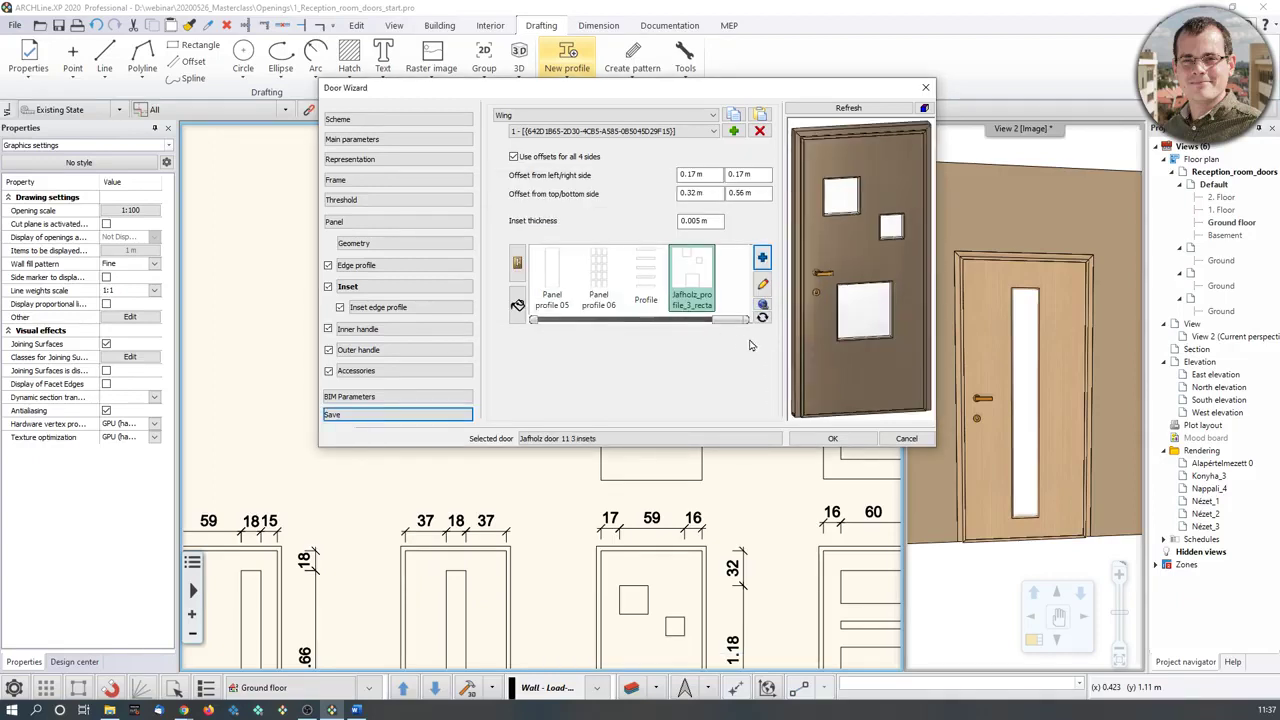
{"action": "left_click", "coordinate": [865, 434]}
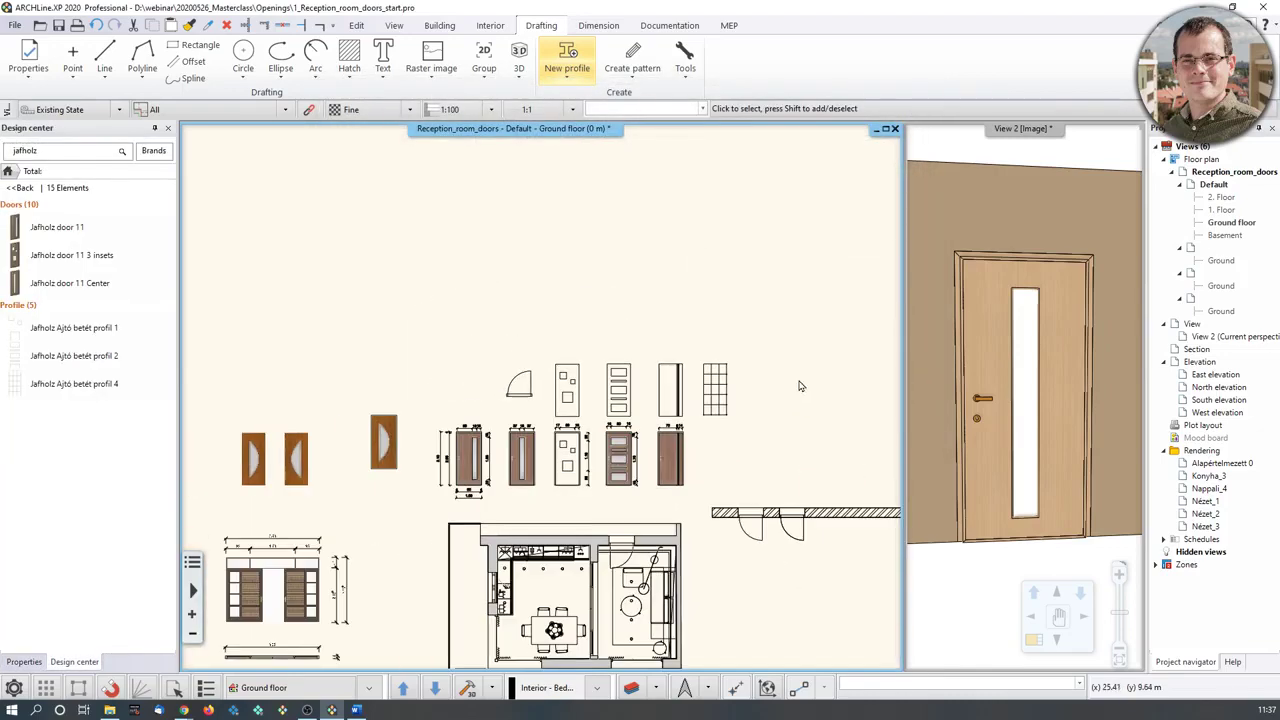
Place Jafholz door 11 3 insets from the wall endpoint in the hatched wall, about 3.4 m from the wall's right end.
{"action": "middle_click_drag", "start_coordinate": [543, 488], "coordinate": [651, 429]}
{"action": "scroll", "coordinate": [650, 429], "scroll_direction": "down", "scroll_amount": 3}
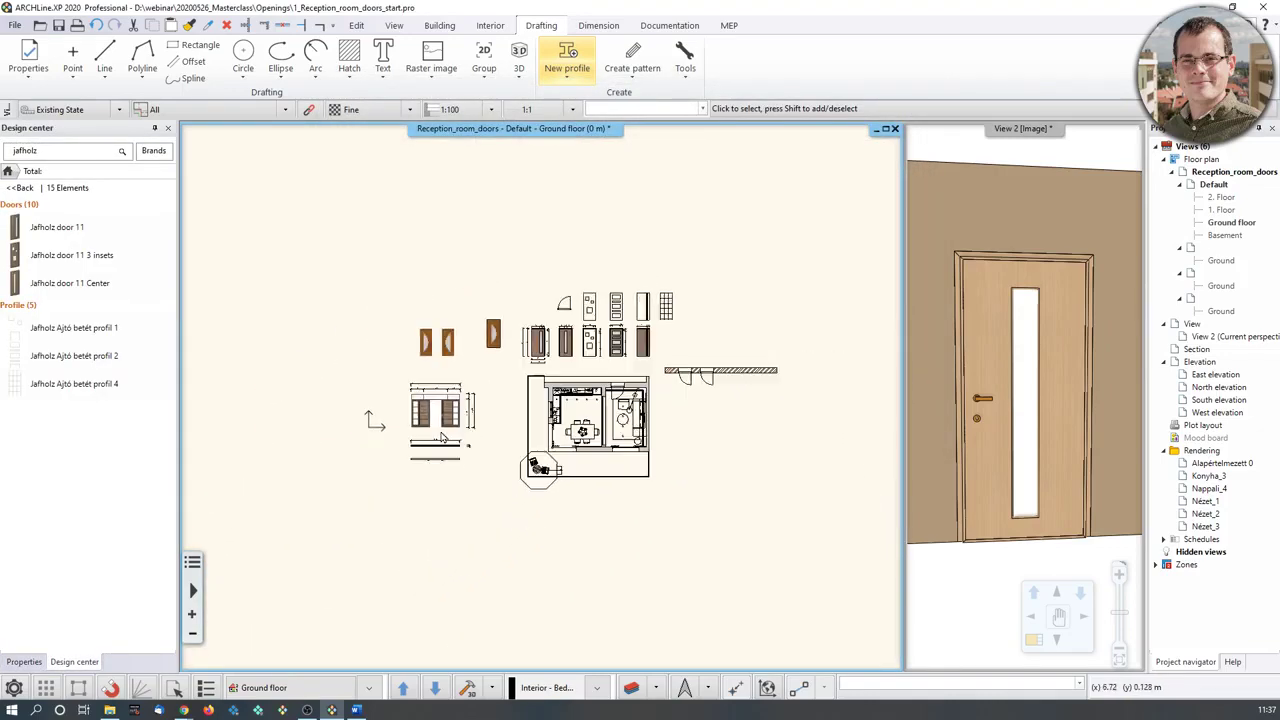
{"action": "scroll", "coordinate": [644, 453], "scroll_direction": "up", "scroll_amount": 4}
{"action": "middle_click_drag", "start_coordinate": [623, 373], "coordinate": [641, 436]}
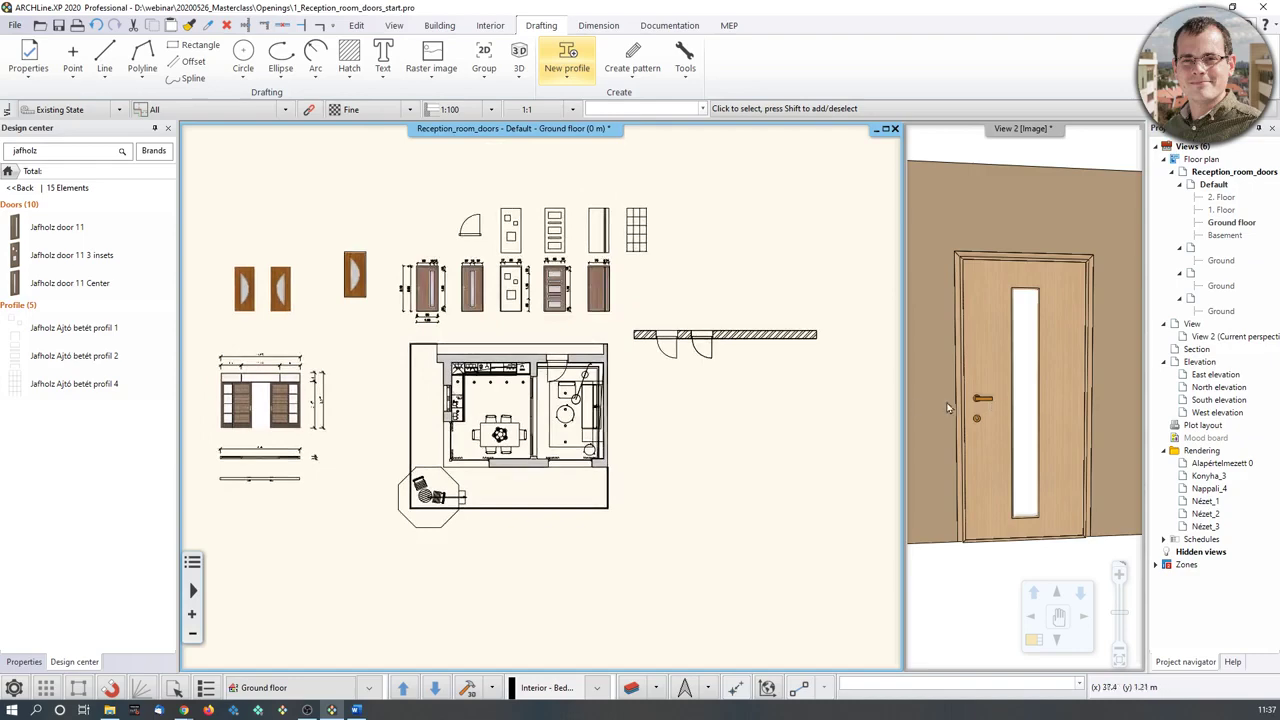
{"action": "middle_click_drag", "start_coordinate": [1053, 385], "coordinate": [943, 401]}
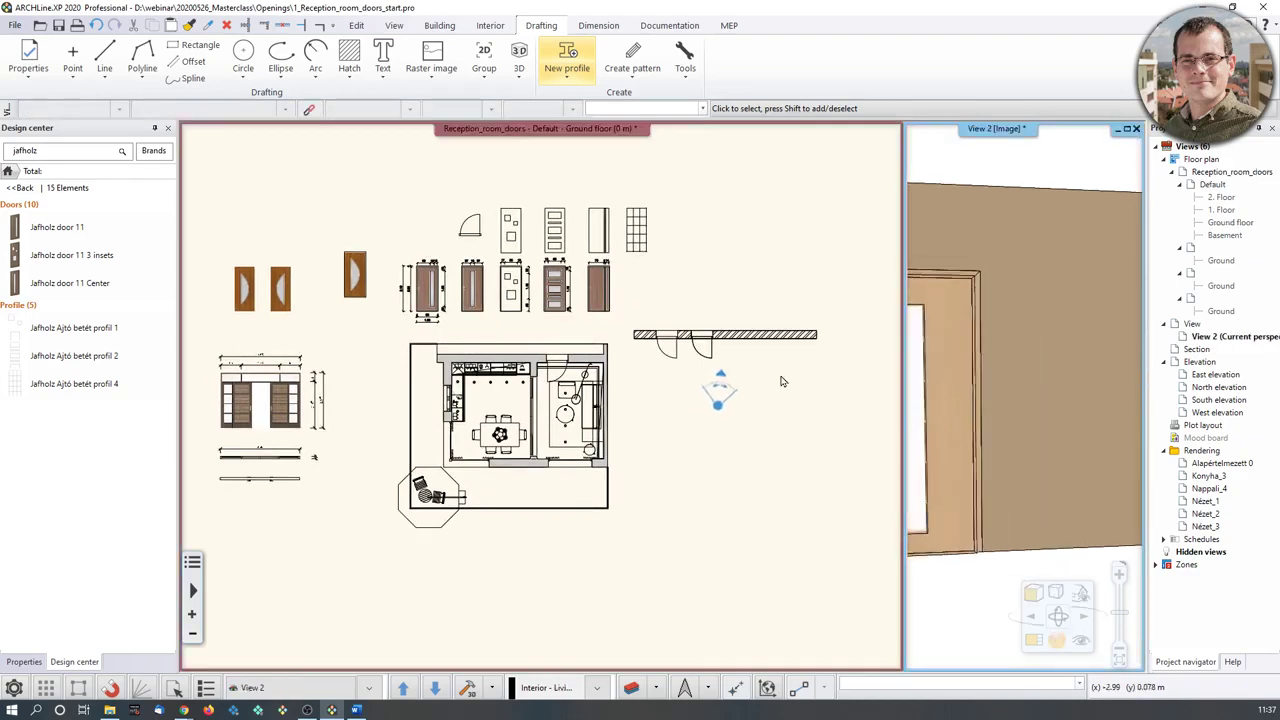
{"action": "left_click", "coordinate": [72, 255]}
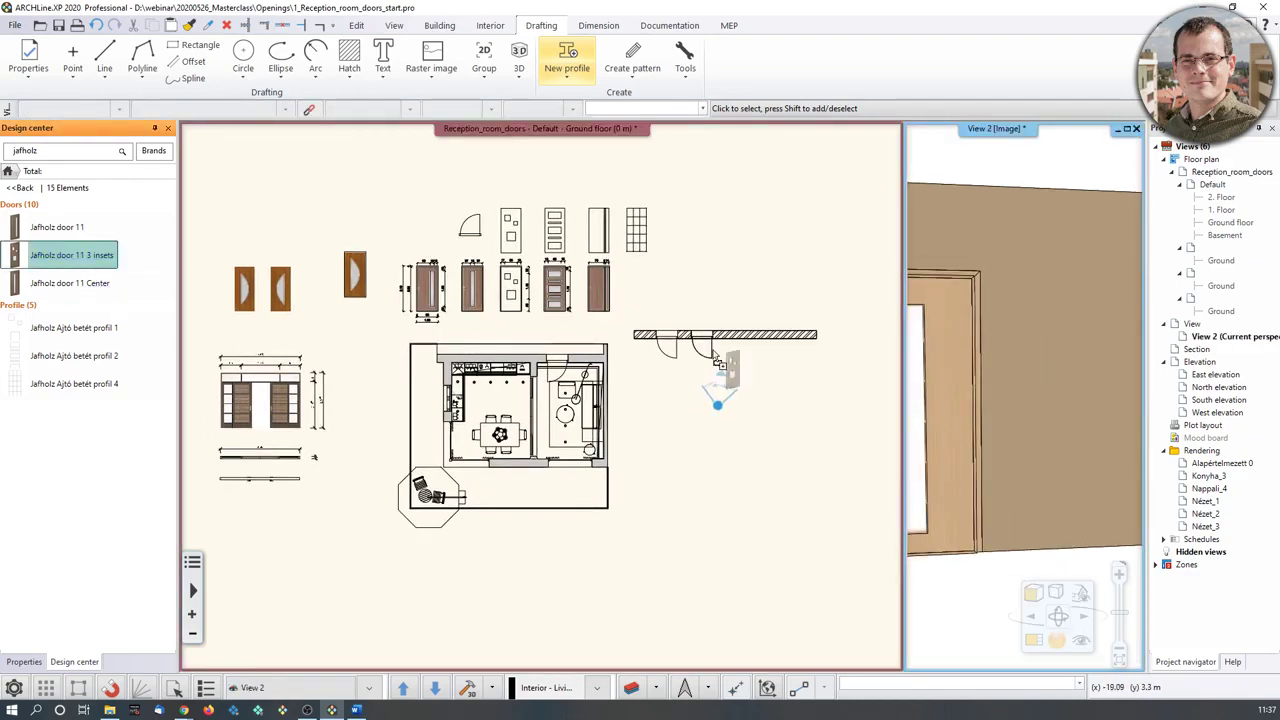
{"action": "left_click_drag", "start_coordinate": [735, 342], "coordinate": [735, 338]}
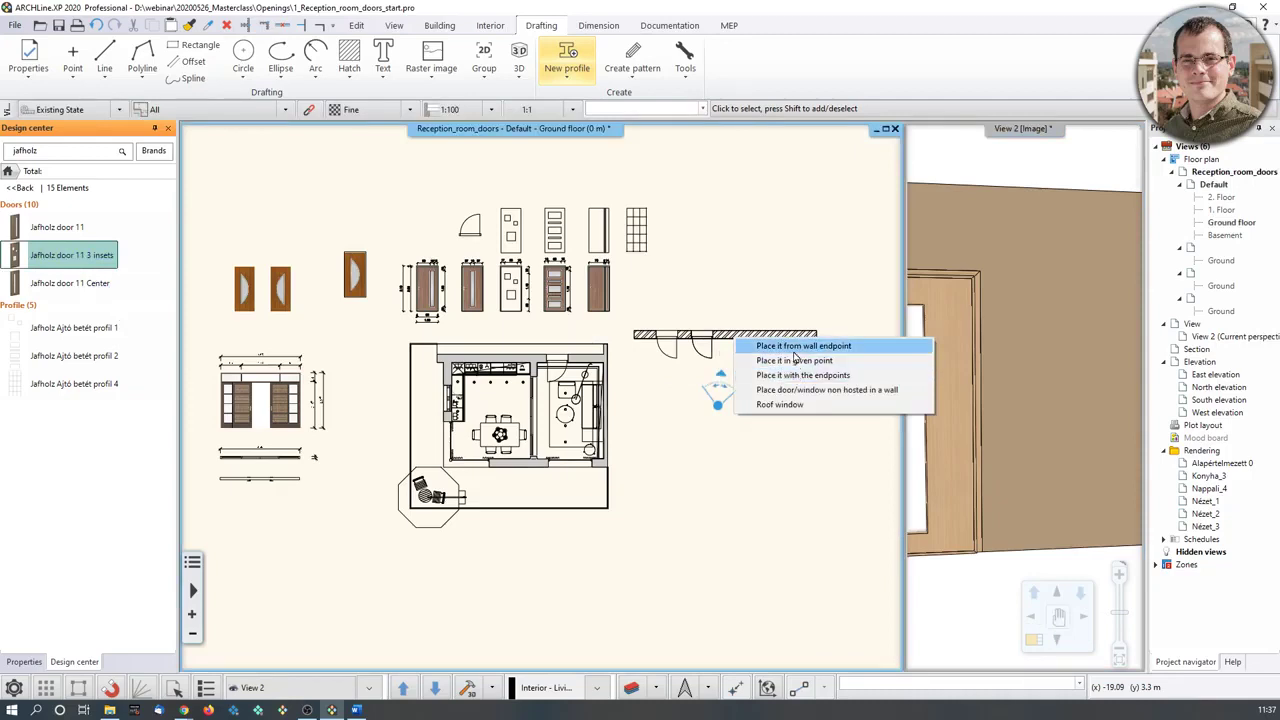
{"action": "left_click", "coordinate": [795, 347]}
{"action": "scroll", "coordinate": [760, 342], "scroll_direction": "up", "scroll_amount": 7}
{"action": "middle_click_drag", "start_coordinate": [755, 344], "coordinate": [515, 417]}
{"action": "scroll", "coordinate": [520, 419], "scroll_direction": "up", "scroll_amount": 1}
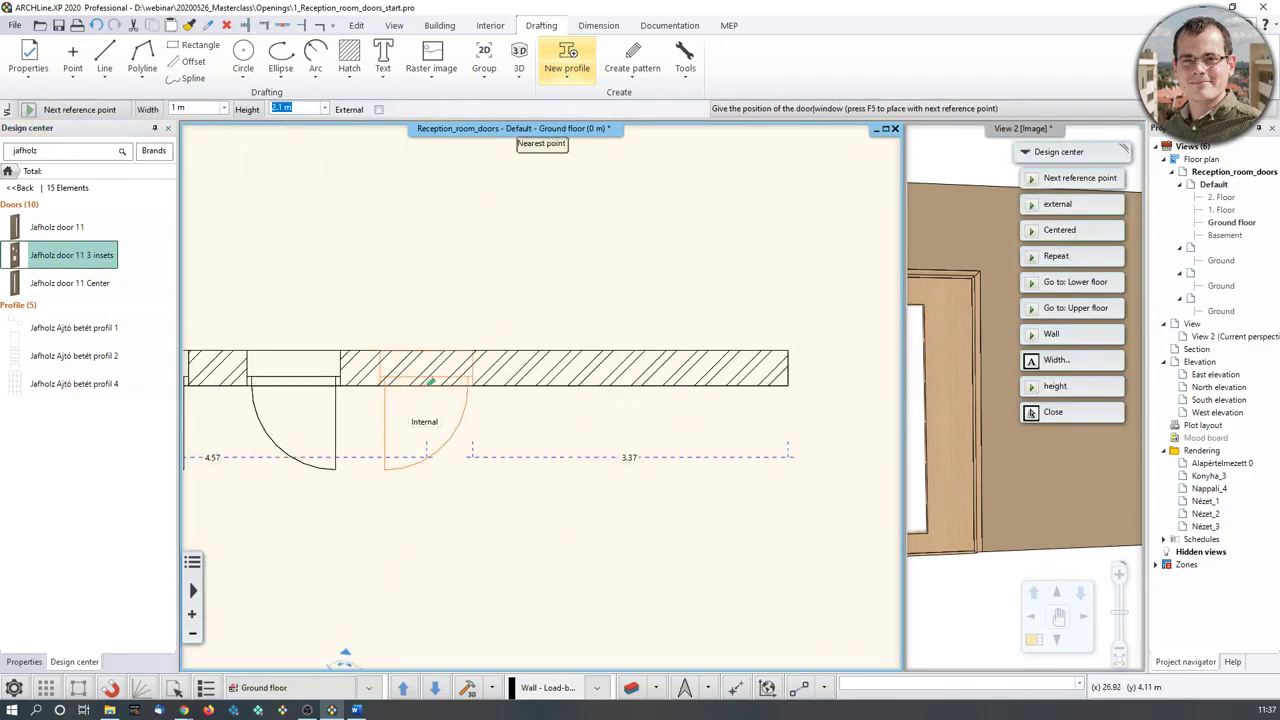
{"action": "left_click", "coordinate": [427, 385]}
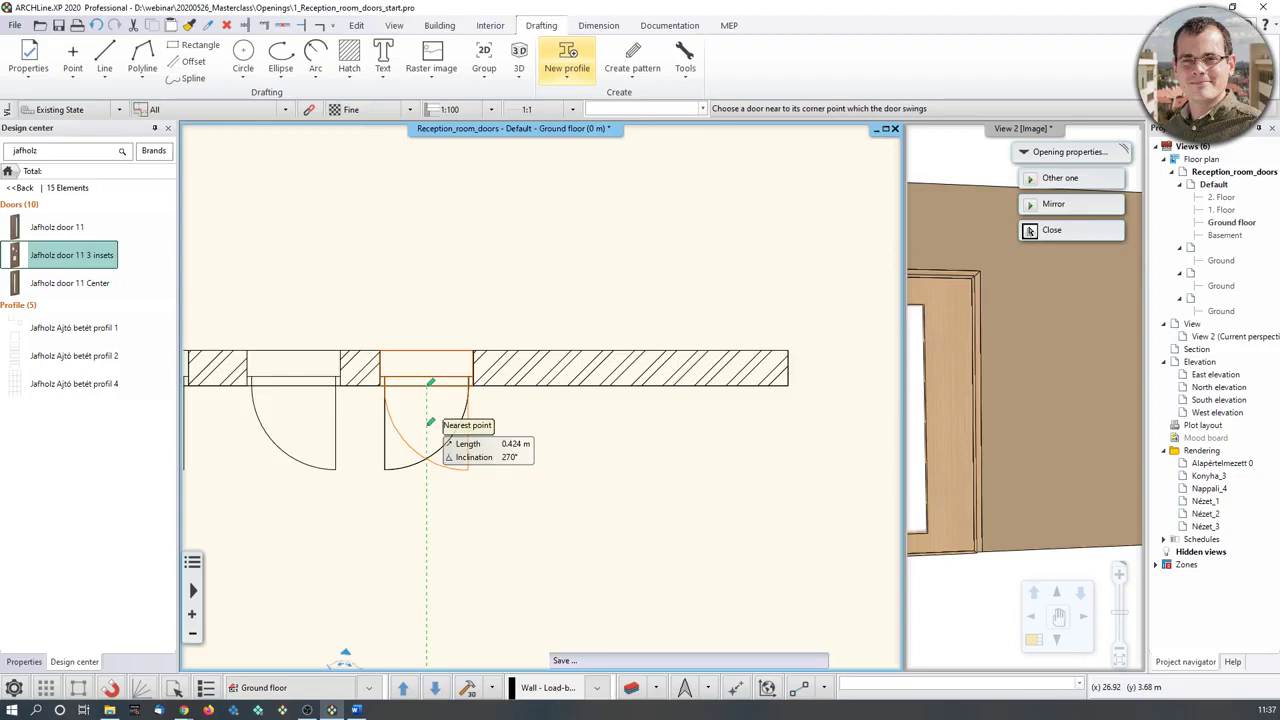
Set the new door's swing to match the neighbouring doors and view all three doors in the 3D view.
{"action": "left_click", "coordinate": [430, 418]}
{"action": "key", "text": "Escape"}
{"action": "middle_click_drag", "start_coordinate": [1114, 497], "coordinate": [1081, 484]}
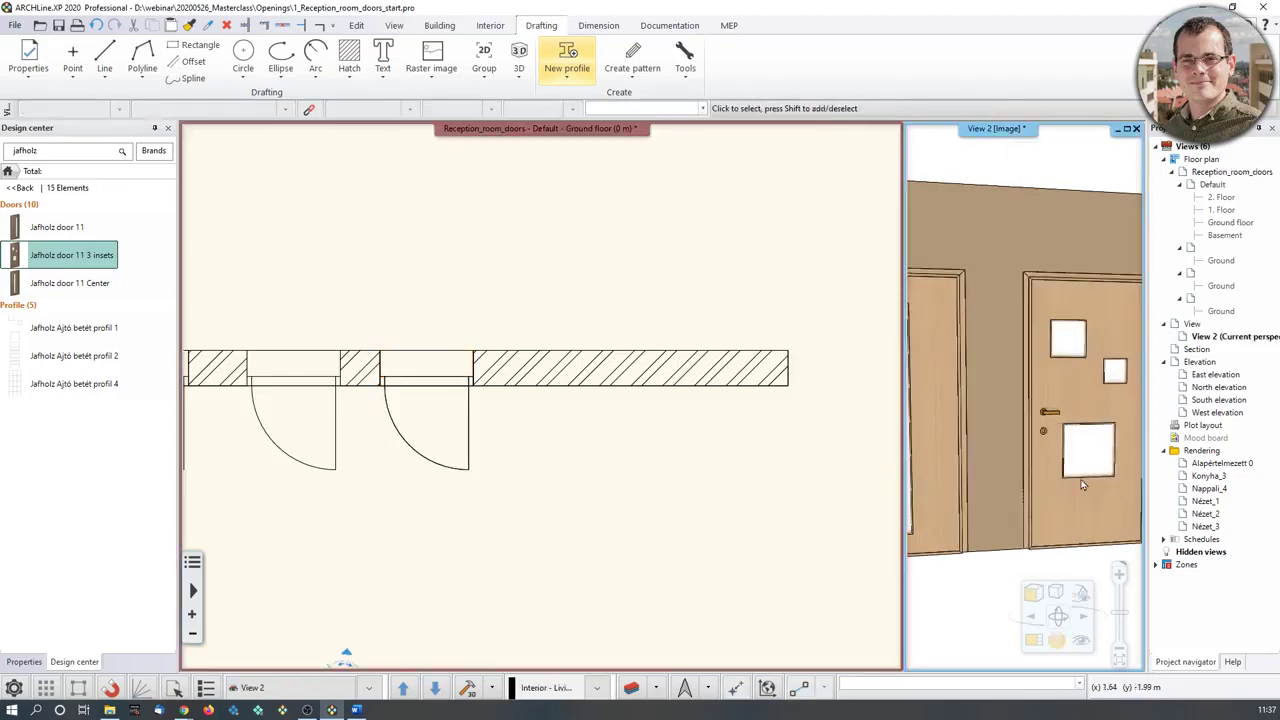
{"action": "scroll", "coordinate": [1081, 484], "scroll_direction": "down", "scroll_amount": 6}
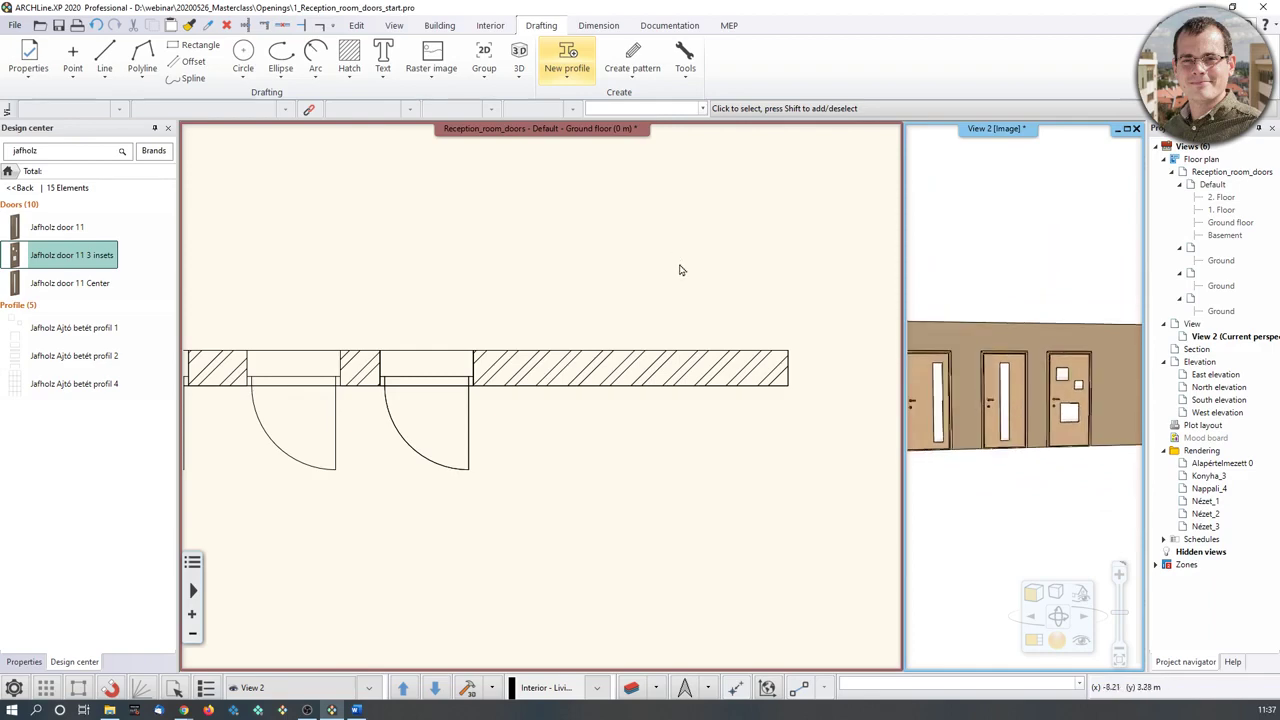
Start defining a multiple profile and add the five-rectangle door's top rectangle, using its upper-left corner as the reference point.
{"action": "scroll", "coordinate": [679, 270], "scroll_direction": "down", "scroll_amount": 6}
{"action": "scroll", "coordinate": [571, 360], "scroll_direction": "up", "scroll_amount": 6}
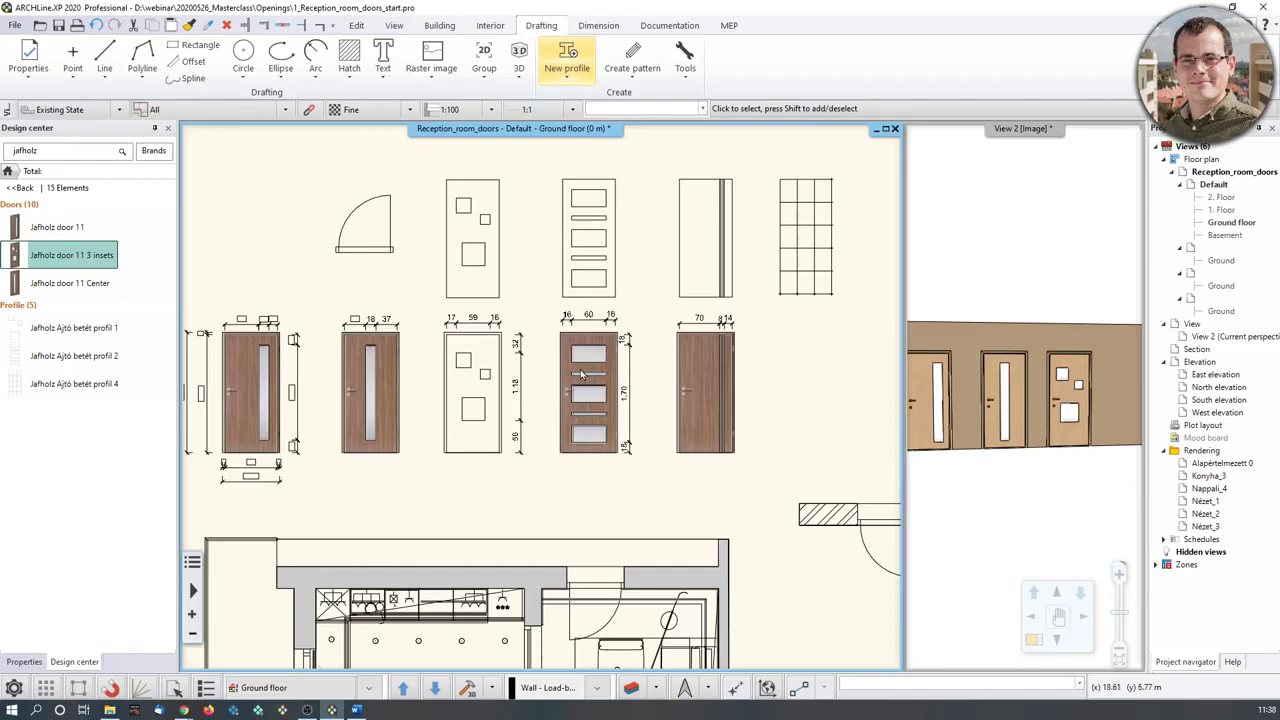
{"action": "scroll", "coordinate": [581, 374], "scroll_direction": "up", "scroll_amount": 4}
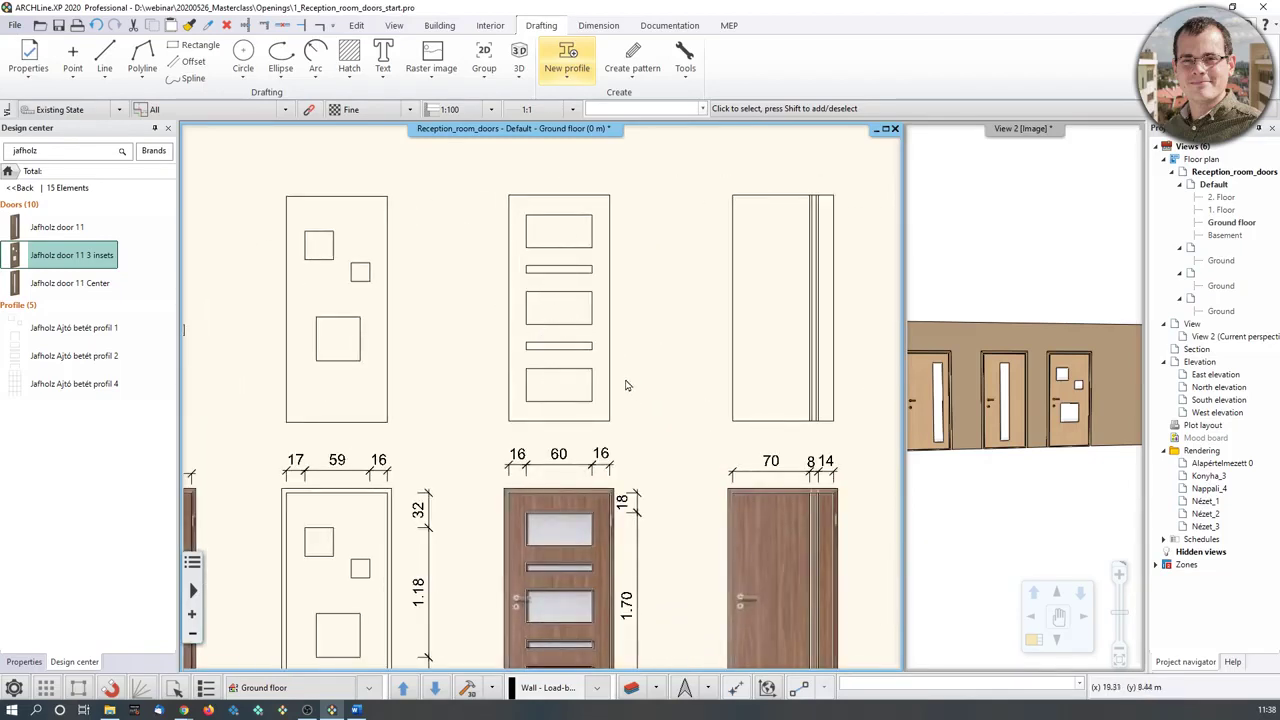
{"action": "middle_click_drag", "start_coordinate": [626, 385], "coordinate": [576, 360]}
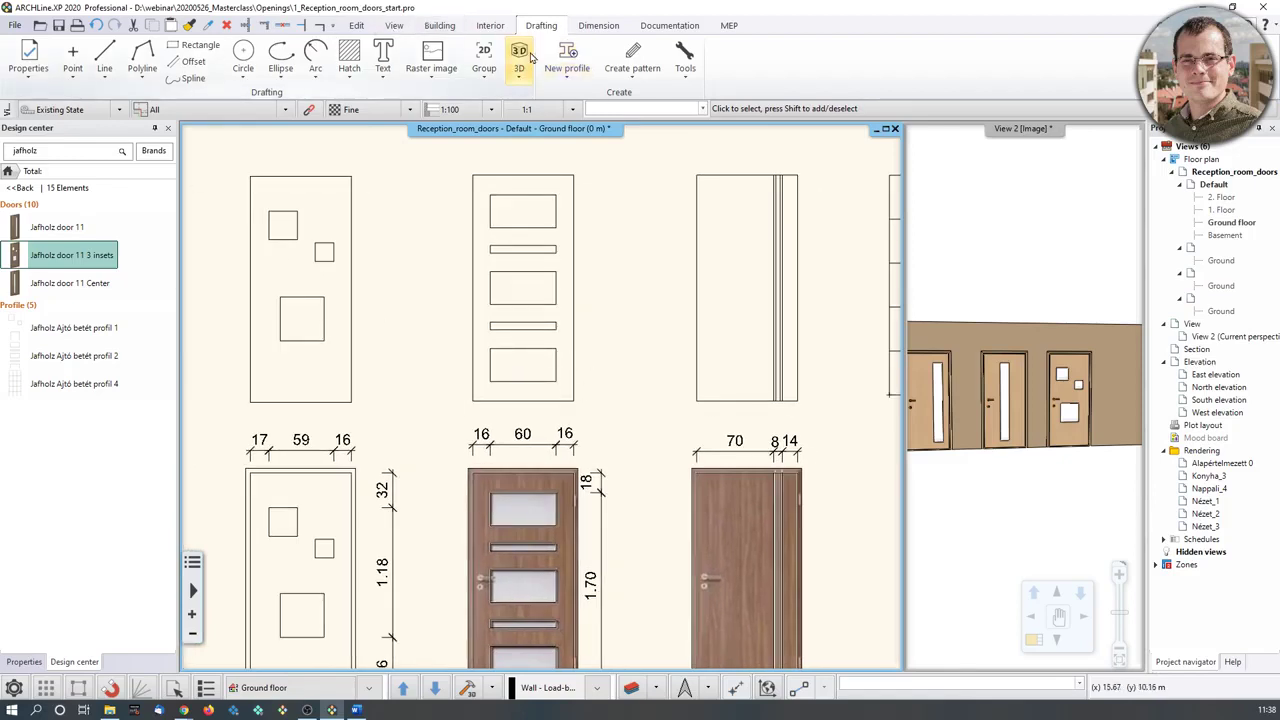
{"action": "left_click", "coordinate": [558, 78]}
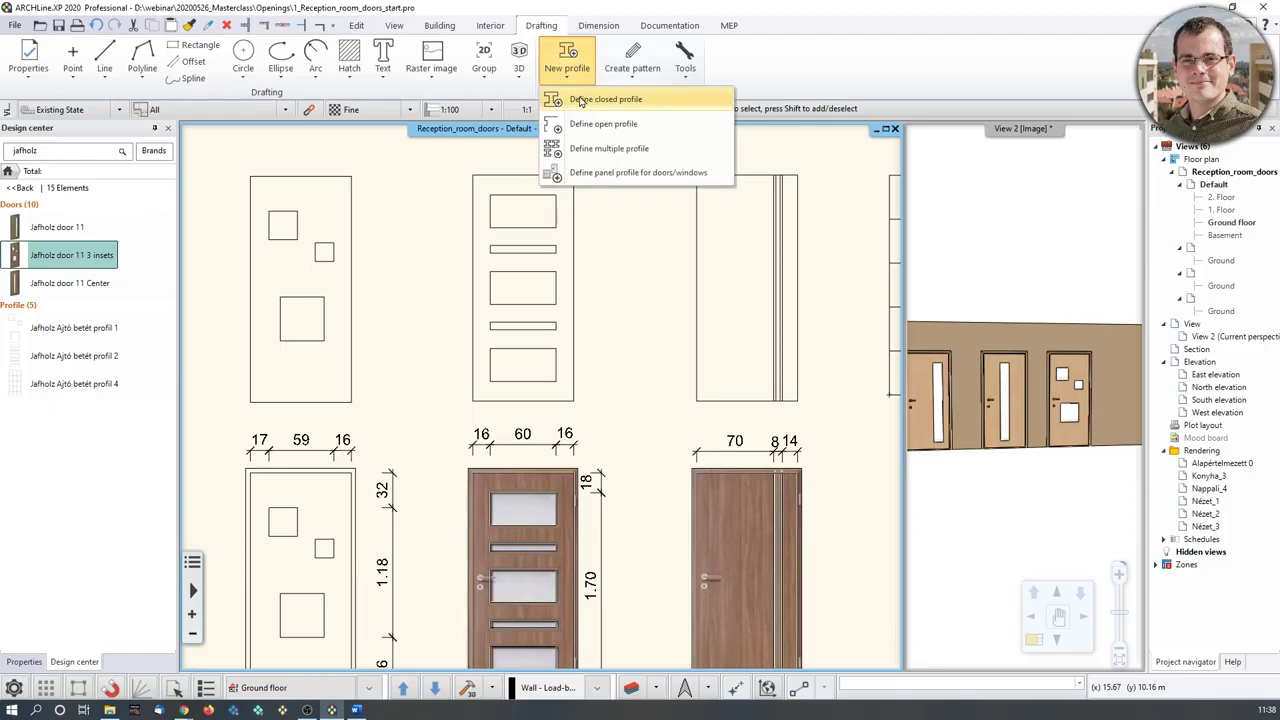
{"action": "left_click", "coordinate": [591, 149]}
{"action": "left_click", "coordinate": [719, 460]}
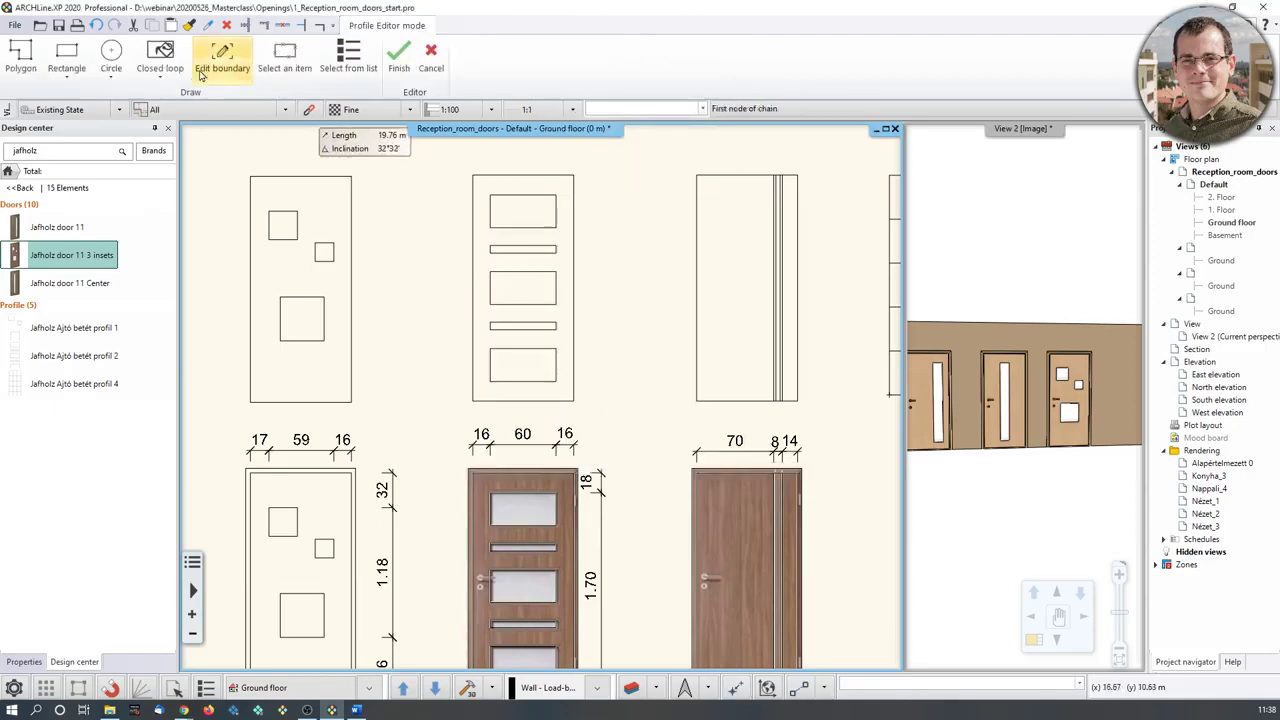
{"action": "left_click", "coordinate": [160, 55]}
{"action": "scroll", "coordinate": [518, 249], "scroll_direction": "up", "scroll_amount": 3}
{"action": "middle_click_drag", "start_coordinate": [518, 249], "coordinate": [554, 398]}
{"action": "left_click", "coordinate": [568, 311]}
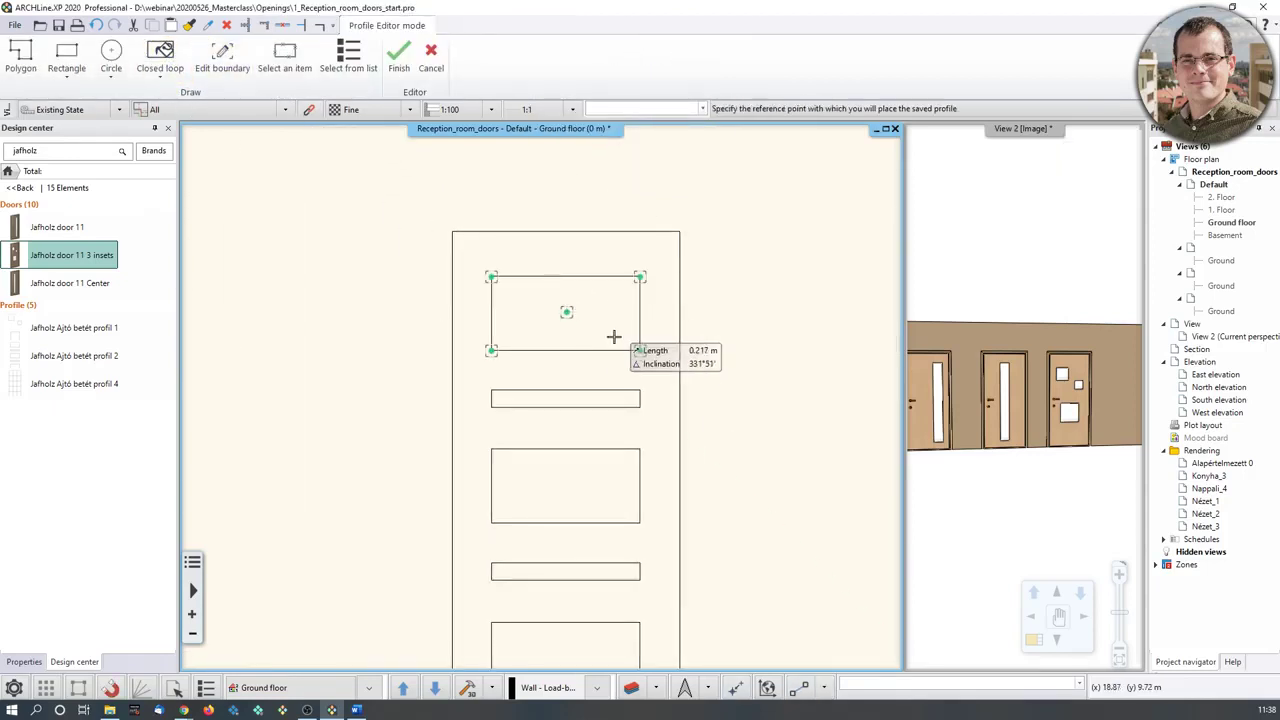
{"action": "left_click", "coordinate": [491, 277]}
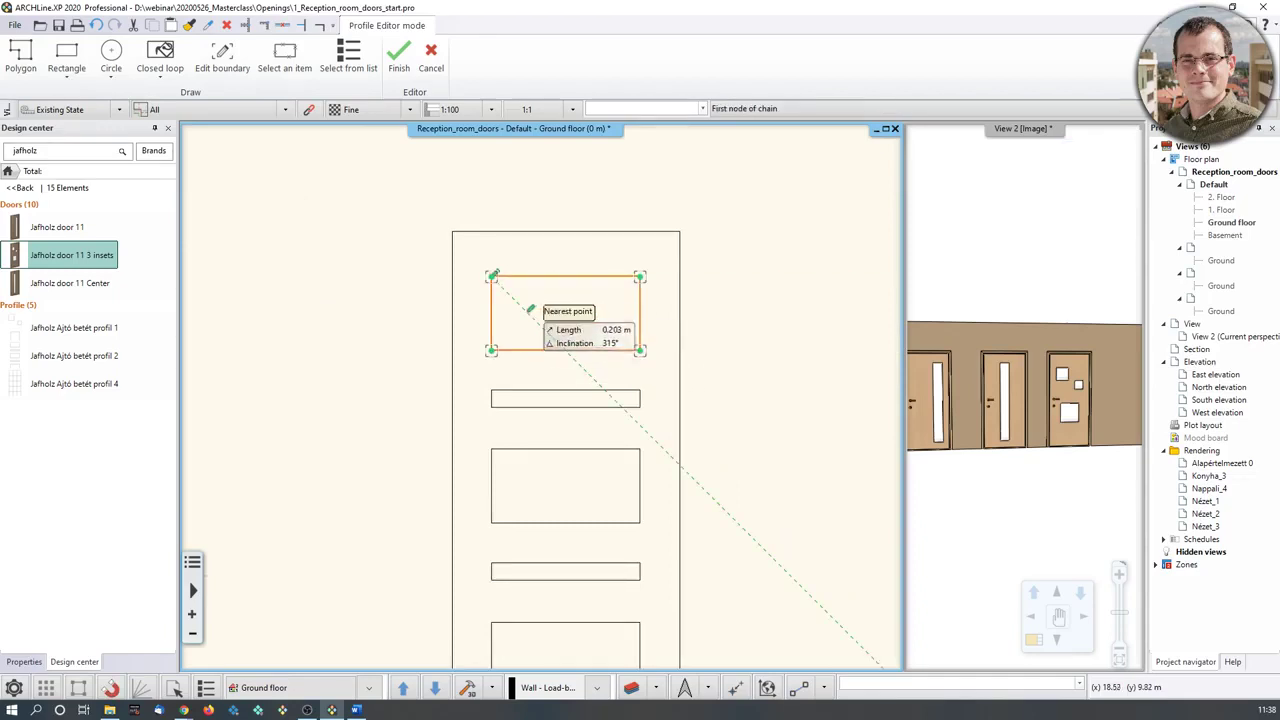
Add the upper narrow rectangle to the multiple profile by an inner point, with its upper-left corner as reference.
{"action": "left_click", "coordinate": [157, 84]}
{"action": "left_click", "coordinate": [180, 104]}
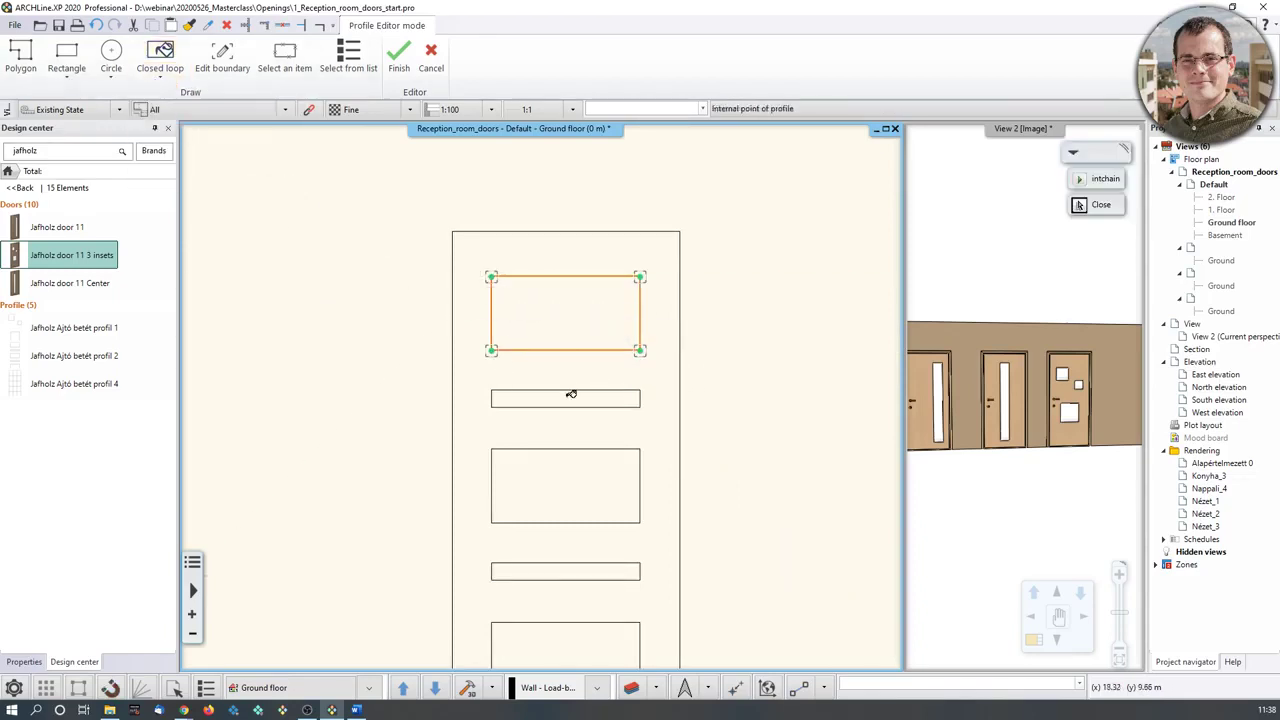
{"action": "left_click", "coordinate": [578, 403]}
{"action": "scroll", "coordinate": [491, 391], "scroll_direction": "up", "scroll_amount": 3}
{"action": "left_click", "coordinate": [450, 380]}
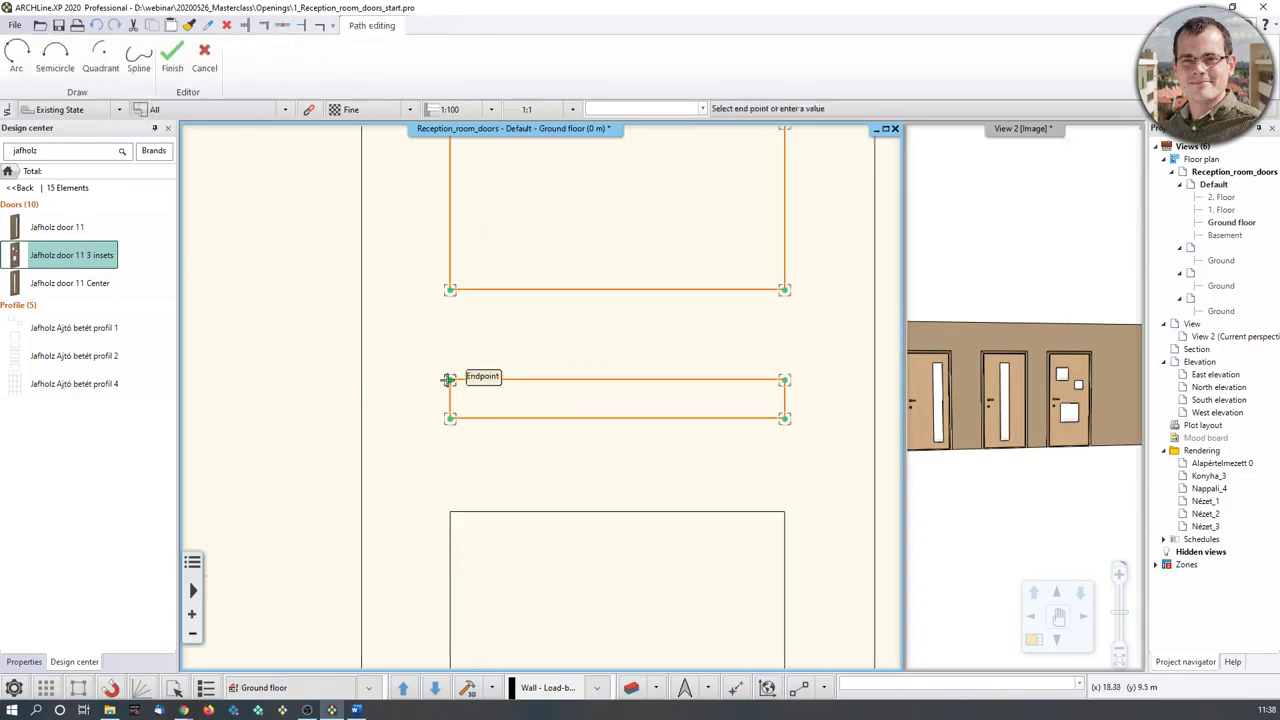
{"action": "key", "text": "Escape"}
{"action": "key", "text": "Escape"}
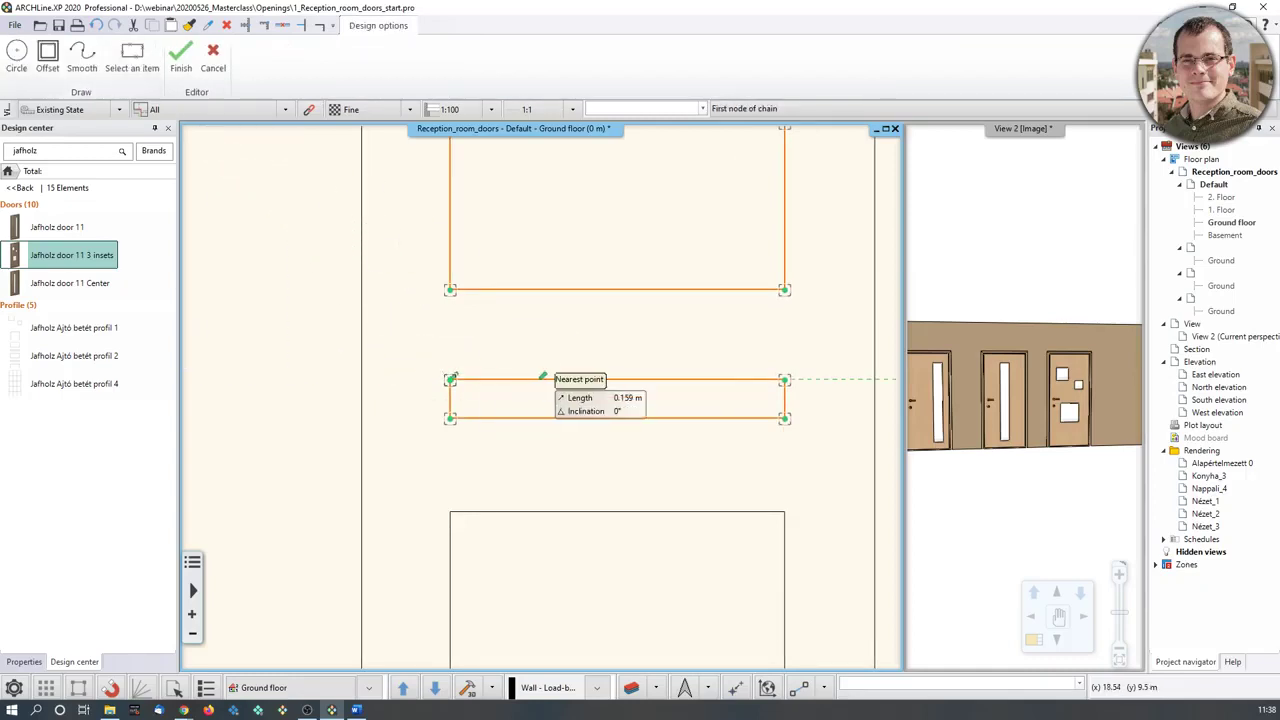
Add the large middle rectangle to the multiple profile by an inner point, with its upper-left corner as reference.
{"action": "left_click", "coordinate": [157, 84]}
{"action": "left_click", "coordinate": [180, 104]}
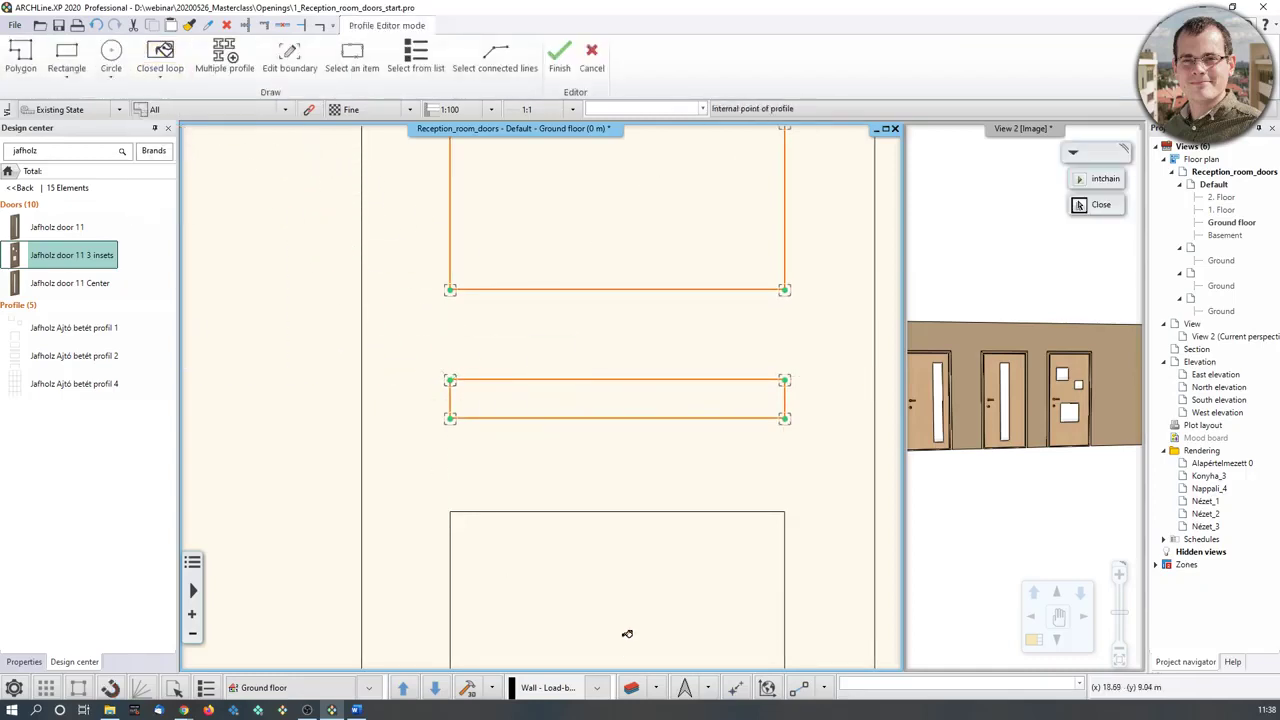
{"action": "left_click", "coordinate": [626, 634]}
{"action": "left_click", "coordinate": [446, 352]}
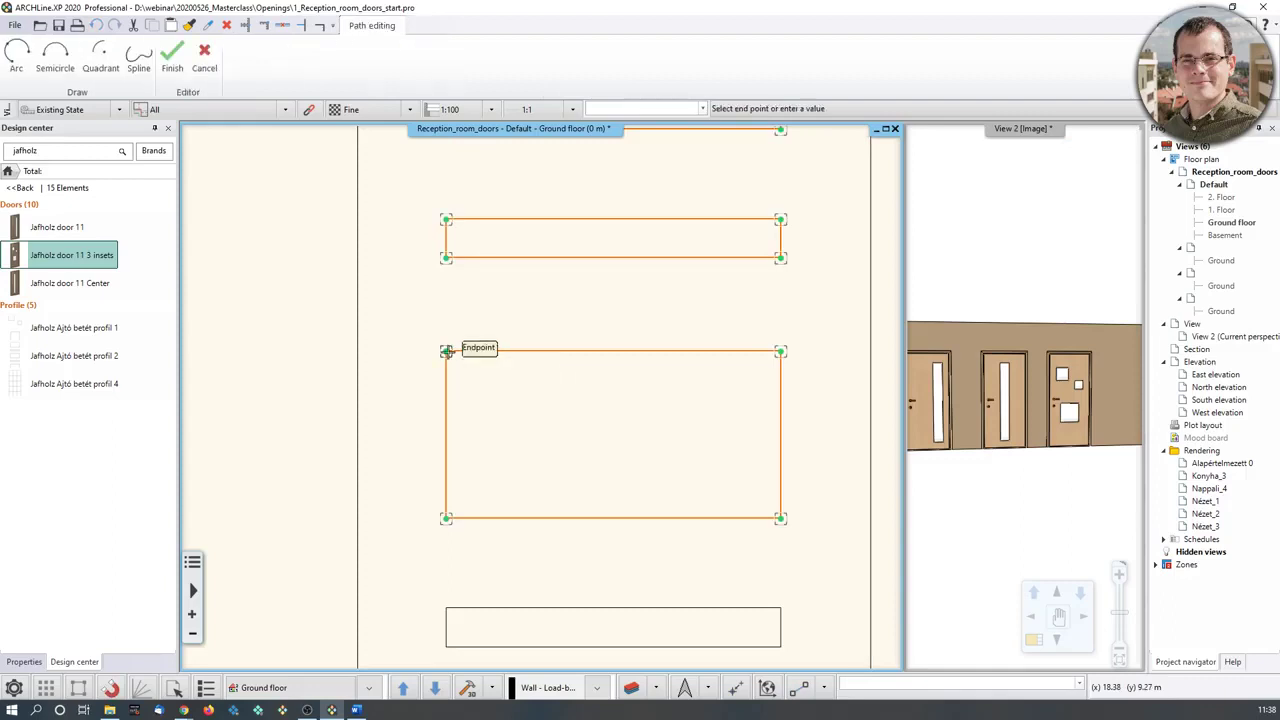
{"action": "key", "text": "Escape"}
{"action": "scroll", "coordinate": [557, 446], "scroll_direction": "down", "scroll_amount": 3}
{"action": "middle_click_drag", "start_coordinate": [608, 483], "coordinate": [571, 394]}
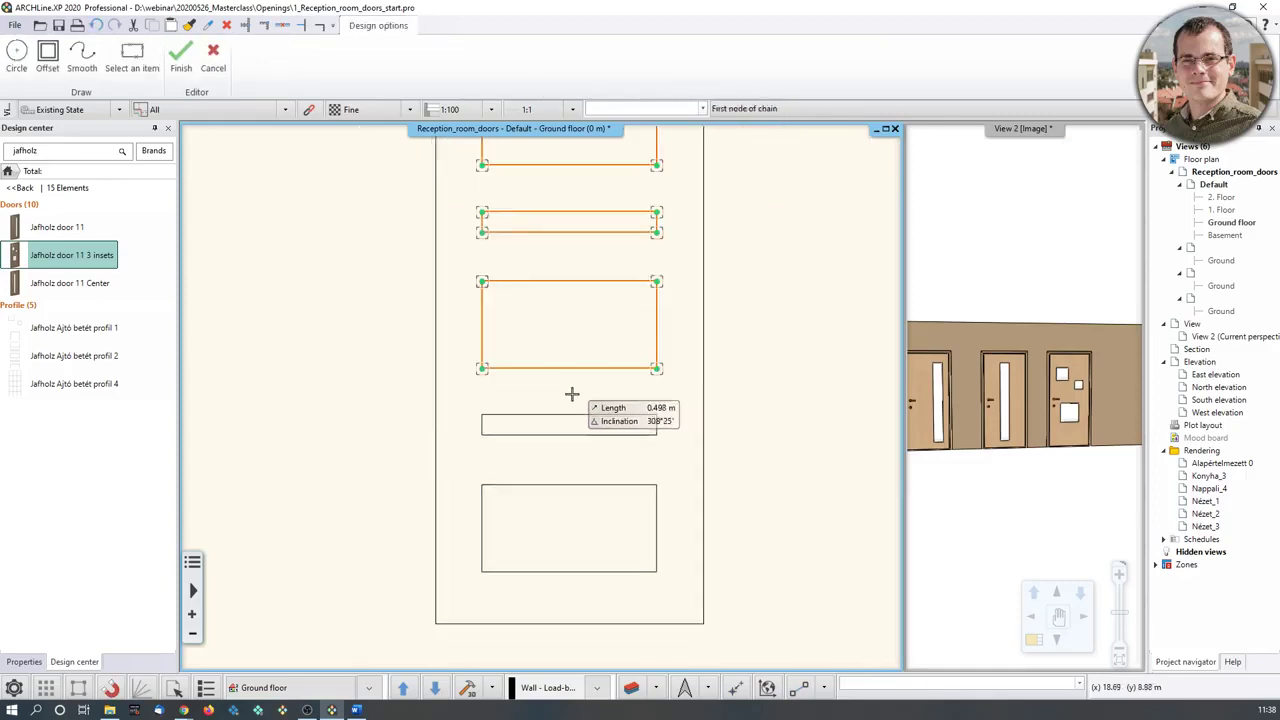
{"action": "scroll", "coordinate": [571, 394], "scroll_direction": "up", "scroll_amount": 2}
{"action": "key", "text": "Escape"}
Add the lower narrow rectangle to the multiple profile by an inner point, with its upper-left corner as reference.
{"action": "left_click", "coordinate": [160, 62]}
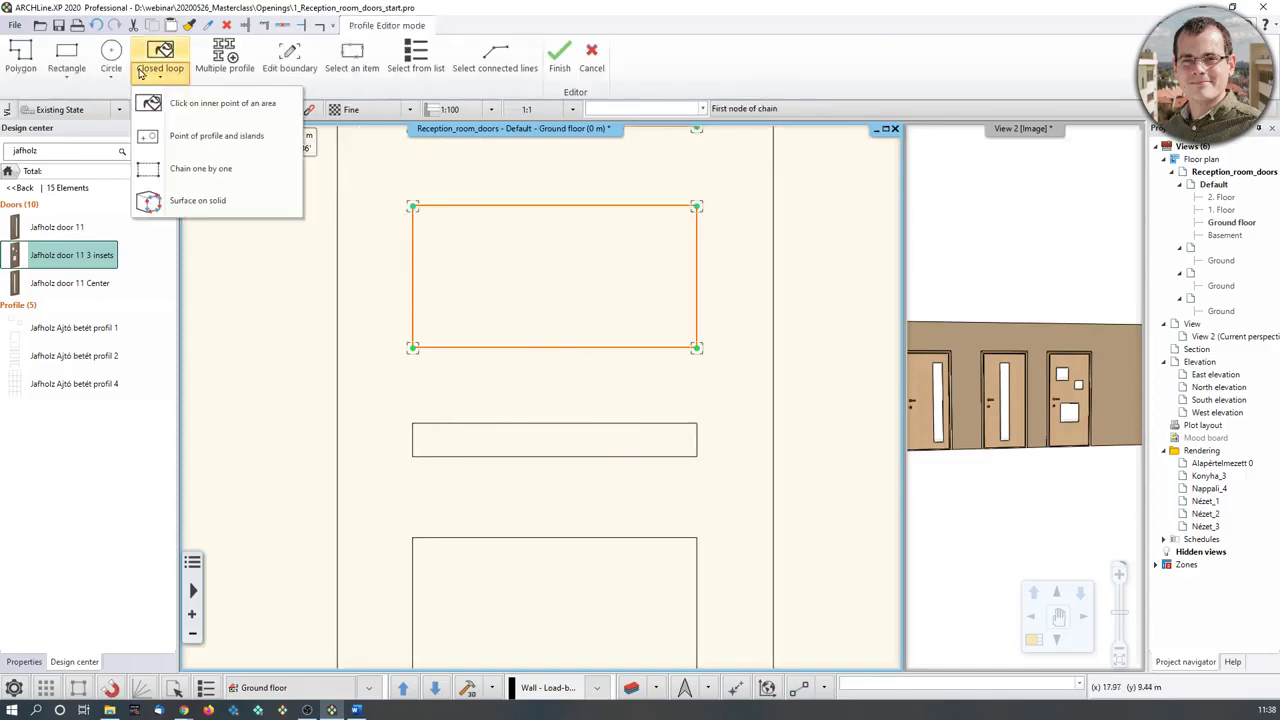
{"action": "left_click", "coordinate": [170, 104]}
{"action": "left_click", "coordinate": [443, 436]}
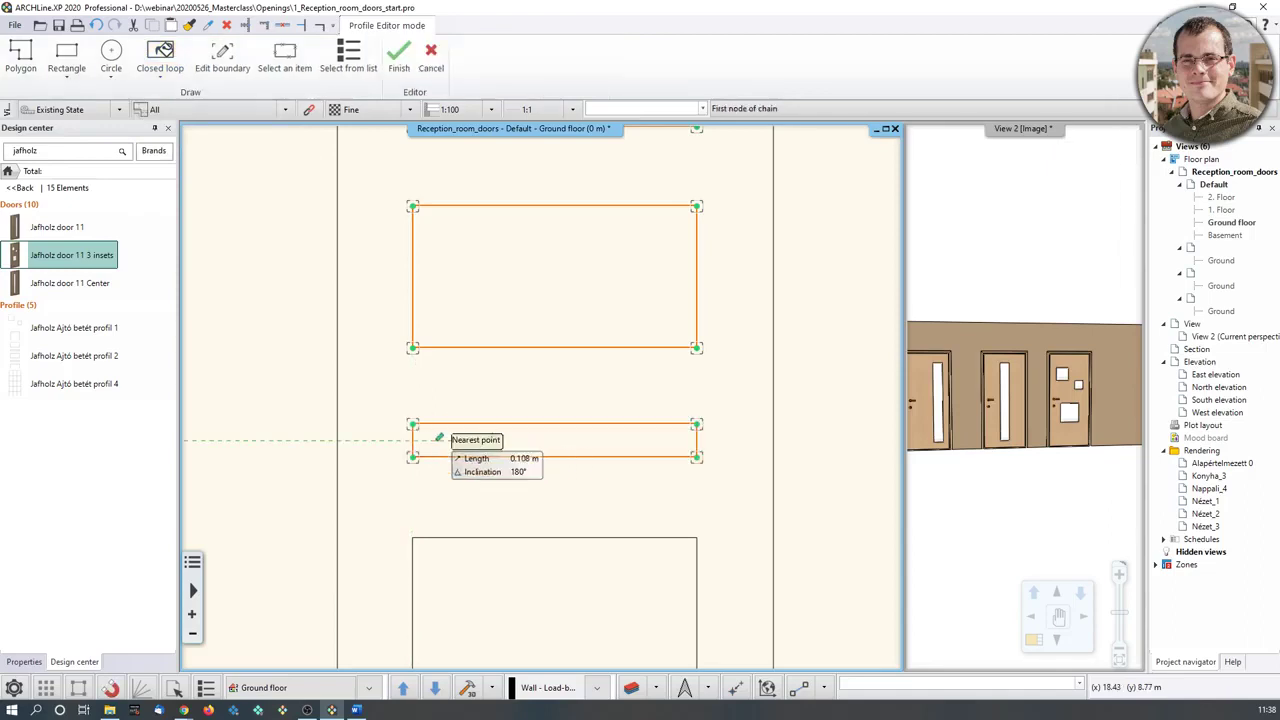
{"action": "left_click", "coordinate": [412, 423]}
{"action": "scroll", "coordinate": [543, 488], "scroll_direction": "down", "scroll_amount": 2}
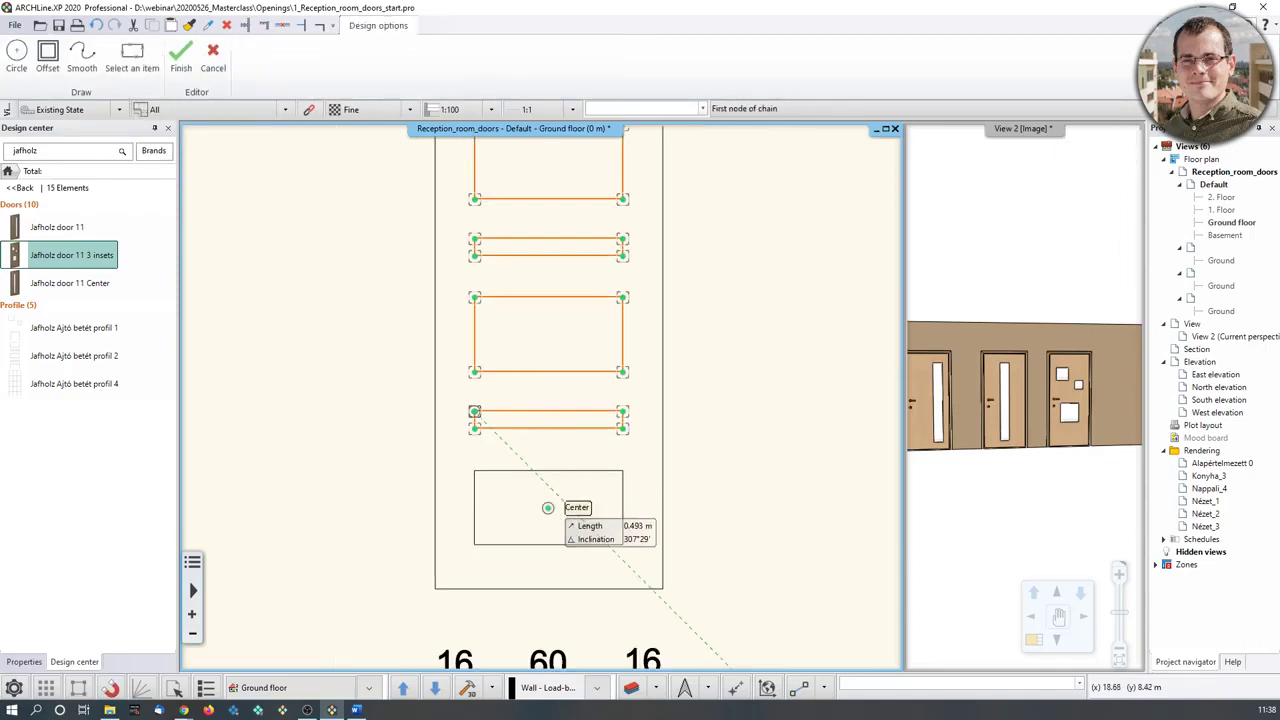
{"action": "key", "text": "Escape"}
{"action": "scroll", "coordinate": [560, 600], "scroll_direction": "up", "scroll_amount": 2}
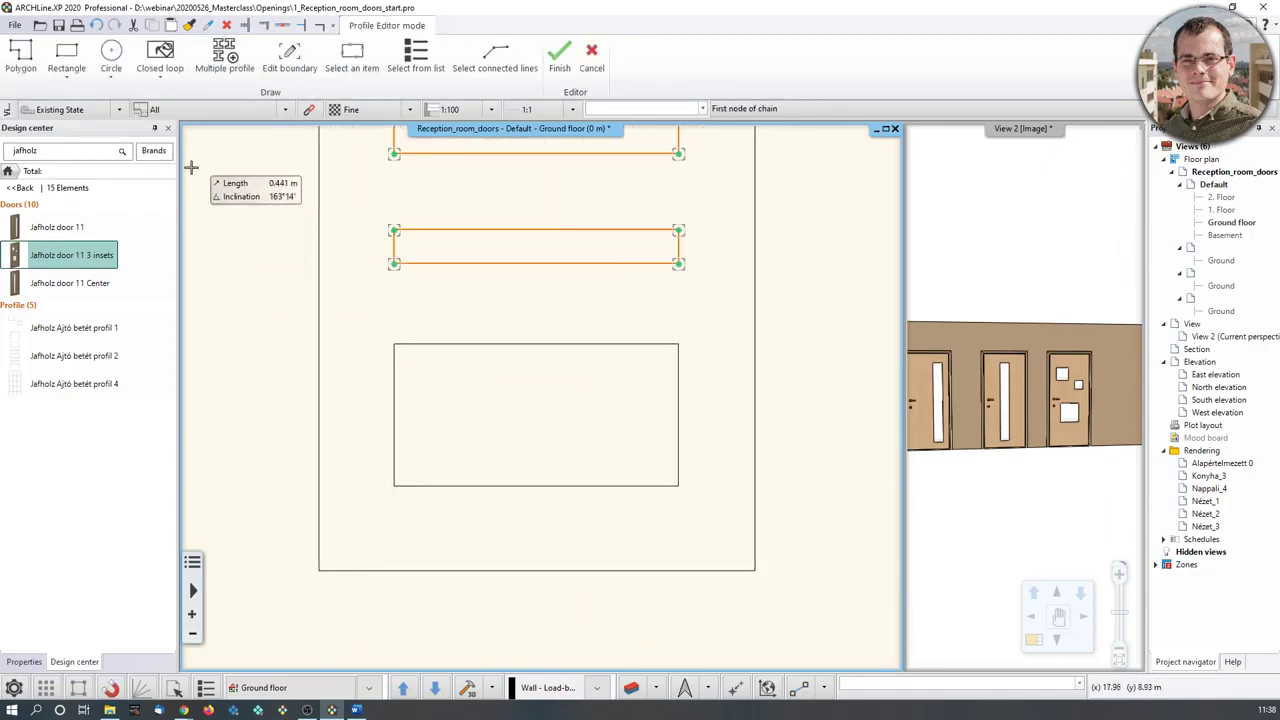
Add the bottom large rectangle to the multiple profile by an inner point, with its upper-left corner as reference.
{"action": "left_click", "coordinate": [160, 62]}
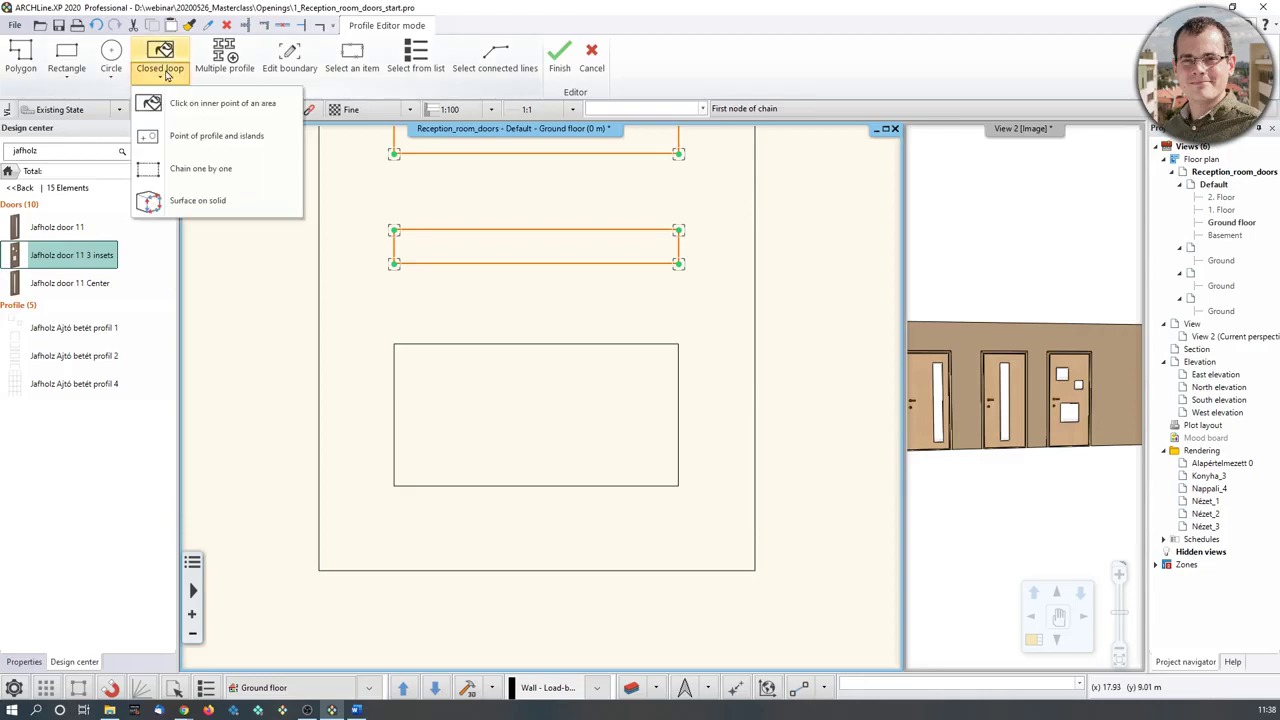
{"action": "left_click", "coordinate": [188, 119]}
{"action": "left_click", "coordinate": [514, 410]}
{"action": "left_click", "coordinate": [394, 344]}
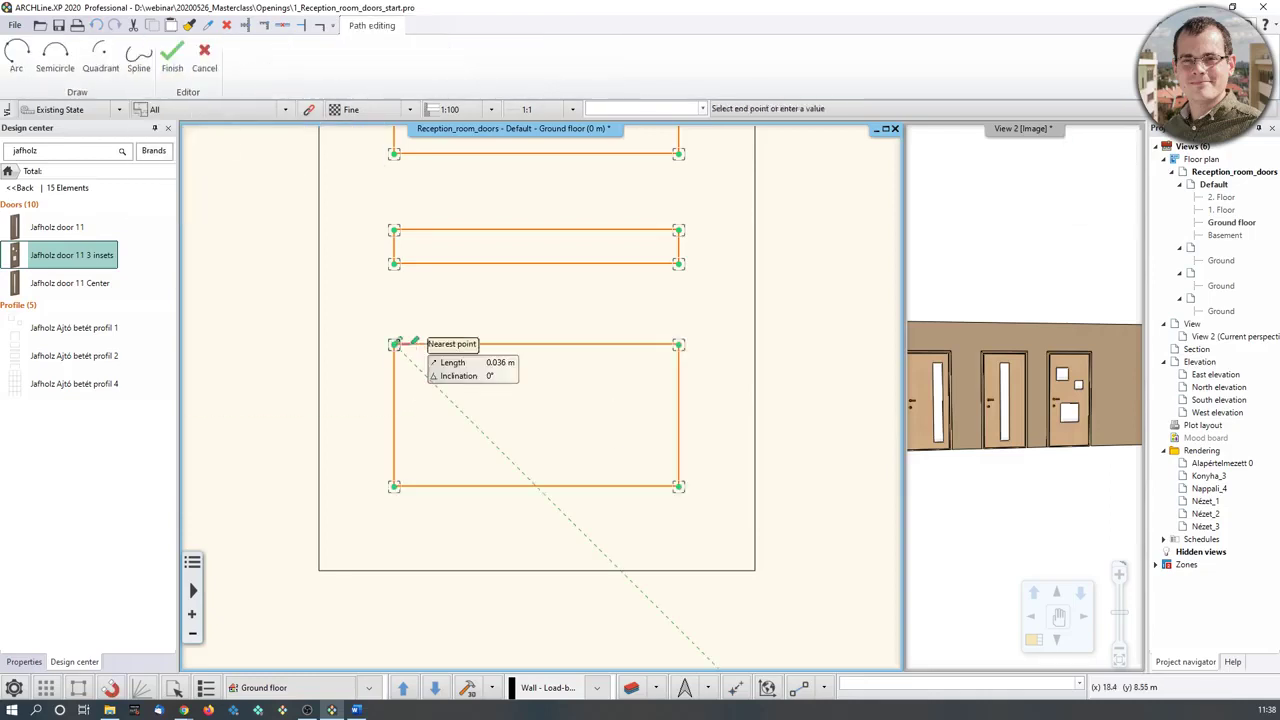
{"action": "scroll", "coordinate": [571, 408], "scroll_direction": "down", "scroll_amount": 3}
{"action": "middle_click_drag", "start_coordinate": [540, 373], "coordinate": [519, 450]}
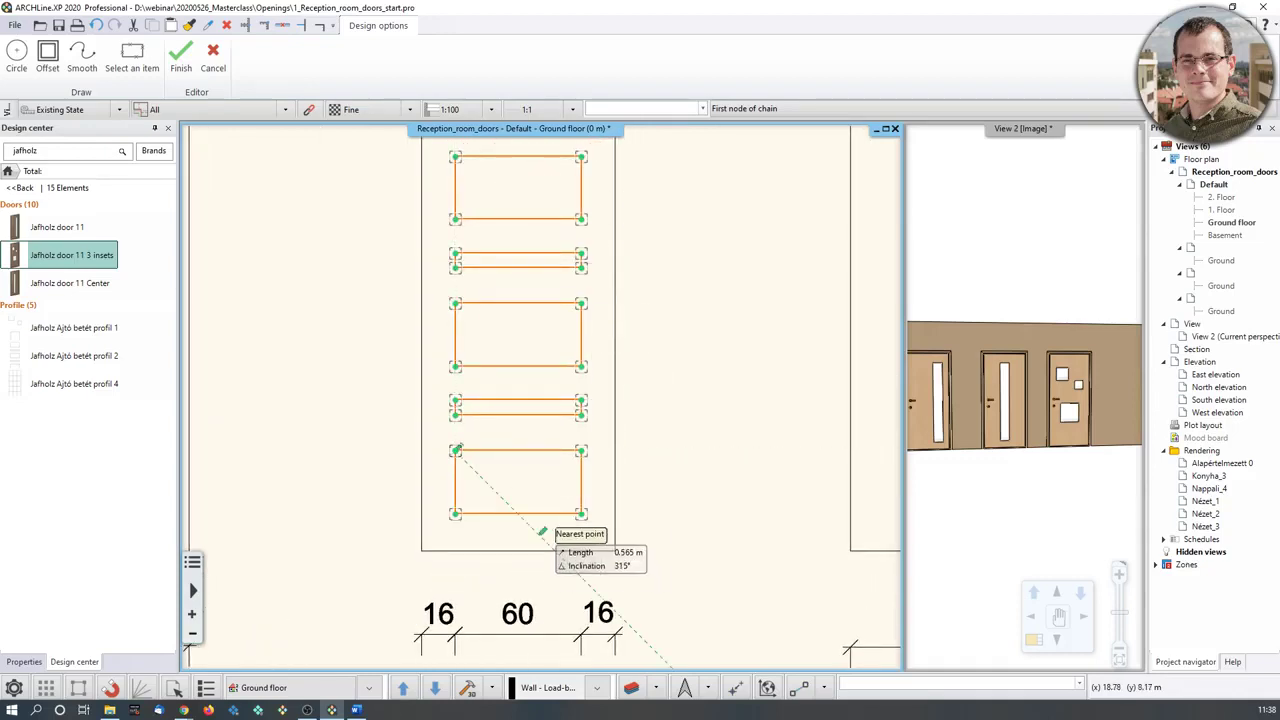
Finish the five-rectangle profile and save it to the library as Jafholz_profile_5 in category BUILDING, sub category Beam.
{"action": "left_click", "coordinate": [181, 58]}
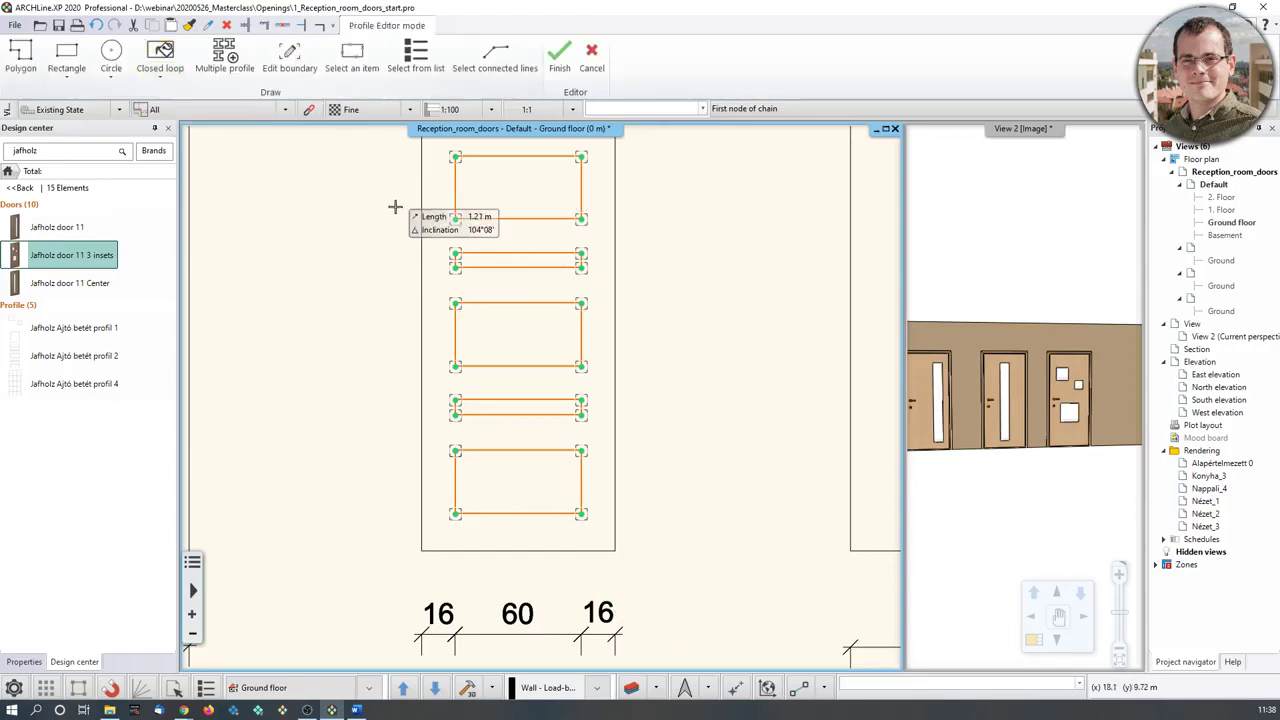
{"action": "left_click", "coordinate": [560, 55]}
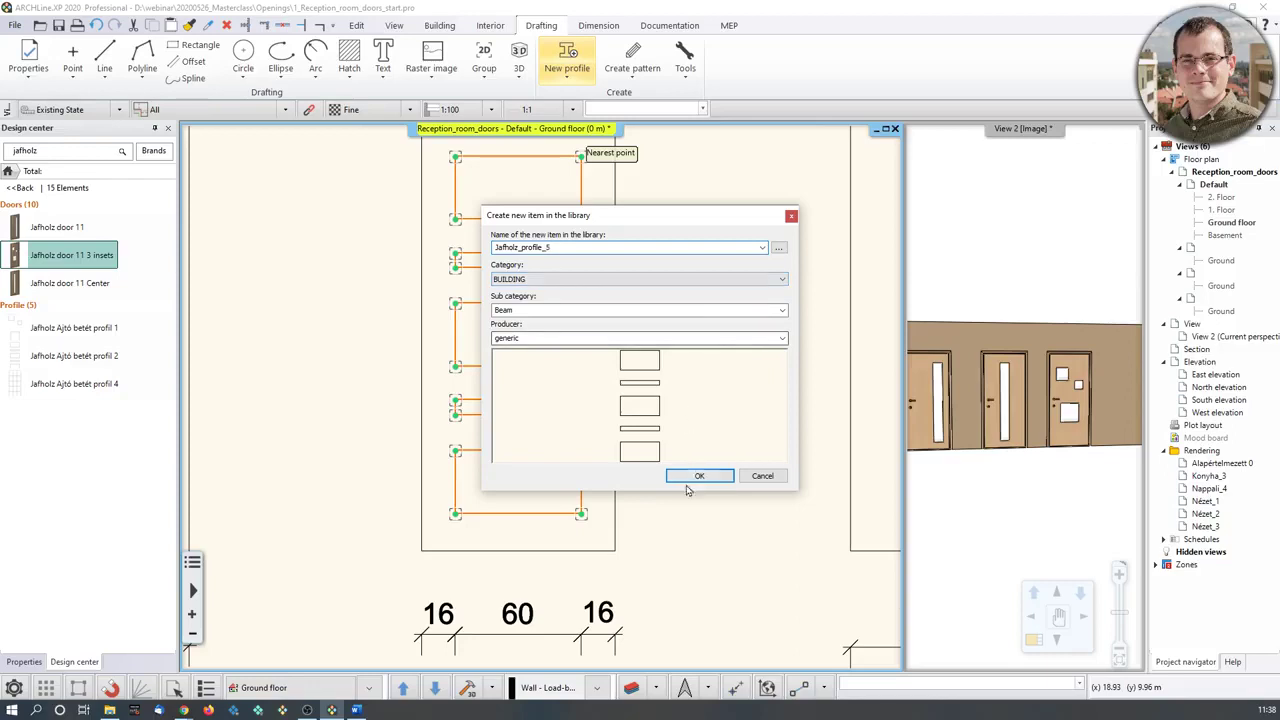
{"action": "left_click", "coordinate": [544, 311]}
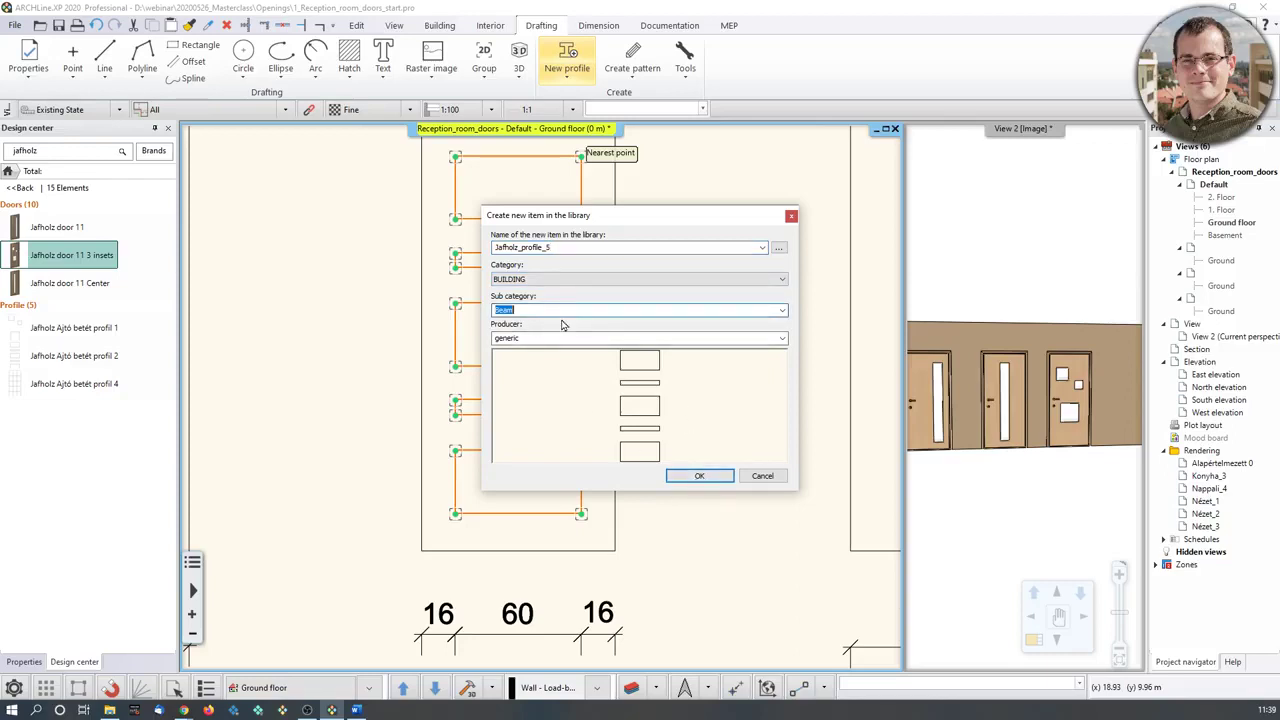
{"action": "left_click", "coordinate": [716, 477]}
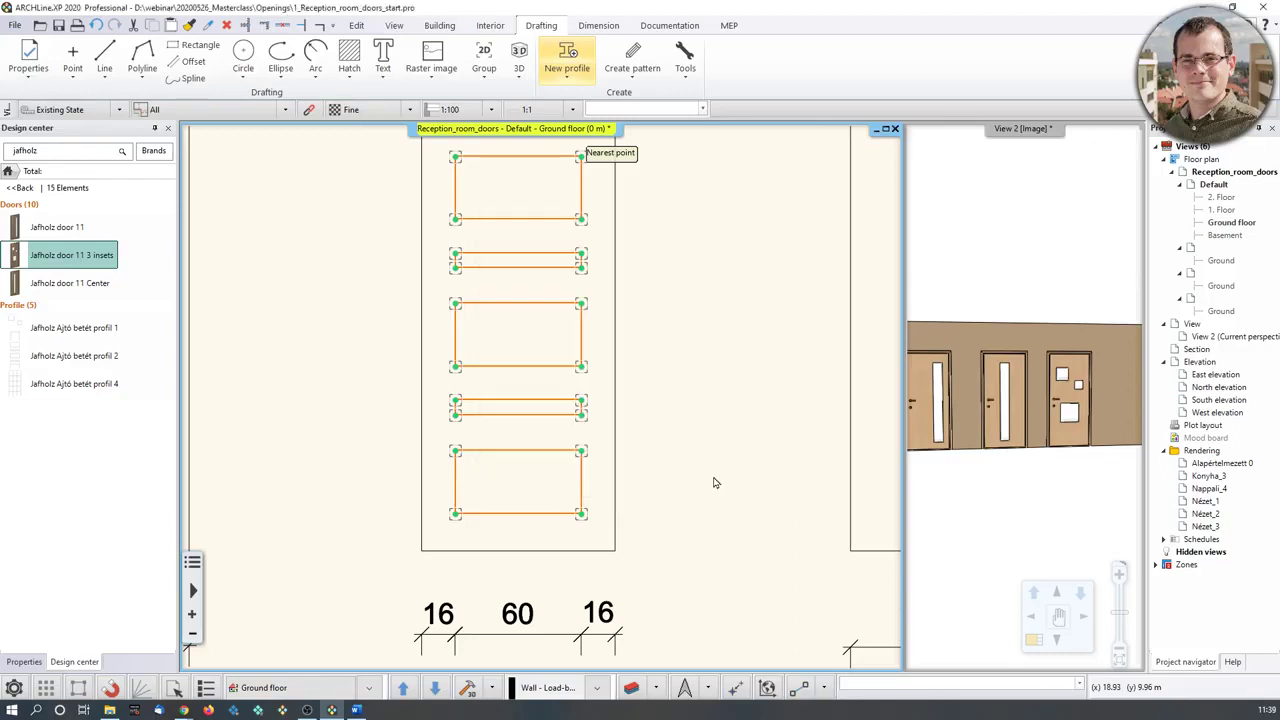
{"action": "left_click", "coordinate": [84, 258]}
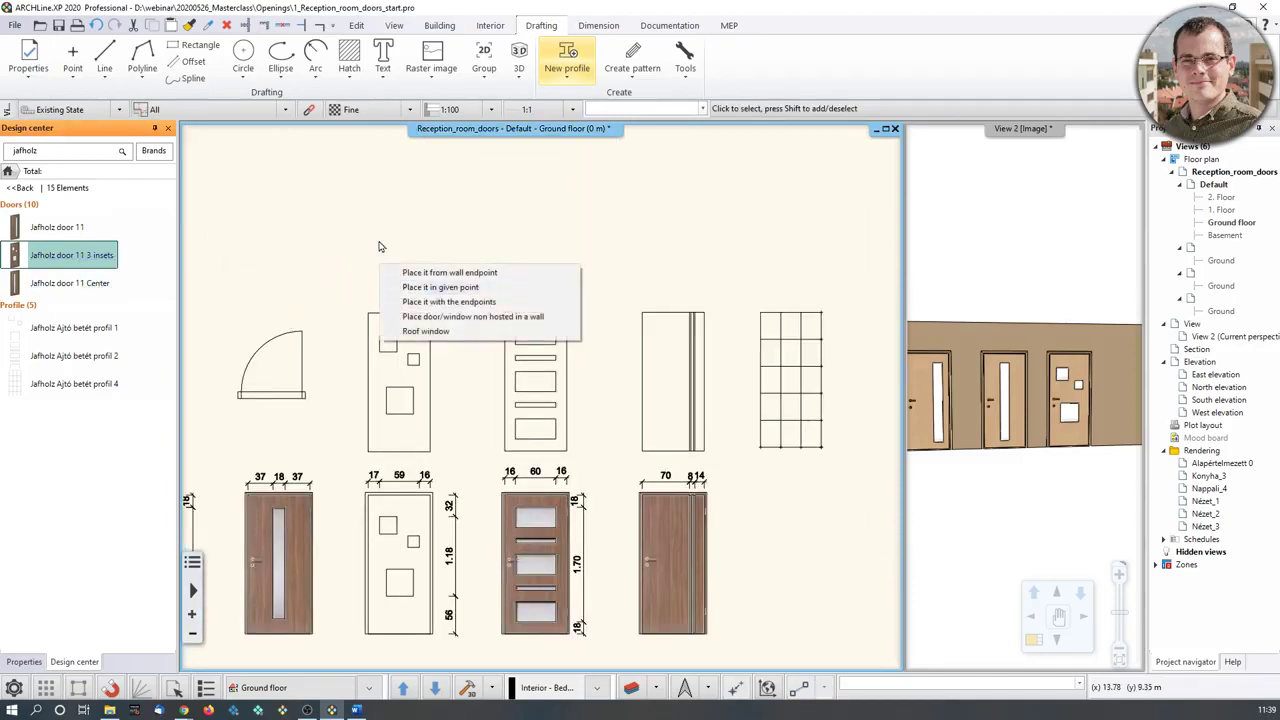
{"action": "middle_click_drag", "start_coordinate": [309, 201], "coordinate": [354, 199]}
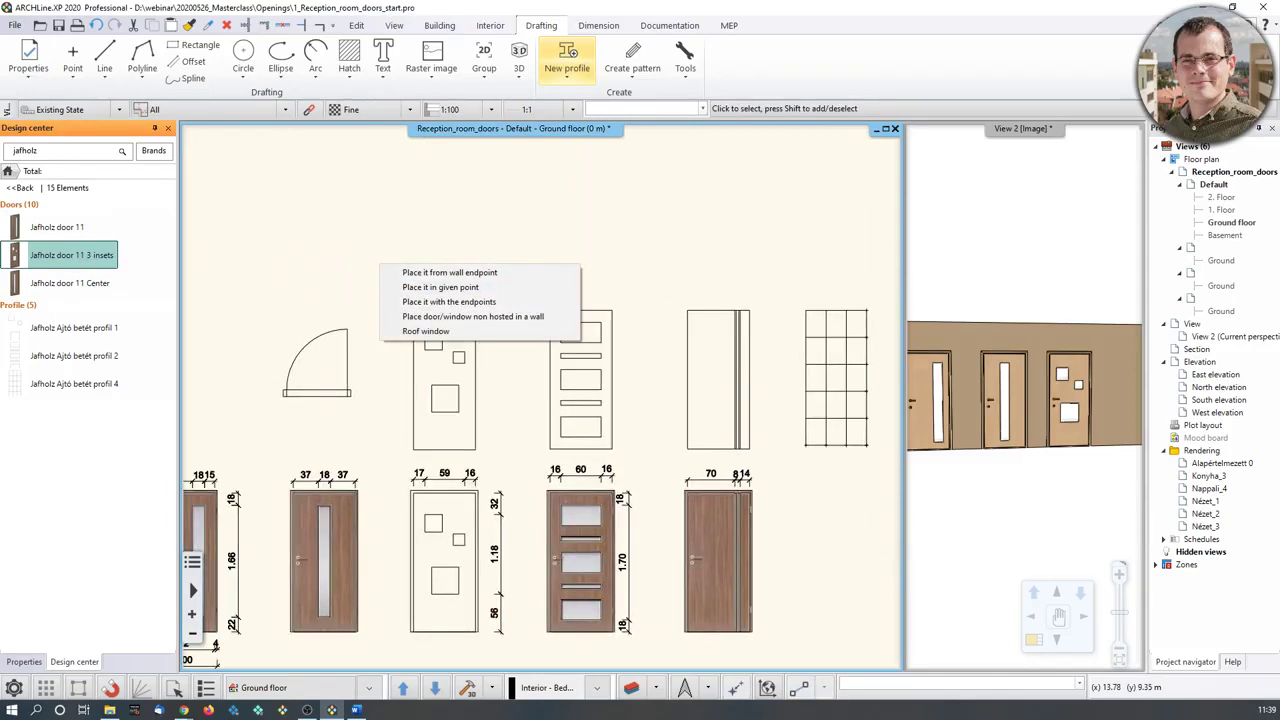
{"action": "left_click", "coordinate": [472, 316]}
{"action": "left_click", "coordinate": [283, 392]}
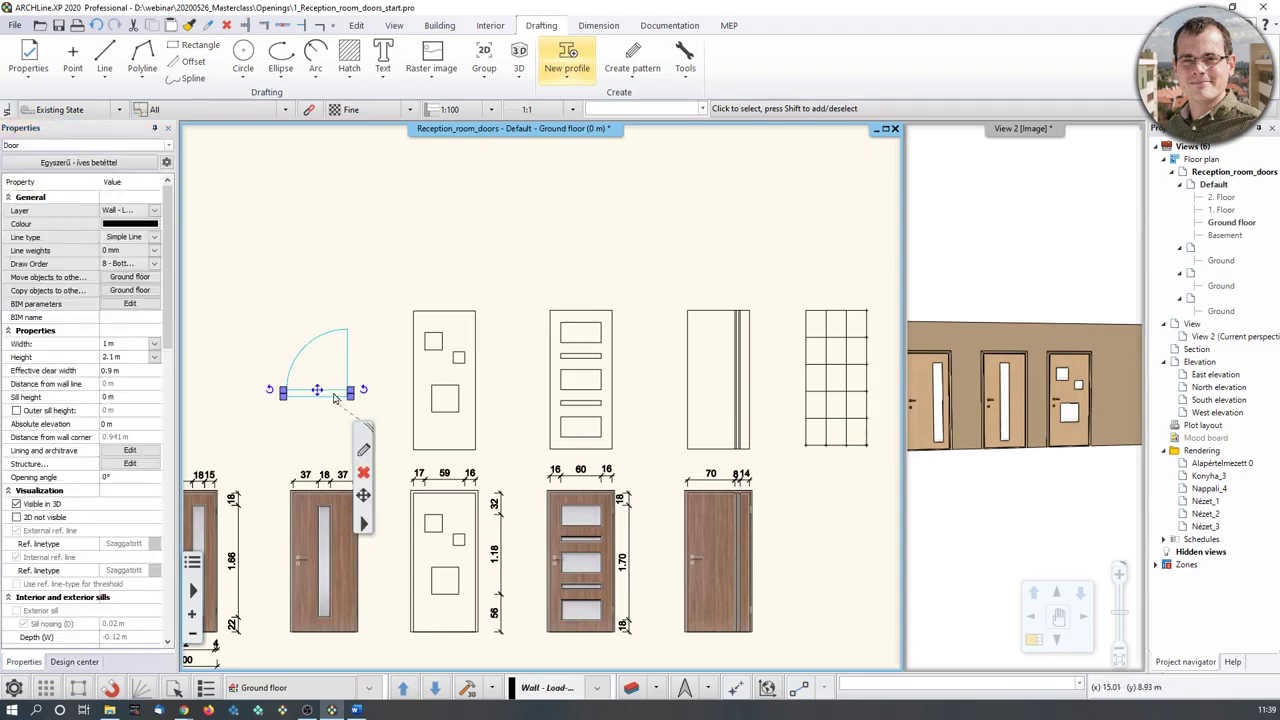
{"action": "left_click", "coordinate": [365, 451]}
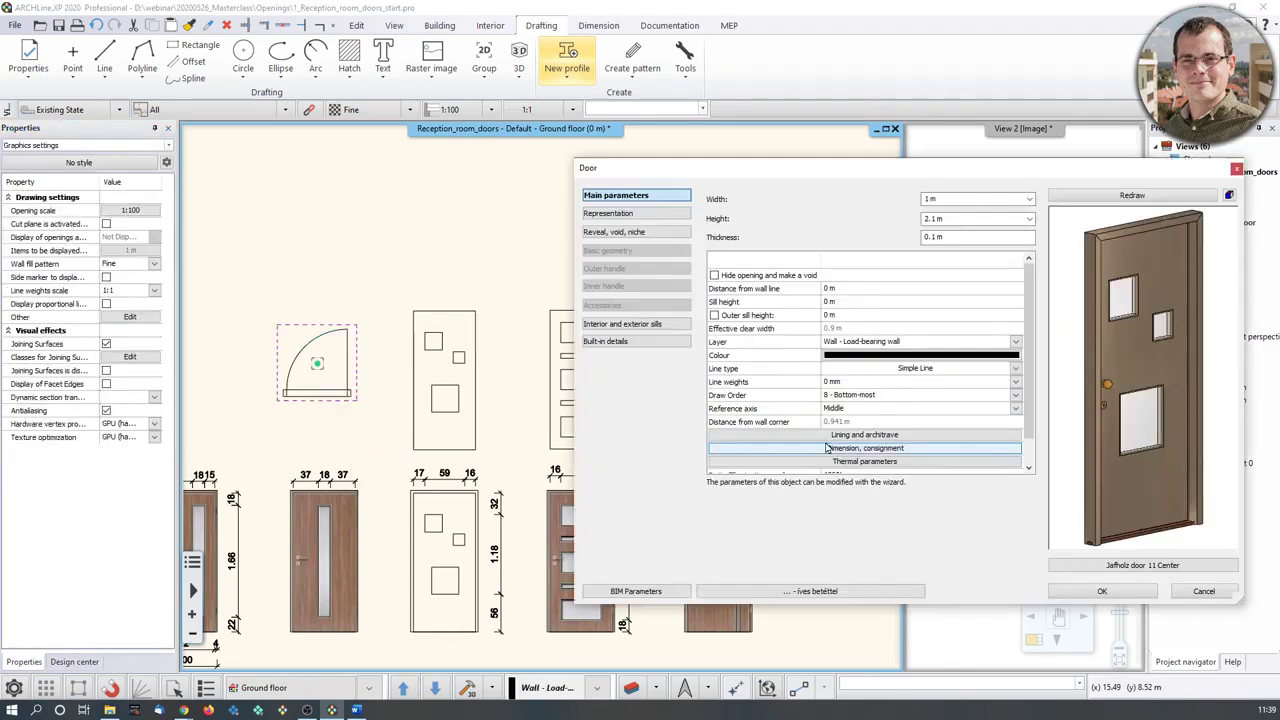
{"action": "left_click", "coordinate": [1237, 168]}
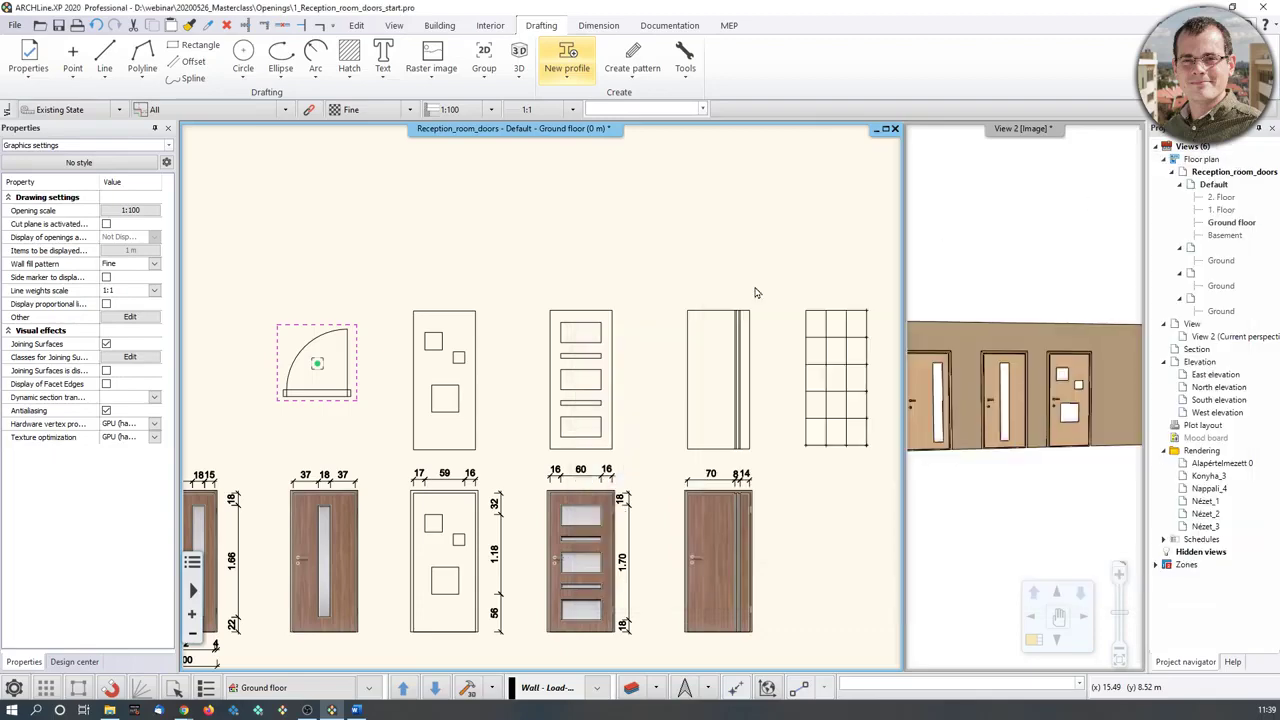
Open the opening properties of the freestanding door beside the profile drawings and go to its inset settings.
{"action": "left_click", "coordinate": [316, 396]}
{"action": "right_click", "coordinate": [356, 504]}
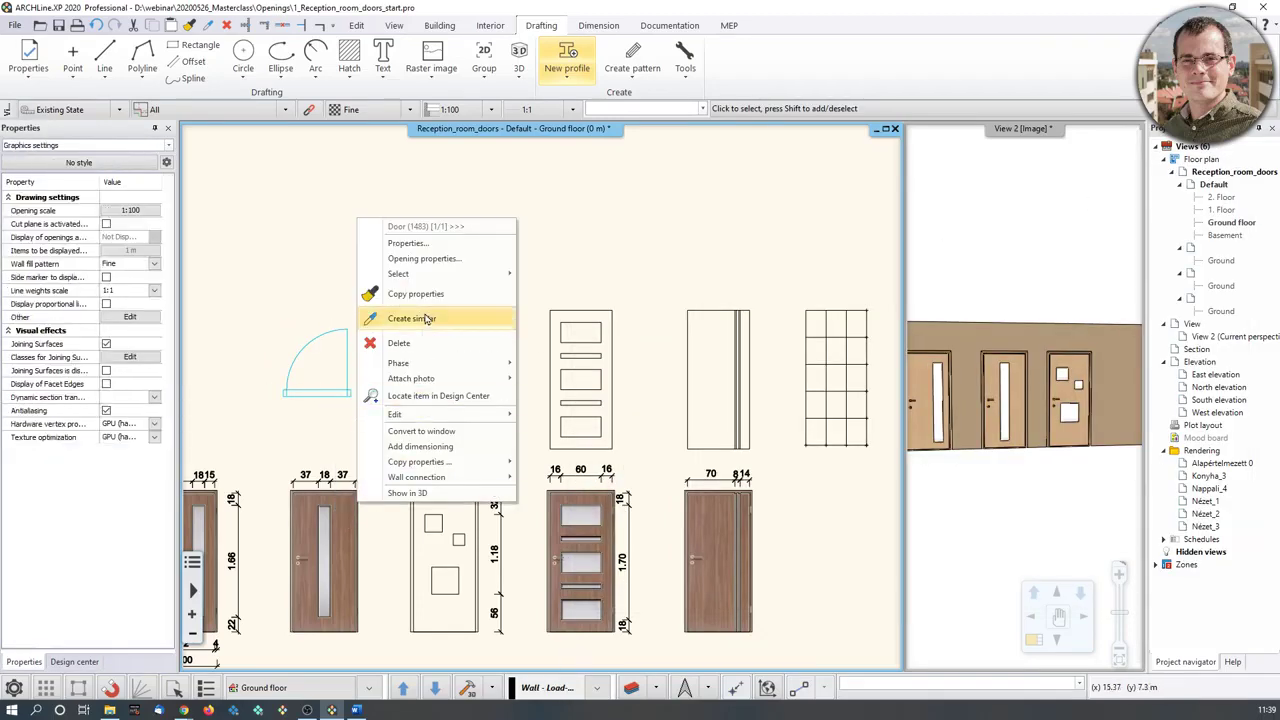
{"action": "left_click", "coordinate": [427, 259]}
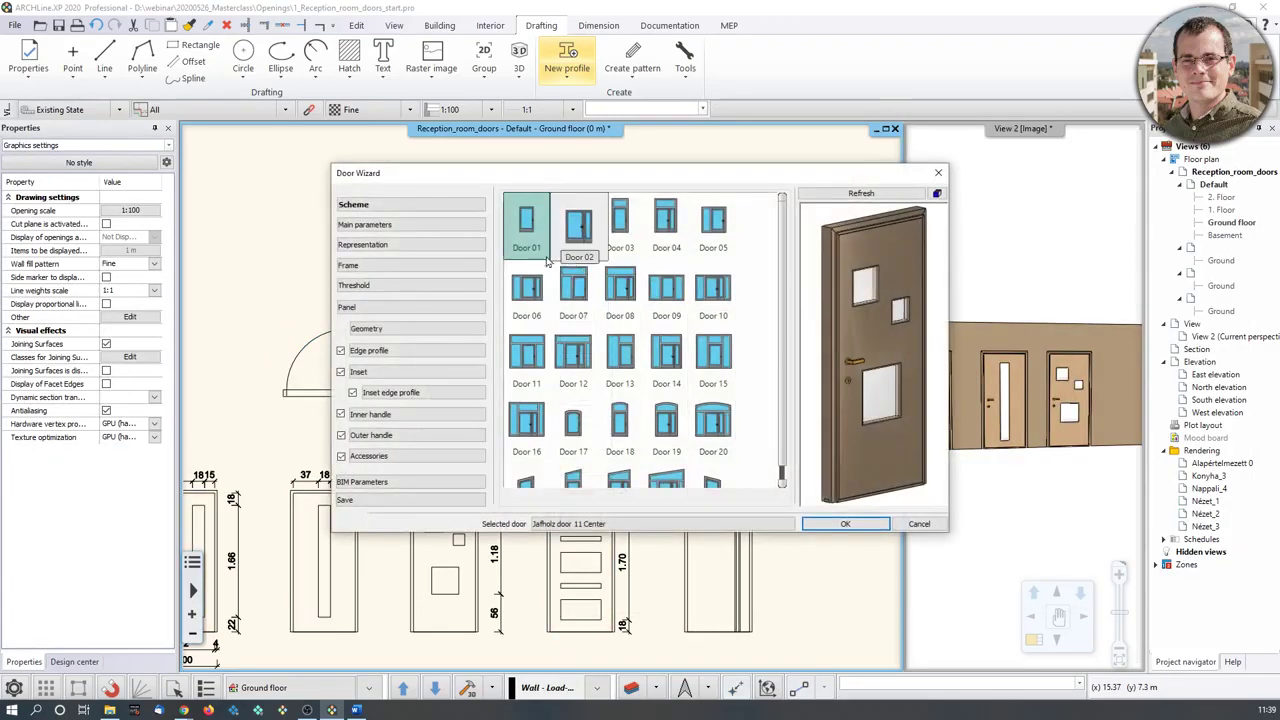
{"action": "left_click", "coordinate": [400, 307]}
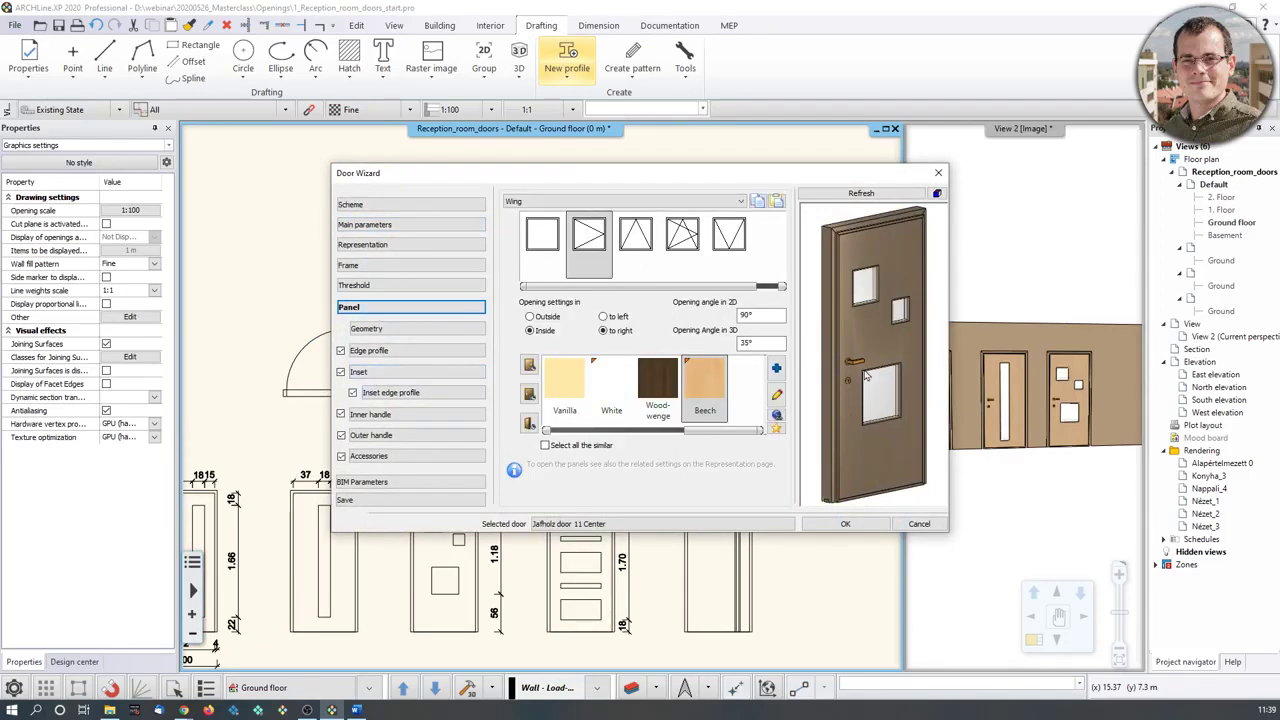
{"action": "left_click", "coordinate": [405, 371]}
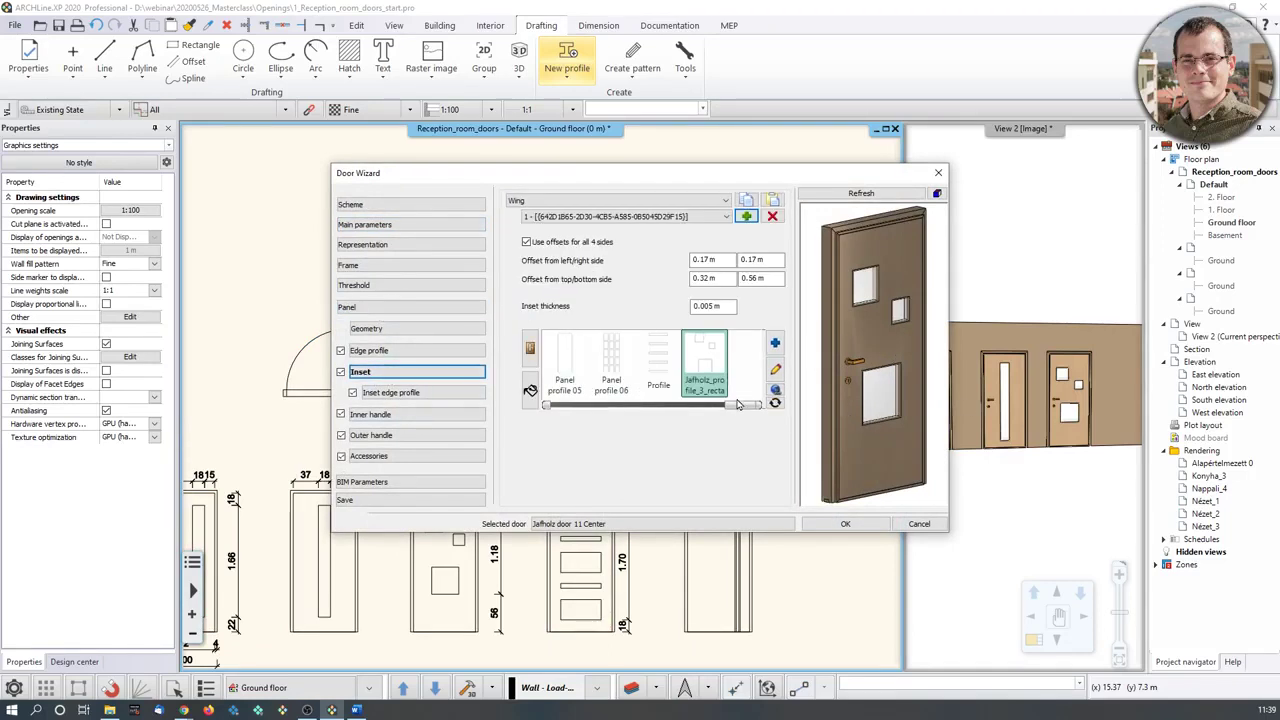
Assign Jafholz_profile_5 to the door's inset with side offsets of 0.16 m left and 0.18 m right, and 0.18 m at top and bottom.
{"action": "left_click", "coordinate": [772, 345]}
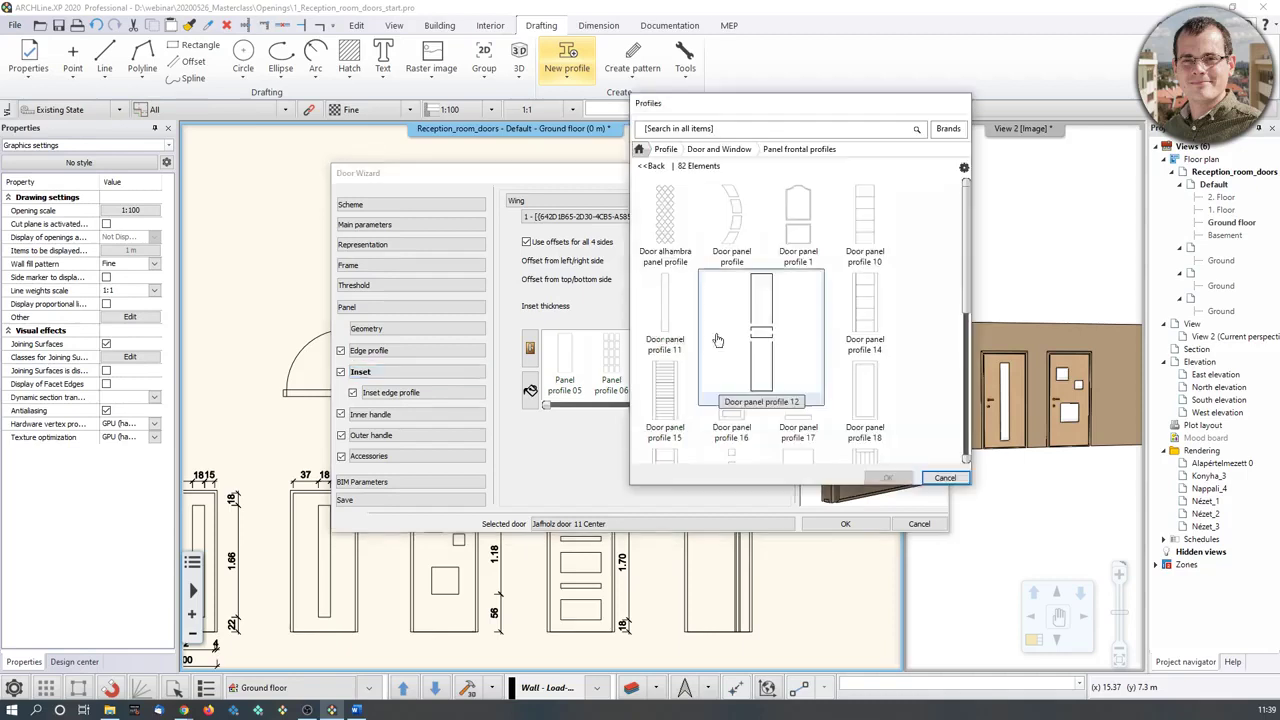
{"action": "left_click", "coordinate": [640, 149]}
{"action": "left_click", "coordinate": [693, 130]}
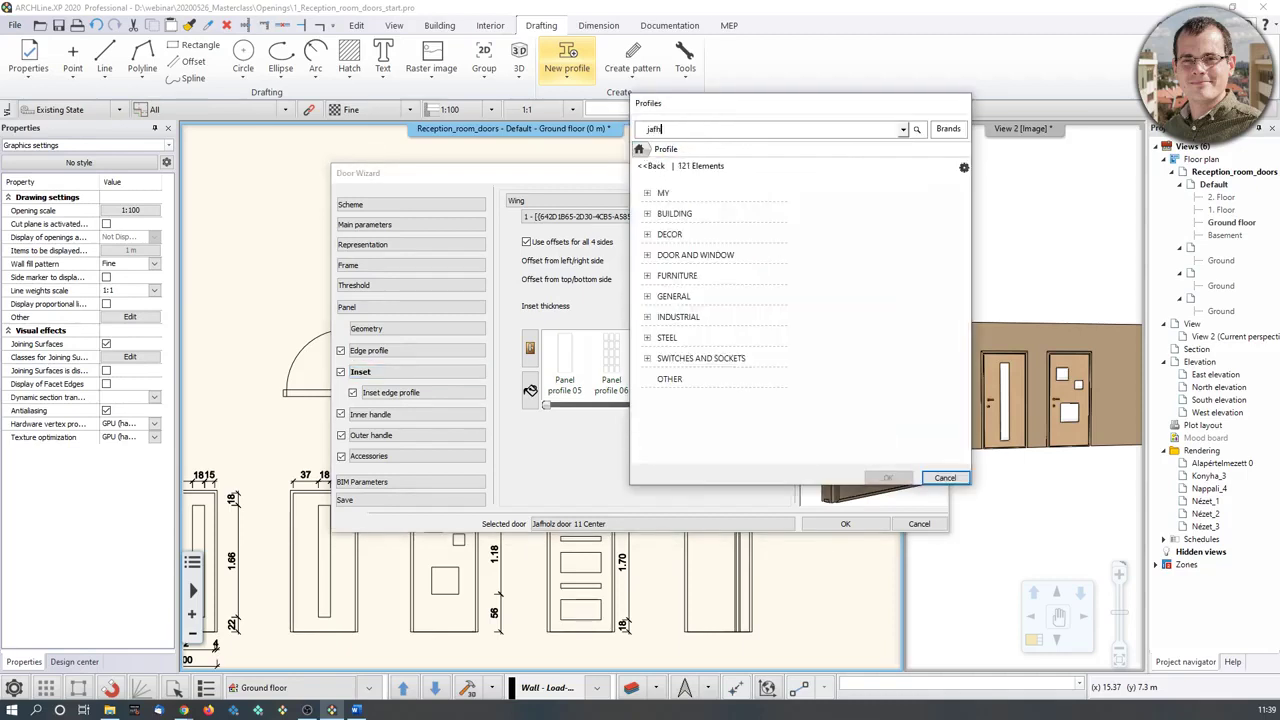
{"action": "type", "text": "jafholz"}
{"action": "key", "text": "Return"}
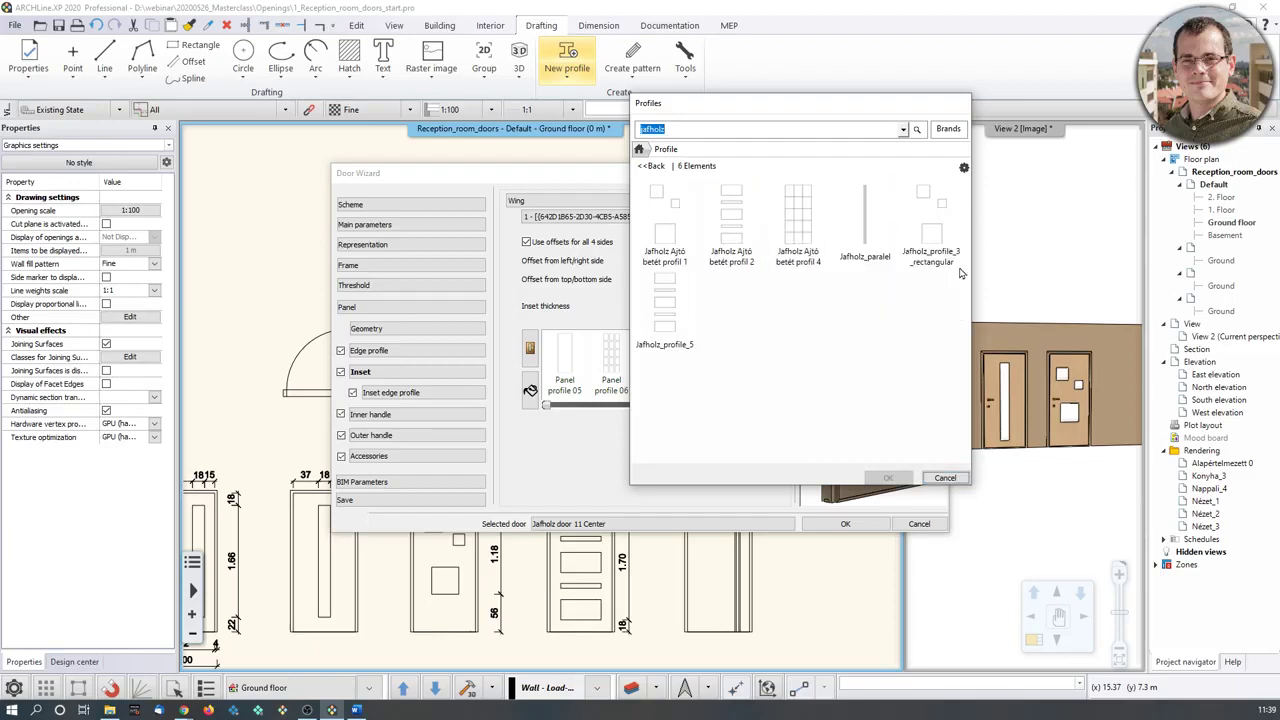
{"action": "left_click", "coordinate": [667, 312]}
{"action": "left_click", "coordinate": [870, 479]}
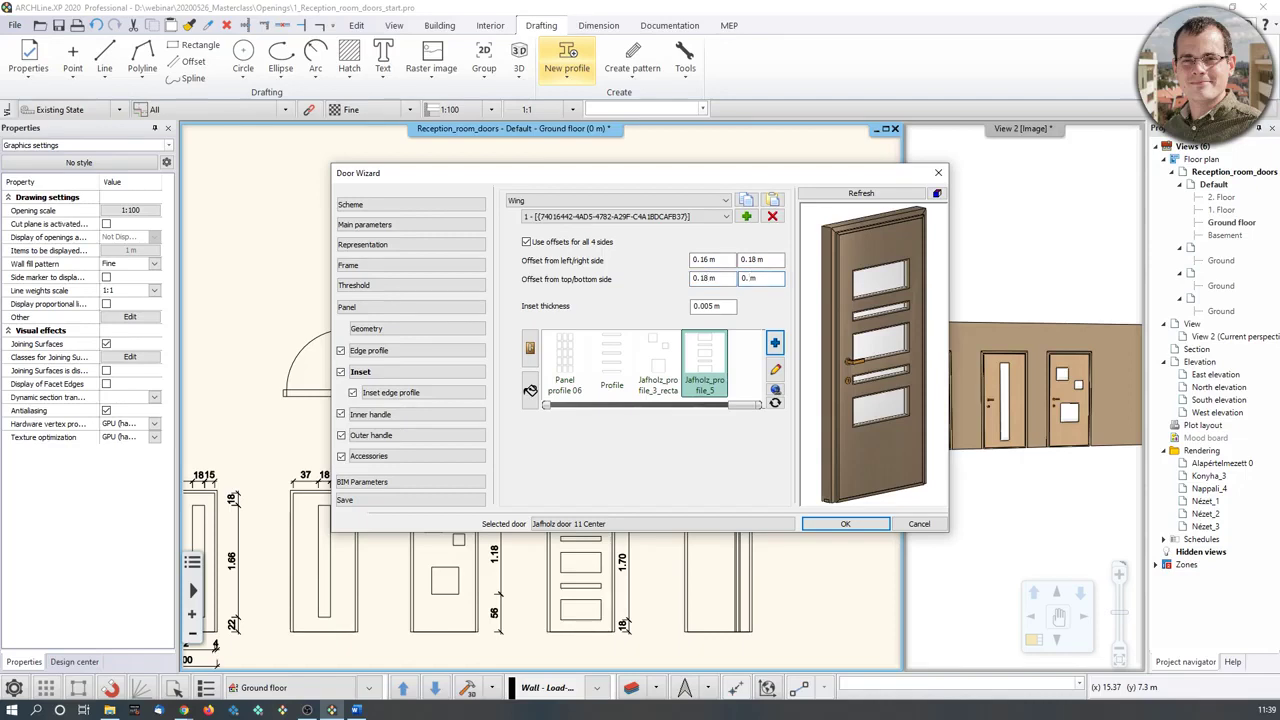
{"action": "left_click", "coordinate": [861, 193]}
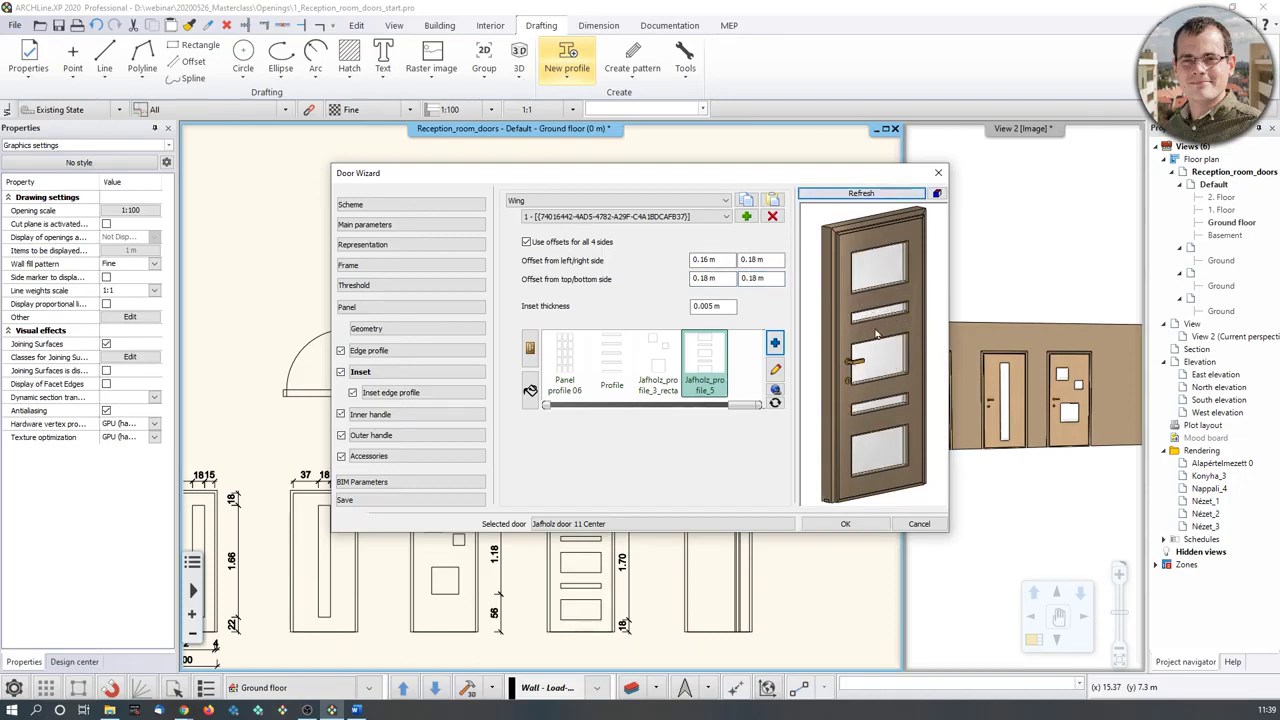
{"action": "left_click", "coordinate": [847, 524]}
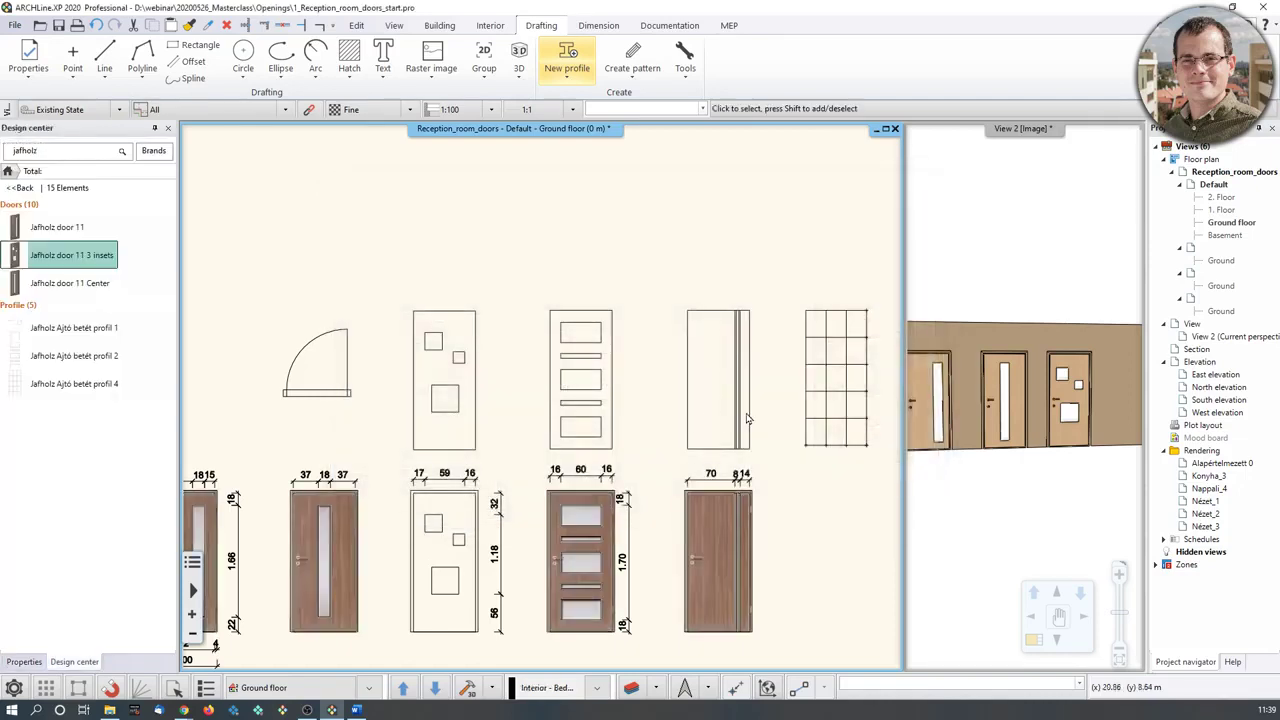
Create a similar door from the freestanding five-inset door and place it in the test wall beside the three existing doors, using the same swing direction.
{"action": "left_click", "coordinate": [322, 404]}
{"action": "mouse_move", "coordinate": [620, 402]}
{"action": "middle_mouse_down"}
{"action": "mouse_move", "coordinate": [403, 391]}
{"action": "mouse_move", "coordinate": [597, 341]}
{"action": "middle_mouse_up"}
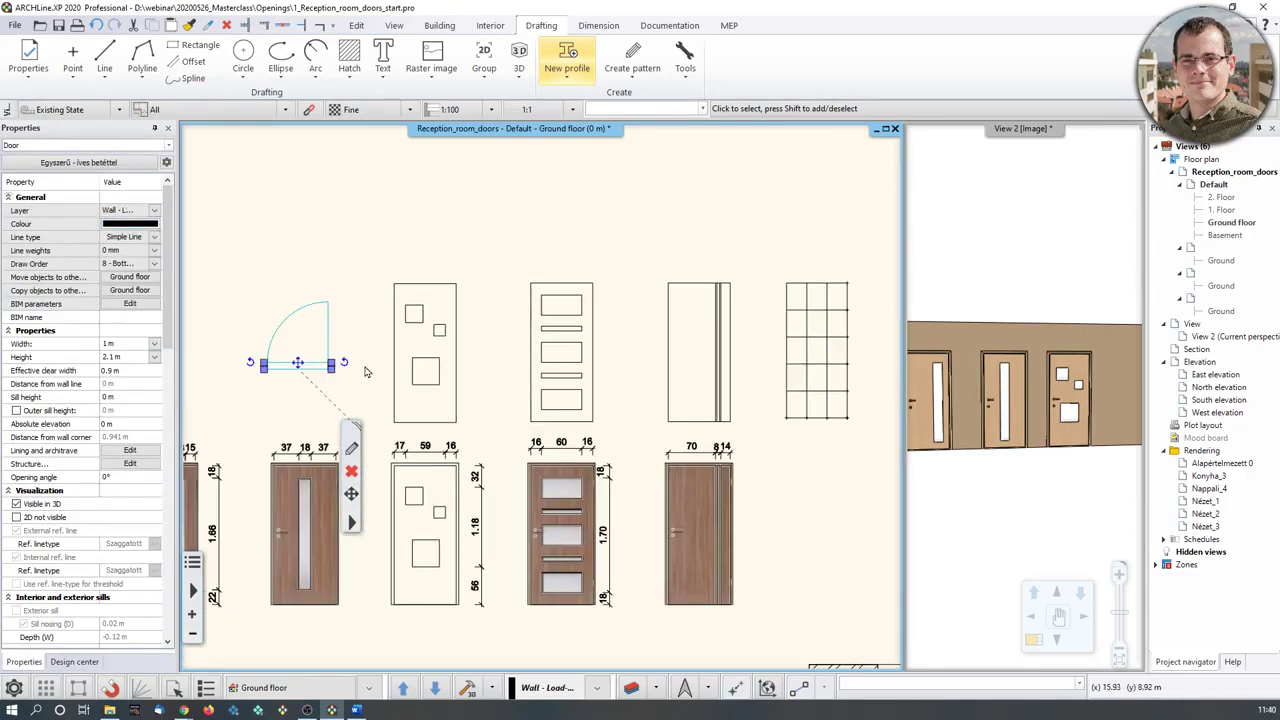
{"action": "right_click", "coordinate": [303, 368]}
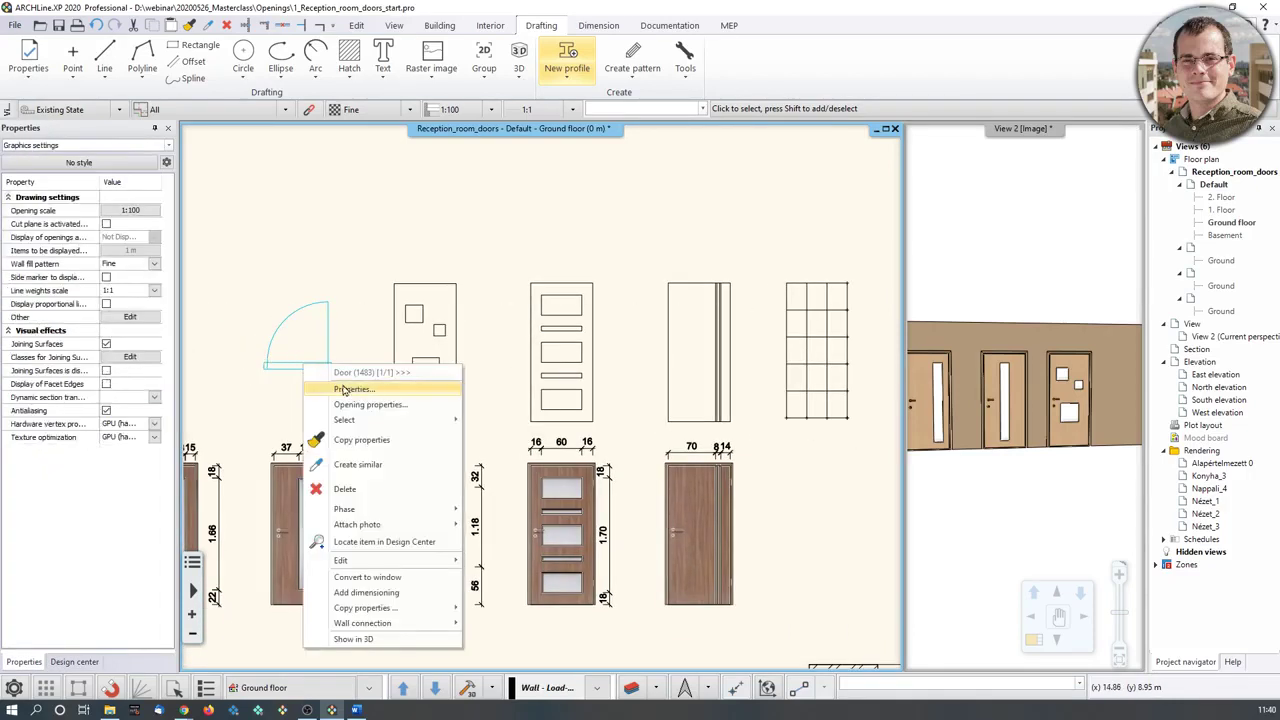
{"action": "left_click", "coordinate": [370, 464]}
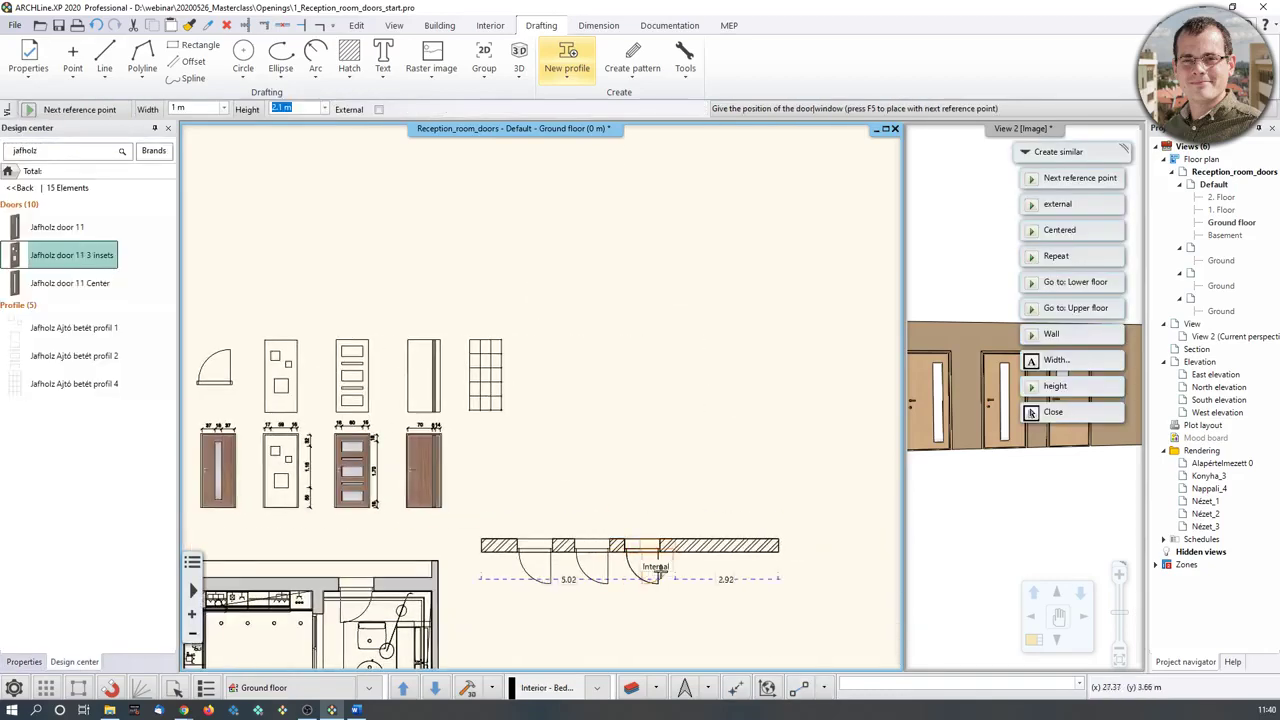
{"action": "scroll", "coordinate": [657, 573], "scroll_direction": "up", "scroll_amount": 3}
{"action": "left_click", "coordinate": [634, 393]}
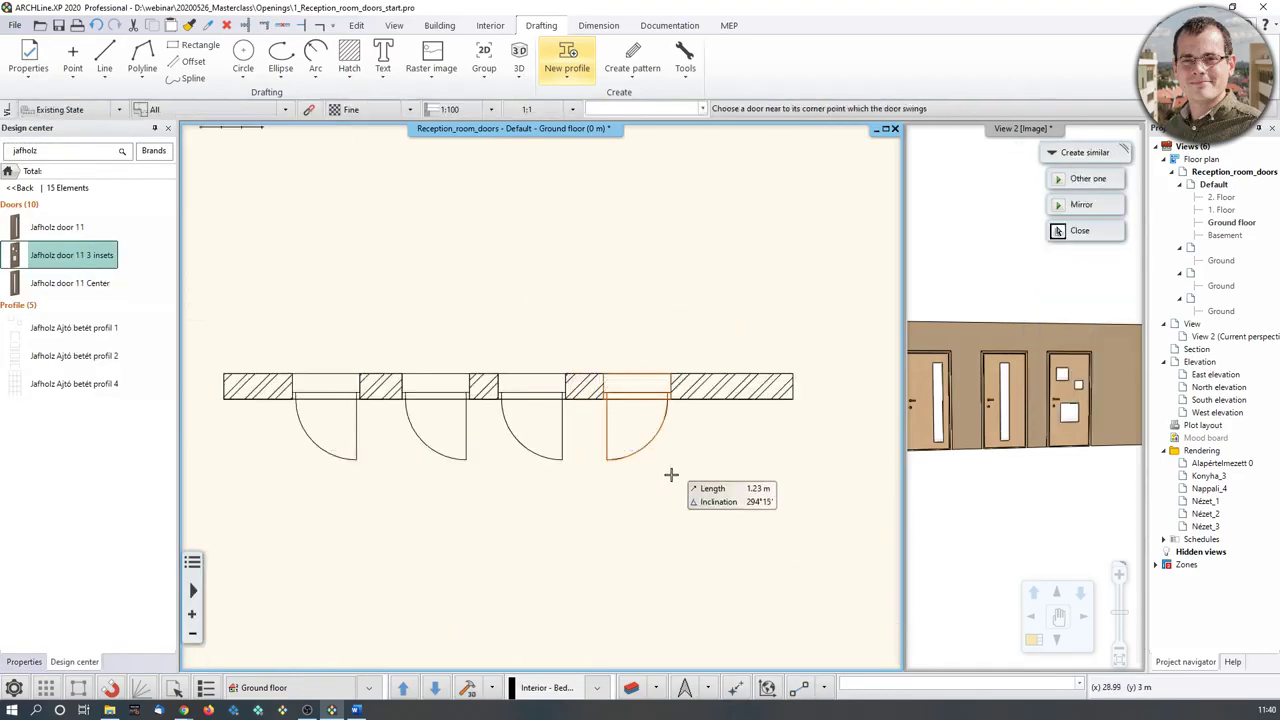
{"action": "left_click", "coordinate": [714, 488]}
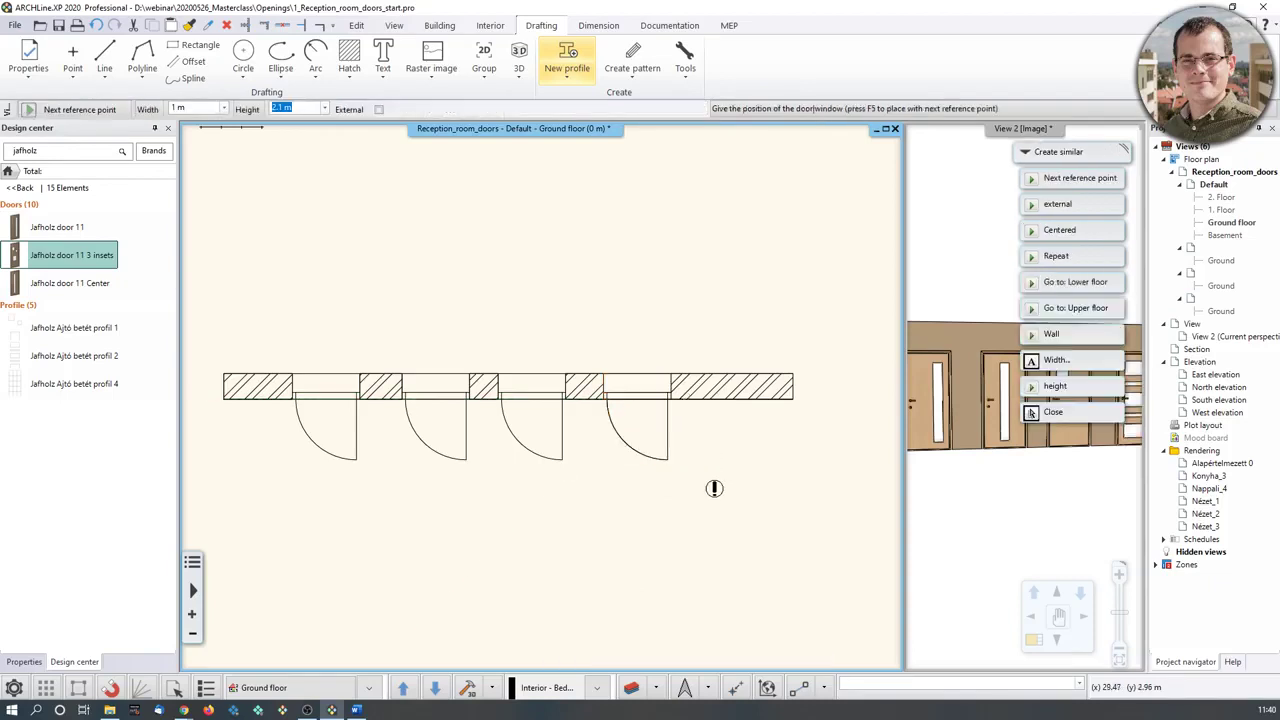
{"action": "key", "text": "Escape"}
{"action": "left_click", "coordinate": [1084, 412]}
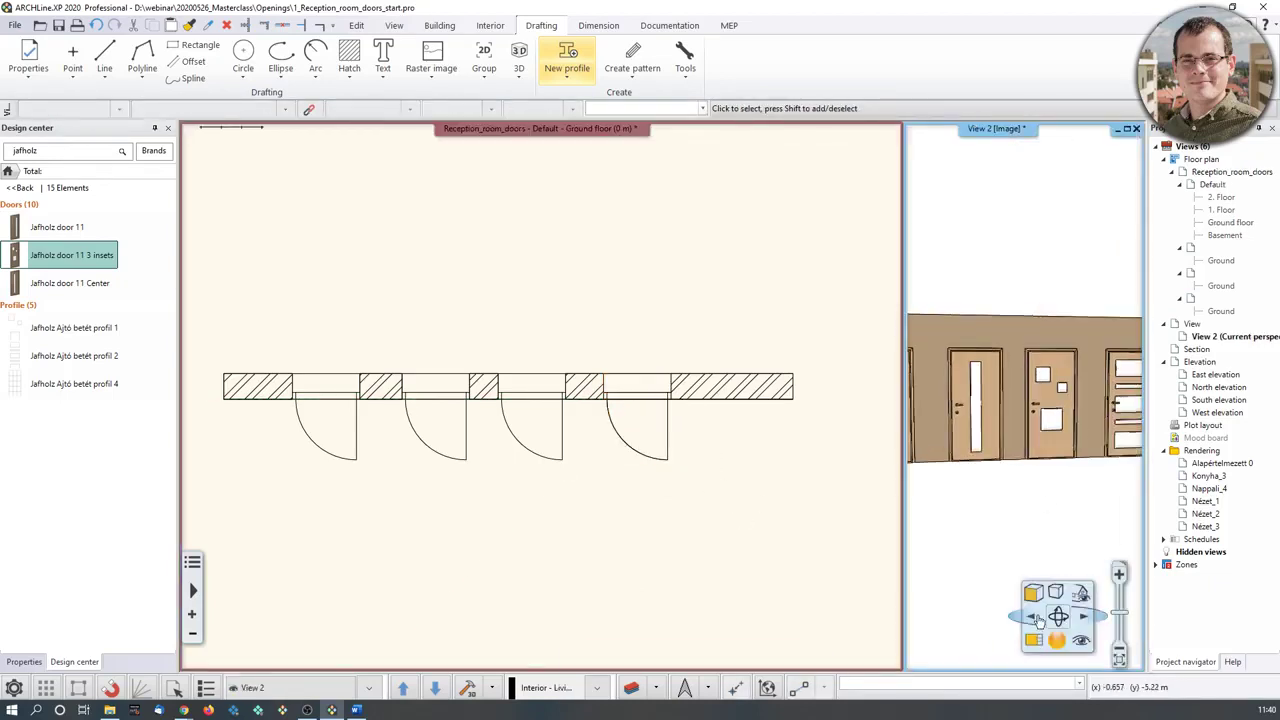
Place a second copy of the five-inset door in the wall, between the first one and the wall's right end.
{"action": "left_click", "coordinate": [1033, 640]}
{"action": "scroll", "coordinate": [614, 420], "scroll_direction": "up", "scroll_amount": 5}
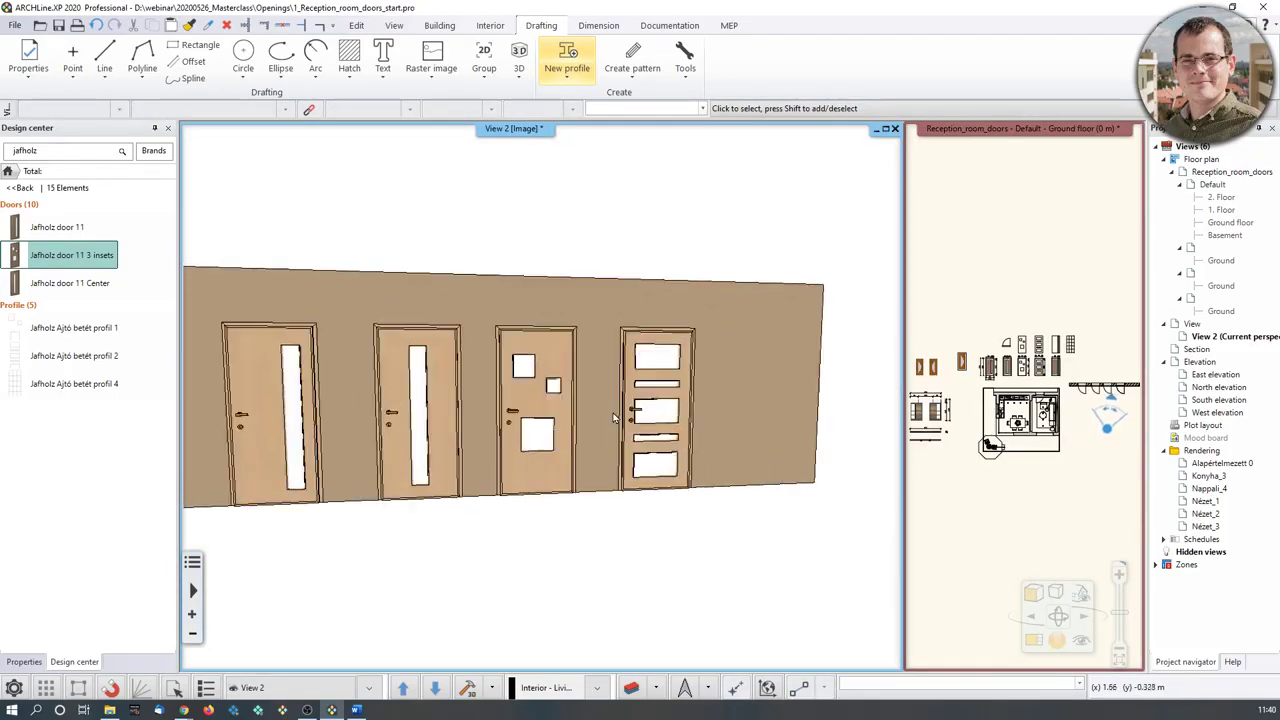
{"action": "scroll", "coordinate": [804, 418], "scroll_direction": "up", "scroll_amount": 2}
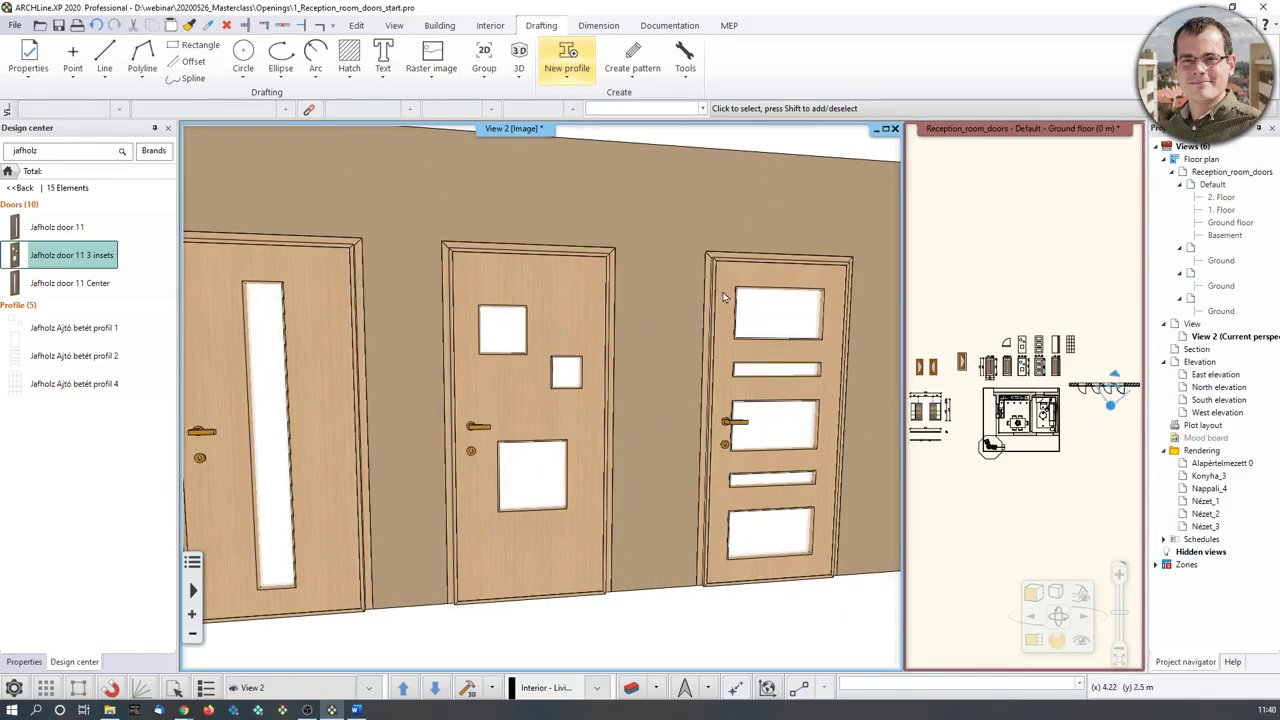
{"action": "middle_click_drag", "start_coordinate": [768, 372], "coordinate": [593, 313]}
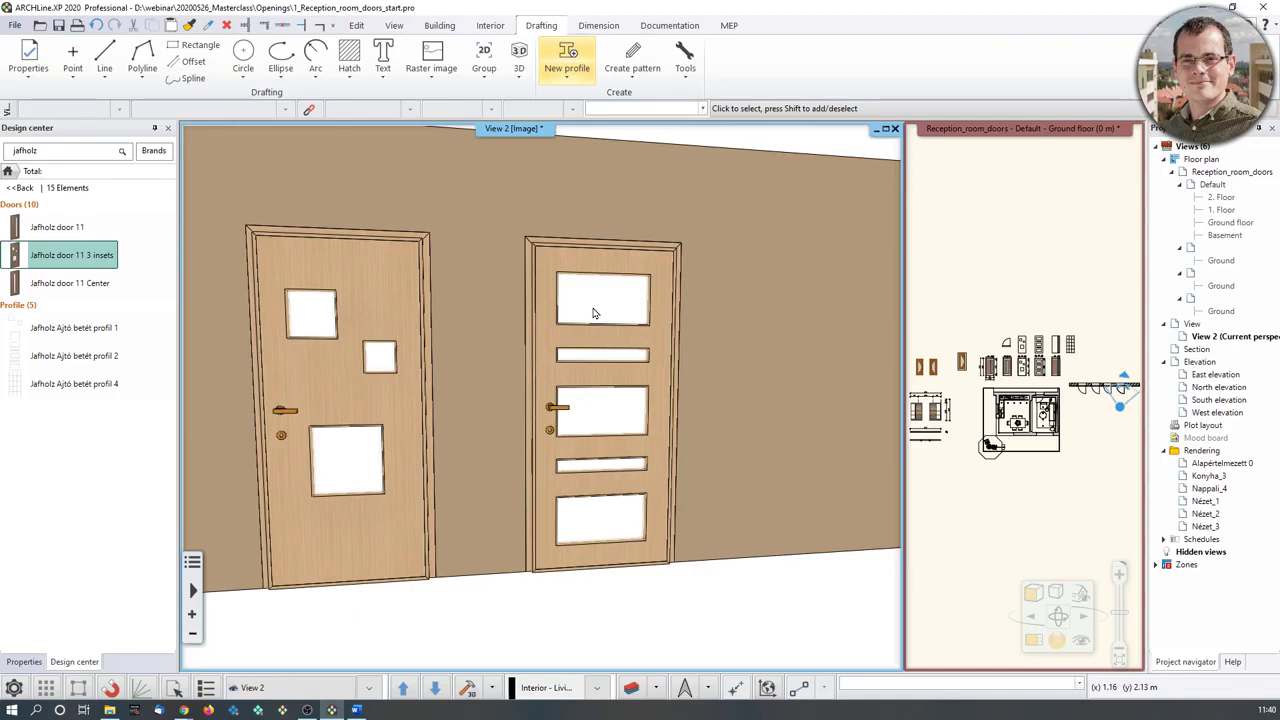
{"action": "middle_click_drag", "start_coordinate": [672, 447], "coordinate": [530, 300]}
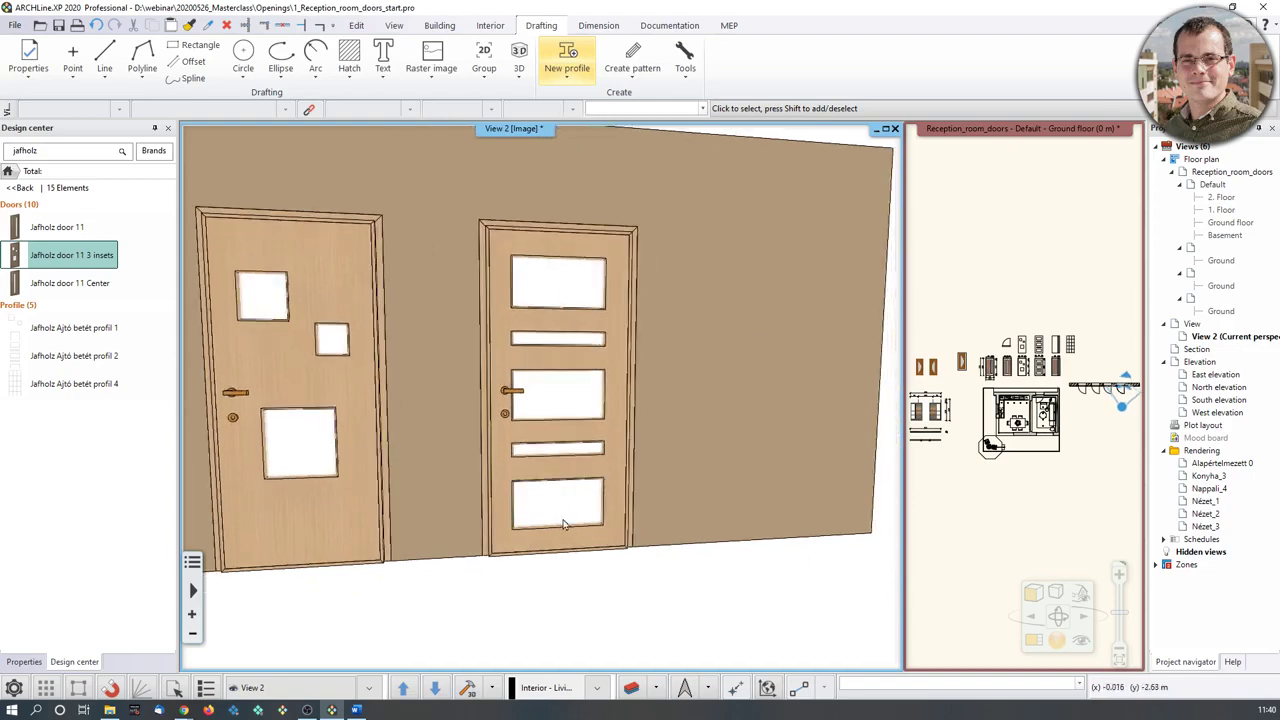
{"action": "scroll", "coordinate": [1000, 345], "scroll_direction": "up", "scroll_amount": 5}
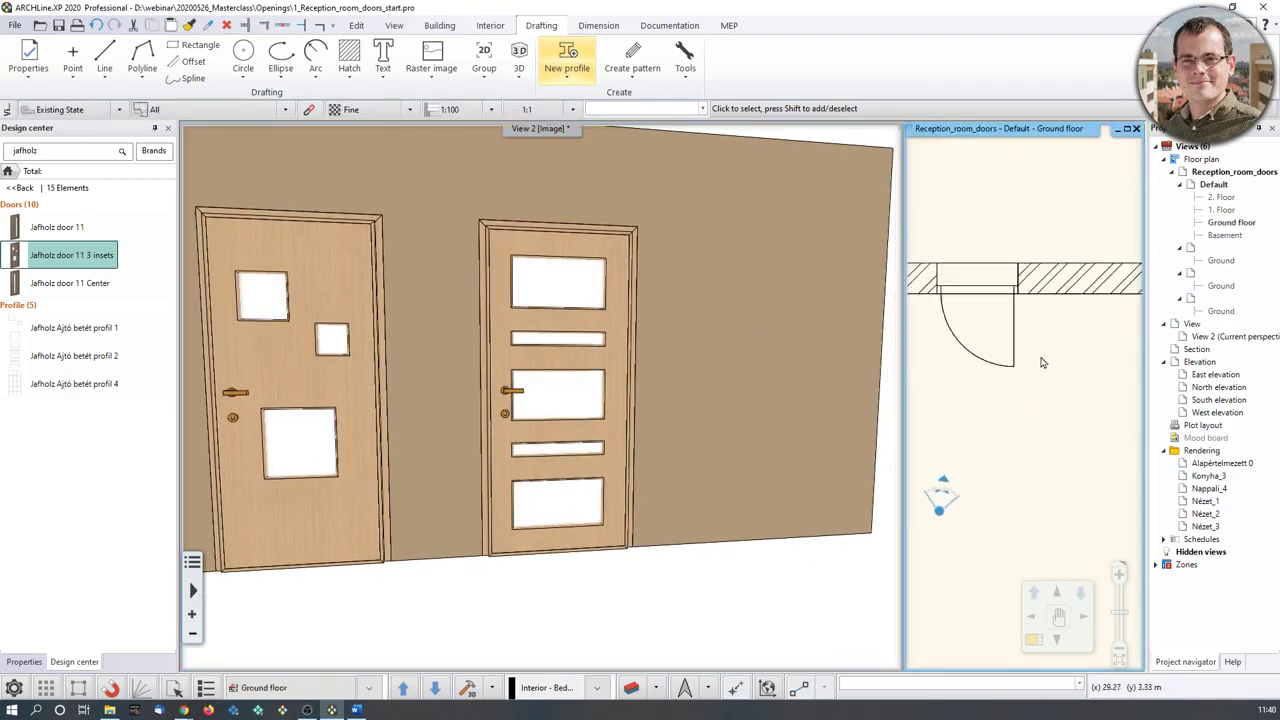
{"action": "left_click", "coordinate": [1013, 352]}
{"action": "right_click", "coordinate": [1005, 295]}
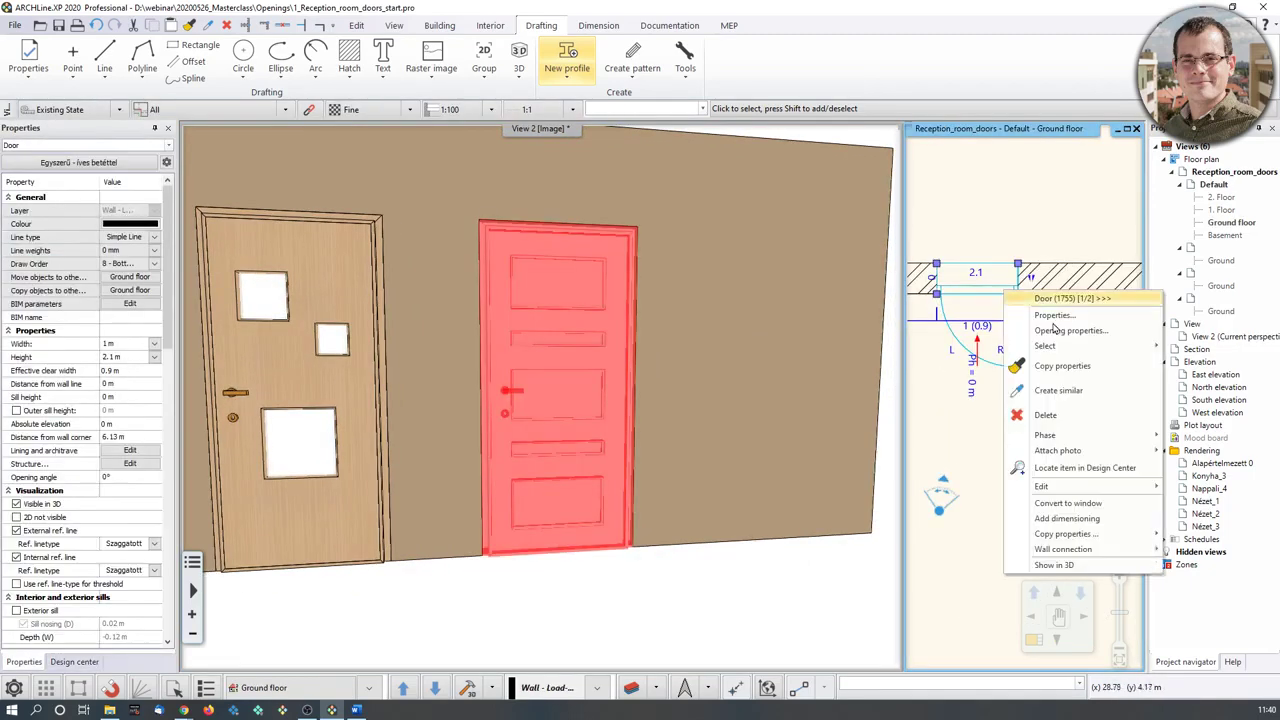
{"action": "left_click", "coordinate": [1057, 393]}
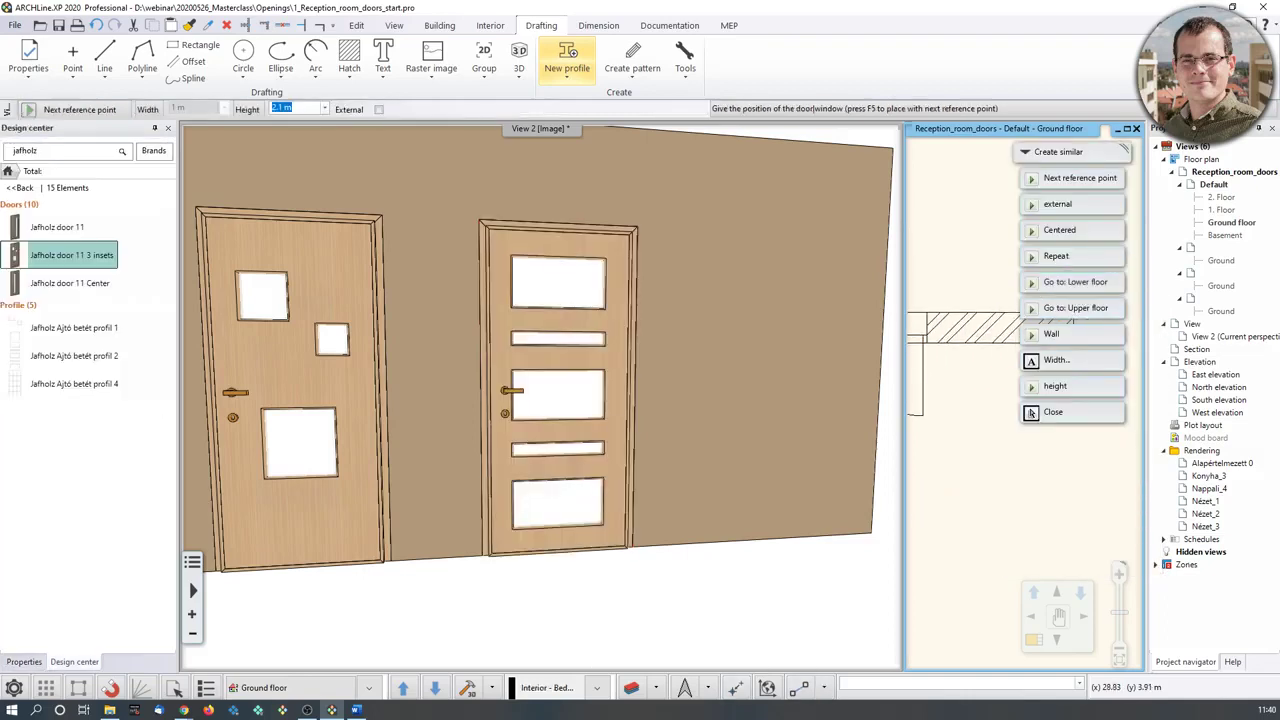
{"action": "left_click", "coordinate": [1012, 325]}
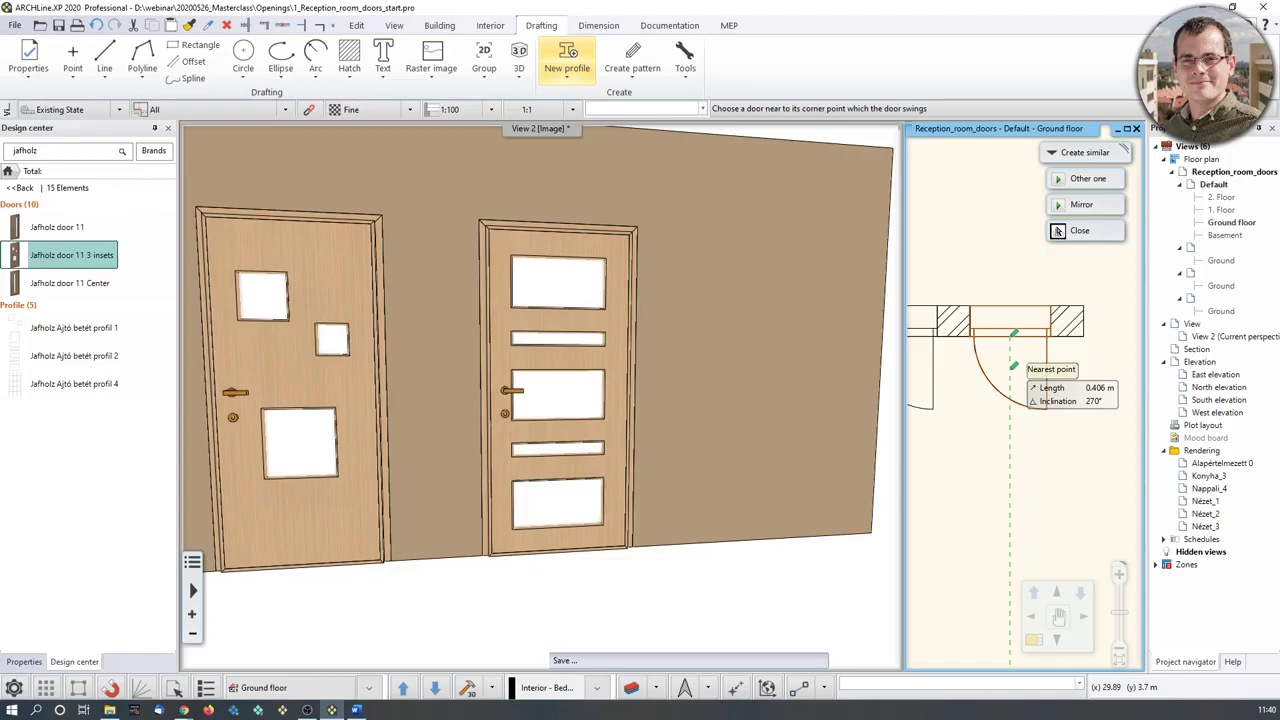
{"action": "left_click", "coordinate": [1012, 368]}
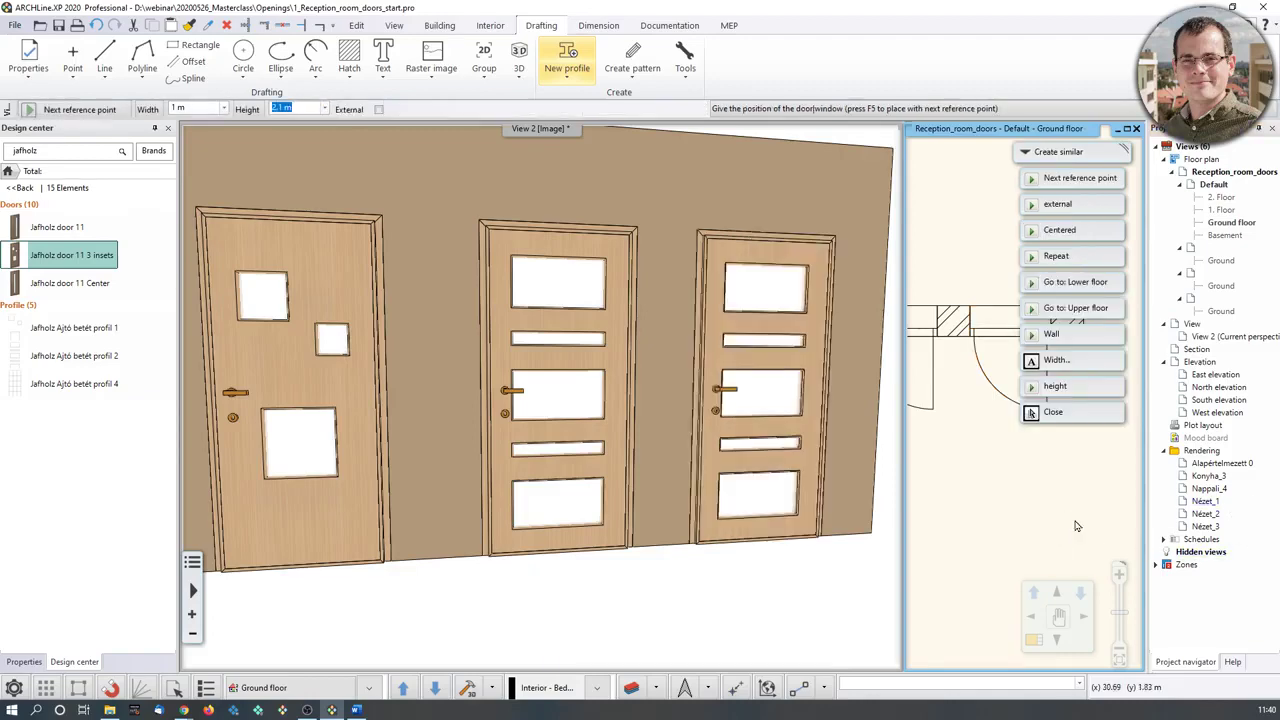
{"action": "key", "text": "Escape"}
Lengthen the test wall at its right end by about 4.5 m.
{"action": "left_click", "coordinate": [1040, 645]}
{"action": "middle_click_drag", "start_coordinate": [814, 406], "coordinate": [643, 400]}
{"action": "middle_click_drag", "start_coordinate": [791, 361], "coordinate": [525, 401]}
{"action": "scroll", "coordinate": [525, 401], "scroll_direction": "up", "scroll_amount": 3}
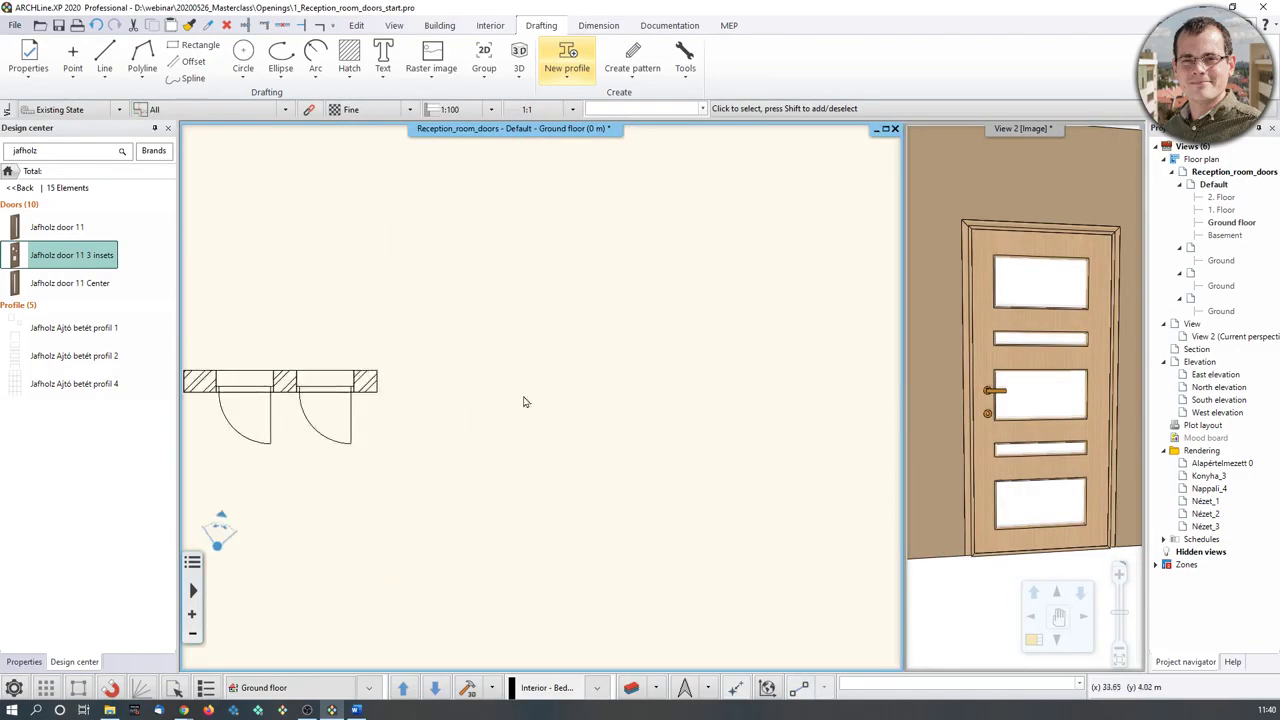
{"action": "left_click", "coordinate": [376, 397]}
{"action": "left_click", "coordinate": [447, 407]}
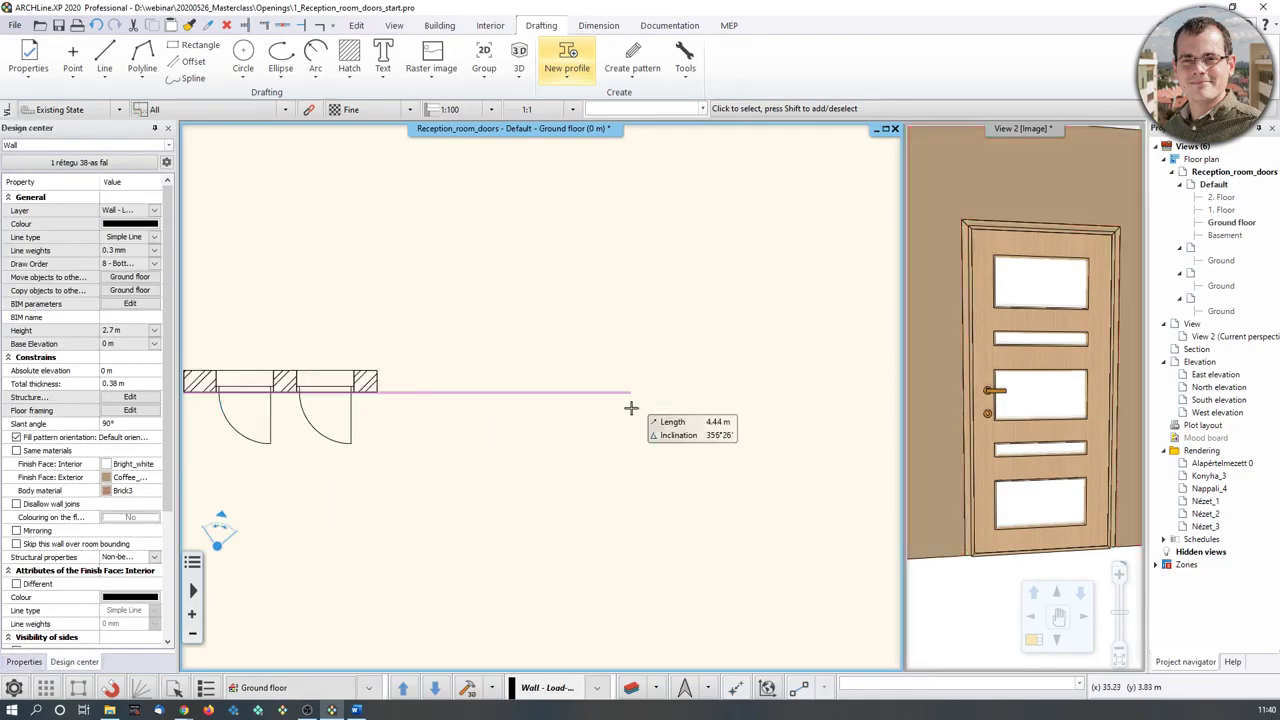
{"action": "left_click", "coordinate": [638, 399]}
Widen the last five-inset door to about 2.16 m by moving its right side along the wall.
{"action": "left_click", "coordinate": [340, 397]}
{"action": "right_click", "coordinate": [338, 397]}
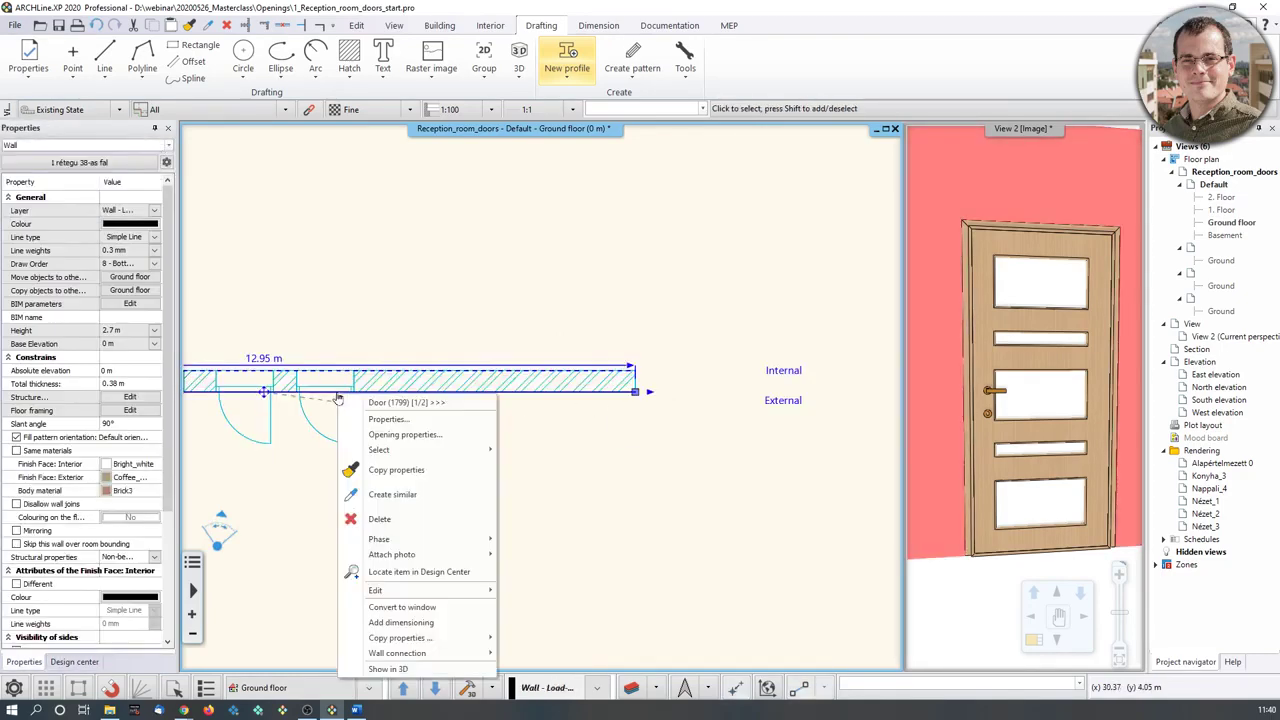
{"action": "left_click", "coordinate": [304, 485]}
{"action": "left_click", "coordinate": [323, 429]}
{"action": "scroll", "coordinate": [366, 408], "scroll_direction": "up", "scroll_amount": 3}
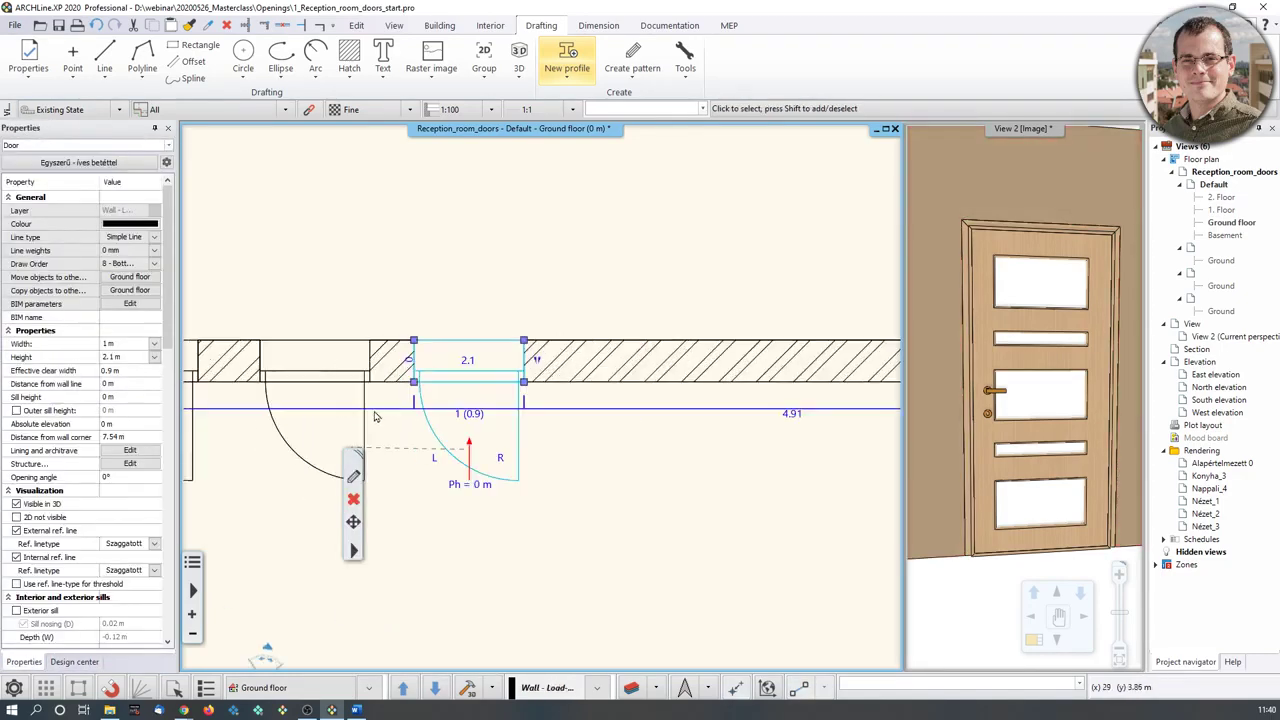
{"action": "left_click", "coordinate": [523, 384]}
{"action": "left_click", "coordinate": [591, 417]}
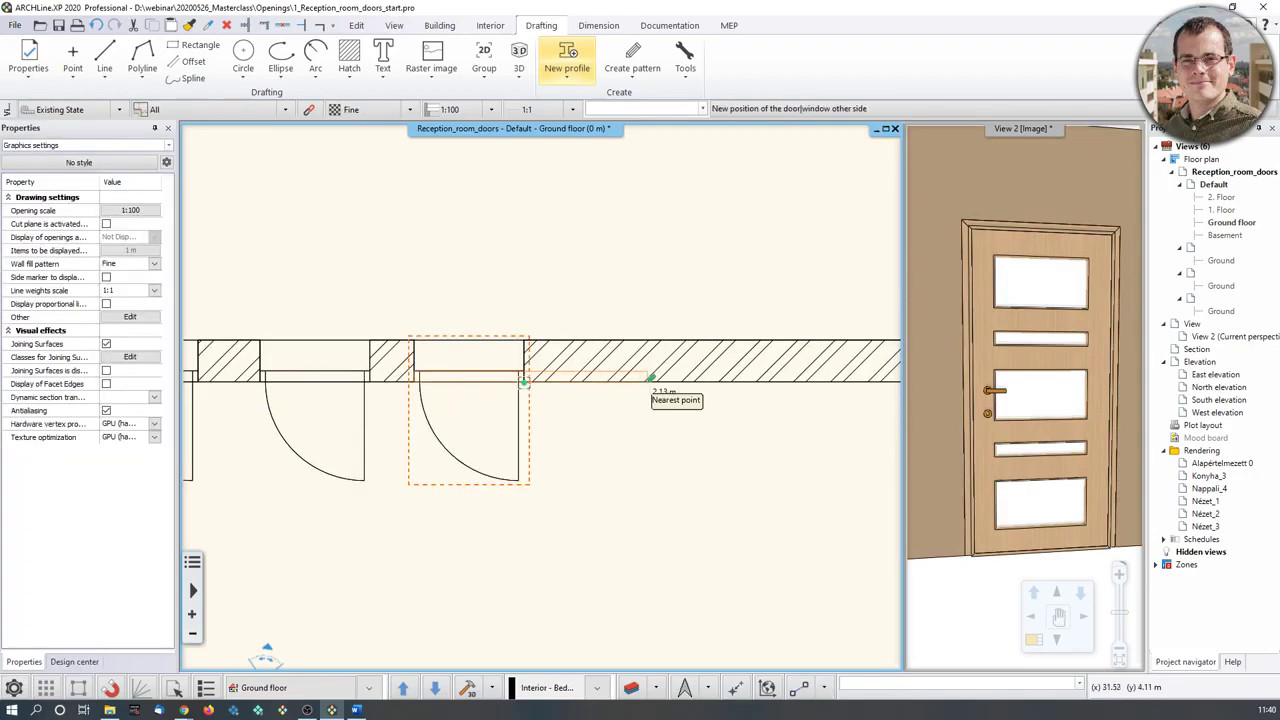
{"action": "left_click", "coordinate": [653, 380]}
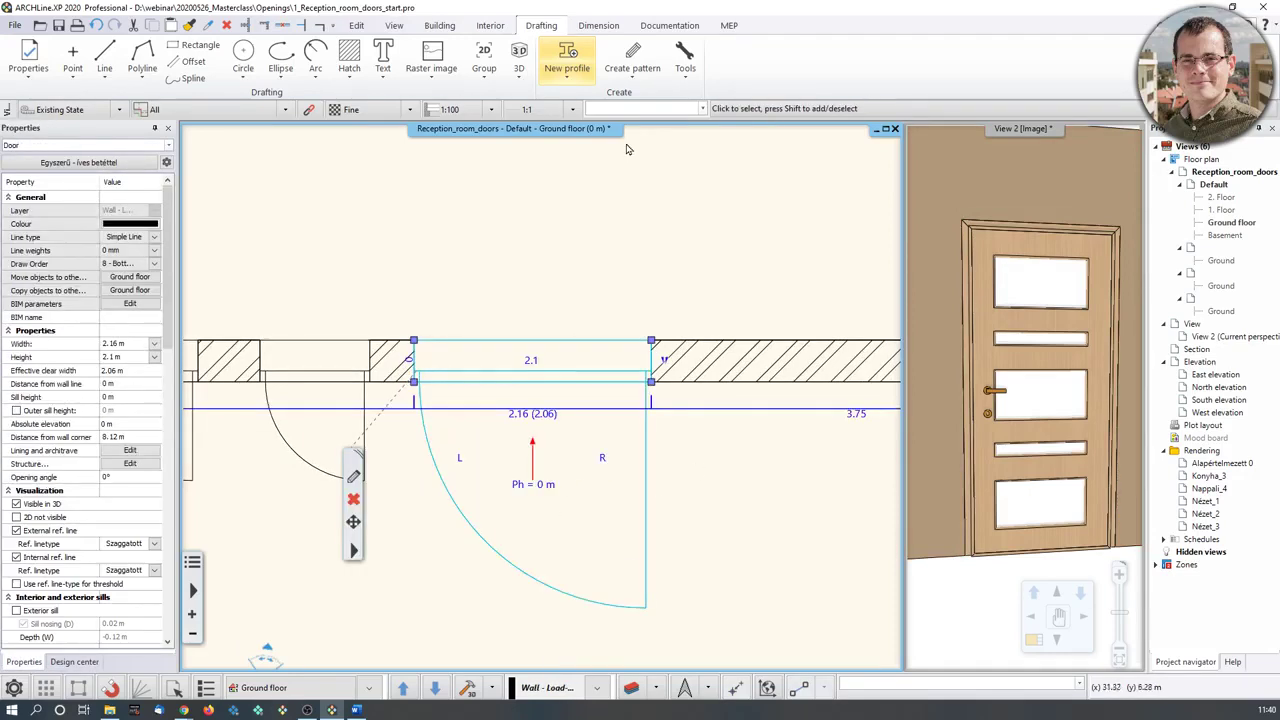
{"action": "key", "text": "Escape"}
Examine in 3D how the inset rectangles stretch on the widened door compared with the normal-width door beside it.
{"action": "middle_click_drag", "start_coordinate": [1074, 339], "coordinate": [917, 347]}
{"action": "scroll", "coordinate": [1016, 407], "scroll_direction": "down", "scroll_amount": 2}
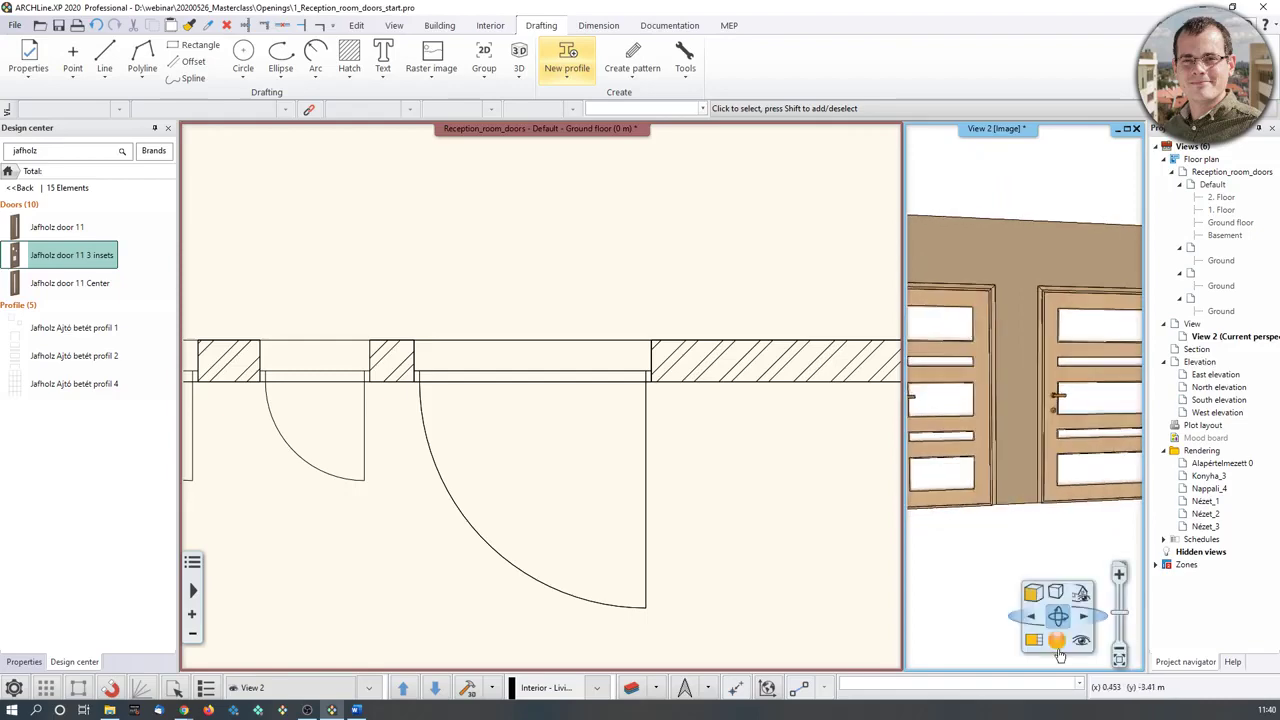
{"action": "left_click", "coordinate": [1034, 641]}
{"action": "scroll", "coordinate": [528, 430], "scroll_direction": "up", "scroll_amount": 5}
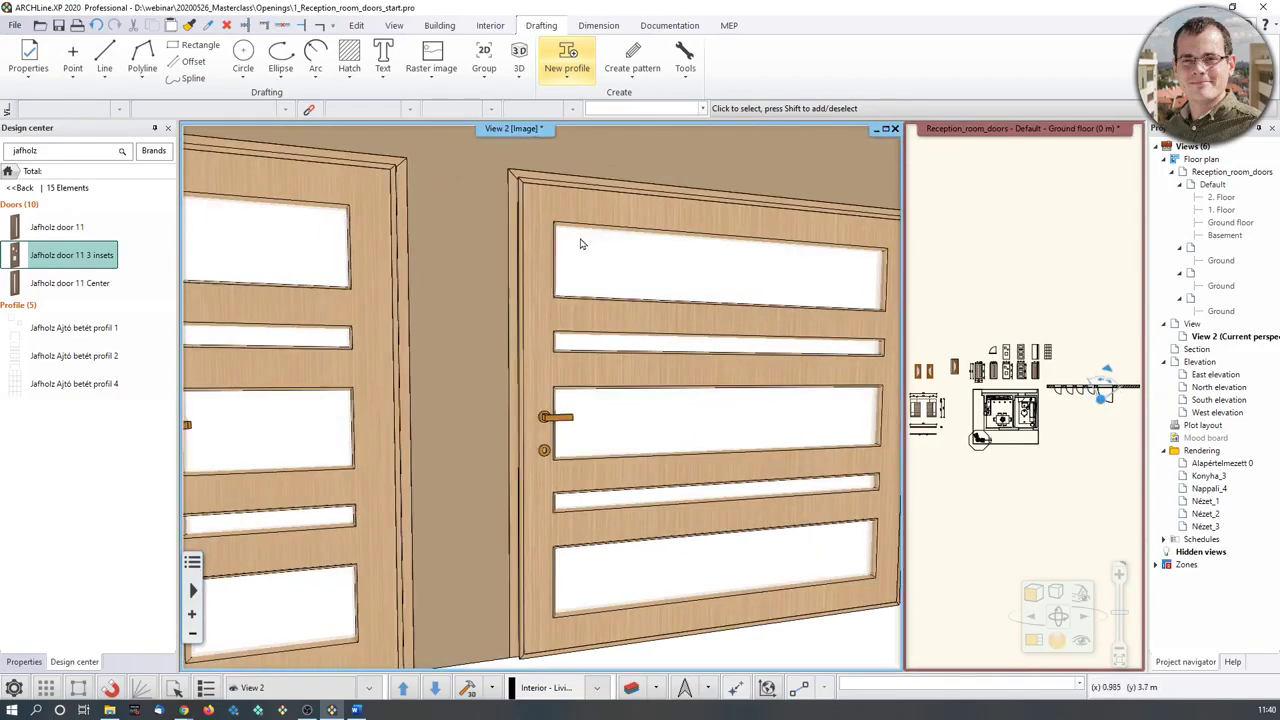
{"action": "middle_click_drag", "start_coordinate": [618, 316], "coordinate": [652, 313]}
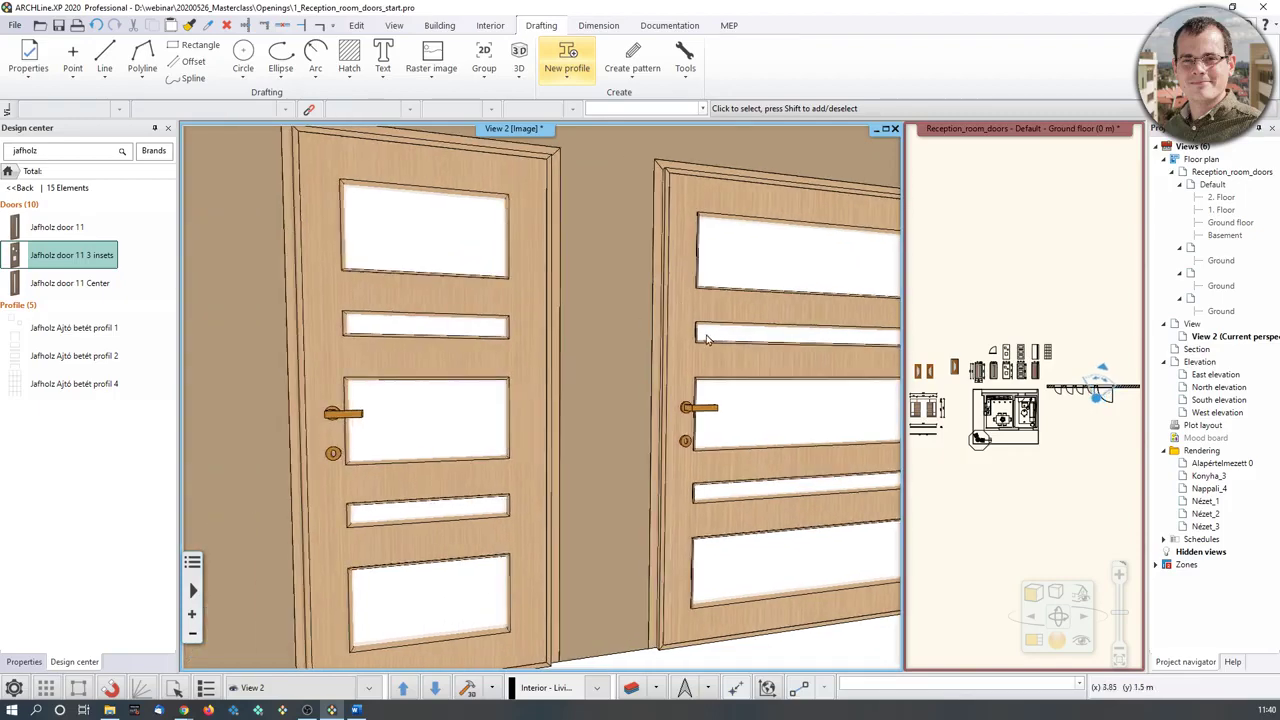
{"action": "scroll", "coordinate": [688, 346], "scroll_direction": "up", "scroll_amount": 3}
{"action": "mouse_move", "coordinate": [768, 289]}
{"action": "middle_mouse_down"}
{"action": "mouse_move", "coordinate": [212, 340]}
{"action": "mouse_move", "coordinate": [326, 334]}
{"action": "mouse_move", "coordinate": [438, 367]}
{"action": "middle_mouse_up"}
{"action": "scroll", "coordinate": [560, 389], "scroll_direction": "down", "scroll_amount": 3}
{"action": "mouse_move", "coordinate": [855, 386]}
{"action": "middle_mouse_down"}
{"action": "mouse_move", "coordinate": [582, 390]}
{"action": "mouse_move", "coordinate": [824, 403]}
{"action": "middle_mouse_up"}
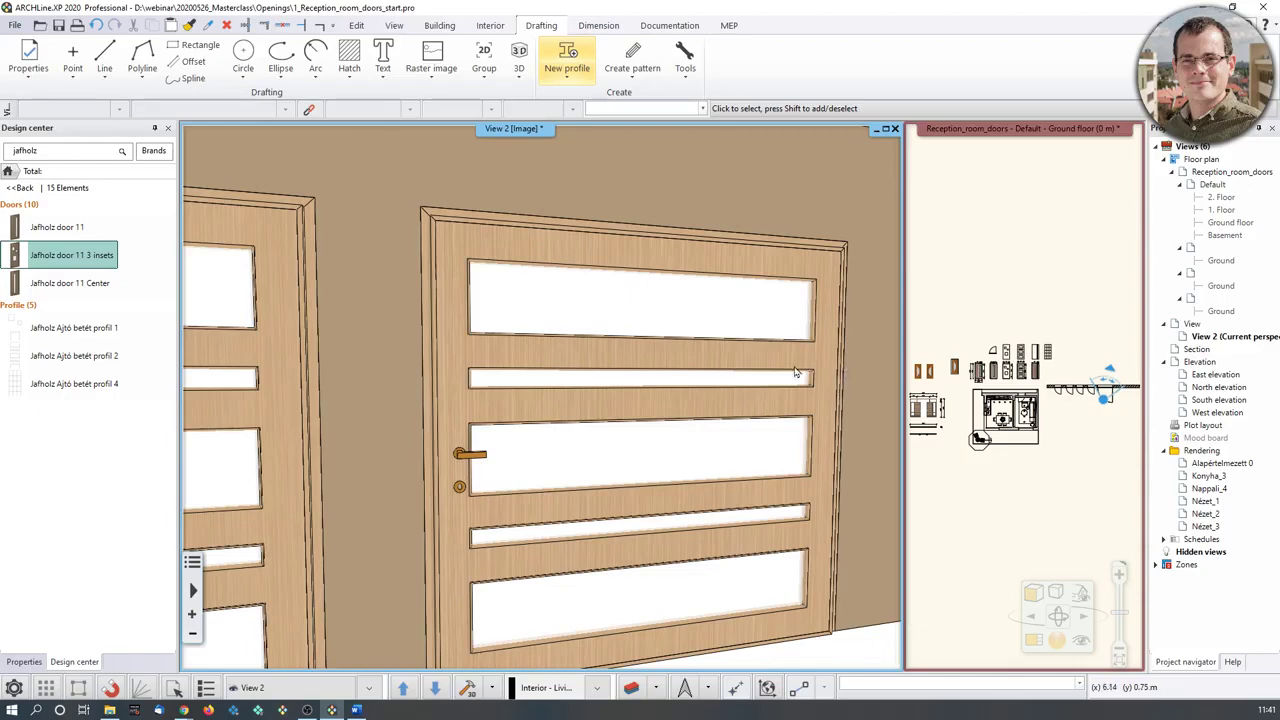
Delete the widened five-inset door from the wall.
{"action": "left_click", "coordinate": [744, 378]}
{"action": "key", "text": "Delete"}
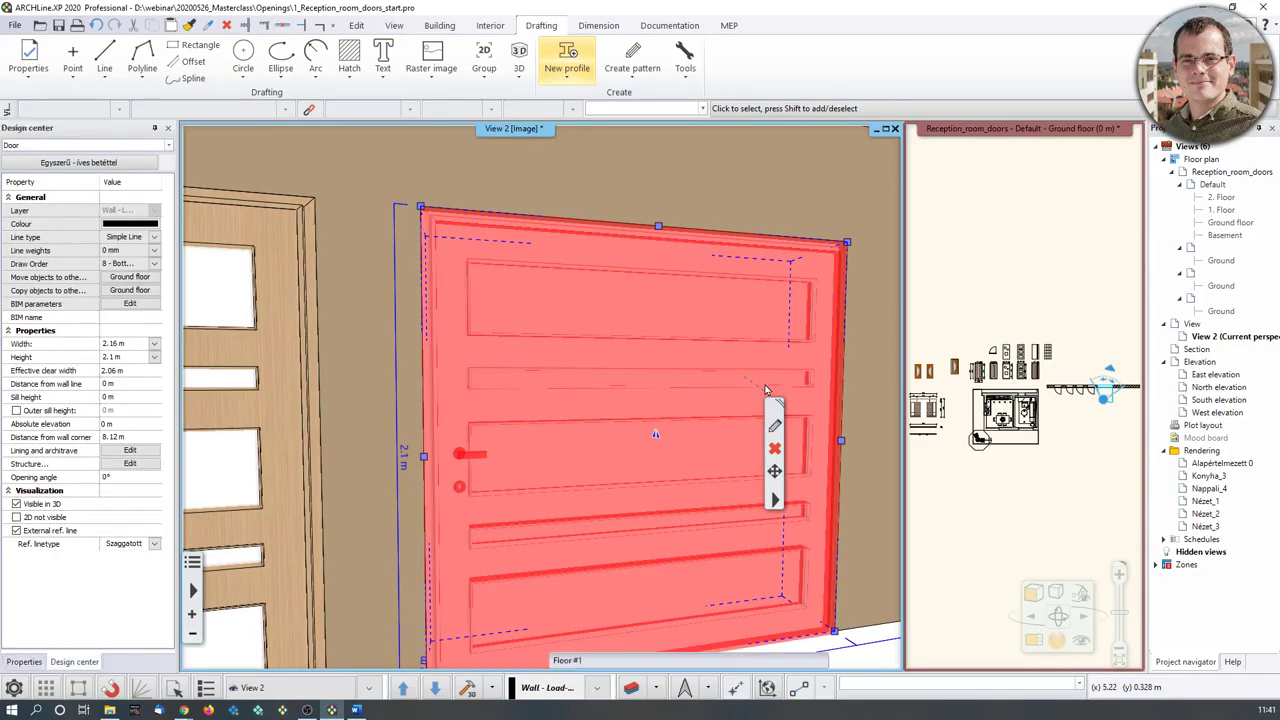
{"action": "middle_click_drag", "start_coordinate": [491, 406], "coordinate": [620, 377]}
{"action": "scroll", "coordinate": [585, 379], "scroll_direction": "down", "scroll_amount": 3}
Make the ground floor plan the main view and examine the dimensioned narrow-strip door and its outline drawing.
{"action": "left_click", "coordinate": [1075, 410]}
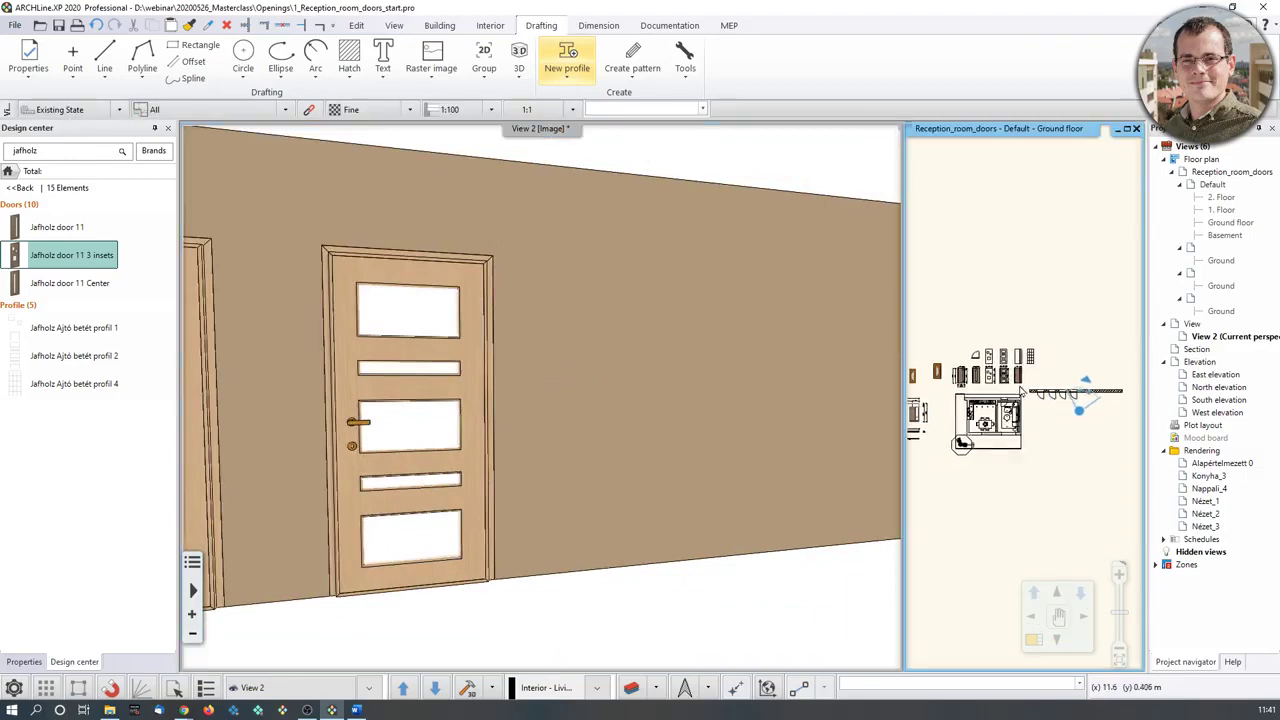
{"action": "scroll", "coordinate": [1080, 412], "scroll_direction": "up", "scroll_amount": 5}
{"action": "scroll", "coordinate": [1041, 335], "scroll_direction": "up", "scroll_amount": 4}
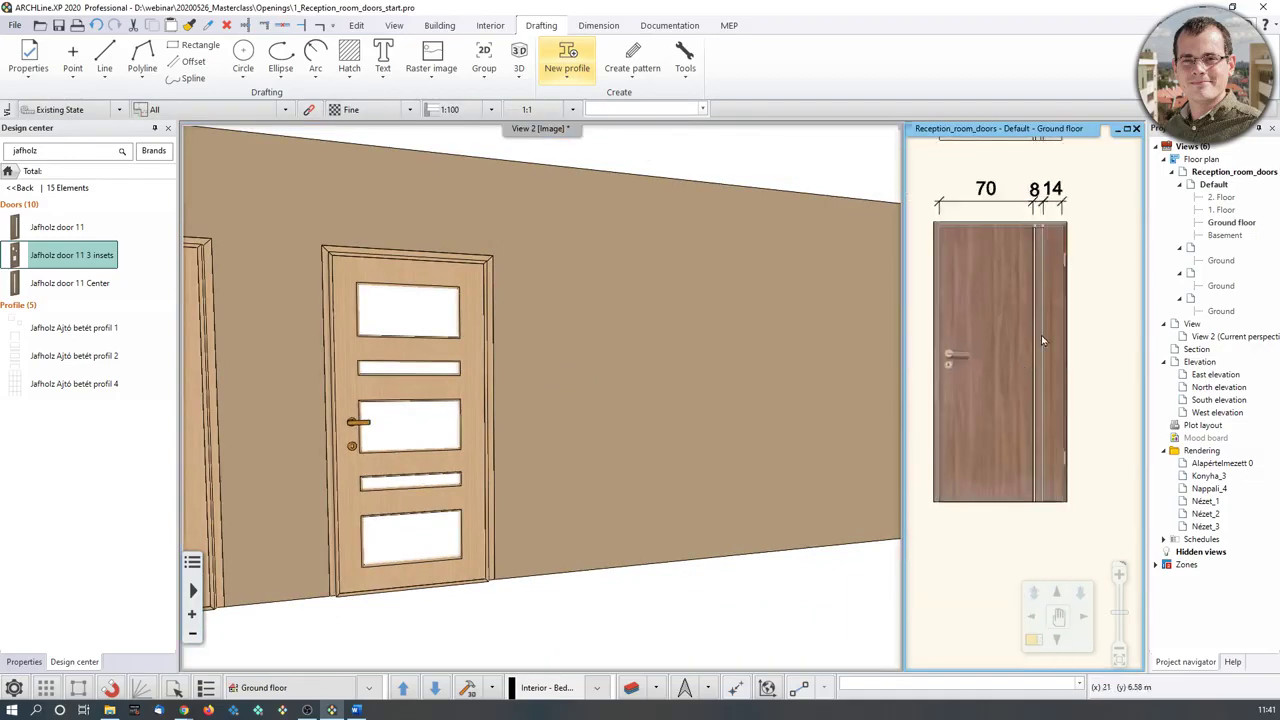
{"action": "left_click", "coordinate": [1033, 639]}
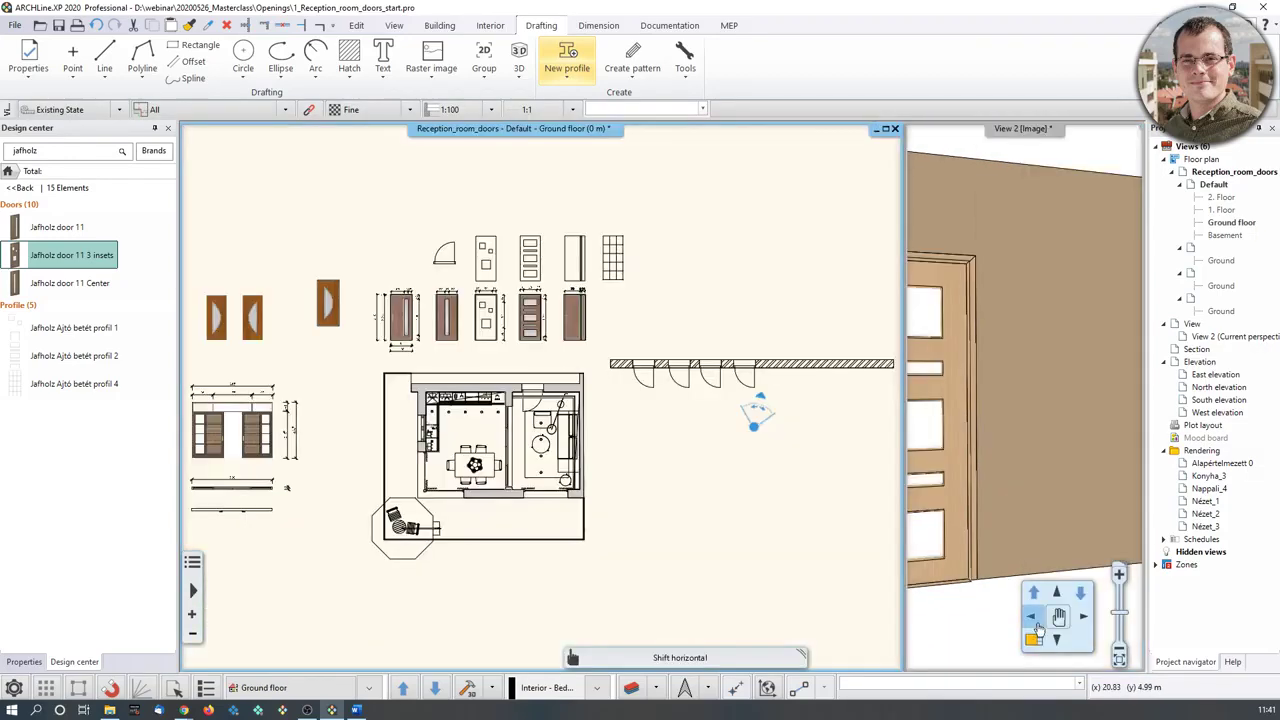
{"action": "scroll", "coordinate": [455, 295], "scroll_direction": "up", "scroll_amount": 5}
{"action": "scroll", "coordinate": [470, 305], "scroll_direction": "up", "scroll_amount": 4}
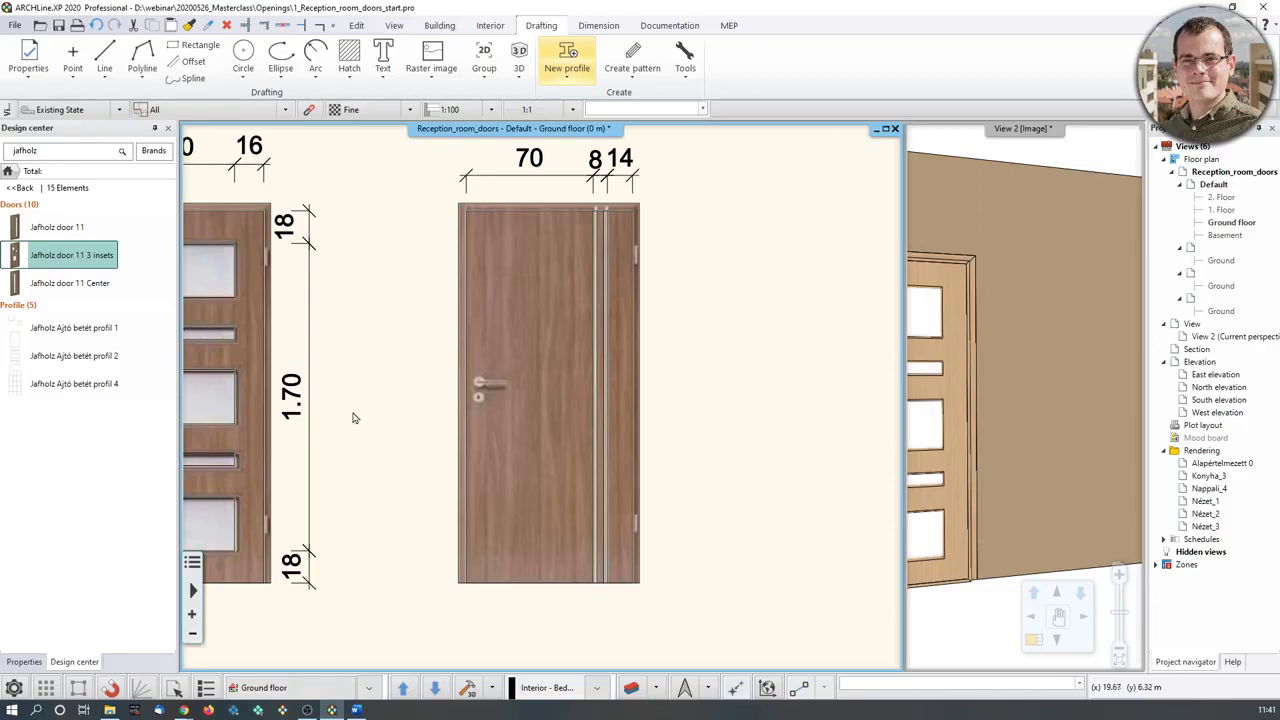
{"action": "scroll", "coordinate": [353, 418], "scroll_direction": "down", "scroll_amount": 5}
{"action": "scroll", "coordinate": [533, 414], "scroll_direction": "up", "scroll_amount": 2}
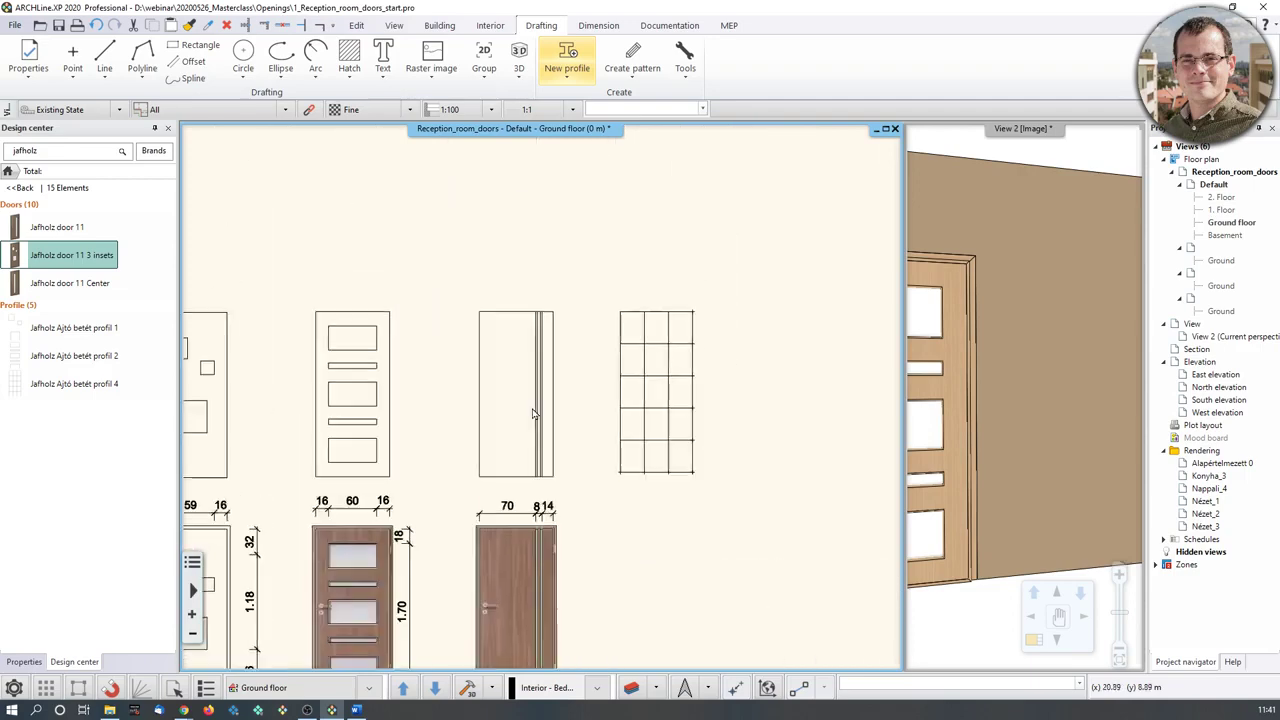
{"action": "scroll", "coordinate": [533, 414], "scroll_direction": "up", "scroll_amount": 2}
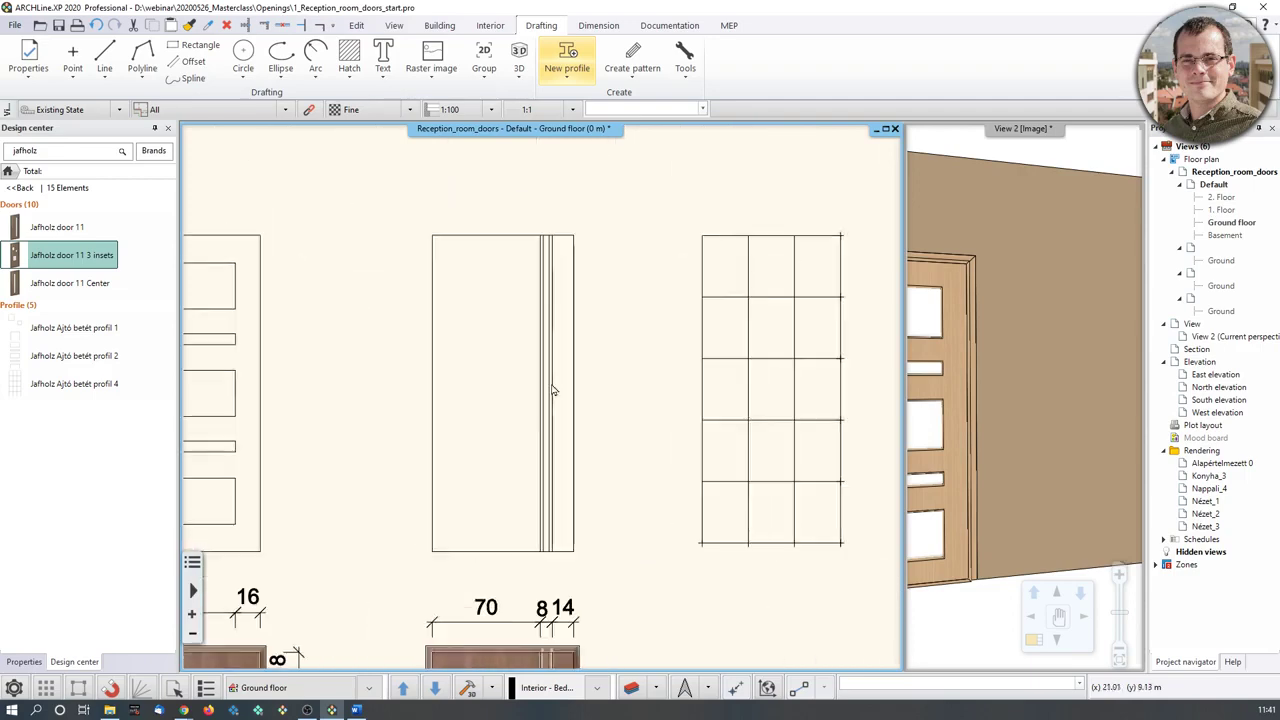
Start a multiple profile with the left narrow strip as its first closed loop and the strip's upper-left corner as reference point.
{"action": "left_click", "coordinate": [567, 75]}
{"action": "left_click", "coordinate": [592, 149]}
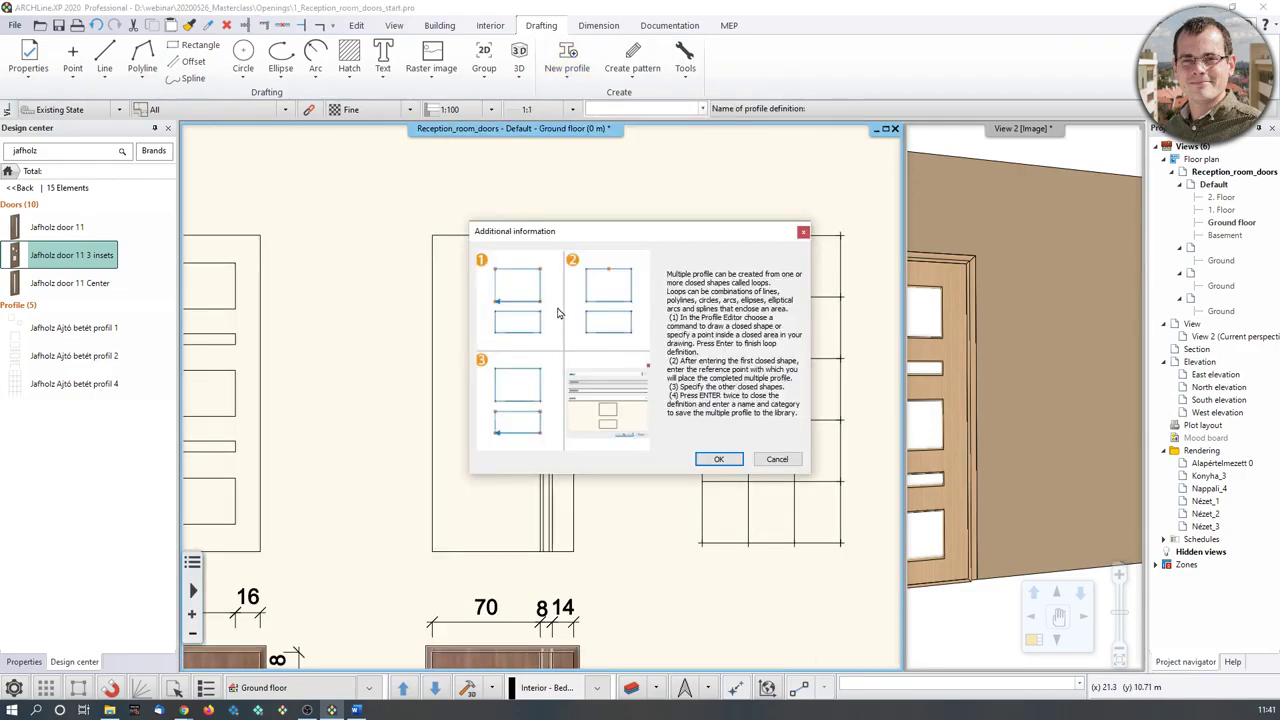
{"action": "left_click", "coordinate": [705, 455]}
{"action": "scroll", "coordinate": [492, 347], "scroll_direction": "up", "scroll_amount": 2}
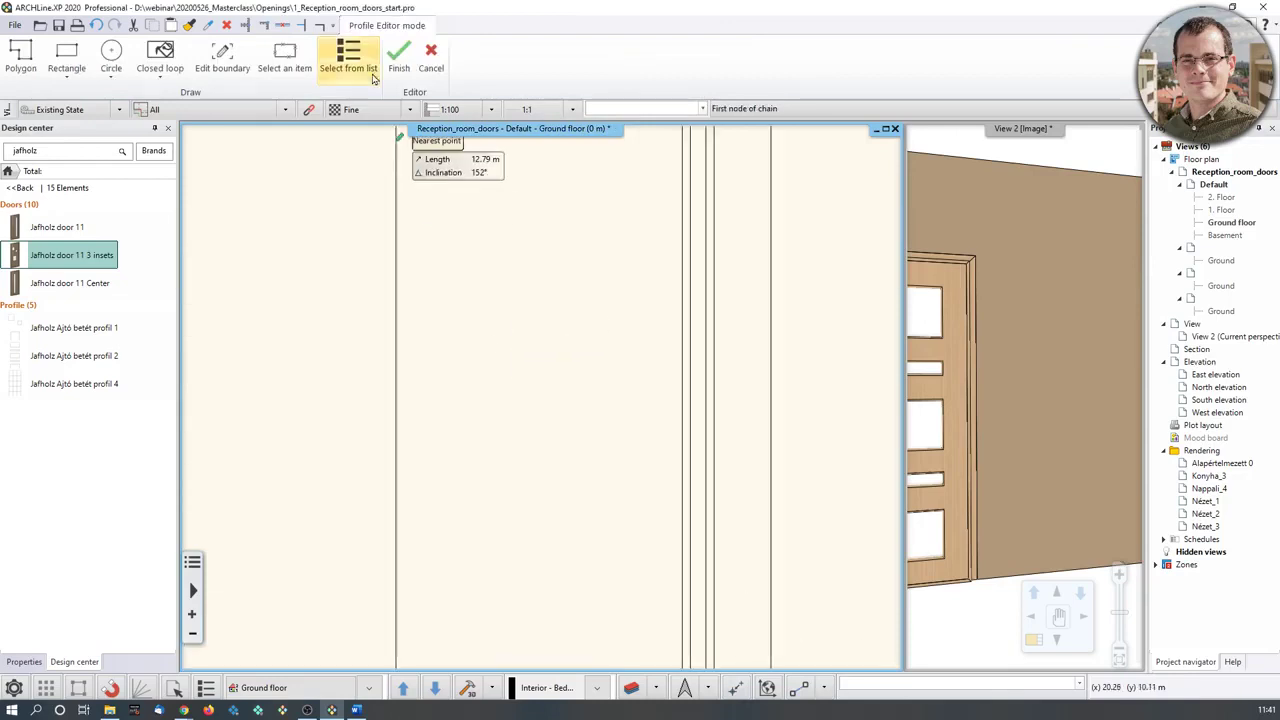
{"action": "left_click", "coordinate": [158, 72]}
{"action": "left_click", "coordinate": [195, 117]}
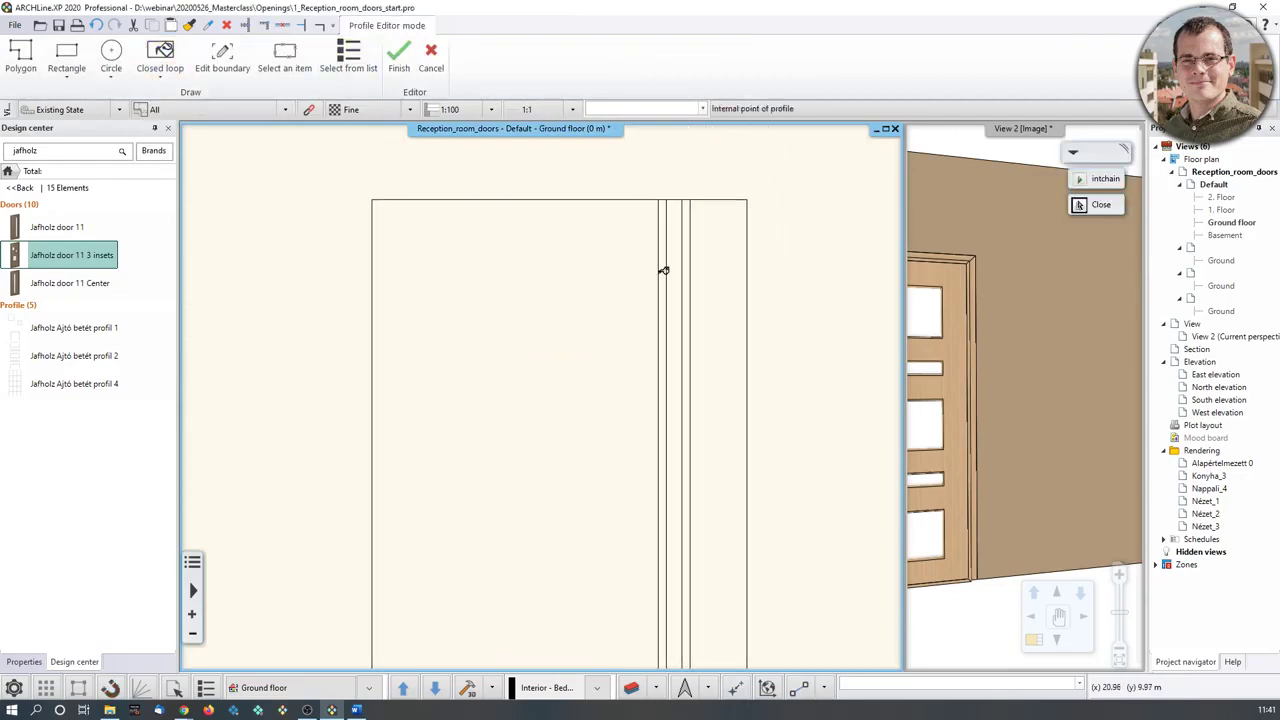
{"action": "left_click", "coordinate": [660, 270]}
{"action": "scroll", "coordinate": [672, 216], "scroll_direction": "up", "scroll_amount": 2}
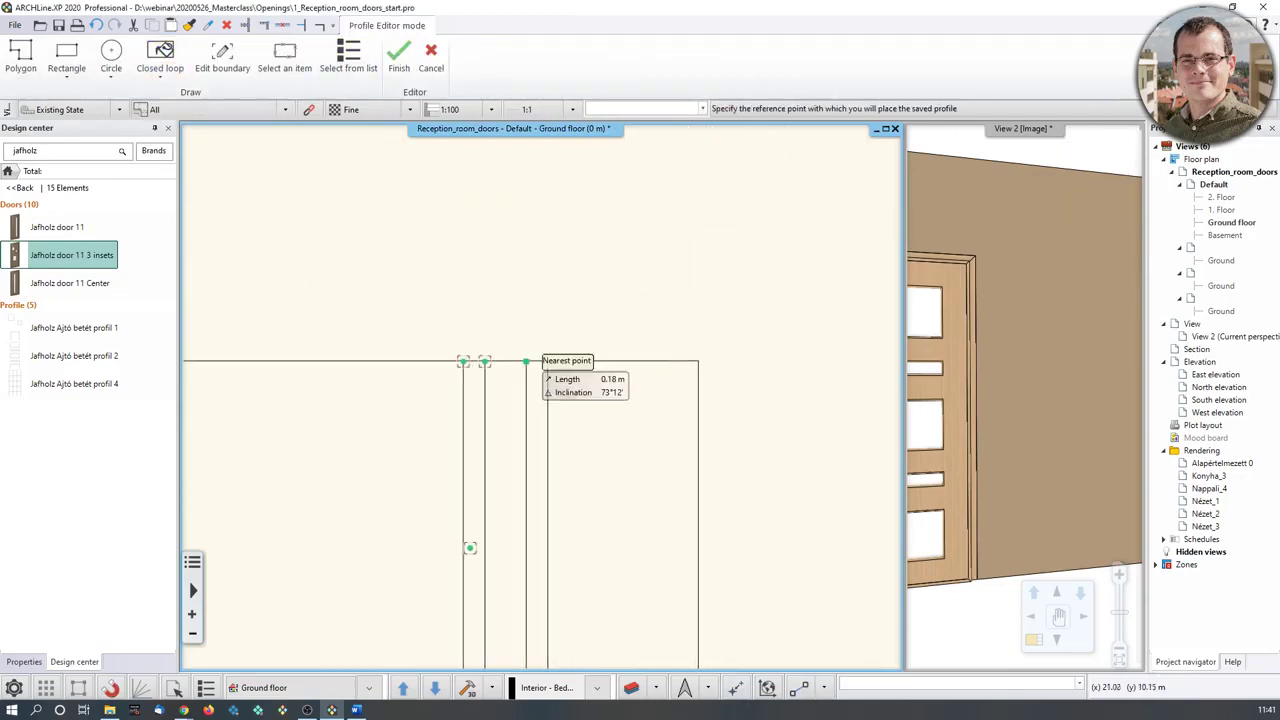
{"action": "left_click", "coordinate": [464, 360]}
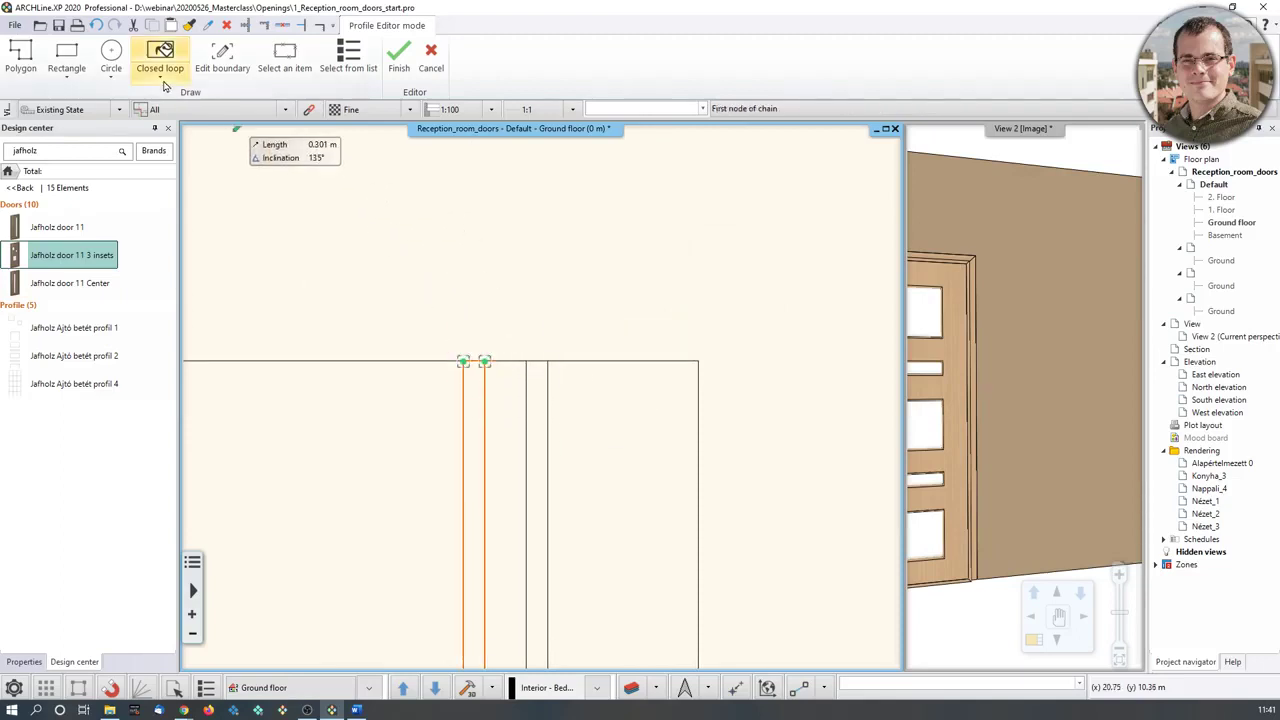
Add the right narrow strip to the multiple profile as a second closed loop.
{"action": "left_click", "coordinate": [160, 62]}
{"action": "left_click", "coordinate": [210, 127]}
{"action": "left_click", "coordinate": [540, 394]}
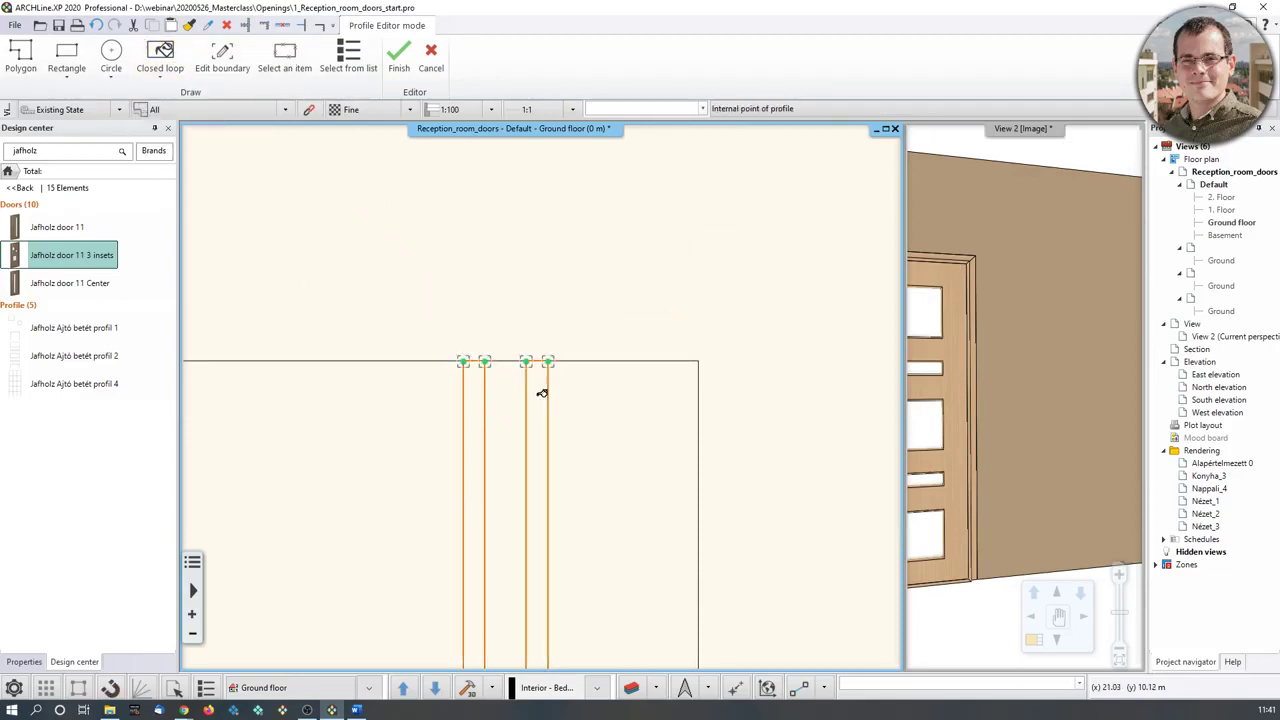
{"action": "left_click", "coordinate": [526, 360]}
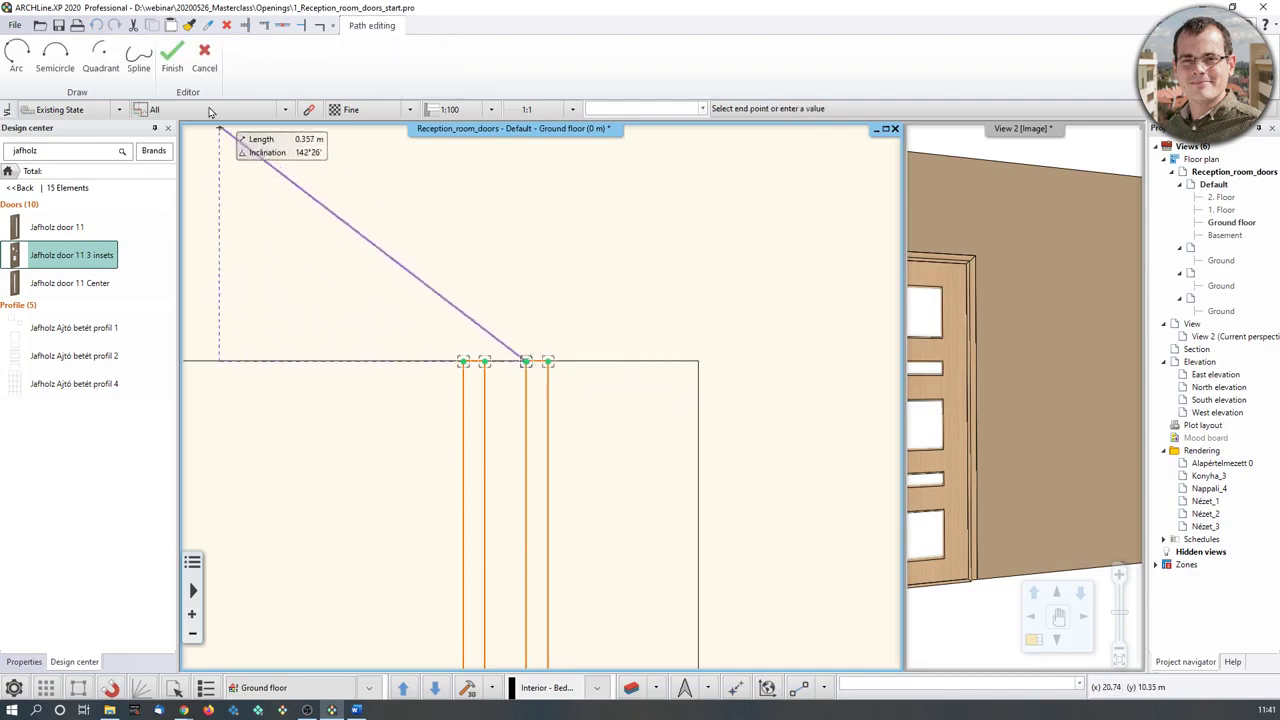
{"action": "left_click", "coordinate": [174, 52]}
{"action": "left_click", "coordinate": [190, 58]}
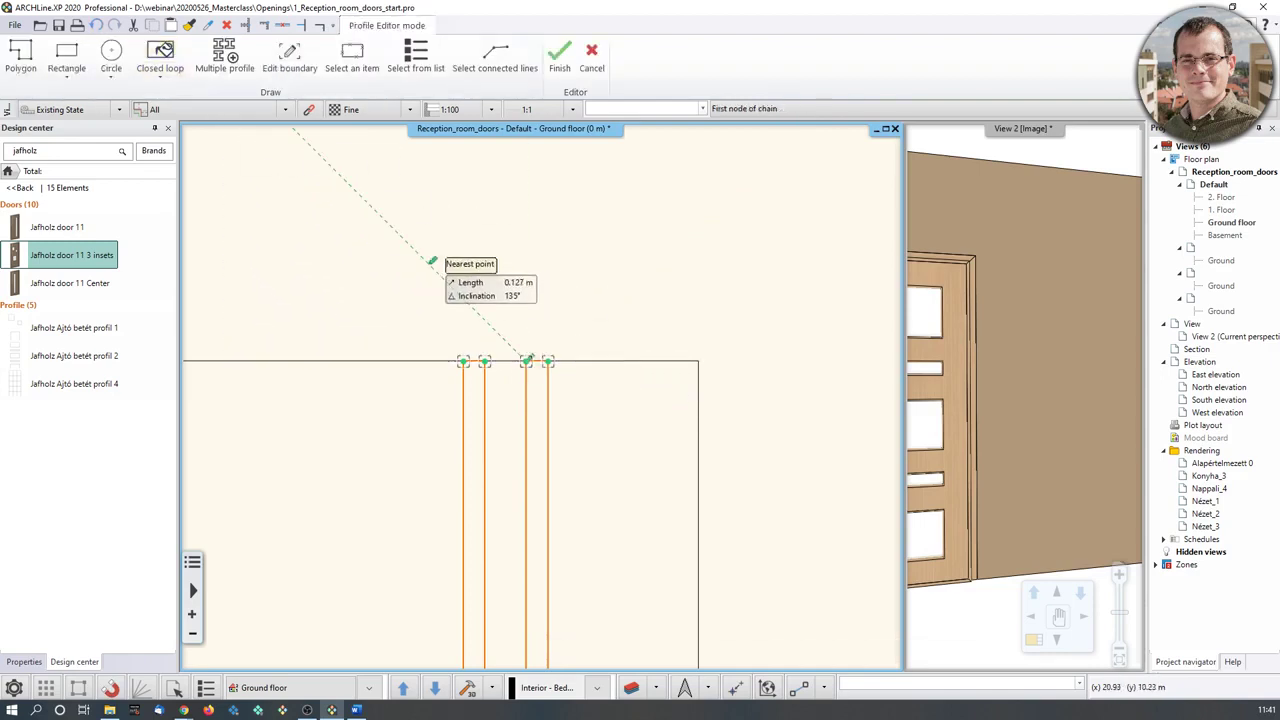
Finish the profile and save it to the library as Jafholz_narrow_strips.
{"action": "left_click", "coordinate": [560, 53]}
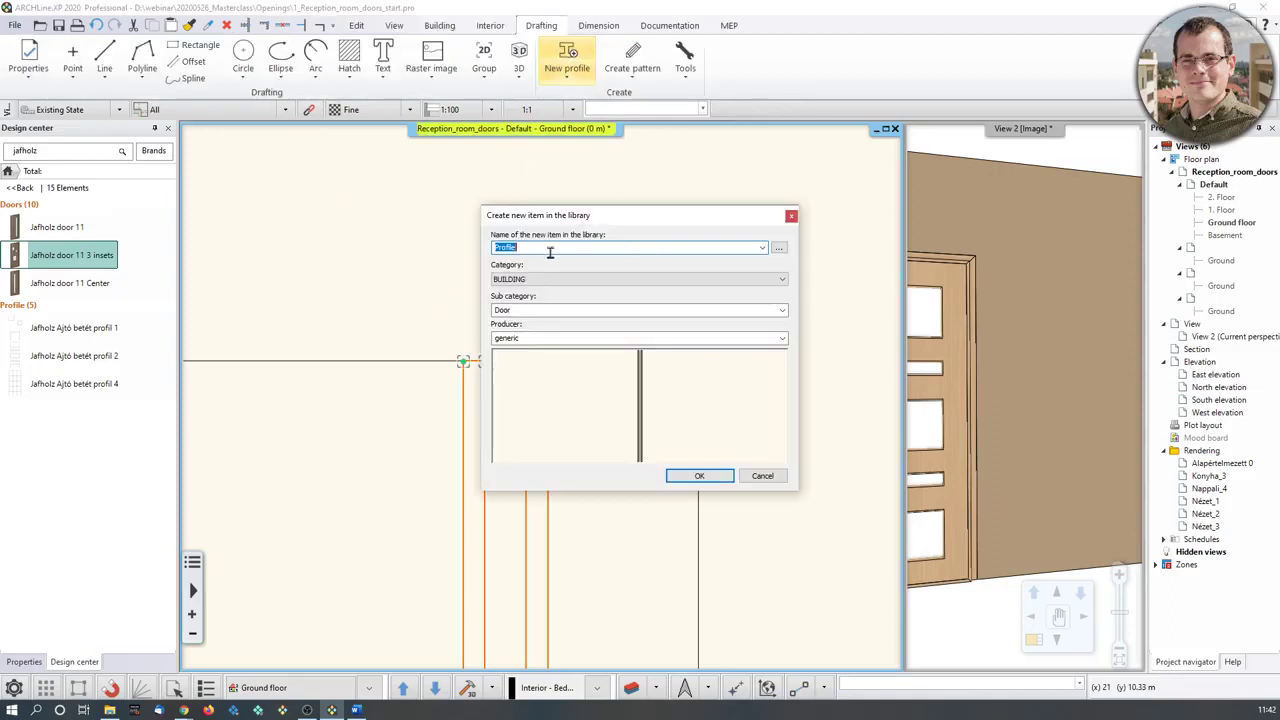
{"action": "type", "text": "Jafholz_"}
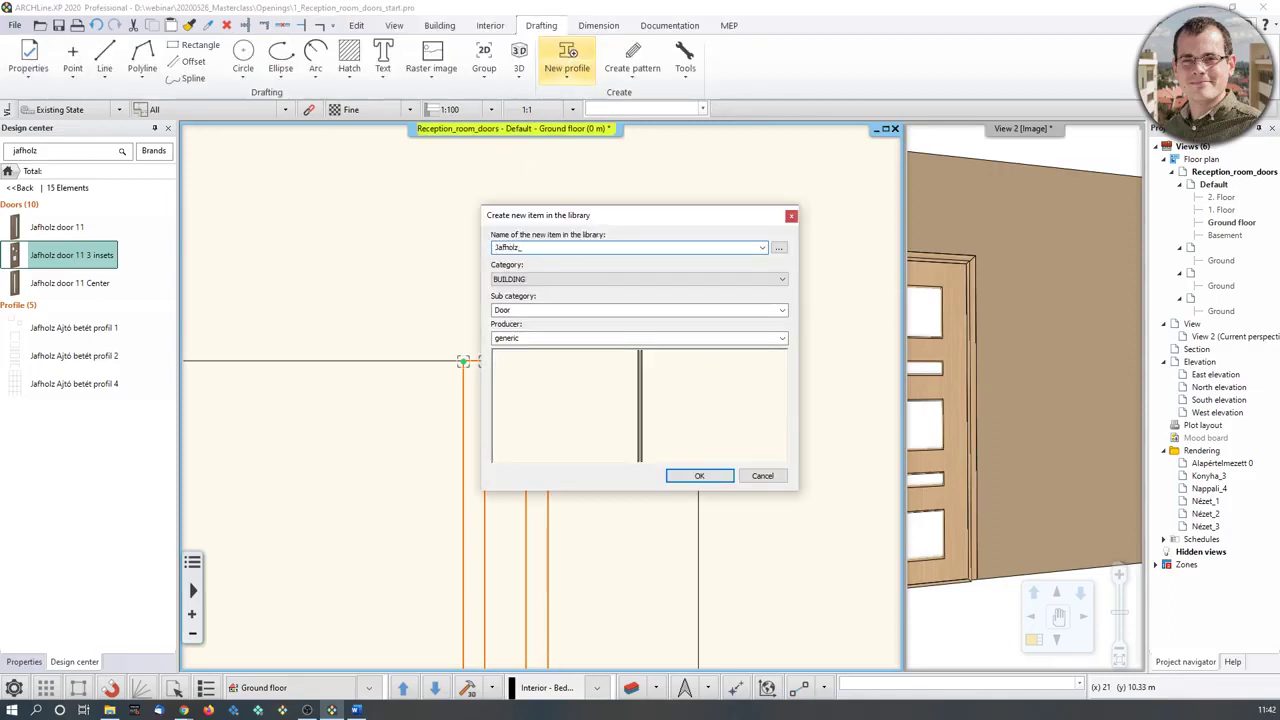
{"action": "type", "text": "s"}
{"action": "type", "text": "arrow_strips"}
{"action": "left_click", "coordinate": [699, 475]}
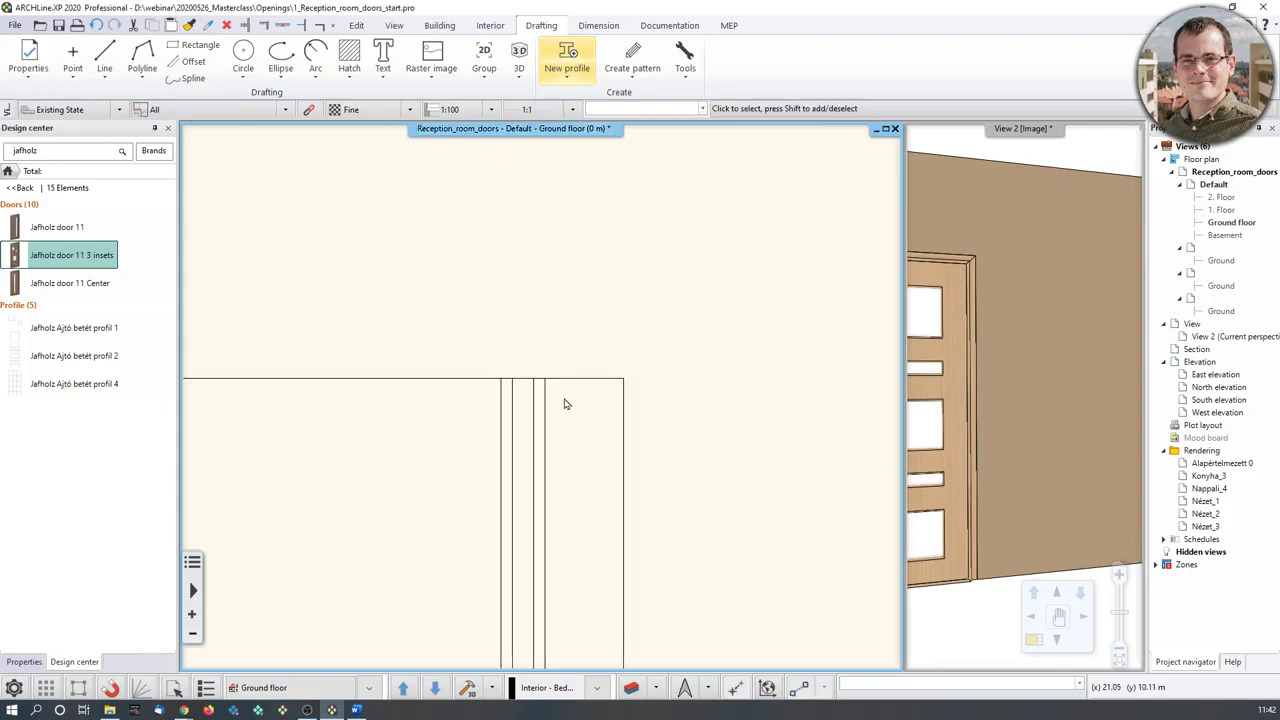
{"action": "scroll", "coordinate": [564, 404], "scroll_direction": "down", "scroll_amount": 6}
{"action": "left_click", "coordinate": [347, 418]}
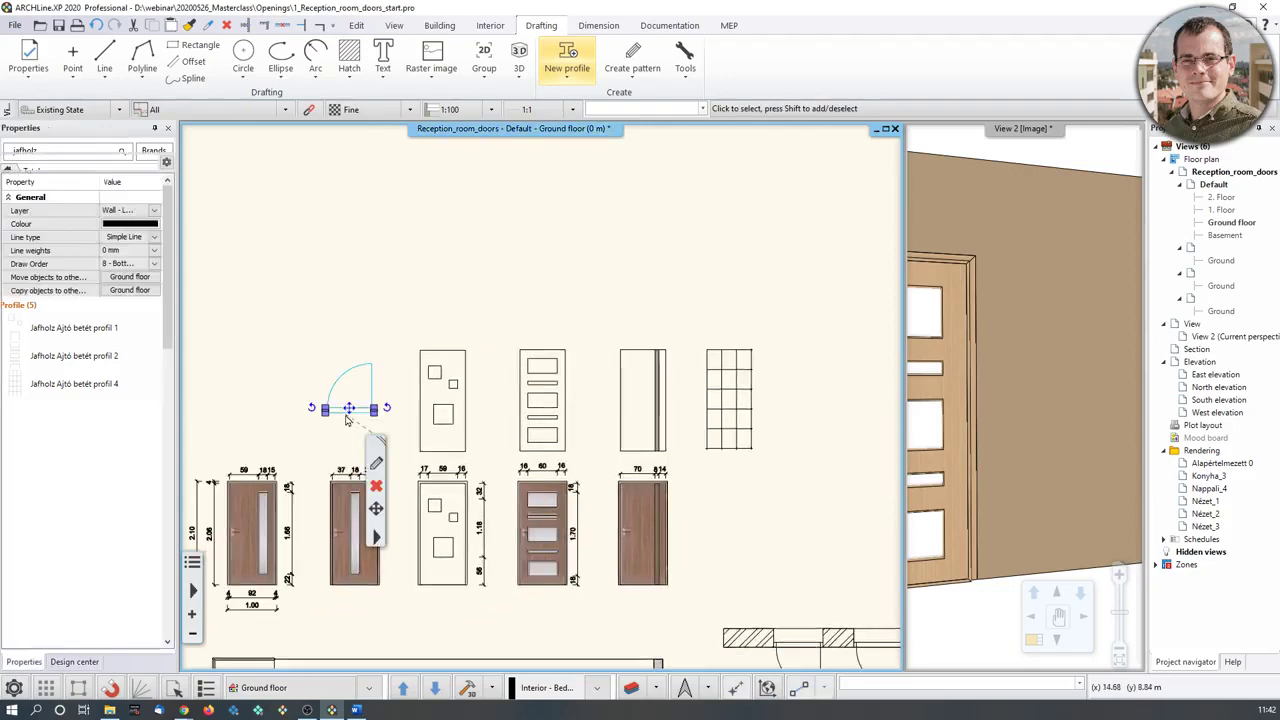
{"action": "left_click", "coordinate": [376, 463]}
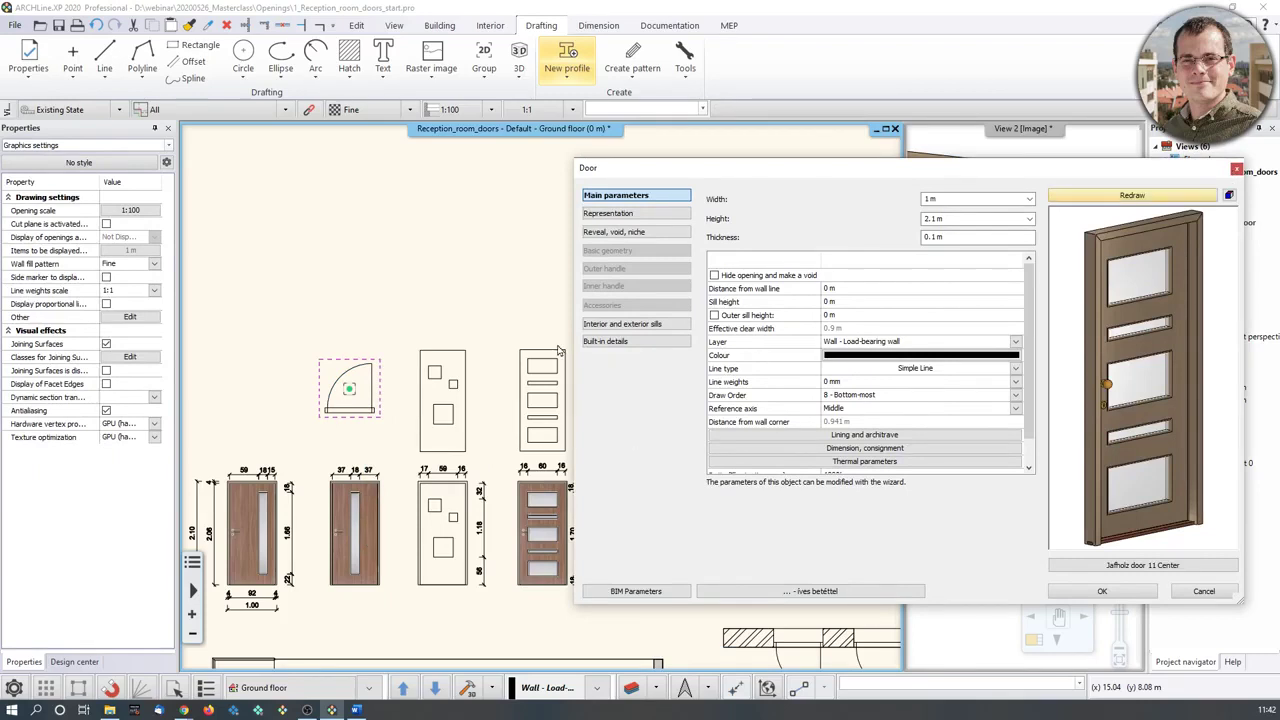
{"action": "left_click", "coordinate": [1203, 591]}
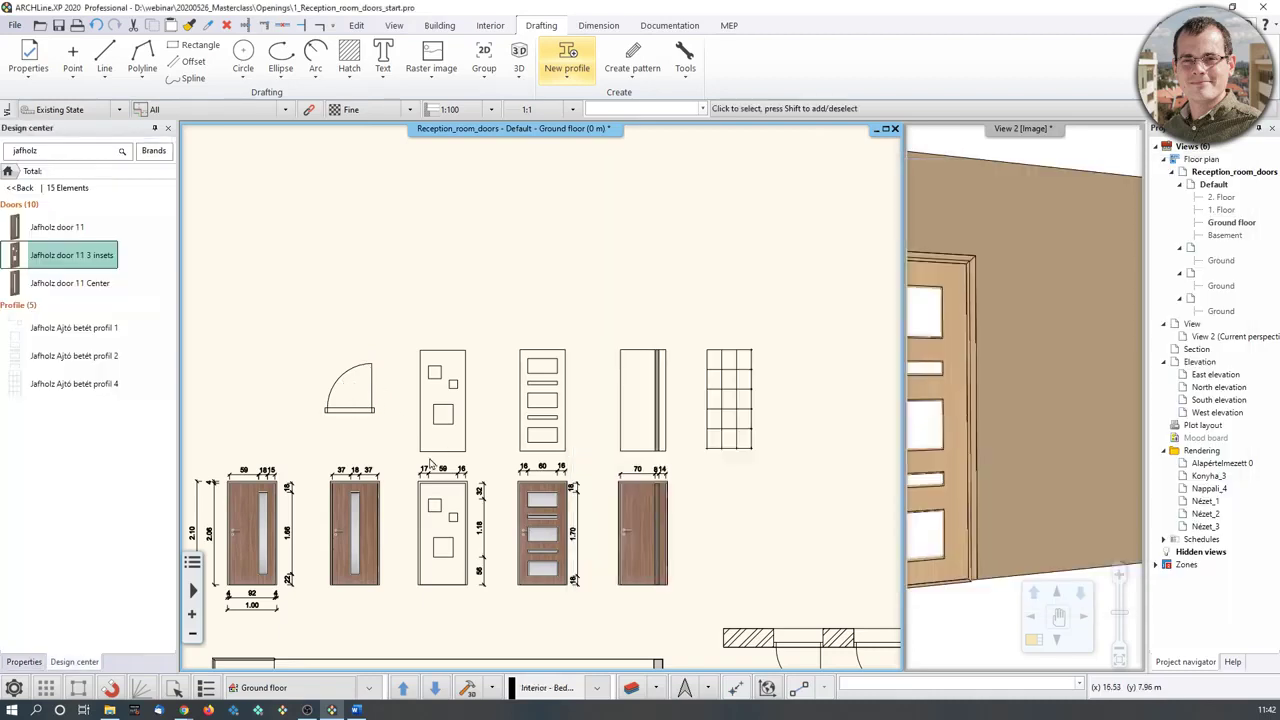
Open the inset settings in the opening properties of the plan door beside the outline drawings.
{"action": "left_click", "coordinate": [358, 412]}
{"action": "left_click", "coordinate": [396, 541]}
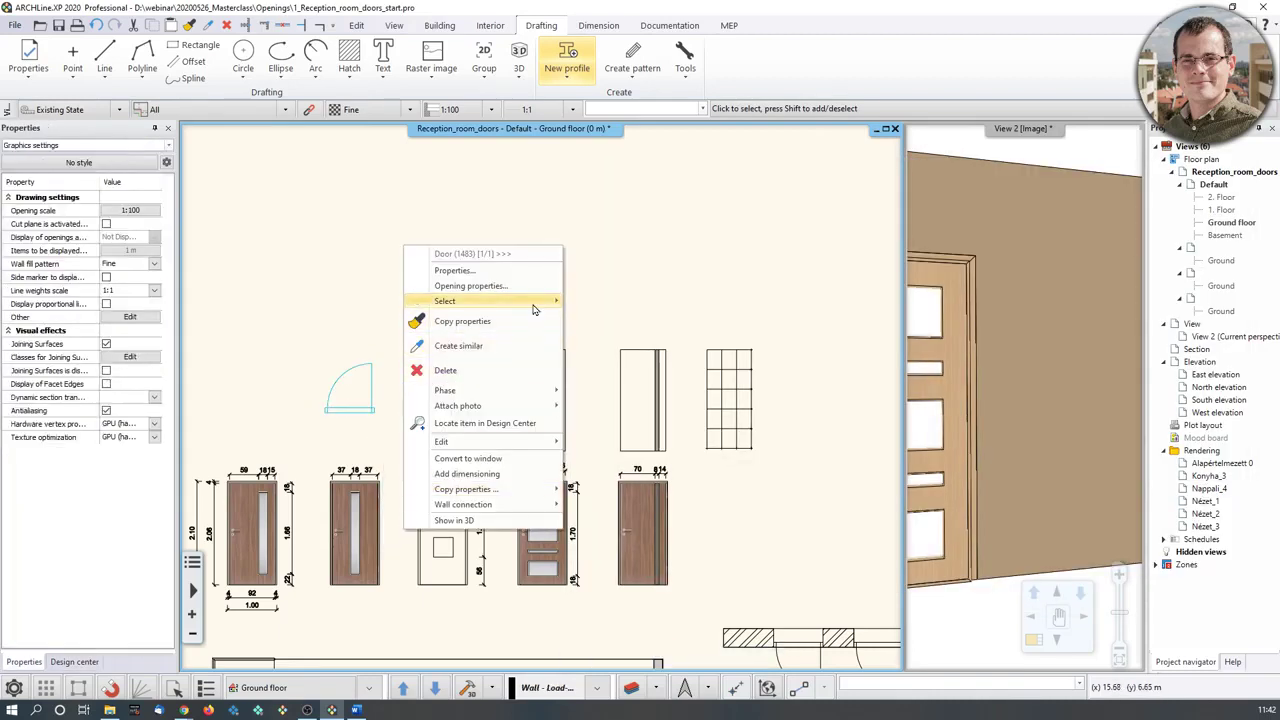
{"action": "left_click", "coordinate": [504, 290]}
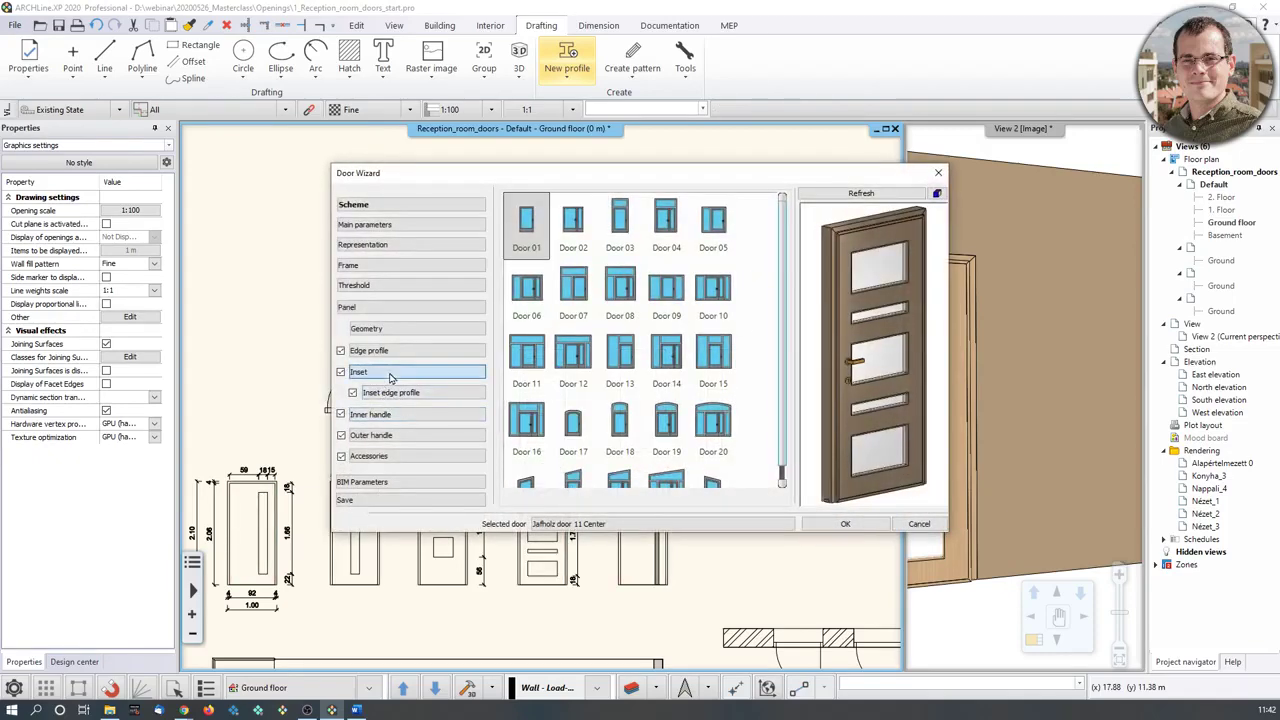
{"action": "left_click", "coordinate": [358, 372]}
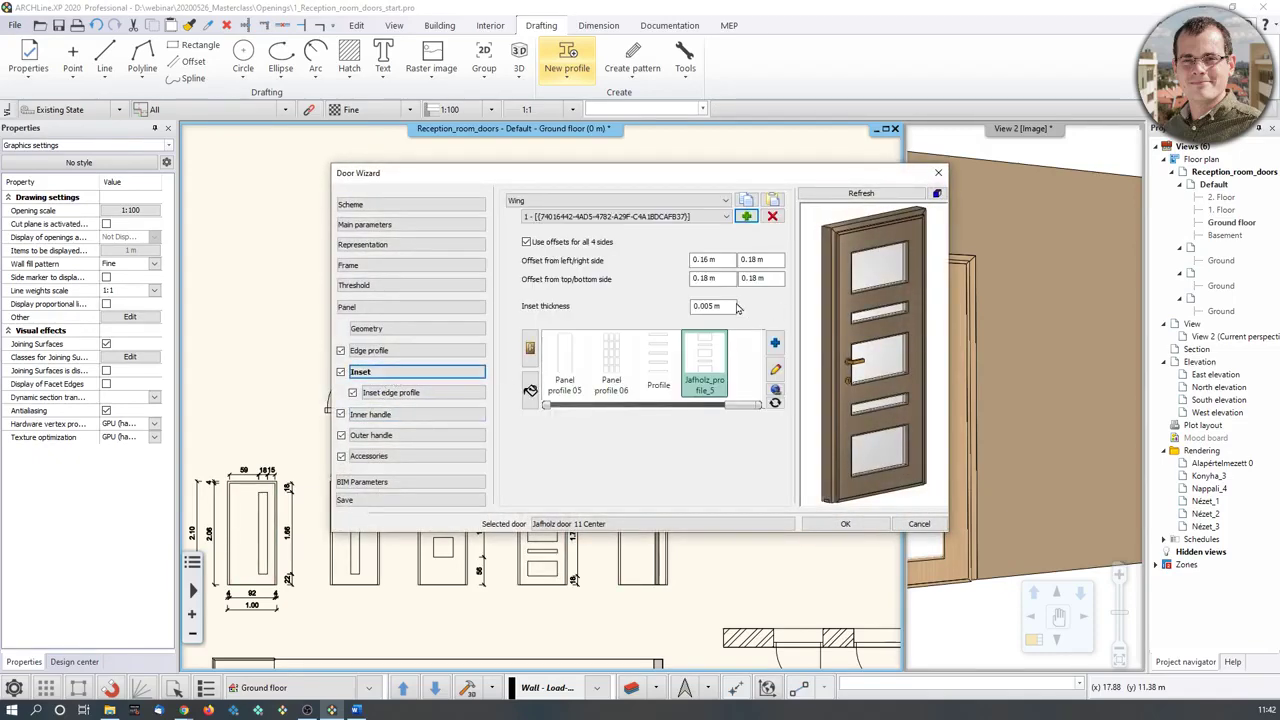
Search the profile library for "narrow" and use Jafholz_narrow_strips as the door's inset shape.
{"action": "left_click", "coordinate": [774, 343]}
{"action": "left_click", "coordinate": [640, 150]}
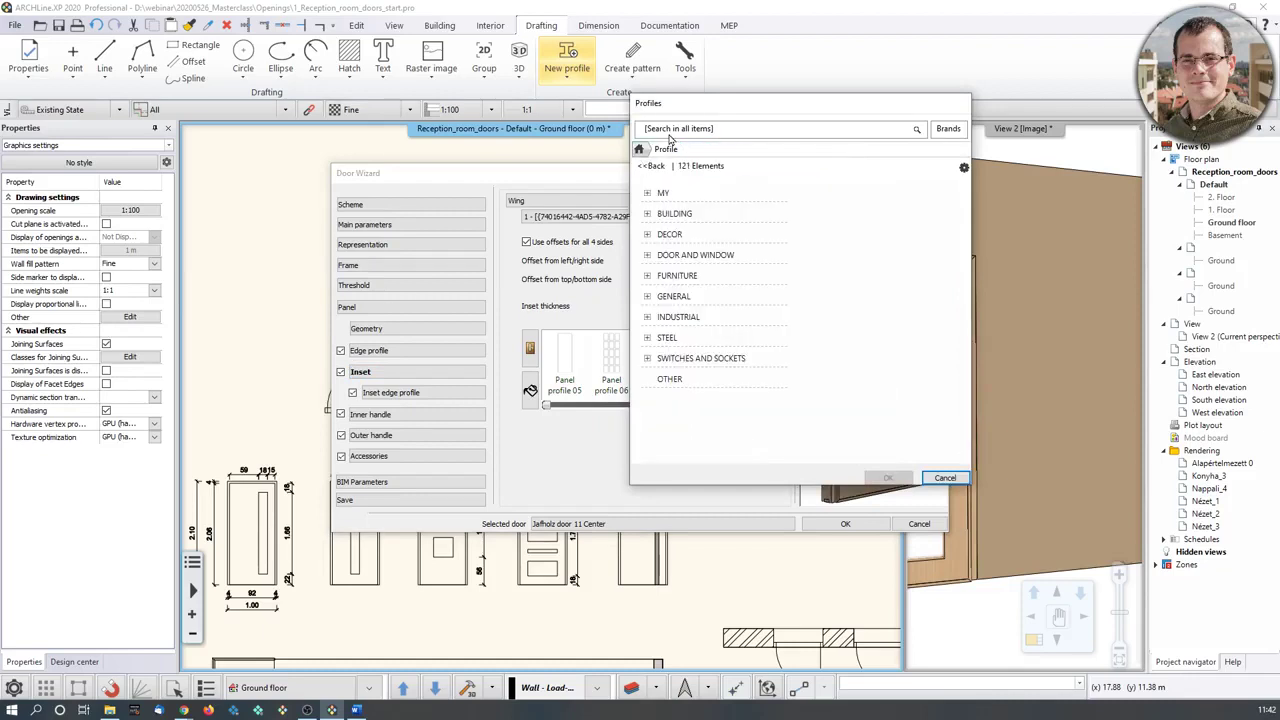
{"action": "left_click", "coordinate": [671, 133]}
{"action": "type", "text": "narrow"}
{"action": "key", "text": "Return"}
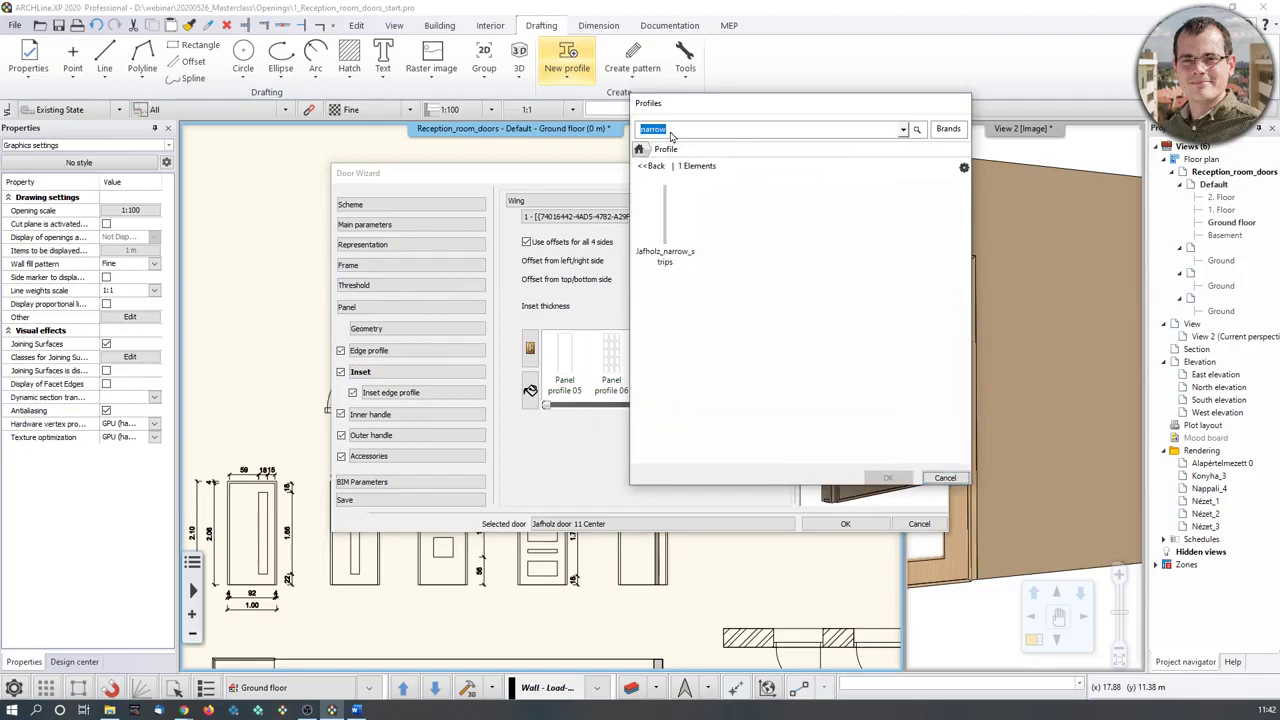
{"action": "left_click", "coordinate": [683, 243]}
{"action": "left_click", "coordinate": [888, 477]}
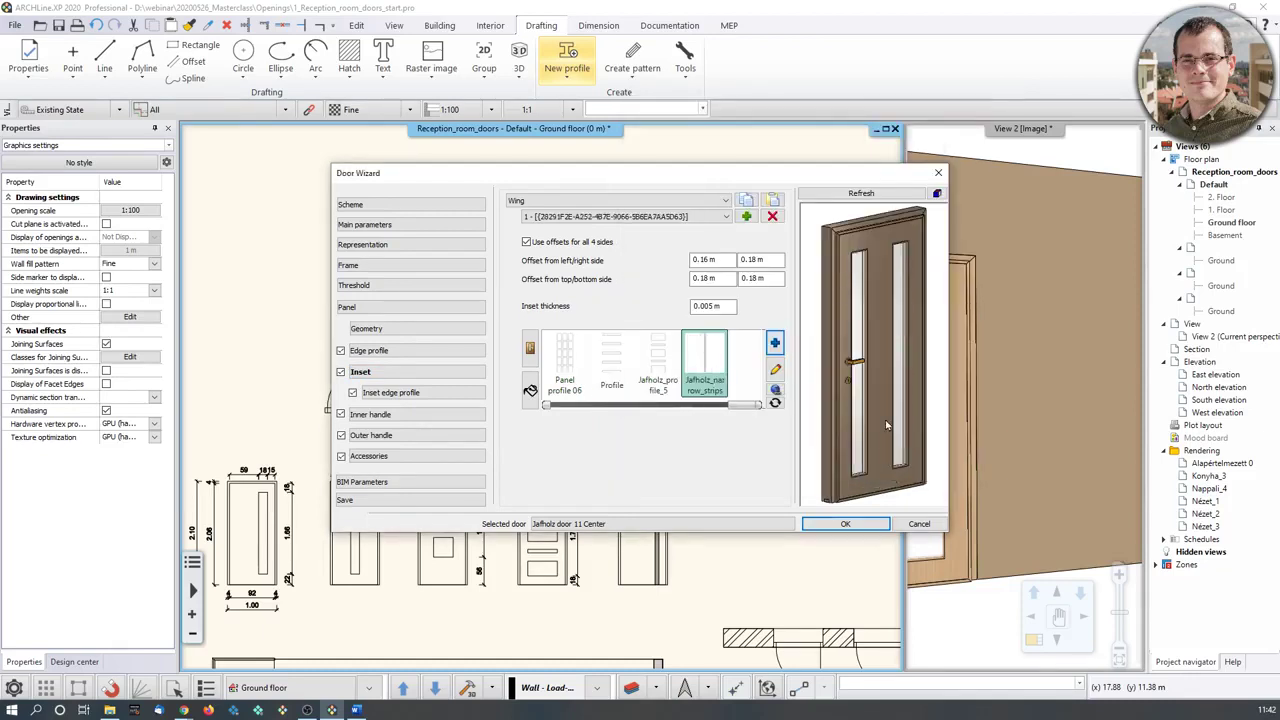
Set the inset's left offset to 0.7 m and right offset to 0.14 m, and refresh the door preview.
{"action": "left_click_drag", "start_coordinate": [872, 283], "coordinate": [863, 291]}
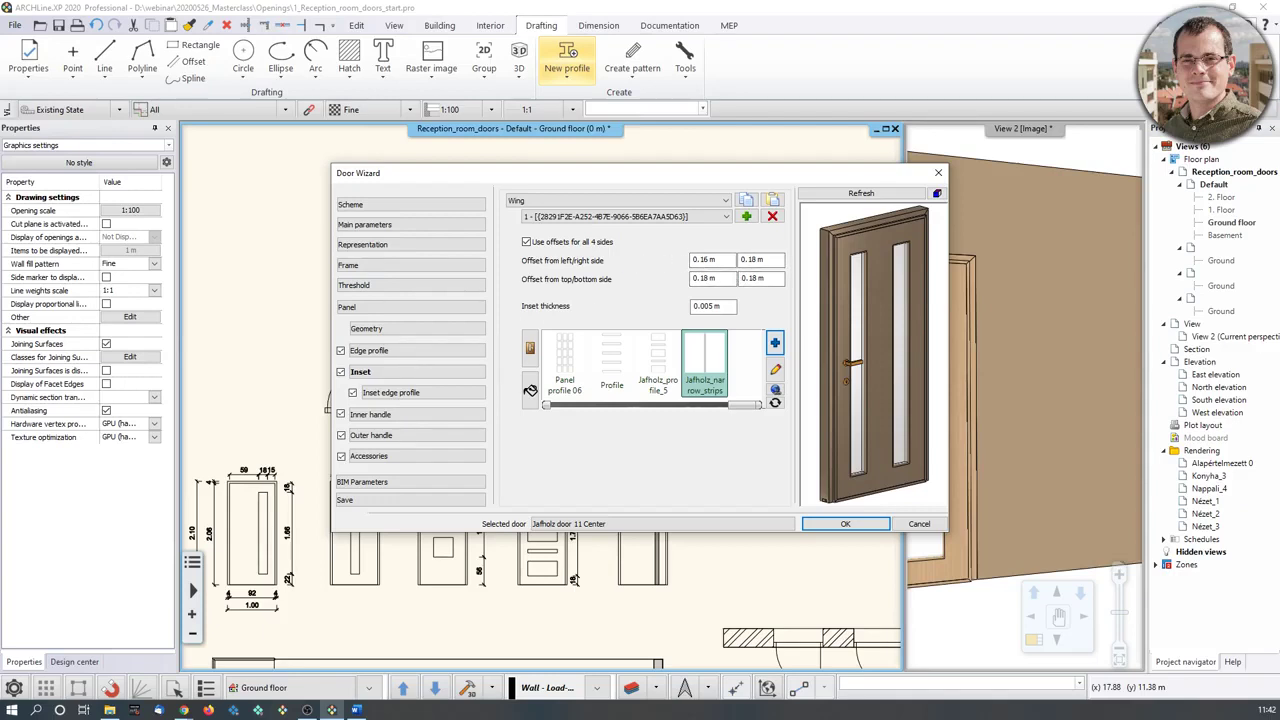
{"action": "double_click", "coordinate": [702, 260]}
{"action": "type", "text": "0.1"}
{"action": "left_click", "coordinate": [781, 260]}
{"action": "left_click", "coordinate": [862, 193]}
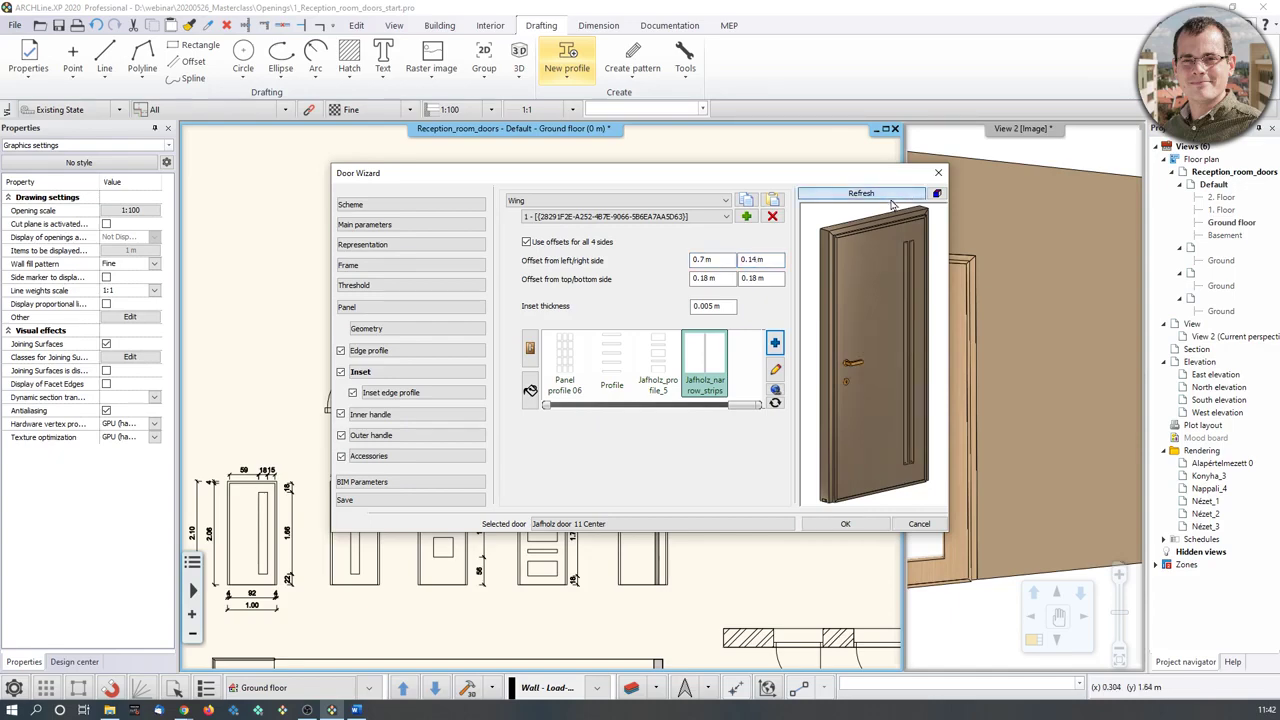
{"action": "scroll", "coordinate": [888, 355], "scroll_direction": "up", "scroll_amount": 5}
{"action": "scroll", "coordinate": [857, 370], "scroll_direction": "down", "scroll_amount": 5}
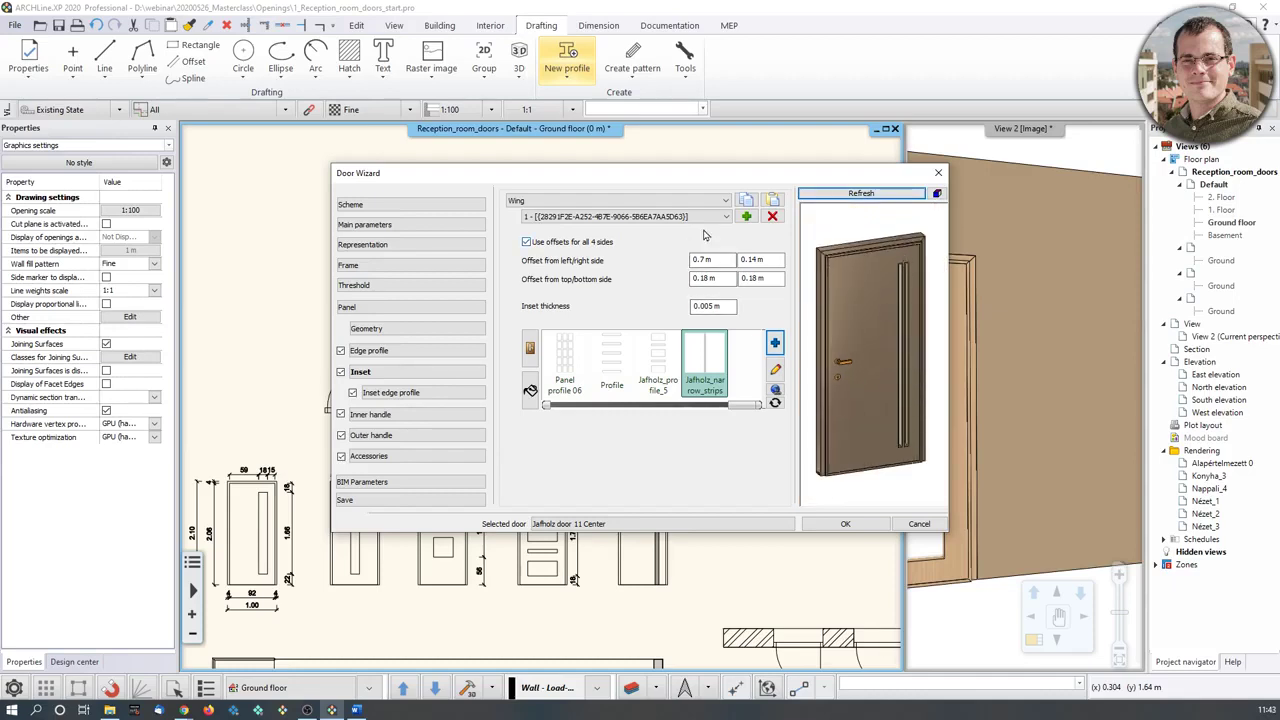
Set the inset's top and bottom offsets to 0.001 m and check the strips in the door preview.
{"action": "left_click", "coordinate": [705, 278]}
{"action": "type", "text": "00"}
{"action": "key", "text": "Tab"}
{"action": "left_click_drag", "start_coordinate": [884, 338], "coordinate": [875, 357]}
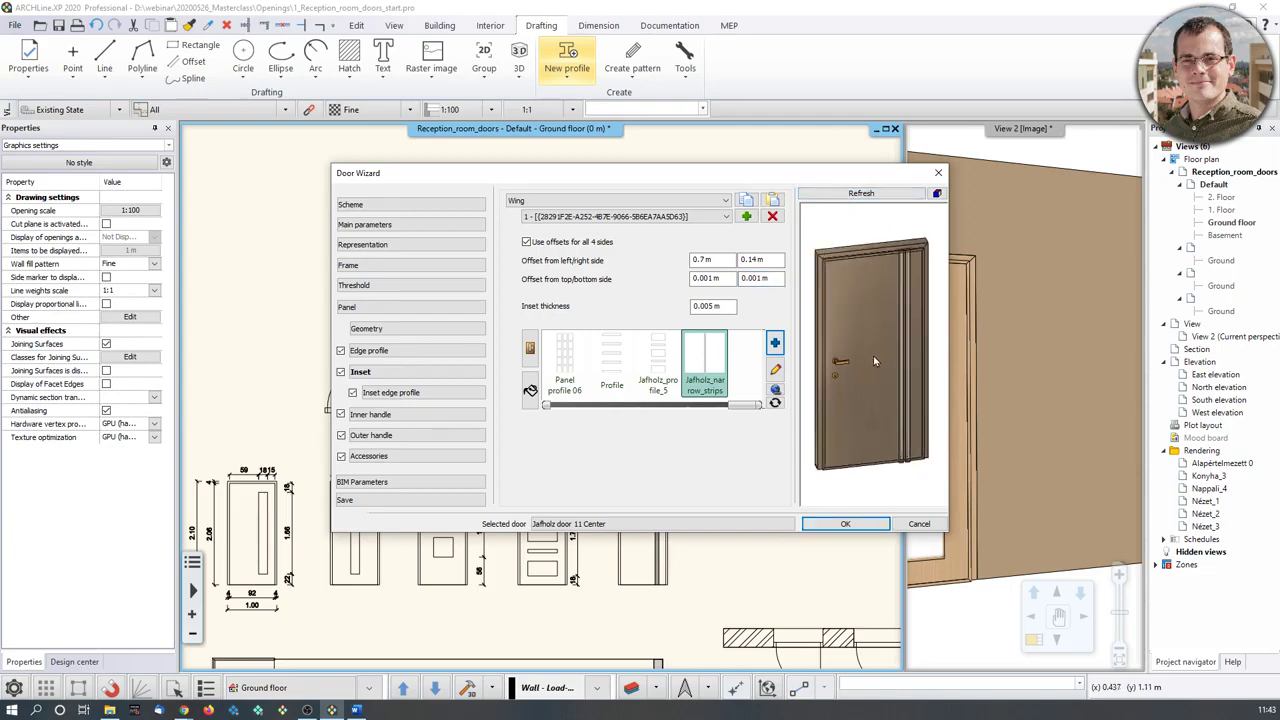
{"action": "scroll", "coordinate": [875, 356], "scroll_direction": "up", "scroll_amount": 3}
{"action": "middle_click_drag", "start_coordinate": [900, 265], "coordinate": [882, 348]}
{"action": "scroll", "coordinate": [897, 326], "scroll_direction": "down", "scroll_amount": 4}
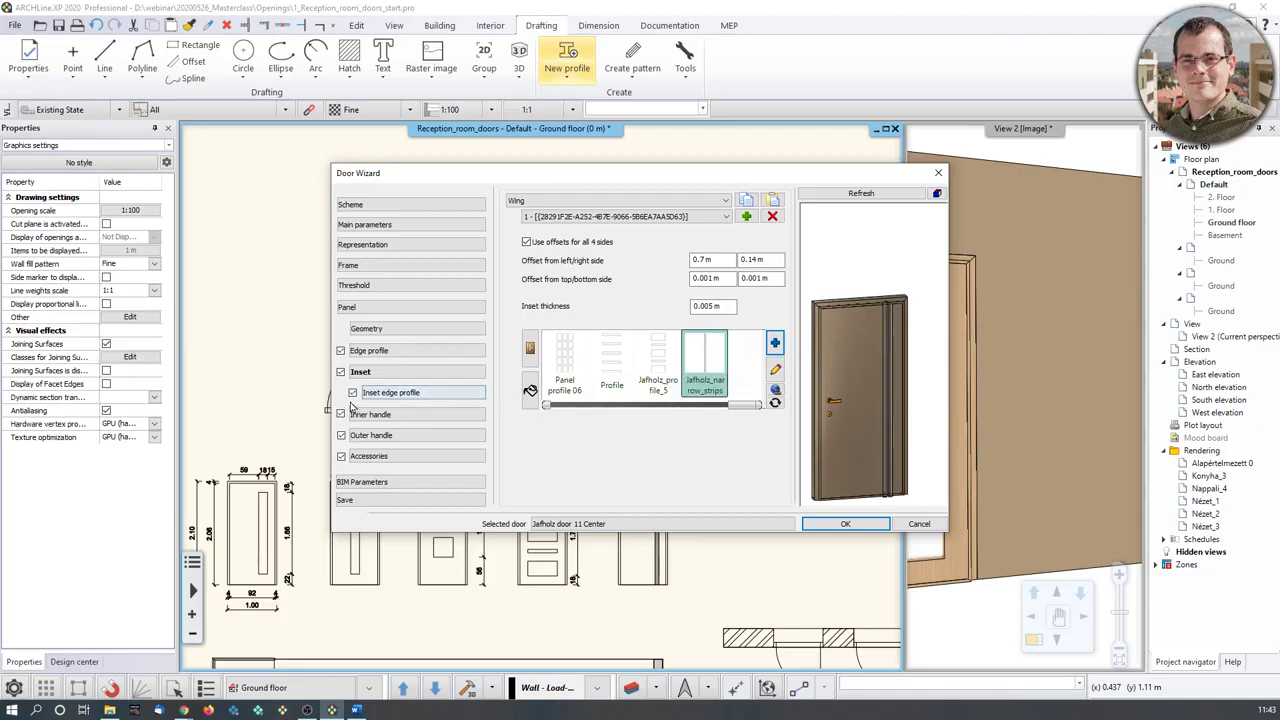
Turn off the inset edge profile around the narrow strips.
{"action": "scroll", "coordinate": [884, 336], "scroll_direction": "up", "scroll_amount": 5}
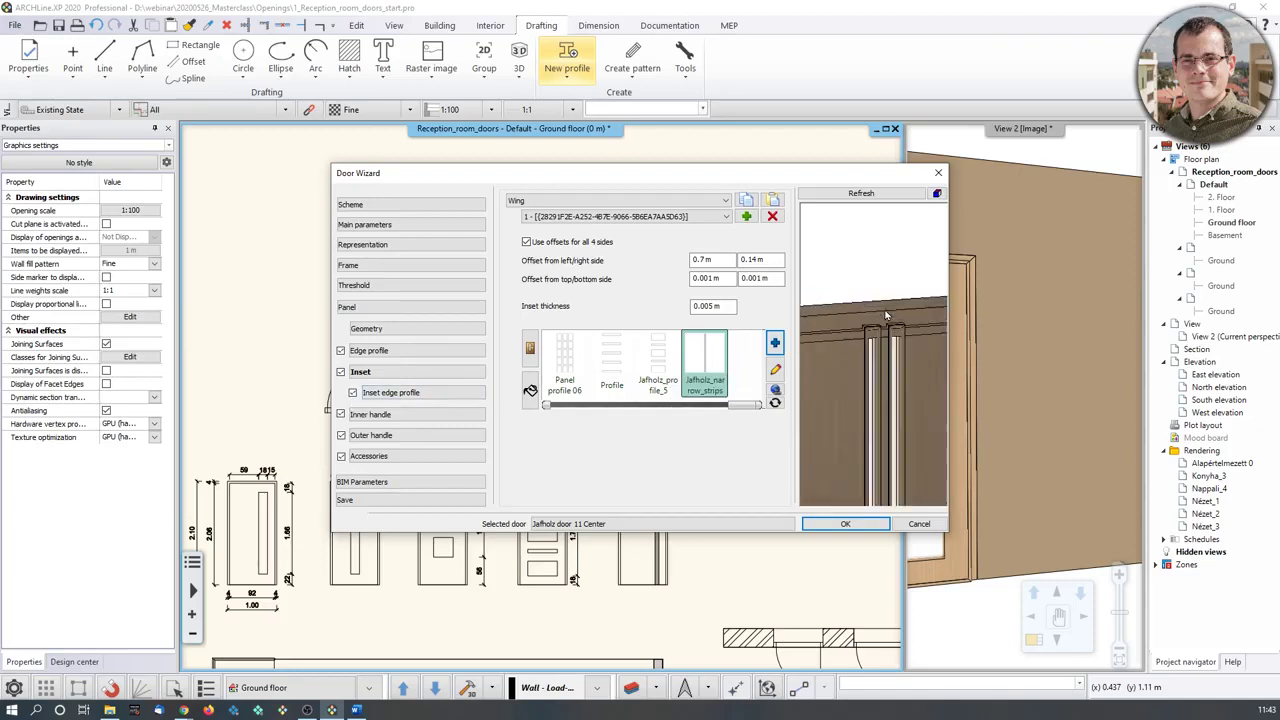
{"action": "left_click", "coordinate": [353, 393]}
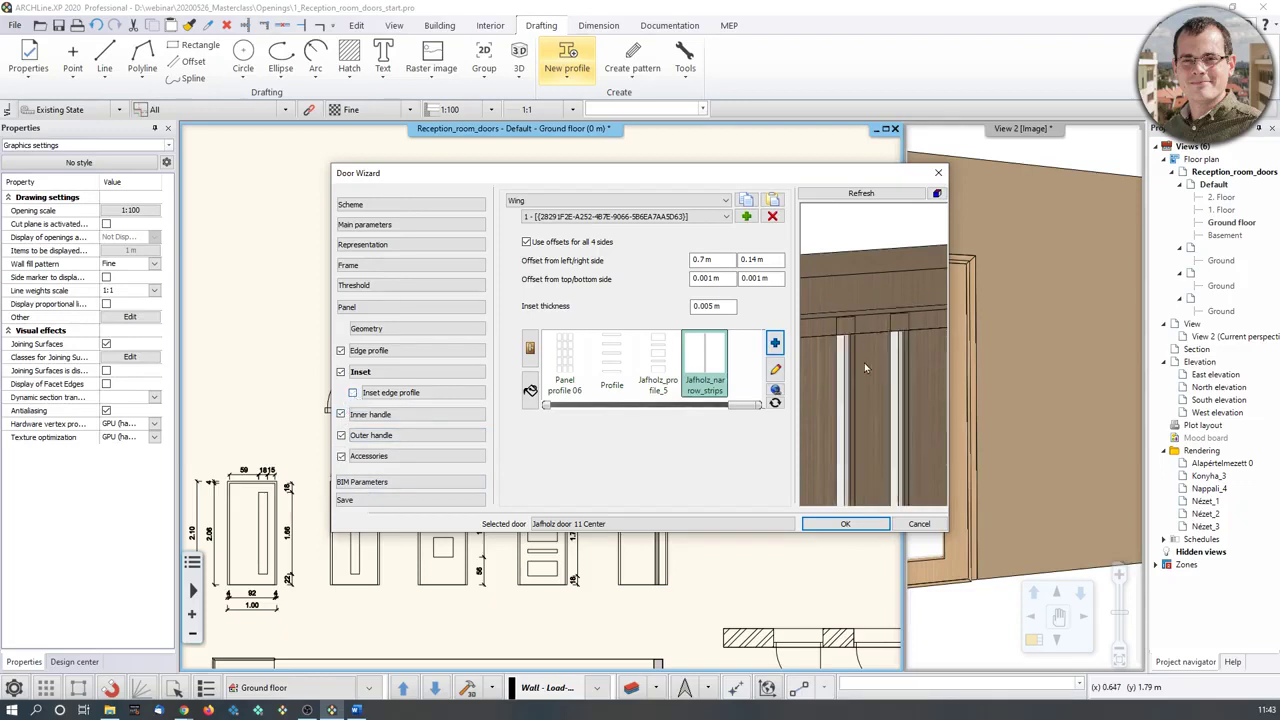
{"action": "scroll", "coordinate": [864, 368], "scroll_direction": "down", "scroll_amount": 3}
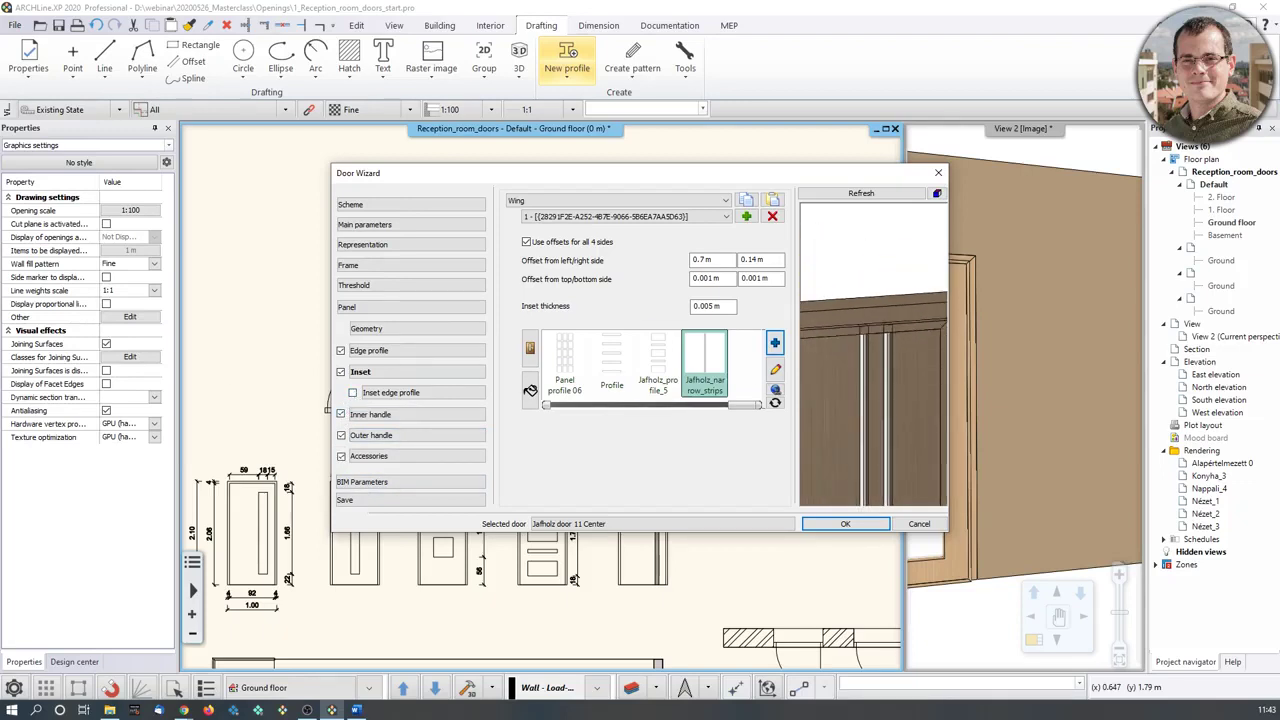
Set the inset thickness of the narrow strips to 0.03 m and refresh the door preview.
{"action": "left_click", "coordinate": [709, 306]}
{"action": "key", "text": "BackSpace"}
{"action": "key", "text": "Delete"}
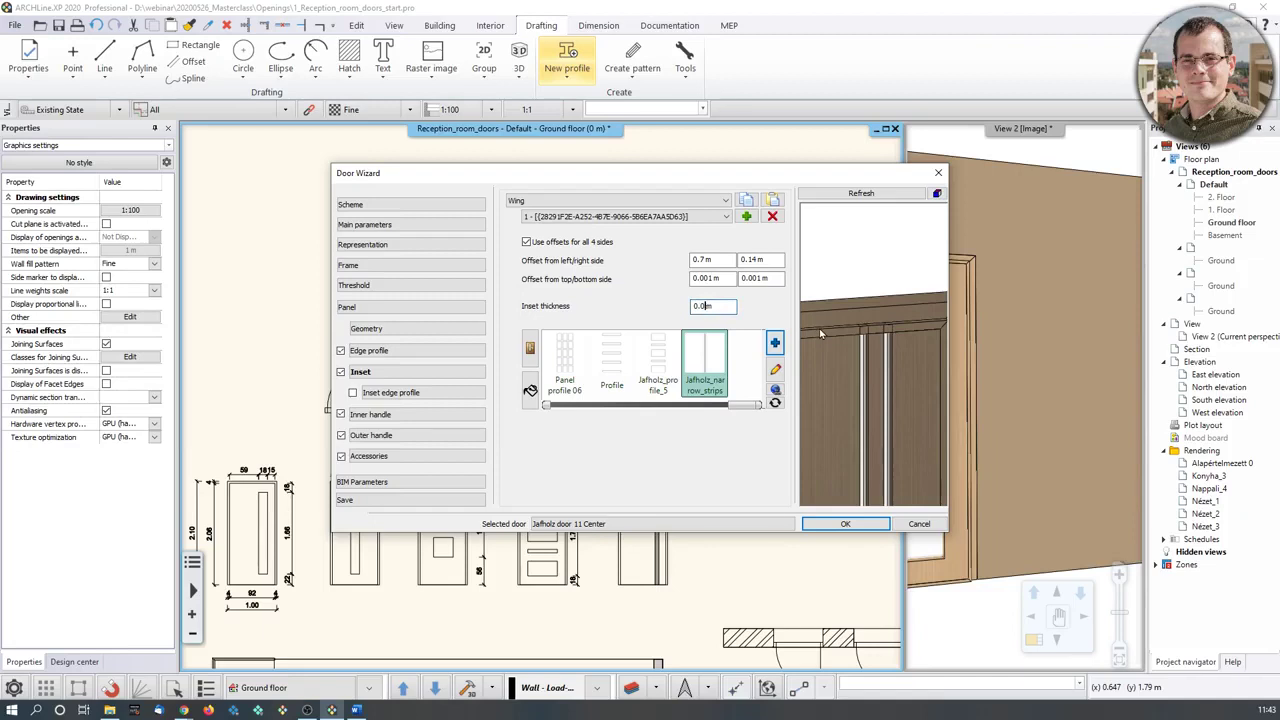
{"action": "type", "text": "3"}
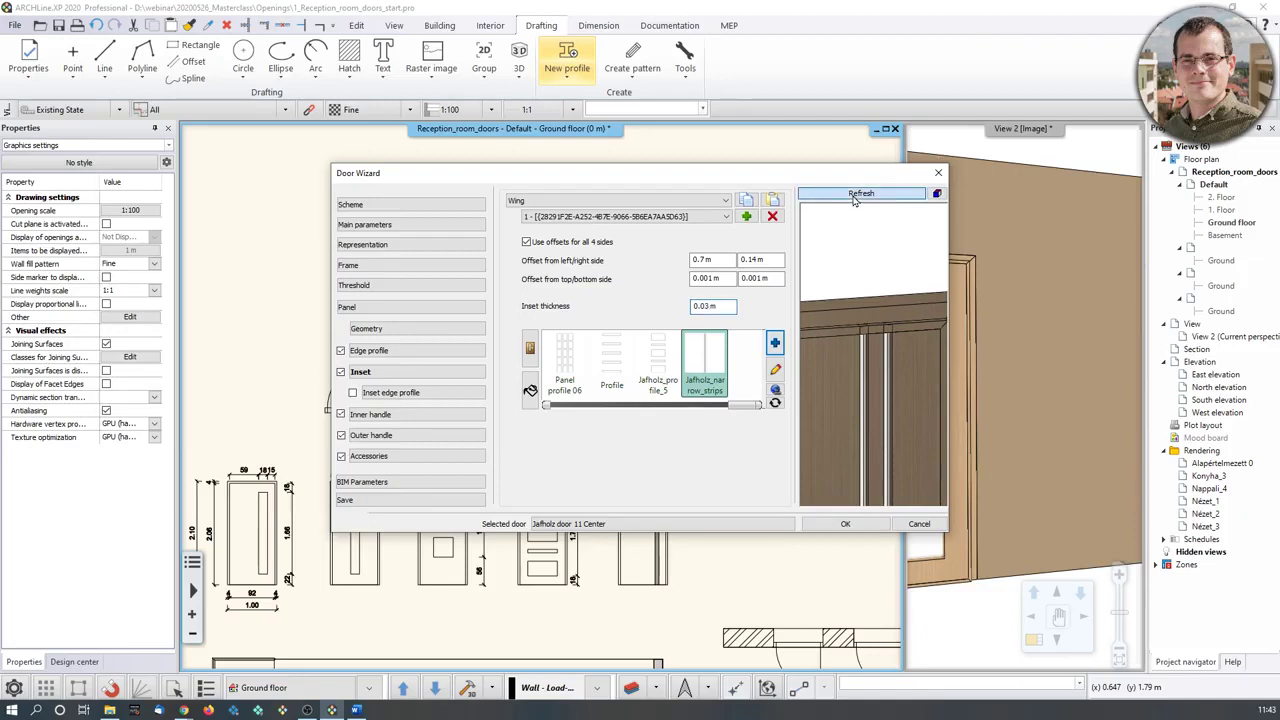
{"action": "left_click", "coordinate": [878, 192]}
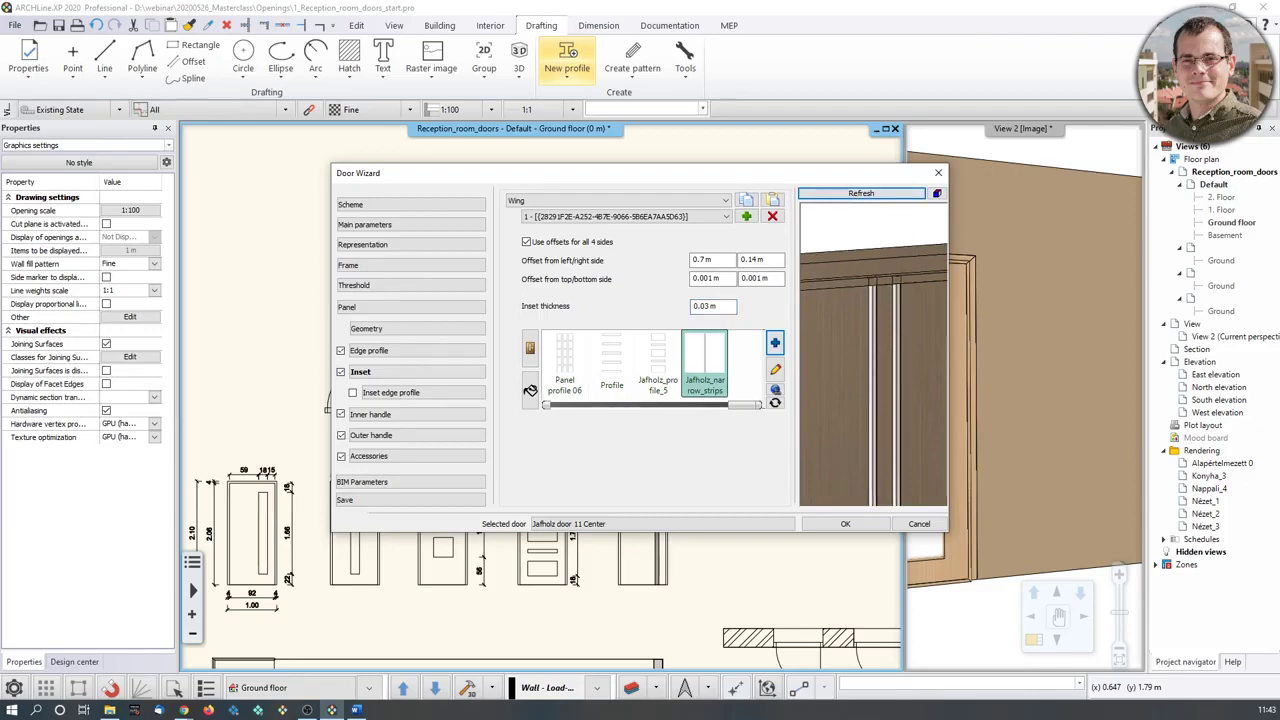
Apply the Copper_red material to the narrow strip inset and check the whole door in the preview.
{"action": "left_click", "coordinate": [531, 390]}
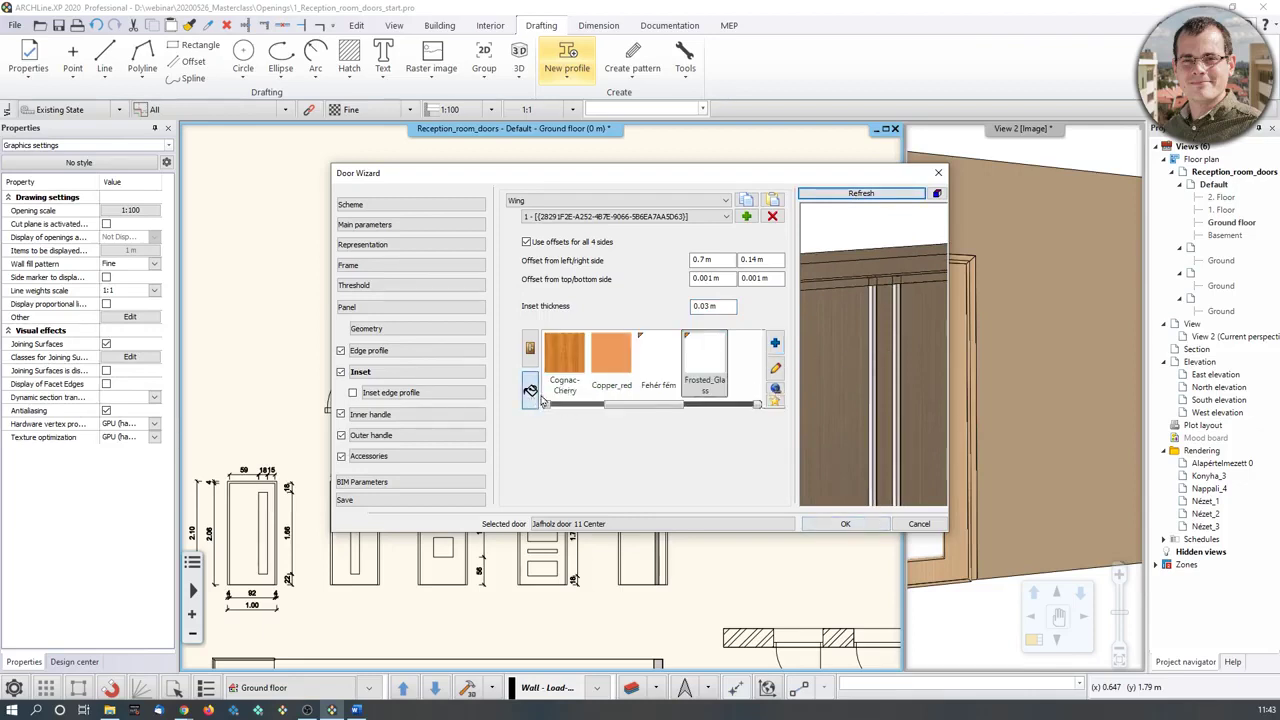
{"action": "left_click", "coordinate": [611, 358]}
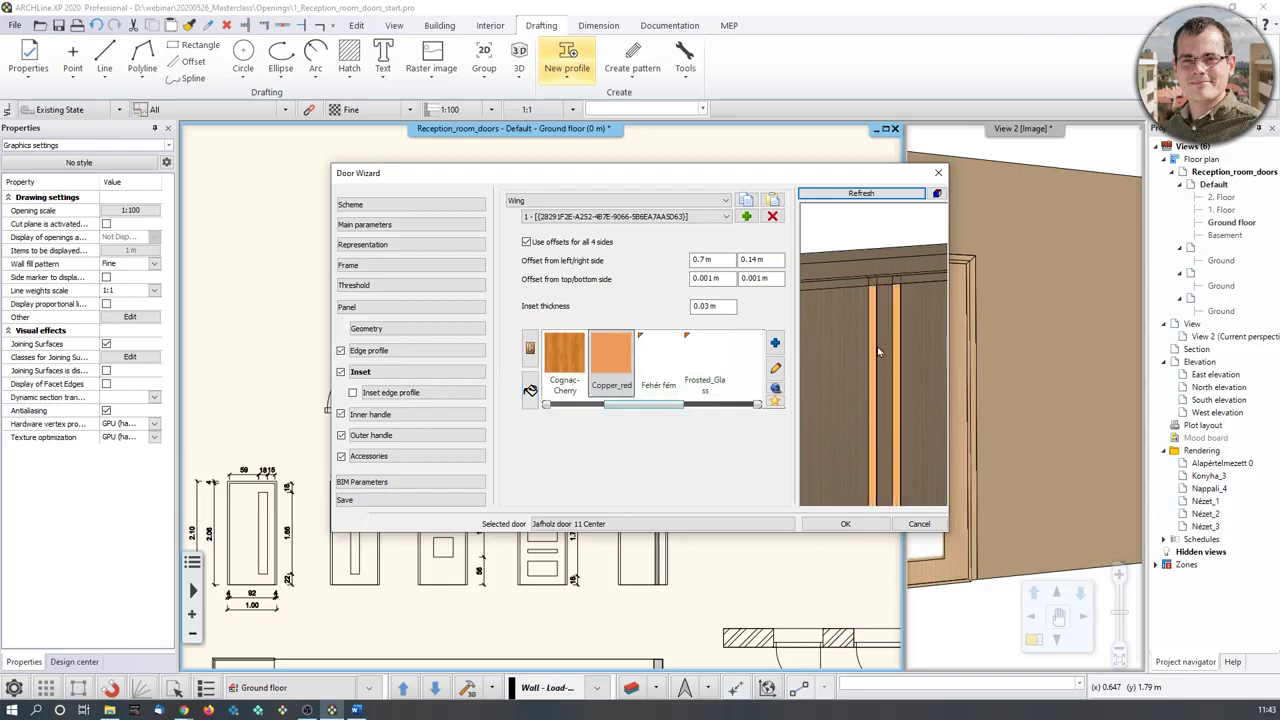
{"action": "mouse_move", "coordinate": [878, 351]}
{"action": "left_mouse_down"}
{"action": "mouse_move", "coordinate": [858, 350]}
{"action": "mouse_move", "coordinate": [889, 350]}
{"action": "left_mouse_up"}
{"action": "scroll", "coordinate": [874, 355], "scroll_direction": "down", "scroll_amount": 3}
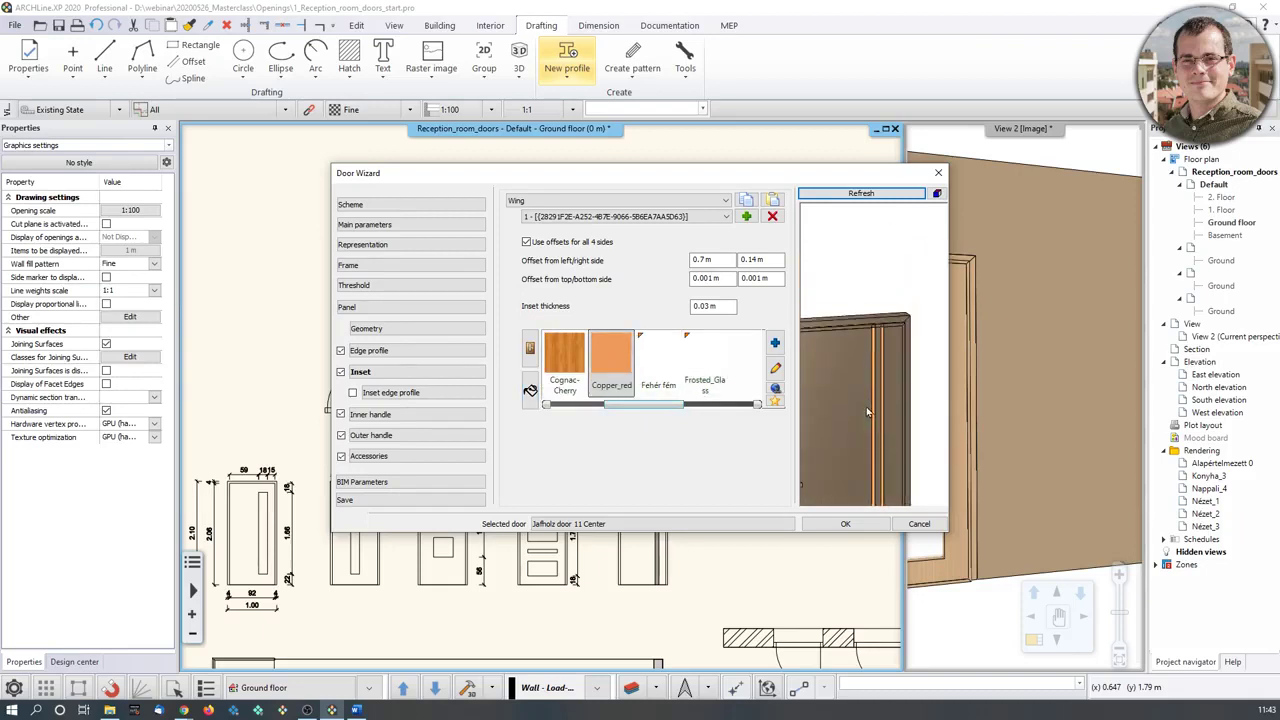
{"action": "scroll", "coordinate": [775, 394], "scroll_direction": "down", "scroll_amount": 3}
{"action": "scroll", "coordinate": [867, 369], "scroll_direction": "down", "scroll_amount": 3}
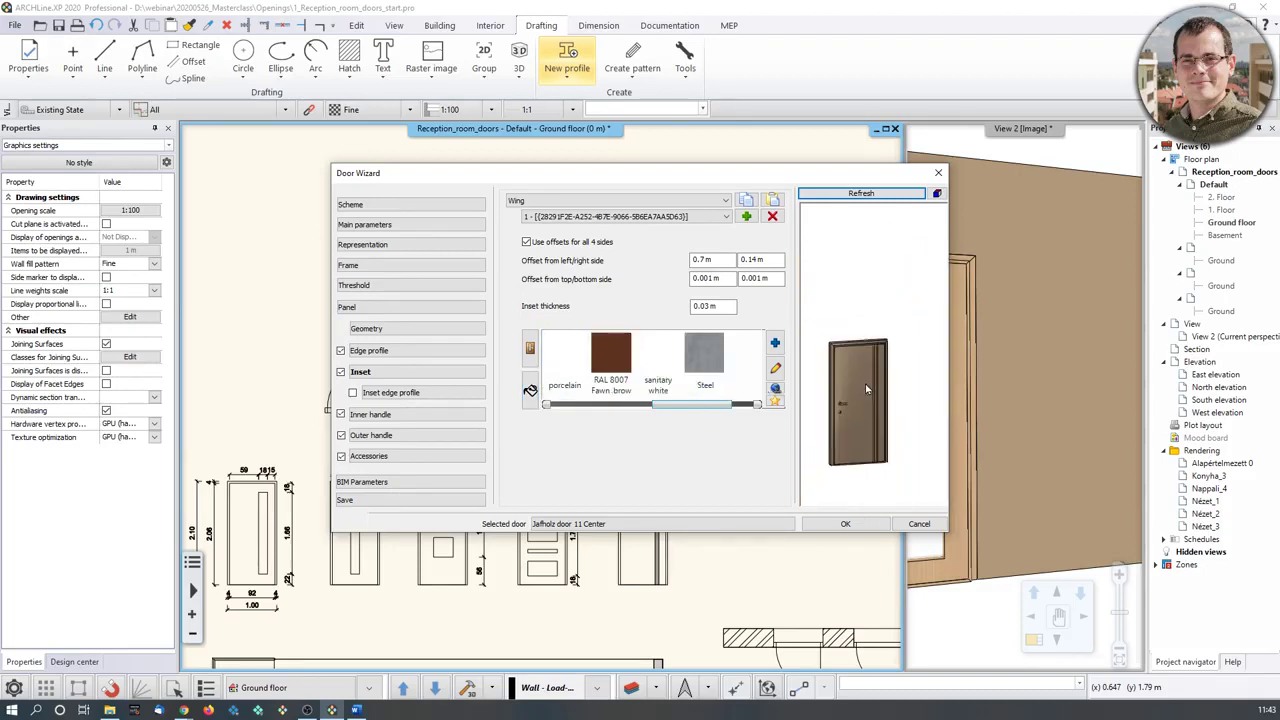
{"action": "middle_click_drag", "start_coordinate": [865, 385], "coordinate": [876, 340]}
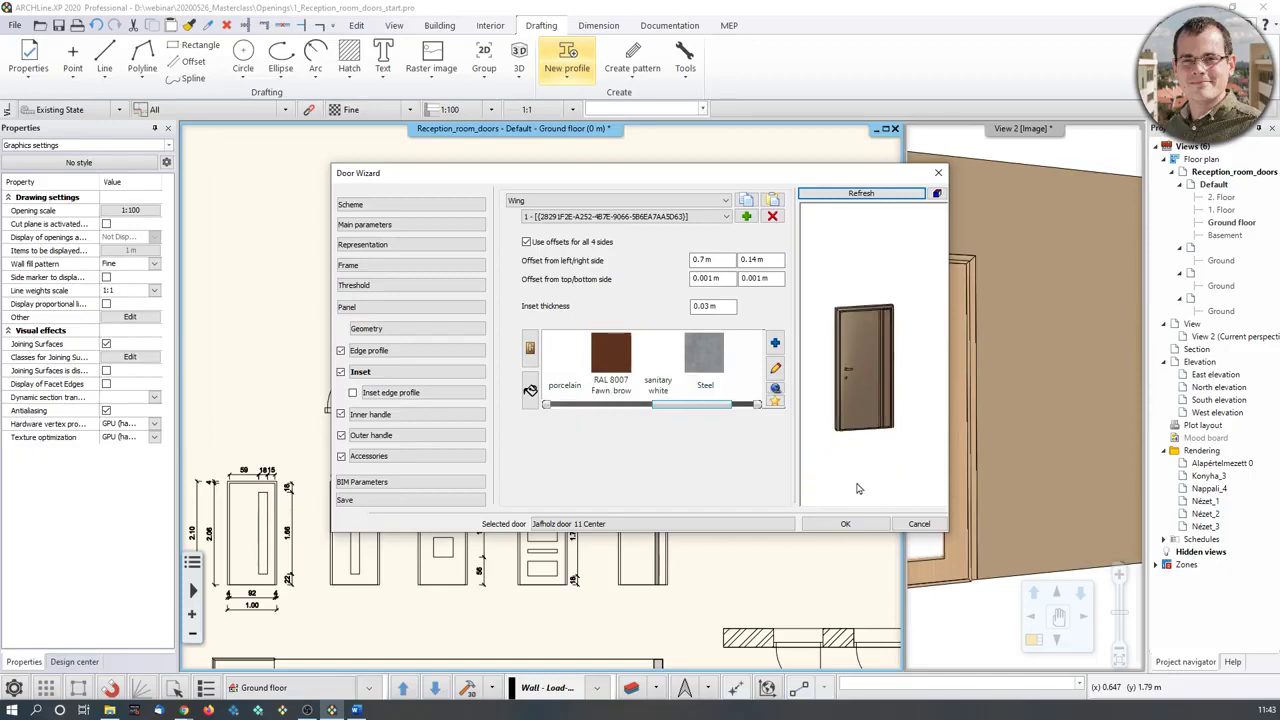
Save the door to the library as "Jafholz door 11 Narrow_strips" and accept the door settings.
{"action": "left_click", "coordinate": [360, 503]}
{"action": "left_click", "coordinate": [609, 306]}
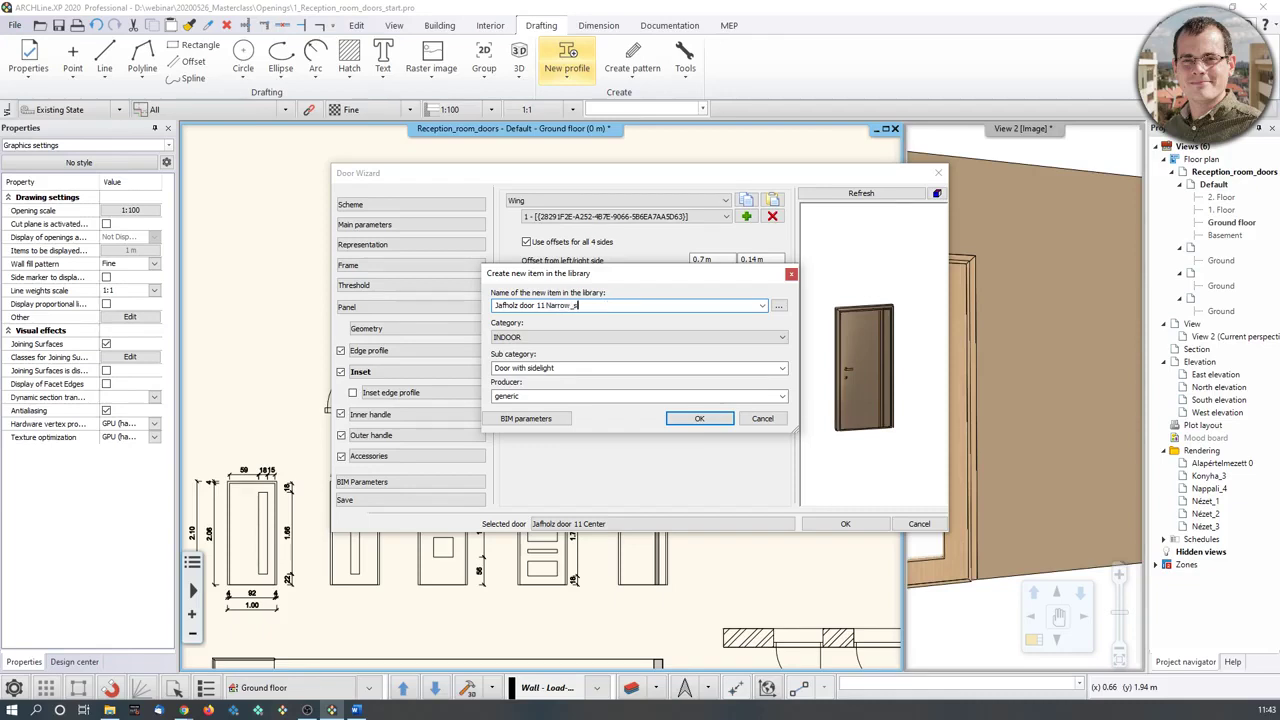
{"action": "left_click", "coordinate": [699, 418]}
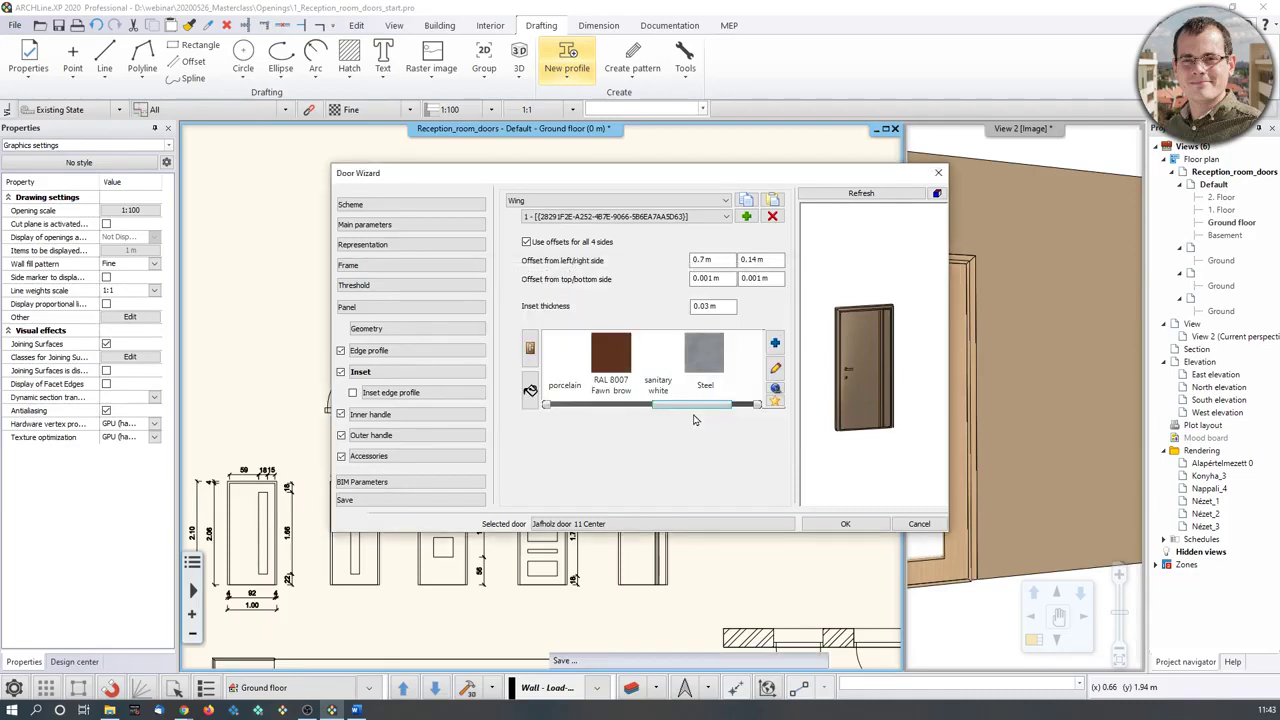
{"action": "left_click", "coordinate": [845, 524]}
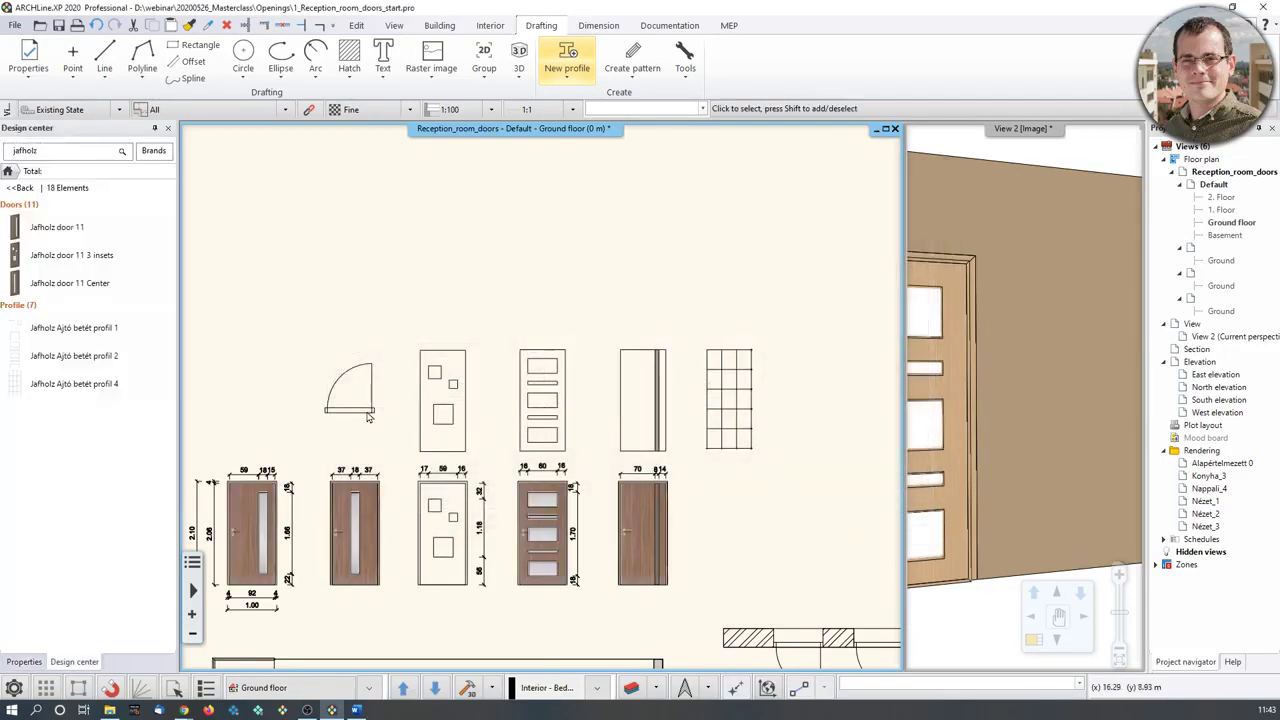
{"action": "left_click", "coordinate": [350, 408]}
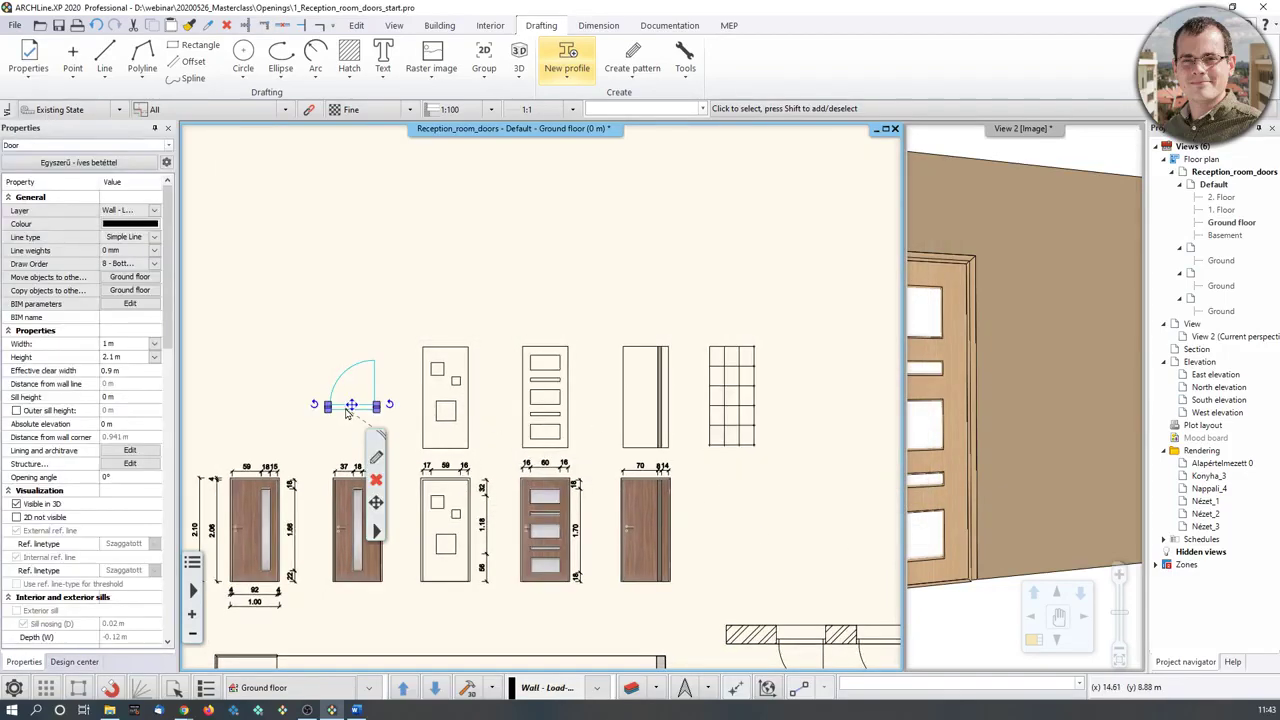
{"action": "right_click", "coordinate": [358, 416]}
{"action": "scroll", "coordinate": [700, 343], "scroll_direction": "down", "scroll_amount": 4}
{"action": "middle_click_drag", "start_coordinate": [703, 494], "coordinate": [720, 366]}
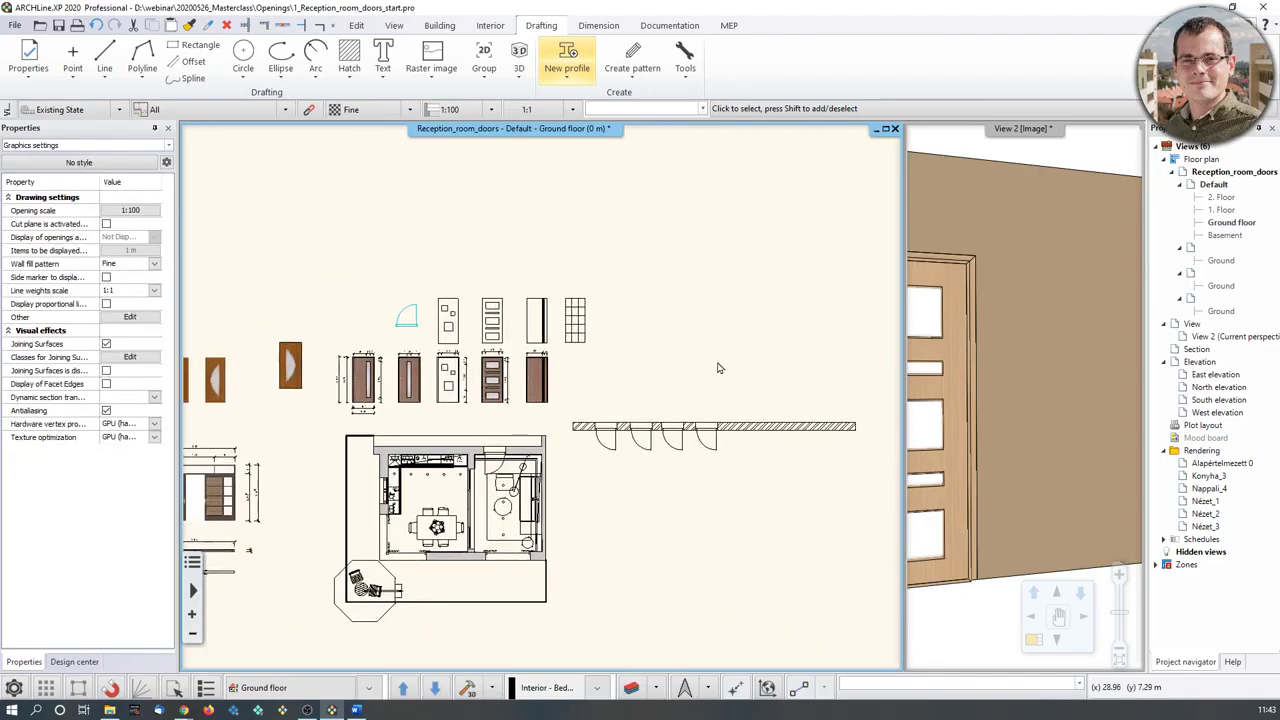
{"action": "key", "text": "Escape"}
Place Jafholz door 11 Narrow_strips in the wall beyond the fourth door, about 7.93 m from the wall corner, and choose its swing corner.
{"action": "left_click", "coordinate": [20, 204]}
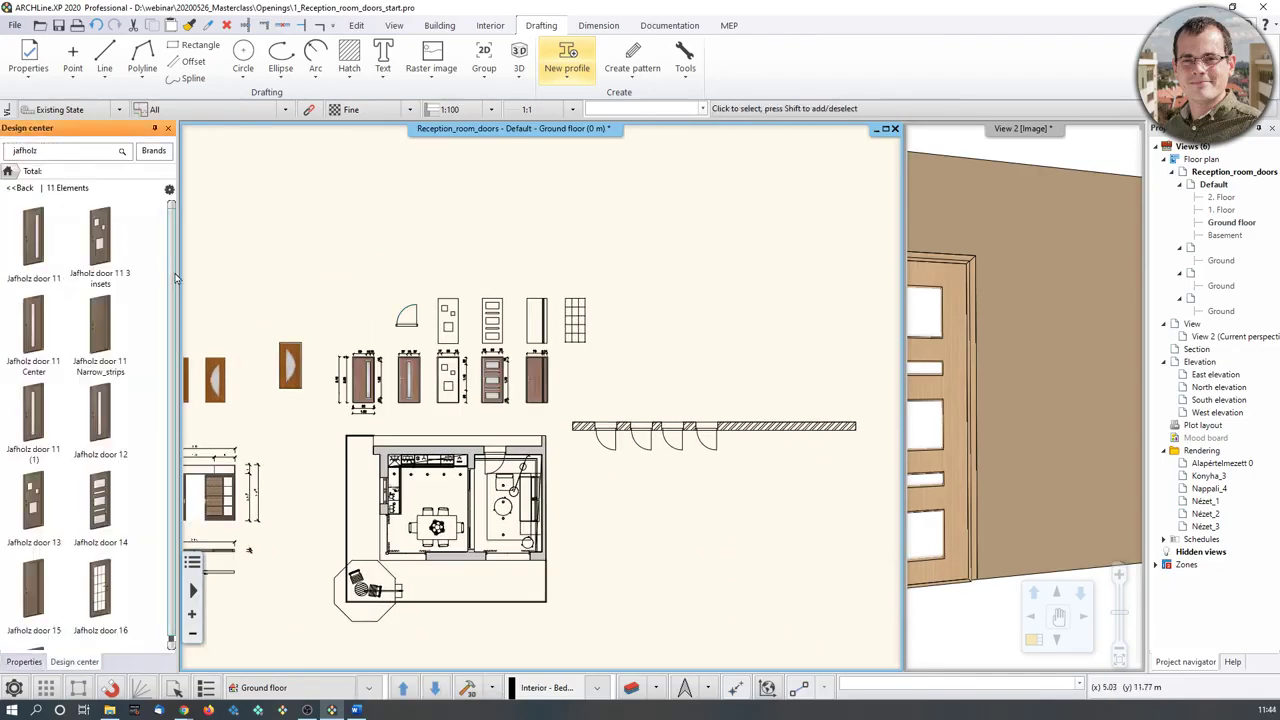
{"action": "scroll", "coordinate": [130, 500], "scroll_direction": "down", "scroll_amount": 1}
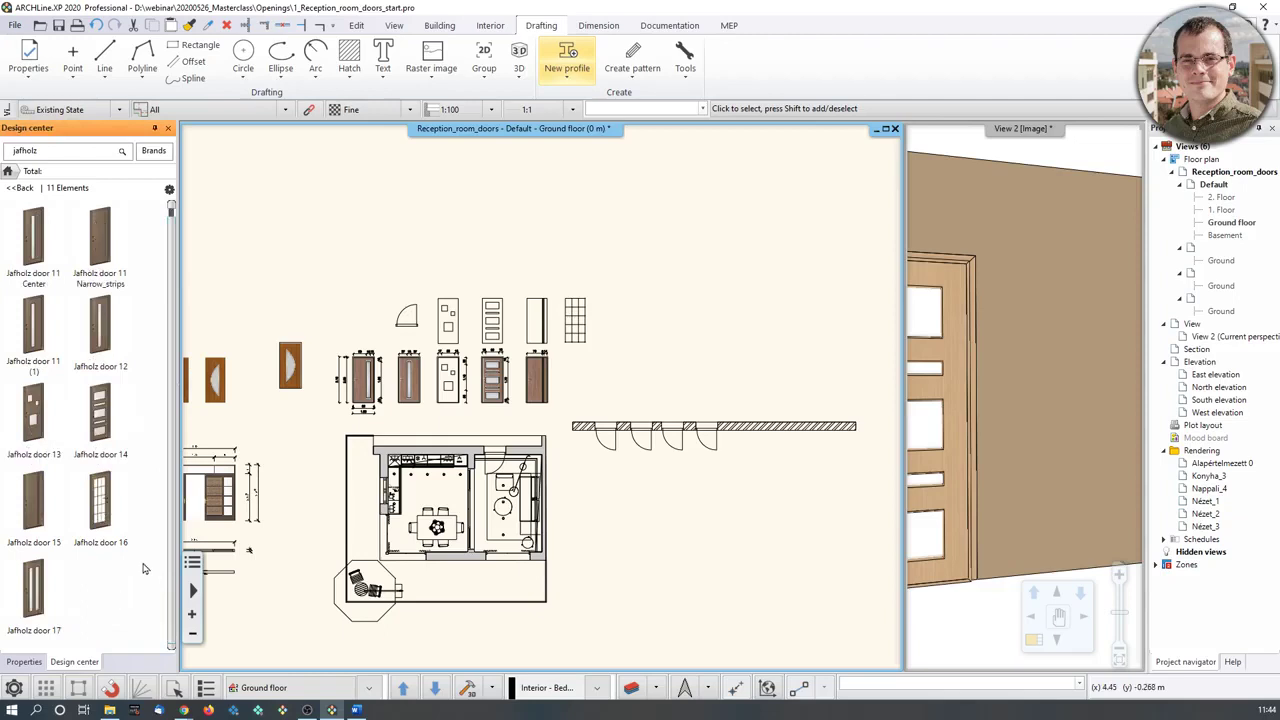
{"action": "left_click_drag", "start_coordinate": [97, 250], "coordinate": [733, 427]}
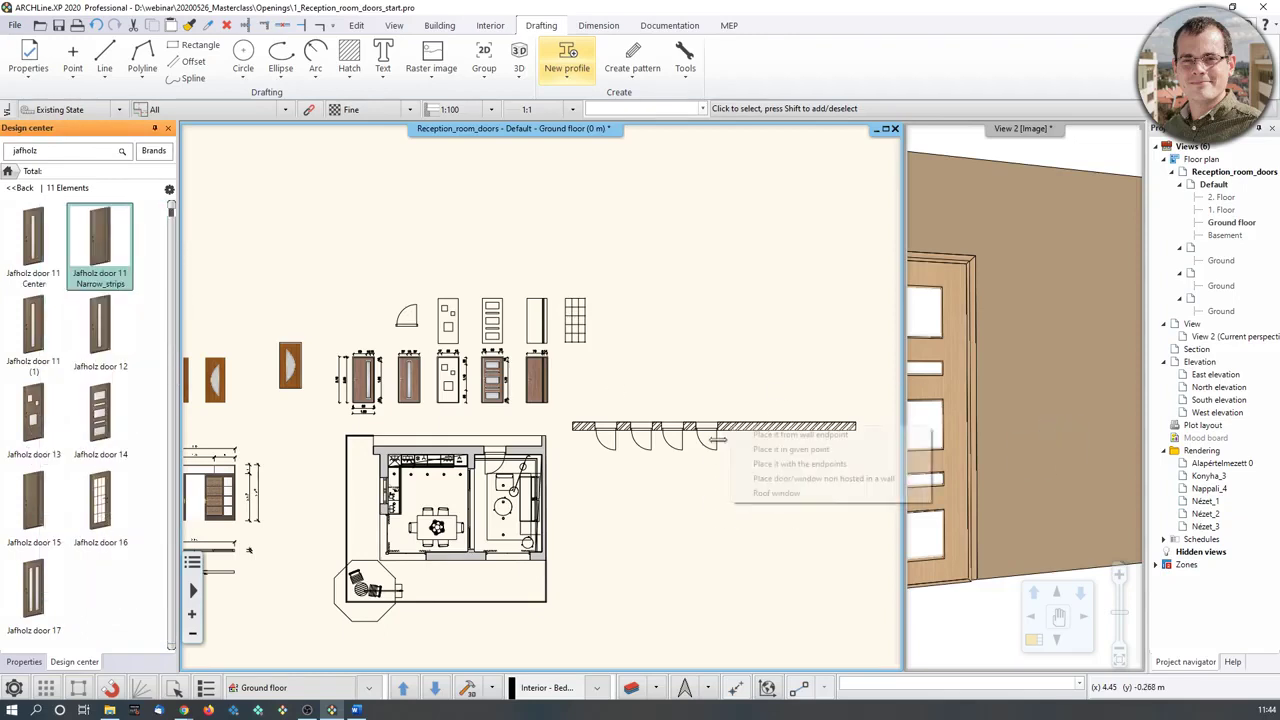
{"action": "left_click", "coordinate": [783, 435]}
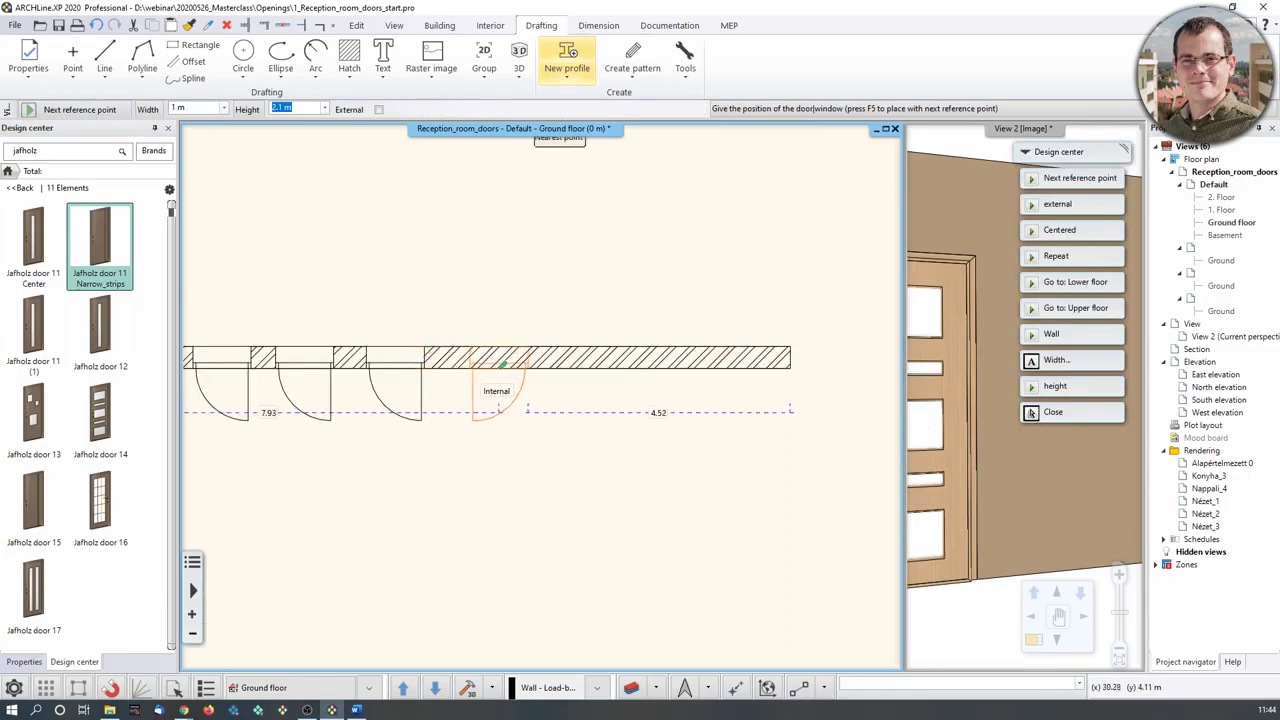
{"action": "left_click", "coordinate": [502, 365]}
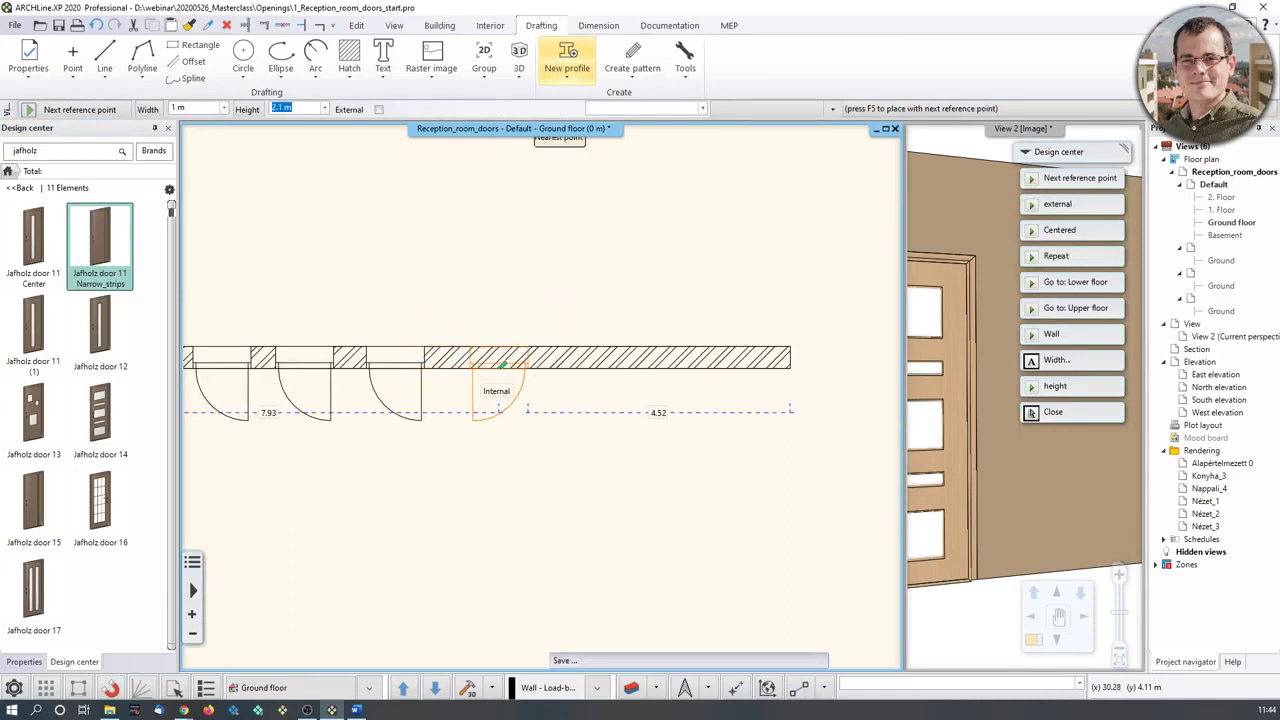
{"action": "left_click", "coordinate": [500, 365]}
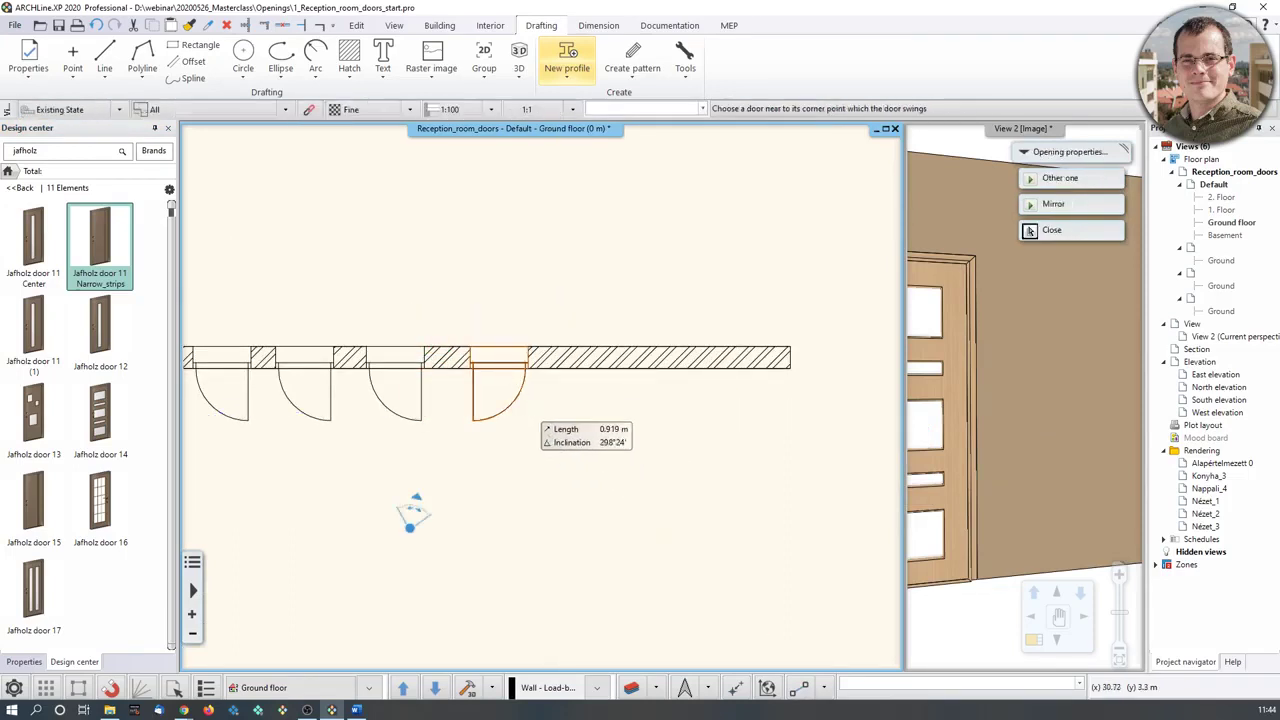
{"action": "left_click", "coordinate": [470, 369]}
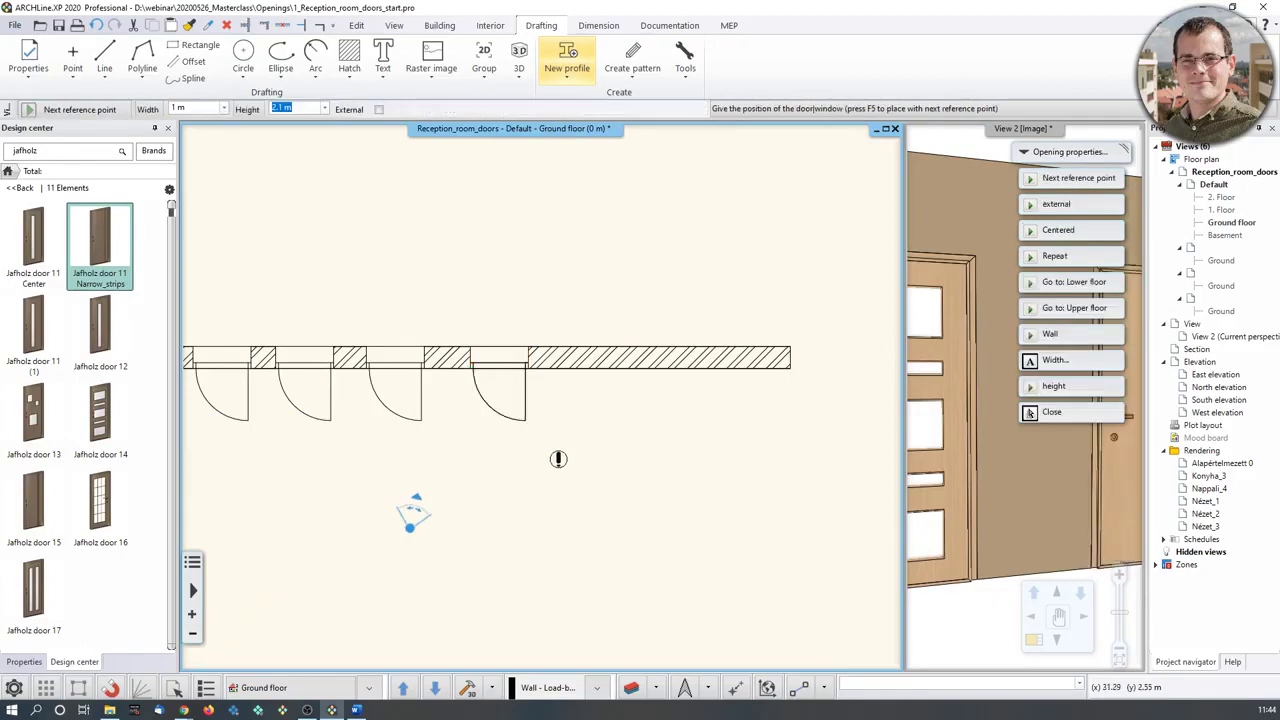
{"action": "key", "text": "Escape"}
Flip the newly placed narrow strip door so that it opens toward the opposite side of the wall.
{"action": "middle_click_drag", "start_coordinate": [1018, 446], "coordinate": [968, 446]}
{"action": "scroll", "coordinate": [971, 446], "scroll_direction": "down", "scroll_amount": 2}
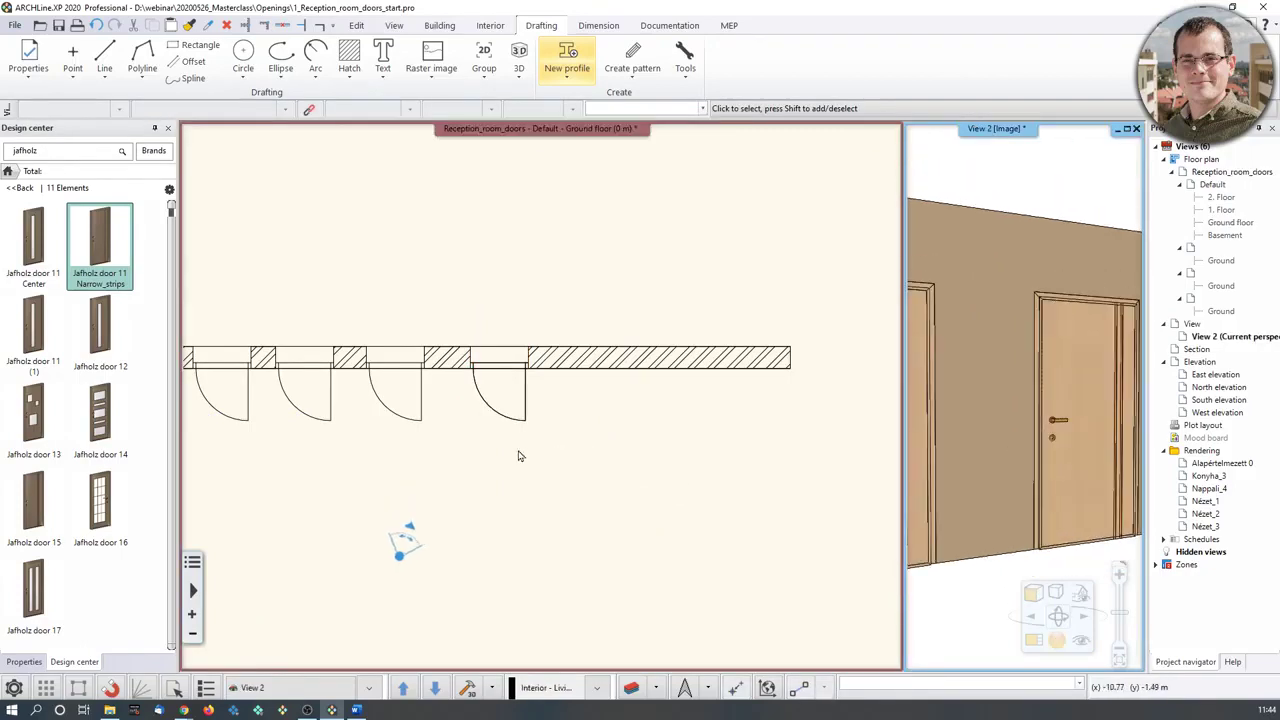
{"action": "left_click", "coordinate": [511, 423]}
{"action": "left_click", "coordinate": [510, 423]}
{"action": "scroll", "coordinate": [490, 410], "scroll_direction": "up", "scroll_amount": 5}
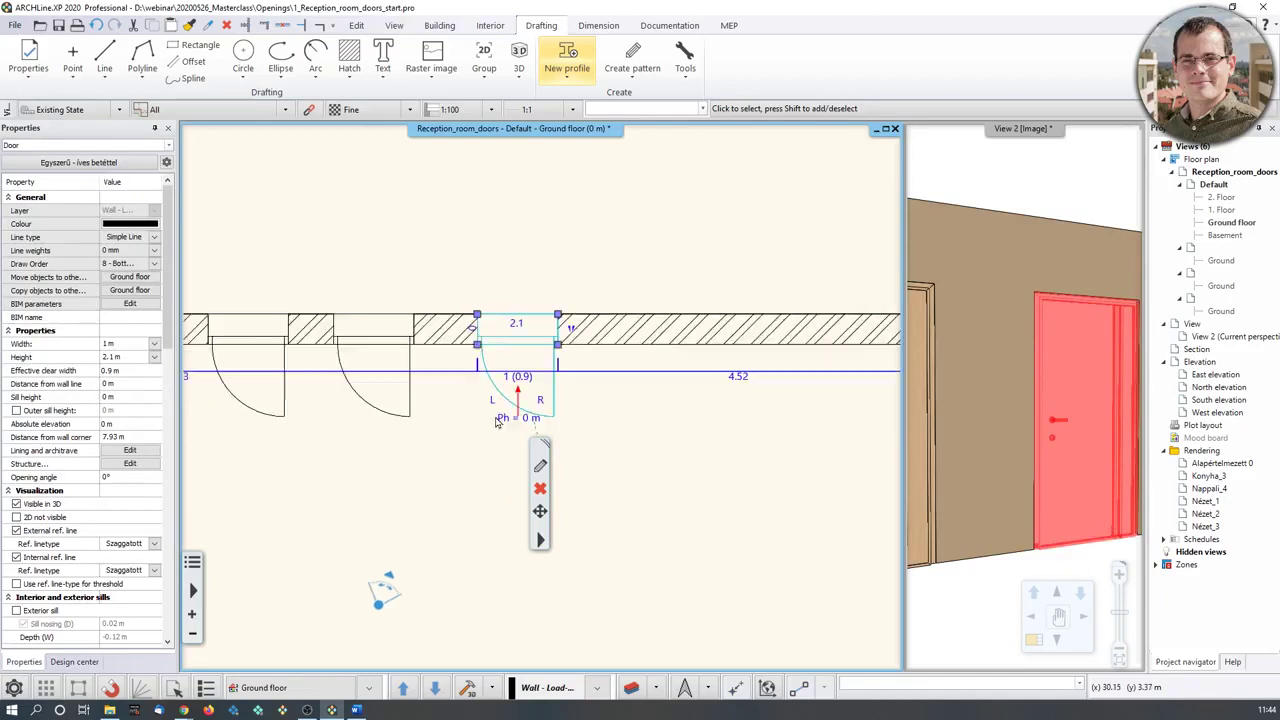
{"action": "middle_click_drag", "start_coordinate": [562, 452], "coordinate": [519, 407]}
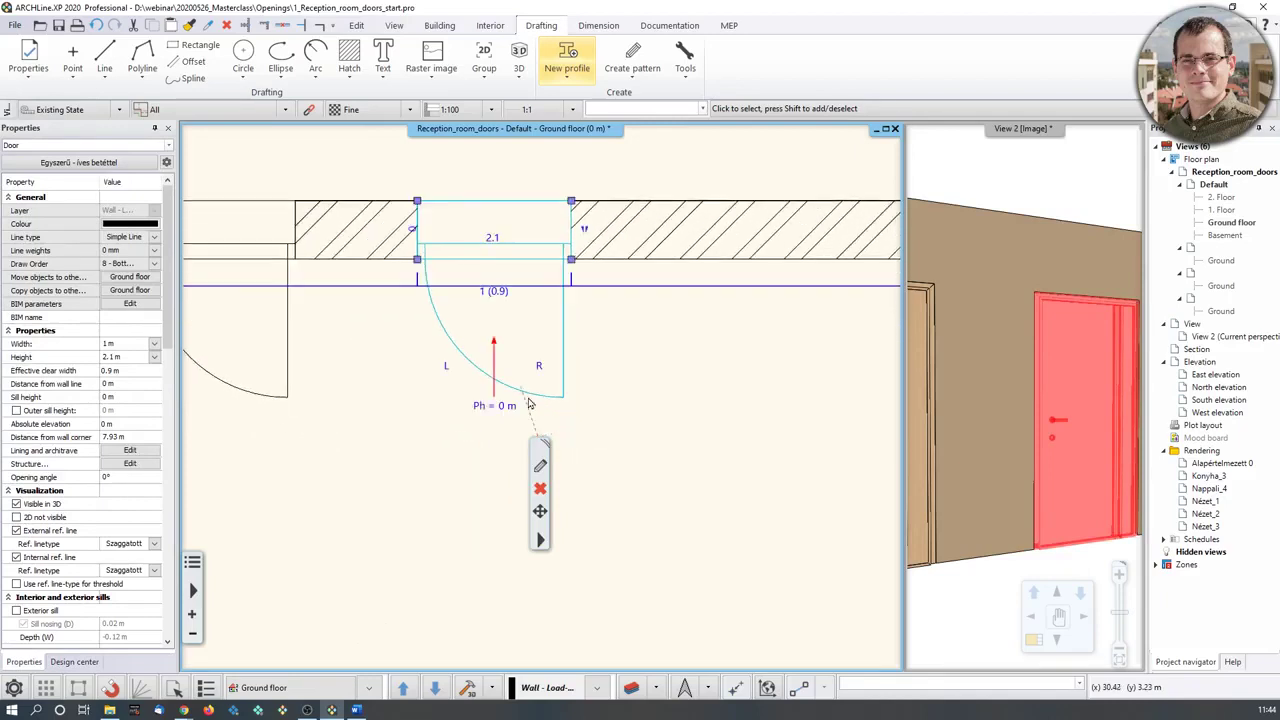
{"action": "left_click", "coordinate": [585, 229]}
{"action": "left_click", "coordinate": [660, 276]}
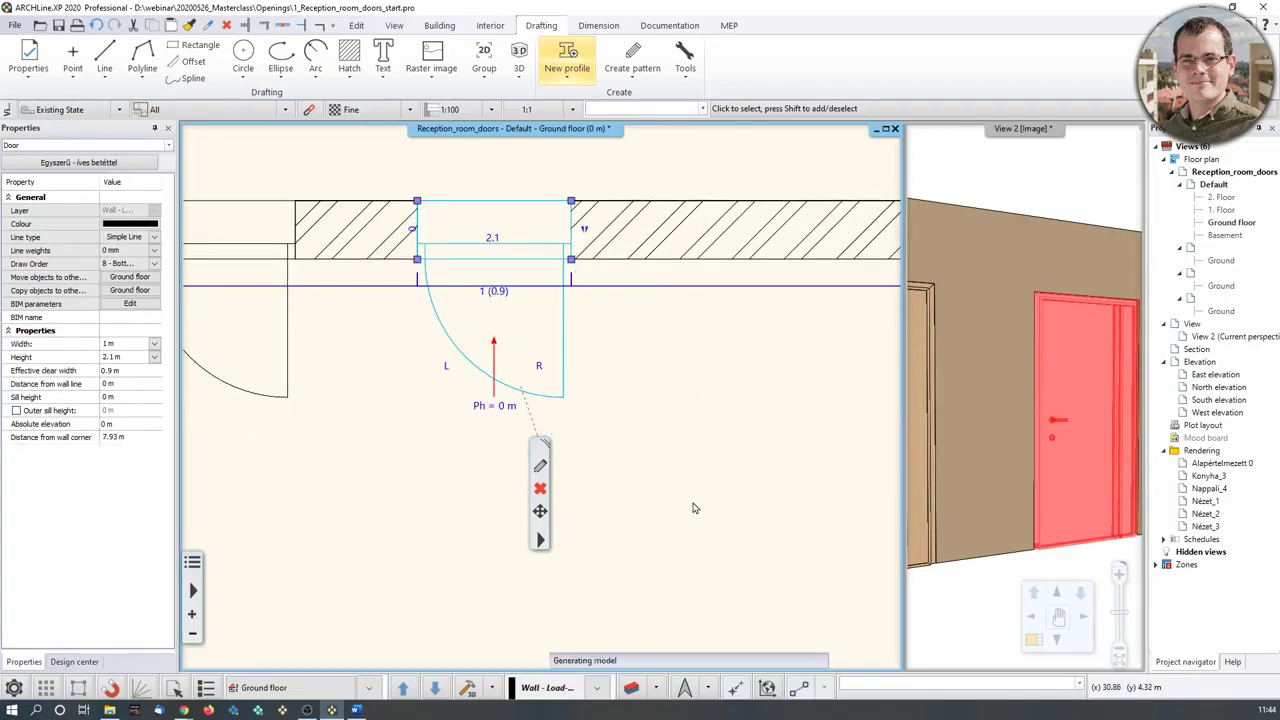
Examine the dimensioned elevation and plan of the double sliding door on the ground floor drawing.
{"action": "scroll", "coordinate": [640, 465], "scroll_direction": "down", "scroll_amount": 6}
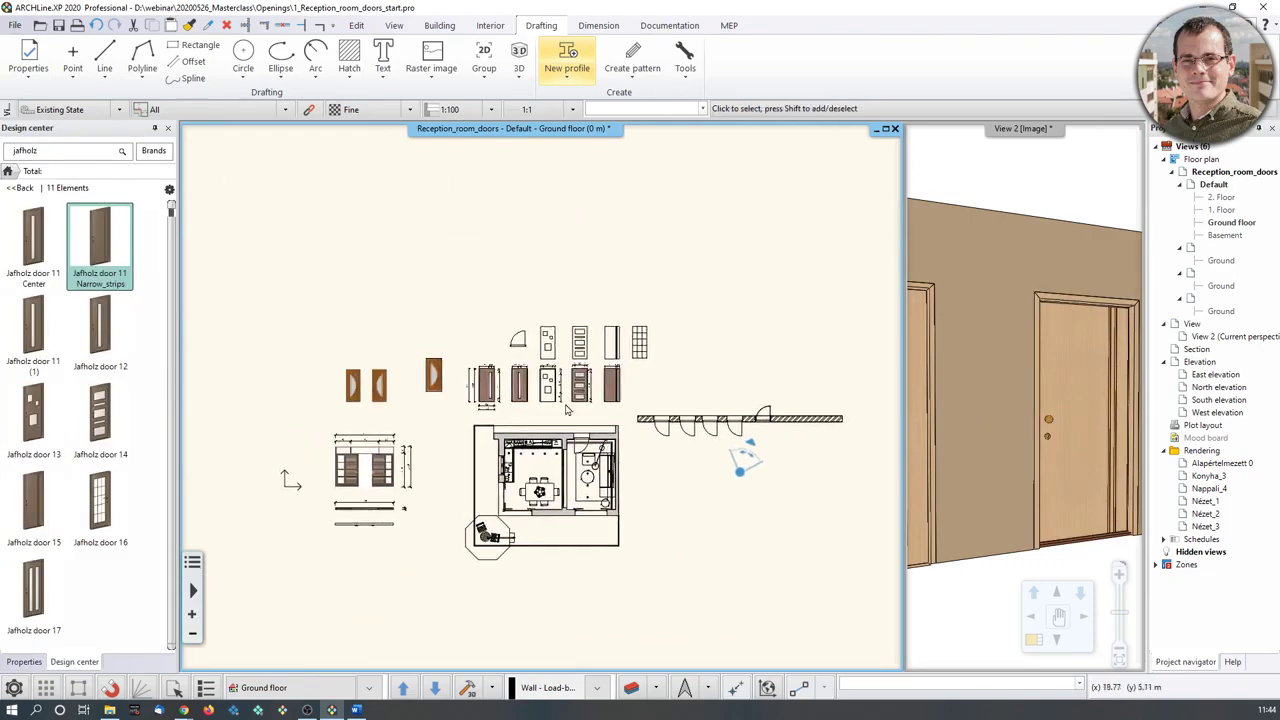
{"action": "scroll", "coordinate": [455, 418], "scroll_direction": "up", "scroll_amount": 3}
{"action": "scroll", "coordinate": [455, 418], "scroll_direction": "up", "scroll_amount": 4}
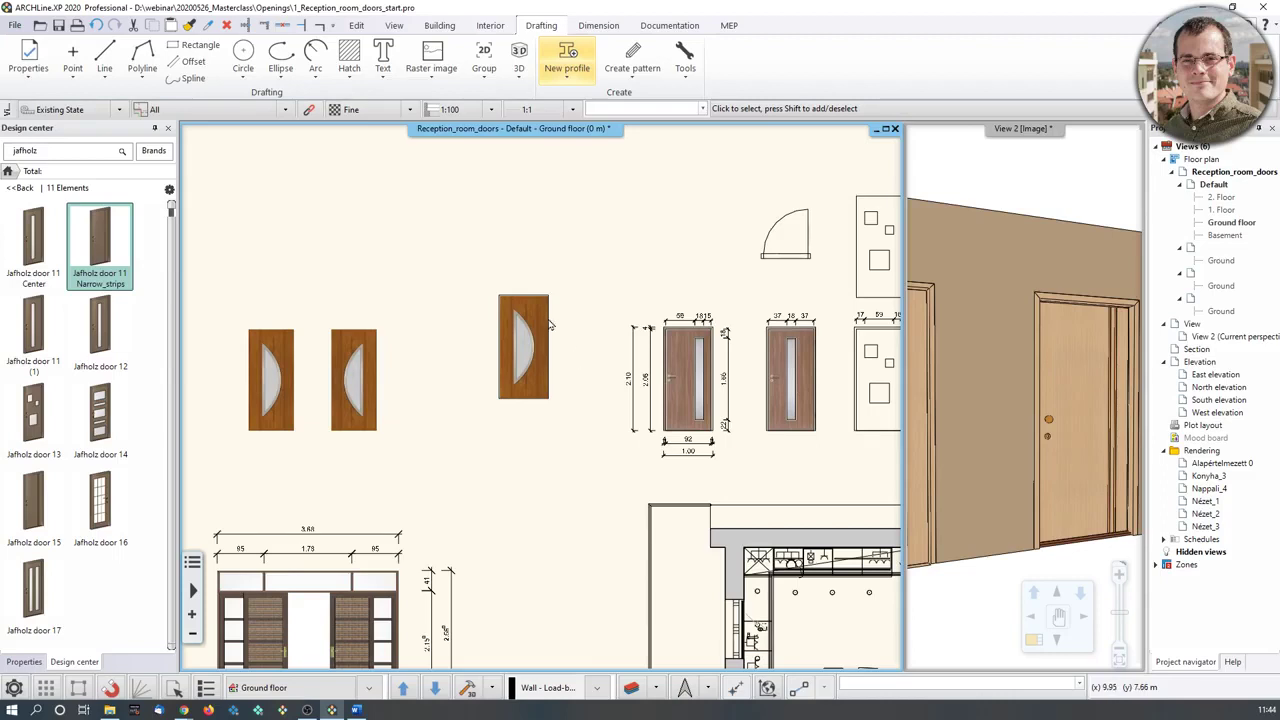
{"action": "middle_click_drag", "start_coordinate": [570, 413], "coordinate": [694, 269]}
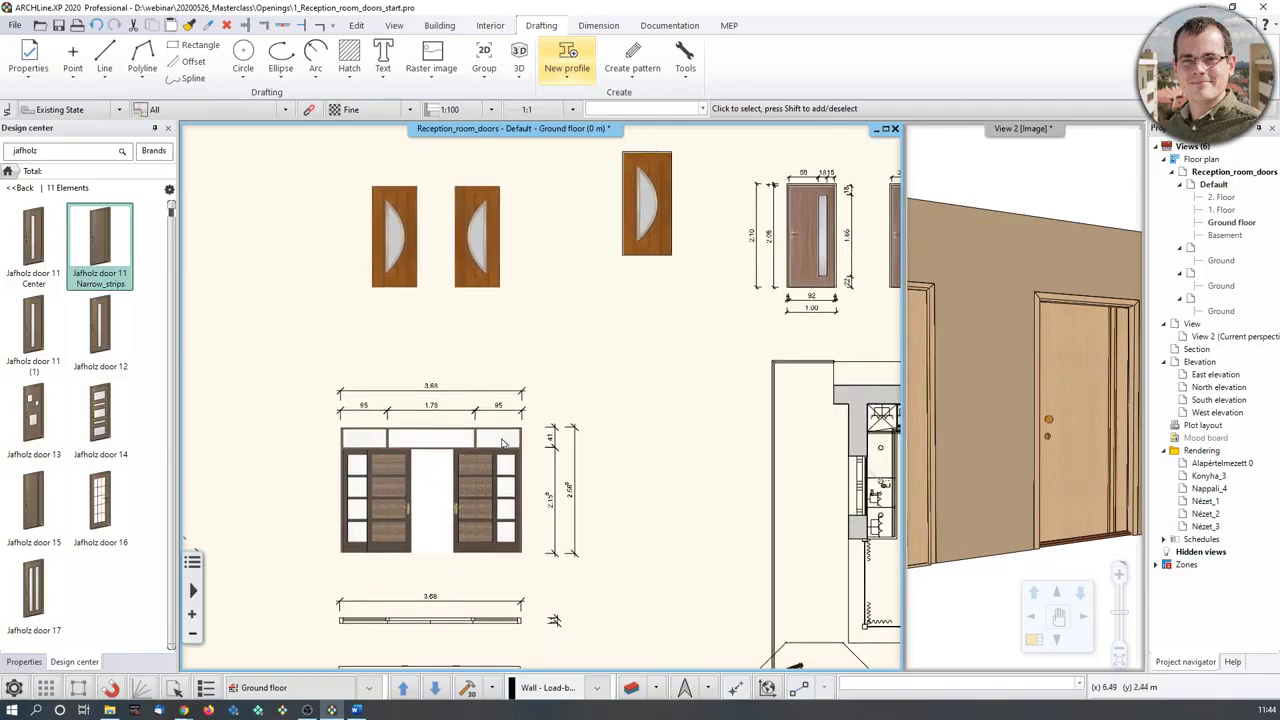
{"action": "middle_click_drag", "start_coordinate": [449, 502], "coordinate": [467, 450]}
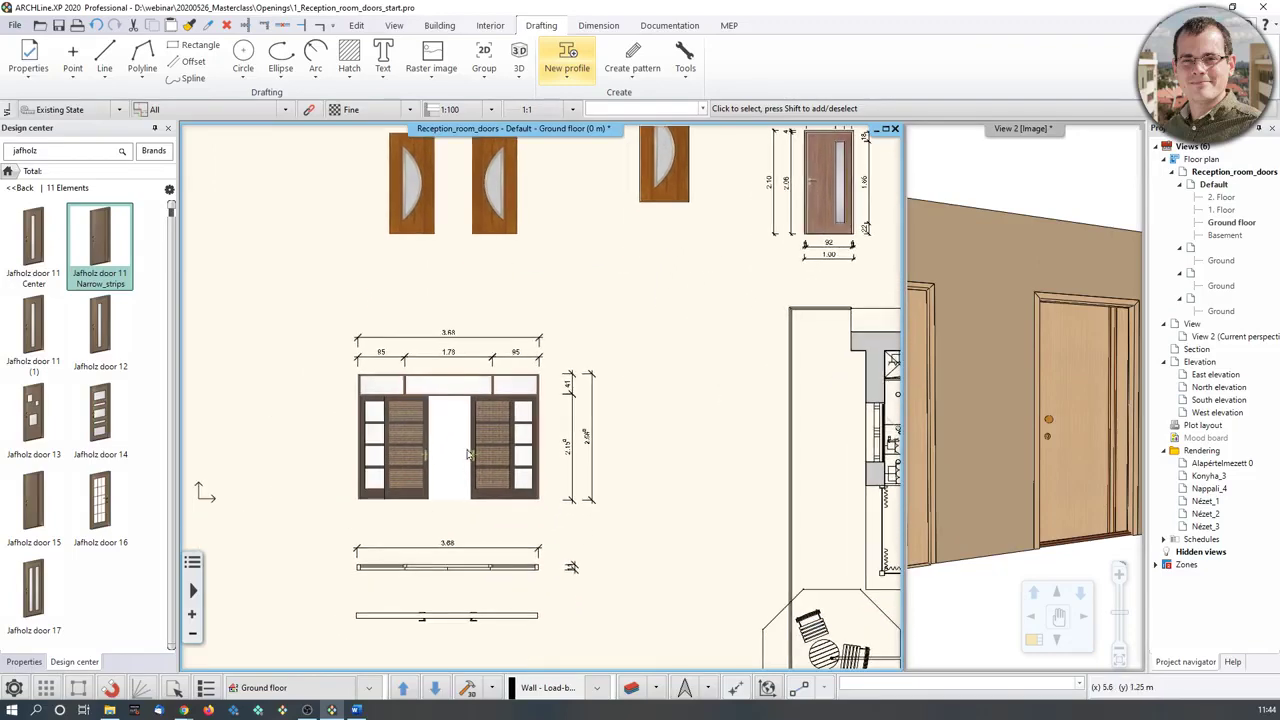
Move the camera into the furnished dining area and examine the glazed sliding doors in the enlarged 3D view.
{"action": "left_click", "coordinate": [490, 25]}
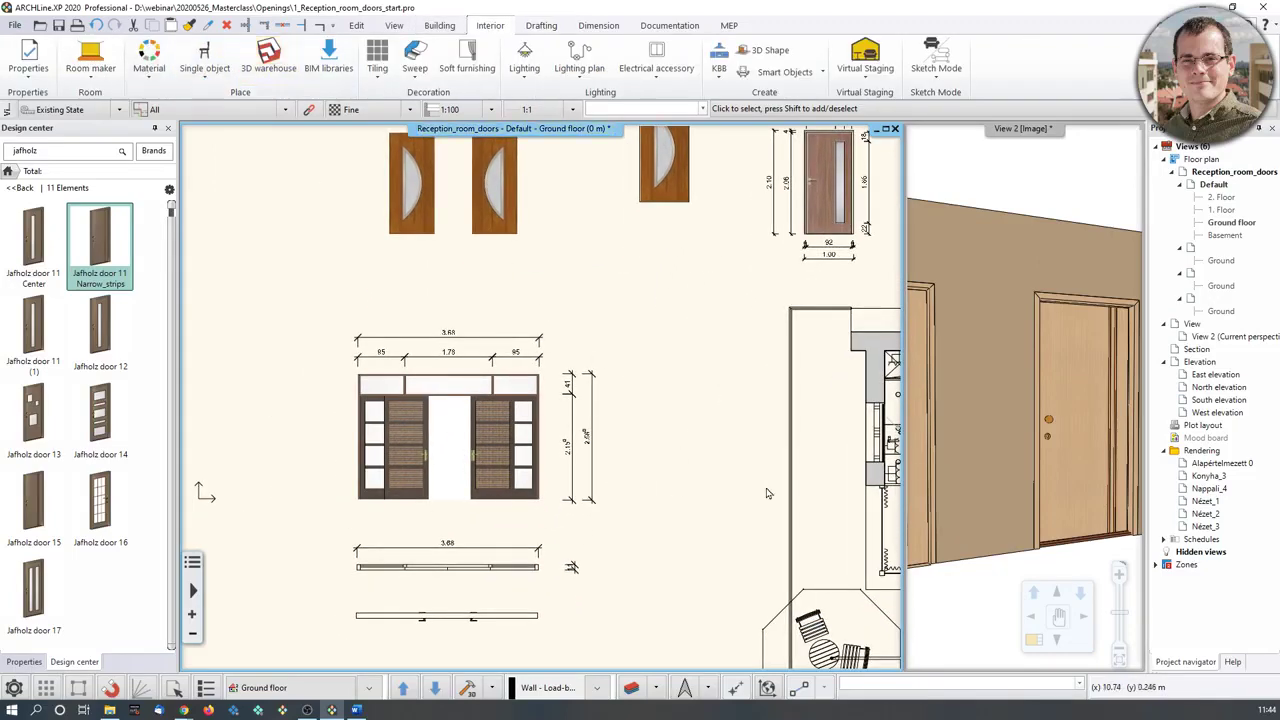
{"action": "middle_click_drag", "start_coordinate": [770, 493], "coordinate": [637, 405]}
{"action": "scroll", "coordinate": [1017, 450], "scroll_direction": "down", "scroll_amount": 3}
{"action": "scroll", "coordinate": [636, 405], "scroll_direction": "down", "scroll_amount": 5}
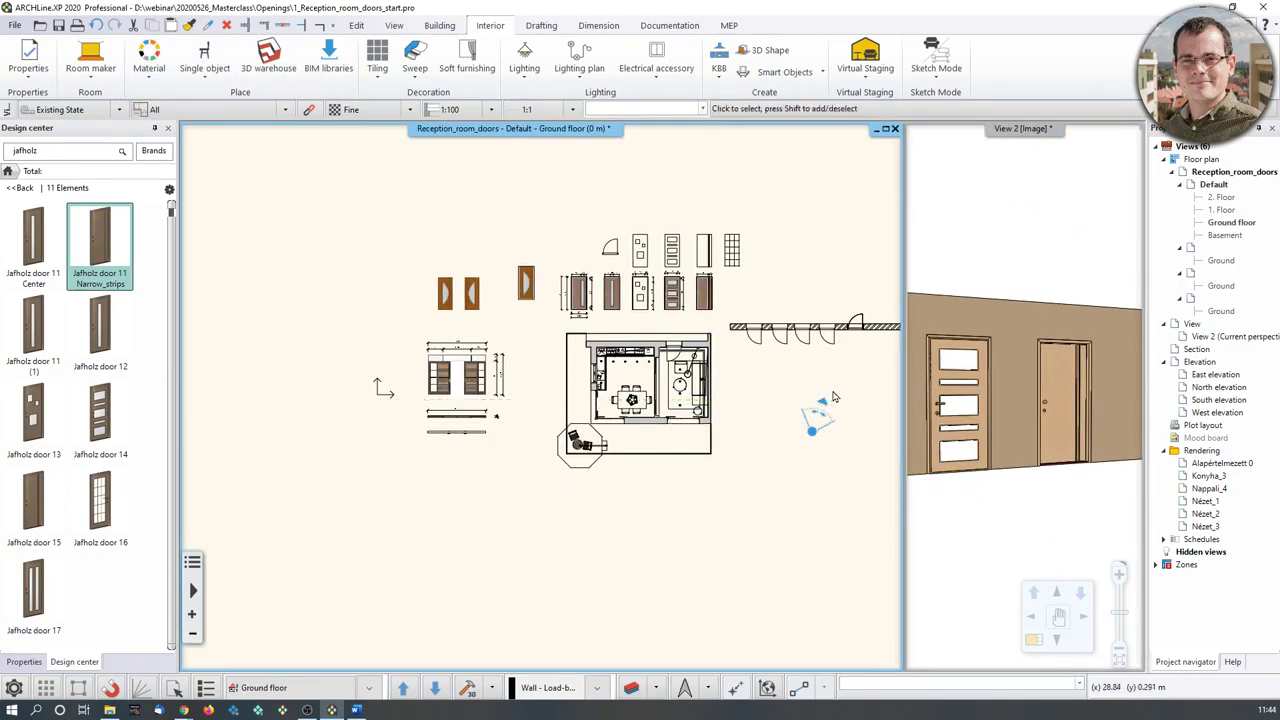
{"action": "left_click_drag", "start_coordinate": [826, 404], "coordinate": [650, 398]}
{"action": "mouse_move", "coordinate": [1040, 398]}
{"action": "middle_mouse_down"}
{"action": "mouse_move", "coordinate": [922, 390]}
{"action": "mouse_move", "coordinate": [1024, 396]}
{"action": "middle_mouse_up"}
{"action": "left_click", "coordinate": [1021, 391]}
{"action": "left_click", "coordinate": [1030, 639]}
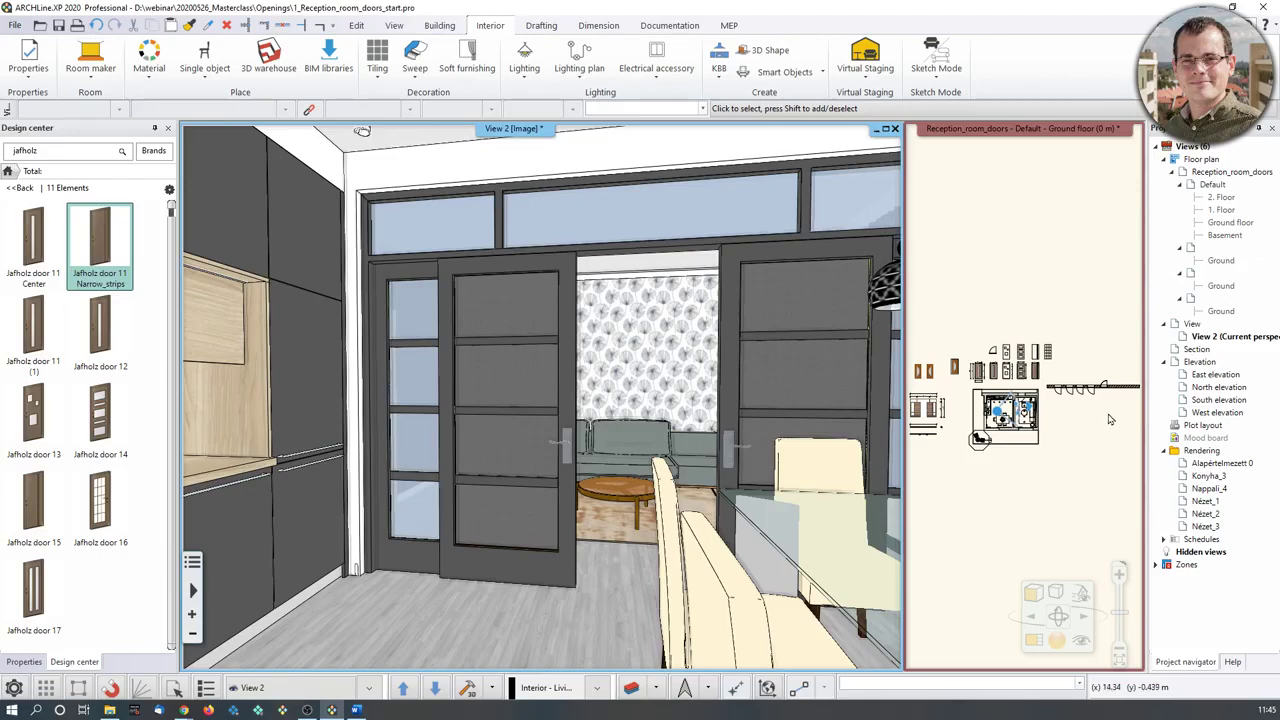
{"action": "scroll", "coordinate": [1034, 462], "scroll_direction": "up", "scroll_amount": 4}
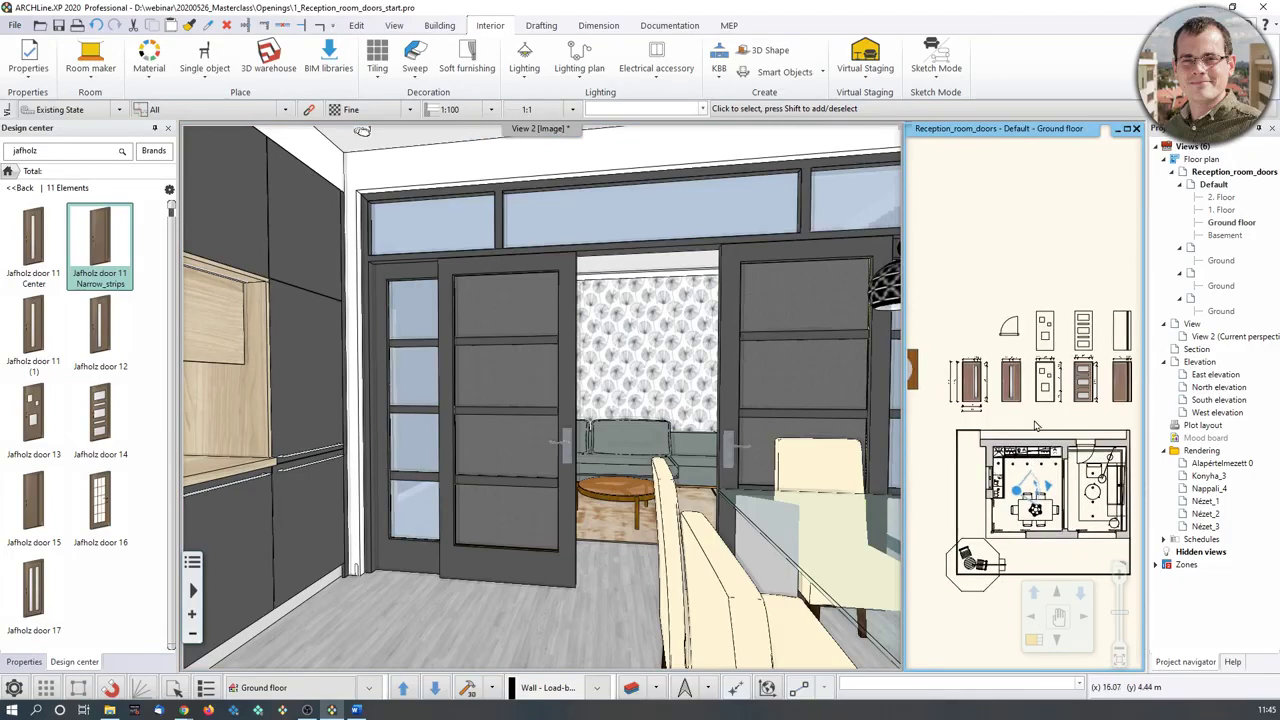
{"action": "middle_click_drag", "start_coordinate": [770, 438], "coordinate": [727, 439]}
Move the camera back in front of the sample wall and inspect the placed Jafholz doors in 3D.
{"action": "scroll", "coordinate": [1056, 490], "scroll_direction": "down", "scroll_amount": 3}
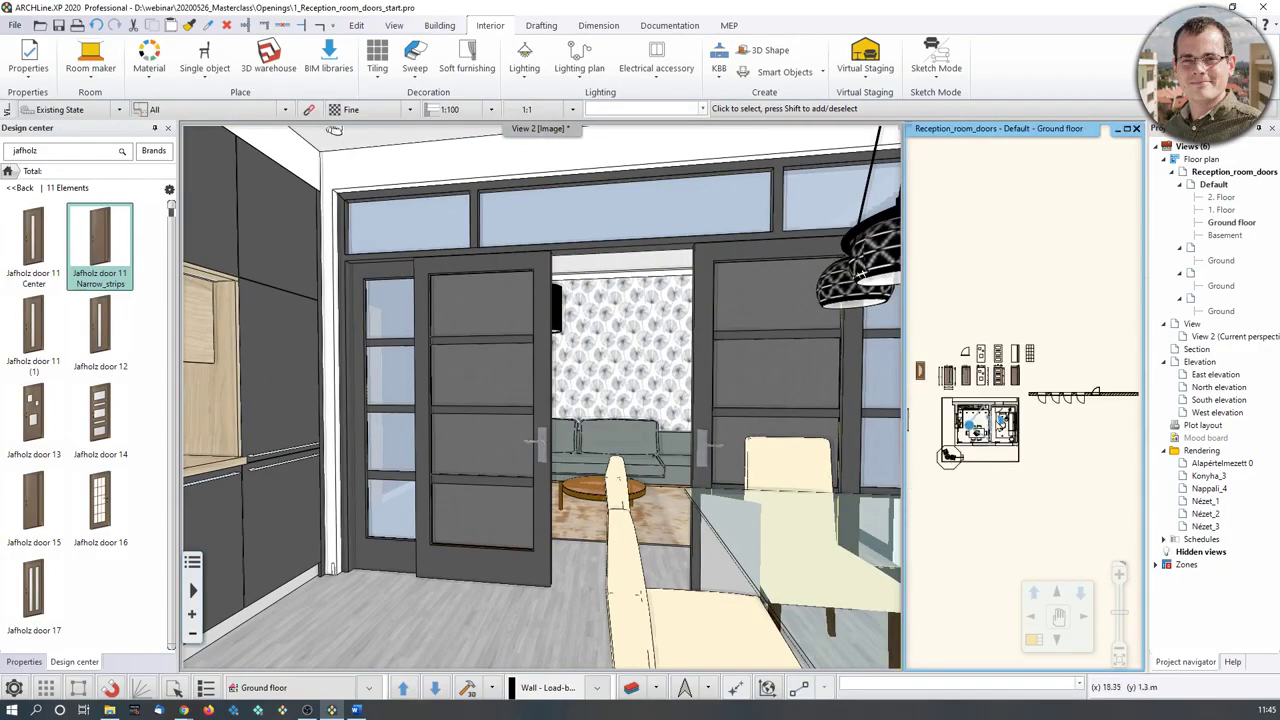
{"action": "mouse_move", "coordinate": [969, 425]}
{"action": "left_mouse_down"}
{"action": "mouse_move", "coordinate": [1063, 439]}
{"action": "mouse_move", "coordinate": [1084, 422]}
{"action": "mouse_move", "coordinate": [1064, 410]}
{"action": "left_mouse_up"}
{"action": "middle_click_drag", "start_coordinate": [718, 450], "coordinate": [698, 429]}
{"action": "scroll", "coordinate": [698, 430], "scroll_direction": "up", "scroll_amount": 5}
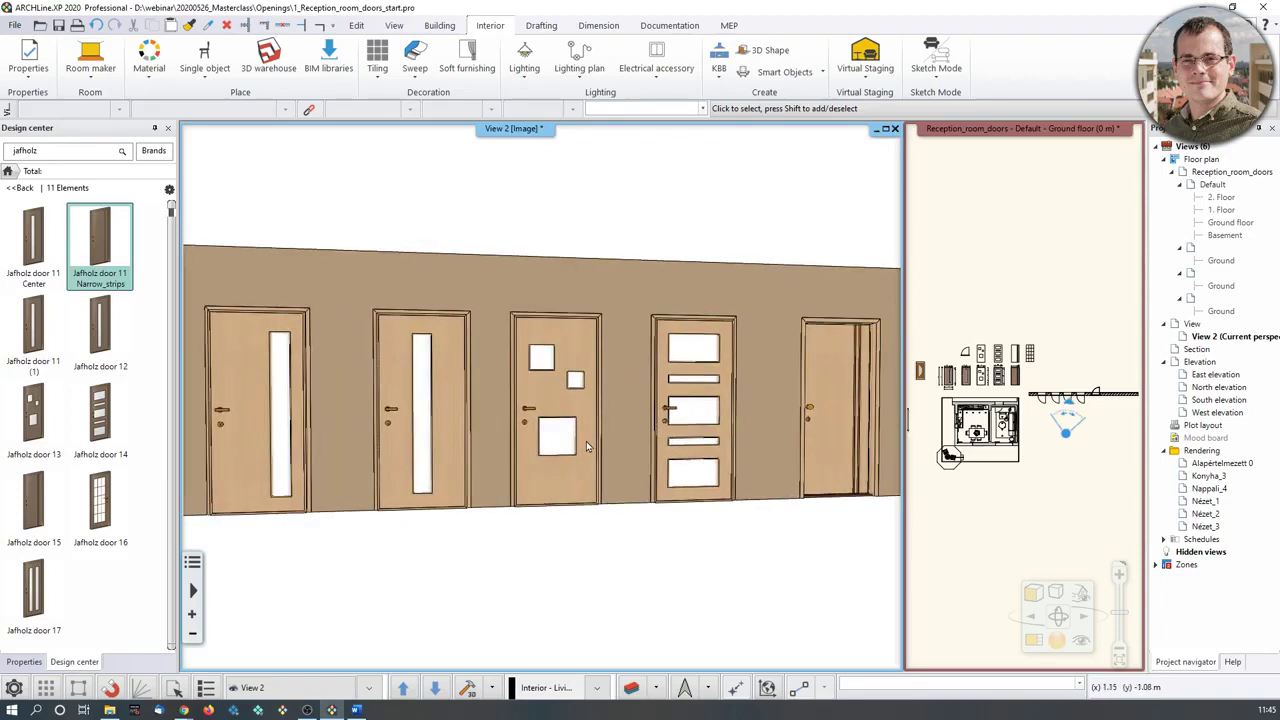
{"action": "middle_click_drag", "start_coordinate": [396, 398], "coordinate": [686, 523]}
{"action": "scroll", "coordinate": [657, 517], "scroll_direction": "up", "scroll_amount": 5}
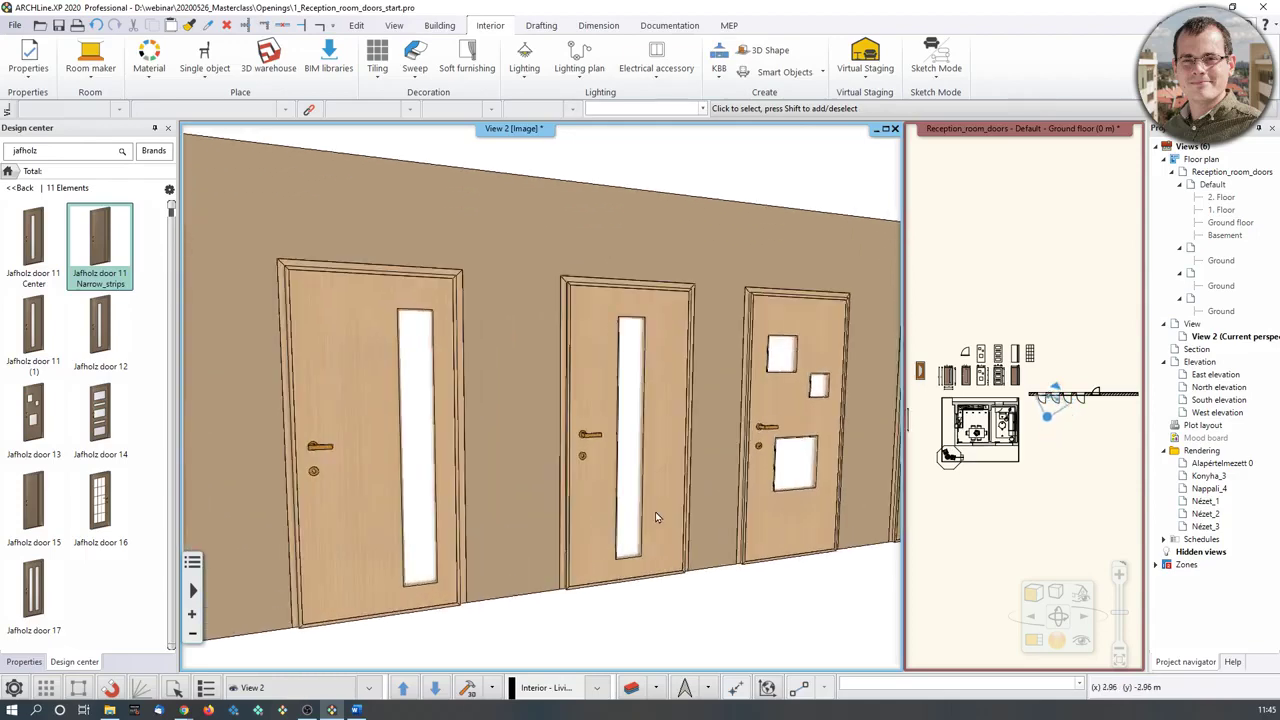
Set the opening angle of the door with the centred glass strip to 80°.
{"action": "scroll", "coordinate": [655, 587], "scroll_direction": "down", "scroll_amount": 2}
{"action": "left_click", "coordinate": [628, 553]}
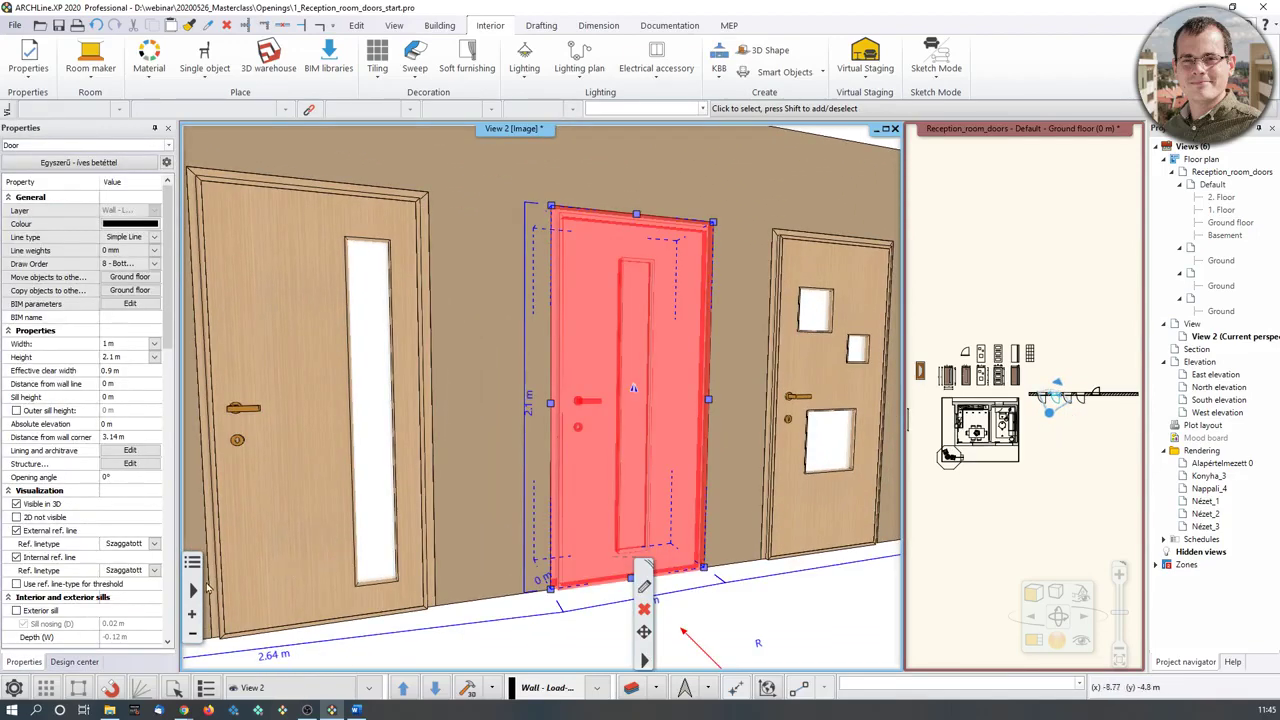
{"action": "left_click", "coordinate": [125, 478]}
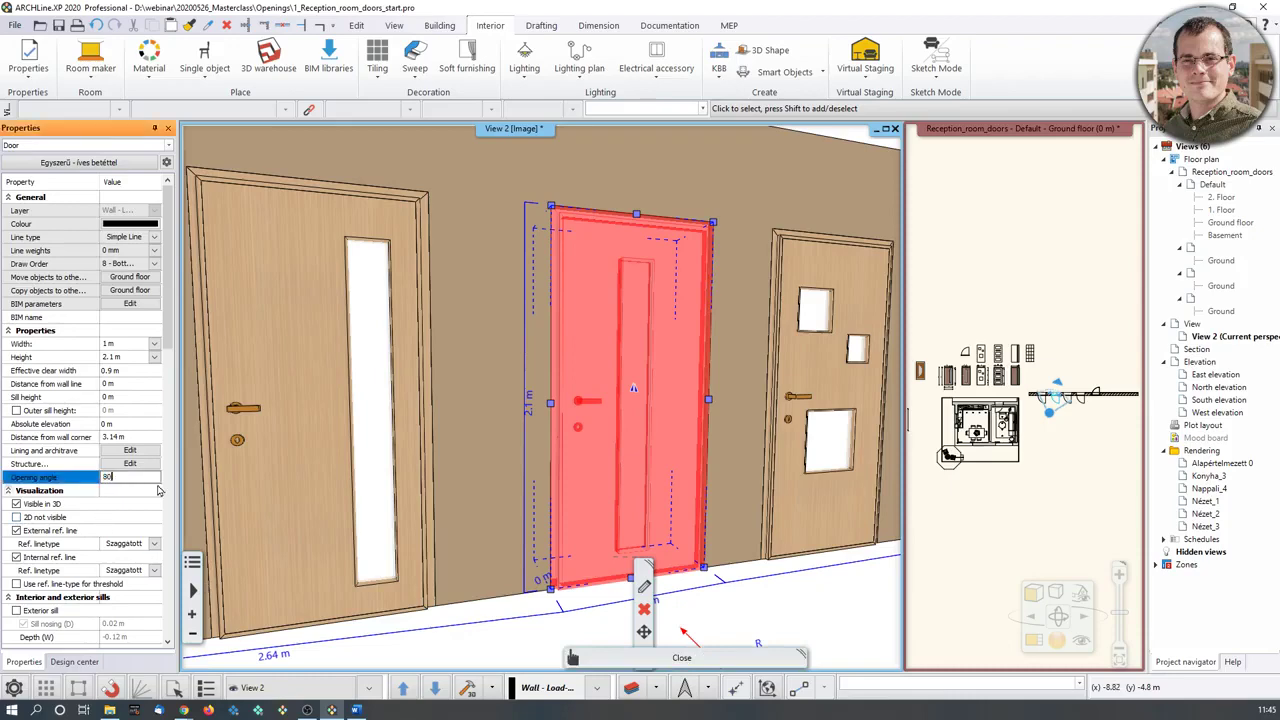
{"action": "type", "text": "80"}
{"action": "key", "text": "Return"}
{"action": "left_click", "coordinate": [670, 540]}
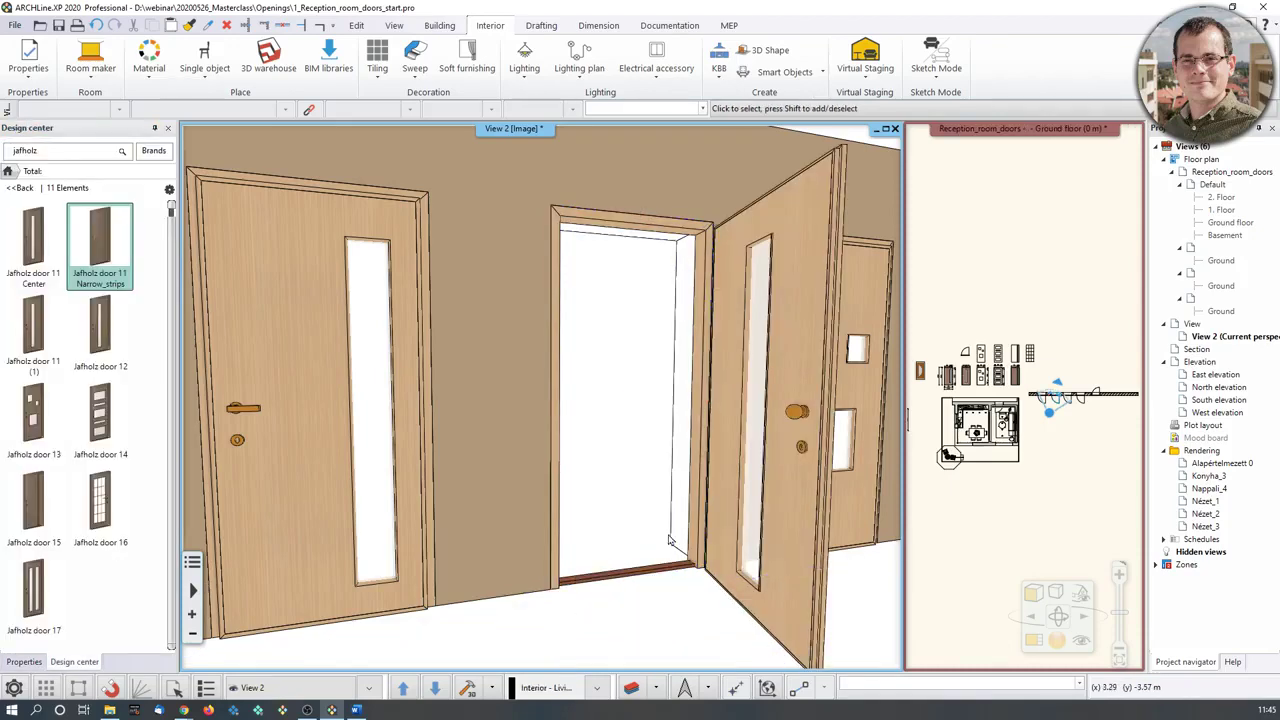
Inspect the remaining doors along the sample wall and bring the camera over to the double sliding door drawing on the ground floor plan.
{"action": "scroll", "coordinate": [606, 554], "scroll_direction": "down", "scroll_amount": 4}
{"action": "mouse_move", "coordinate": [734, 506]}
{"action": "middle_mouse_down"}
{"action": "mouse_move", "coordinate": [840, 506]}
{"action": "mouse_move", "coordinate": [600, 510]}
{"action": "middle_mouse_up"}
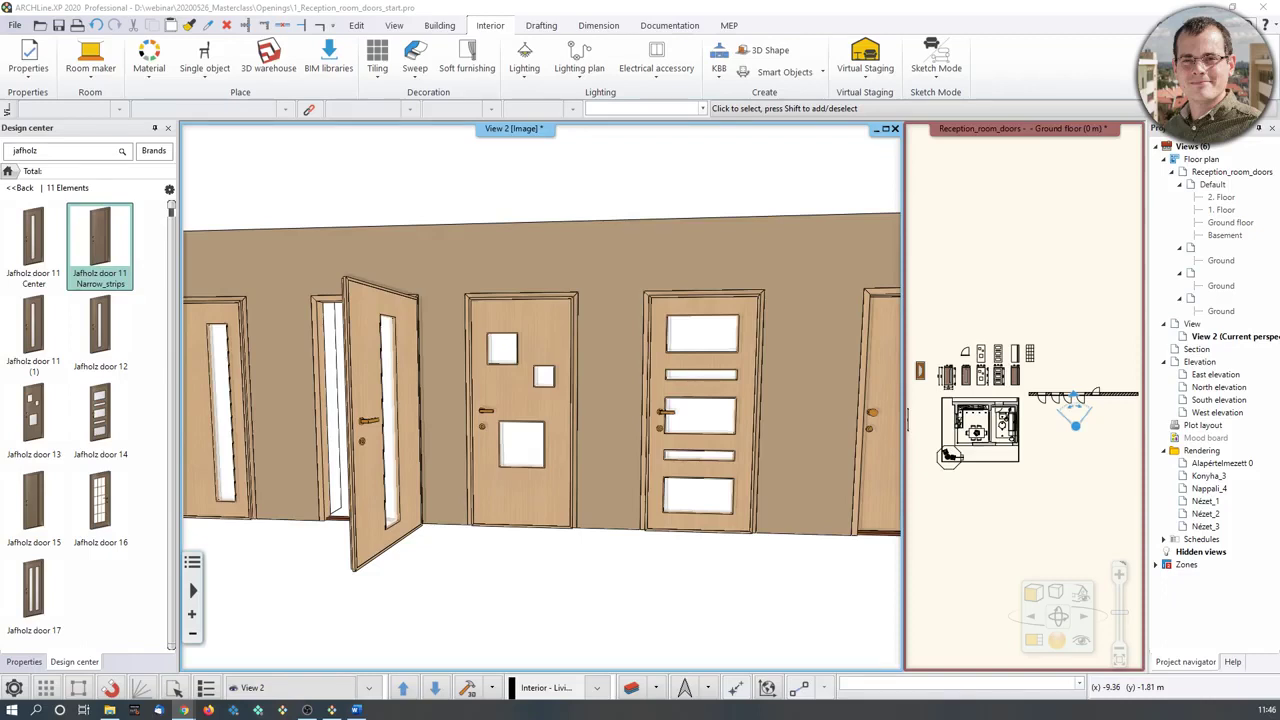
{"action": "middle_click_drag", "start_coordinate": [726, 374], "coordinate": [665, 368]}
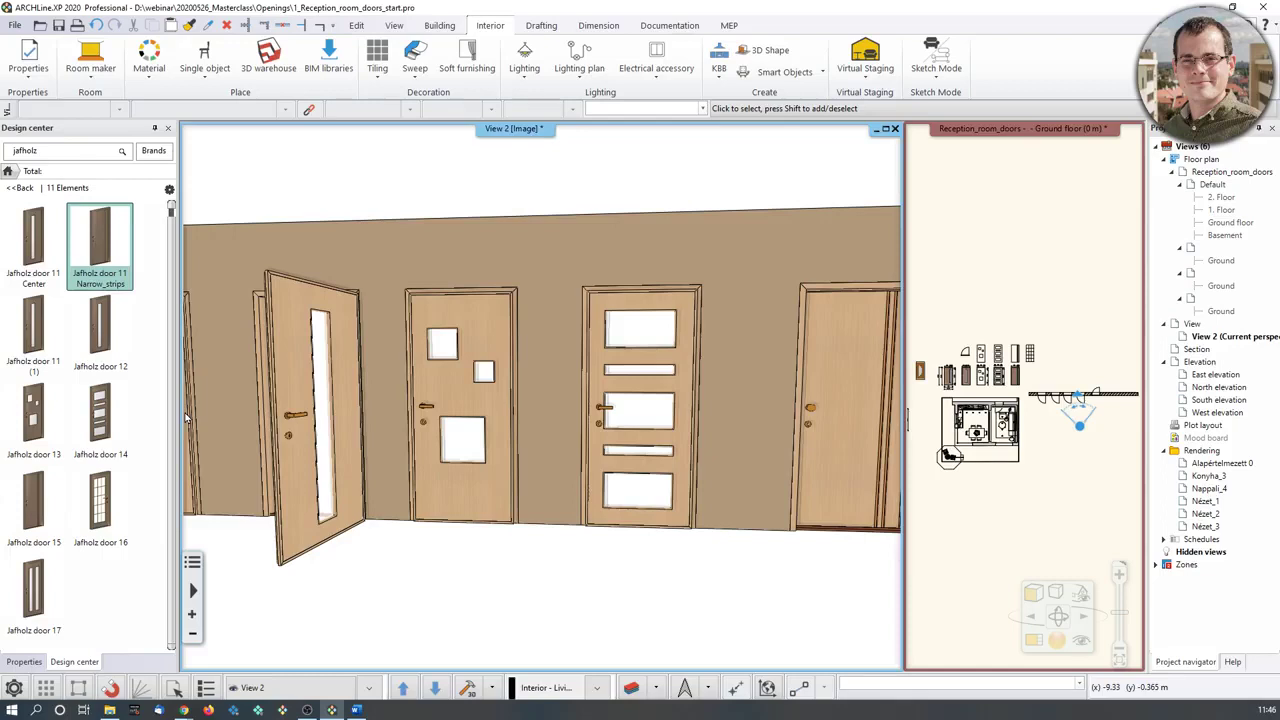
{"action": "left_click", "coordinate": [1028, 285]}
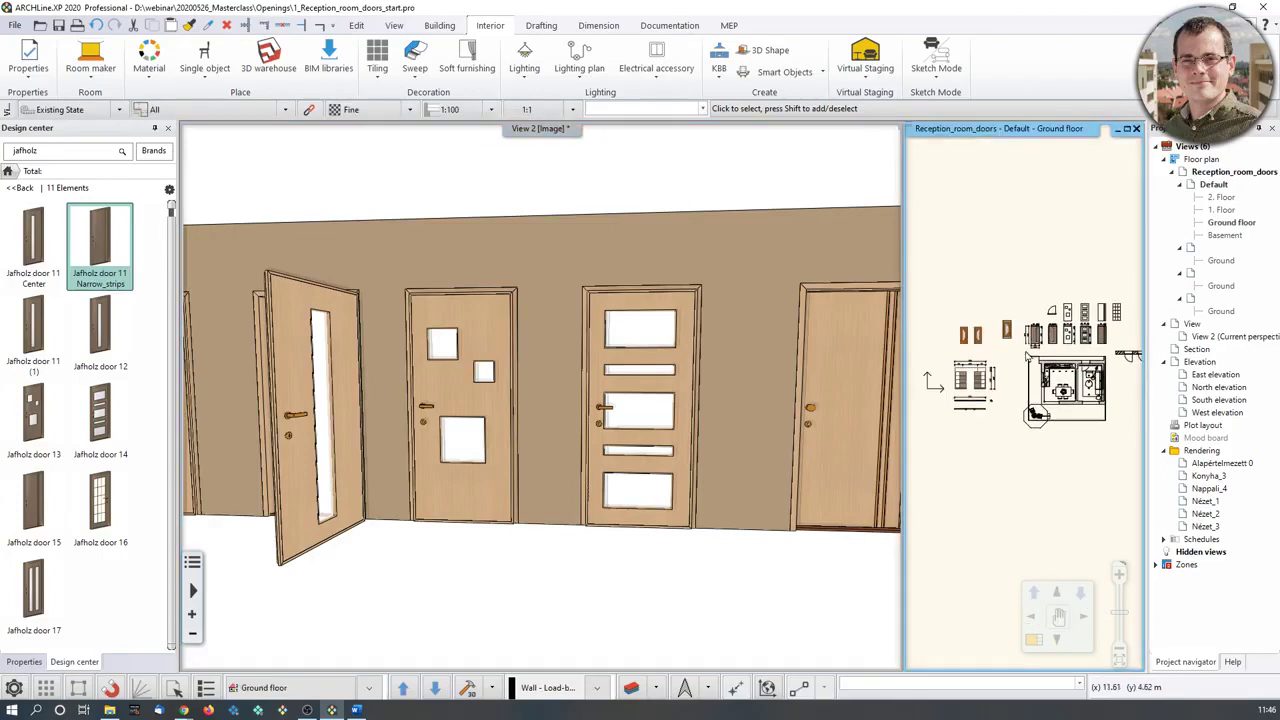
{"action": "scroll", "coordinate": [1027, 356], "scroll_direction": "down", "scroll_amount": 2}
{"action": "mouse_move", "coordinate": [1098, 389]}
{"action": "left_mouse_down"}
{"action": "mouse_move", "coordinate": [1030, 385]}
{"action": "mouse_move", "coordinate": [990, 395]}
{"action": "mouse_move", "coordinate": [1000, 410]}
{"action": "left_mouse_up"}
{"action": "scroll", "coordinate": [976, 405], "scroll_direction": "up", "scroll_amount": 2}
{"action": "middle_click_drag", "start_coordinate": [851, 366], "coordinate": [771, 357]}
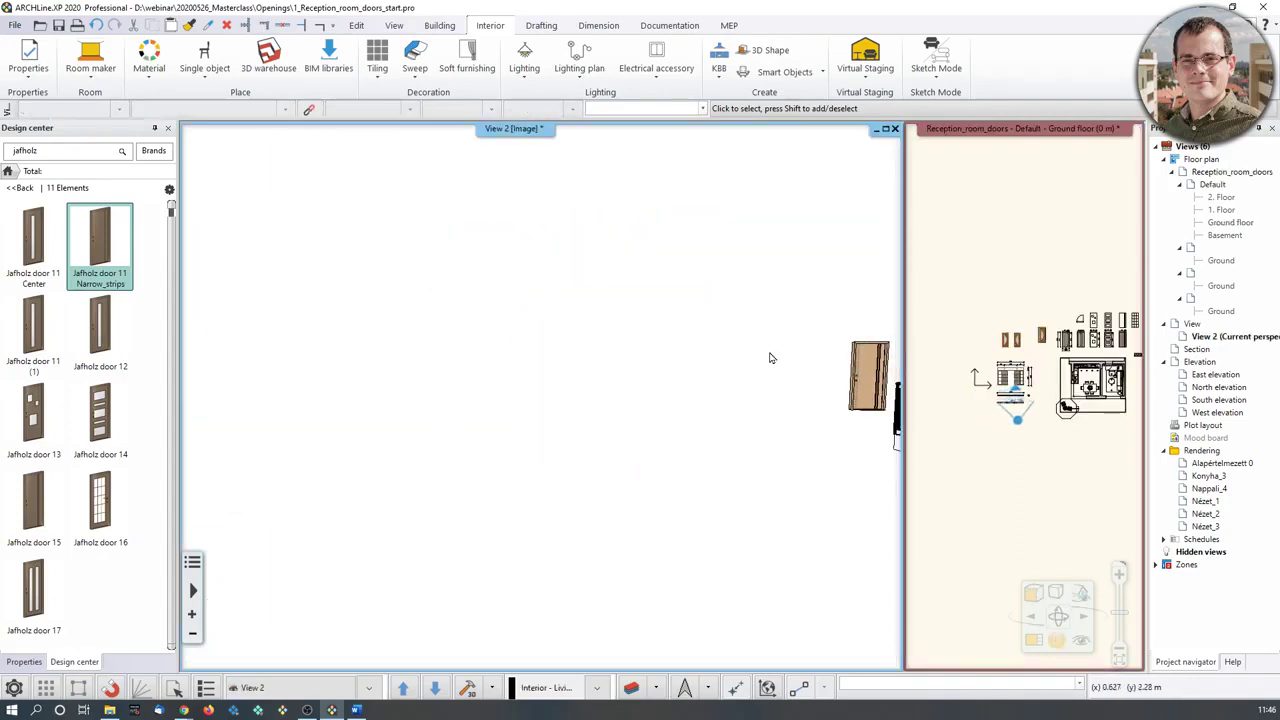
{"action": "left_click", "coordinate": [1017, 405]}
{"action": "scroll", "coordinate": [1019, 385], "scroll_direction": "up", "scroll_amount": 4}
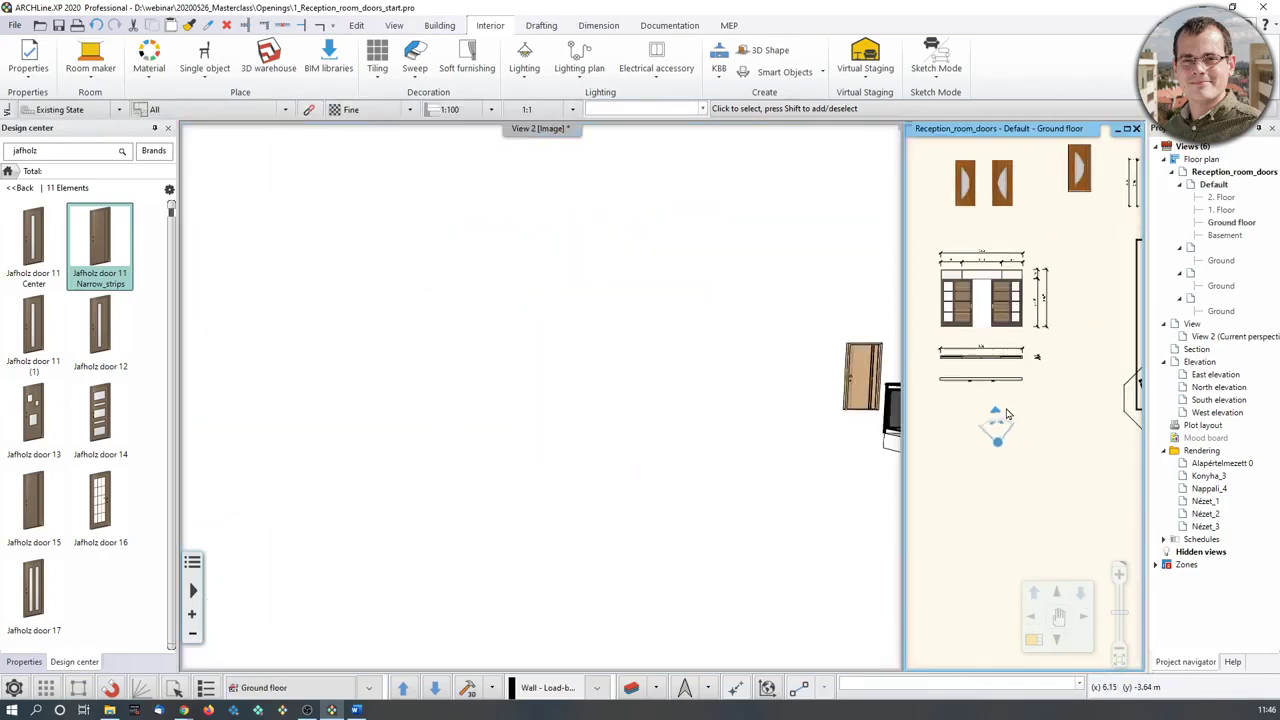
{"action": "left_click", "coordinate": [1027, 355]}
{"action": "left_click", "coordinate": [1055, 399]}
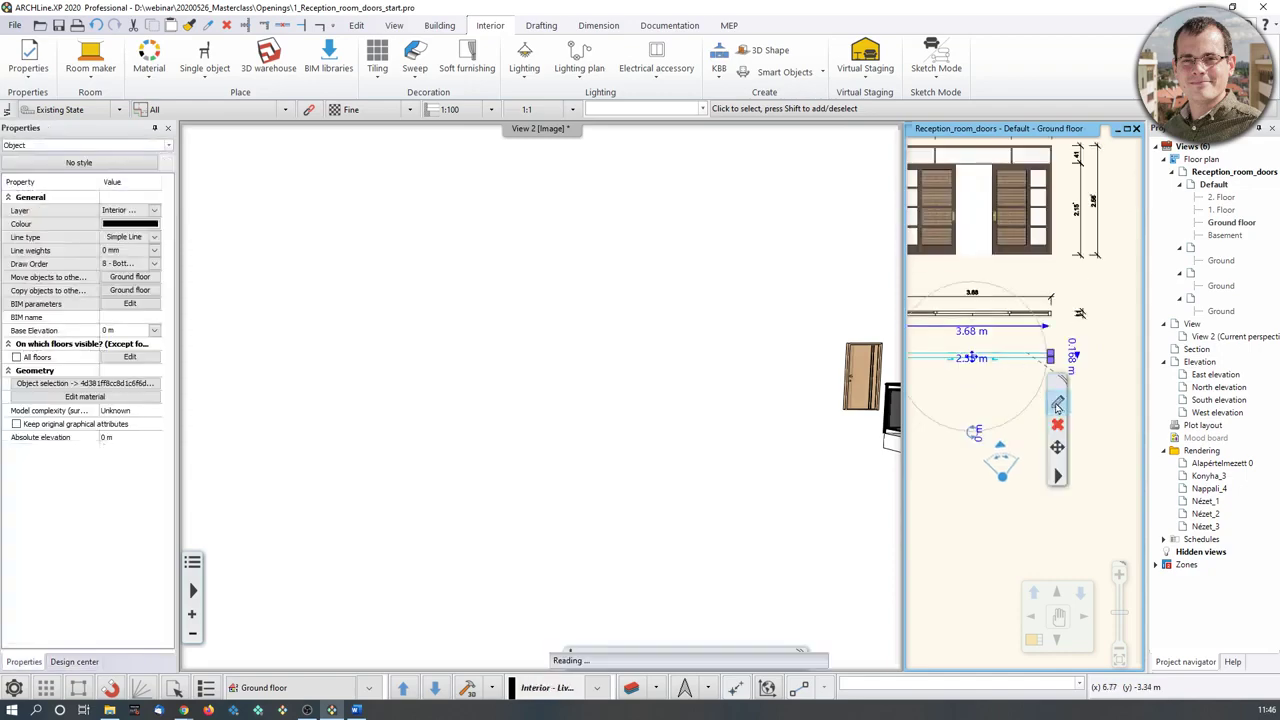
{"action": "left_click", "coordinate": [697, 384]}
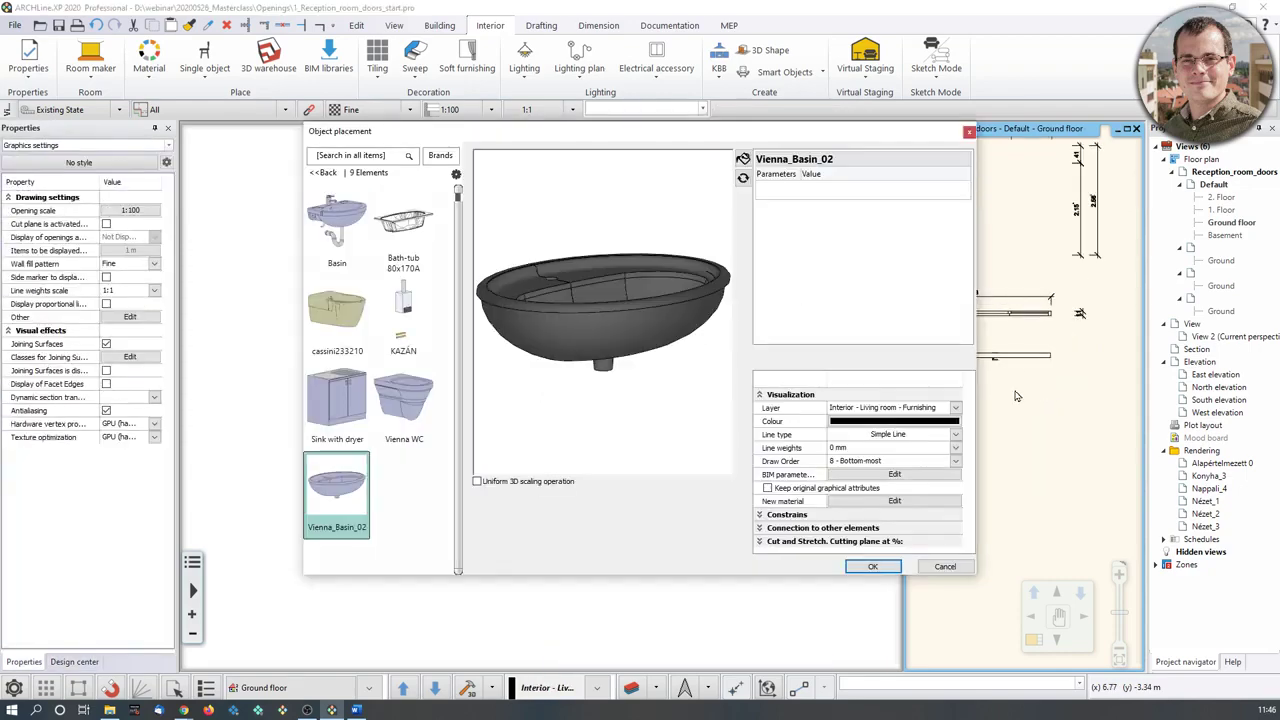
{"action": "left_click", "coordinate": [968, 132]}
Face the 3D view toward empty space and try searching the 3D Warehouse for "maykspin" and "maykspin 2".
{"action": "scroll", "coordinate": [1077, 314], "scroll_direction": "down", "scroll_amount": 4}
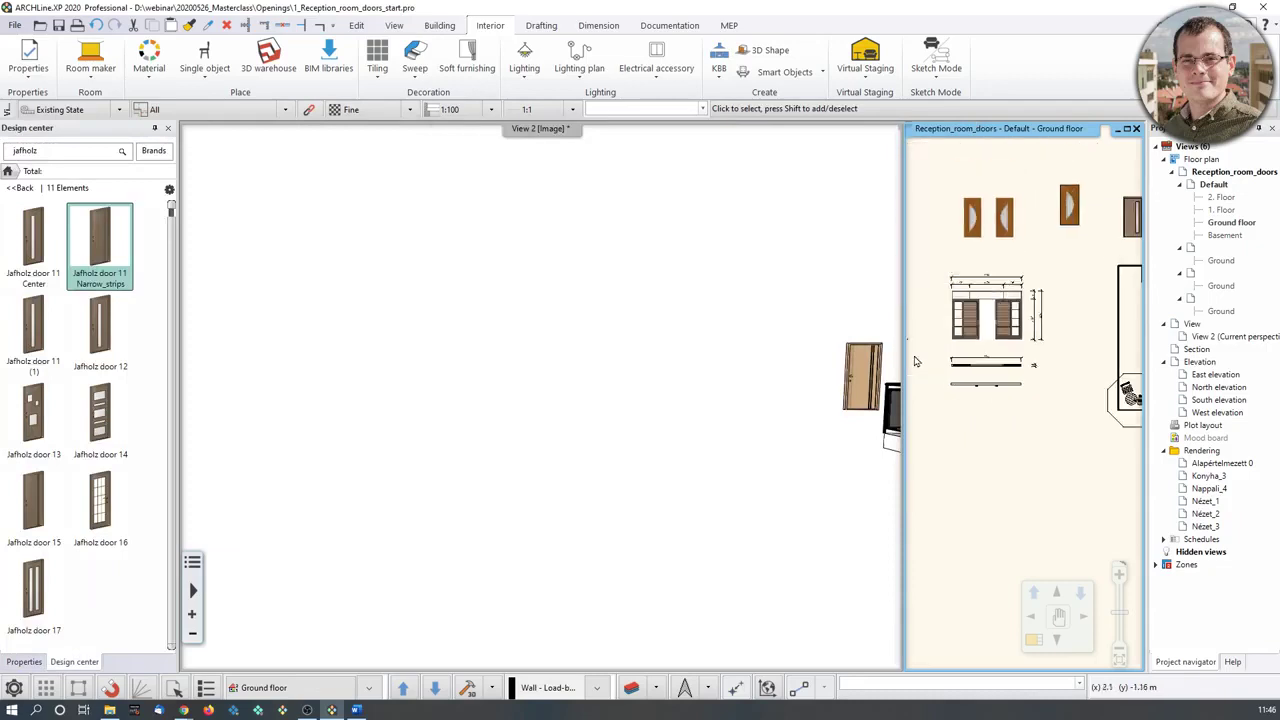
{"action": "left_click", "coordinate": [589, 411]}
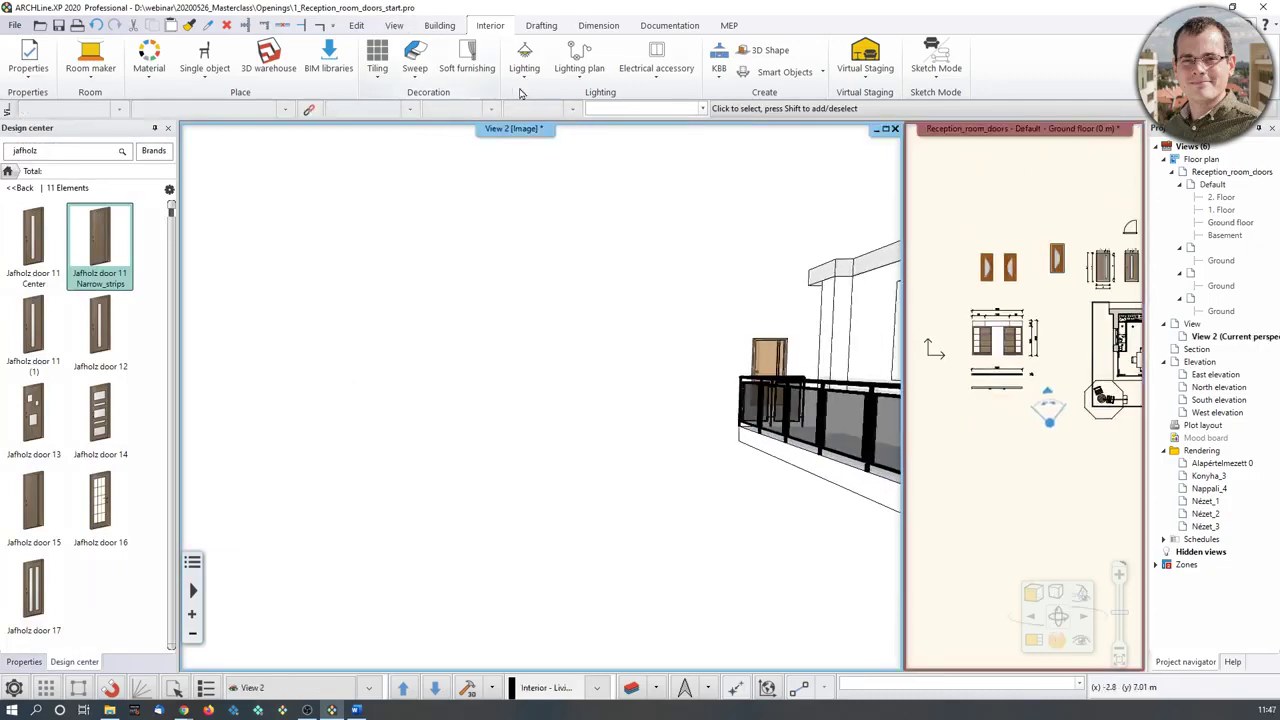
{"action": "left_click", "coordinate": [268, 72]}
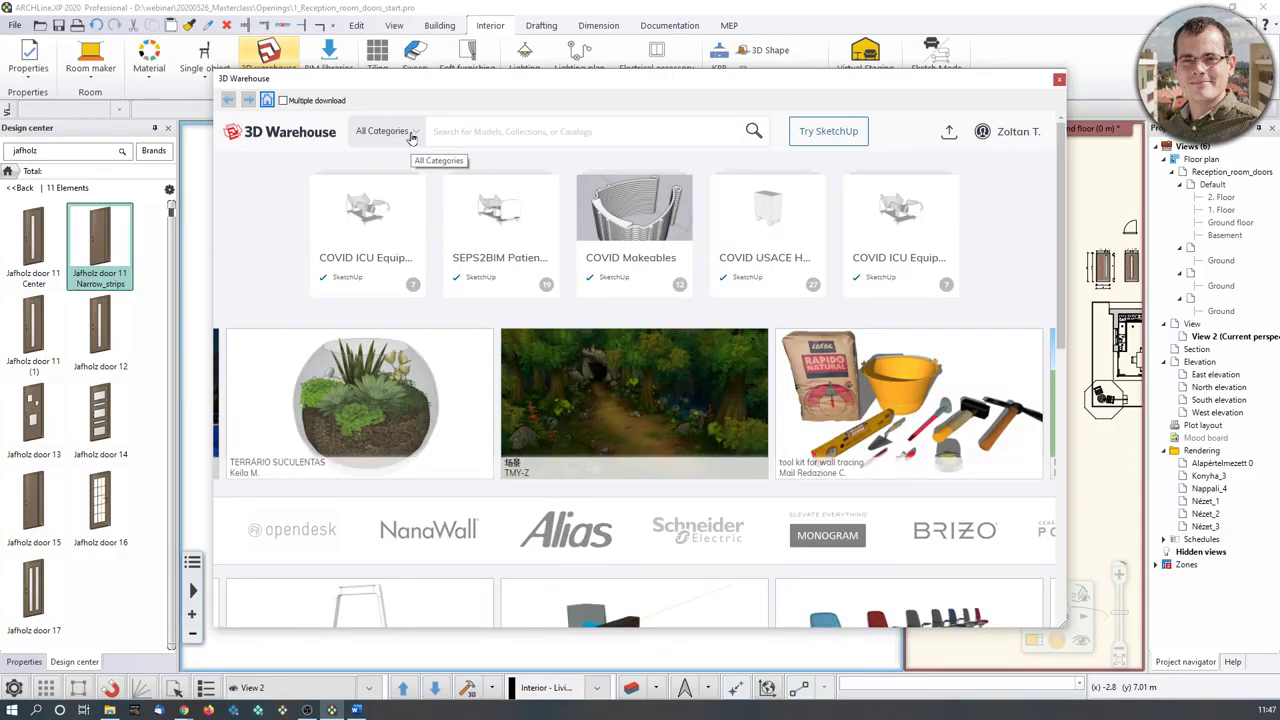
{"action": "type", "text": "maxks"}
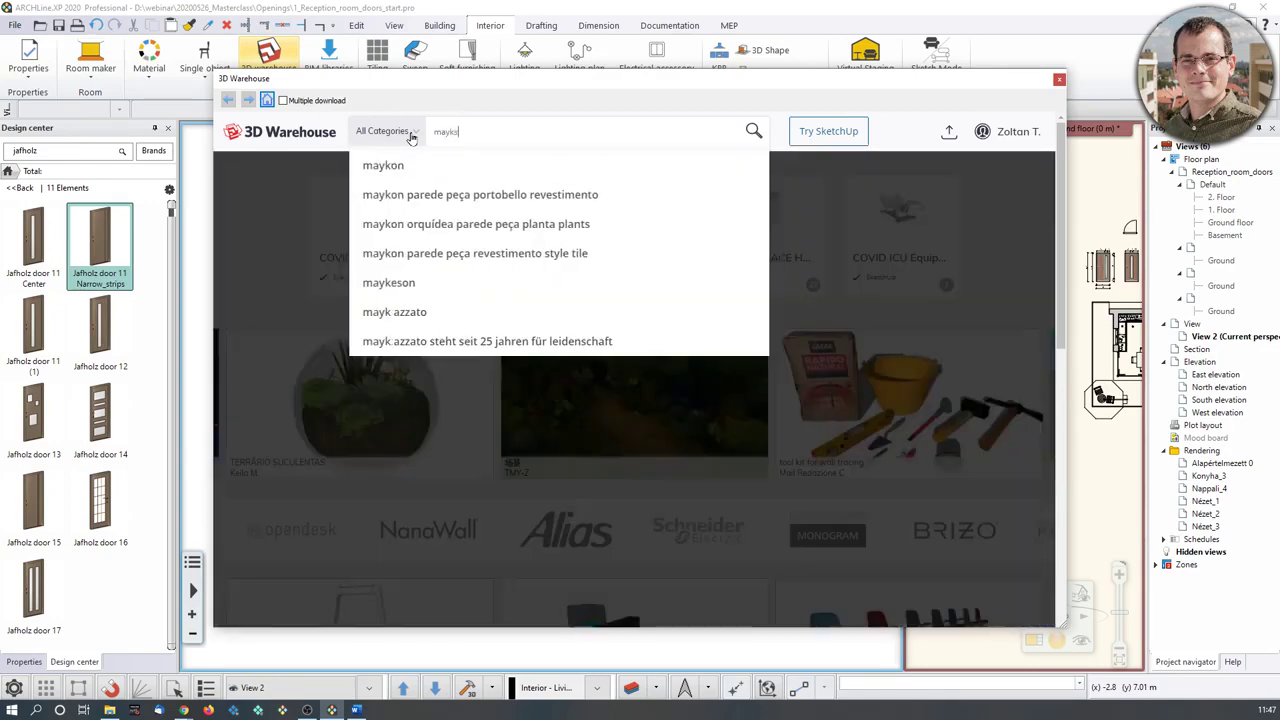
{"action": "type", "text": "ks"}
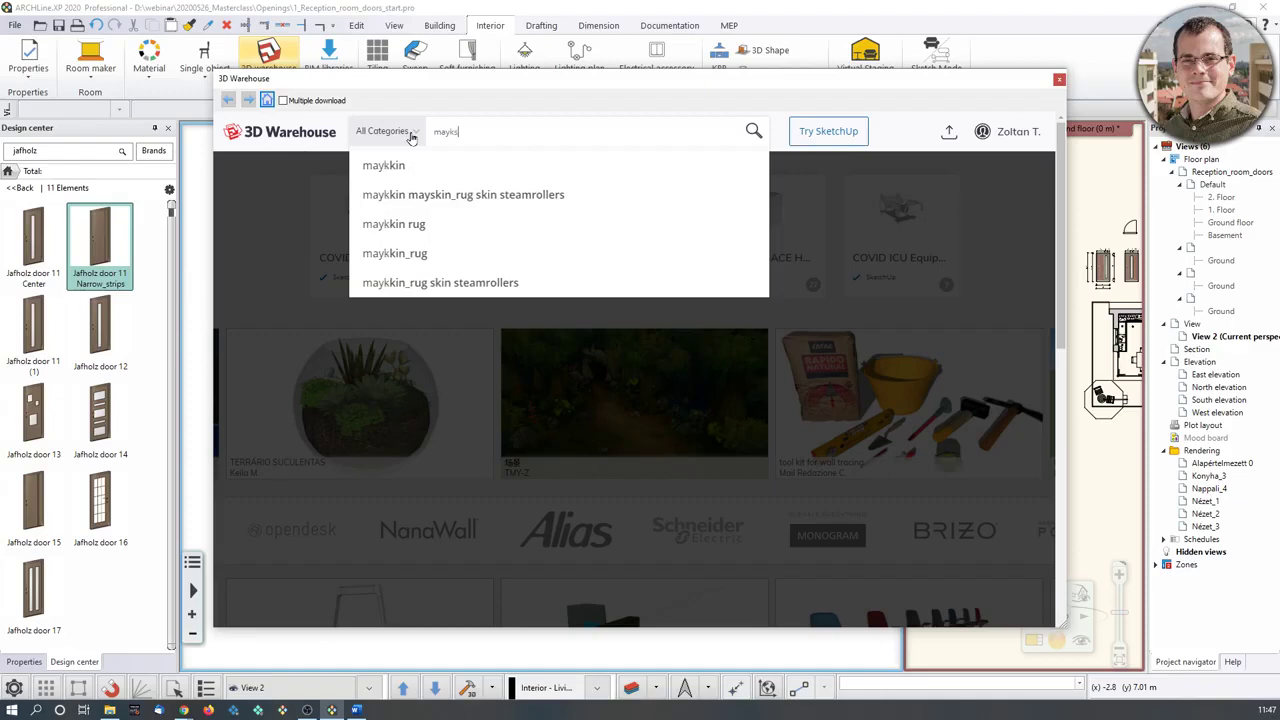
{"action": "key", "text": "Return"}
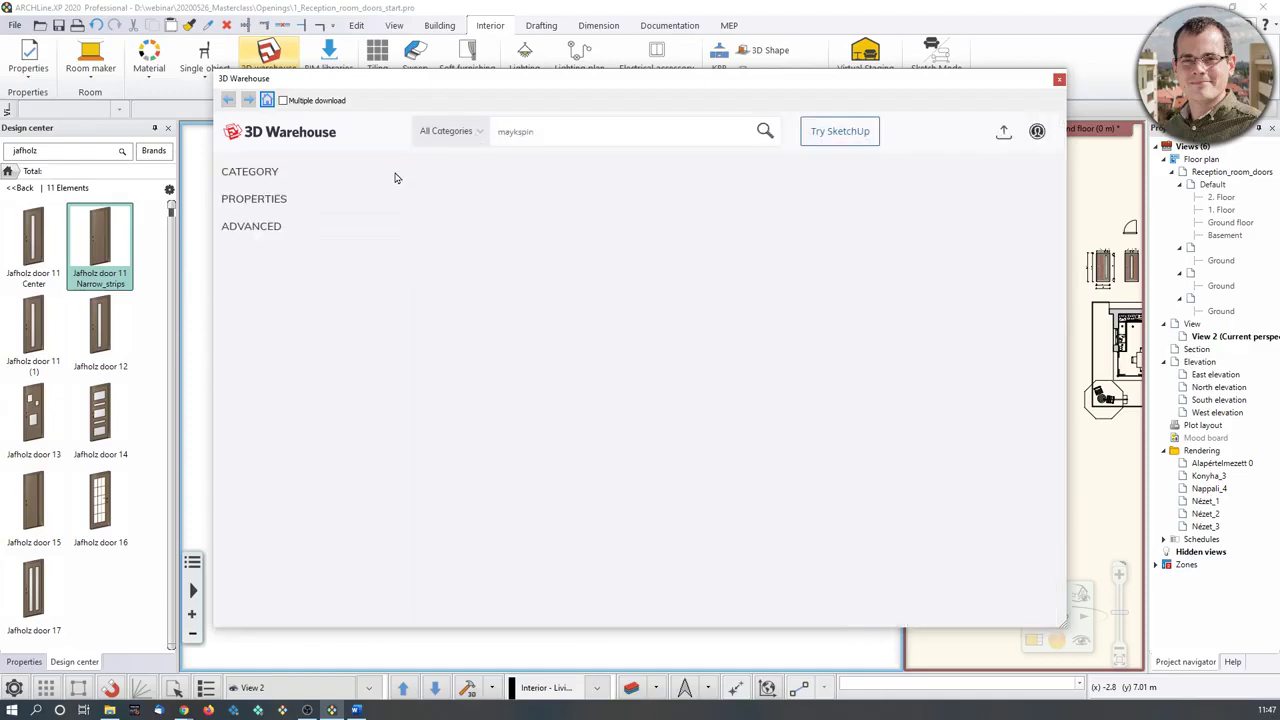
{"action": "type", "text": "2"}
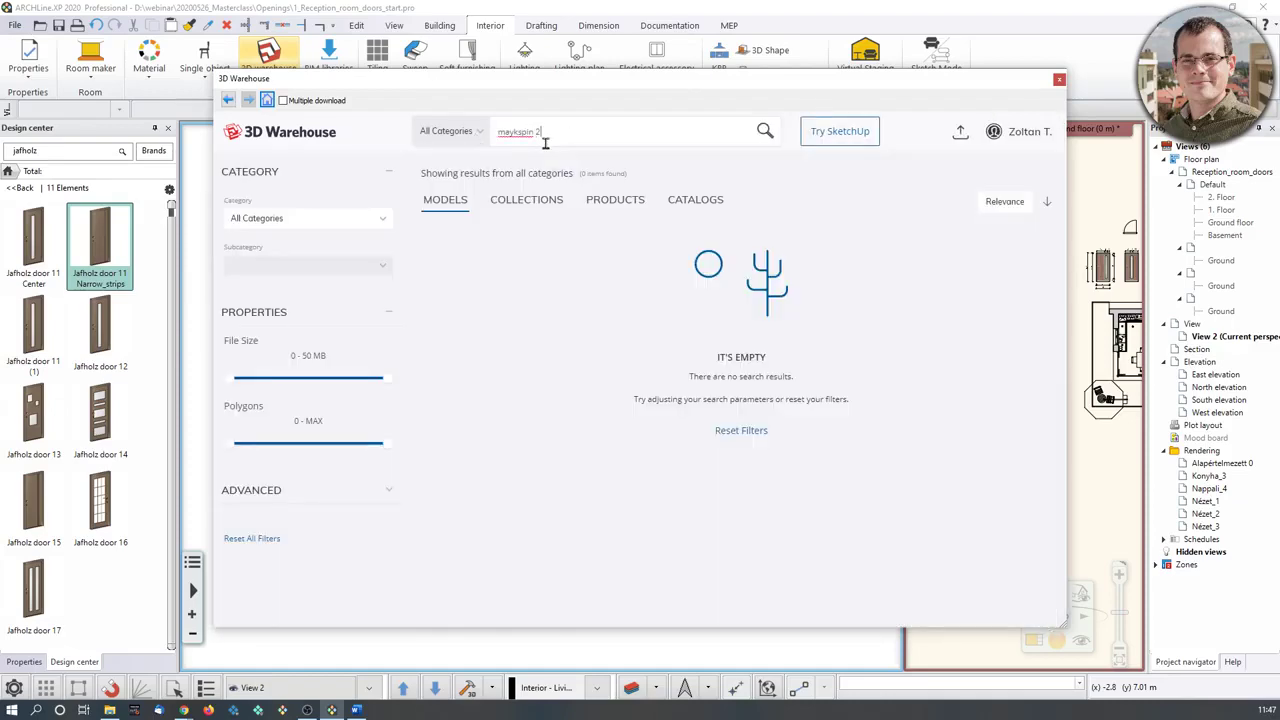
{"action": "left_click", "coordinate": [762, 131]}
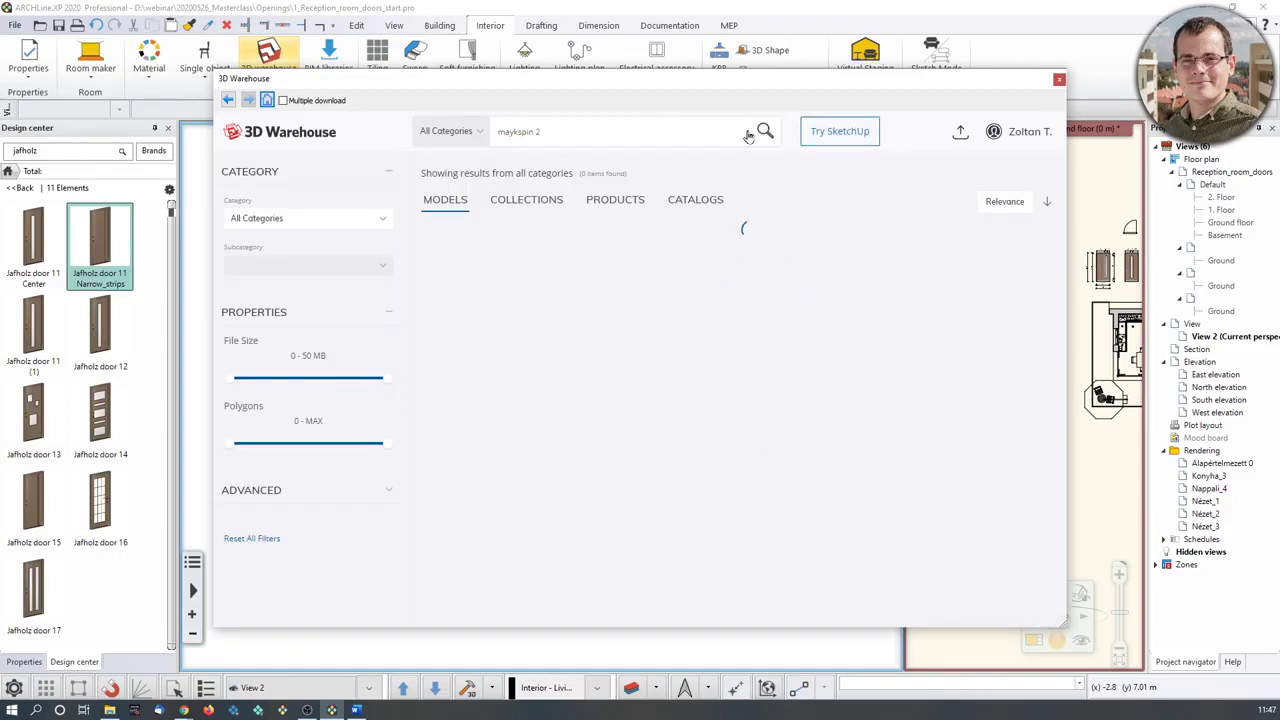
Search the 3D Warehouse for "maykspin2" and open the details of the double-leaf Sliding Door model.
{"action": "left_click", "coordinate": [527, 133]}
{"action": "left_click_drag", "start_coordinate": [563, 136], "coordinate": [335, 139]}
{"action": "type", "text": "mayks"}
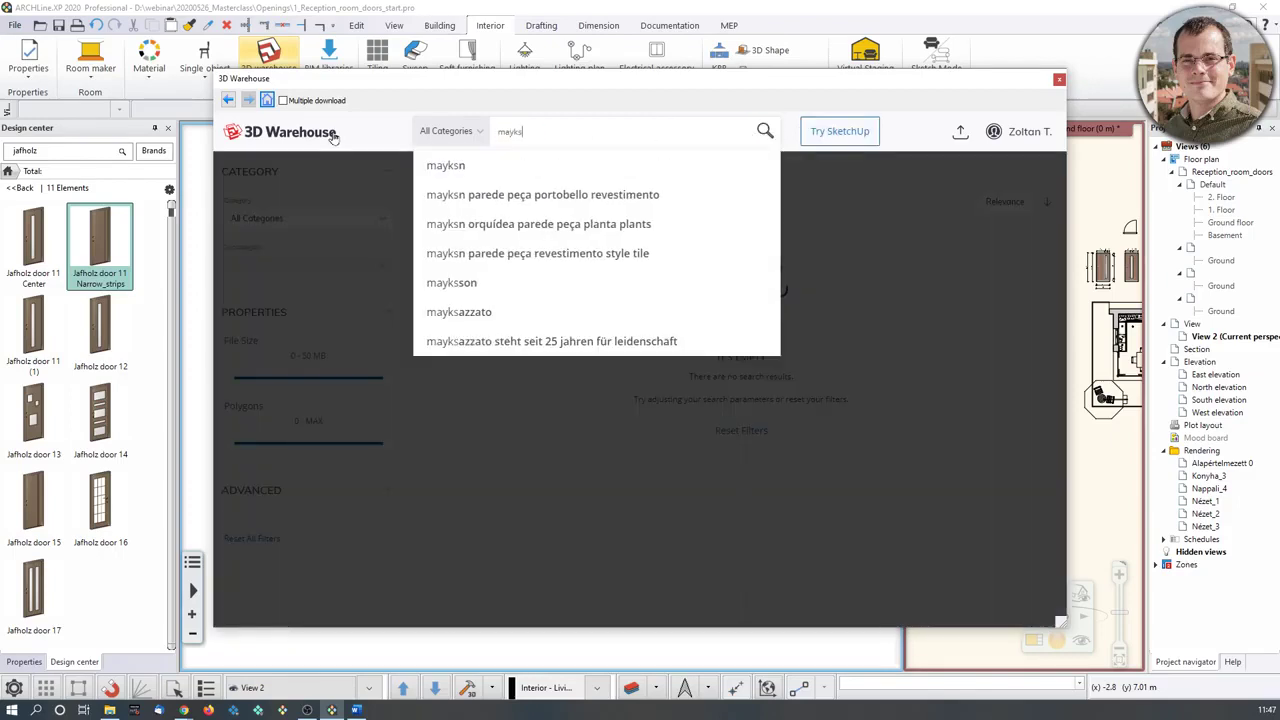
{"action": "type", "text": "pr"}
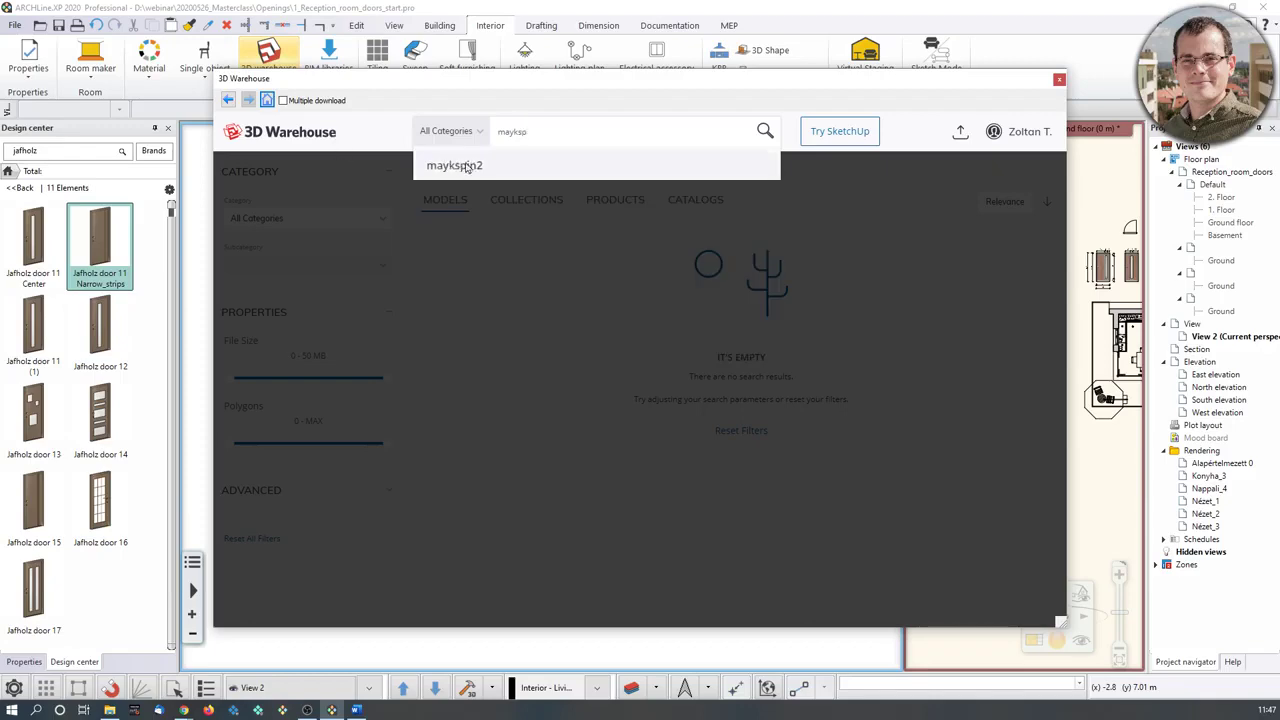
{"action": "left_click", "coordinate": [455, 166]}
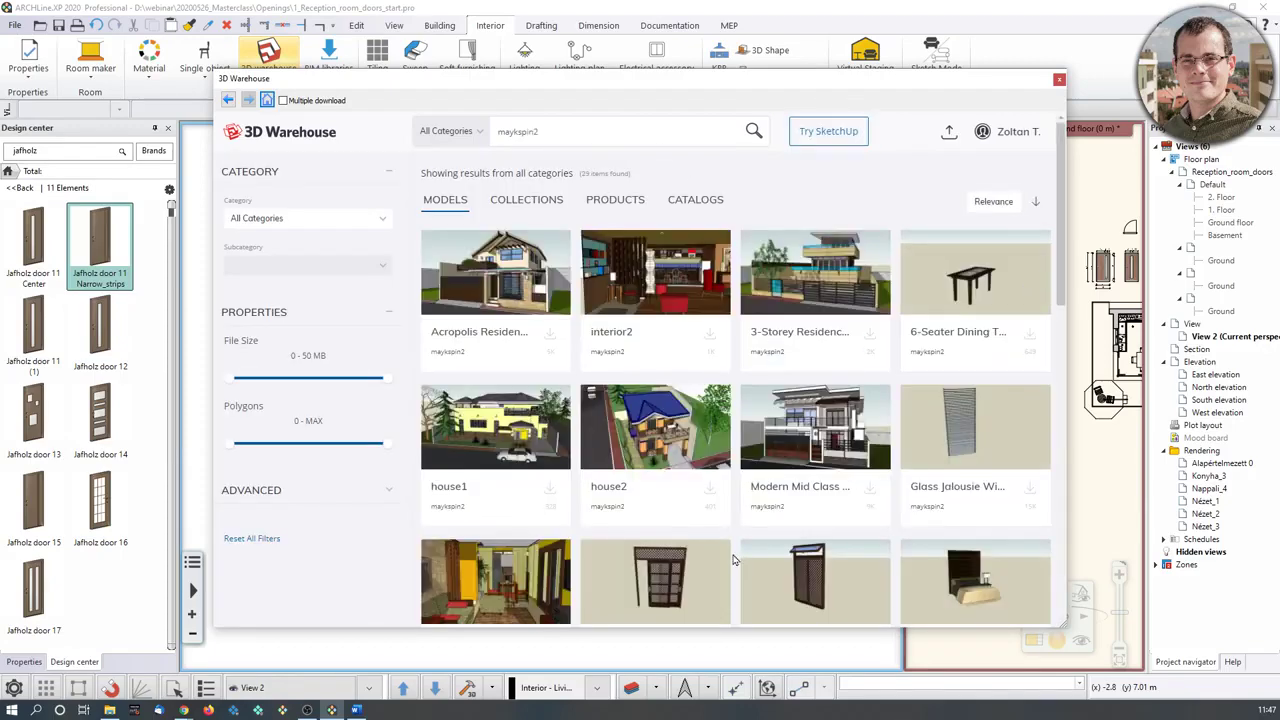
{"action": "scroll", "coordinate": [937, 537], "scroll_direction": "down", "scroll_amount": 2}
{"action": "scroll", "coordinate": [937, 537], "scroll_direction": "up", "scroll_amount": 2}
{"action": "scroll", "coordinate": [937, 536], "scroll_direction": "down", "scroll_amount": 7}
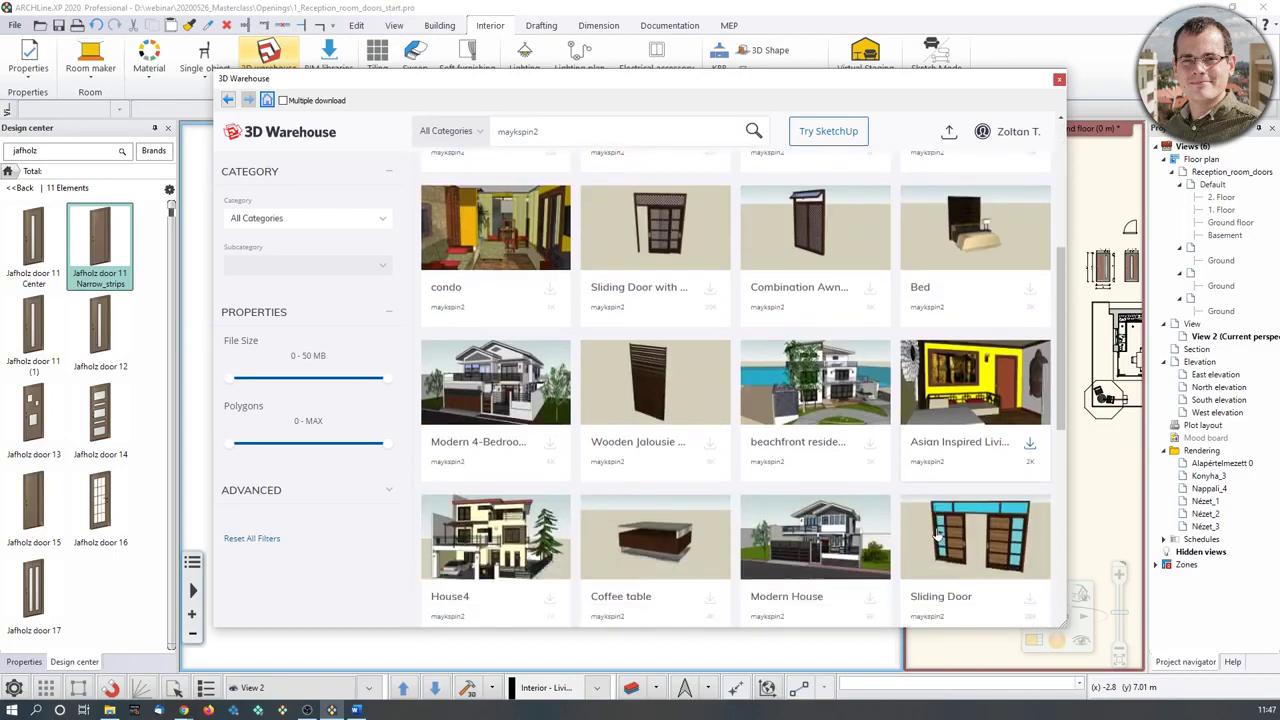
{"action": "scroll", "coordinate": [935, 530], "scroll_direction": "up", "scroll_amount": 2}
{"action": "left_click", "coordinate": [968, 395]}
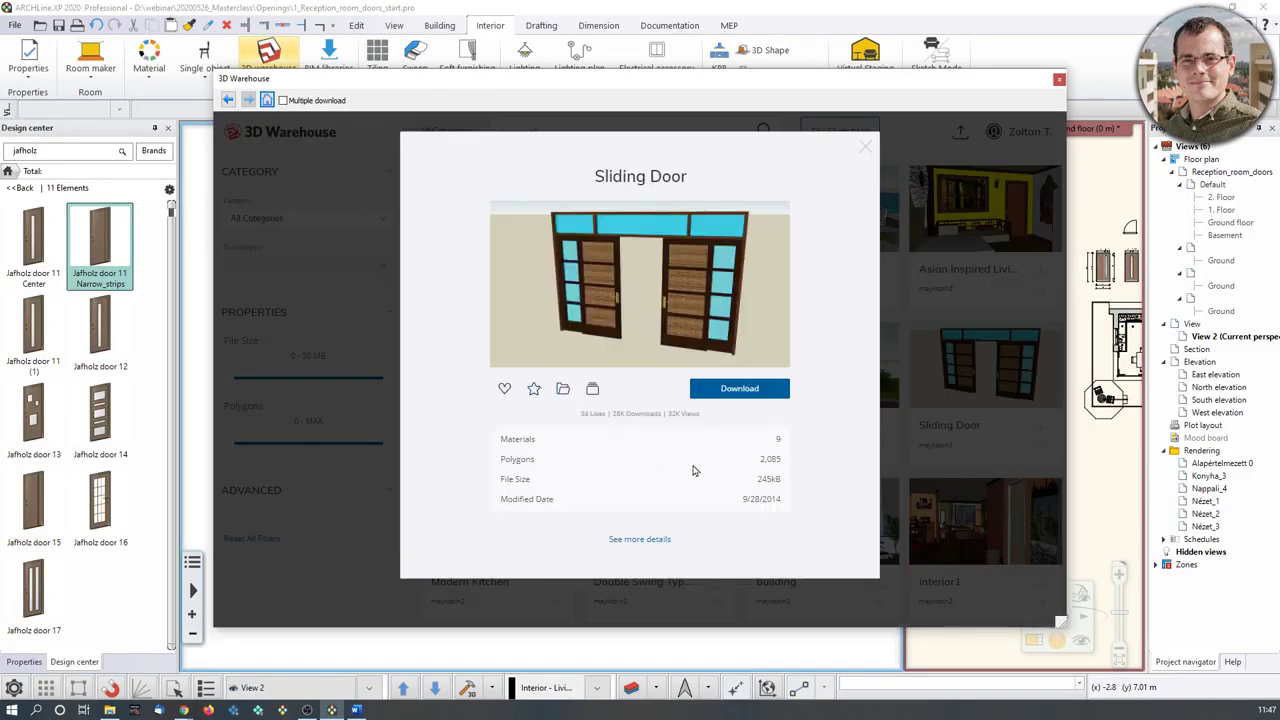
Download the Sliding Door model and place it in the empty space beside the building's railing in the 3D view.
{"action": "left_click", "coordinate": [749, 394]}
{"action": "left_click", "coordinate": [757, 422]}
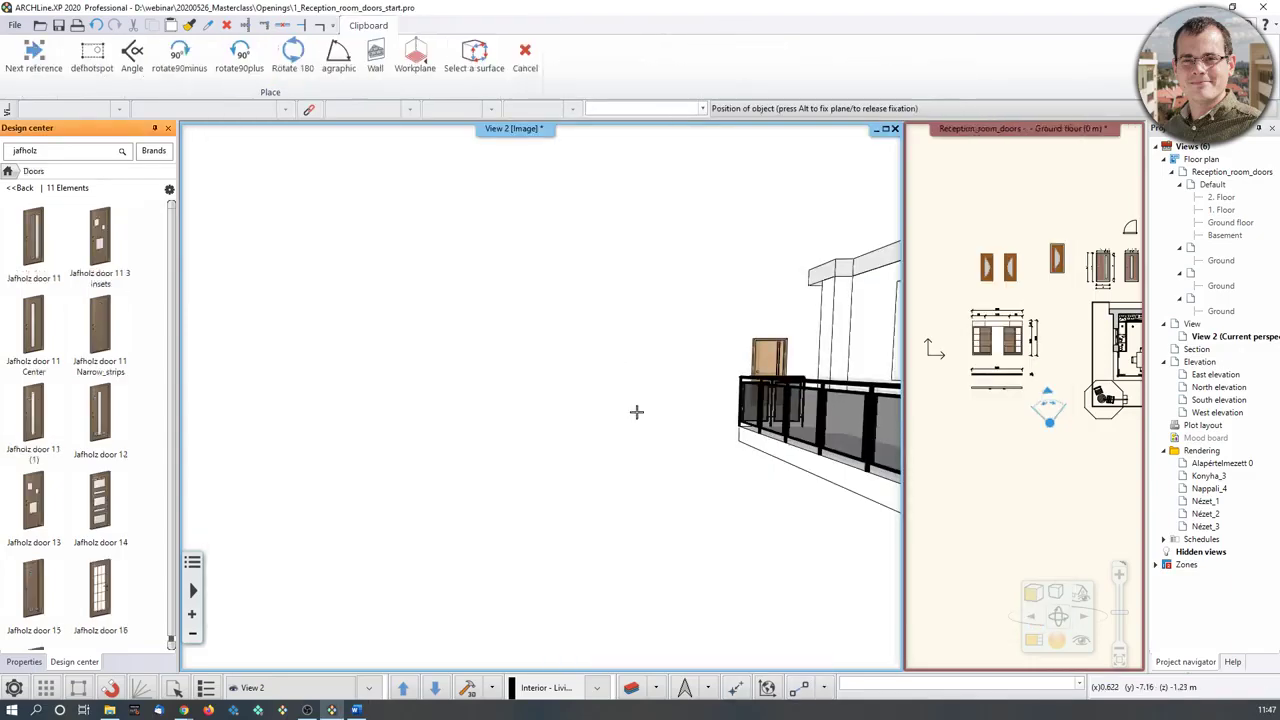
{"action": "key", "text": "Escape"}
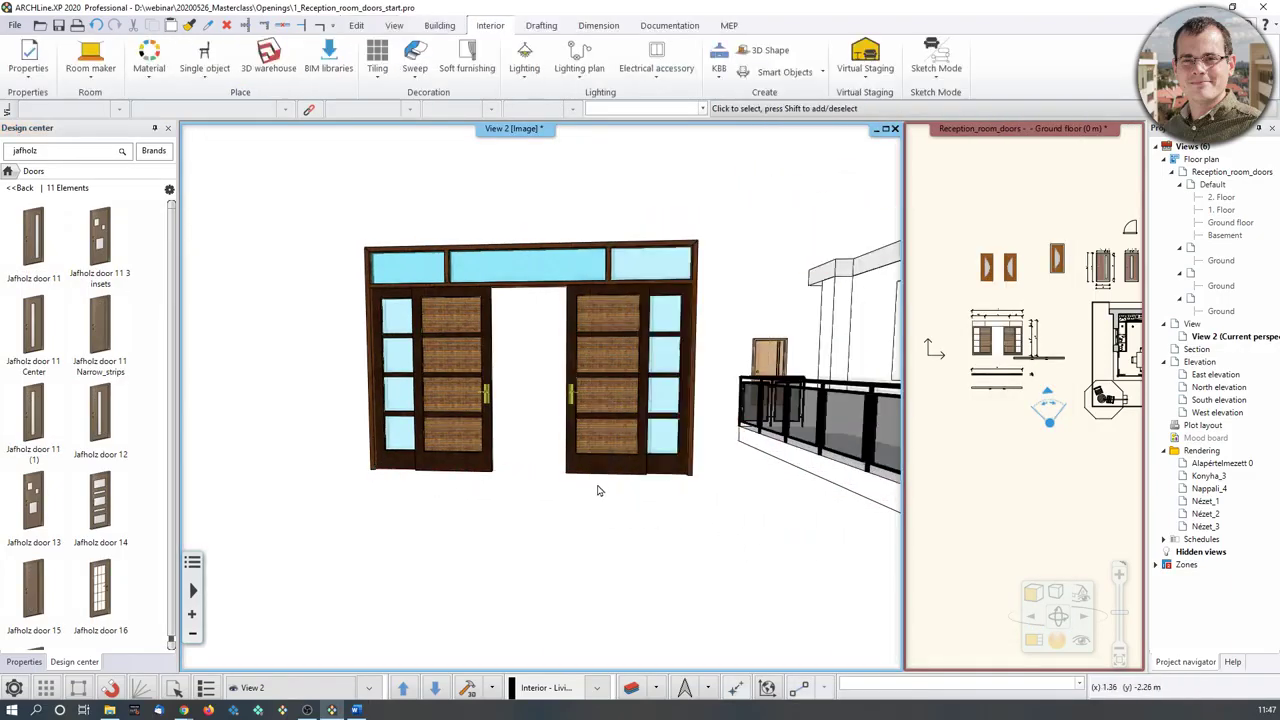
Set the width of the placed sliding door object to 4 m.
{"action": "scroll", "coordinate": [566, 454], "scroll_direction": "up", "scroll_amount": 3}
{"action": "left_click", "coordinate": [560, 442]}
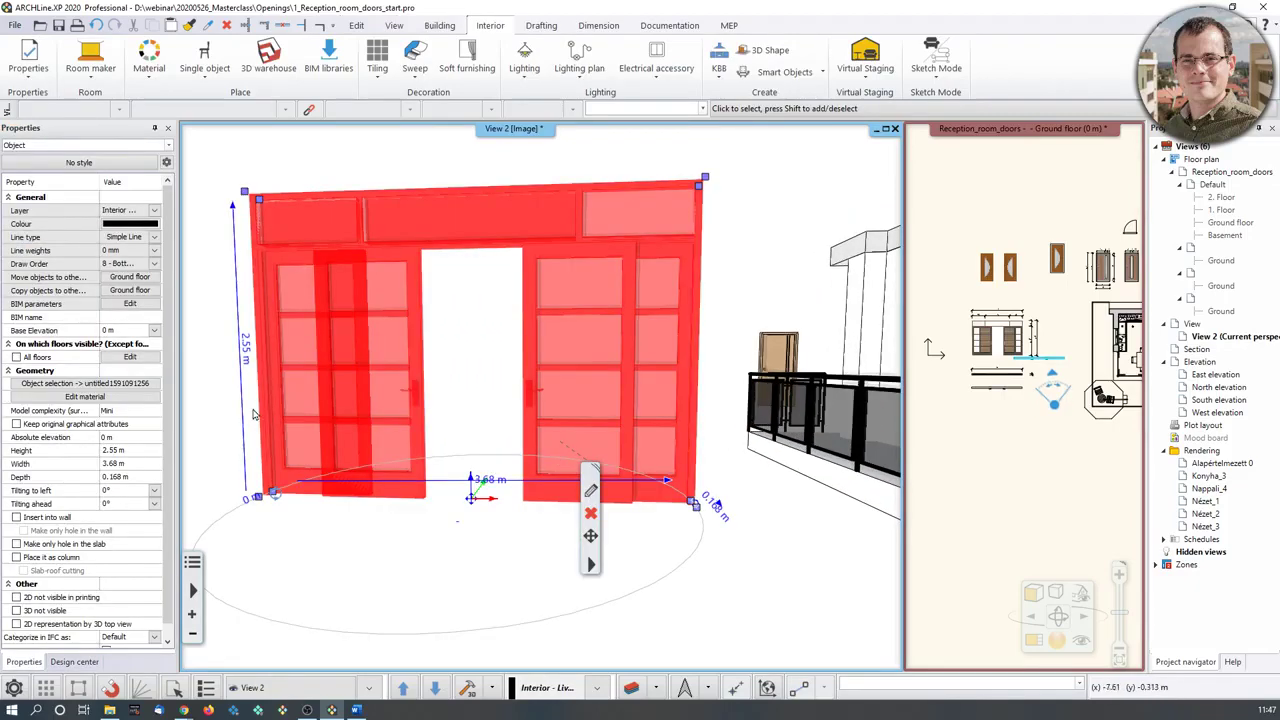
{"action": "left_click", "coordinate": [490, 479]}
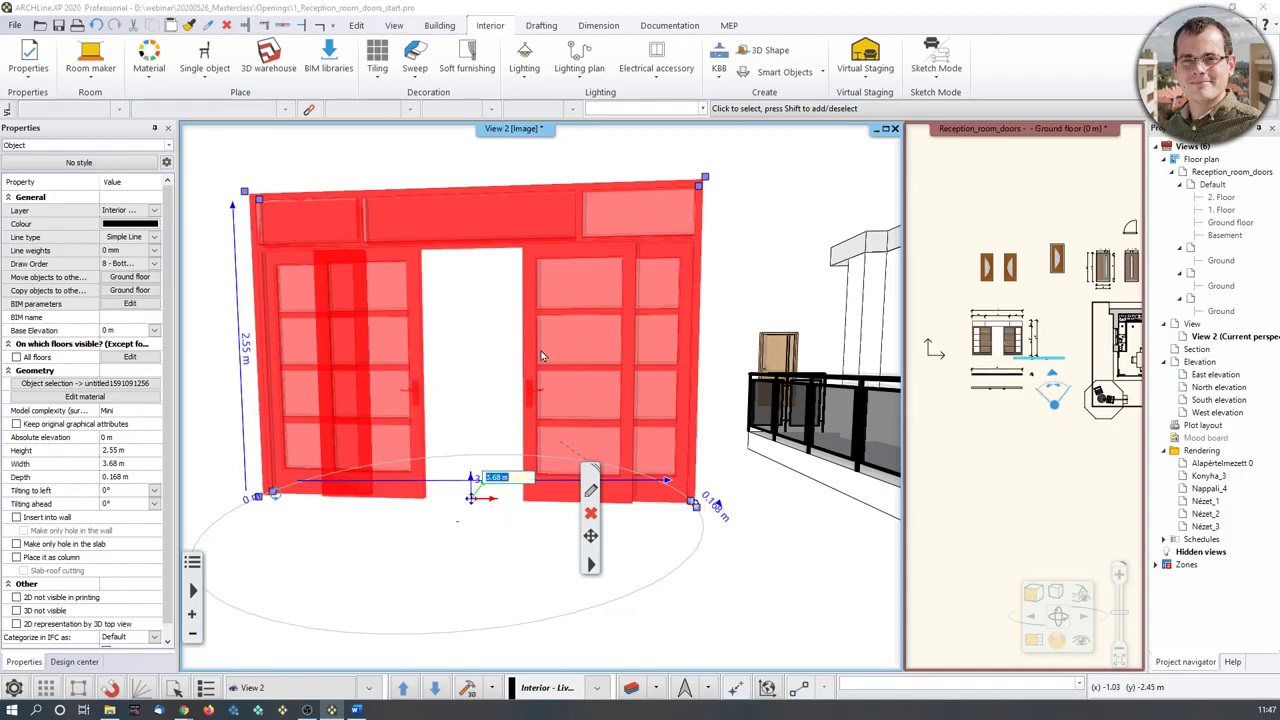
{"action": "type", "text": "4"}
{"action": "key", "text": "Return"}
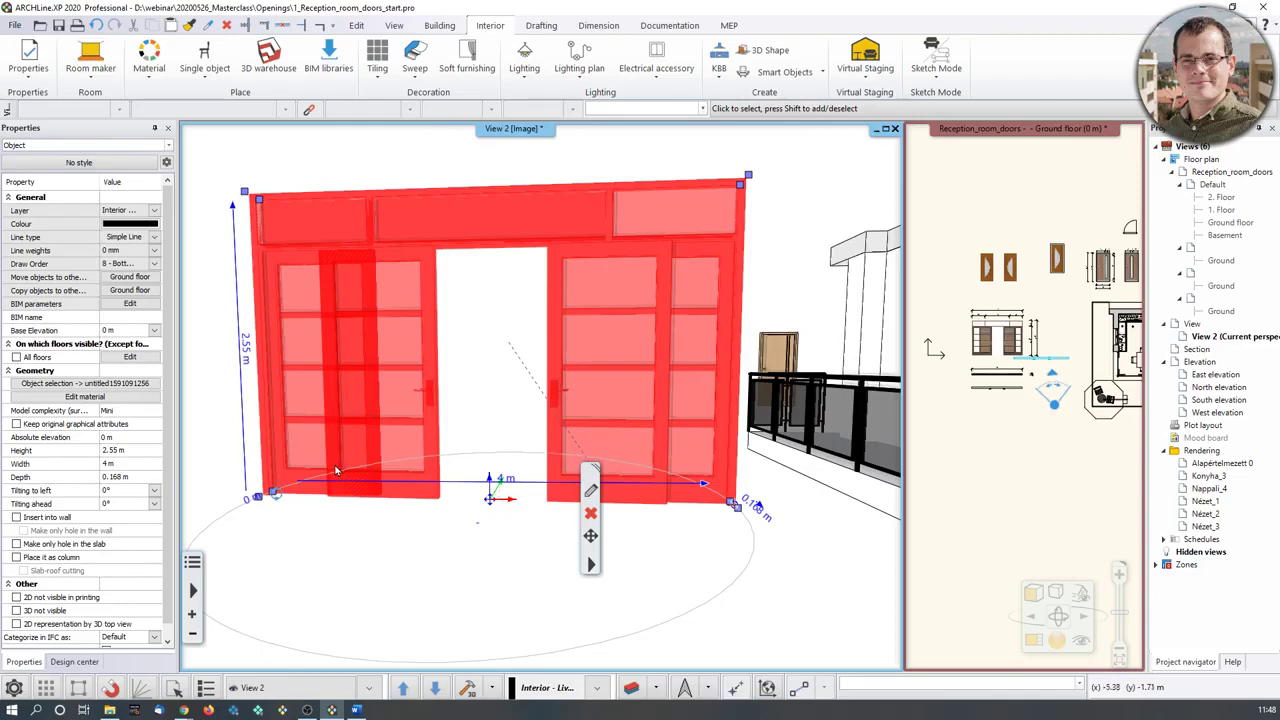
Set the width of the sliding door object to 3 m.
{"action": "middle_click_drag", "start_coordinate": [689, 497], "coordinate": [703, 483]}
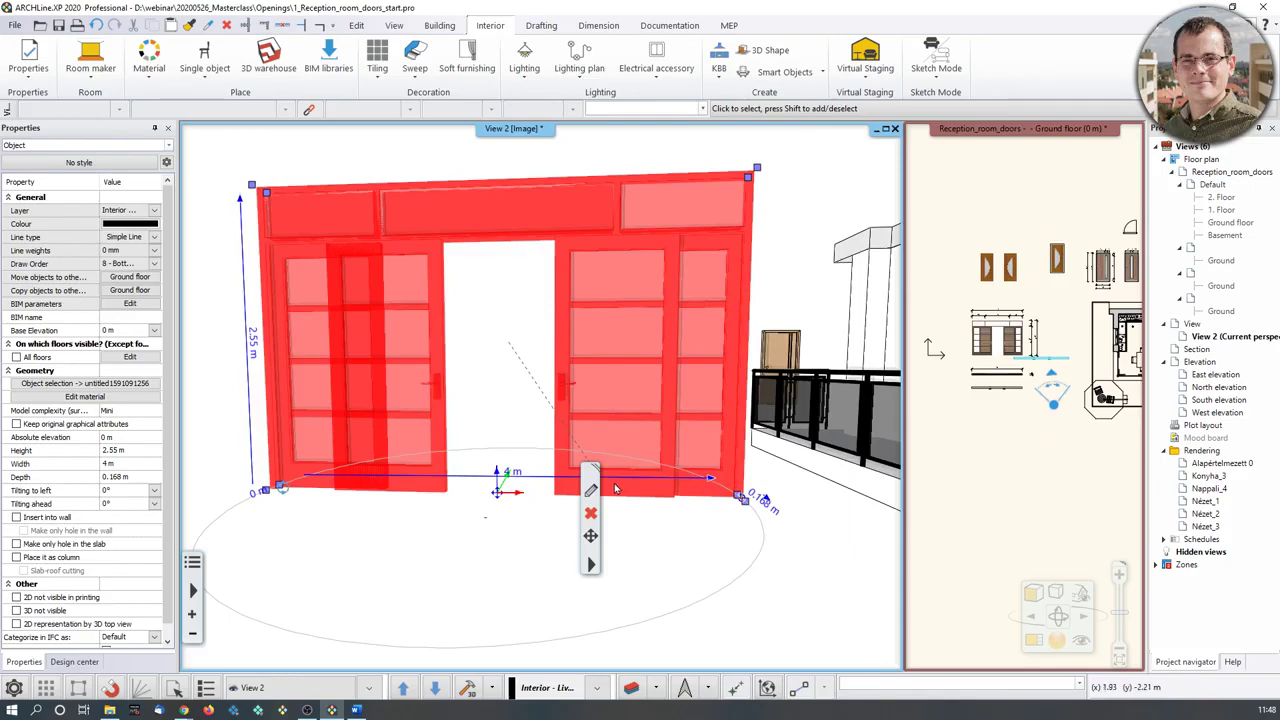
{"action": "scroll", "coordinate": [530, 440], "scroll_direction": "up", "scroll_amount": 1}
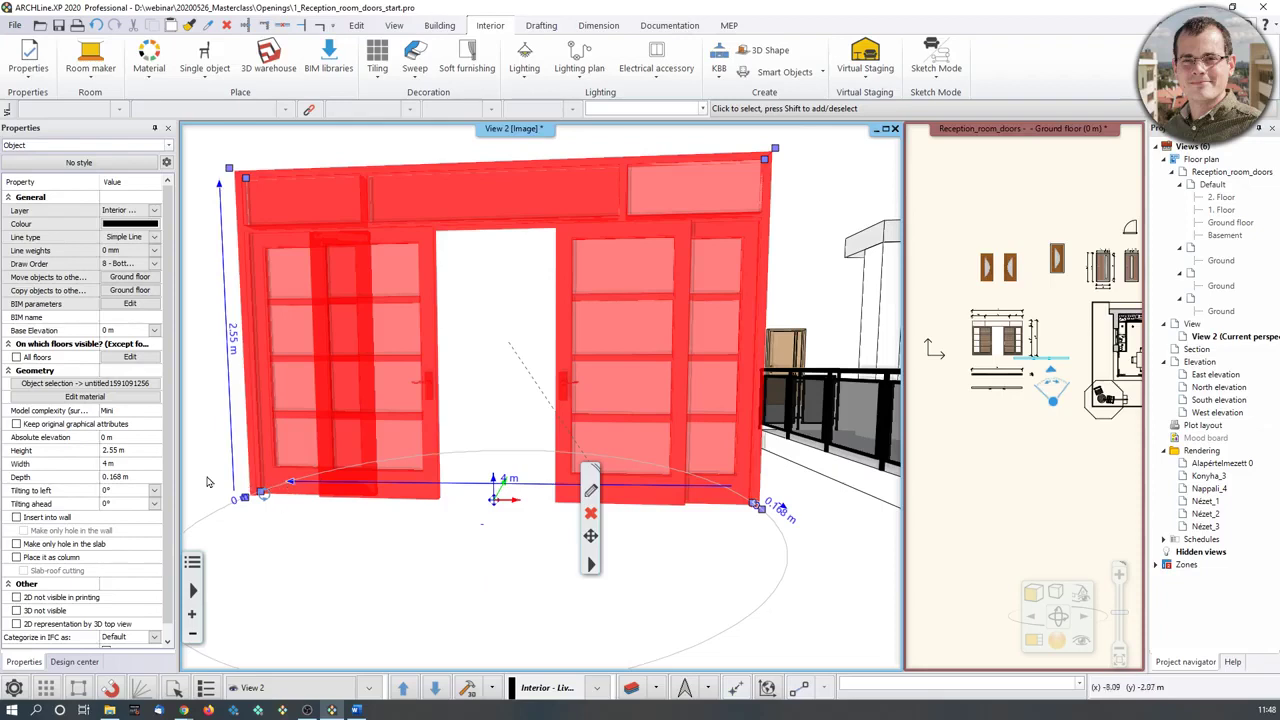
{"action": "left_click", "coordinate": [516, 479]}
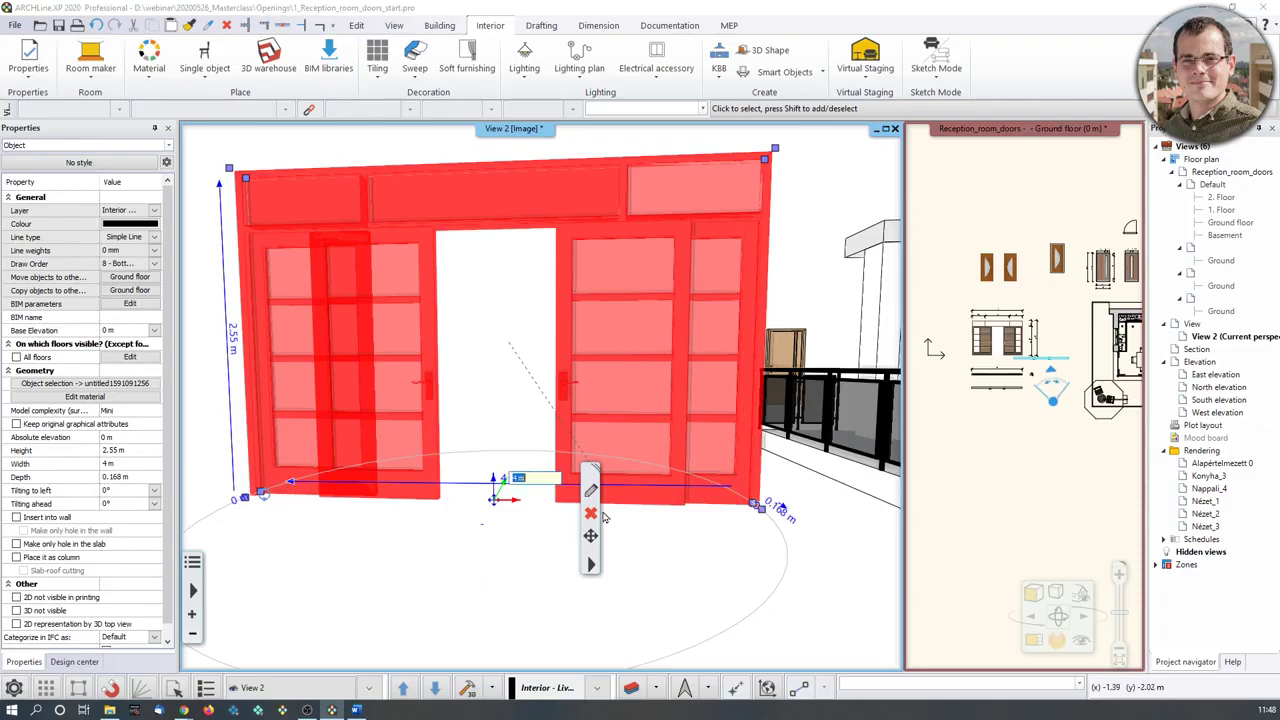
{"action": "type", "text": "3"}
{"action": "key", "text": "Return"}
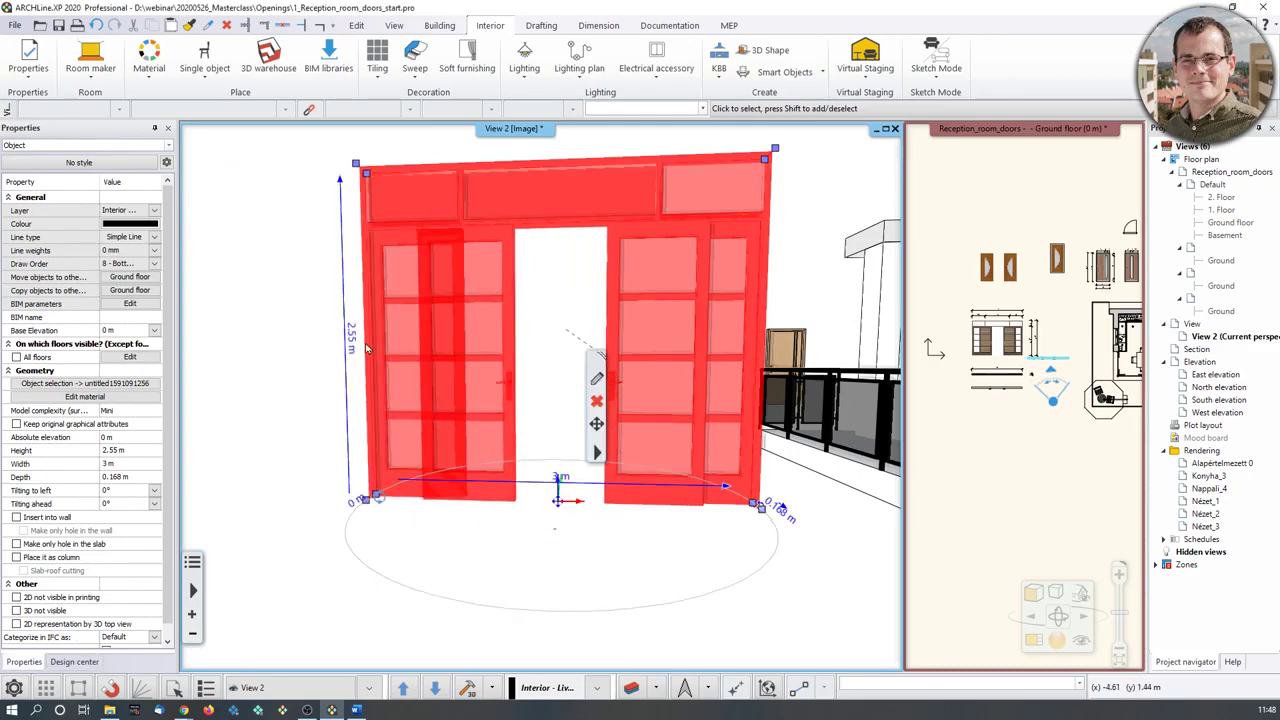
Set the height of the sliding door object to 3 m.
{"action": "middle_click_drag", "start_coordinate": [341, 259], "coordinate": [329, 262]}
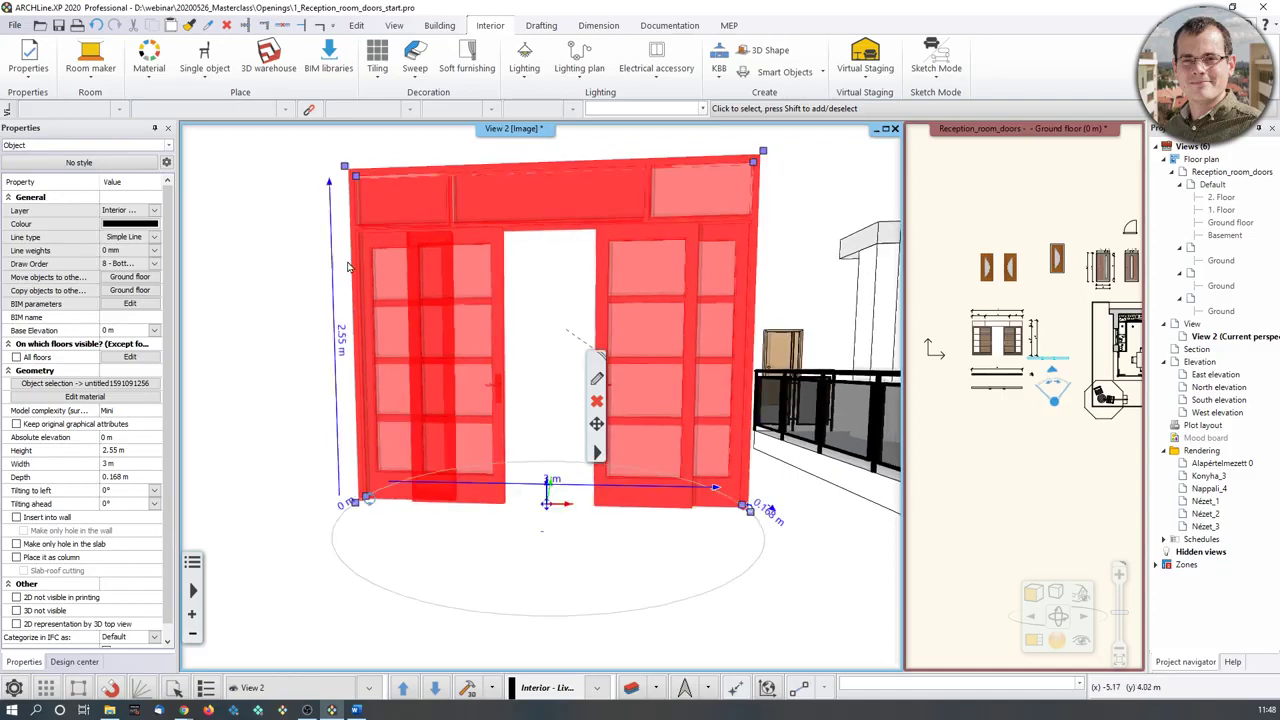
{"action": "left_click", "coordinate": [342, 340]}
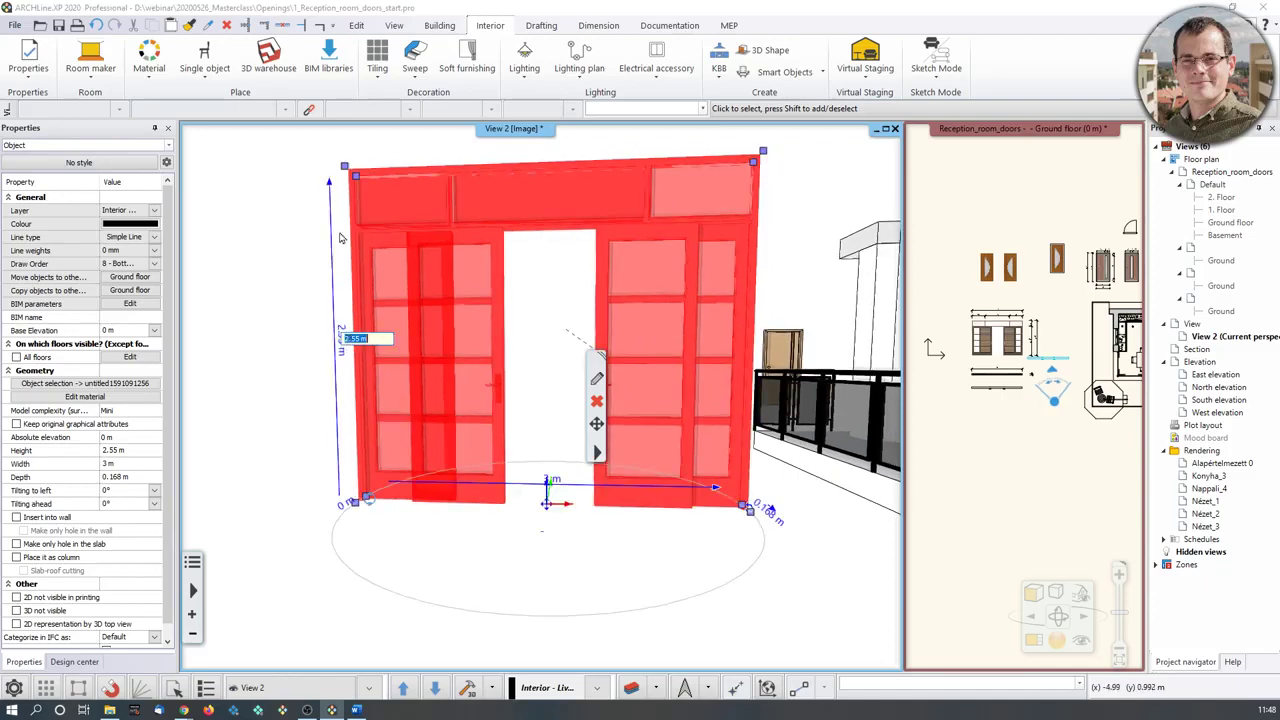
{"action": "type", "text": "3"}
{"action": "key", "text": "Return"}
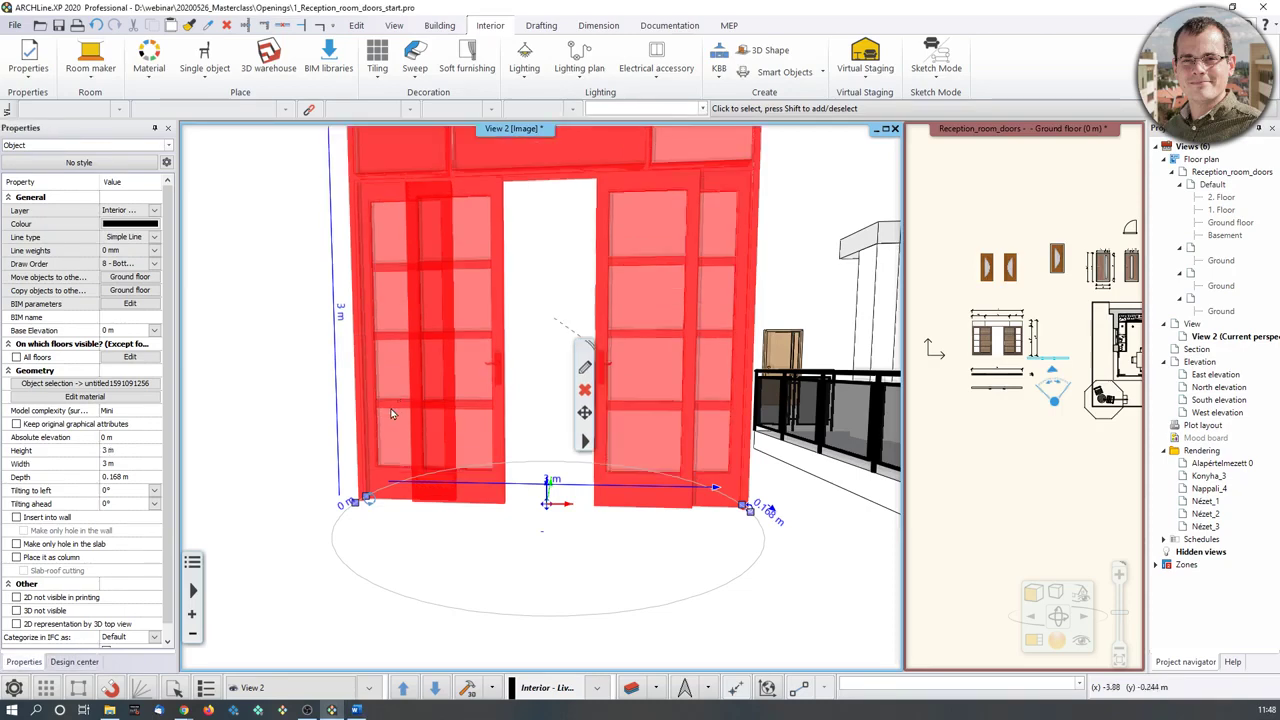
Inspect the sliding door object's placement parameters, then close them without changes and leave the object deselected.
{"action": "scroll", "coordinate": [392, 414], "scroll_direction": "down", "scroll_amount": 2}
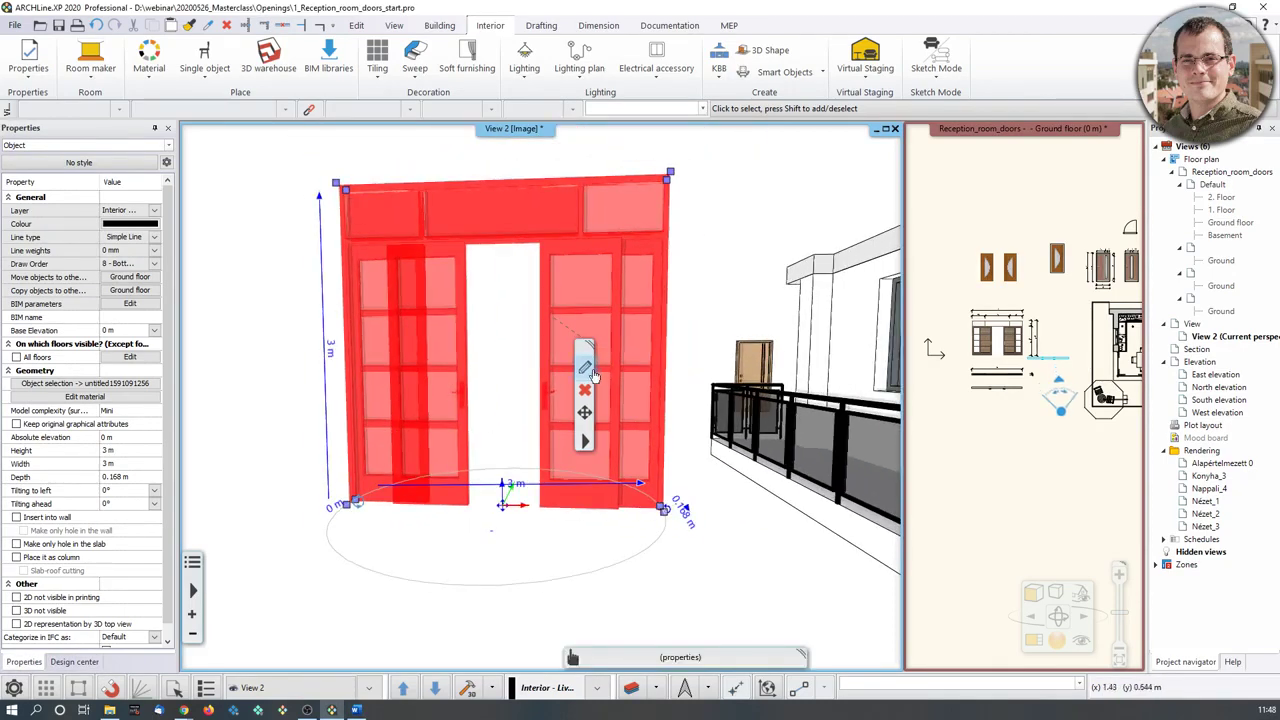
{"action": "left_click", "coordinate": [586, 369]}
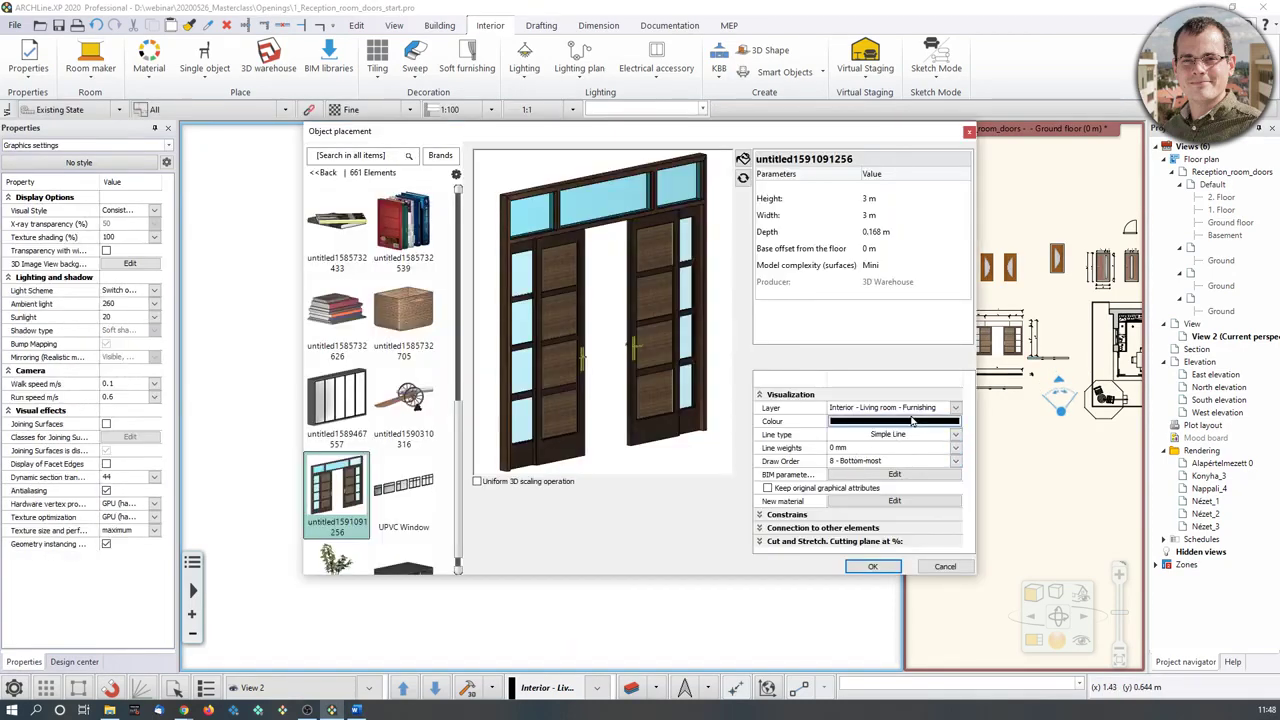
{"action": "left_click", "coordinate": [969, 134]}
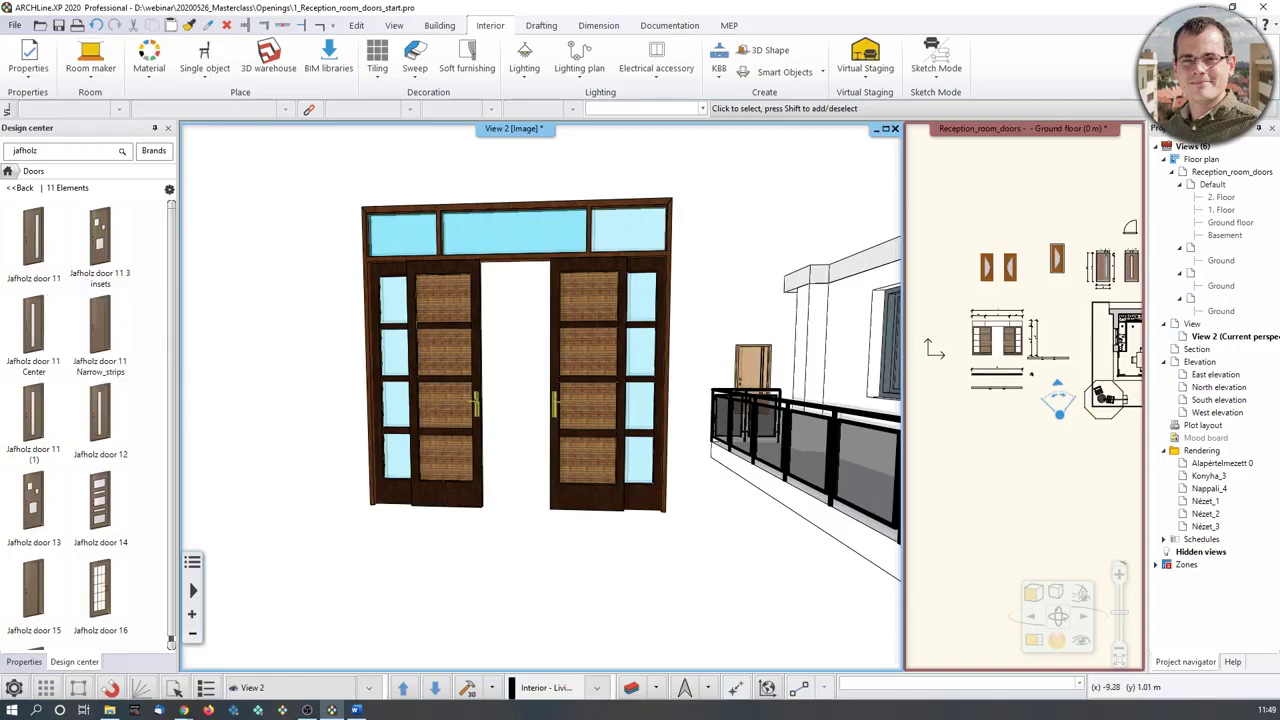
{"action": "left_click", "coordinate": [343, 483]}
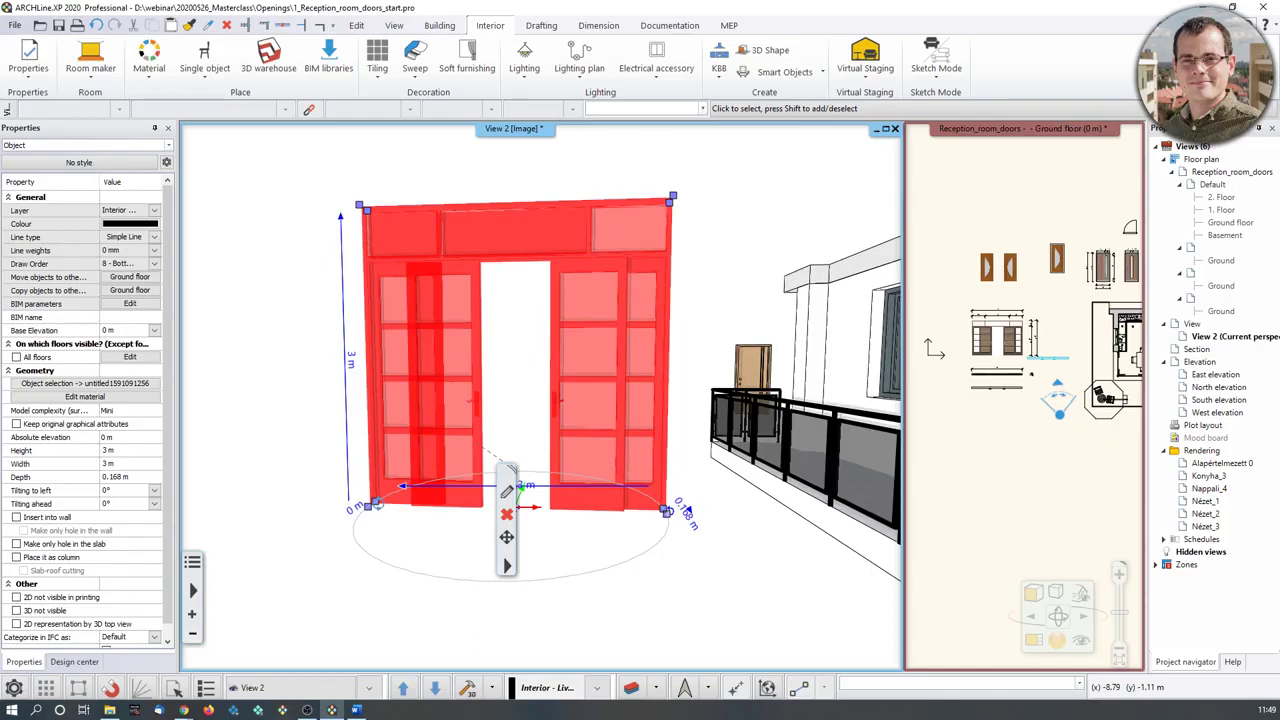
{"action": "left_click", "coordinate": [305, 299]}
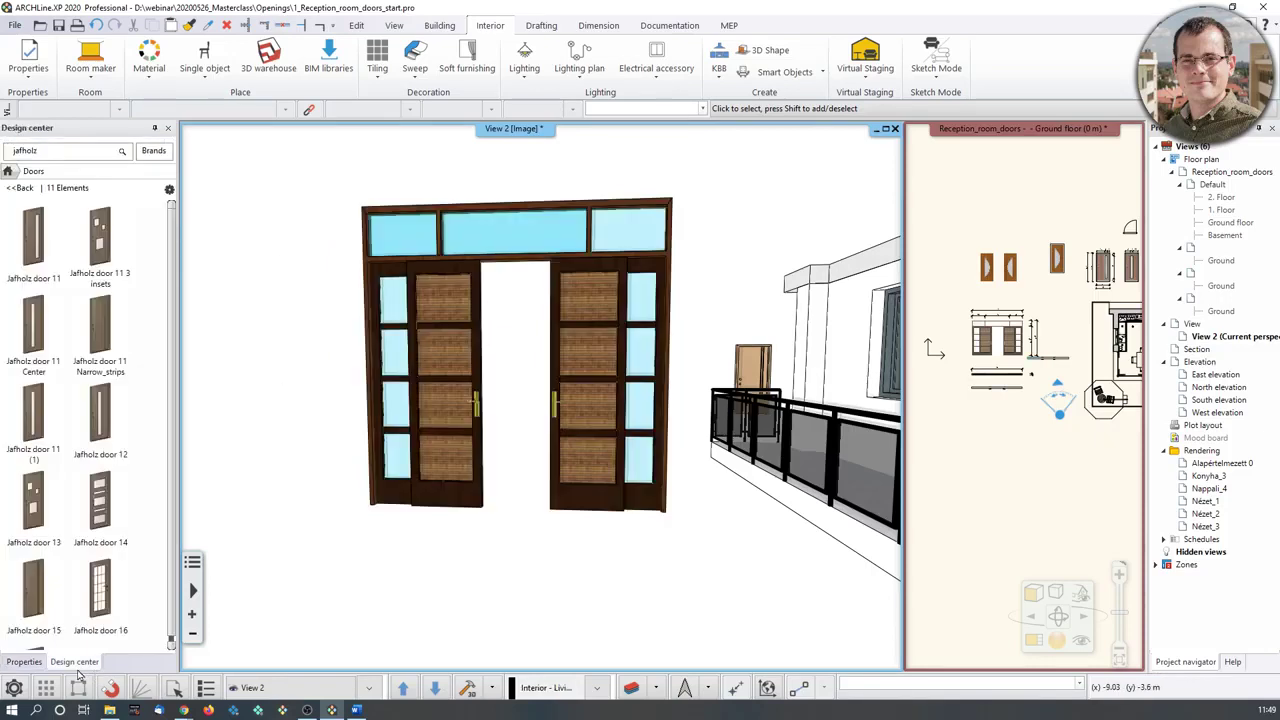
Browse the Design Center to the indoor double doors and open the details of "Double door one side fixed".
{"action": "left_click", "coordinate": [22, 188]}
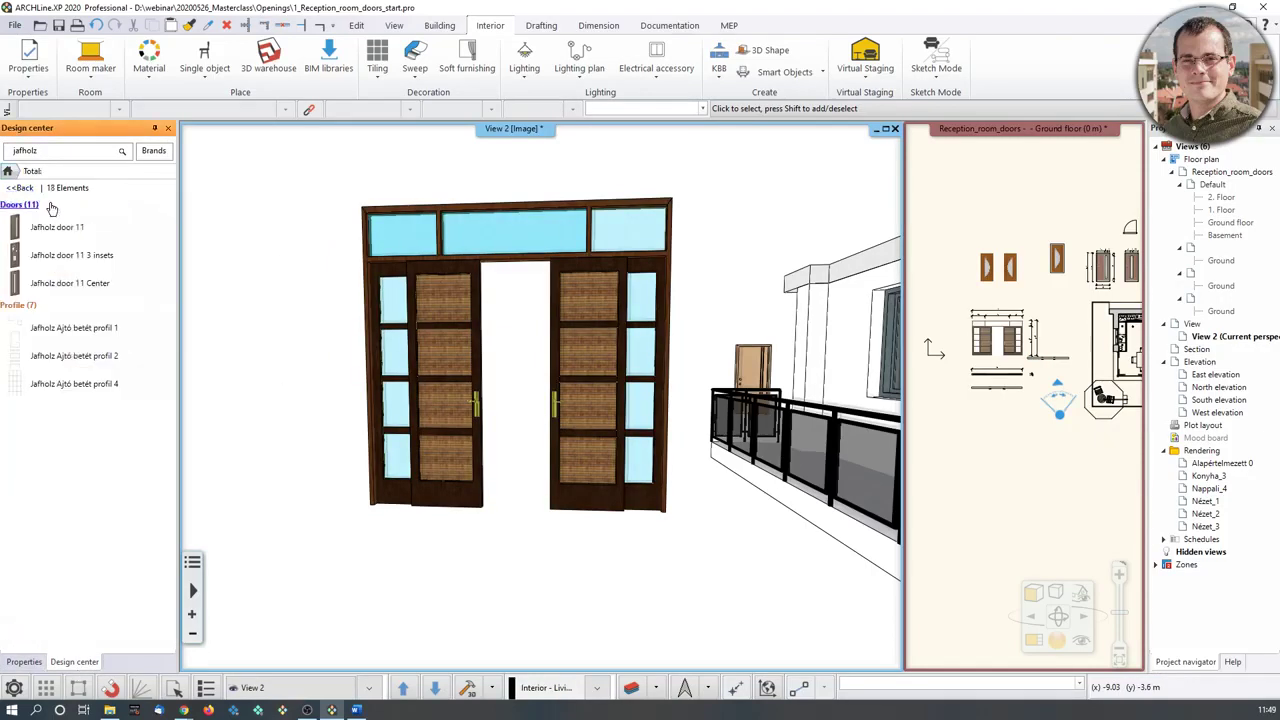
{"action": "left_click", "coordinate": [8, 171]}
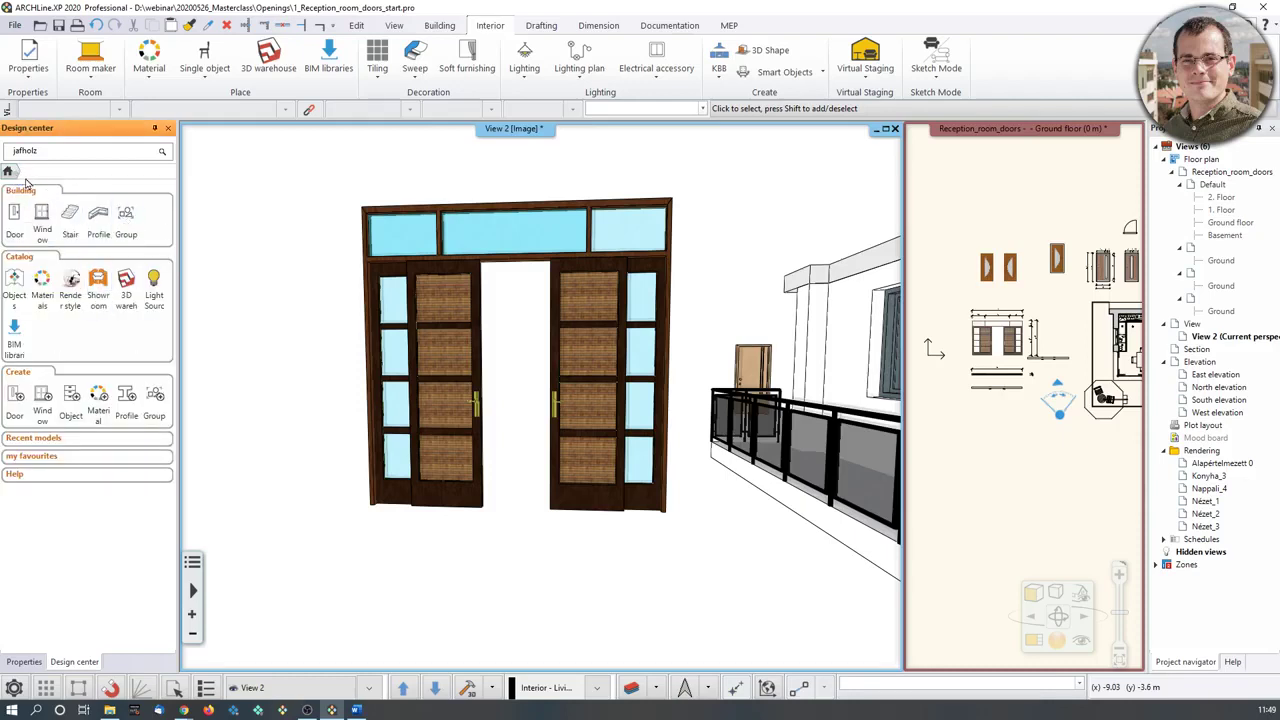
{"action": "left_click", "coordinate": [18, 216]}
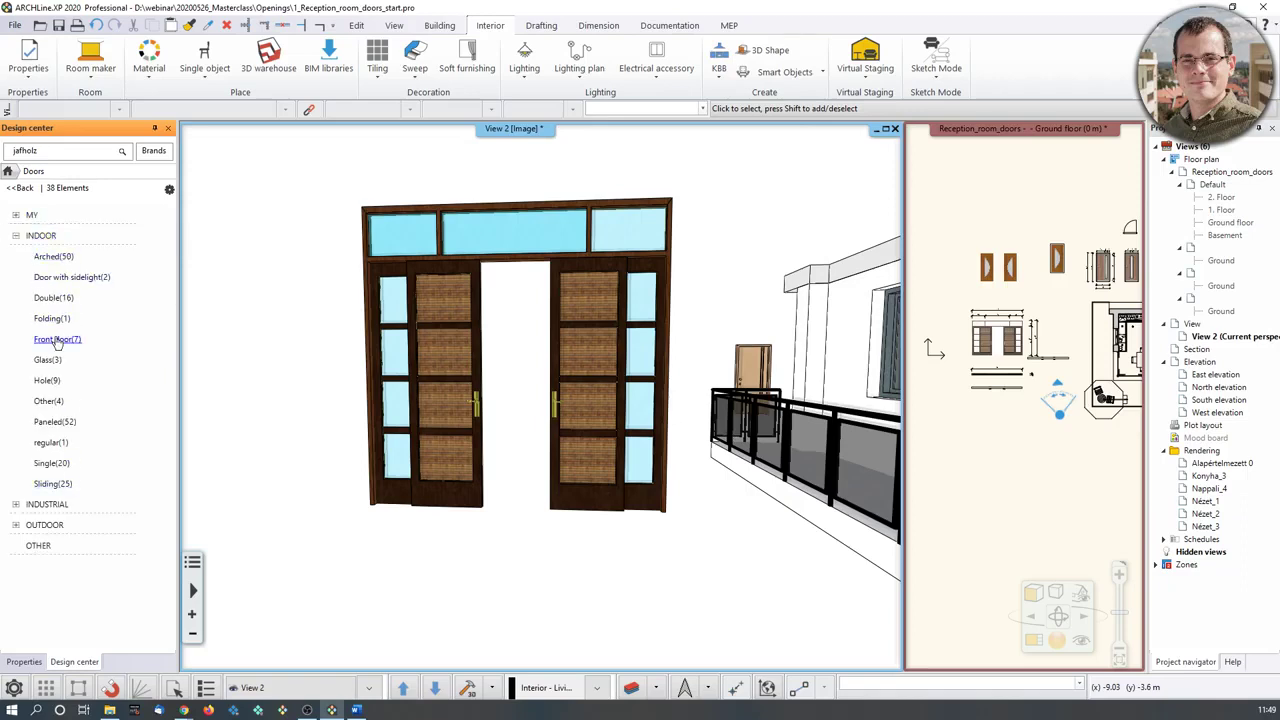
{"action": "left_click", "coordinate": [56, 298]}
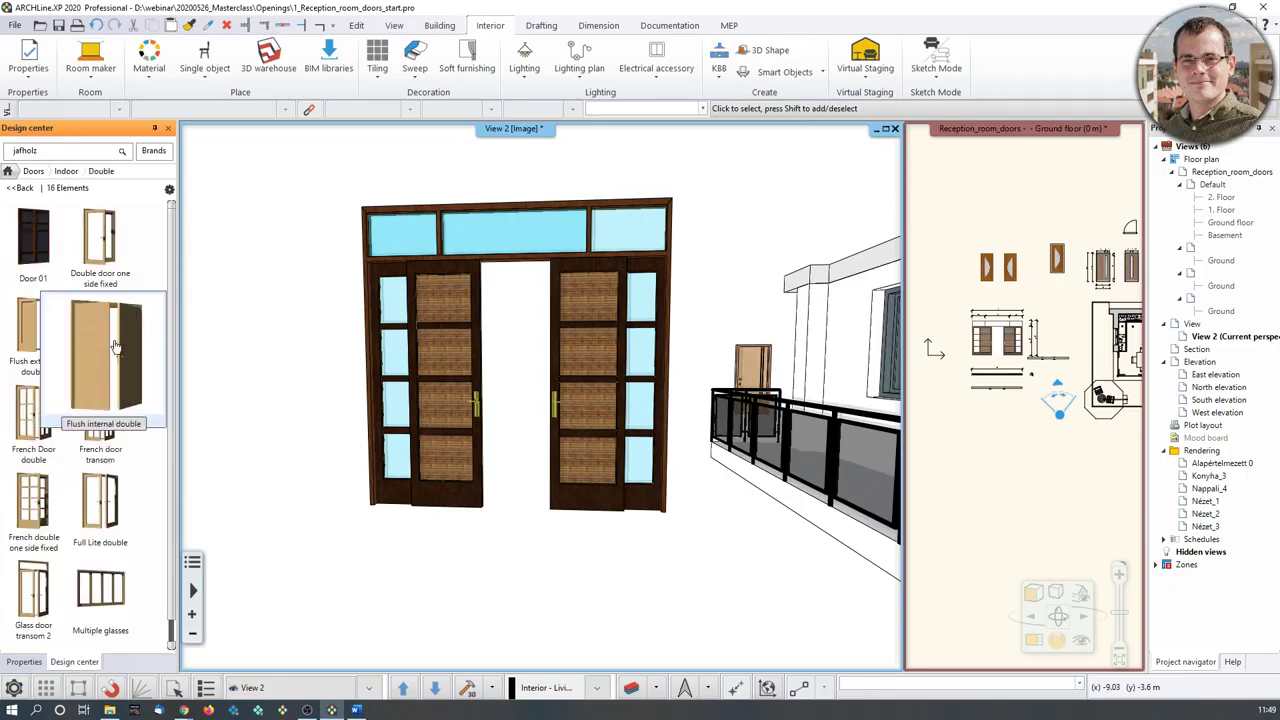
{"action": "mouse_move", "coordinate": [118, 243]}
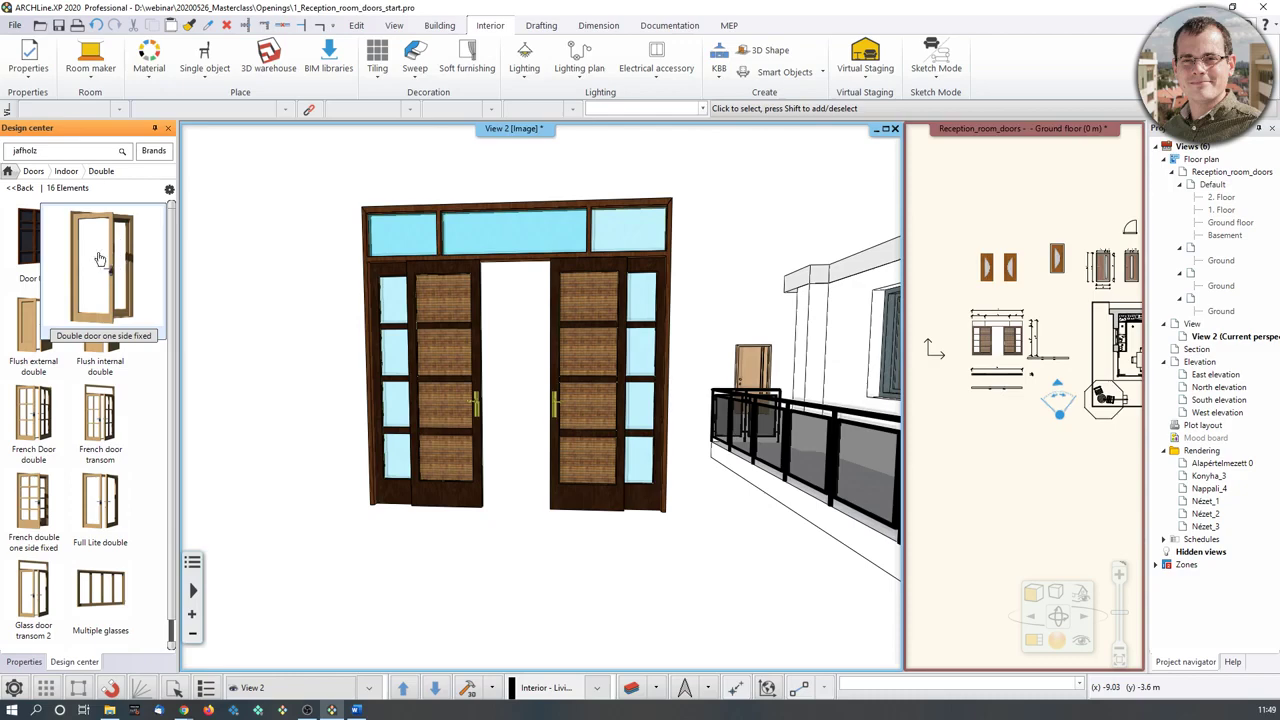
{"action": "right_click", "coordinate": [113, 244]}
{"action": "double_click", "coordinate": [105, 265]}
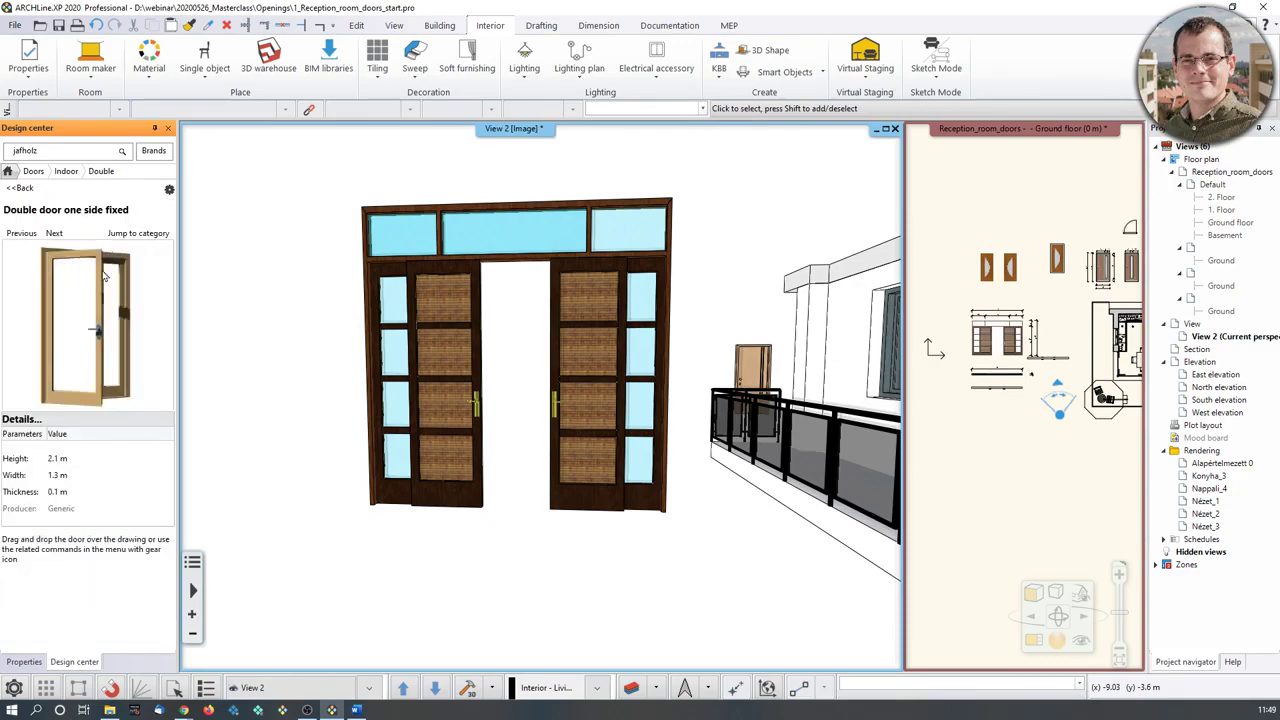
Inspect the settings and BIM parameters of "Double door one side fixed", then close both dialogs without changes.
{"action": "left_click", "coordinate": [169, 189]}
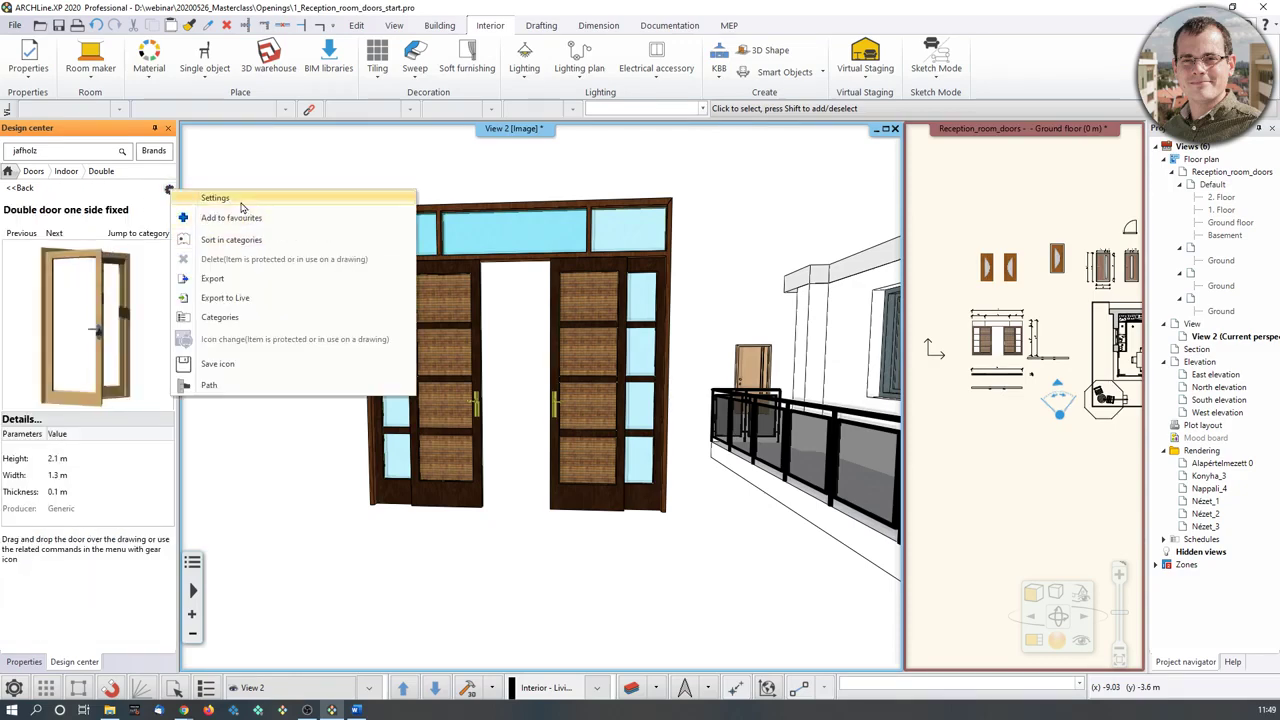
{"action": "left_click", "coordinate": [215, 198]}
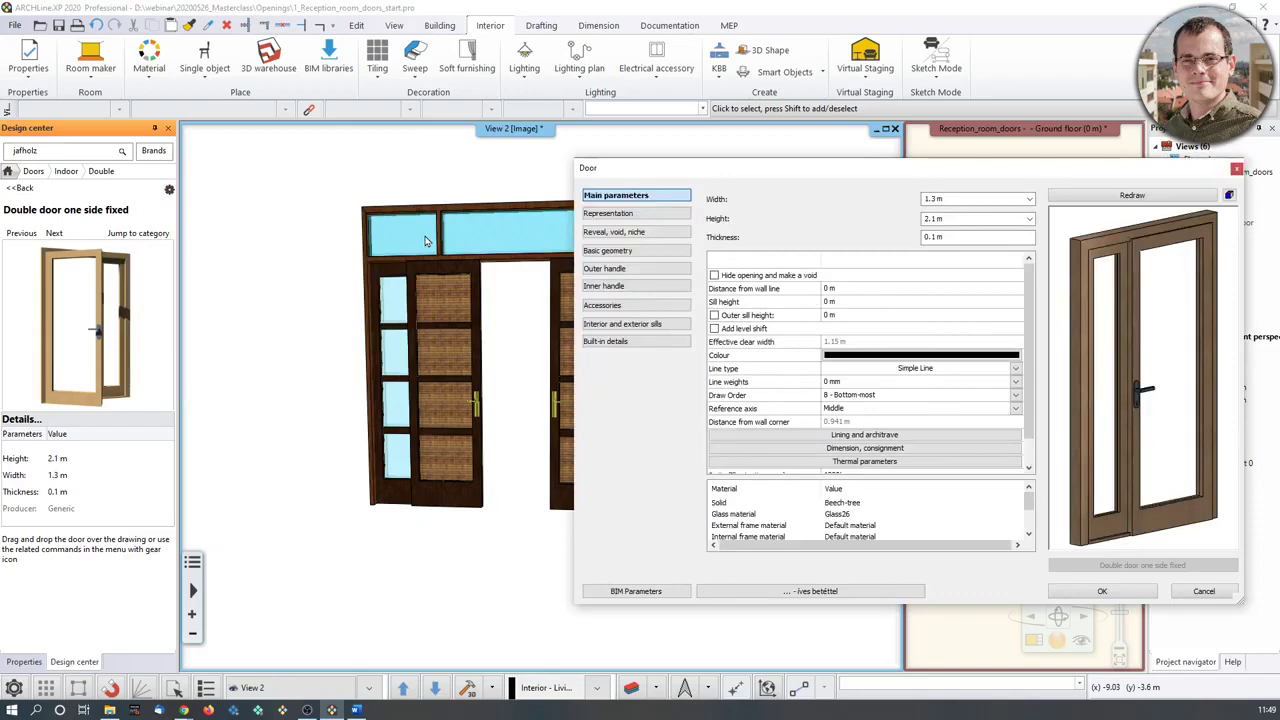
{"action": "left_click", "coordinate": [638, 591]}
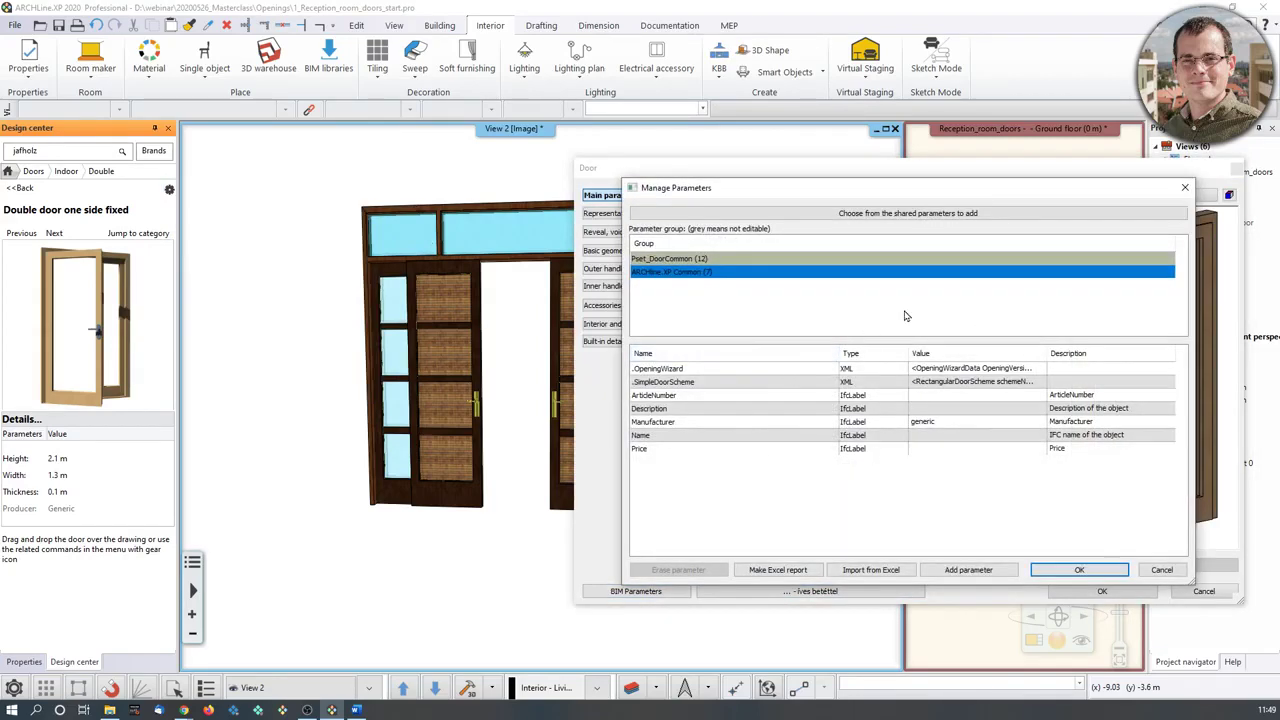
{"action": "left_click", "coordinate": [1185, 187]}
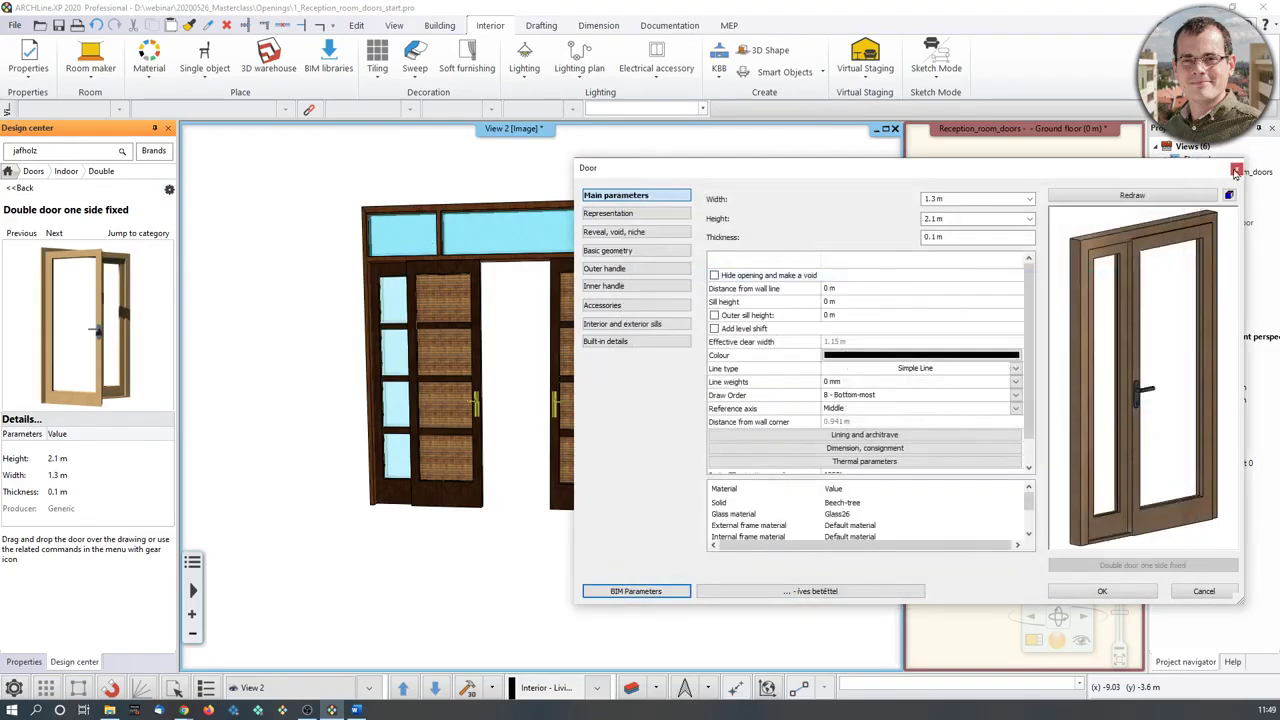
{"action": "left_click", "coordinate": [1236, 171]}
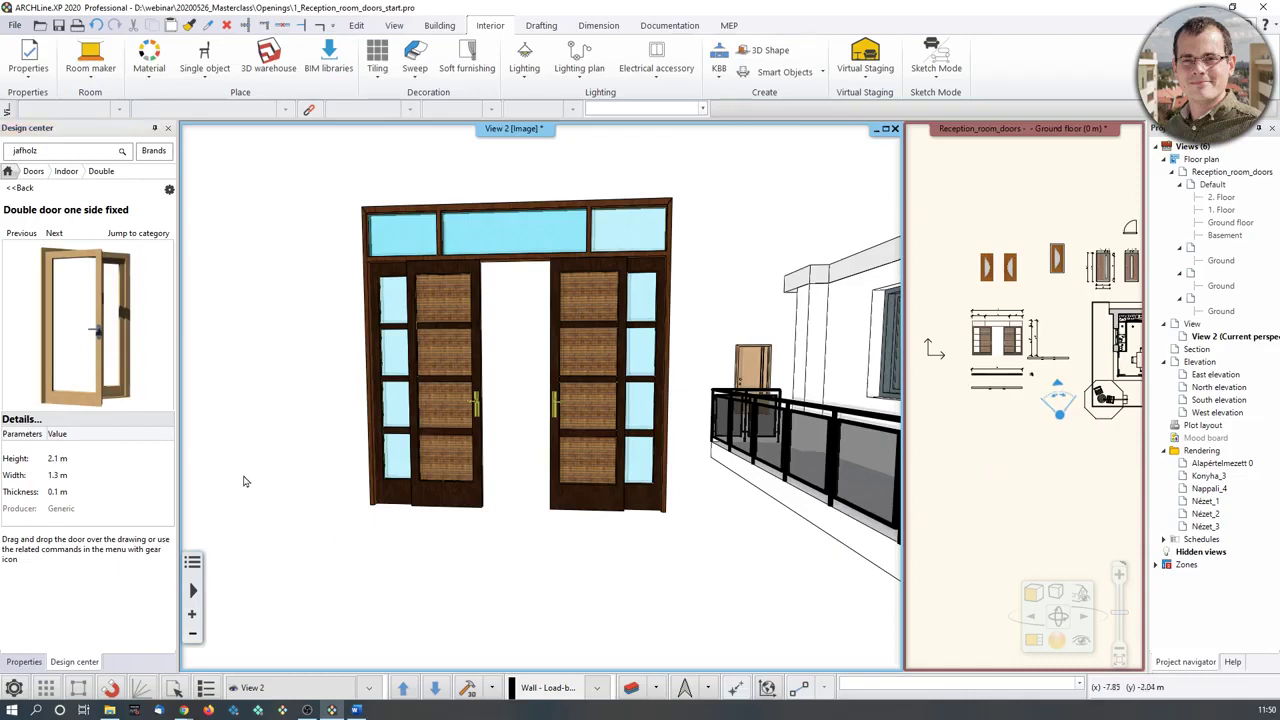
{"action": "left_click", "coordinate": [497, 485]}
{"action": "key", "text": "Escape"}
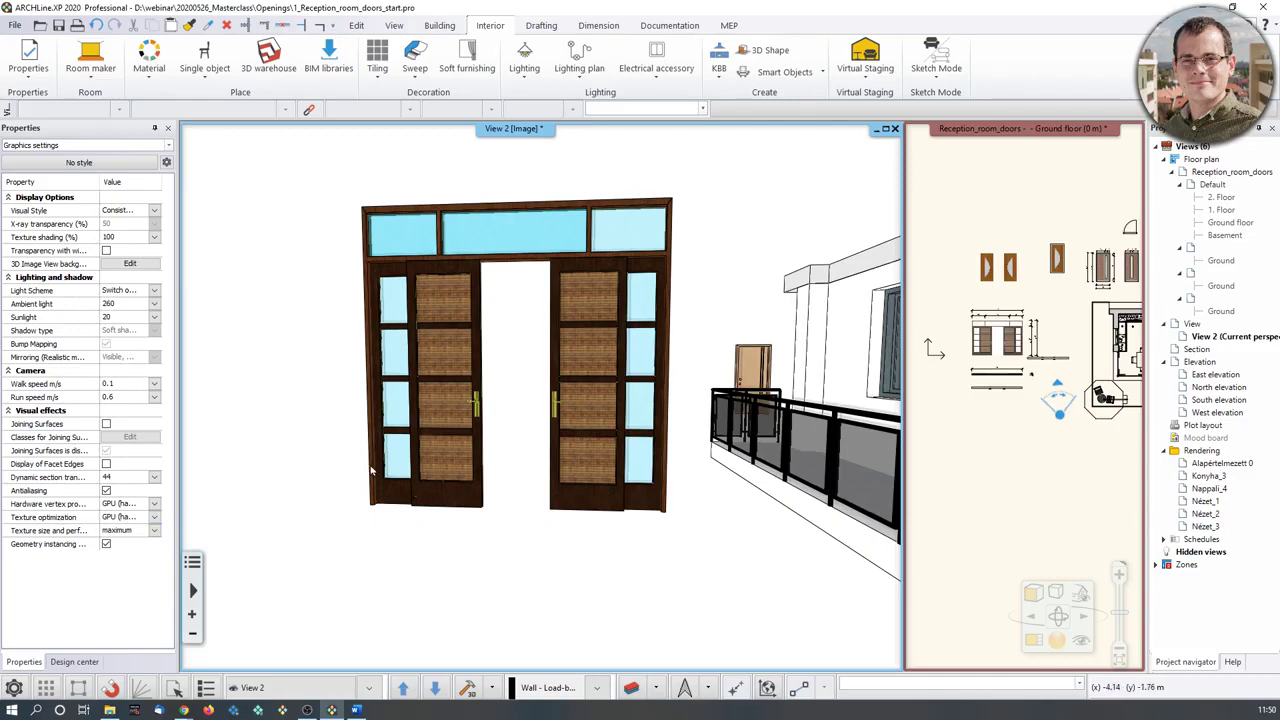
{"action": "key", "text": "Escape"}
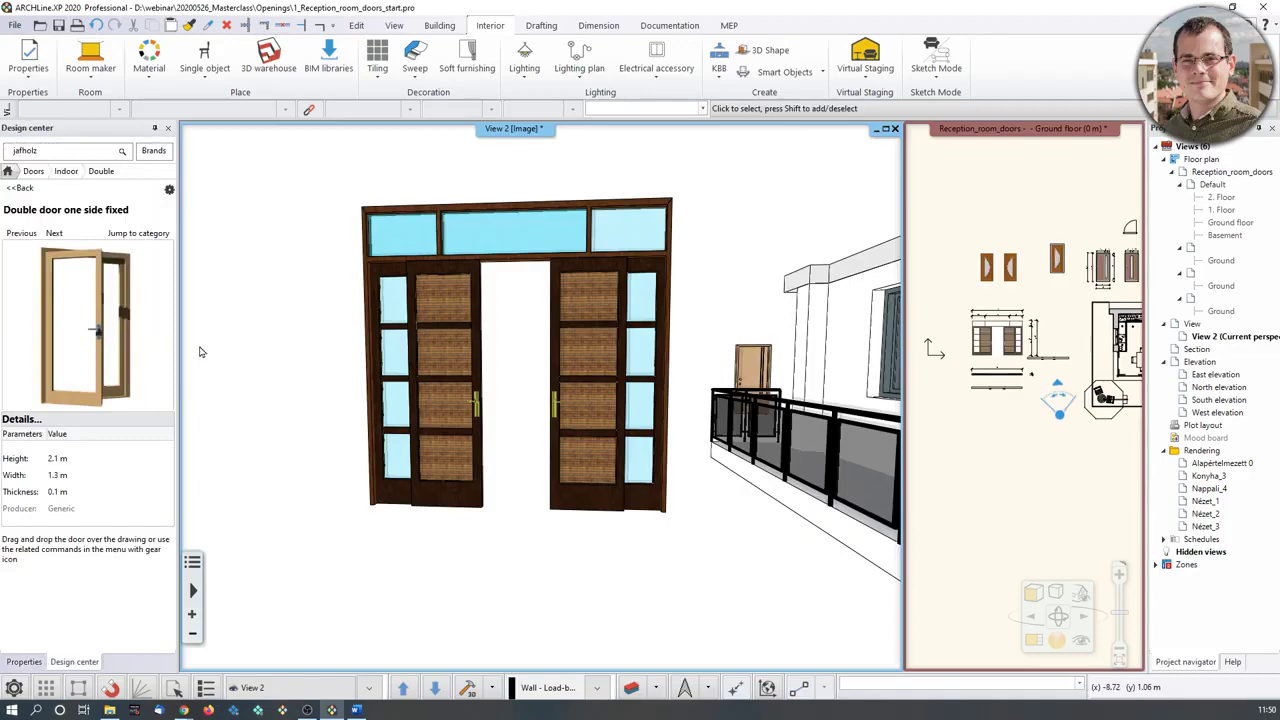
Reopen the BIM parameters of "Double door one side fixed" and view the form for adding a parameter without adding one.
{"action": "left_click", "coordinate": [169, 190]}
{"action": "left_click", "coordinate": [195, 199]}
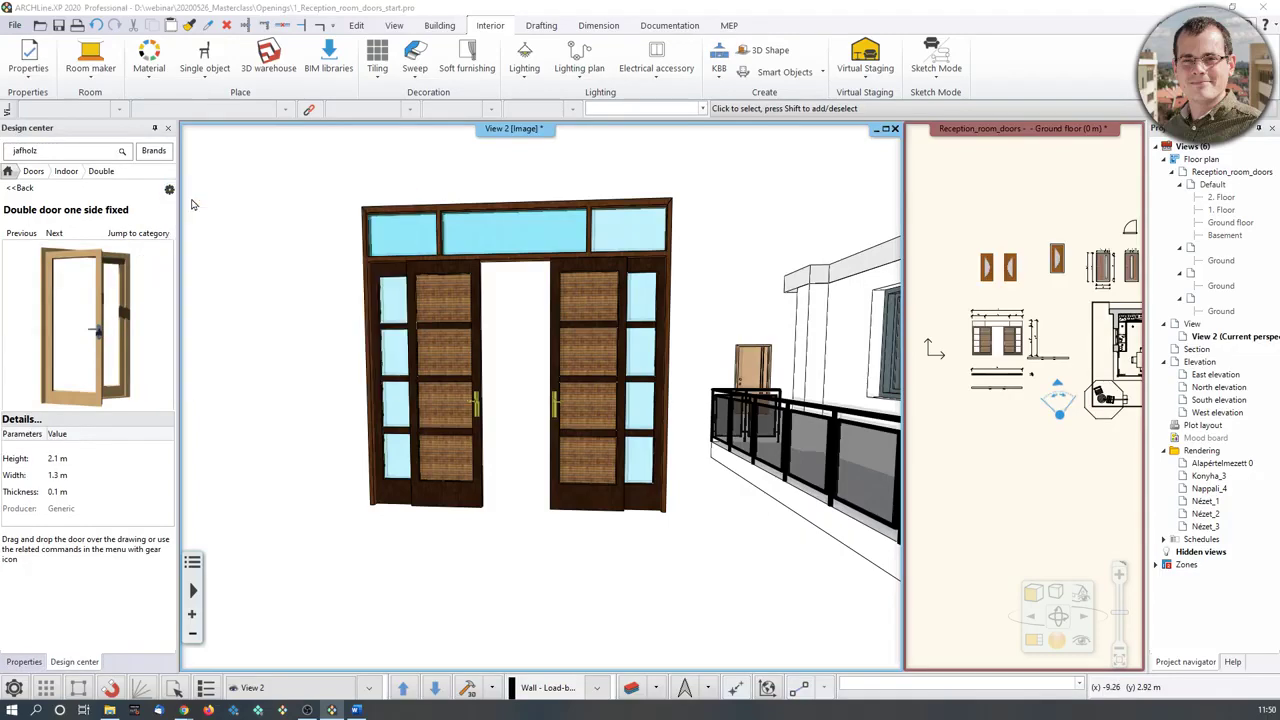
{"action": "left_click", "coordinate": [654, 591]}
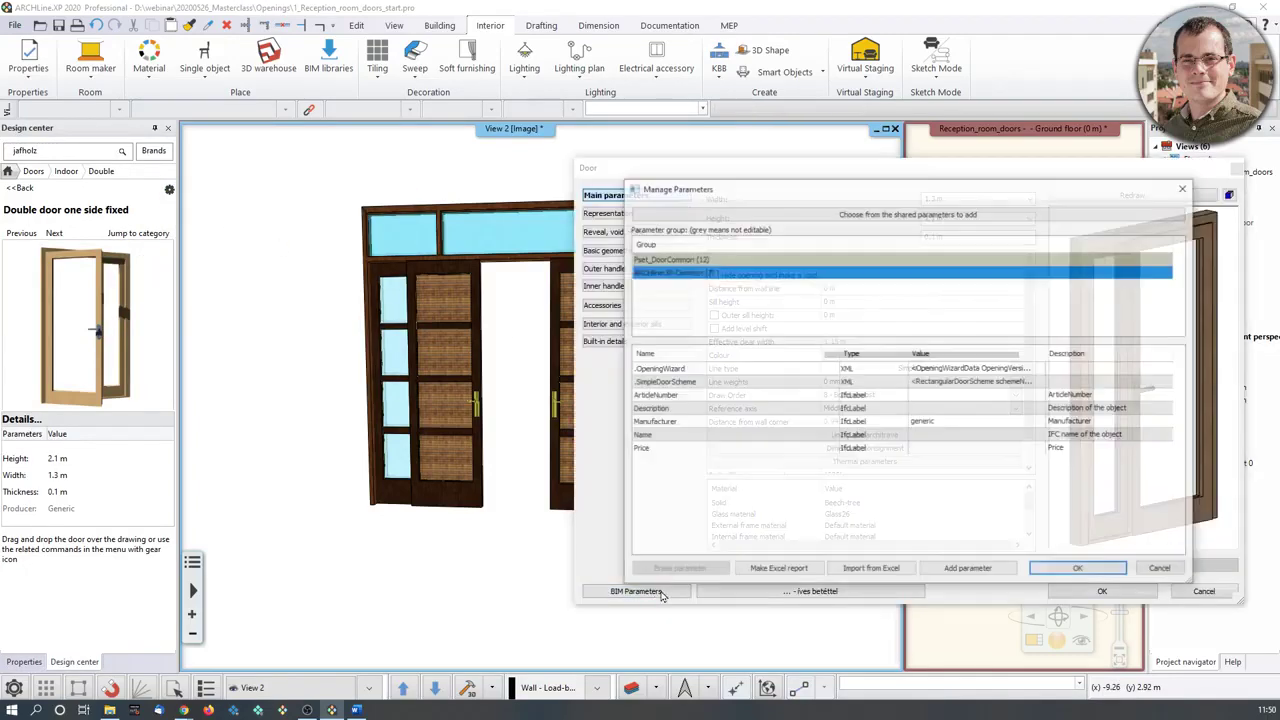
{"action": "left_click", "coordinate": [966, 570]}
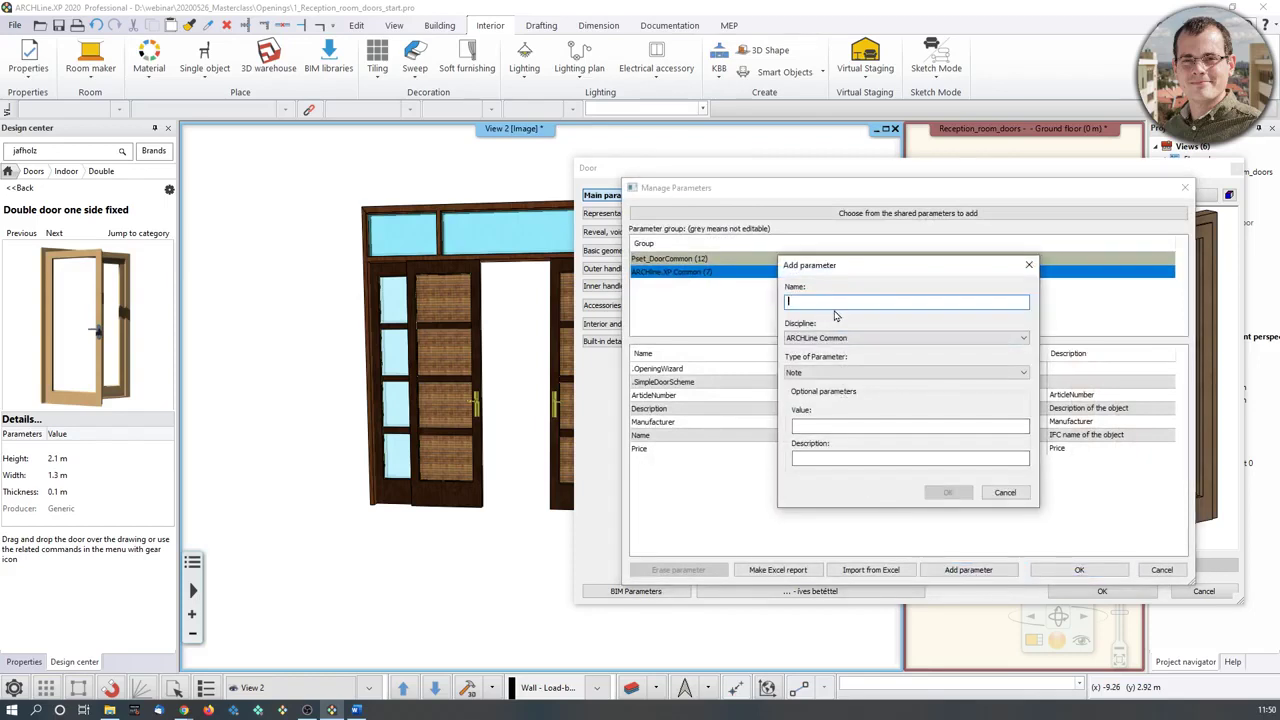
{"action": "left_click", "coordinate": [1031, 265]}
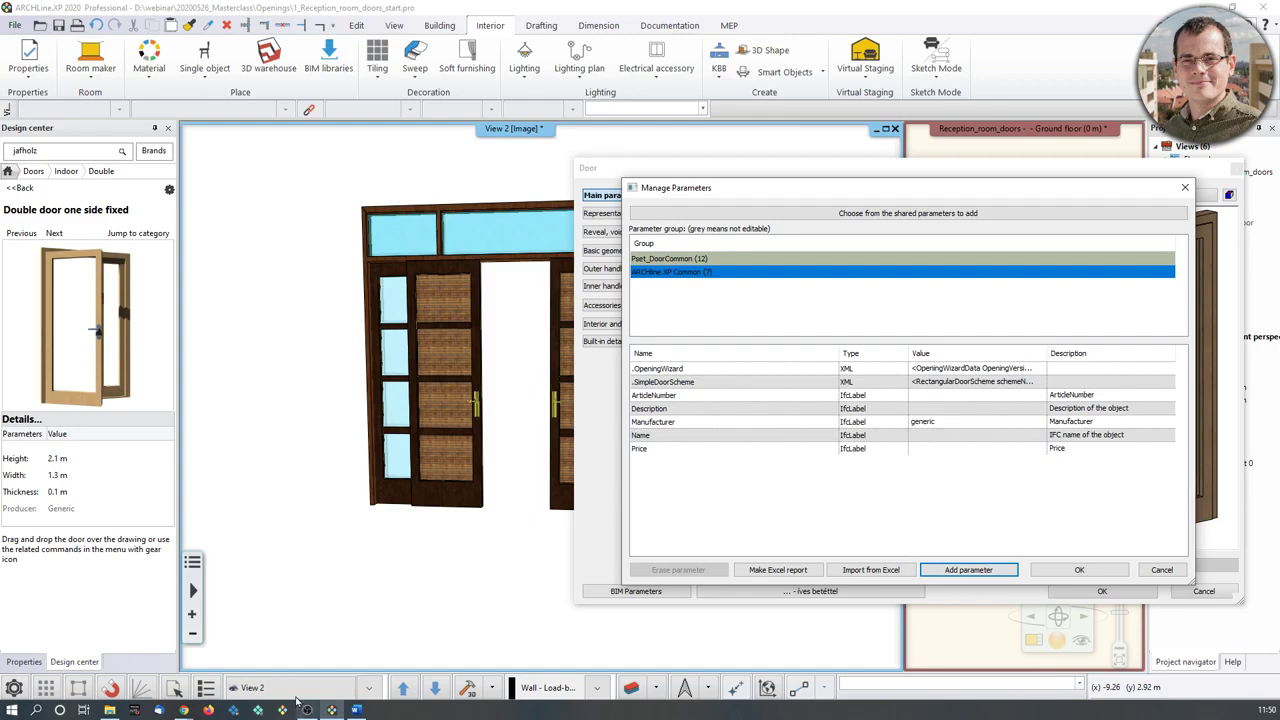
Switch to the browser's ARCHLine.XP Webinars page and look through the advanced, intermediate and earlier course listings.
{"action": "left_click", "coordinate": [183, 709]}
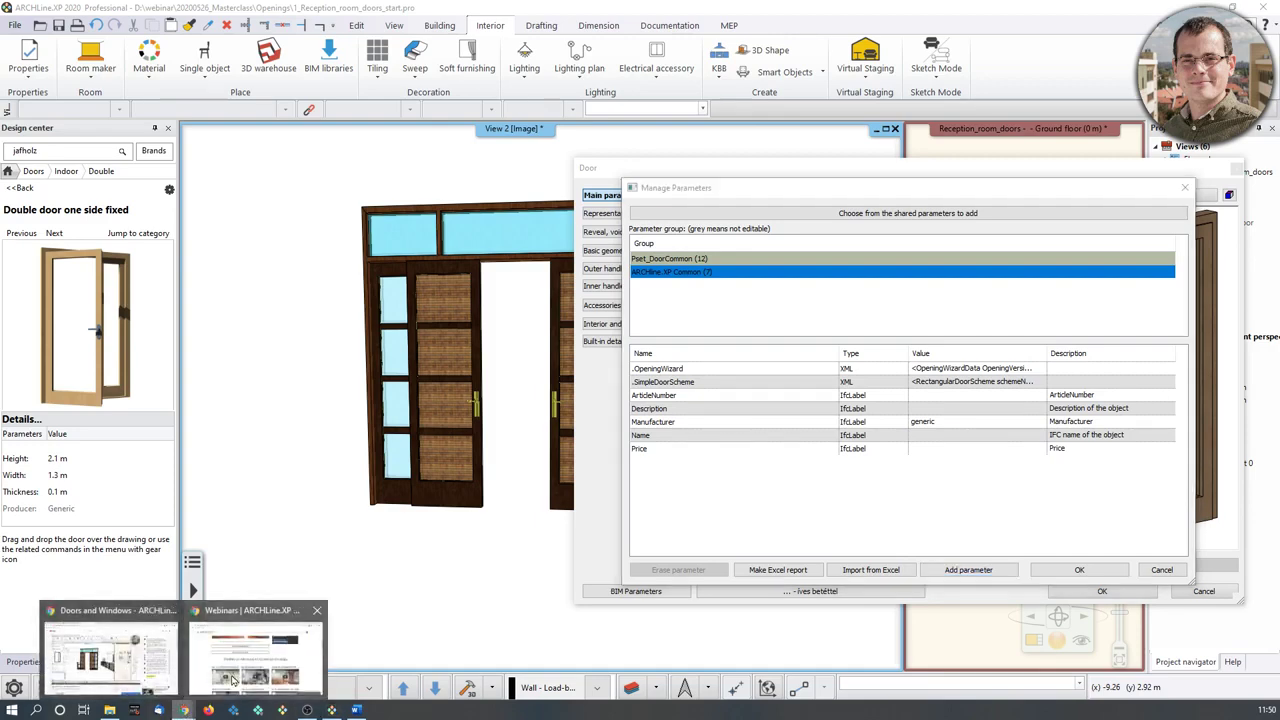
{"action": "left_click", "coordinate": [257, 655]}
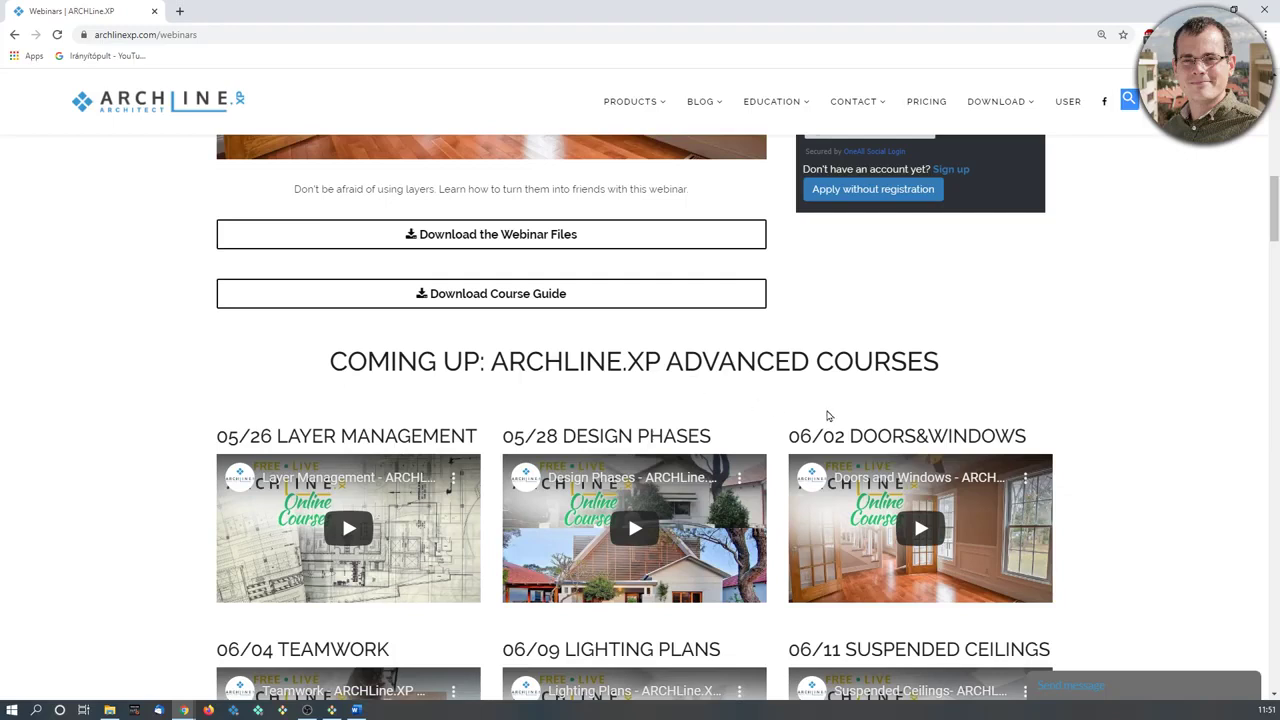
{"action": "scroll", "coordinate": [930, 420], "scroll_direction": "down", "scroll_amount": 3}
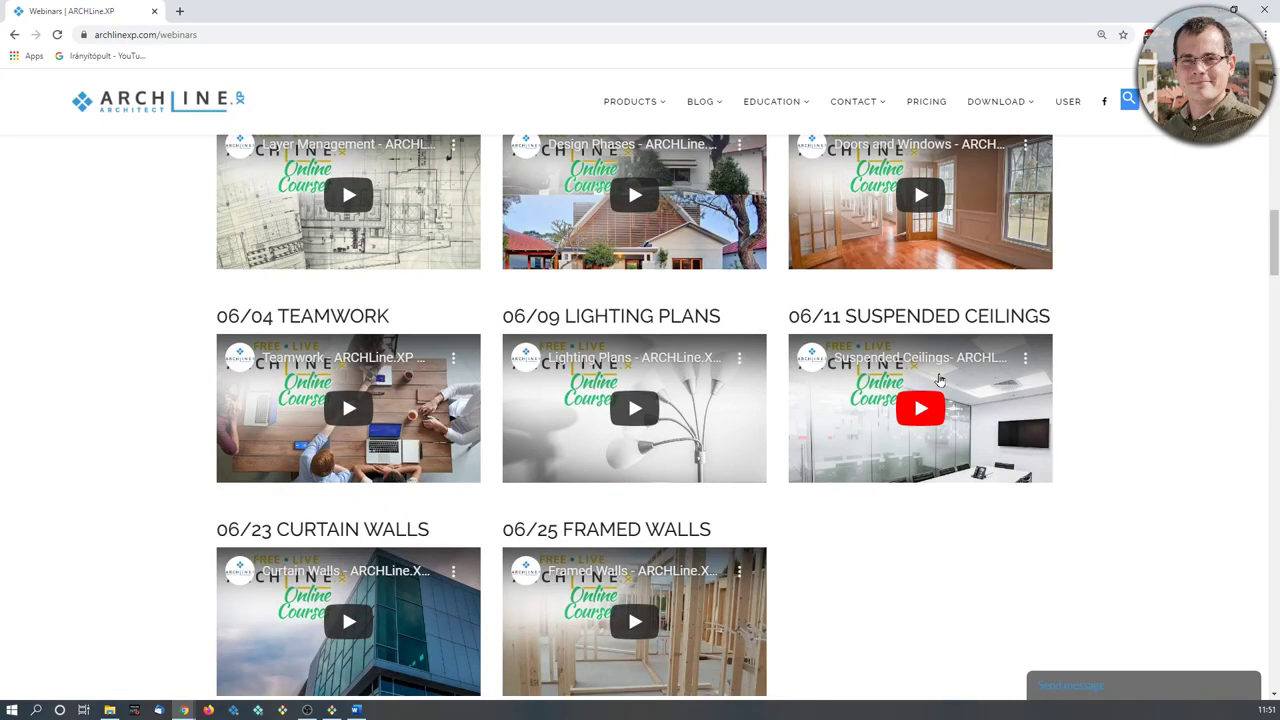
{"action": "scroll", "coordinate": [940, 380], "scroll_direction": "up", "scroll_amount": 1}
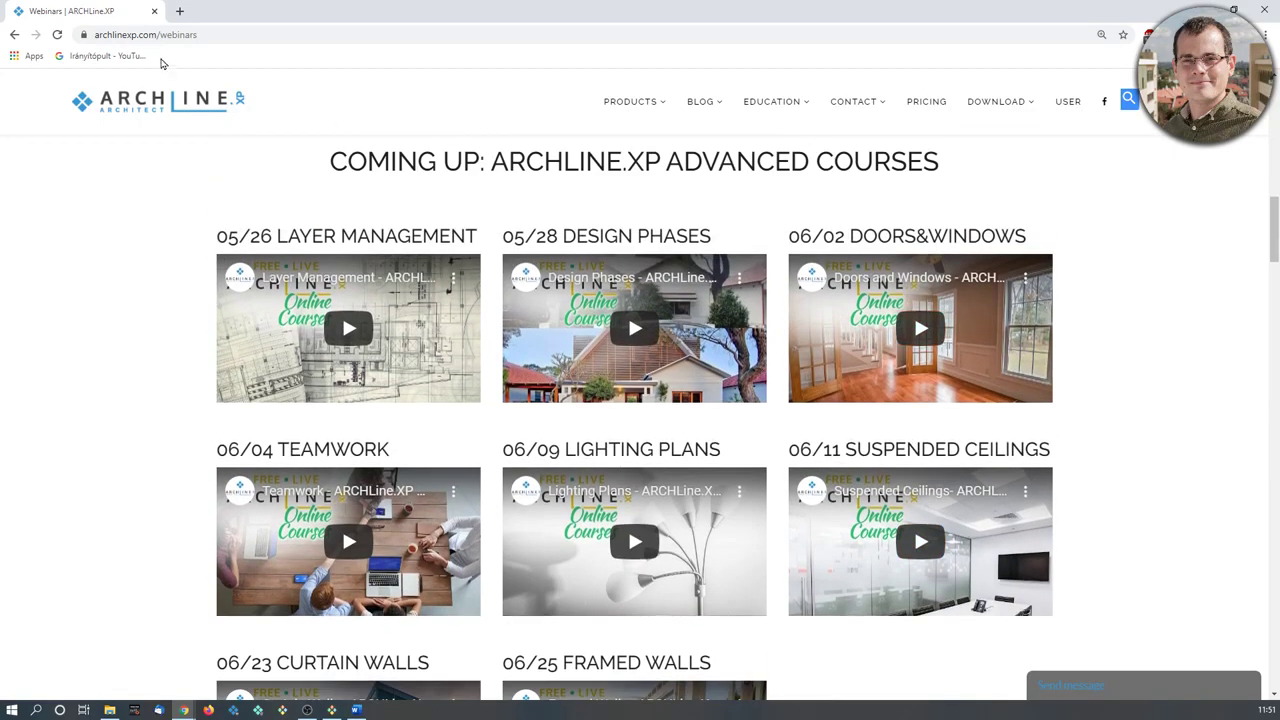
{"action": "scroll", "coordinate": [818, 320], "scroll_direction": "down", "scroll_amount": 1}
{"action": "scroll", "coordinate": [818, 322], "scroll_direction": "down", "scroll_amount": 12}
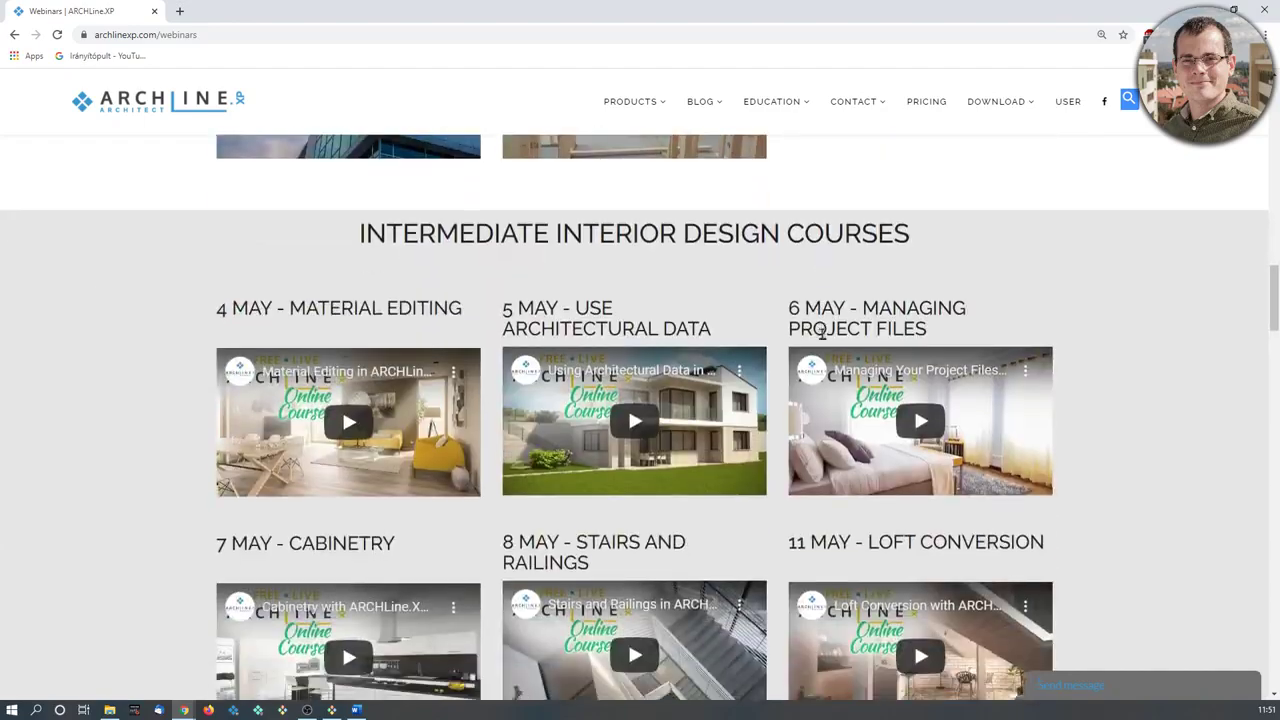
{"action": "scroll", "coordinate": [830, 338], "scroll_direction": "down", "scroll_amount": 15}
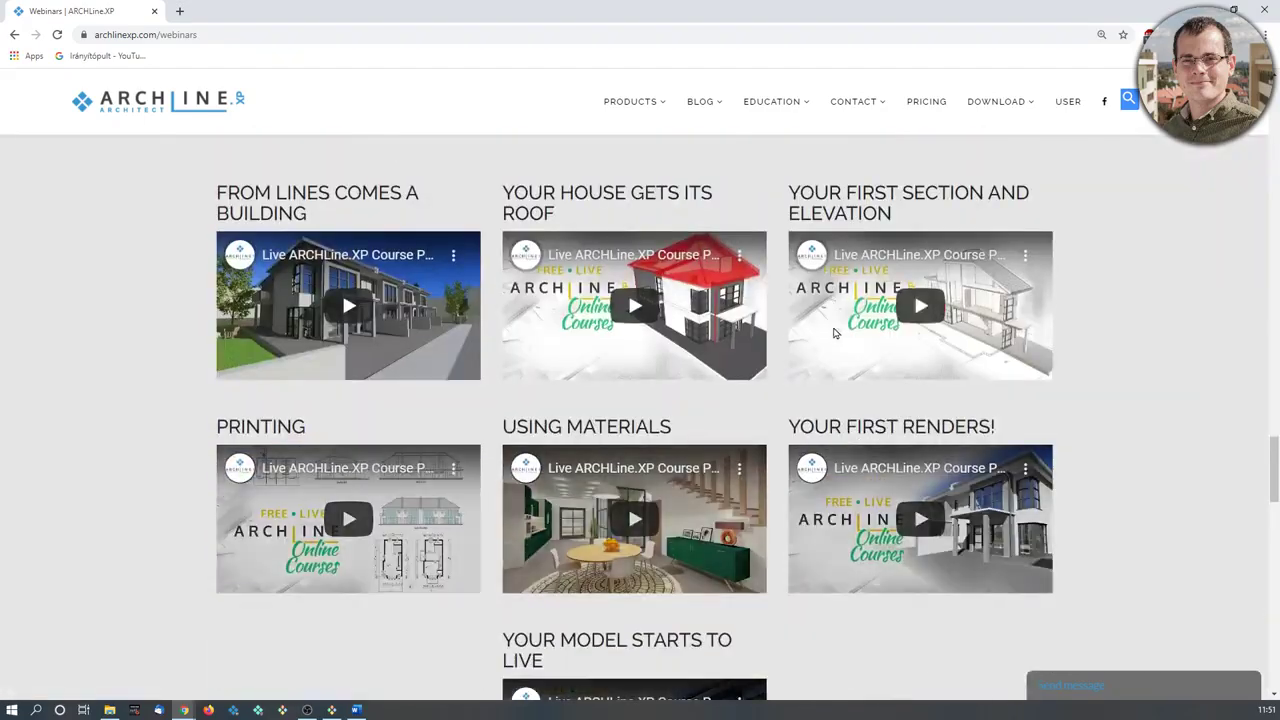
{"action": "scroll", "coordinate": [831, 332], "scroll_direction": "down", "scroll_amount": 13}
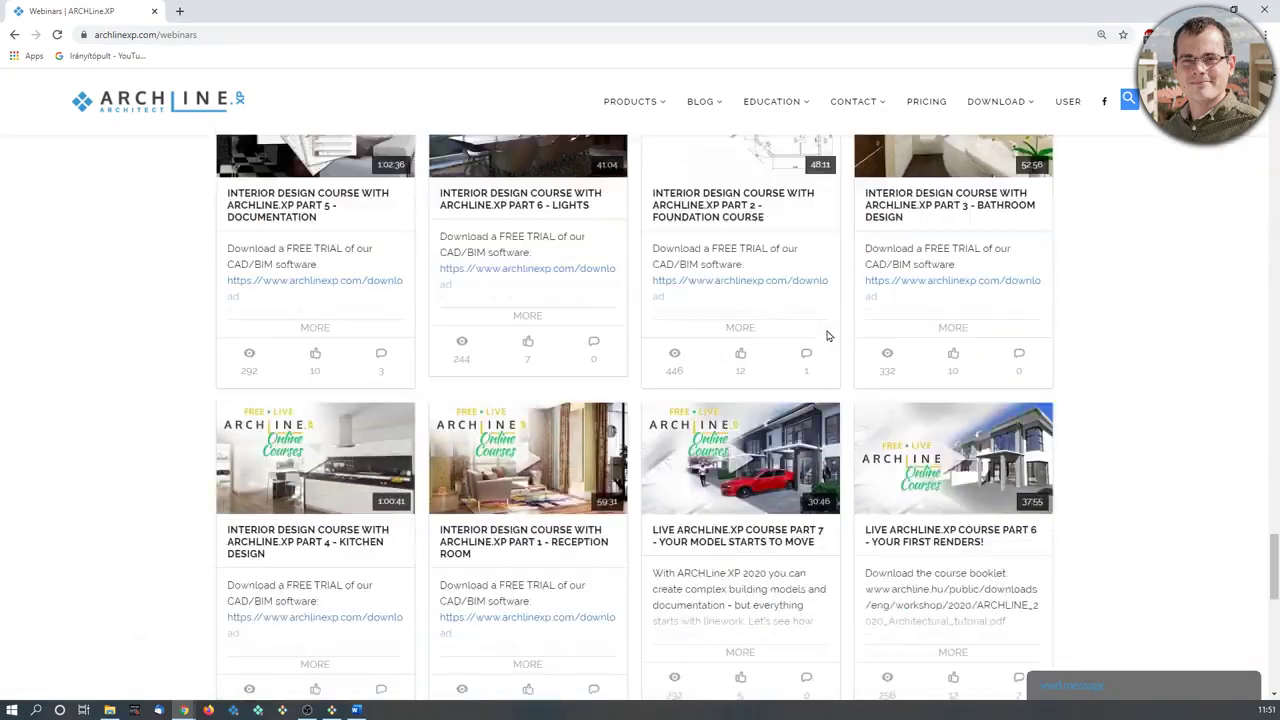
{"action": "scroll", "coordinate": [822, 351], "scroll_direction": "down", "scroll_amount": 3}
{"action": "scroll", "coordinate": [820, 352], "scroll_direction": "up", "scroll_amount": 10}
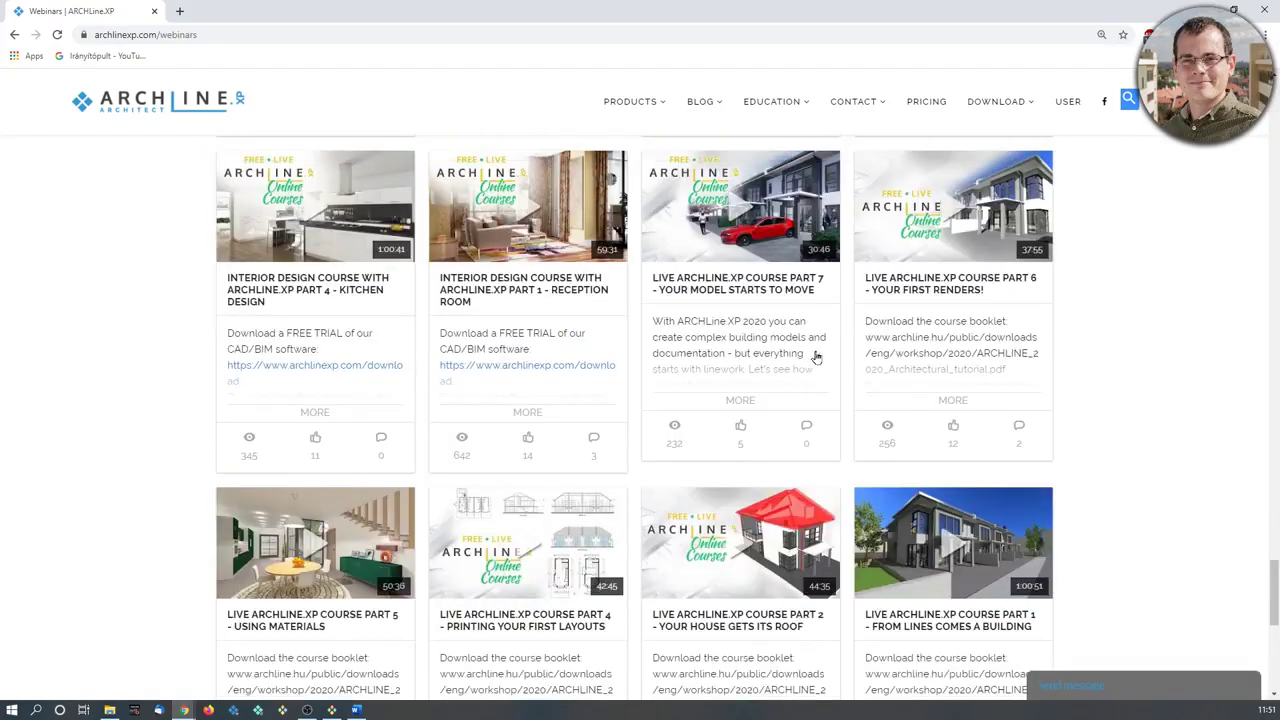
{"action": "scroll", "coordinate": [816, 357], "scroll_direction": "down", "scroll_amount": 10}
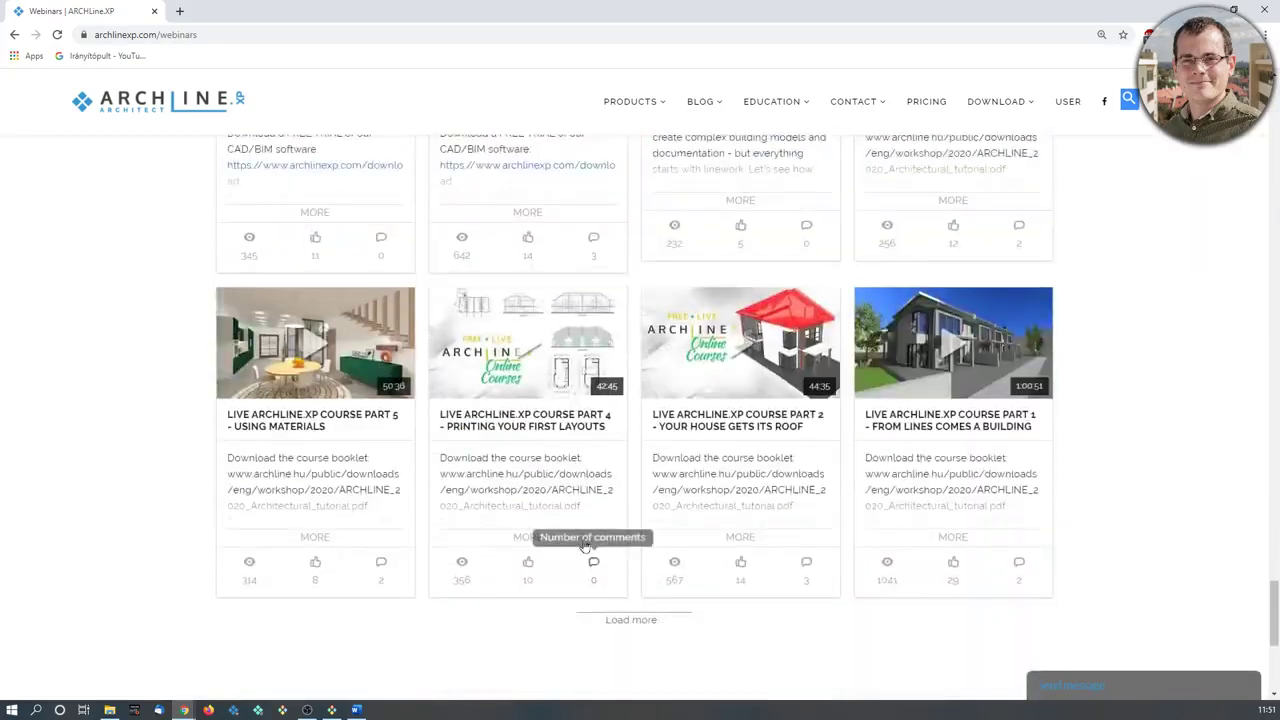
Load more webinars, open "Conceptual MEP Design with ARCHLine.XP 2020 Webinar", pause it and skim through its timeline.
{"action": "left_click", "coordinate": [626, 618]}
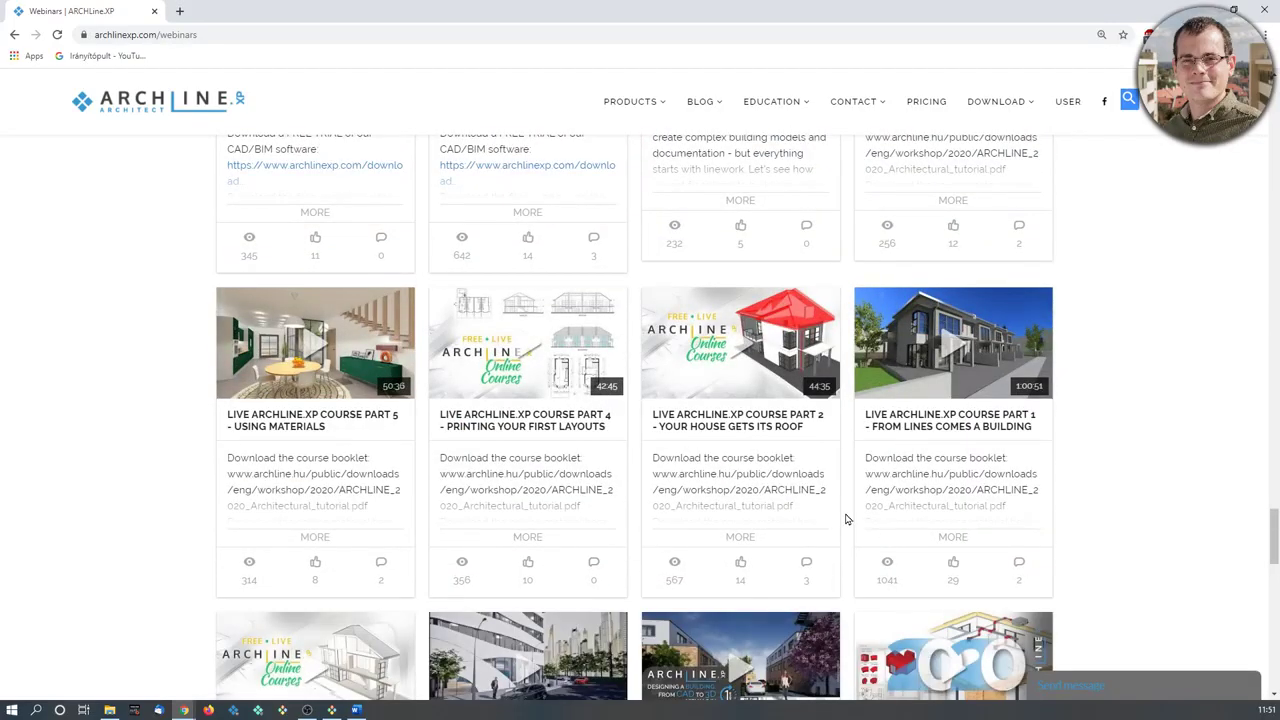
{"action": "scroll", "coordinate": [846, 517], "scroll_direction": "down", "scroll_amount": 2}
{"action": "left_click", "coordinate": [960, 539]}
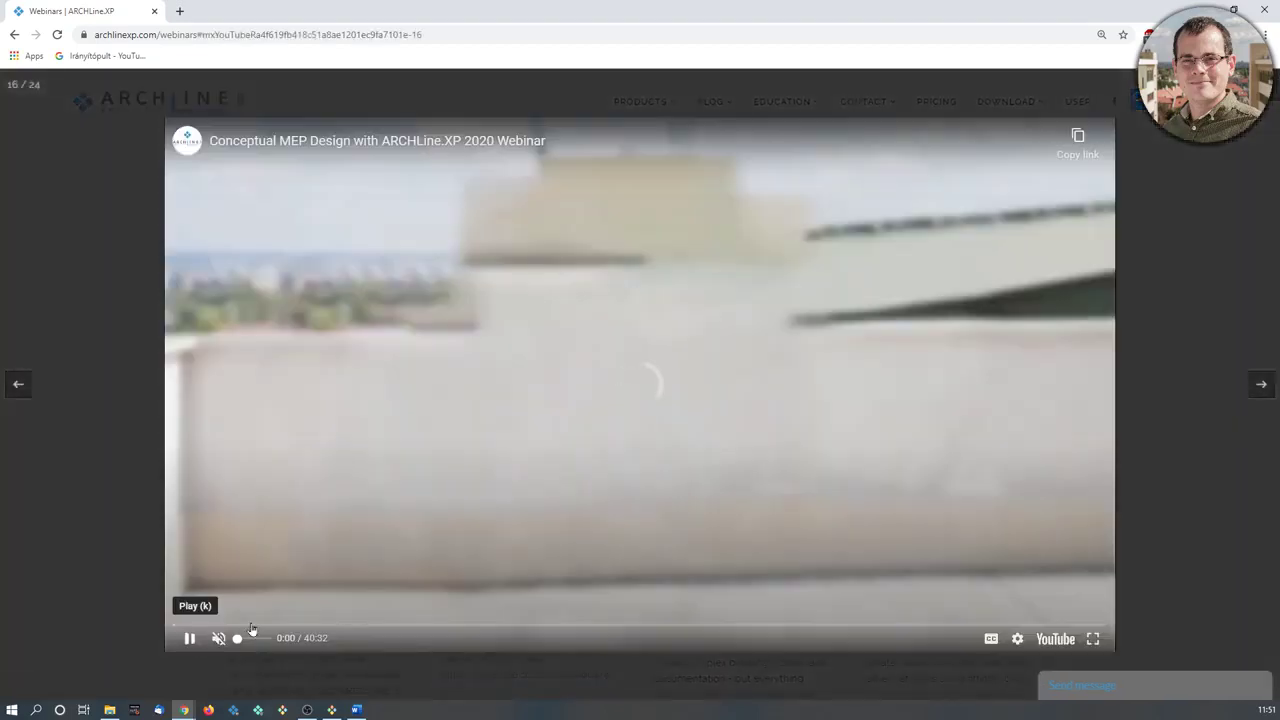
{"action": "left_click", "coordinate": [190, 638]}
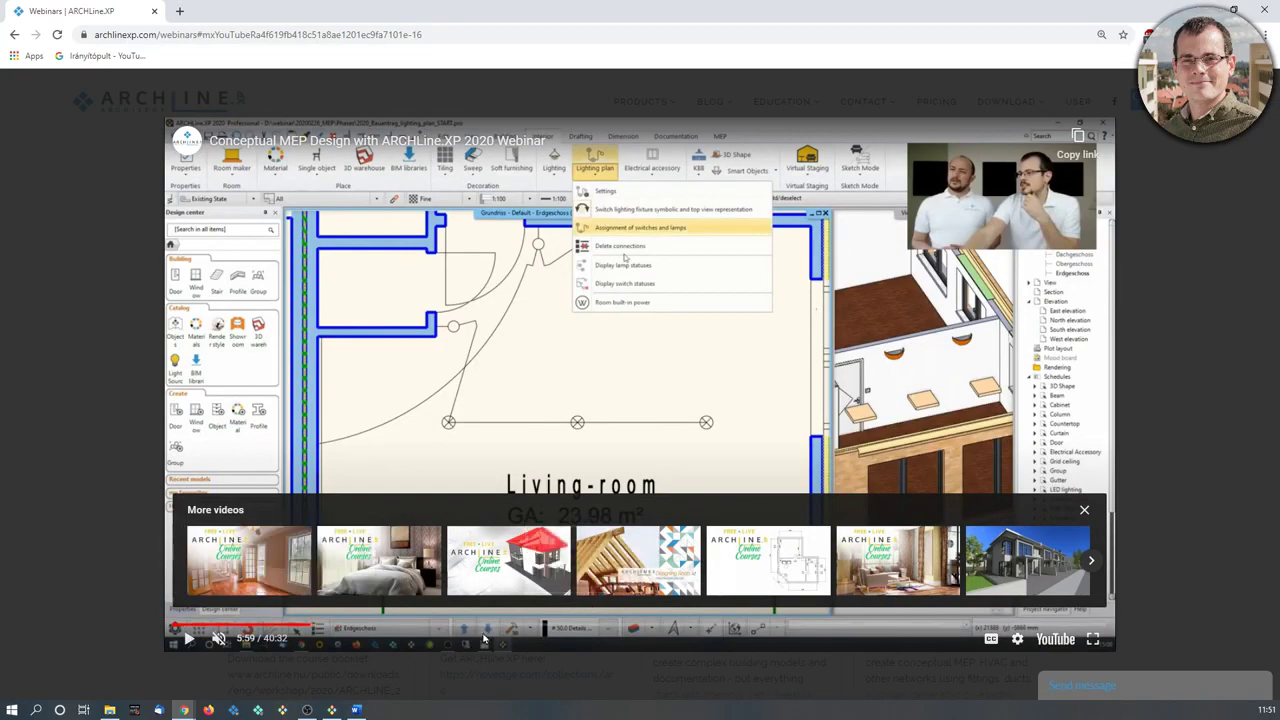
{"action": "left_click", "coordinate": [483, 628]}
{"action": "left_click", "coordinate": [579, 628]}
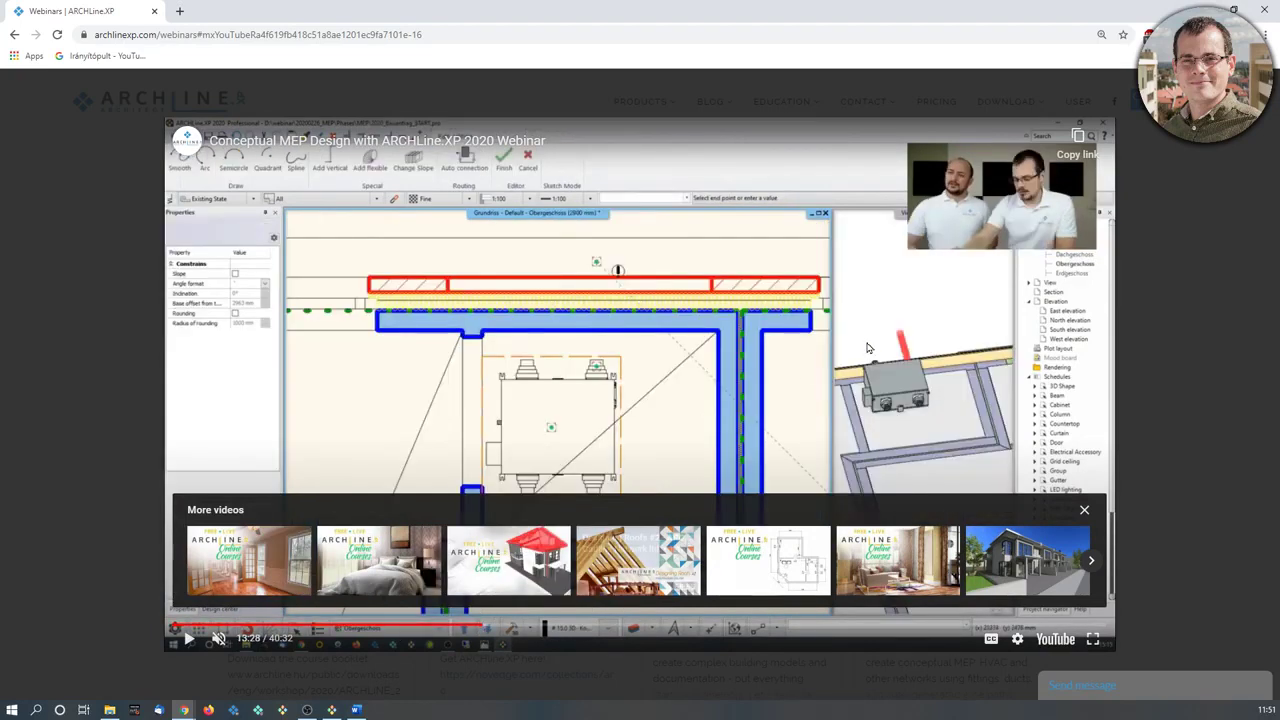
{"action": "left_click", "coordinate": [705, 627]}
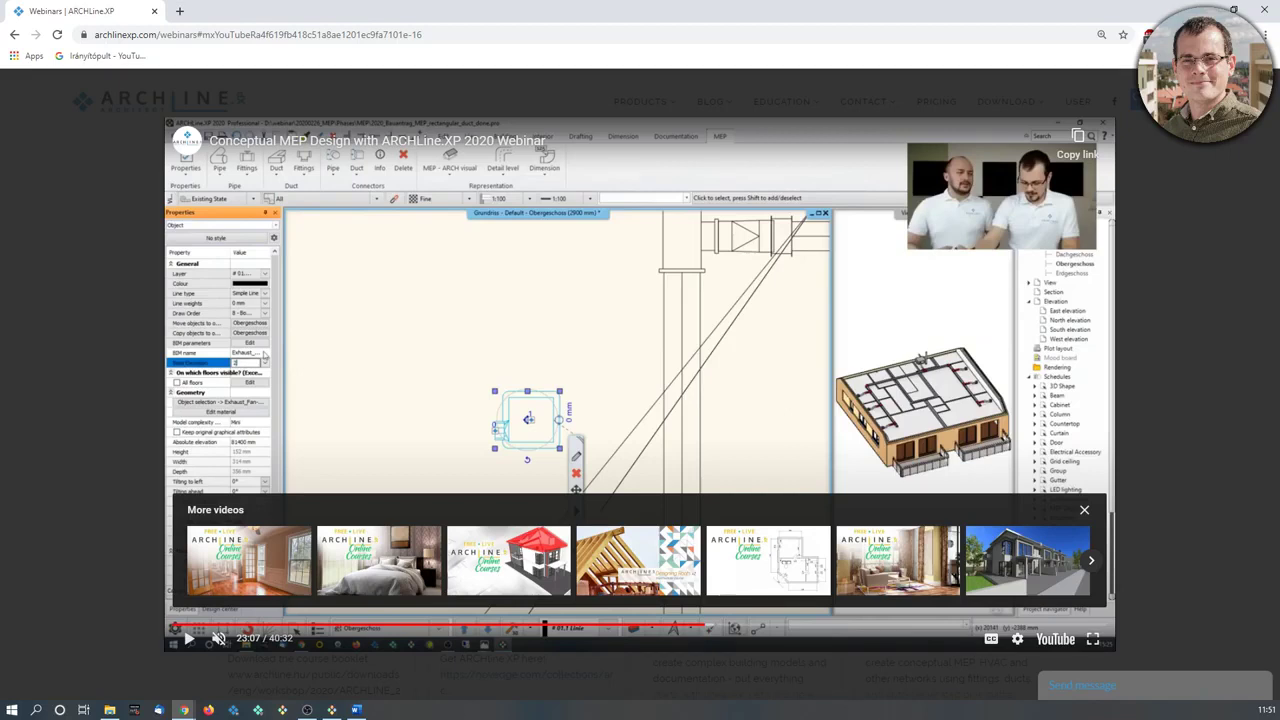
Switch back to ARCHLine.XP and close the door's BIM parameters and settings without changes.
{"action": "left_click", "coordinate": [332, 709]}
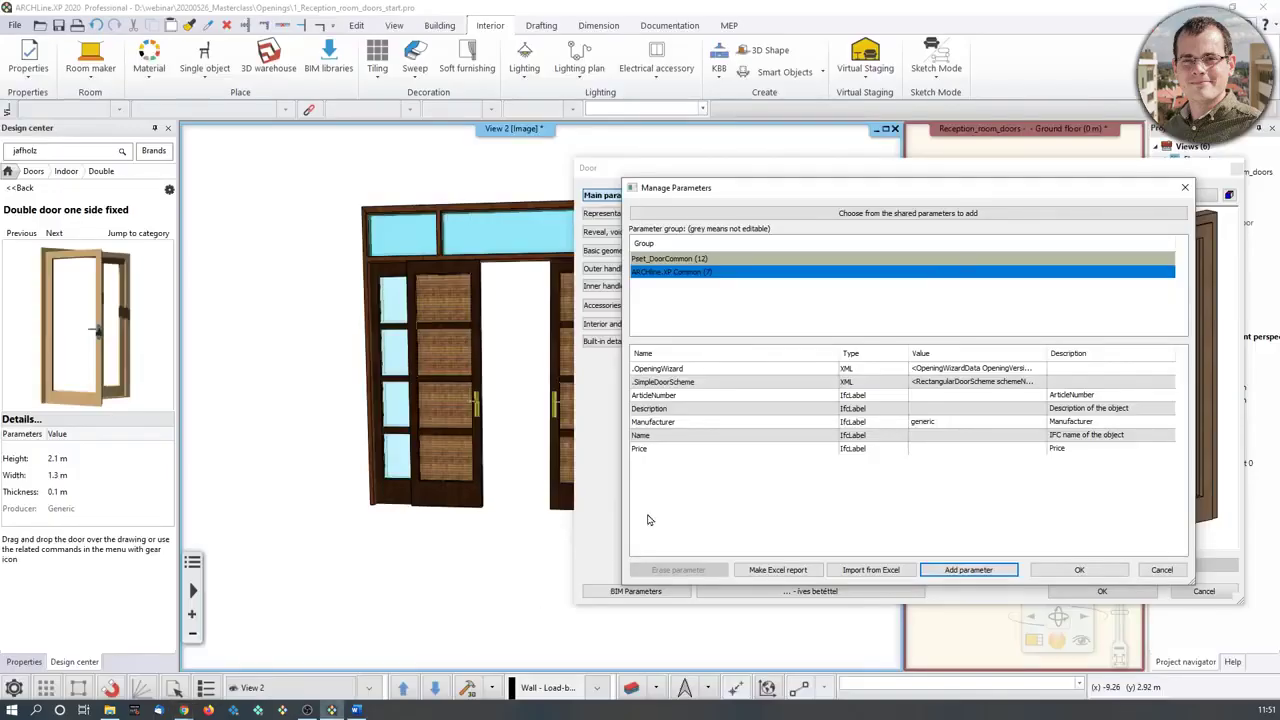
{"action": "left_click", "coordinate": [1185, 187]}
{"action": "left_click", "coordinate": [1231, 167]}
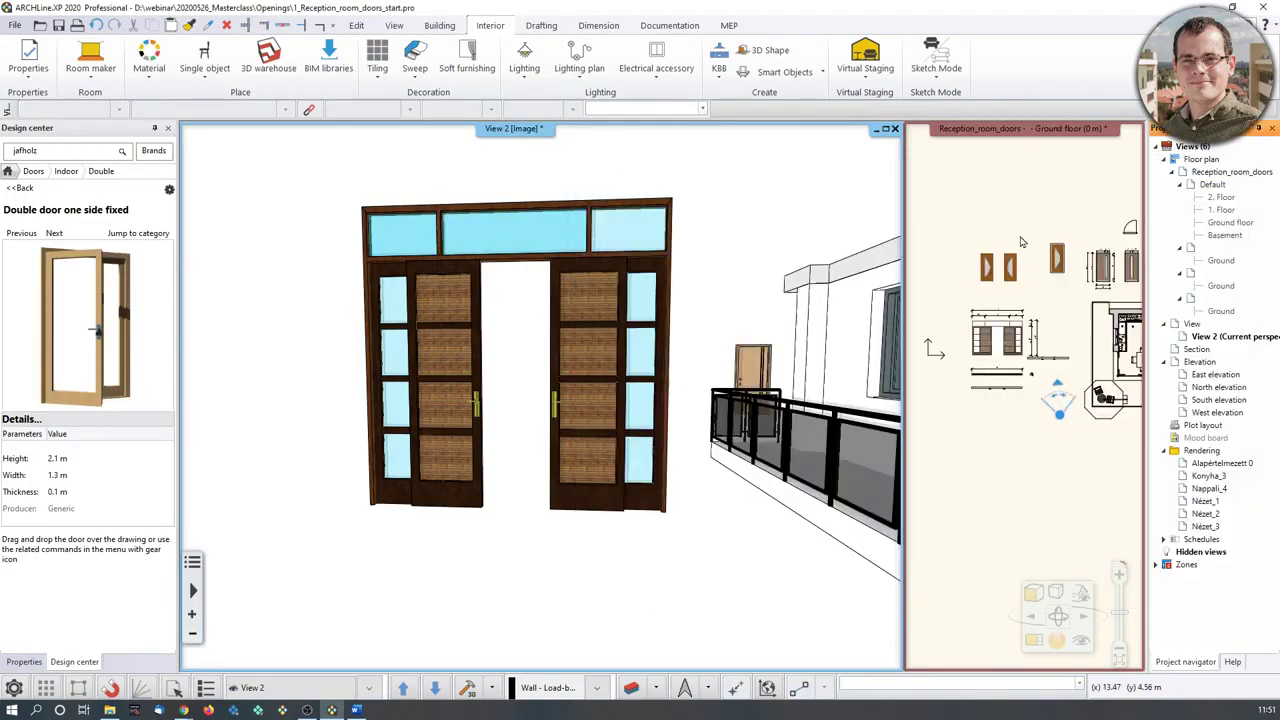
{"action": "middle_click_drag", "start_coordinate": [662, 384], "coordinate": [586, 391]}
{"action": "scroll", "coordinate": [586, 391], "scroll_direction": "down", "scroll_amount": 2}
{"action": "middle_click_drag", "start_coordinate": [834, 356], "coordinate": [677, 340]}
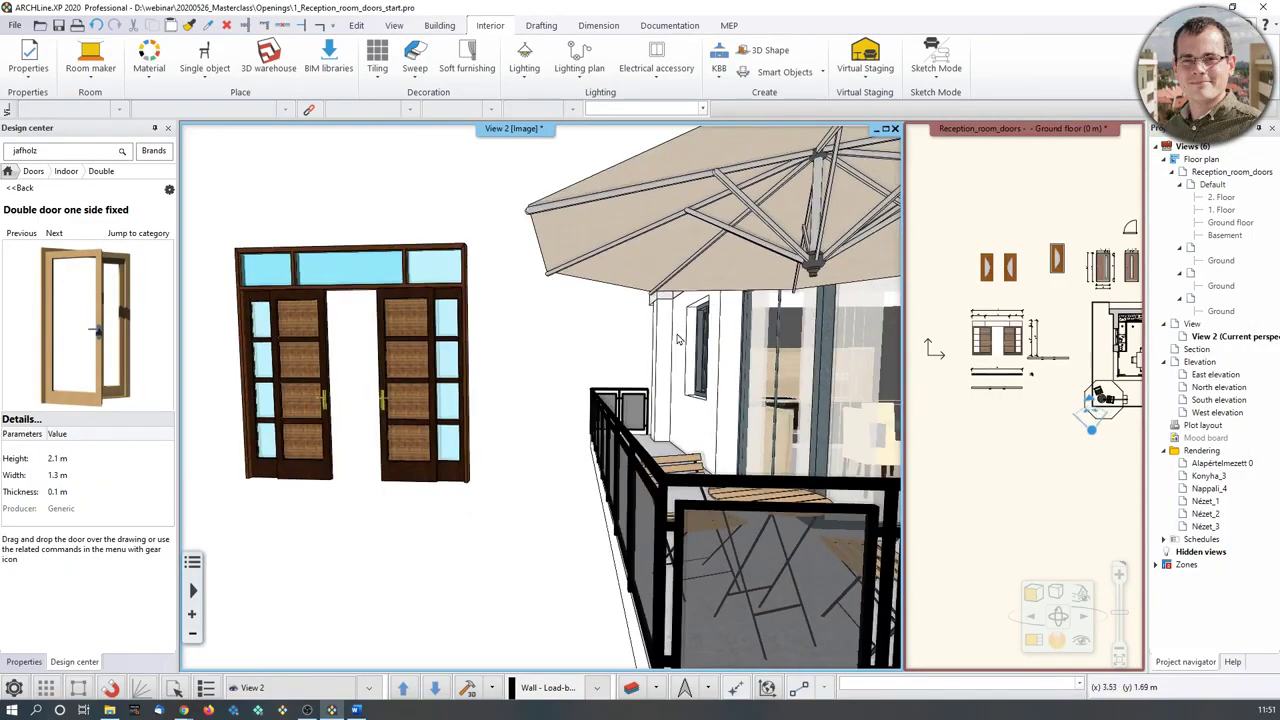